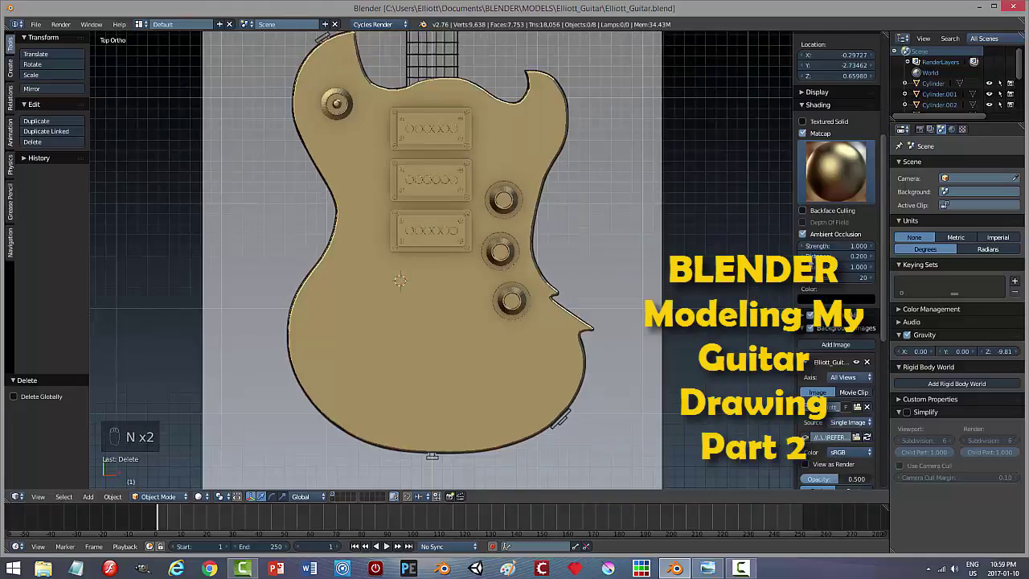
Step: Change the viewport matcap from the gold material to the plain red one
left_click(836, 171)
left_click(736, 338)
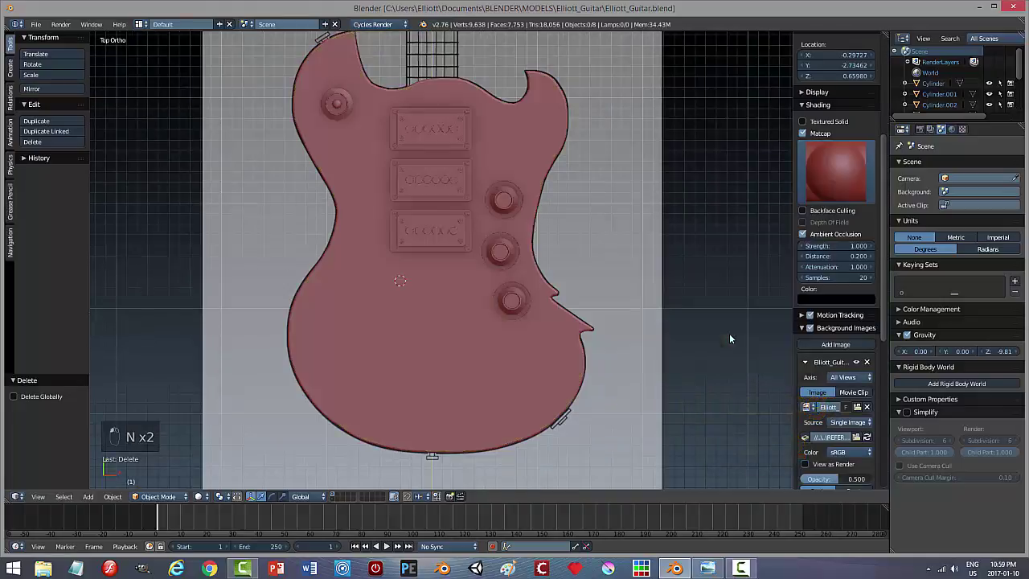
middle_click_drag(654, 295, 595, 255)
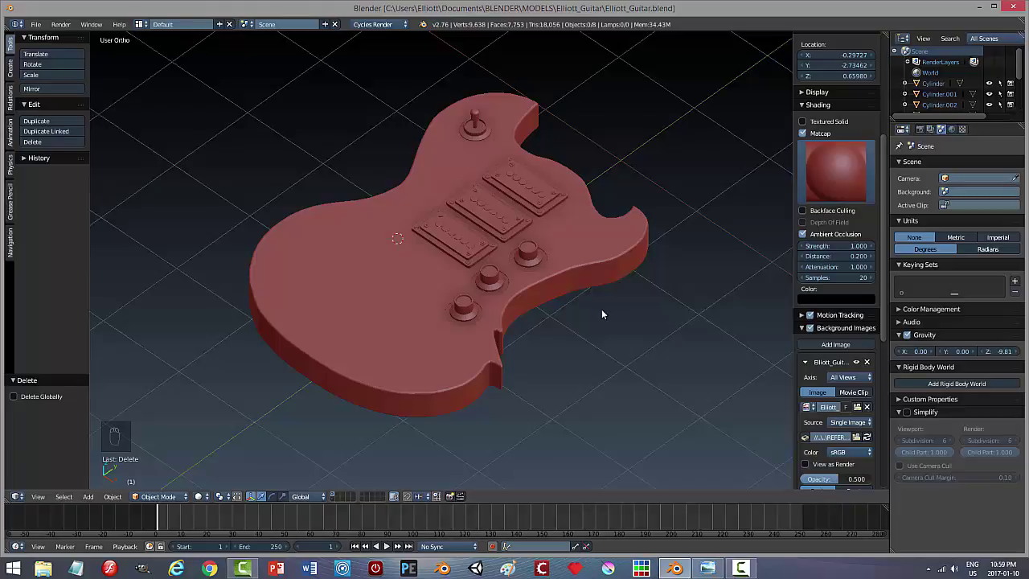
Step: Show the guitar from the top in wireframe so the reference drawing can be traced
key("KP_7")
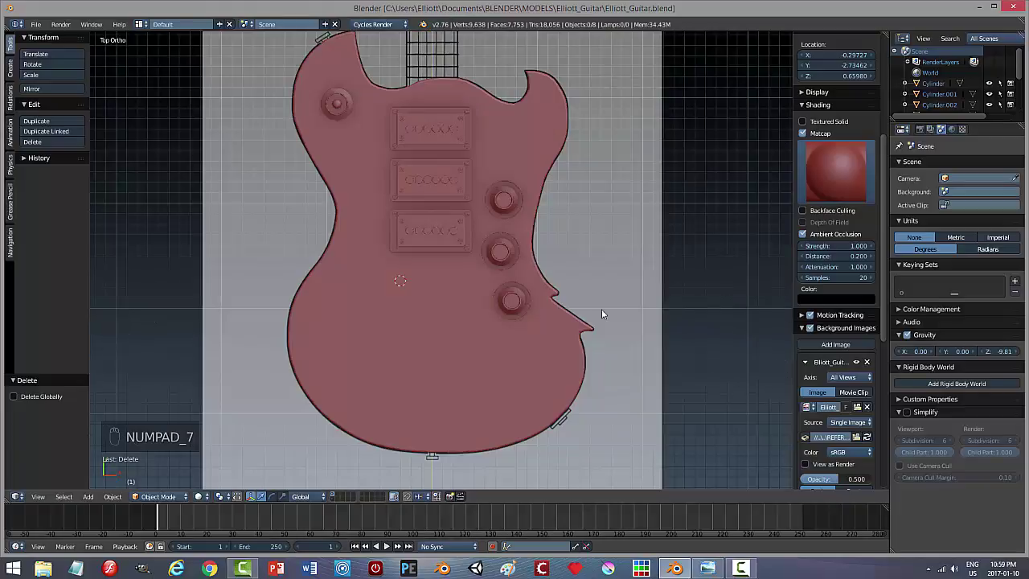
key("z")
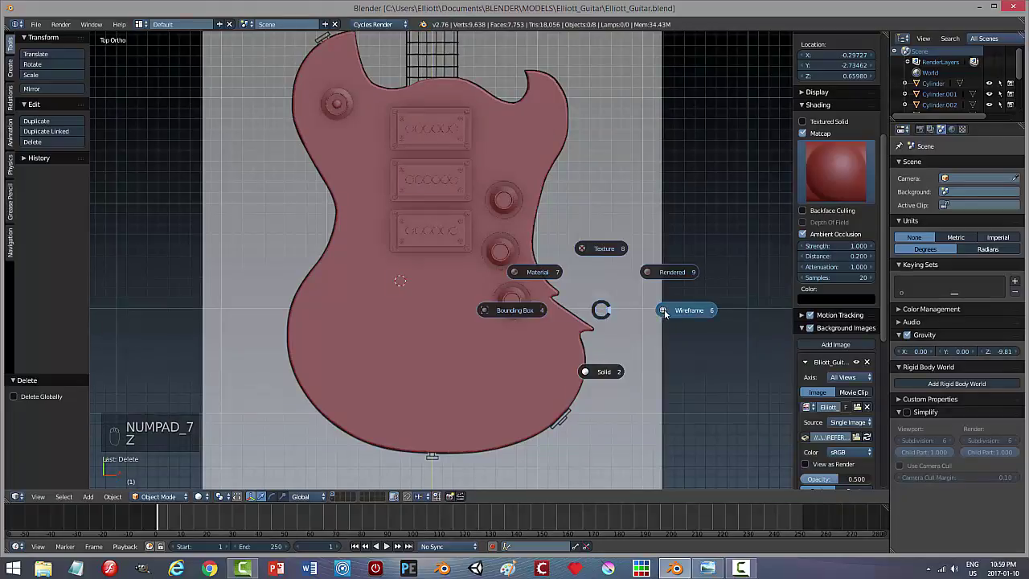
left_click(664, 310)
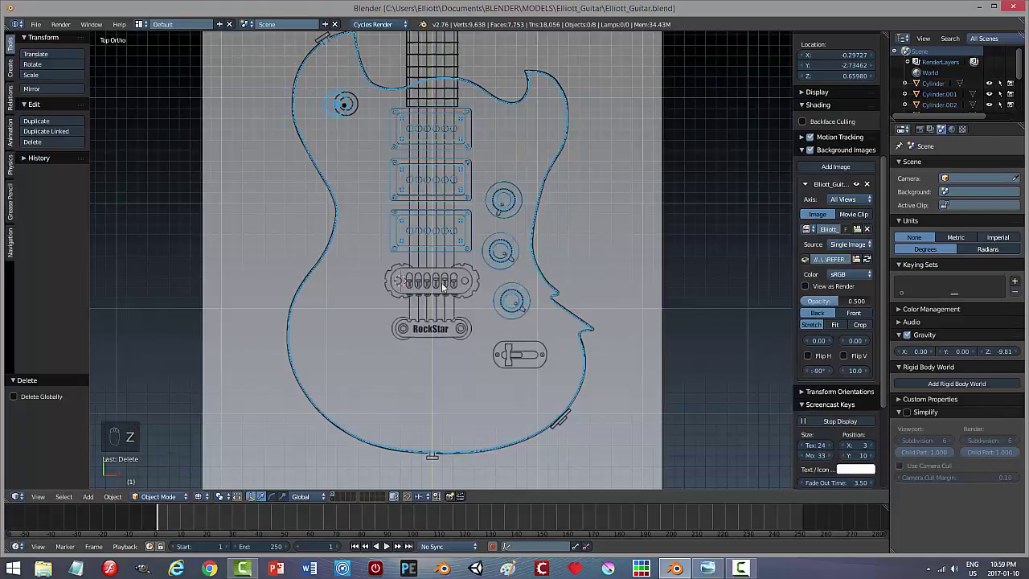
Step: Add a mesh circle at the 3D cursor and scale it to about 0.163 to match the bridge's left lobe
scroll(471, 305, "up", 1)
scroll(471, 306, "up", 1)
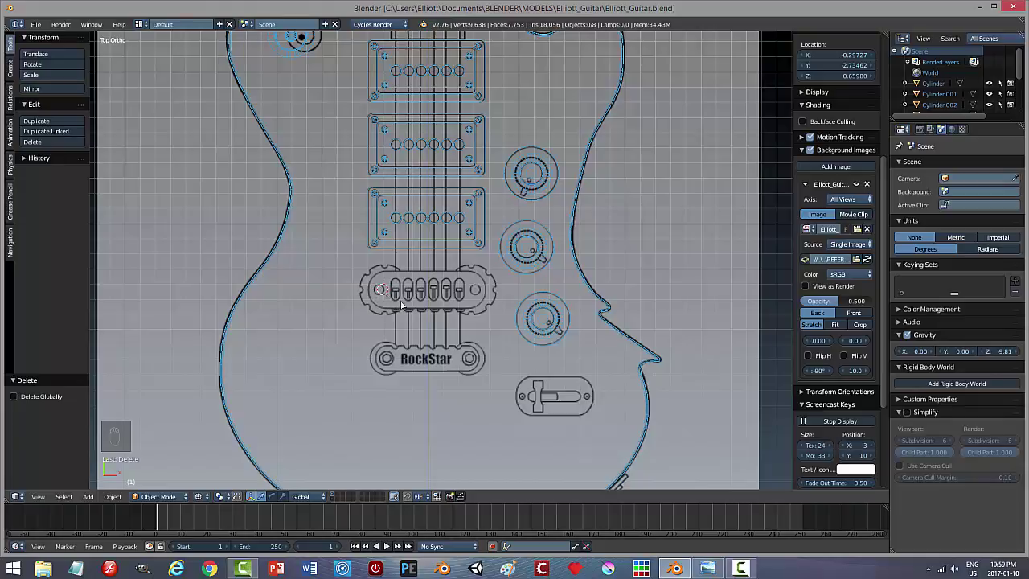
key("shift+a")
mouse_move(411, 304)
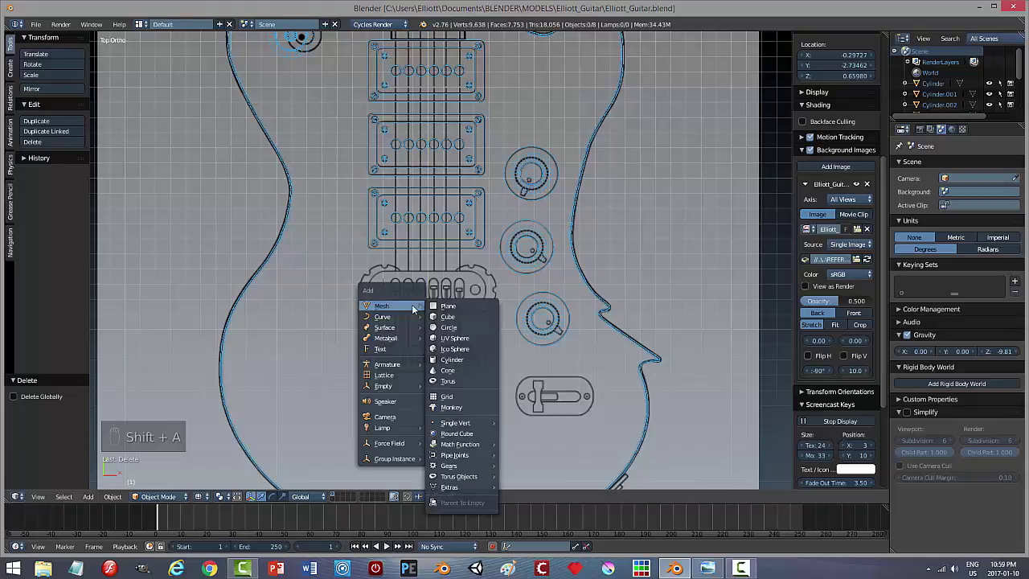
left_click(448, 326)
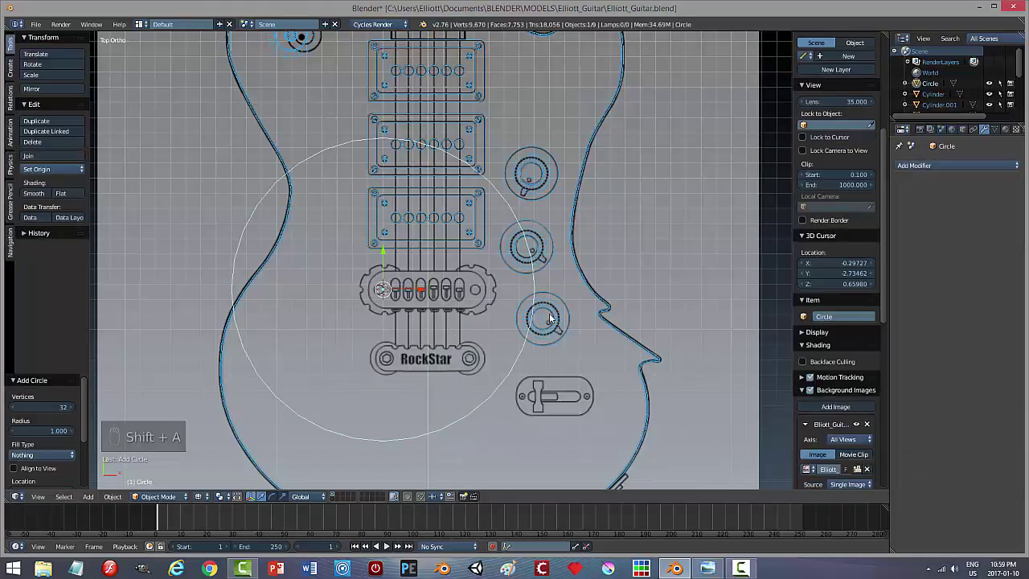
key("s")
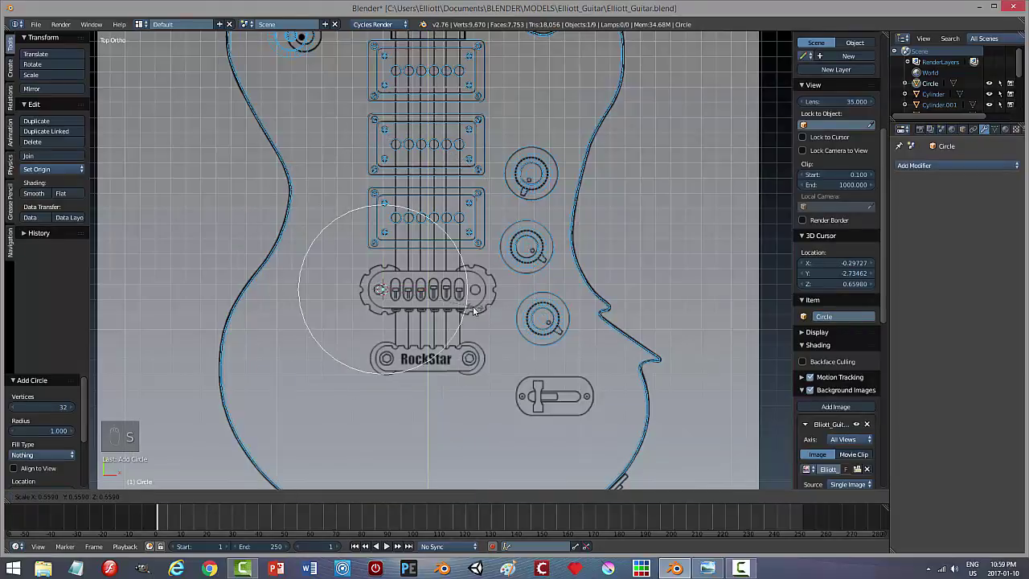
left_click(409, 296)
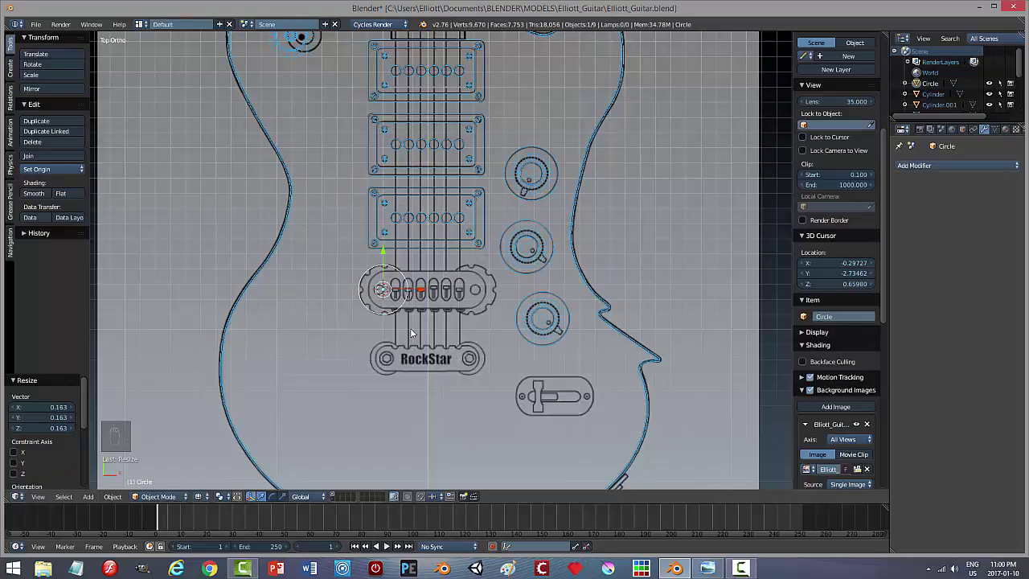
Step: Fill the circle with a face in Edit Mode and extrude it upward about 0.043 into a disc
scroll(410, 332, "up", 4)
middle_click_drag(410, 333, 523, 314)
key("KP_7")
scroll(524, 316, "up", 3)
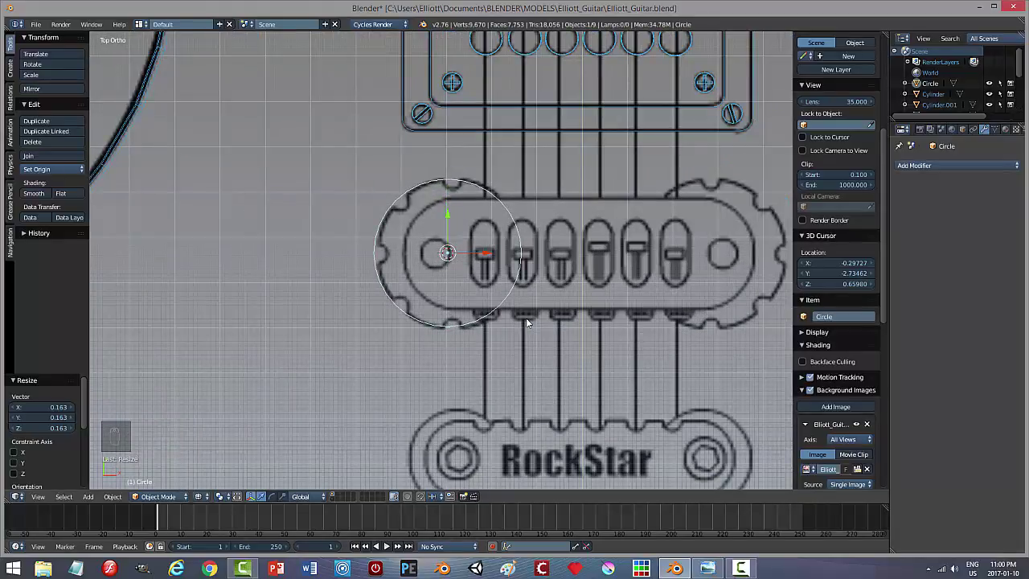
key("Tab")
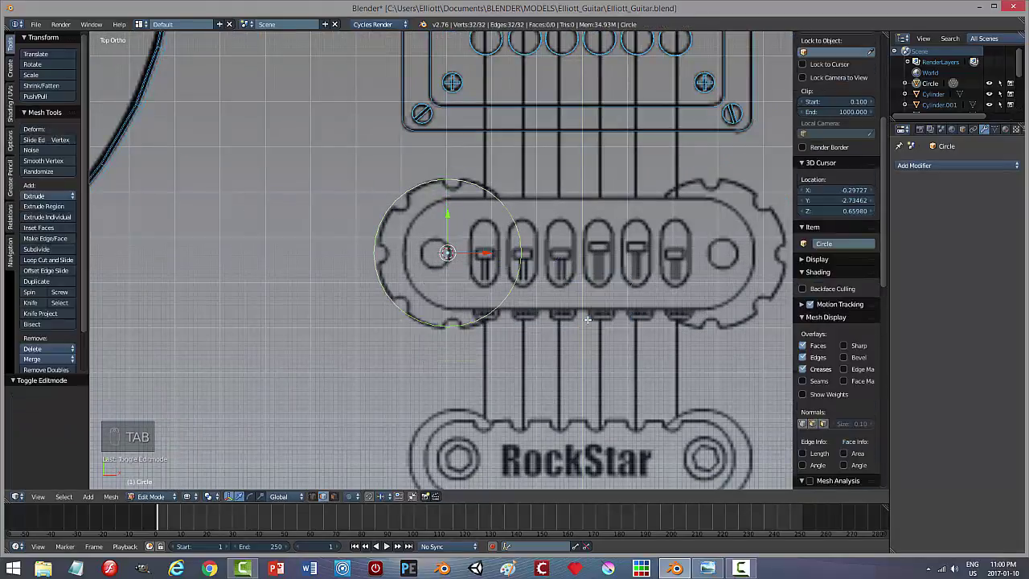
middle_click_drag(531, 353, 508, 307)
key("f")
key("e")
right_click(507, 302)
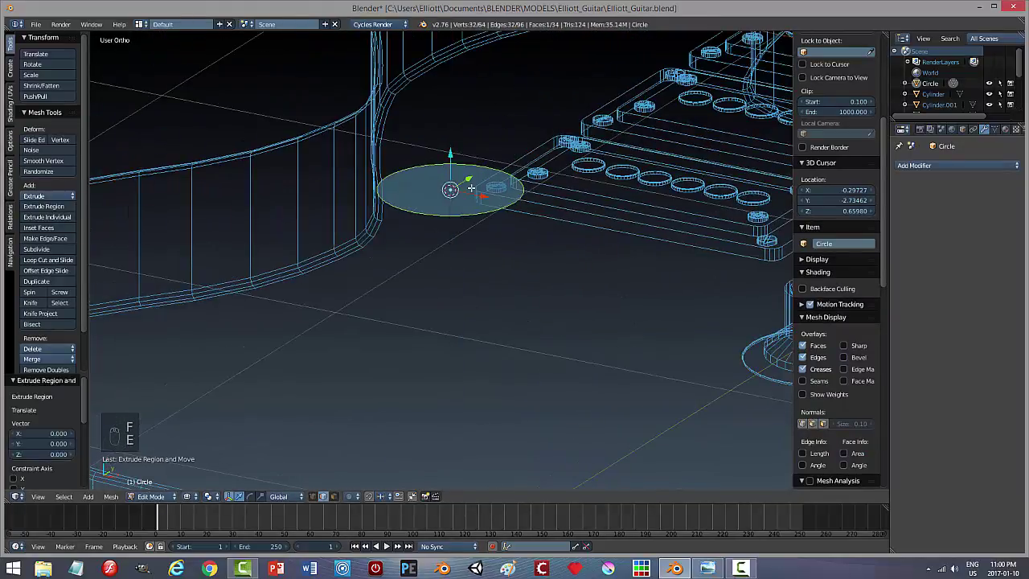
key("e")
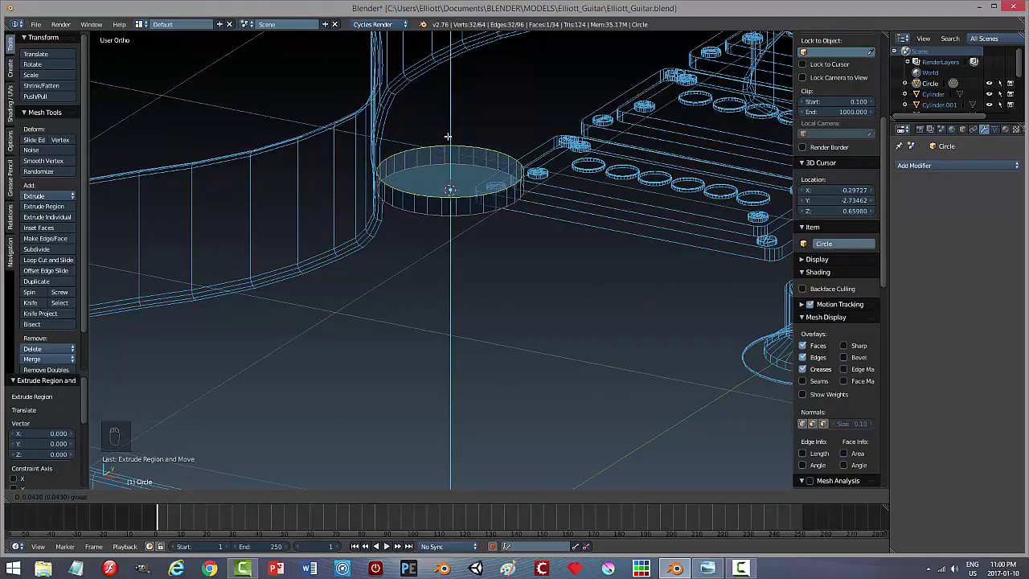
left_click(448, 136)
Step: Recalculate the normals of the whole disc and return to Object Mode
key("a")
key("a")
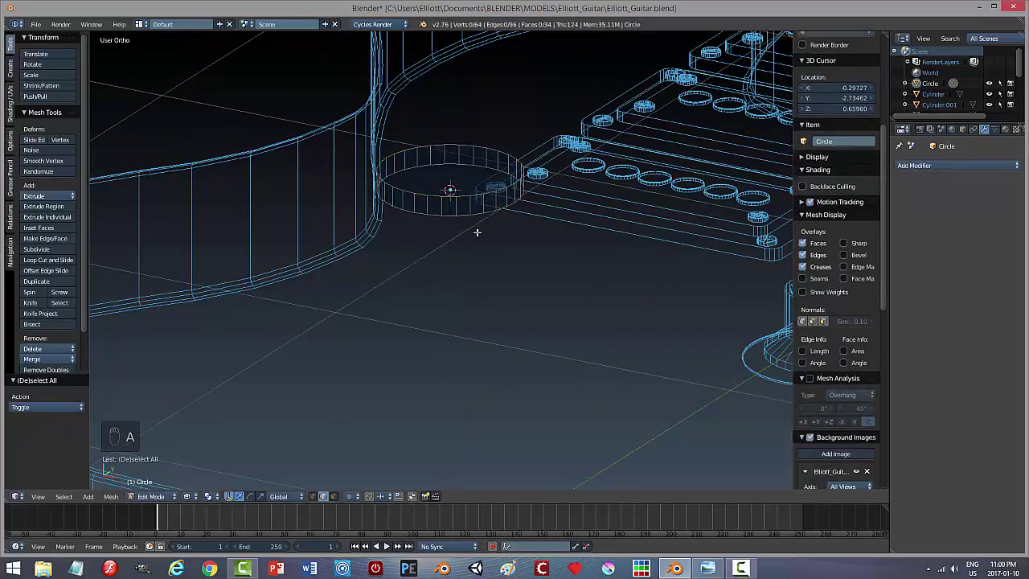
left_click(111, 496)
key("a")
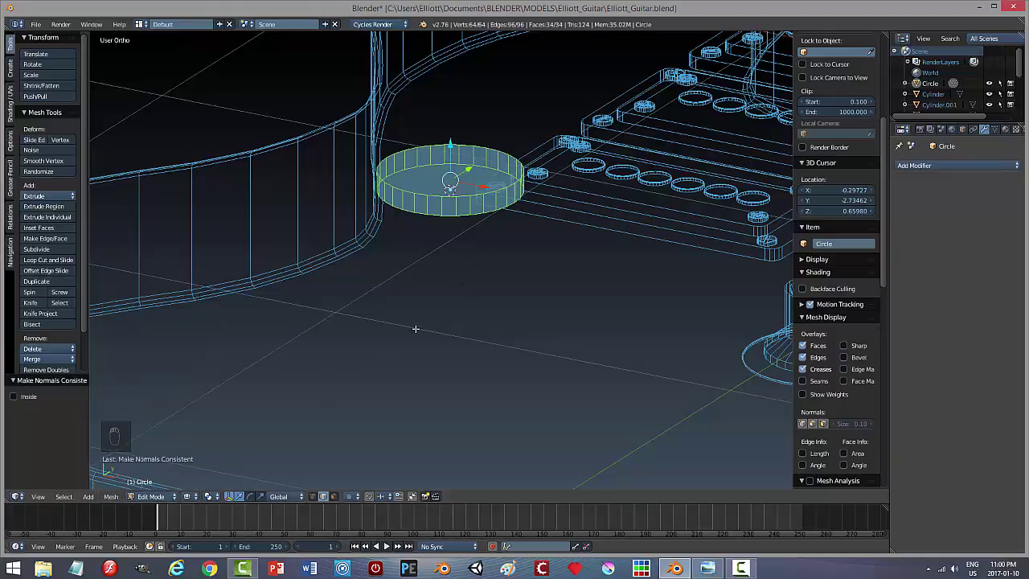
key("Tab")
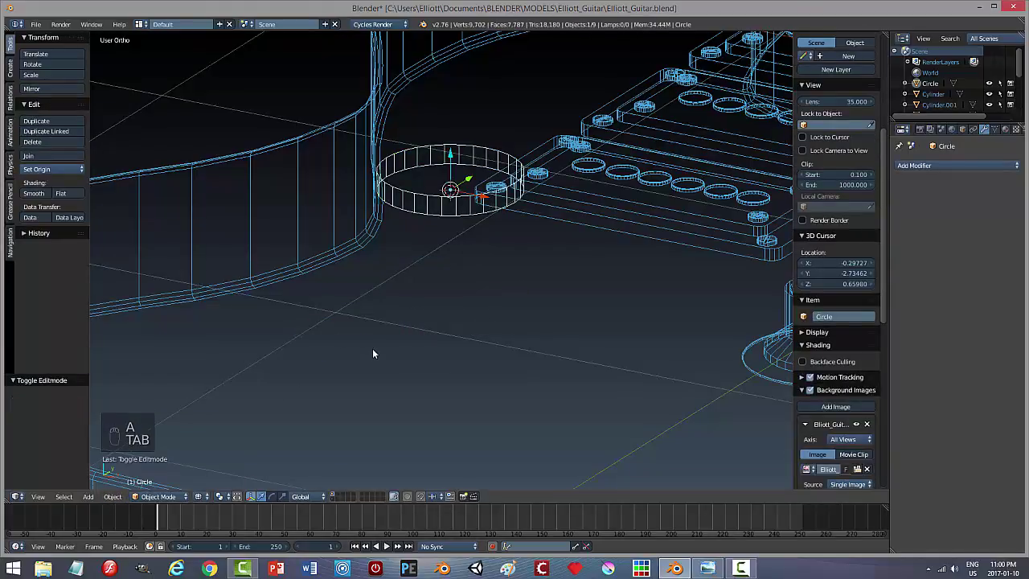
Step: Switch to solid shading and apply the disc's rotation and scale
key("z")
left_click(375, 411)
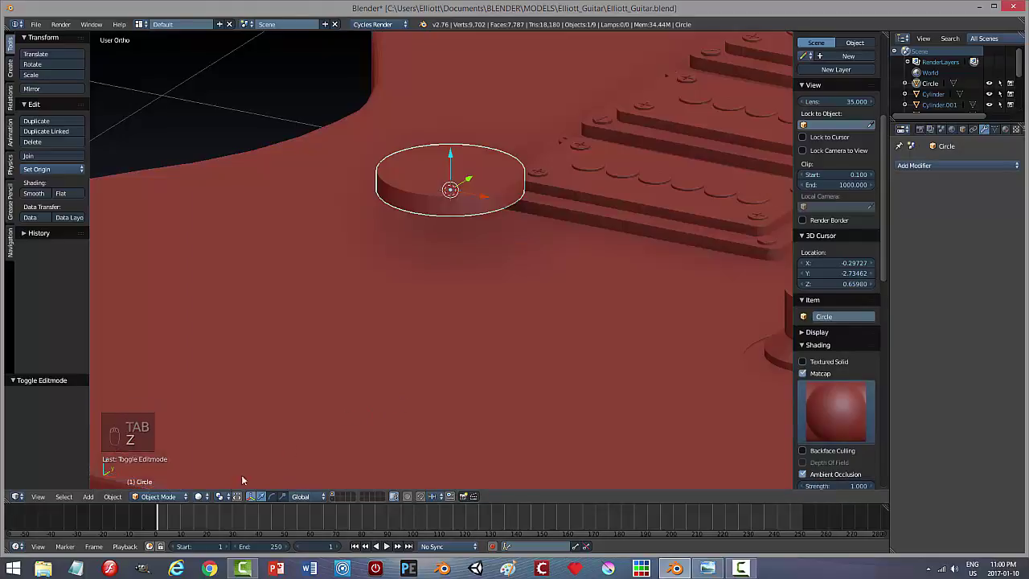
left_click(113, 496)
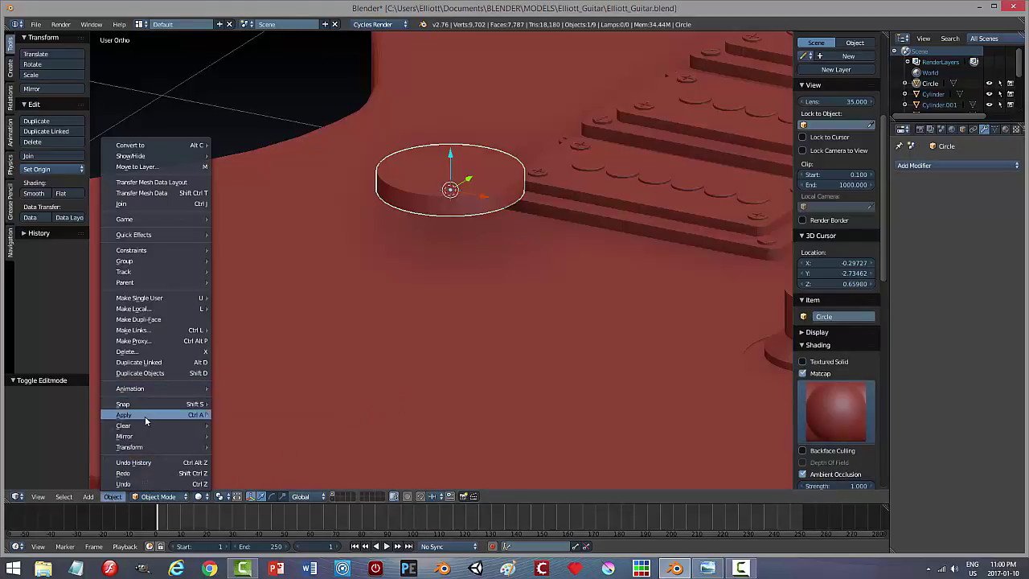
mouse_move(145, 416)
left_click(280, 445)
middle_click_drag(485, 316, 491, 329)
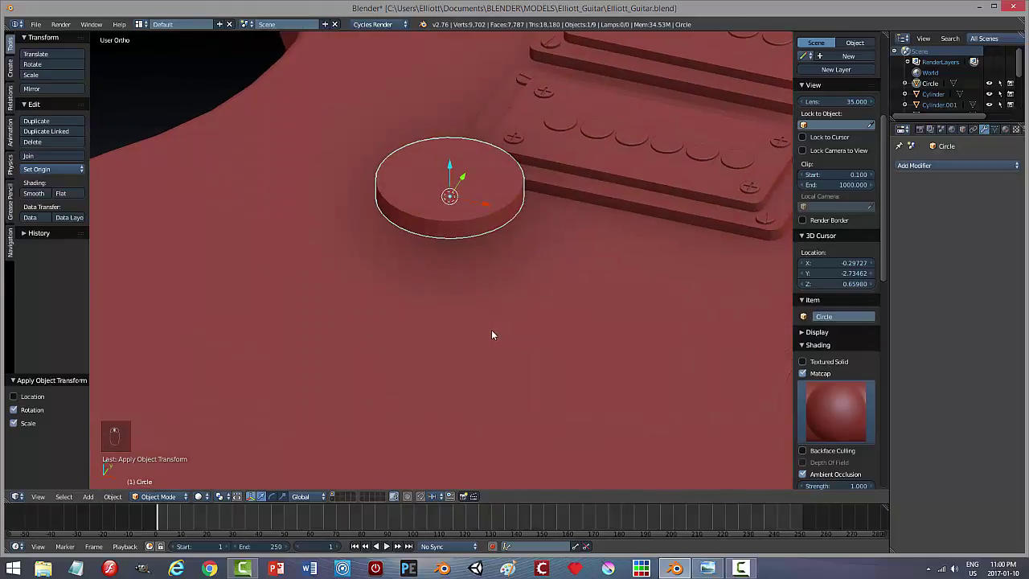
Step: Add a cylinder at the disc's centre in wireframe top view and scale it down to about 0.023
key("KP_7")
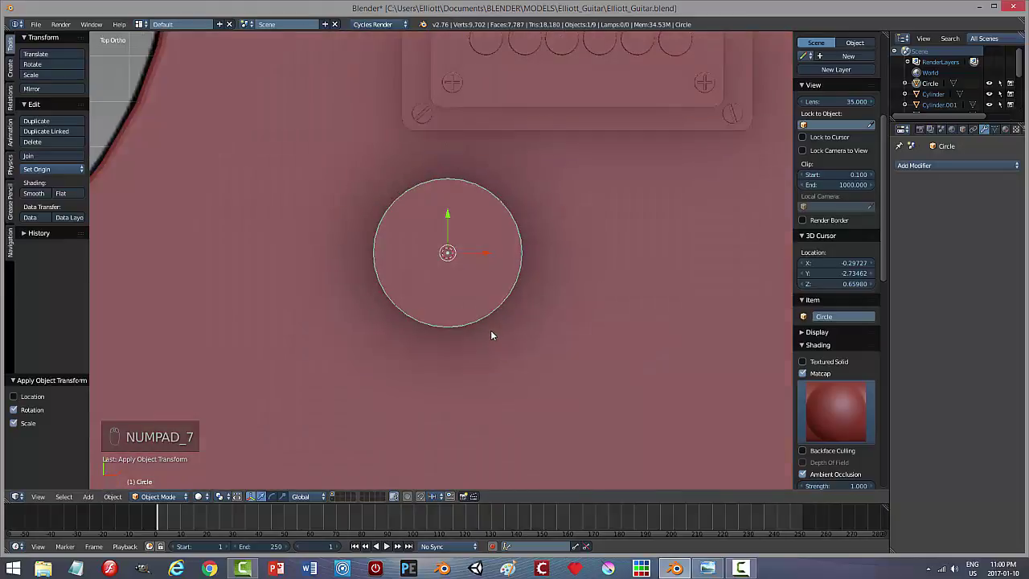
key("z")
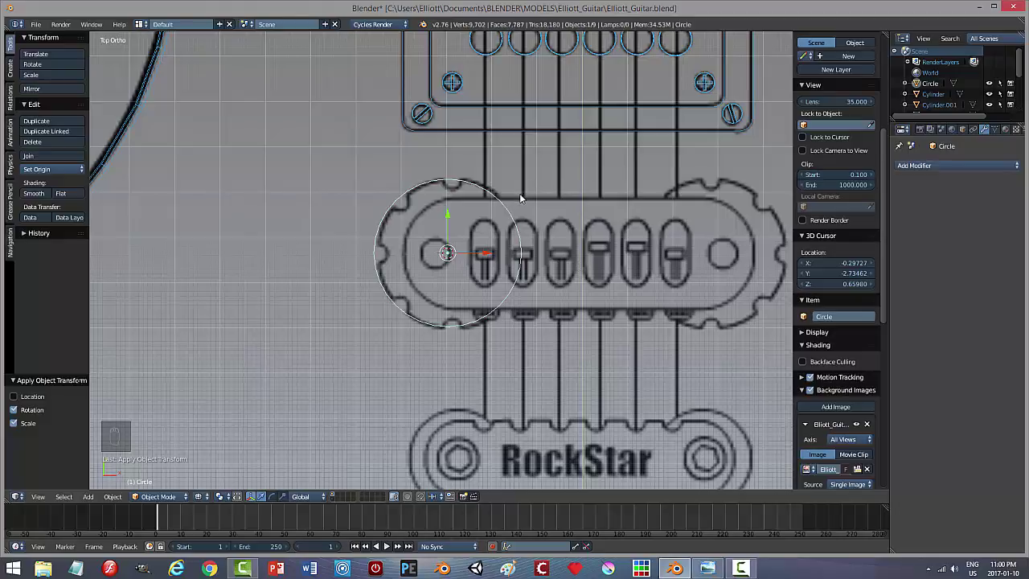
key("shift+a")
mouse_move(519, 195)
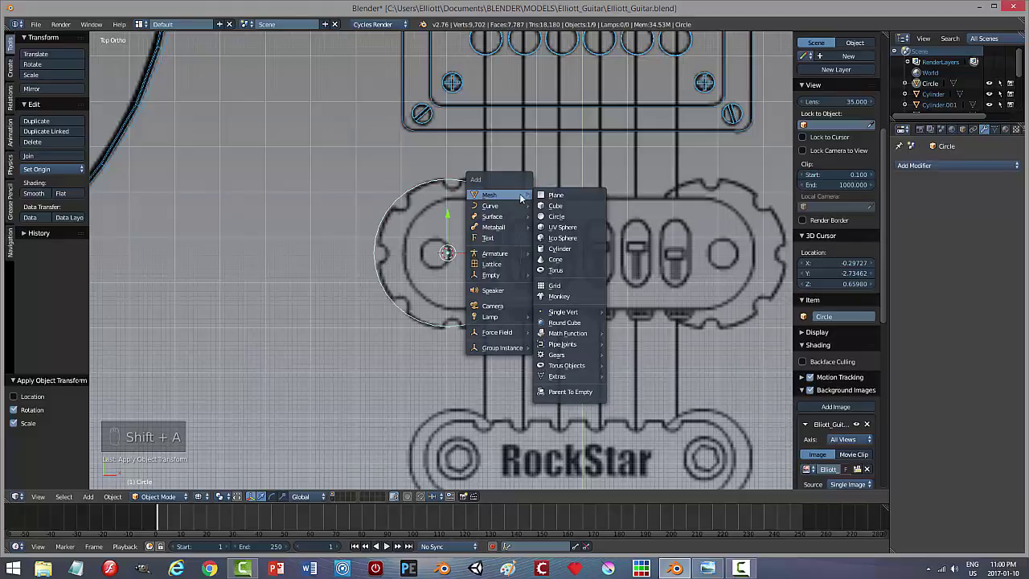
left_click(560, 248)
key("s")
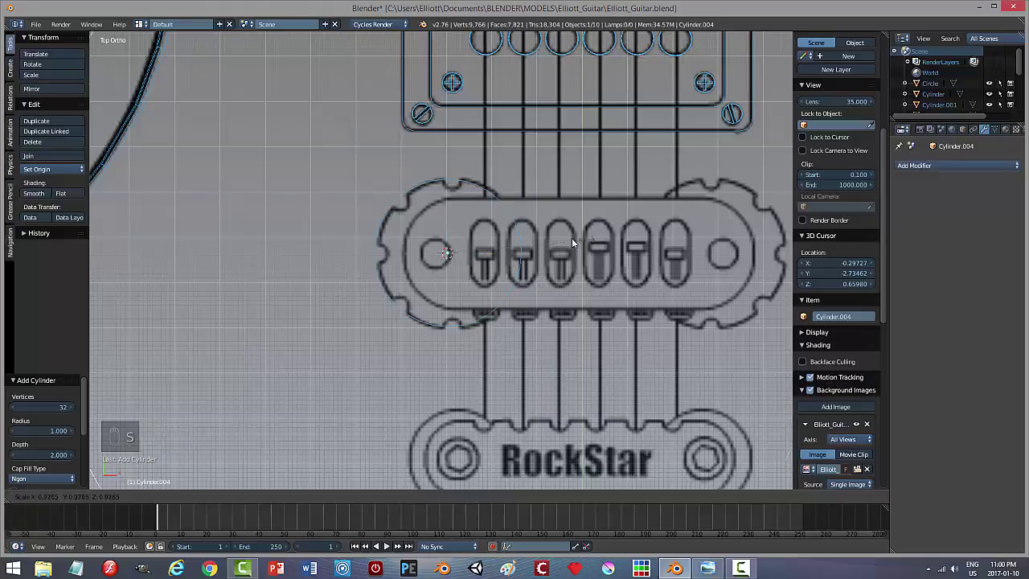
left_click(441, 251)
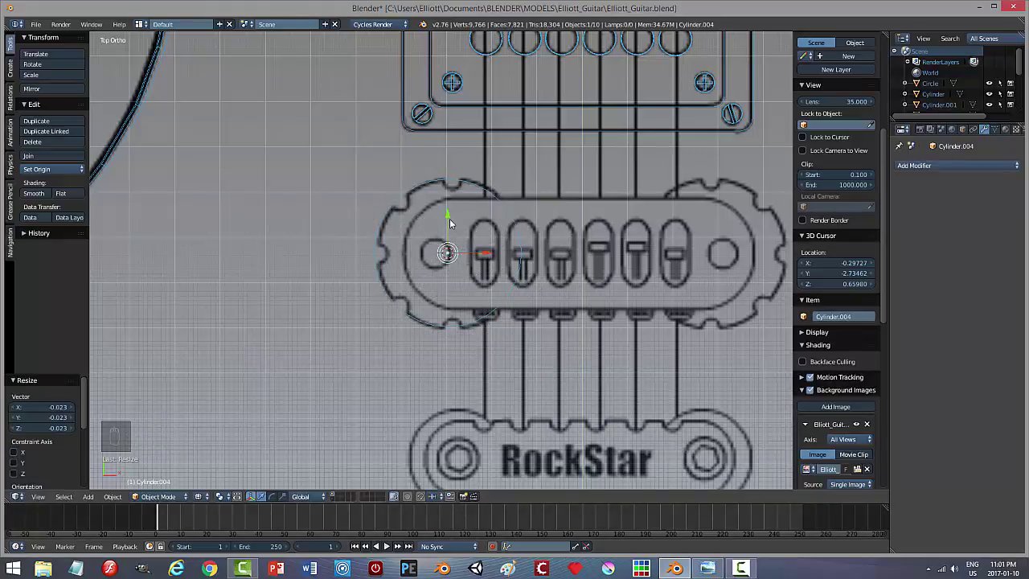
Step: Move the small cylinder about 0.16 up in Y and 0.01 in X onto the notch at the disc's upper edge
left_click_drag(449, 216, 454, 146)
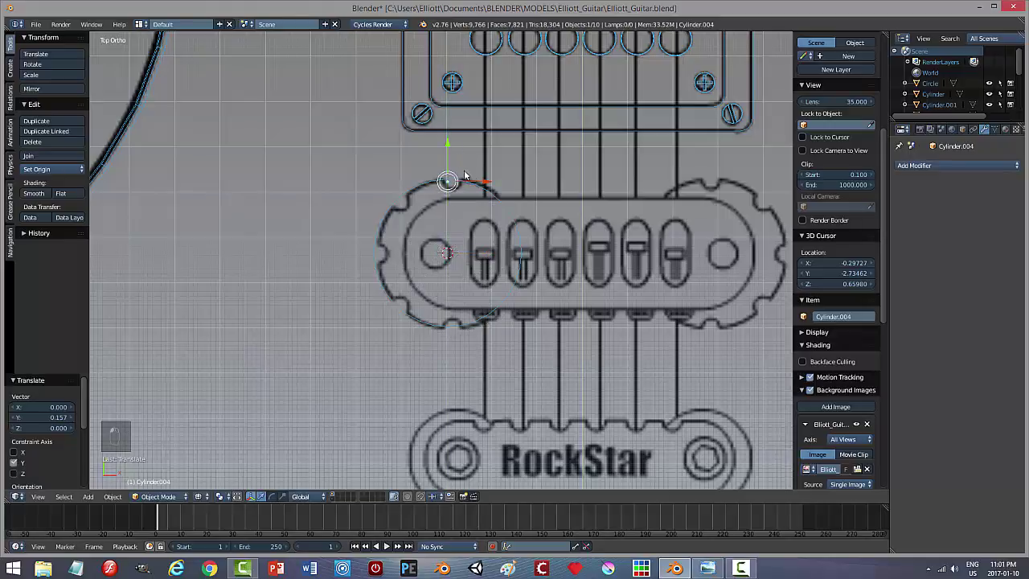
left_click_drag(472, 182, 475, 182)
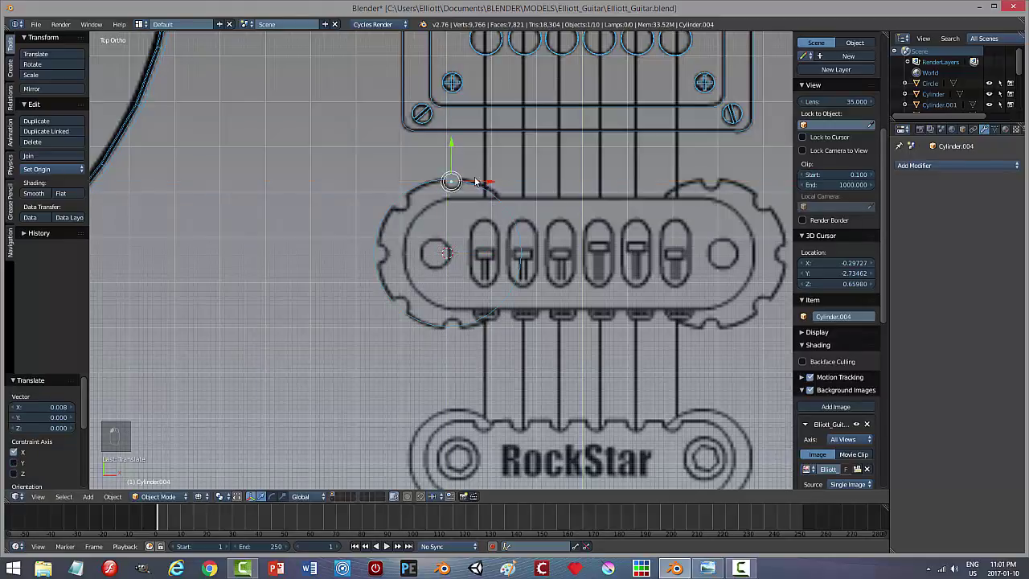
left_click_drag(454, 141, 454, 145)
left_click_drag(490, 182, 491, 182)
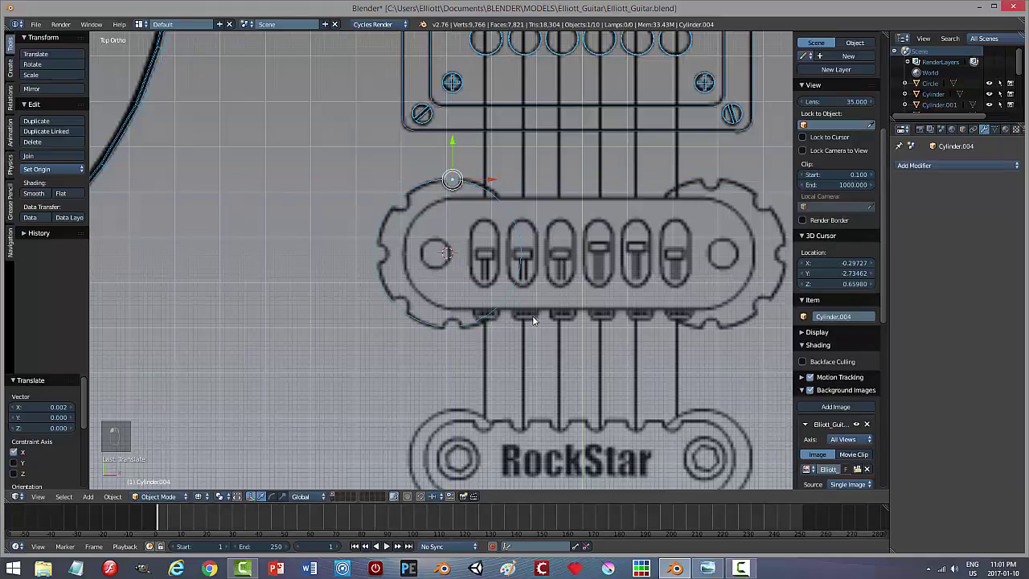
Step: Stretch the small cylinder along Z by about 3.35 so it passes through the disc's full thickness
middle_click_drag(533, 320, 560, 232)
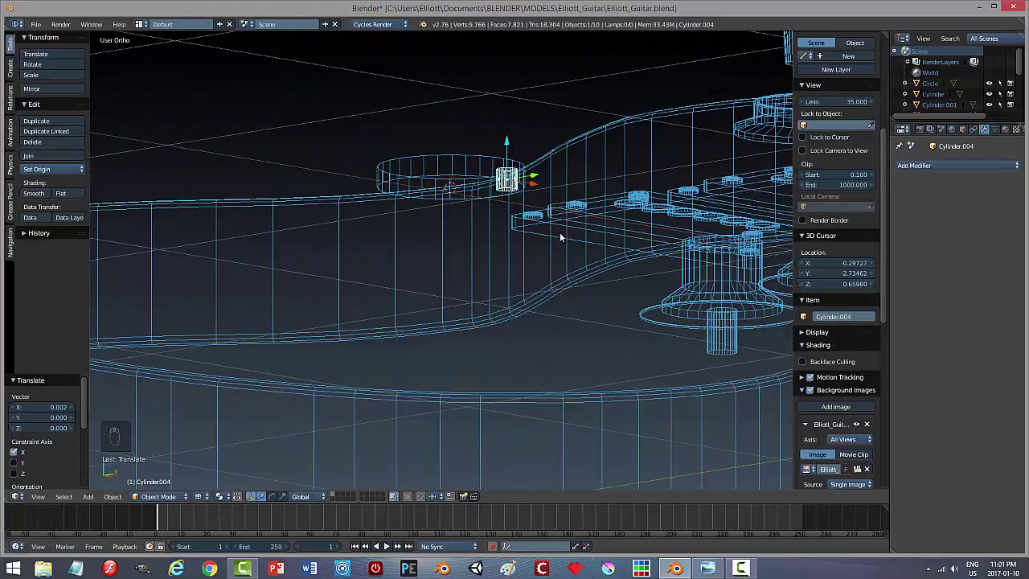
key("s")
key("z")
left_click(637, 364)
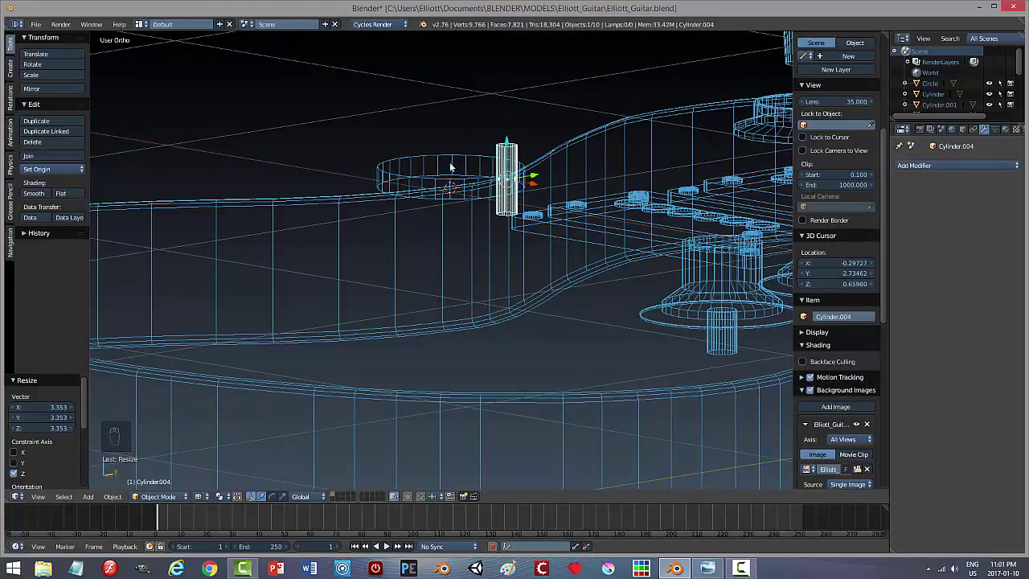
Step: Return to the top view and set the pivot point to the 3D cursor
key("KP_7")
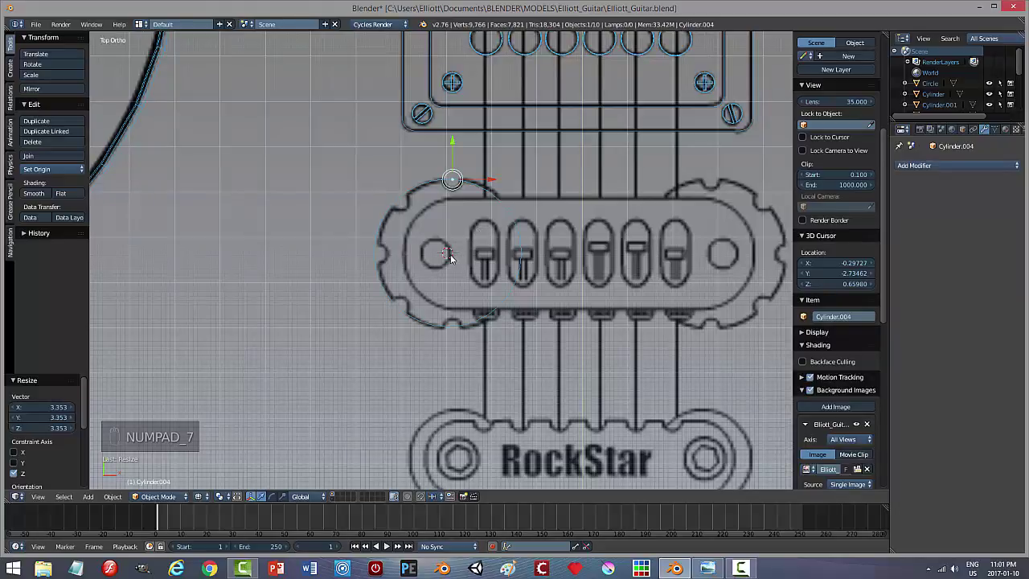
left_click(222, 496)
left_click(242, 472)
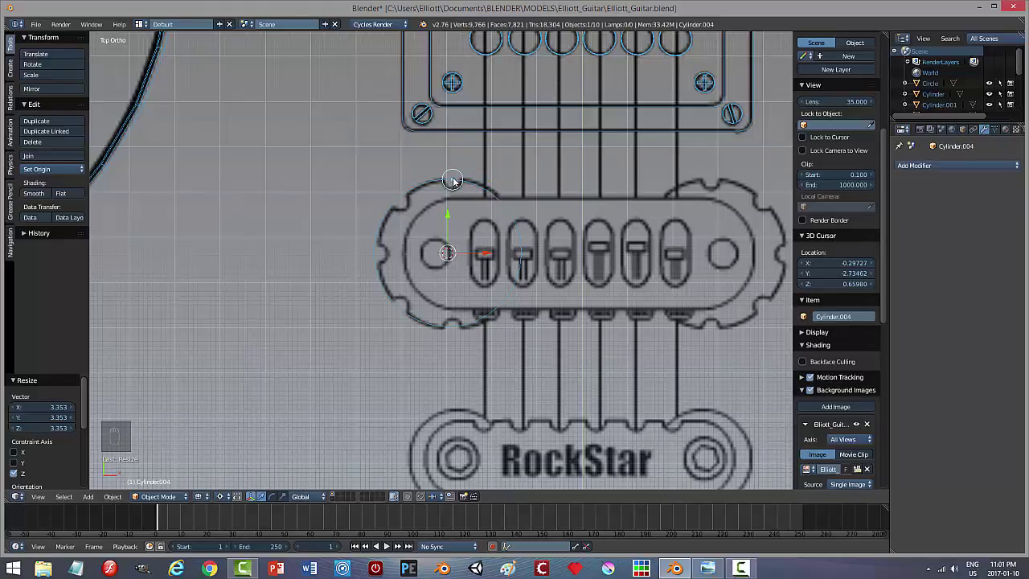
Step: Duplicate the small cylinder at the disc's upper notch and rotate the copy 90° about Z around the 3D cursor to the left edge
key("shift+d")
left_click(453, 180)
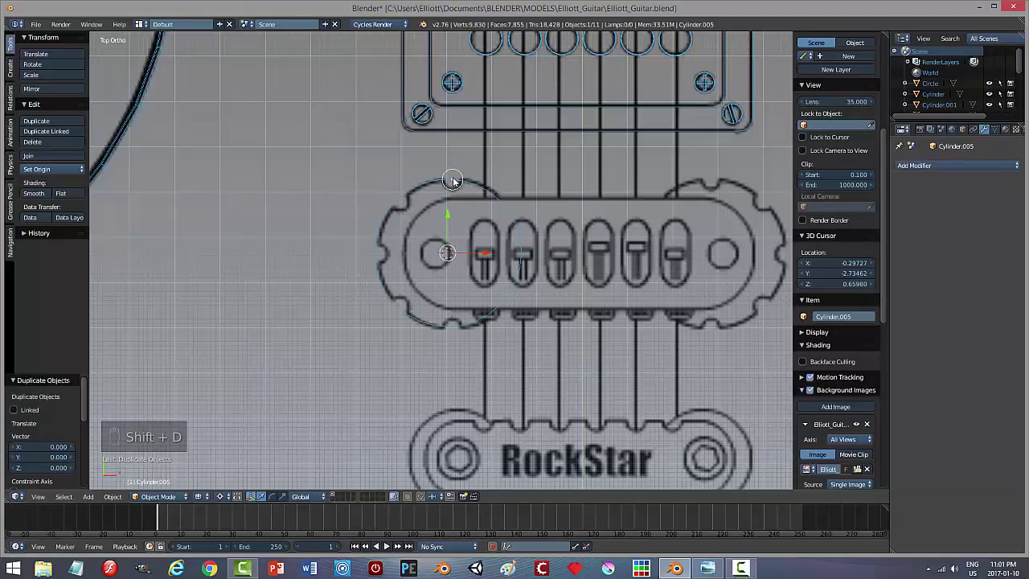
type("r")
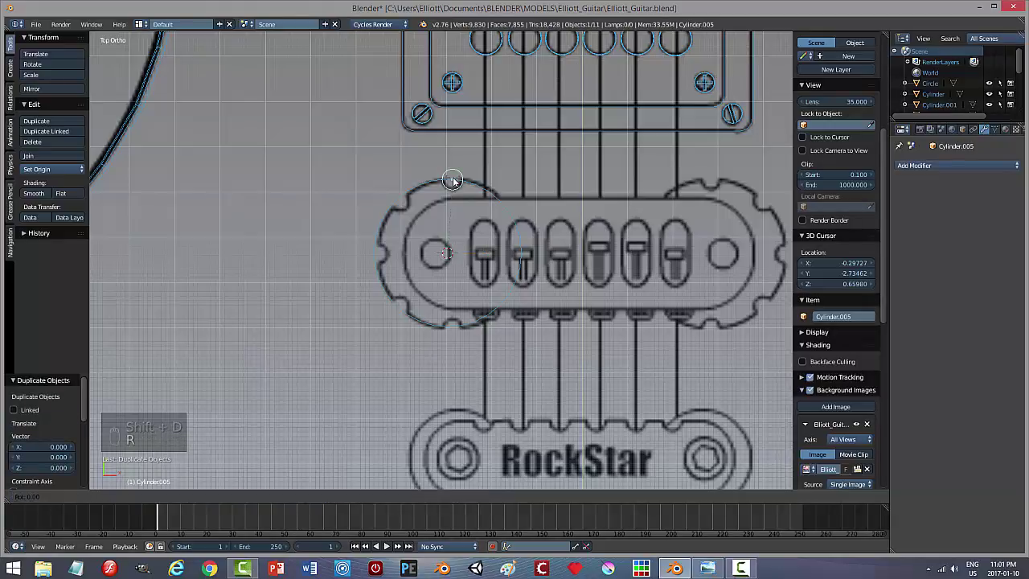
type("z90")
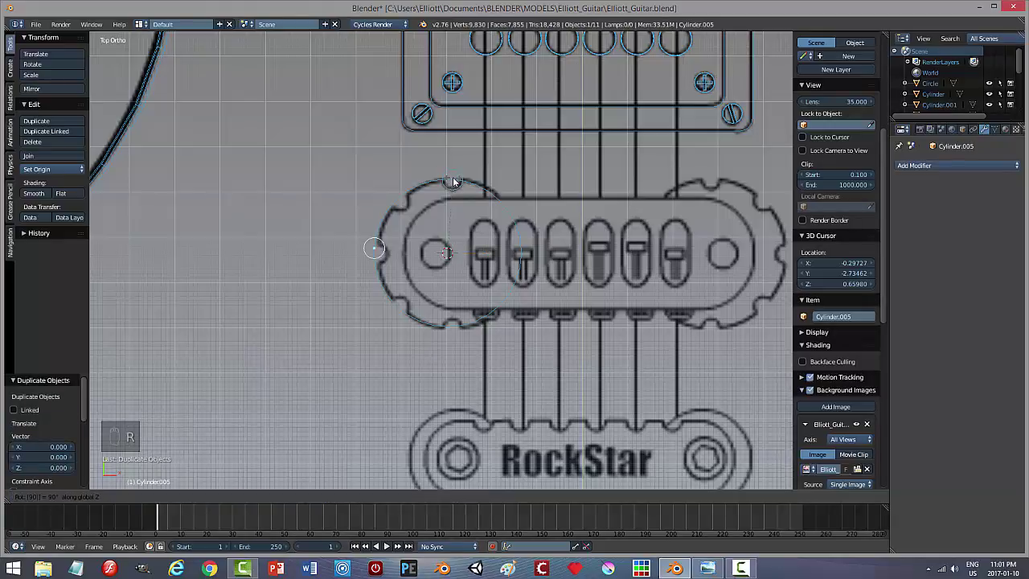
left_click(453, 181)
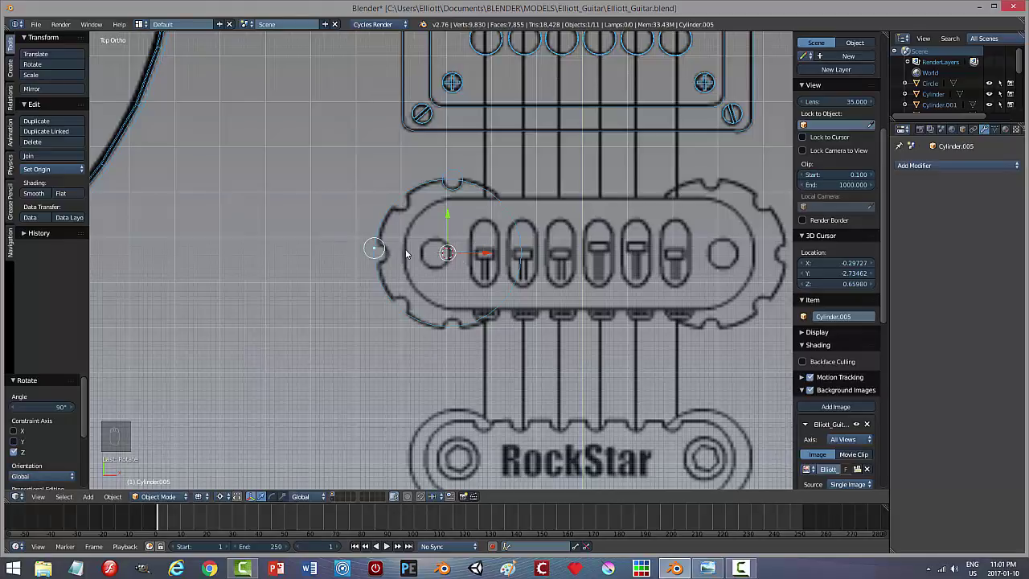
Step: Duplicate the small cylinder at the disc's left edge and rotate the copy 90° about Z to the lower edge
key("shift+d")
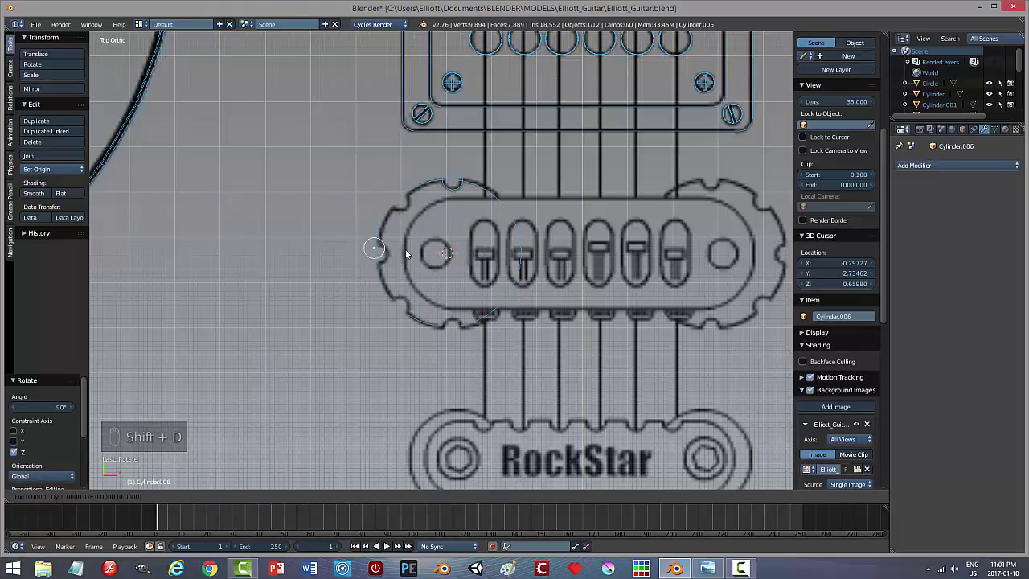
left_click(406, 255)
key("r")
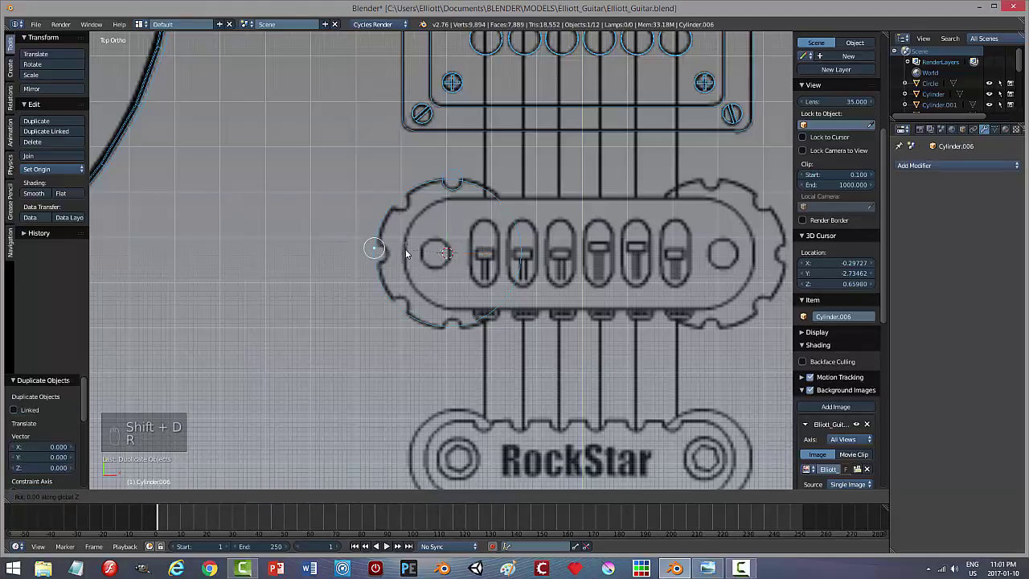
key("9")
key("0")
key("Return")
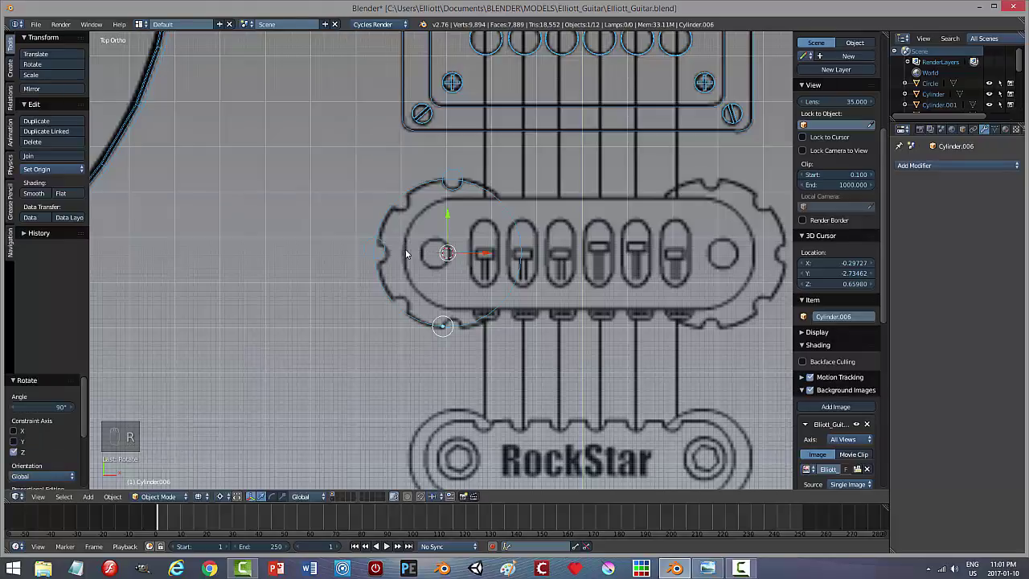
Step: Duplicate the small cylinder at the disc's lower edge and rotate the copy 90° about Z to the right edge
key("shift+d")
right_click(406, 254)
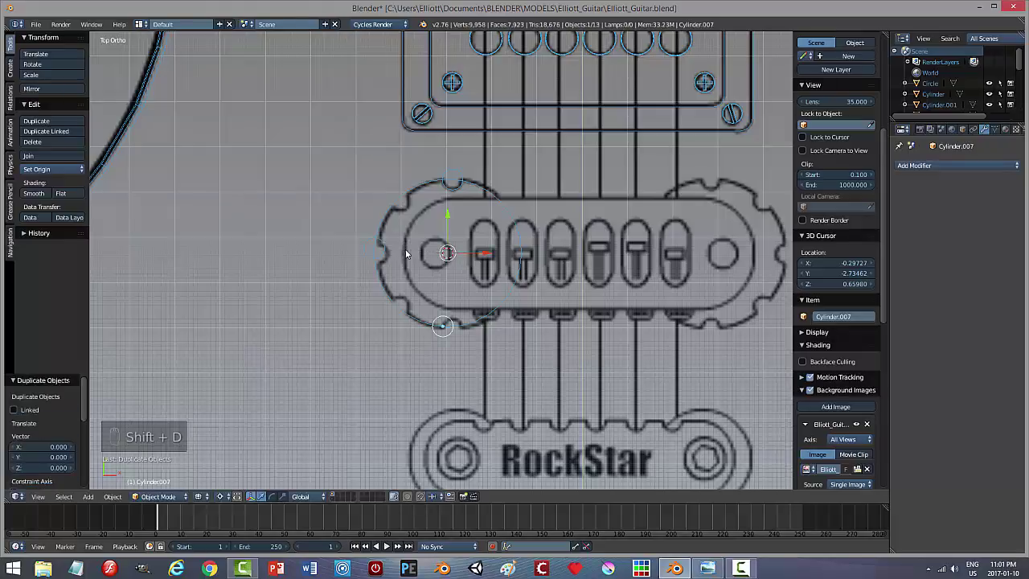
type("r")
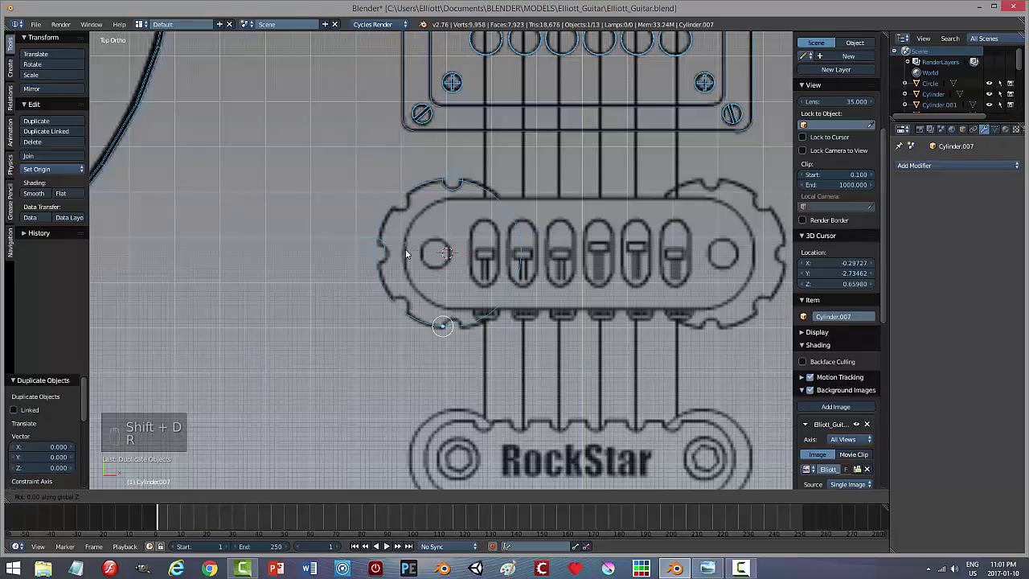
type("90")
key("Return")
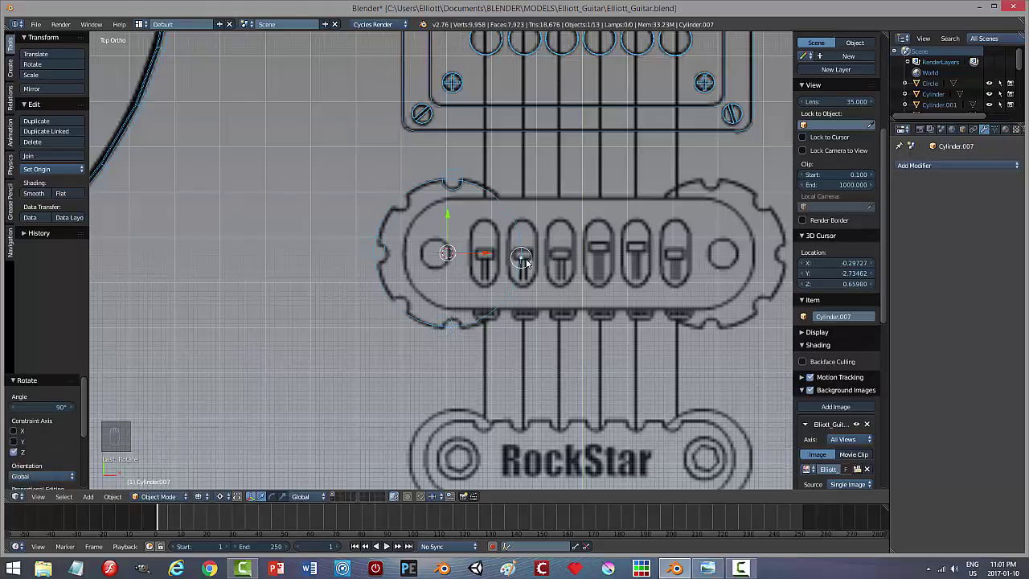
Step: Duplicate the small cylinder at the disc's right edge and rotate the copy 45° about Z to the upper right
key("shift+d")
key("Return")
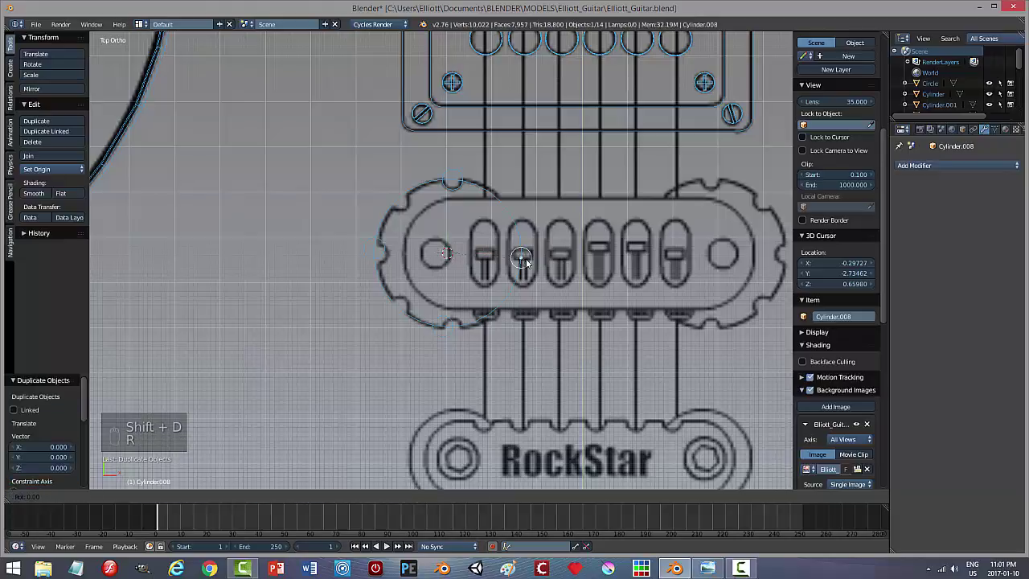
type("r45")
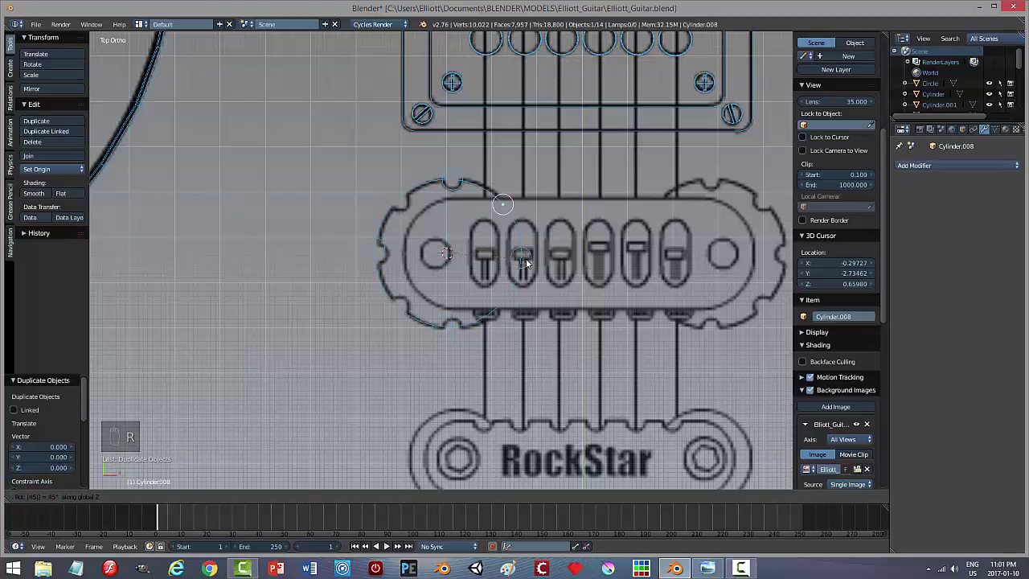
key("Return")
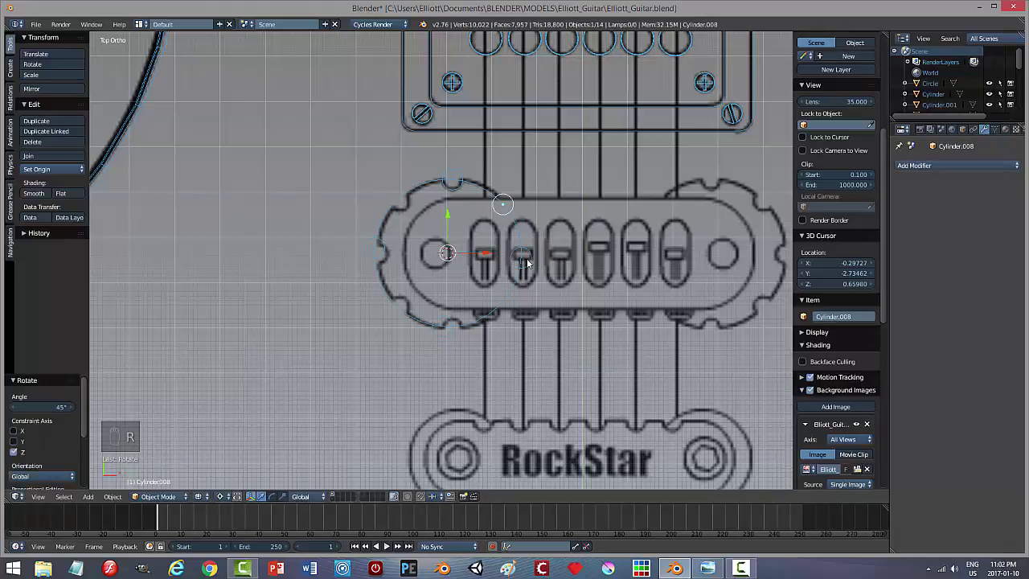
Step: Duplicate the small cylinder at the disc's upper edge and rotate the copy 45° about Z onto the upper-left notch
right_click(451, 175)
key("shift+d")
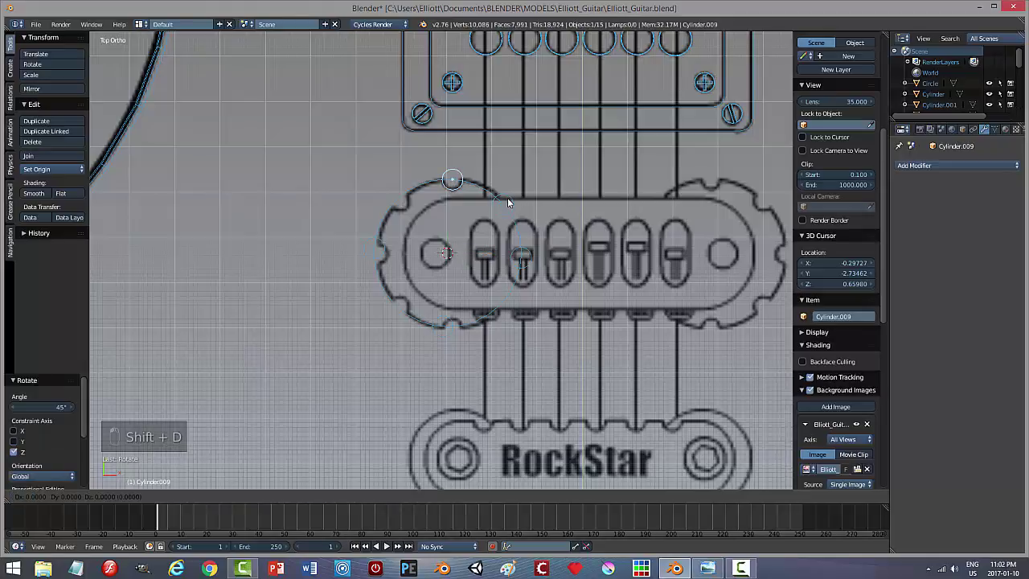
type("r")
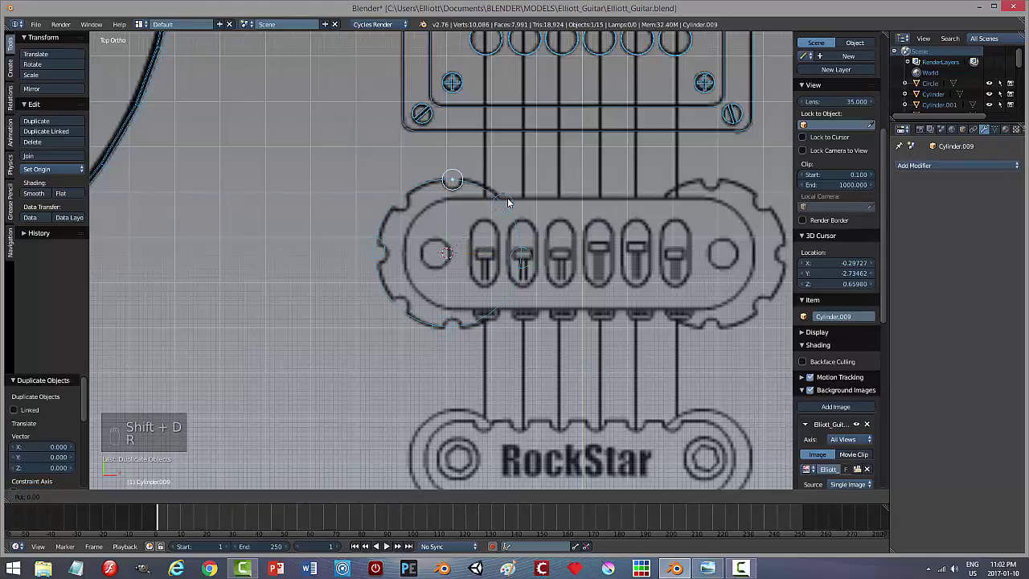
type("45")
left_click(507, 198)
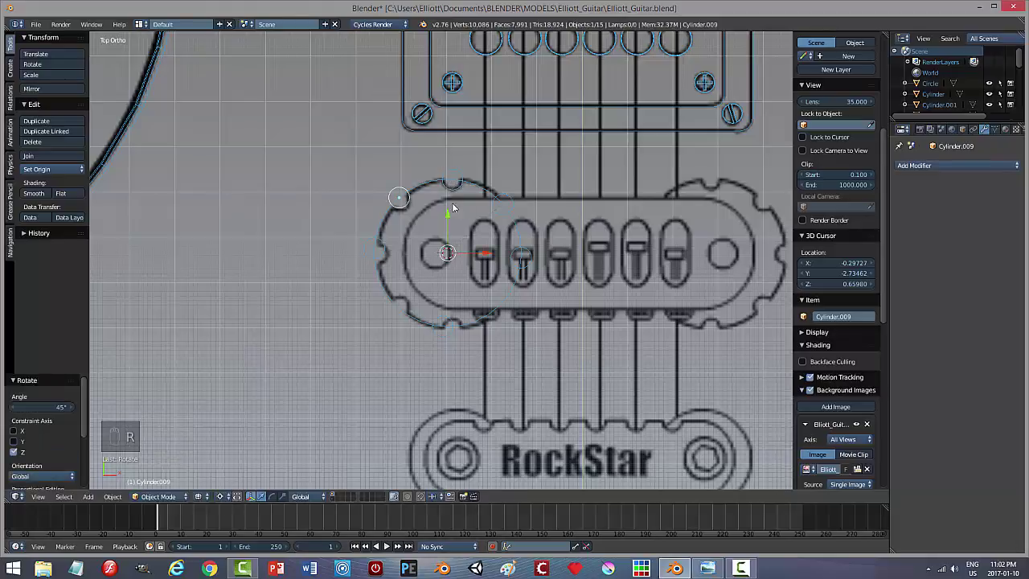
Step: Duplicate the small cylinder at the disc's left edge and rotate the copy 45° about Z onto the lower-left notch
right_click(379, 253)
key("shift+d")
right_click(426, 258)
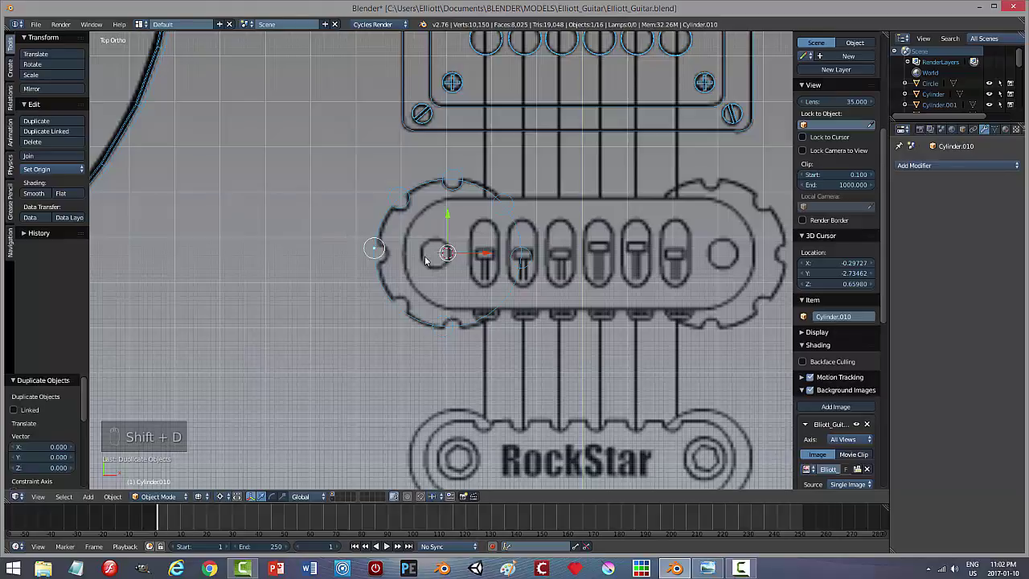
type("r45")
key("Return")
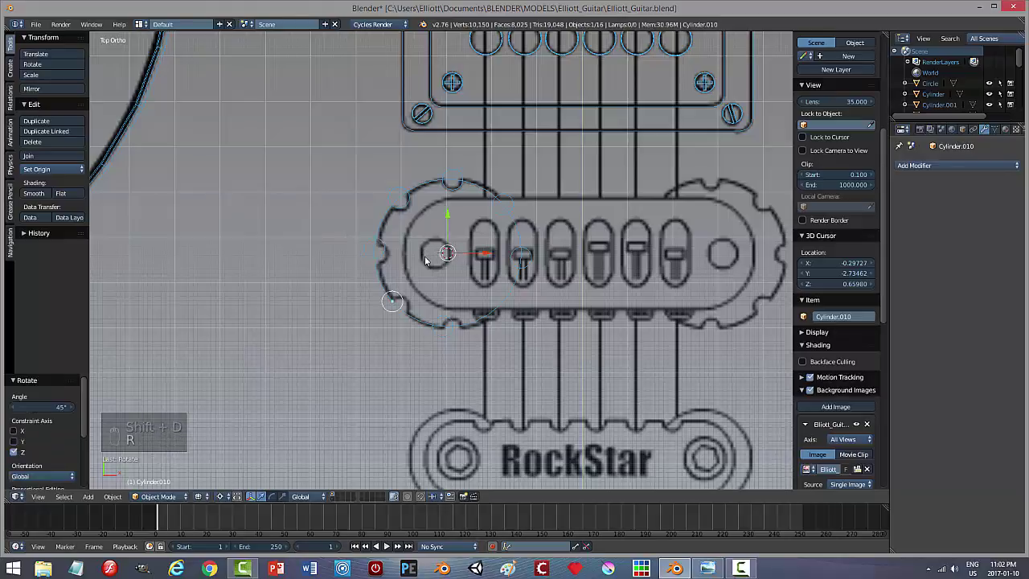
Step: Duplicate the small cylinder at the disc's lower edge and rotate the copy 45° about Z to the lower right
right_click(448, 327)
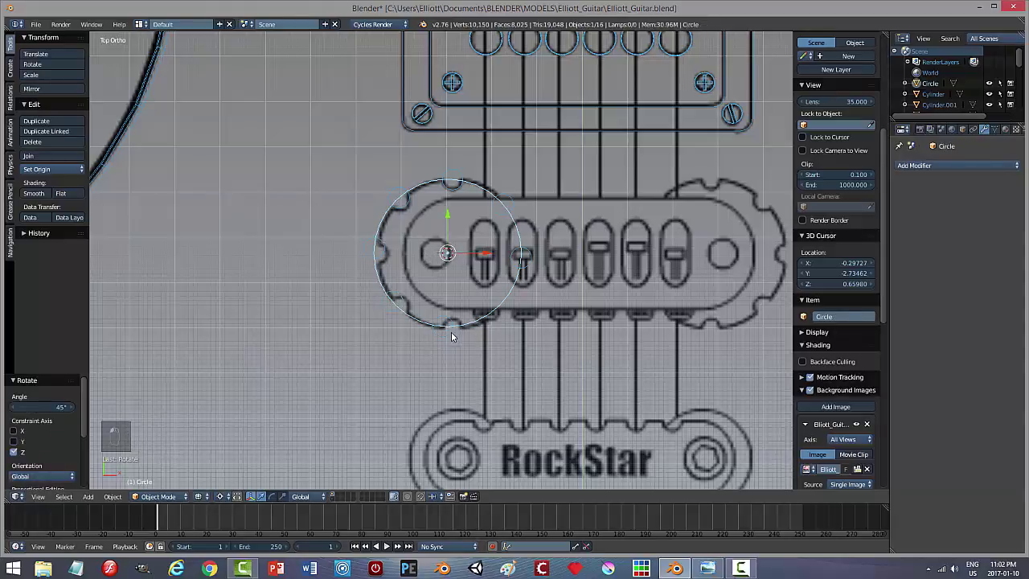
right_click(451, 337)
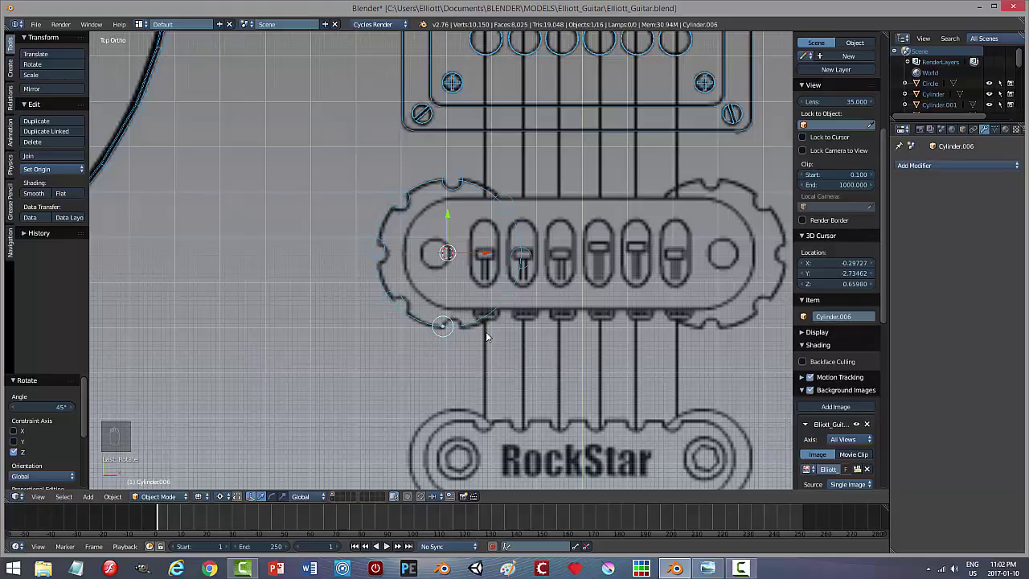
key("shift+d")
right_click(486, 331)
type("r")
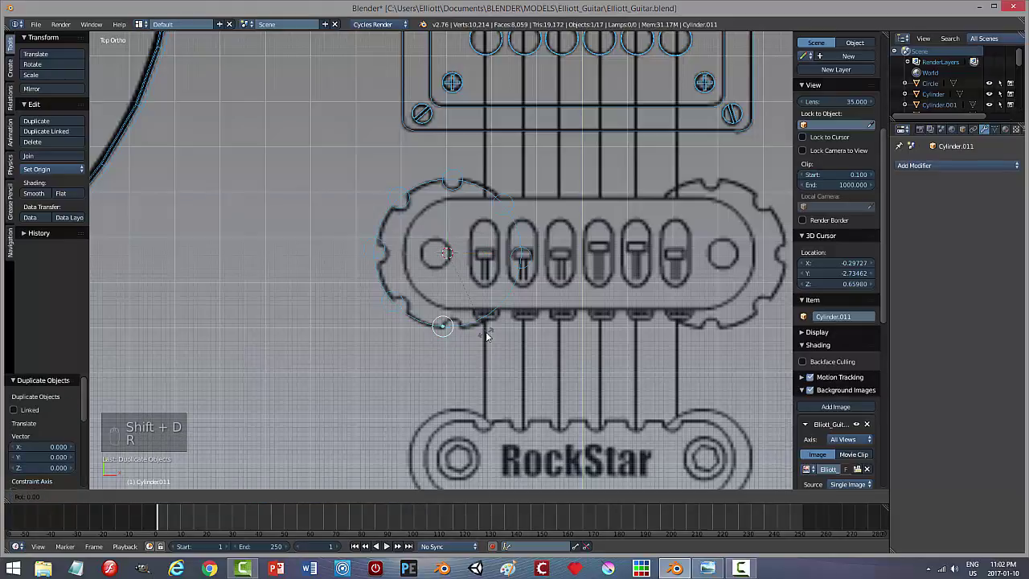
type("45")
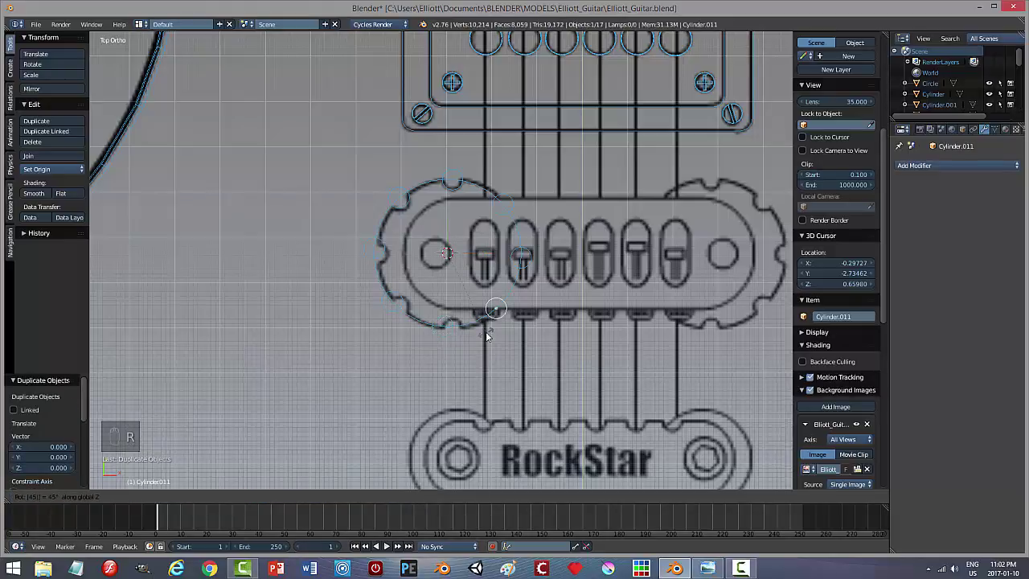
key("Return")
Step: Join the eight small cylinders around the disc into one object in solid shading and raise it about 0.024 along Z
middle_click_drag(583, 342, 554, 275)
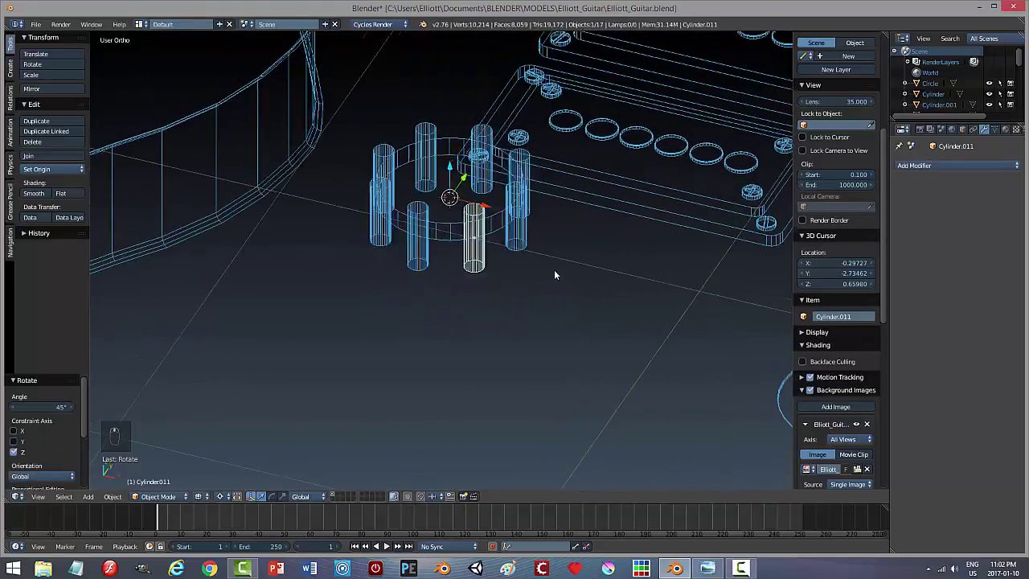
right_click(518, 243, "shift")
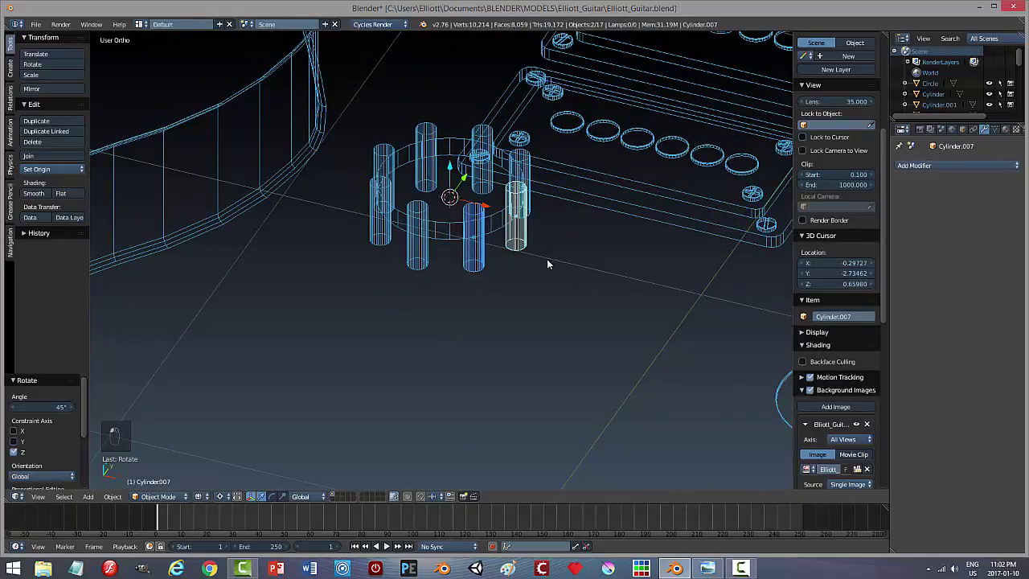
key("z")
left_click(546, 317)
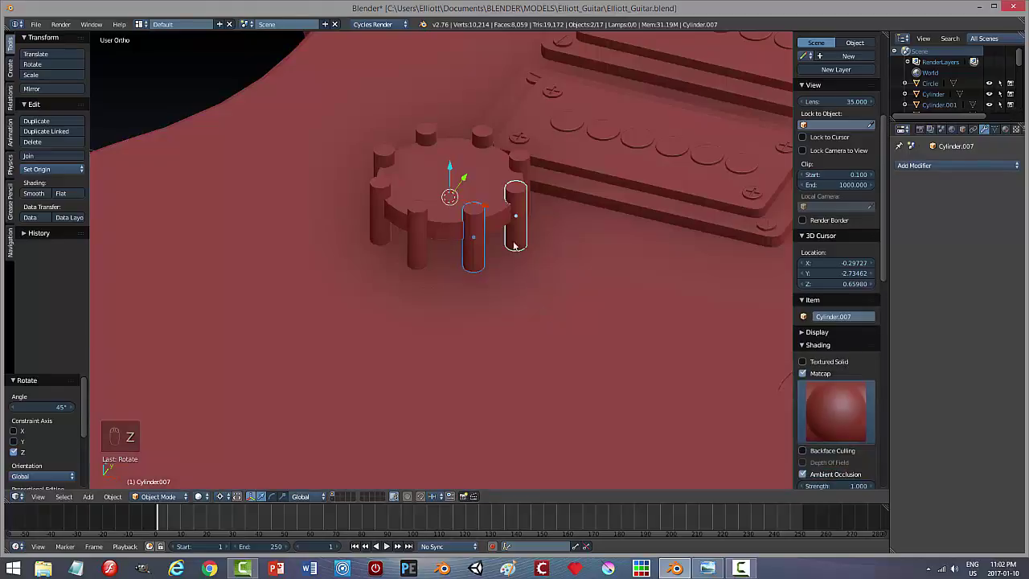
right_click(519, 160, "shift")
right_click(485, 135, "shift")
right_click(428, 132, "shift")
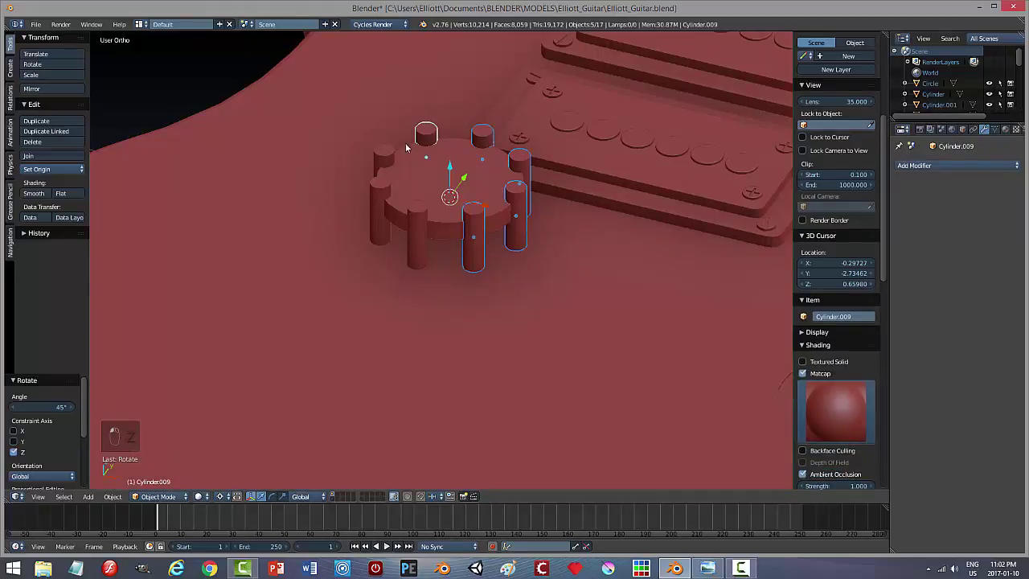
right_click(386, 157, "shift")
right_click(374, 191, "shift")
right_click(411, 230, "shift")
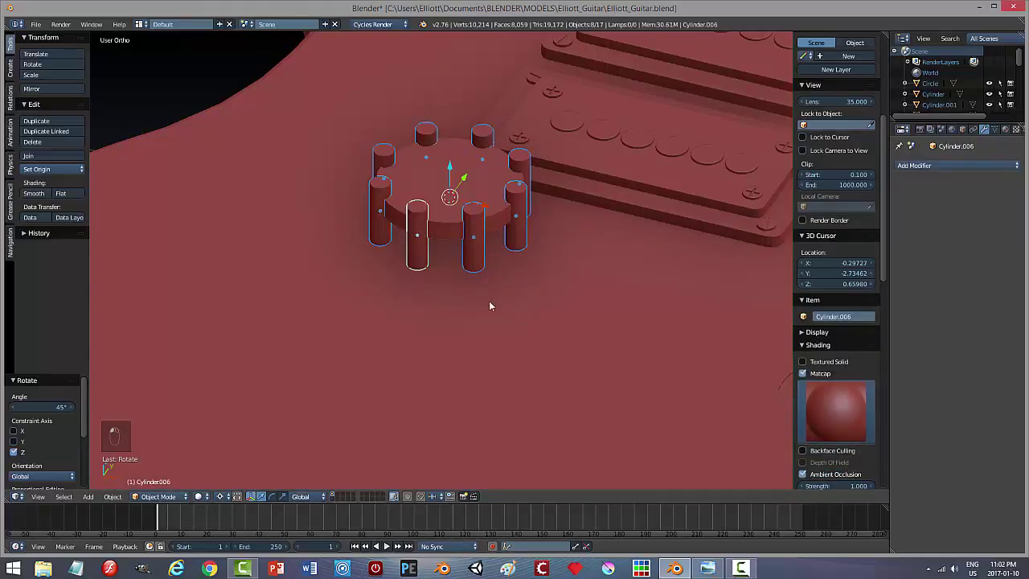
middle_click_drag(517, 320, 524, 294)
key("ctrl+j")
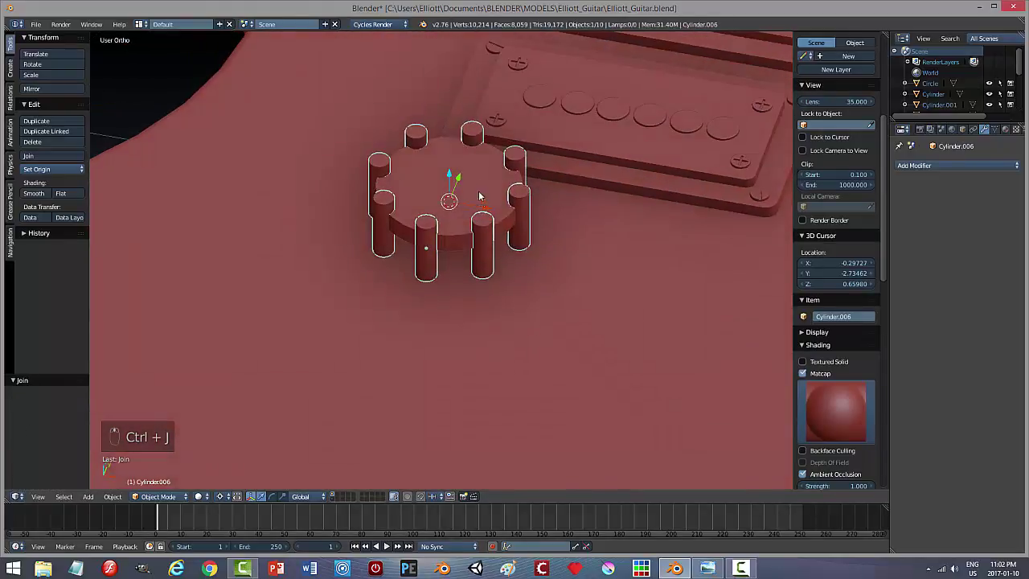
left_click_drag(451, 174, 451, 170)
Step: Try to cut the joined cylinders out of the disc with a Boolean Difference modifier, and remove the modifier
right_click(476, 177)
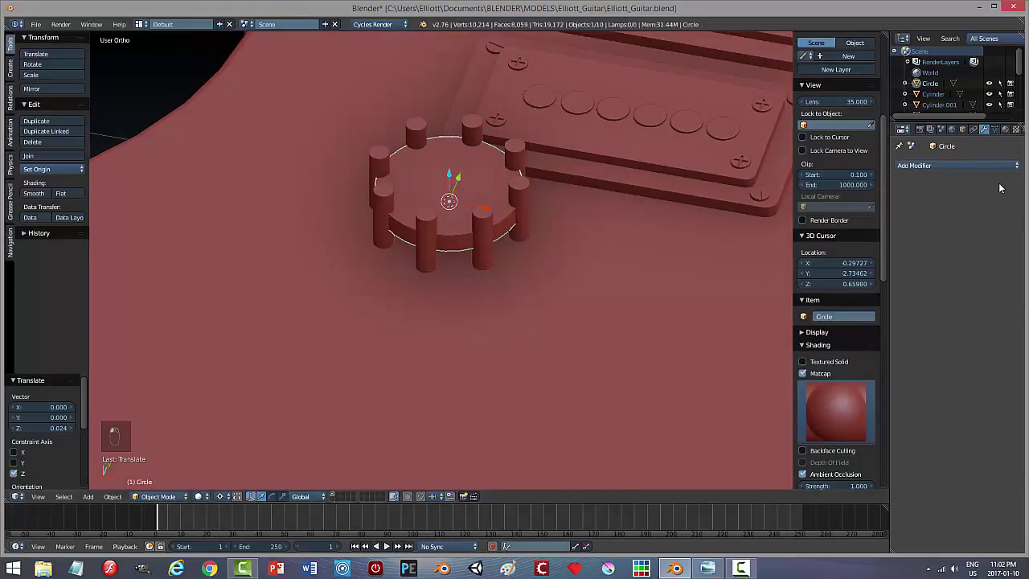
left_click(955, 165)
left_click(830, 214)
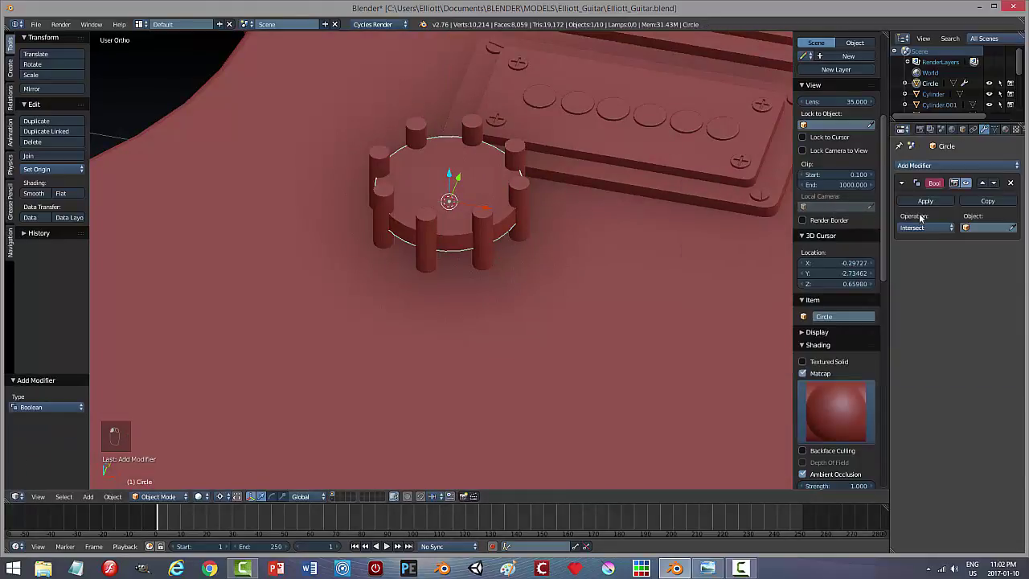
left_click(1013, 228)
left_click(525, 188)
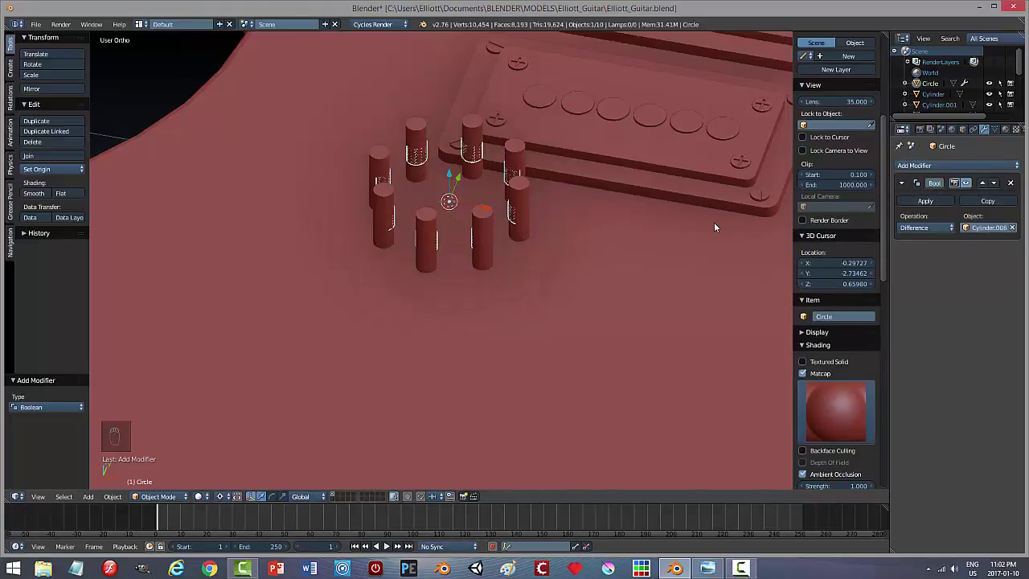
left_click(1010, 182)
Step: Examine the joined cylinders' mesh in Edit Mode by toggling its selection, and return to Object Mode
right_click(490, 239)
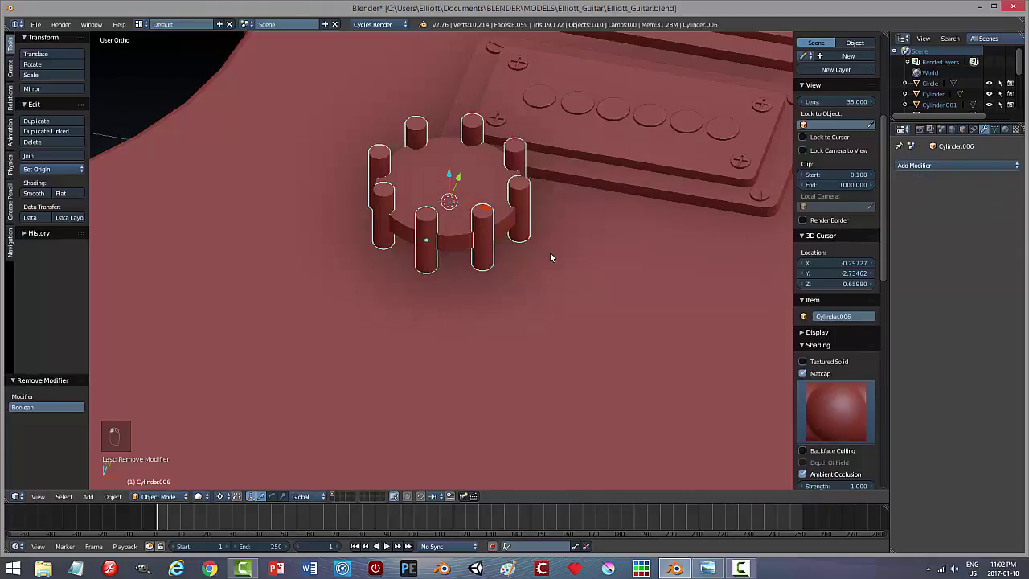
key("Tab")
left_click(623, 254)
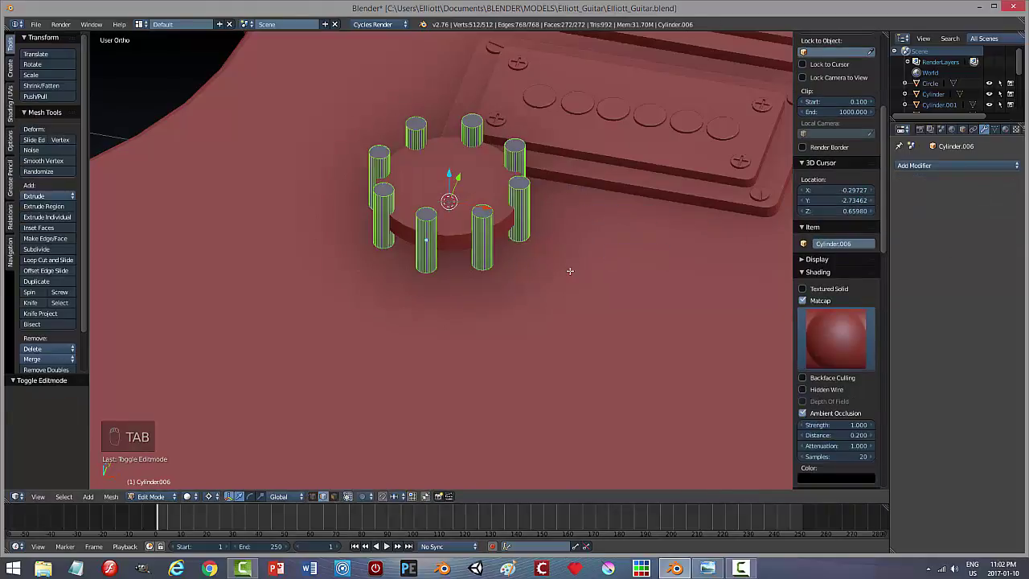
key("a")
key("a")
key("a")
key("a")
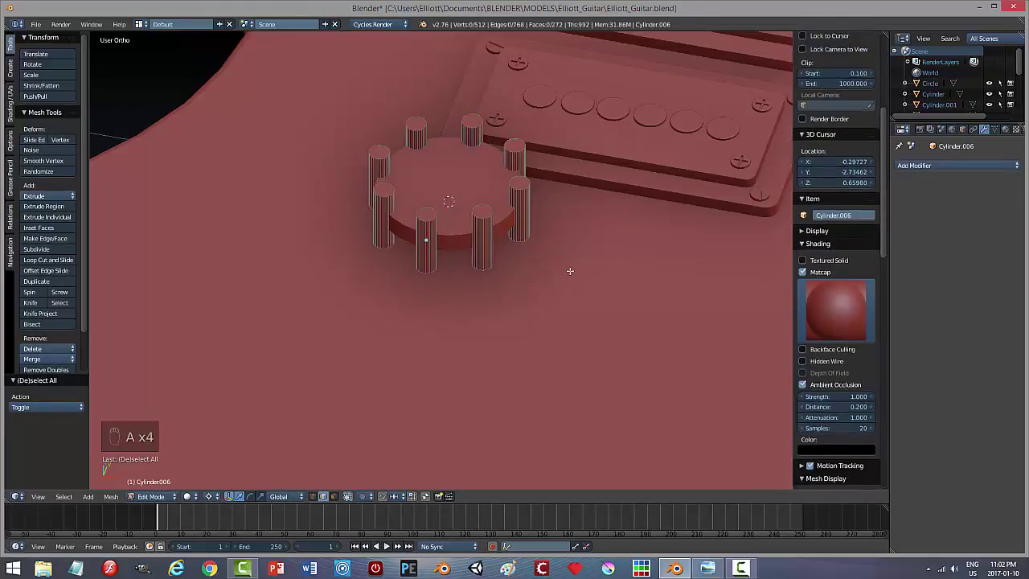
key("Tab")
left_click(485, 275)
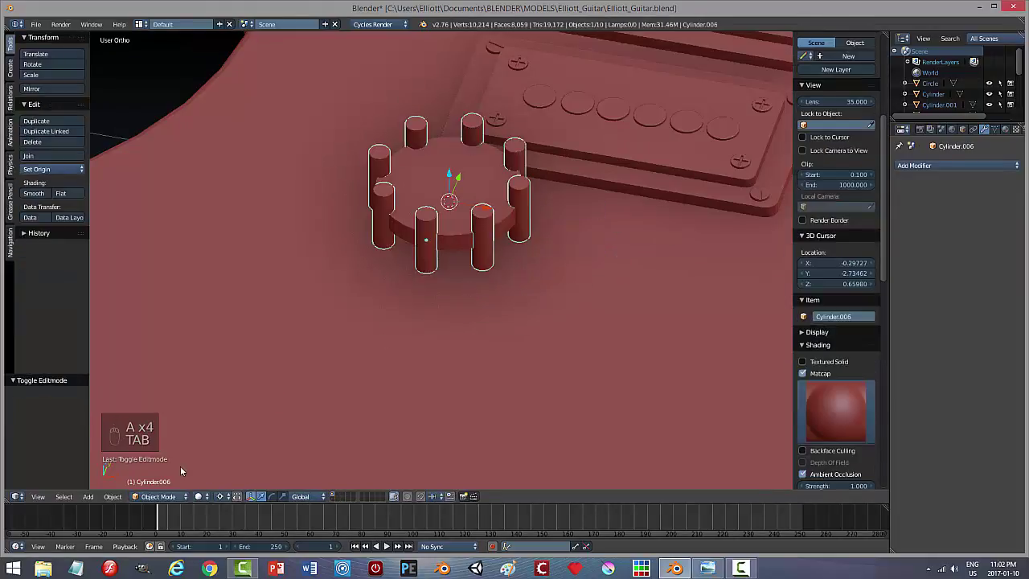
Step: Apply the rotation and scale of the joined cylinders around the disc
left_click(117, 495)
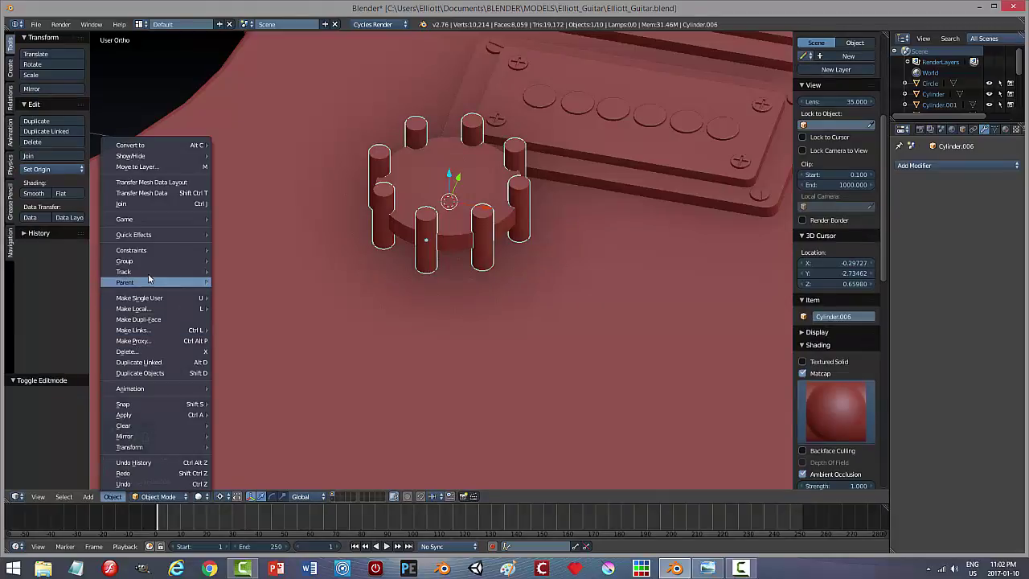
mouse_move(145, 414)
left_click(245, 452)
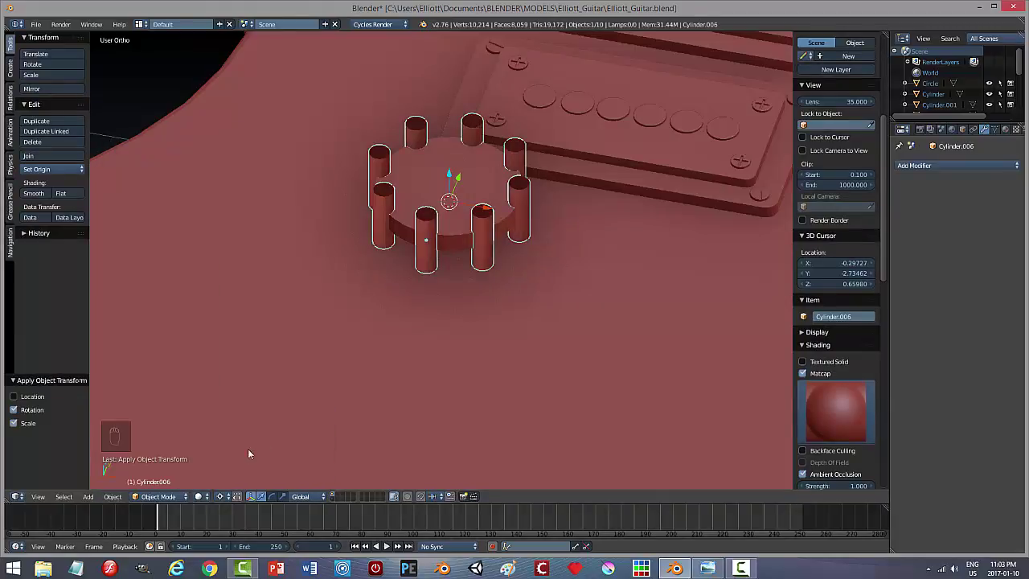
Step: Recalculate the normals of the joined cylinders' whole mesh to the outside in Edit Mode and return to Object Mode
key("Tab")
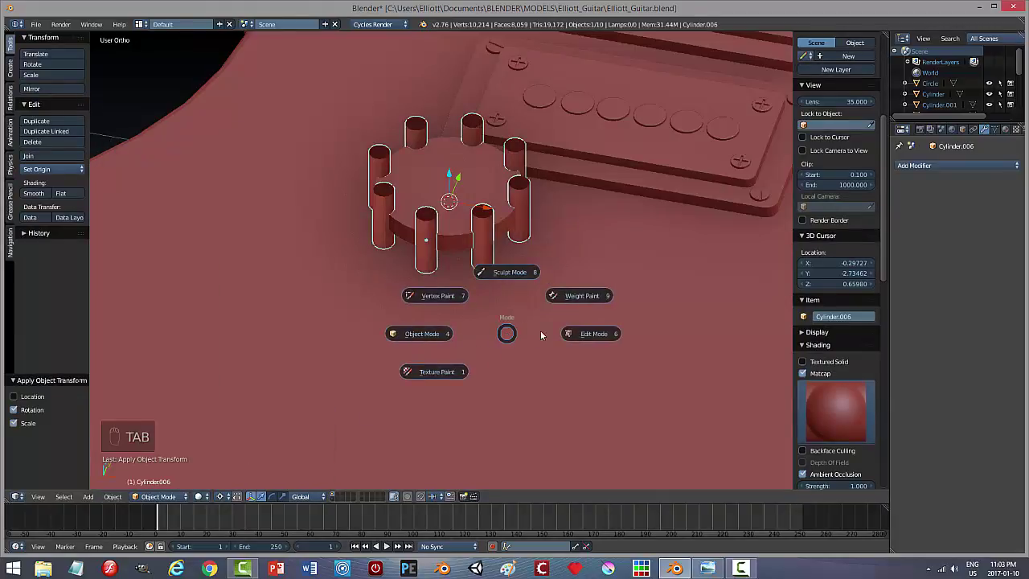
left_click(585, 332)
key("a")
key("a")
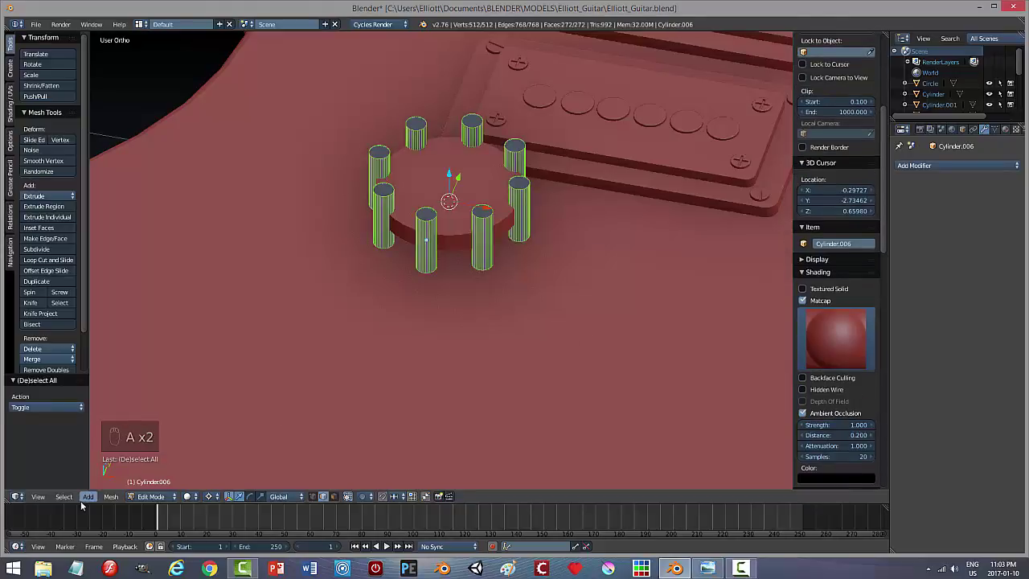
left_click(111, 495)
mouse_move(148, 326)
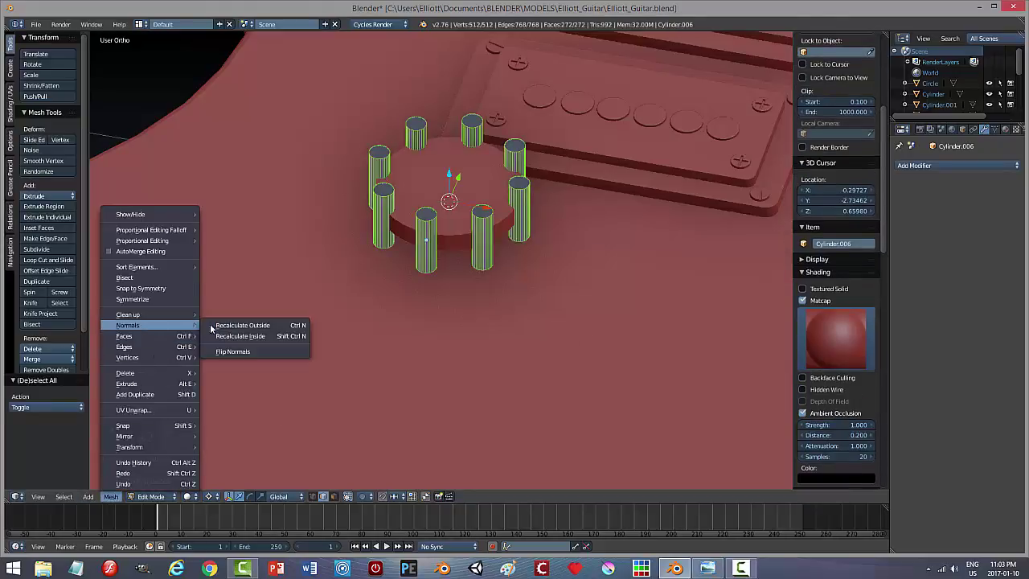
left_click(242, 326)
key("a")
key("Tab")
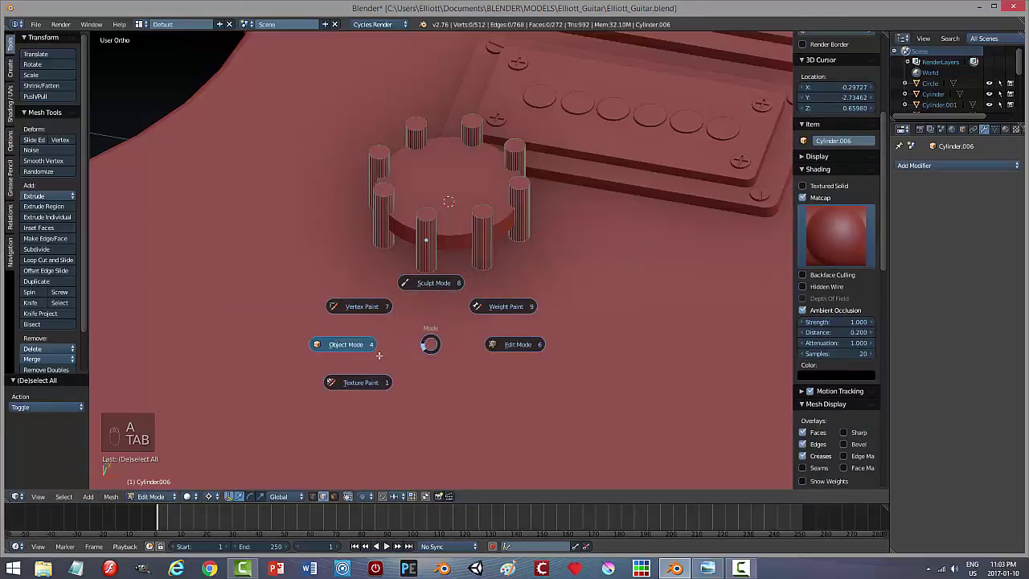
left_click(348, 343)
Step: Cut the joined cylinders out of the disc with a Boolean modifier set to Difference, and apply it
right_click(491, 182)
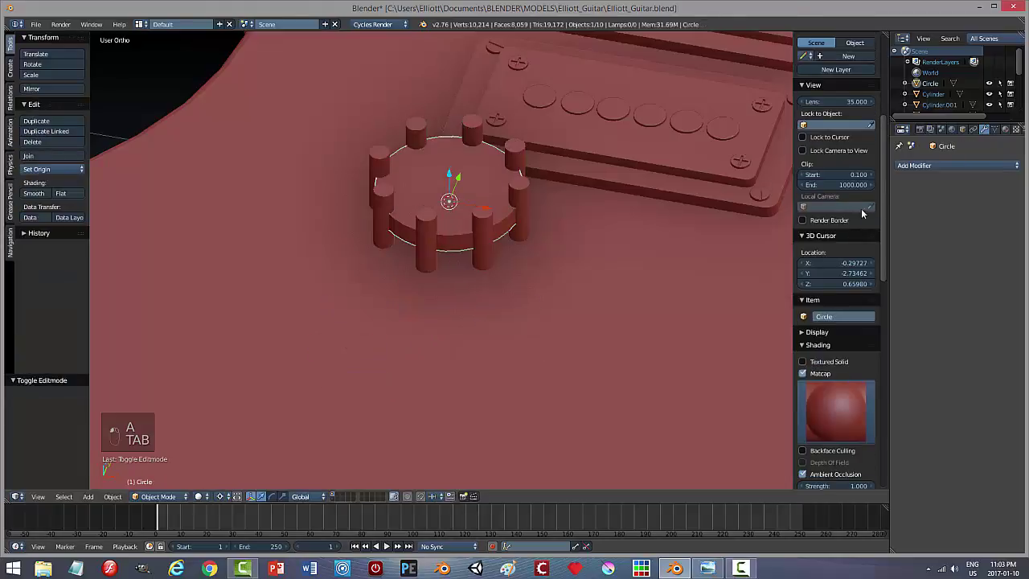
left_click(916, 166)
left_click(828, 215)
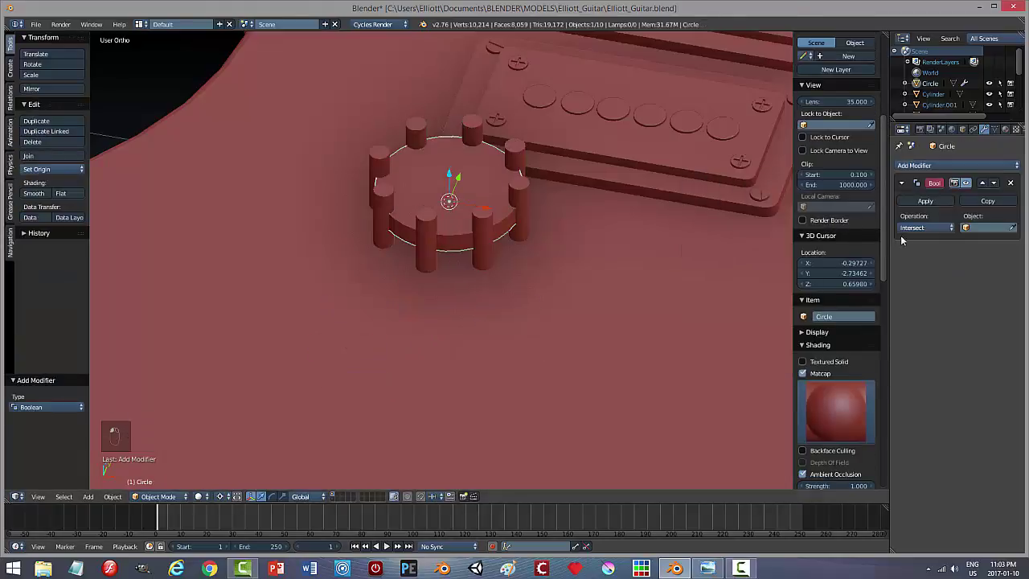
left_click(917, 228)
left_click(915, 191)
left_click(1014, 227)
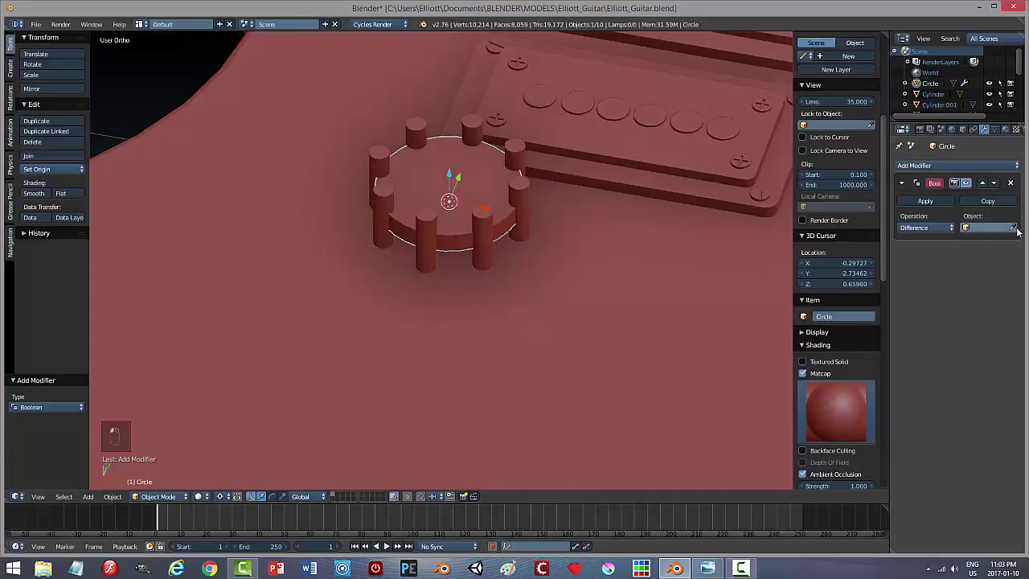
left_click(526, 183)
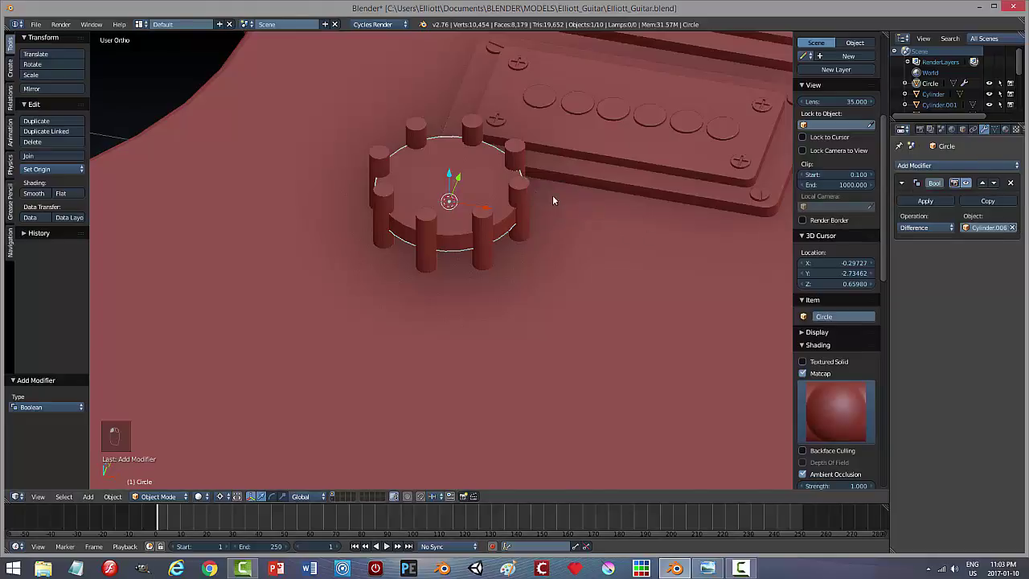
left_click(925, 201)
Step: Raise the joined cylinders about 0.367 along Z, clear of the disc, and delete them
right_click(485, 229)
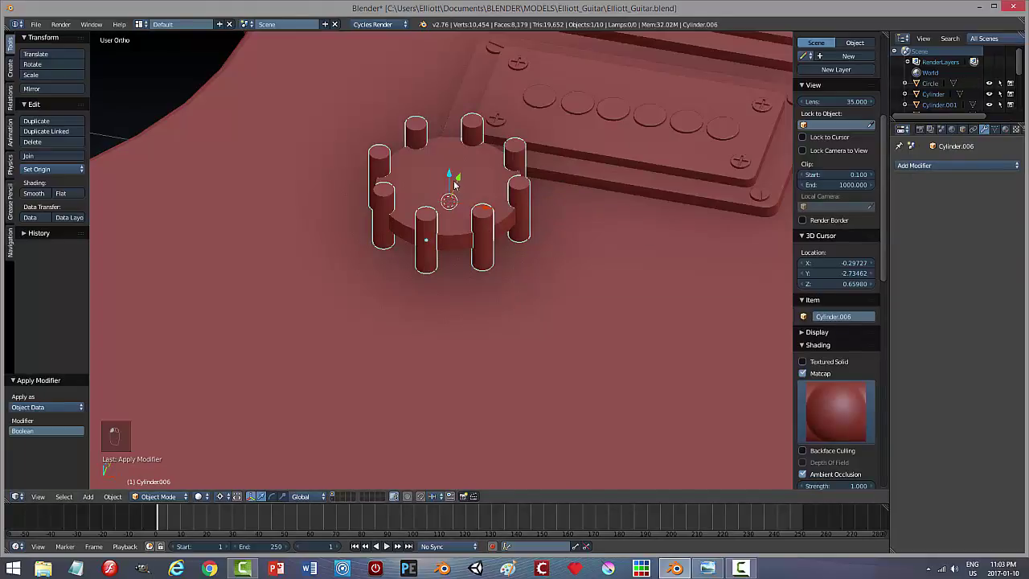
key("g")
key("z")
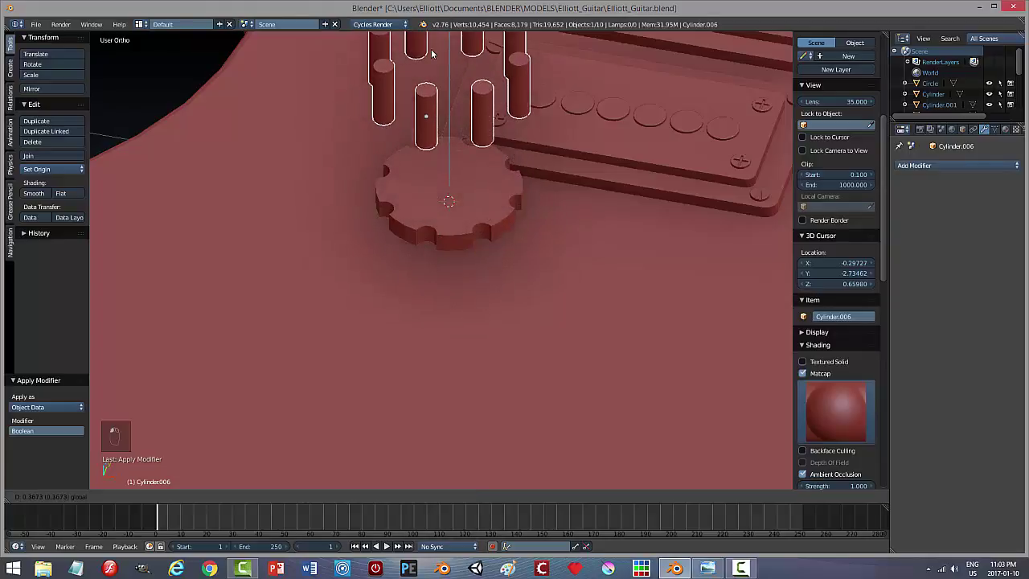
left_click(532, 142)
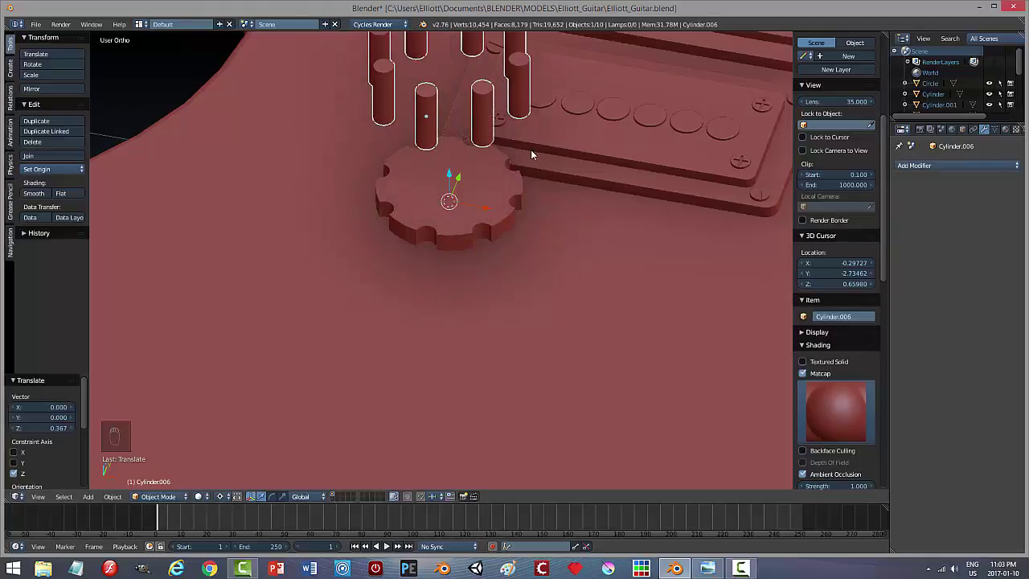
key("x")
left_click(521, 153)
Step: Bevel the upper and lower outline edge loops of the notched disc by about 0.003 with two segments, finishing in Object Mode
right_click(463, 184)
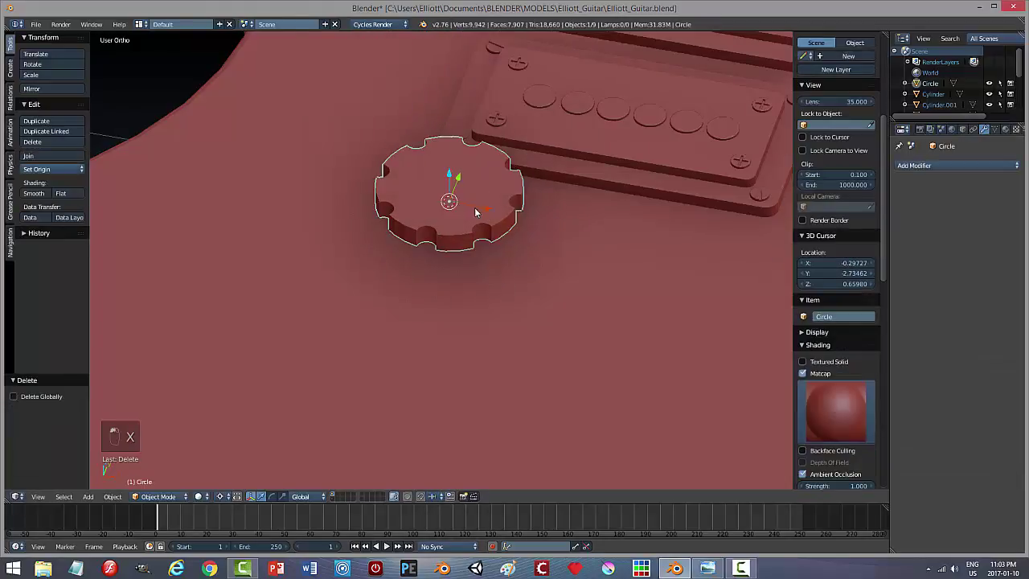
mouse_move(475, 211)
middle_mouse_down()
mouse_move(482, 245)
mouse_move(482, 207)
middle_mouse_up()
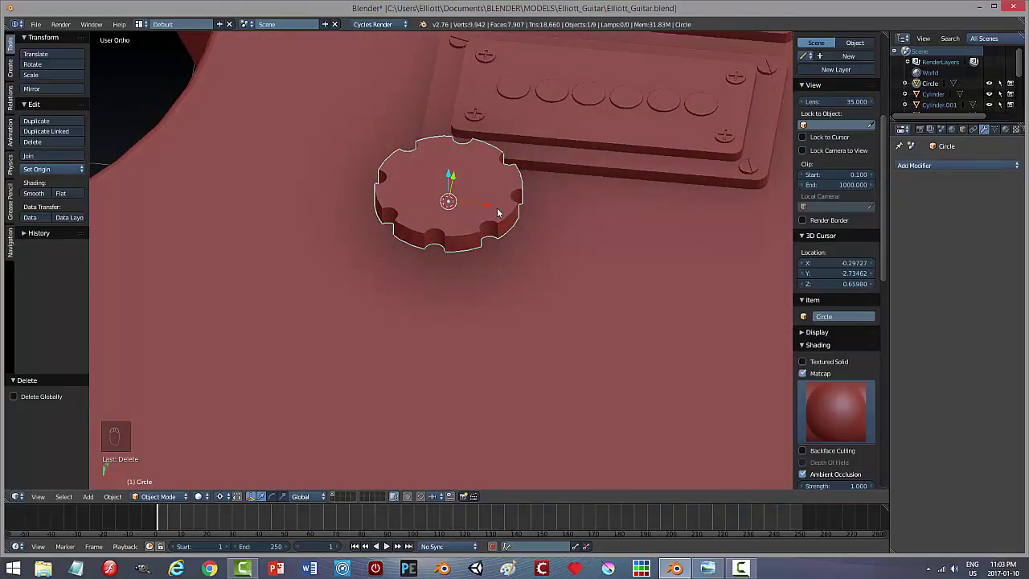
key("Tab")
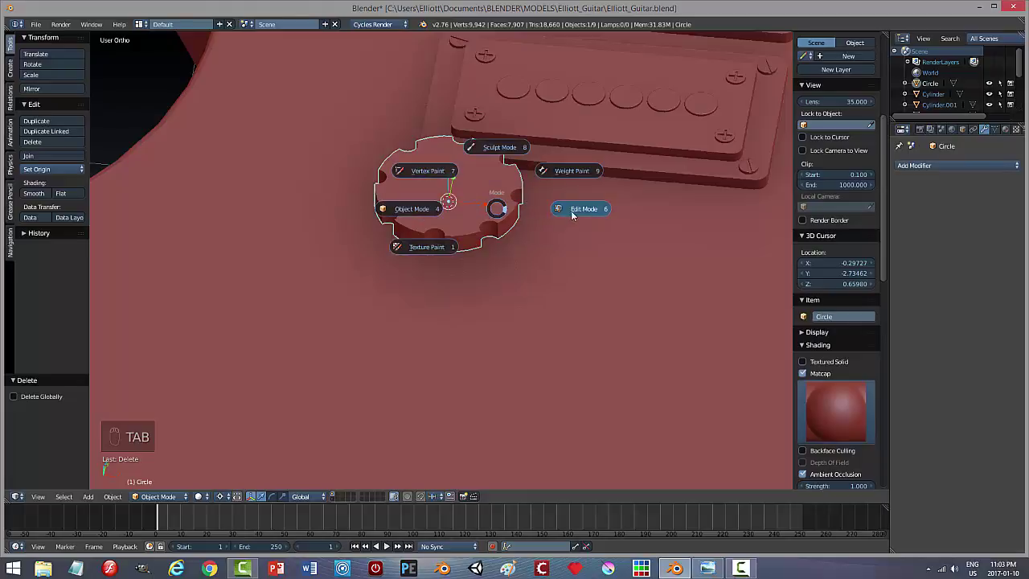
scroll(531, 258, "up", 4)
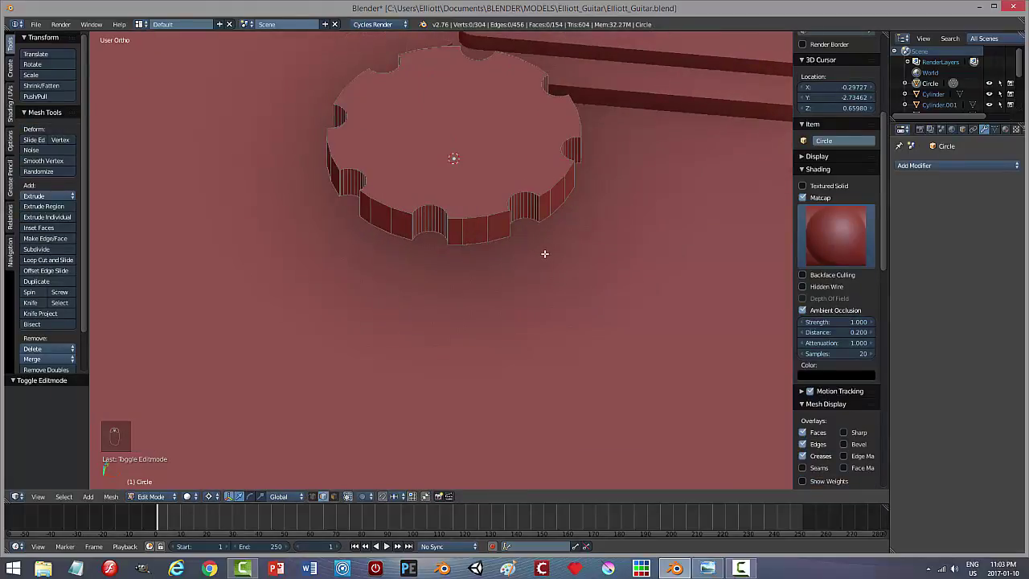
key("ctrl+Tab")
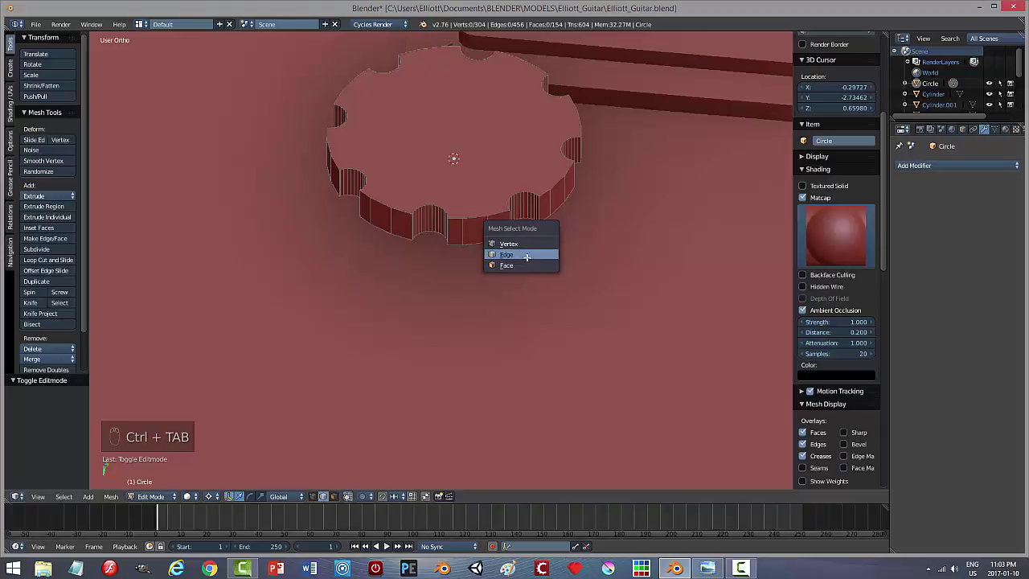
left_click(526, 253)
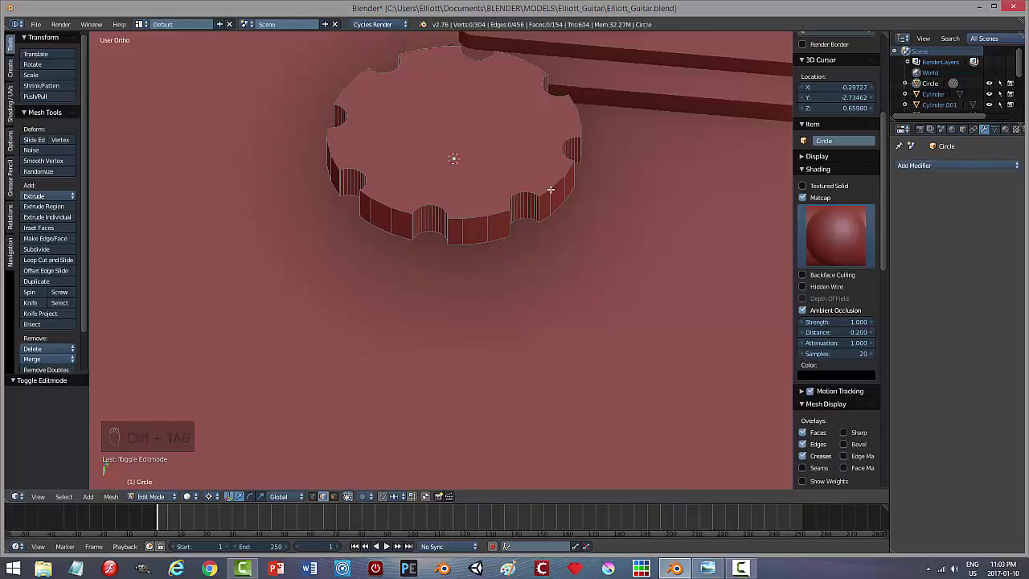
right_click(552, 190, "alt")
middle_click_drag(589, 245, 544, 198)
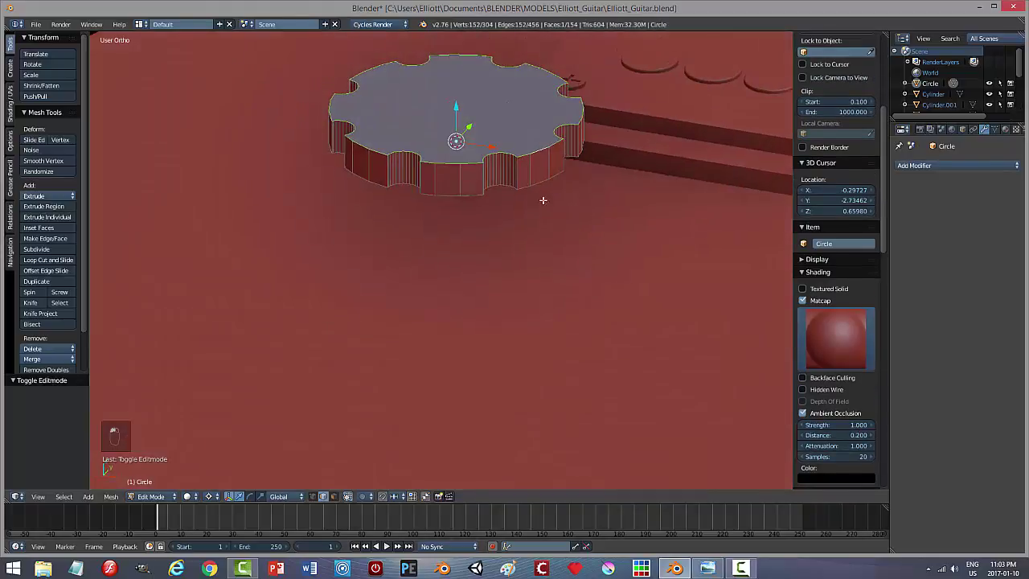
right_click(535, 183, "alt+shift")
key("ctrl+b")
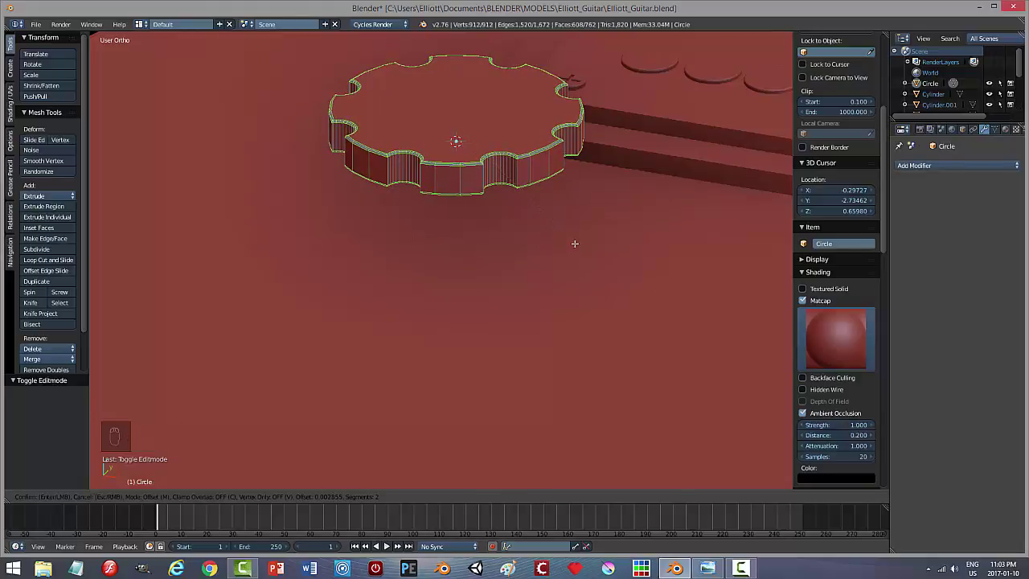
left_click(574, 243)
key("a")
key("Tab")
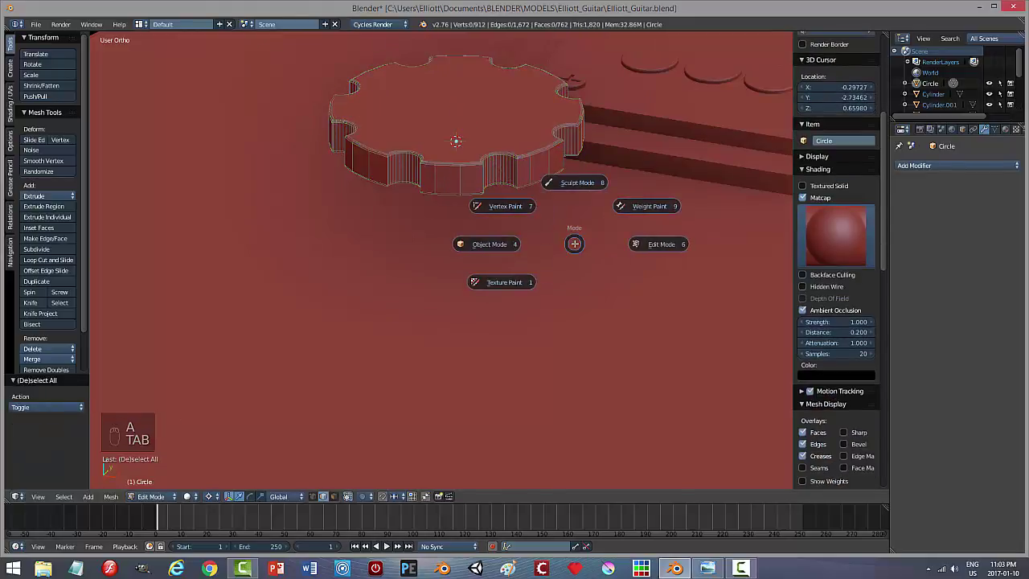
left_click(544, 250)
key("a")
Step: Set the pivot point to Median Point and move the notched disc's origin to its geometry
middle_click_drag(567, 245, 584, 291)
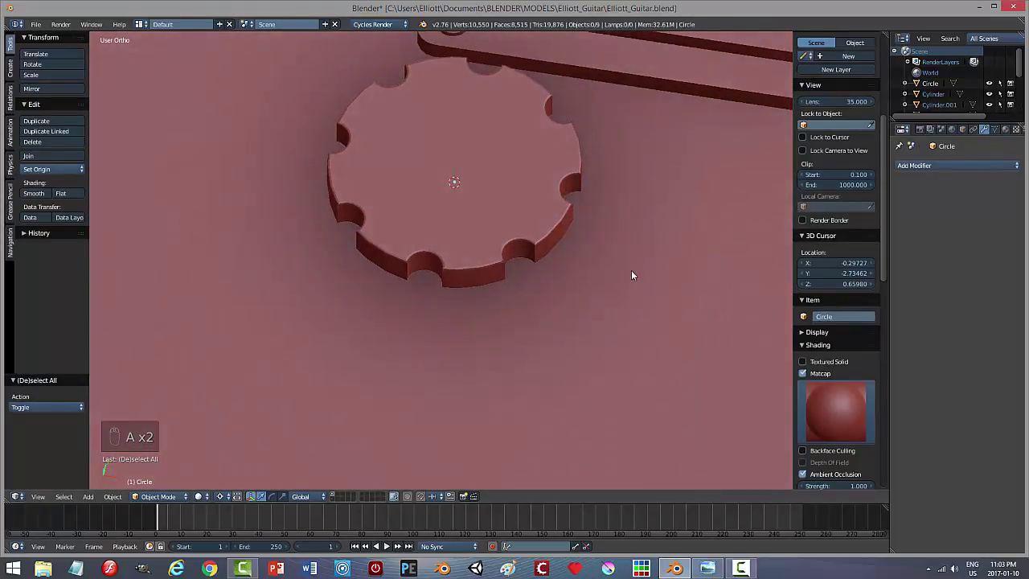
key("n")
scroll(623, 268, "down", 3)
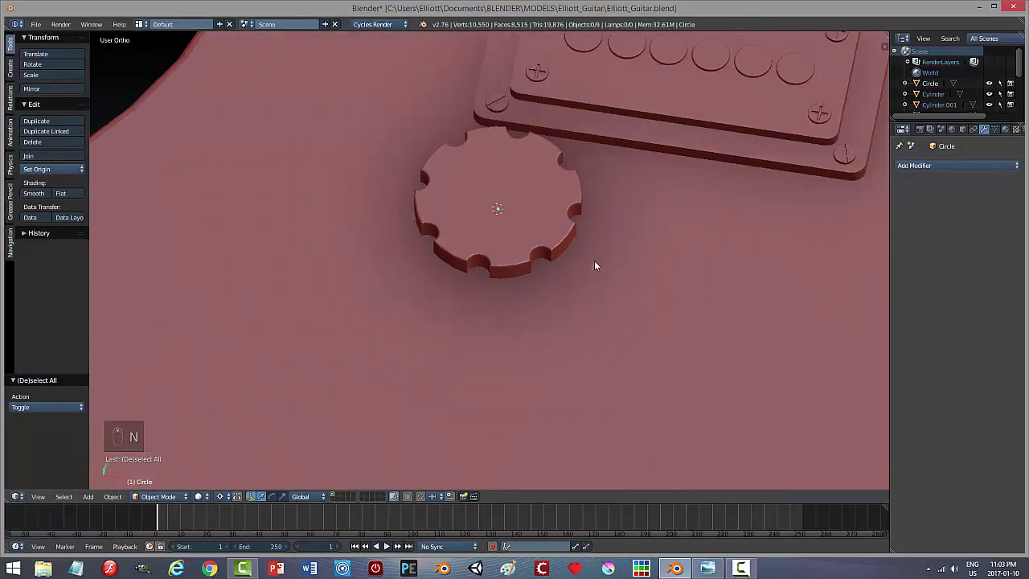
right_click(556, 217)
left_click(219, 496)
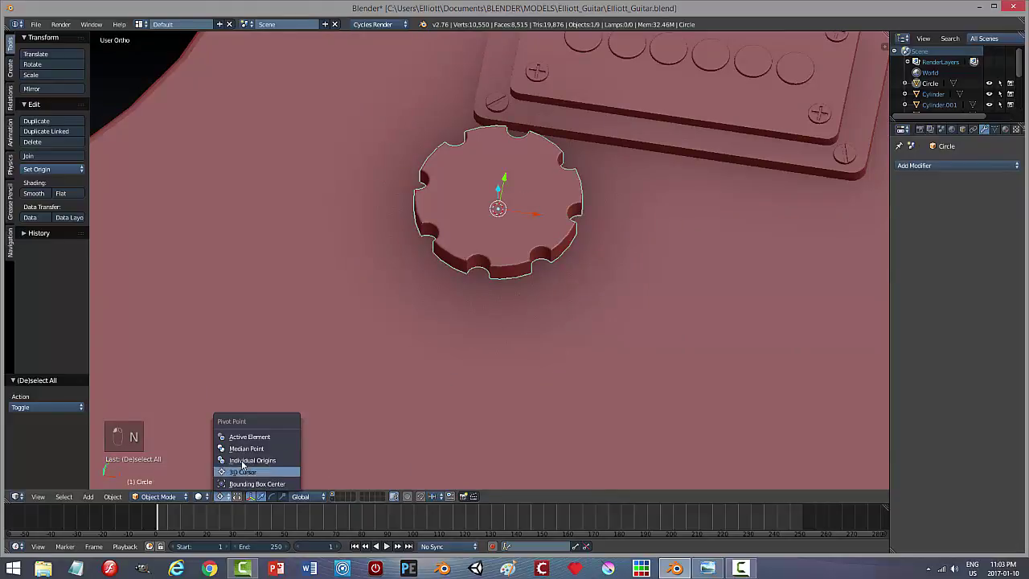
left_click(241, 448)
middle_click_drag(541, 381, 546, 337)
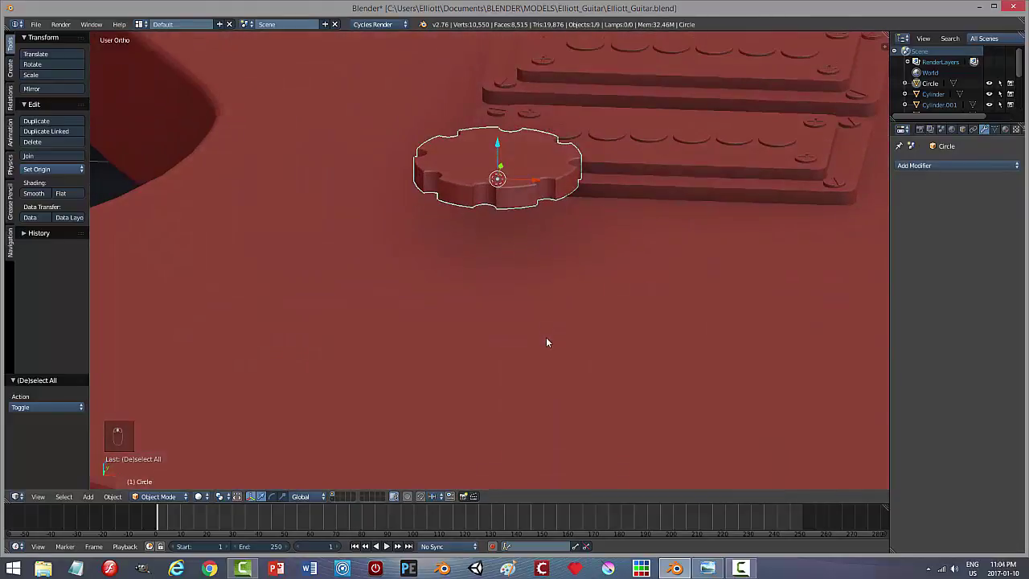
left_click(51, 169)
left_click(60, 196)
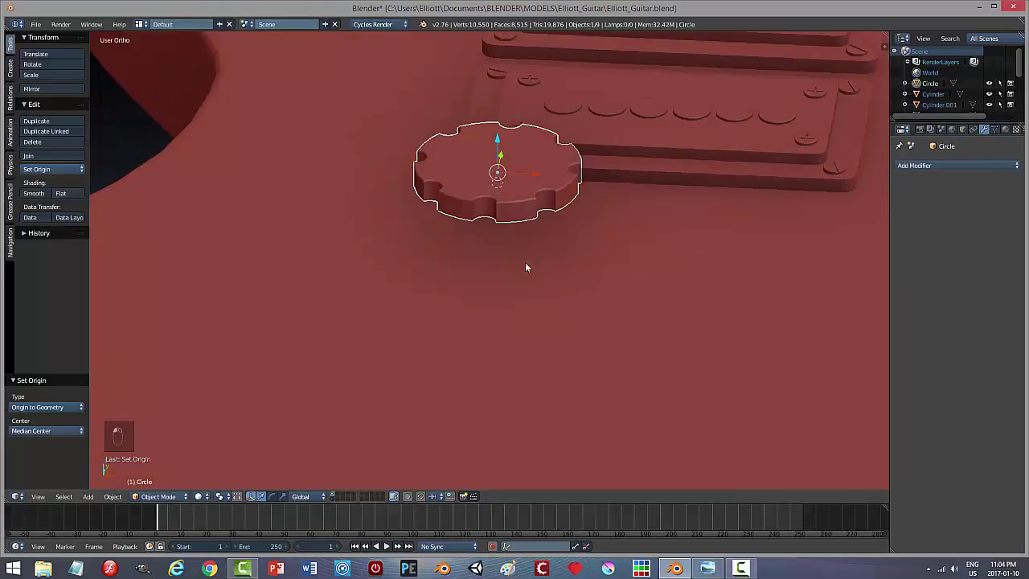
Step: Lower the notched disc about 0.139 along Z toward the guitar body and deselect it
middle_click_drag(526, 266, 561, 303)
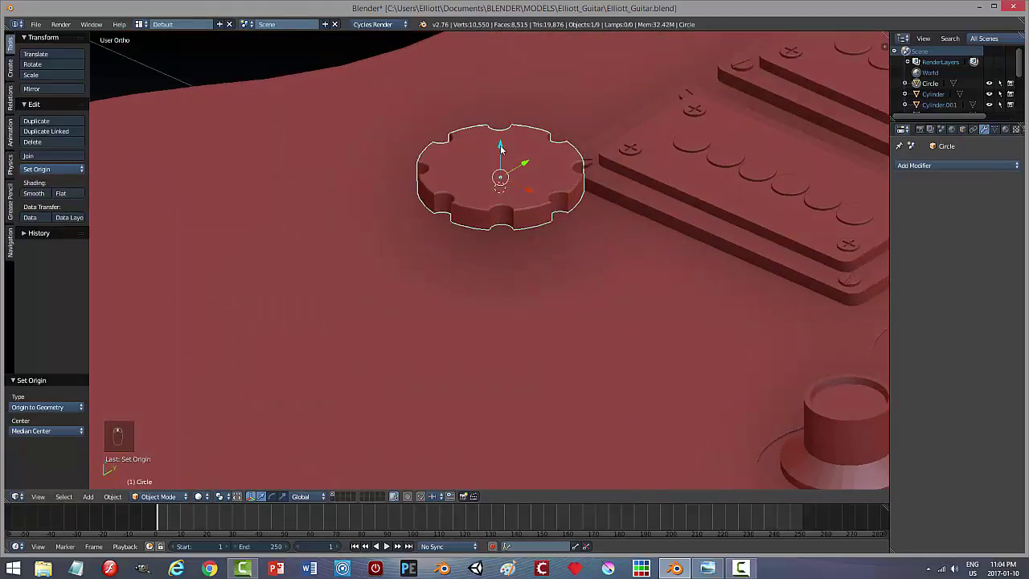
left_click_drag(500, 149, 505, 207)
key("KP_7")
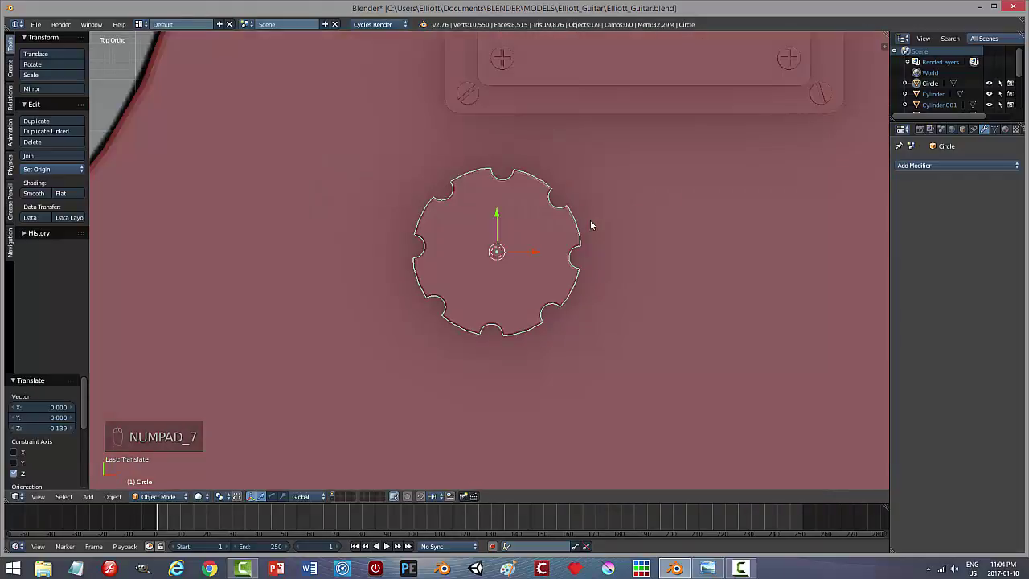
key("a")
key("a")
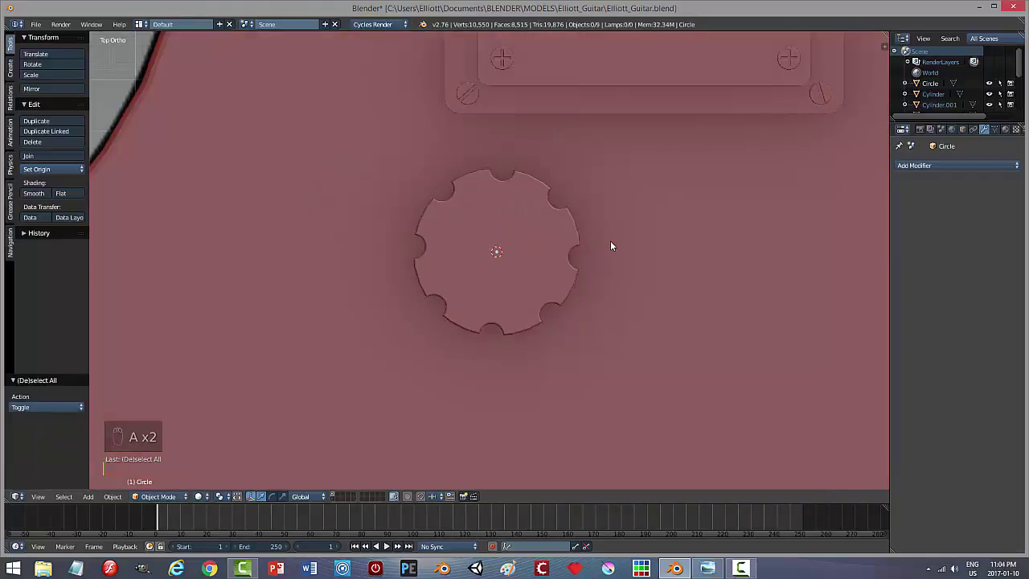
Step: Examine the disc's placement on the whole guitar body from several angles and against the reference drawing in top wireframe view
scroll(611, 246, "down", 5)
scroll(611, 241, "down", 3)
middle_click_drag(578, 285, 569, 207)
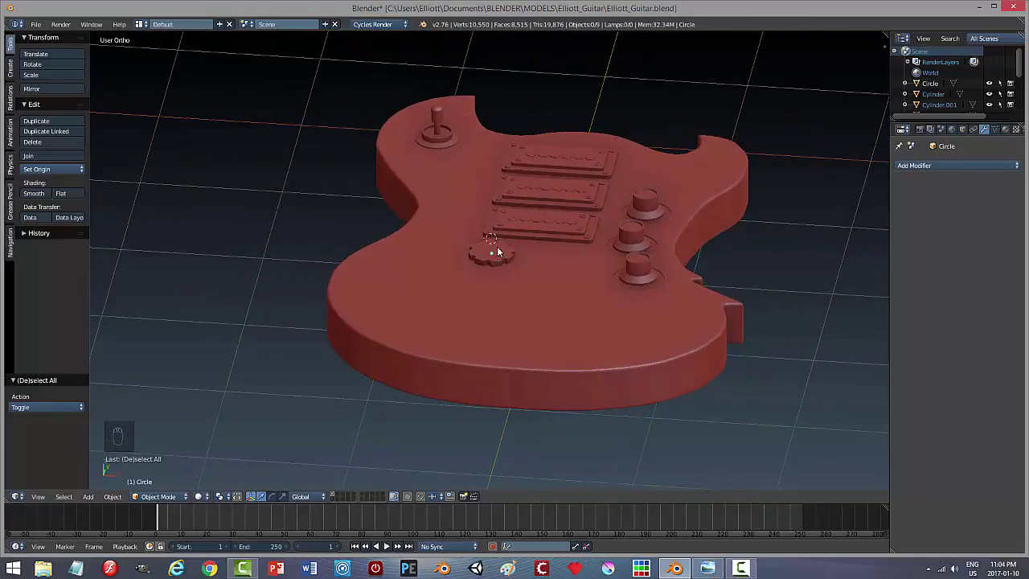
middle_click_drag(544, 263, 534, 234)
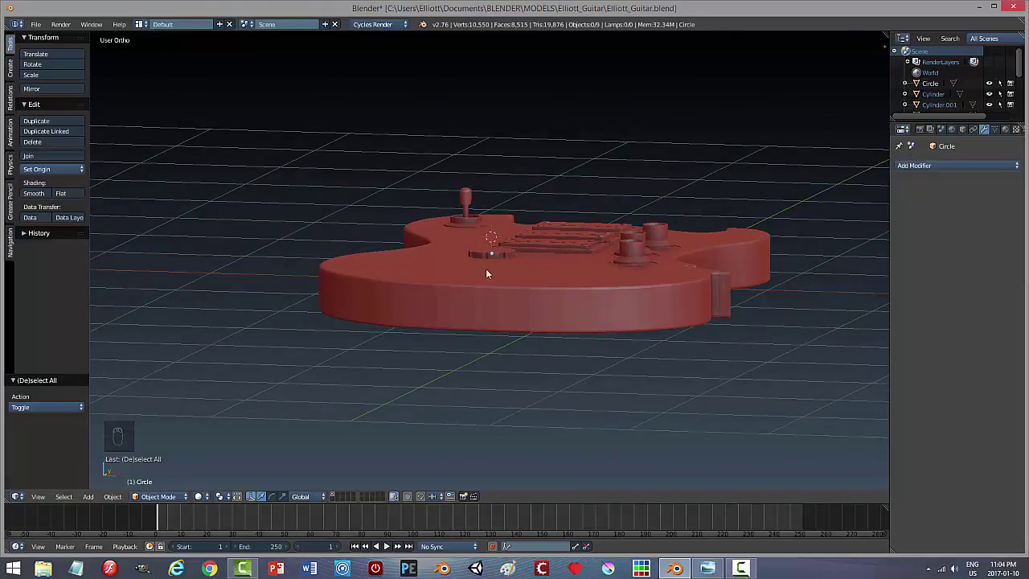
middle_click_drag(498, 267, 515, 282)
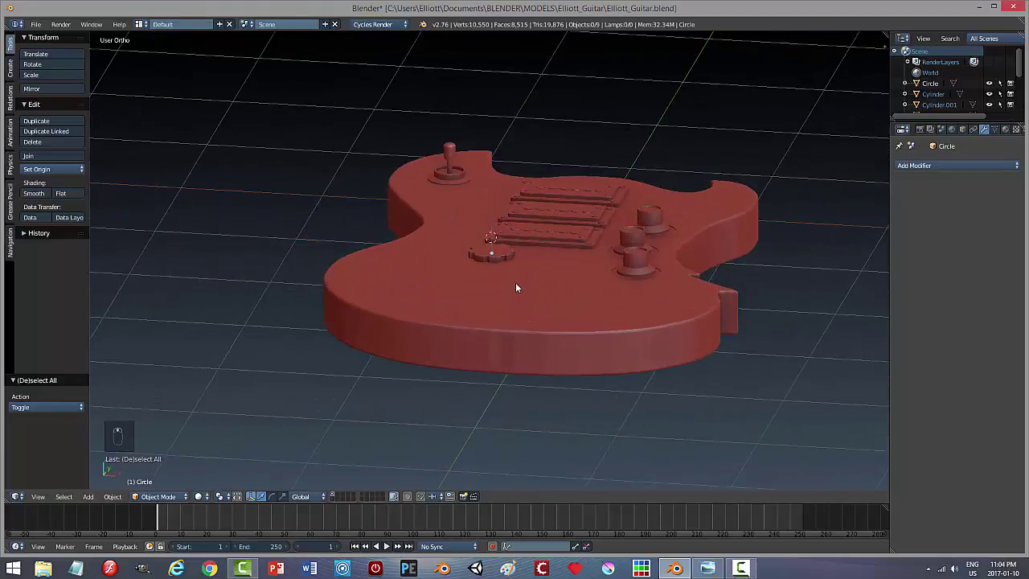
key("KP_7")
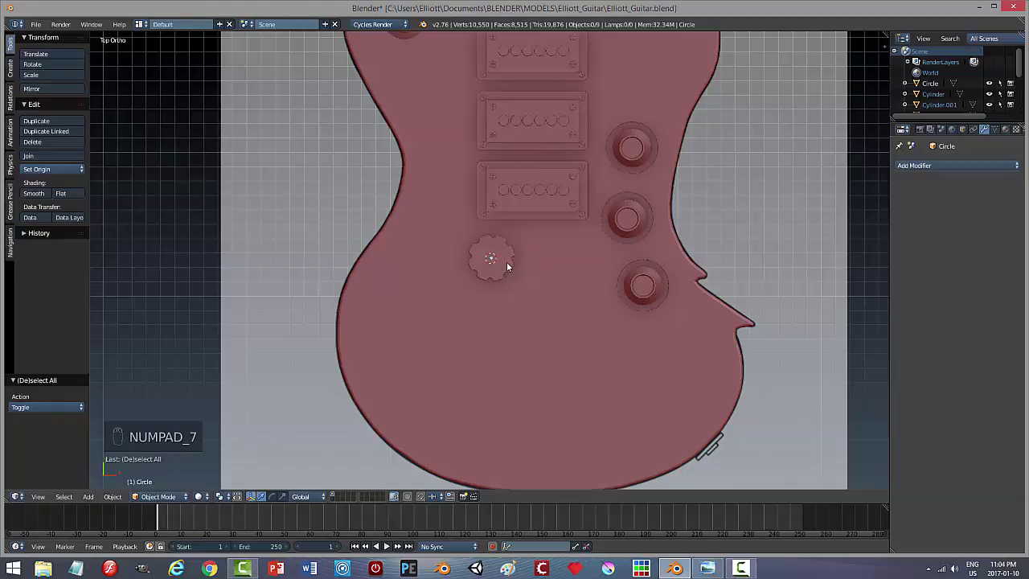
key("z")
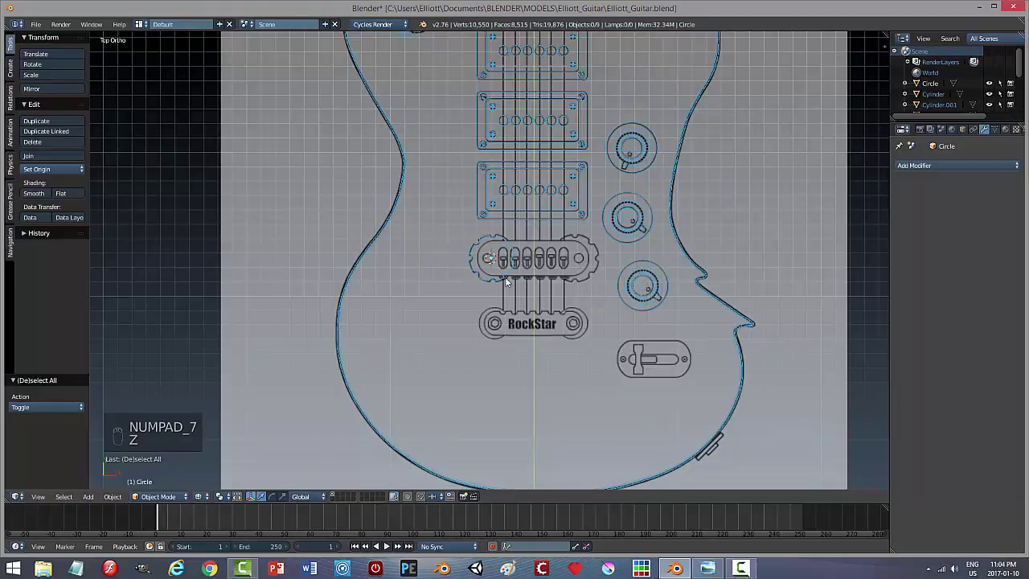
Step: Duplicate the notched disc and move the copy about 0.589 along X onto the bridge's opposite lobe
right_click(486, 282)
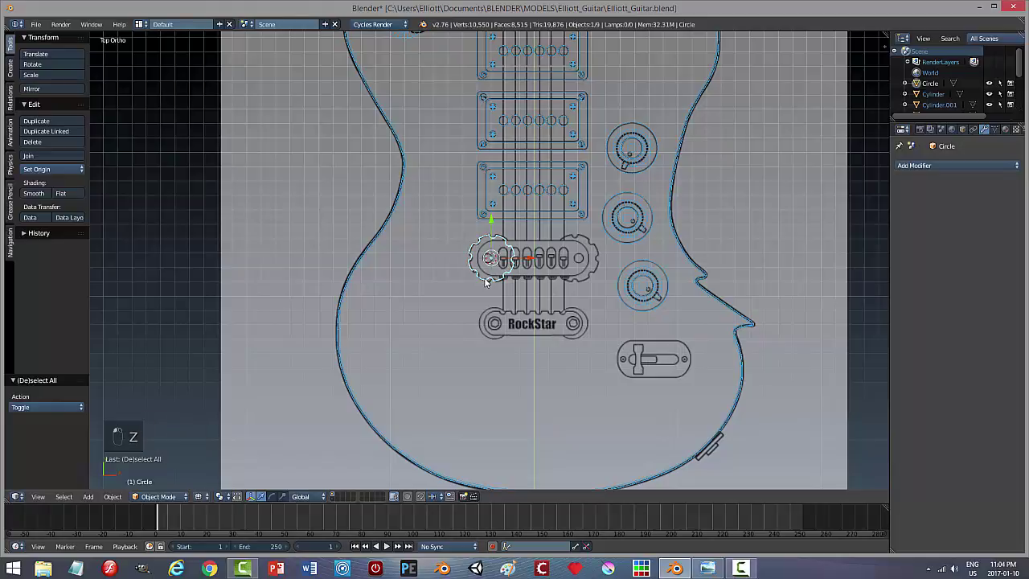
key("shift+d")
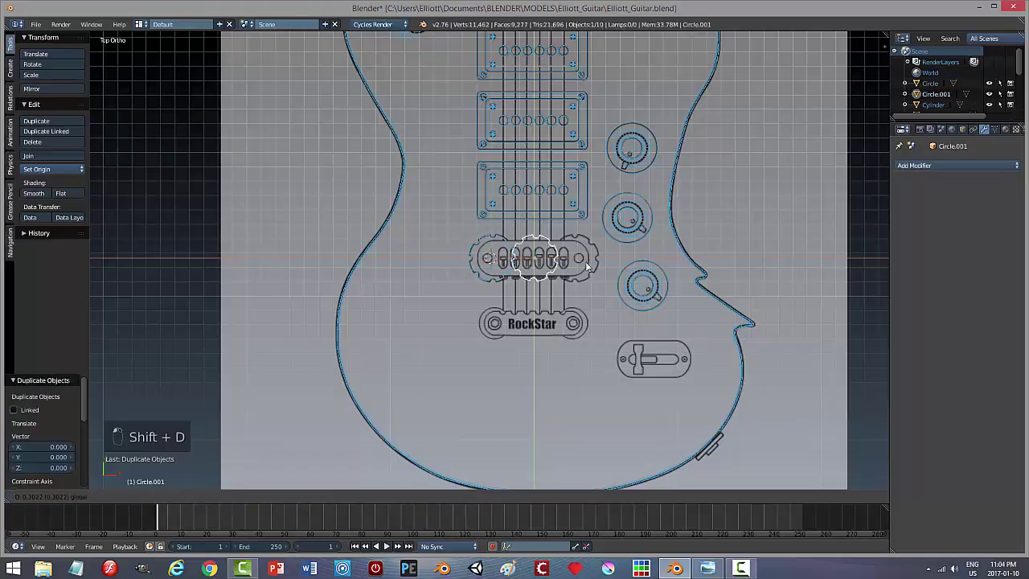
left_click(615, 265)
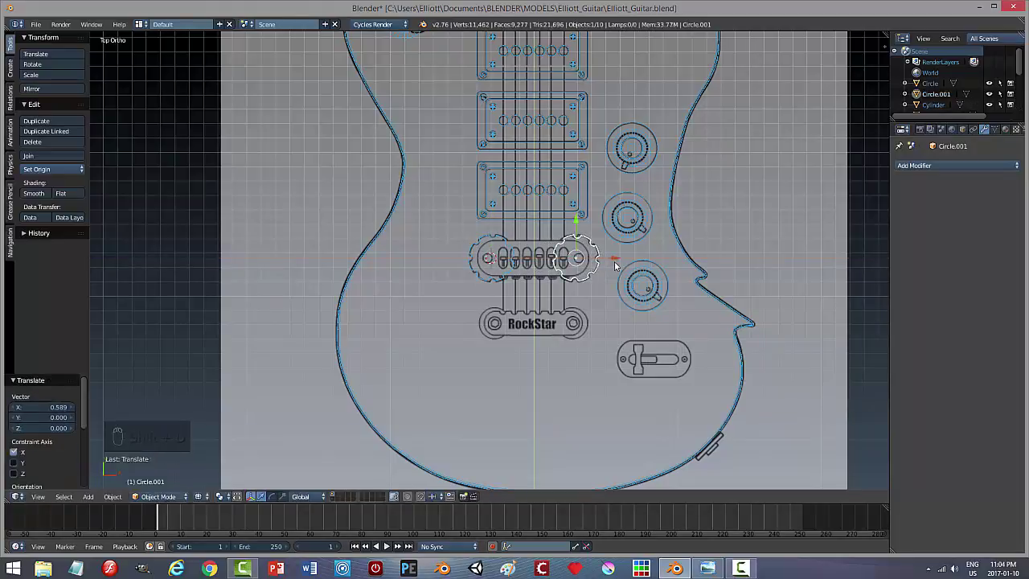
scroll(585, 332, "up", 2)
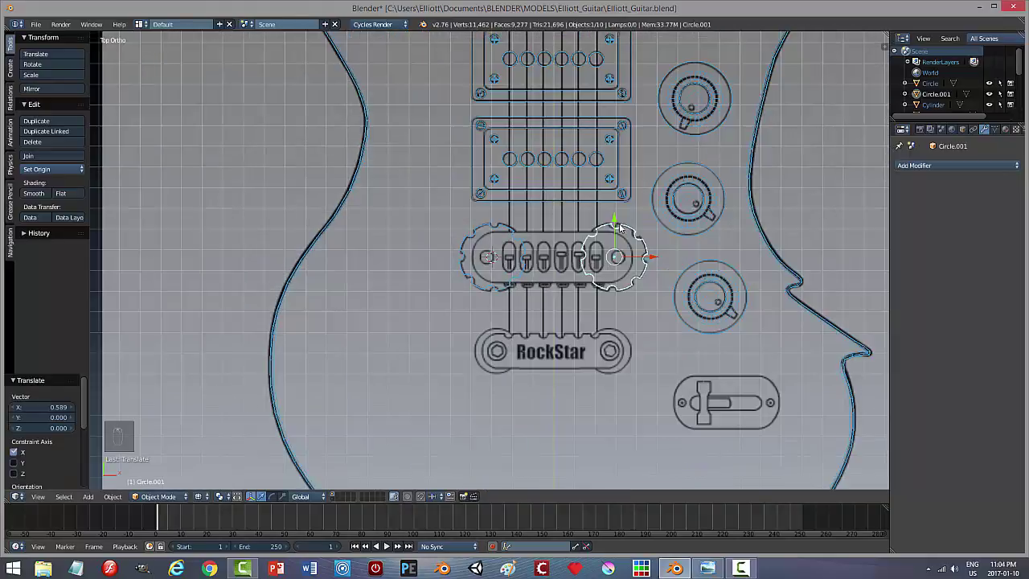
scroll(603, 327, "up", 1)
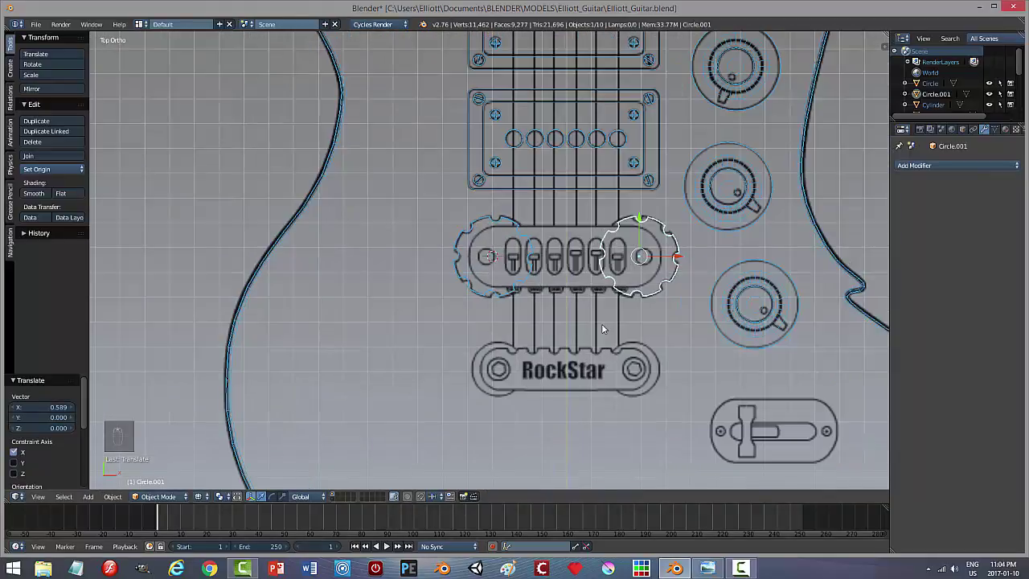
Step: Deselect the copied disc and save the file over its existing version
key("a")
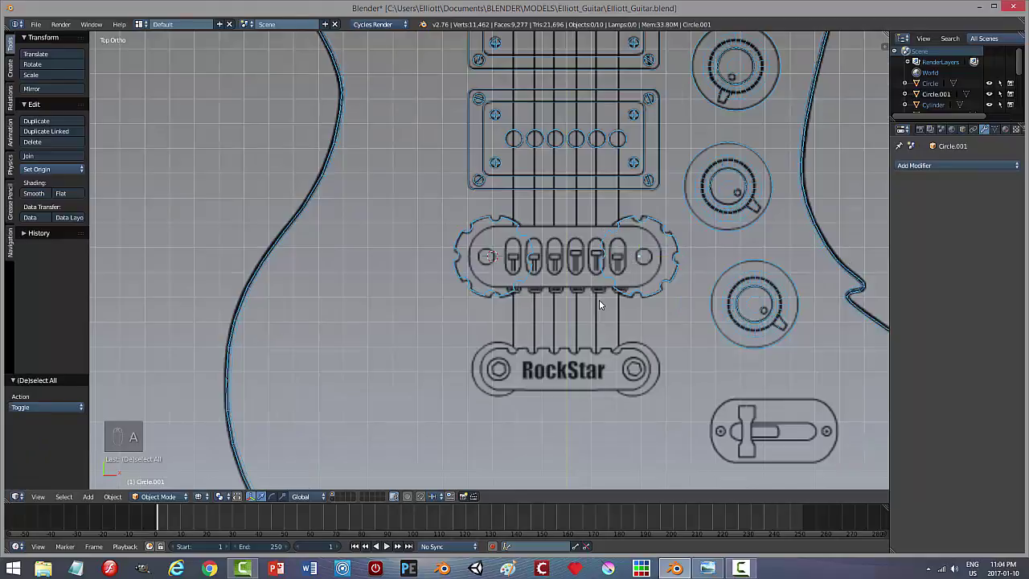
key("ctrl+s")
left_click(599, 300)
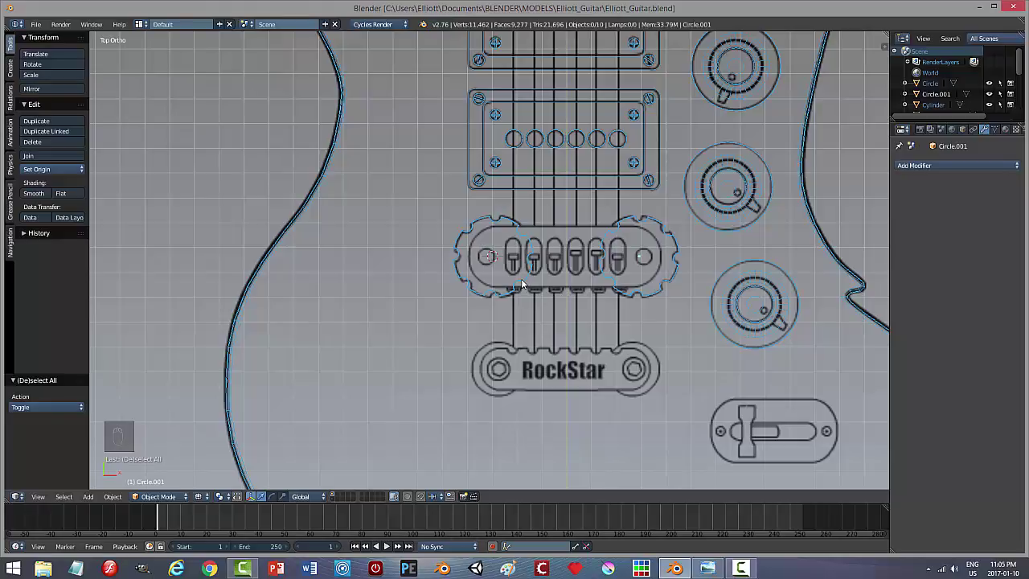
Step: Add a cylinder scaled to about 0.125 and shift it about 0.028 along X to match the bridge plate's left rounded end
key("shift+a")
mouse_move(522, 282)
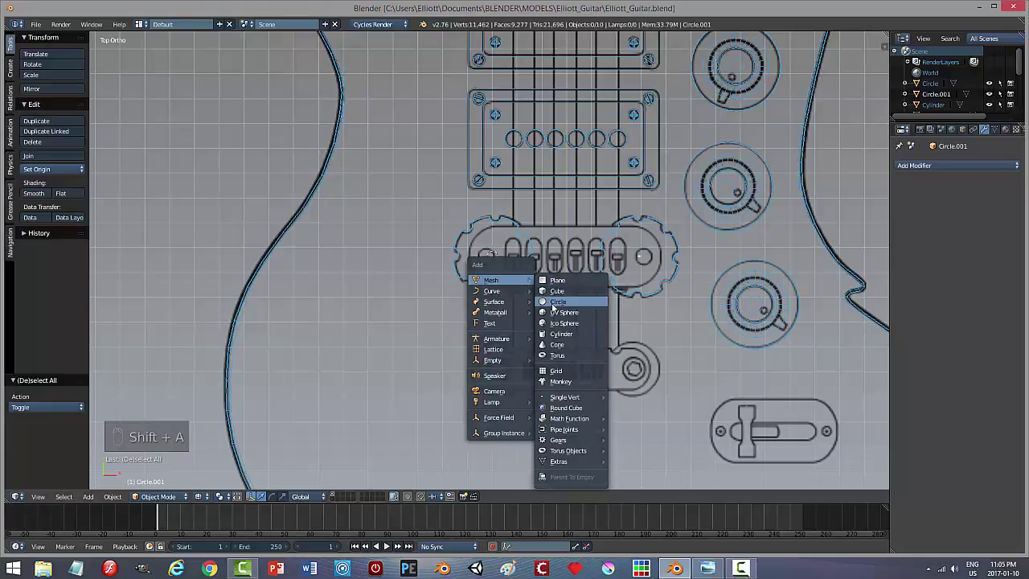
left_click(556, 332)
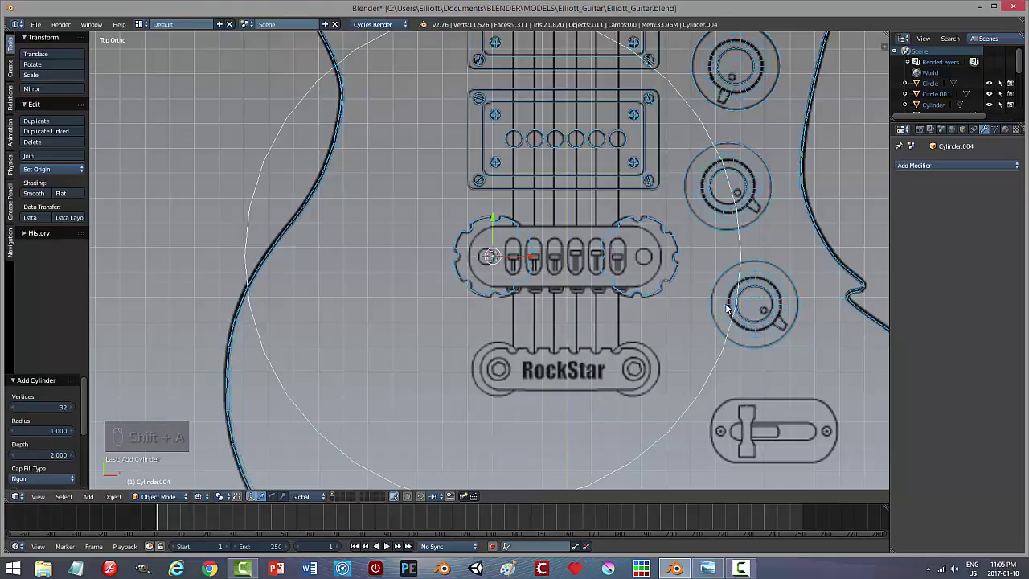
key("s")
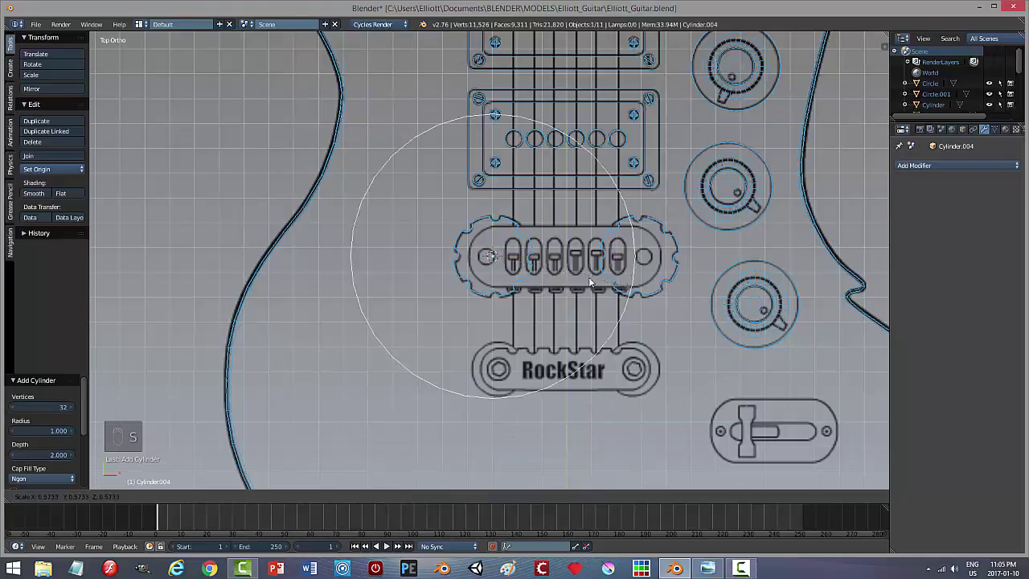
left_click(524, 259)
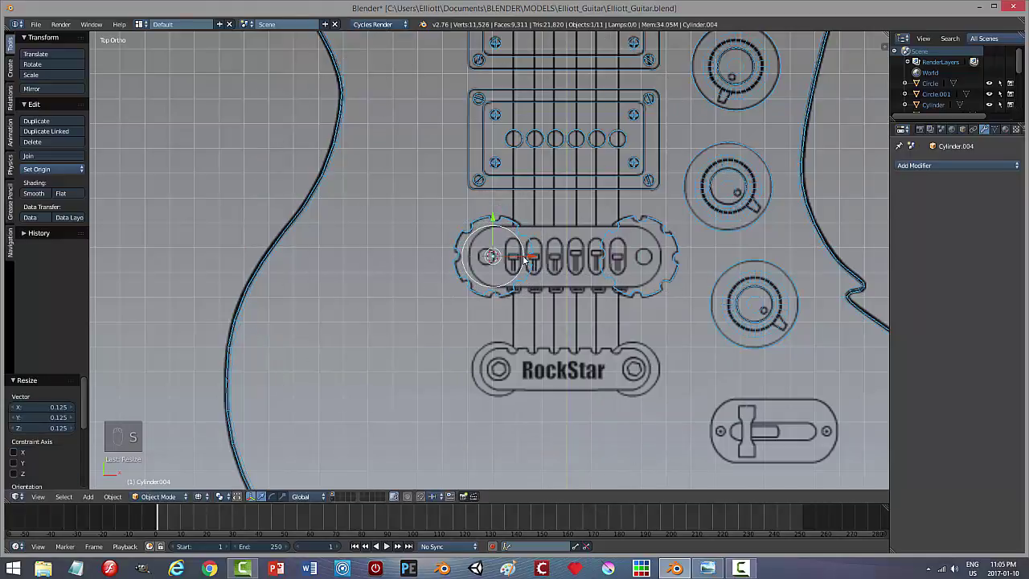
key("g")
key("x")
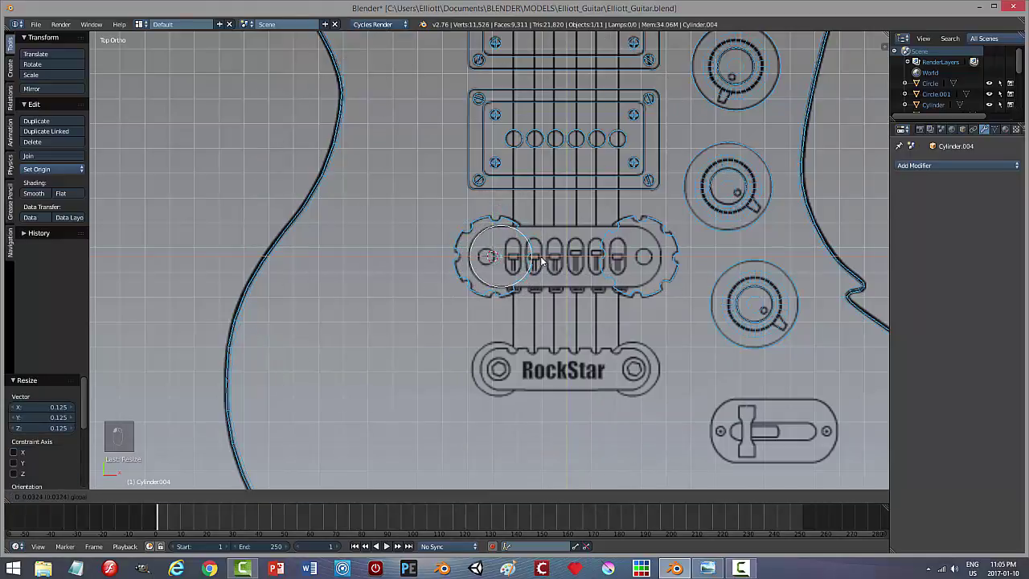
left_click(544, 261)
Step: Delete the vertices of the cylinder's right half in vertex select mode, keeping only the rounded left end
scroll(582, 276, "up", 2)
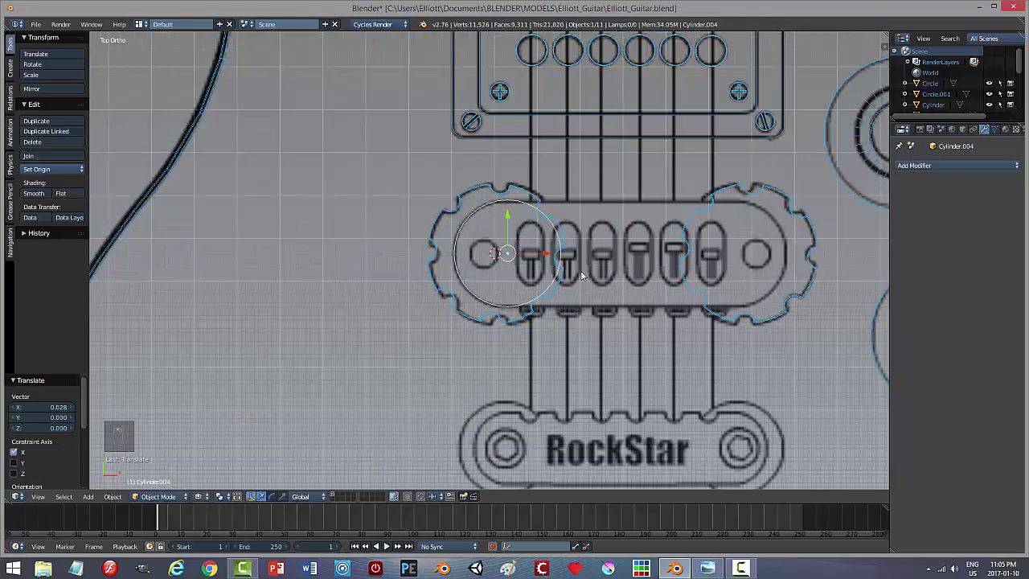
scroll(582, 276, "up", 1)
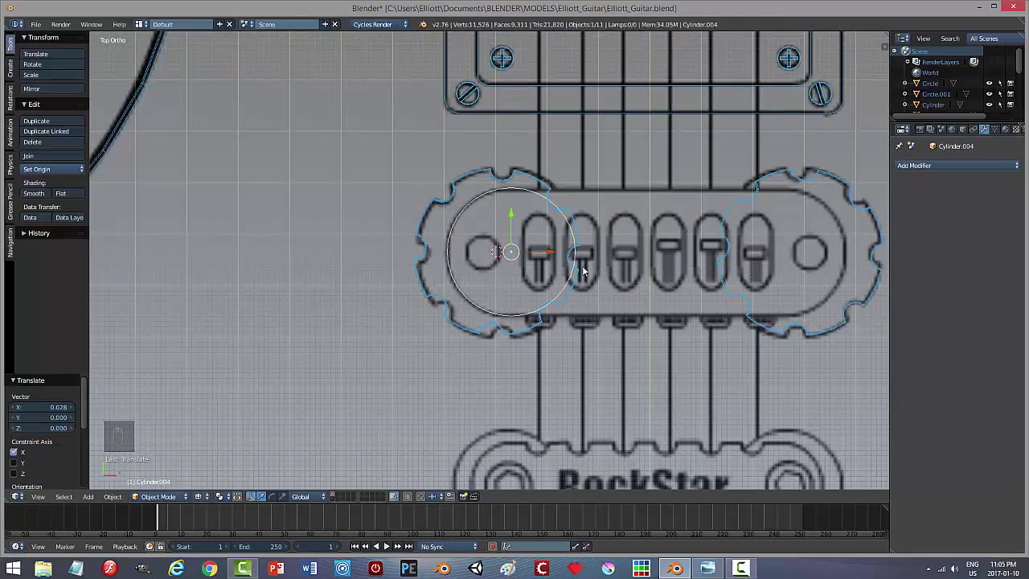
key("Tab")
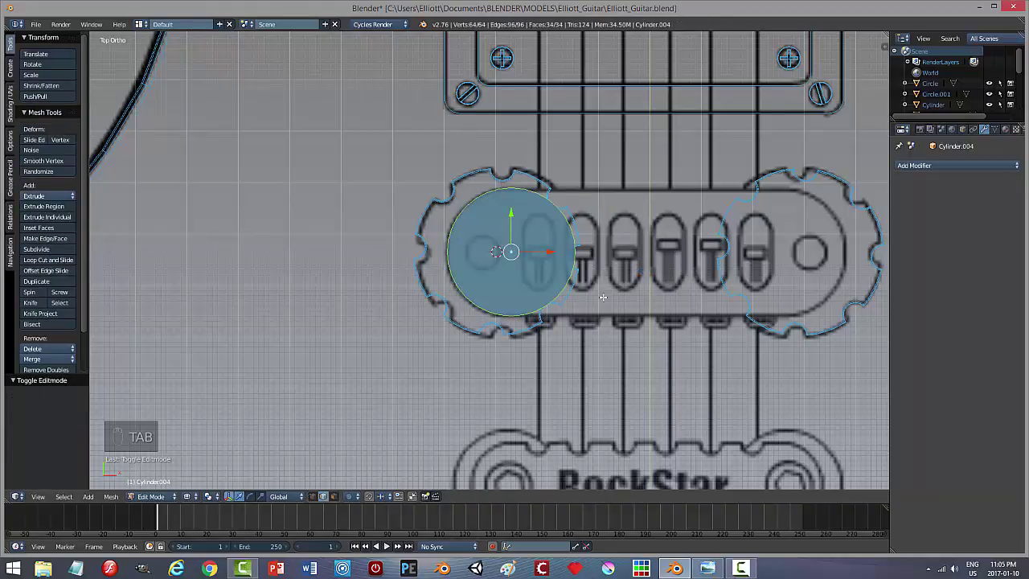
key("z")
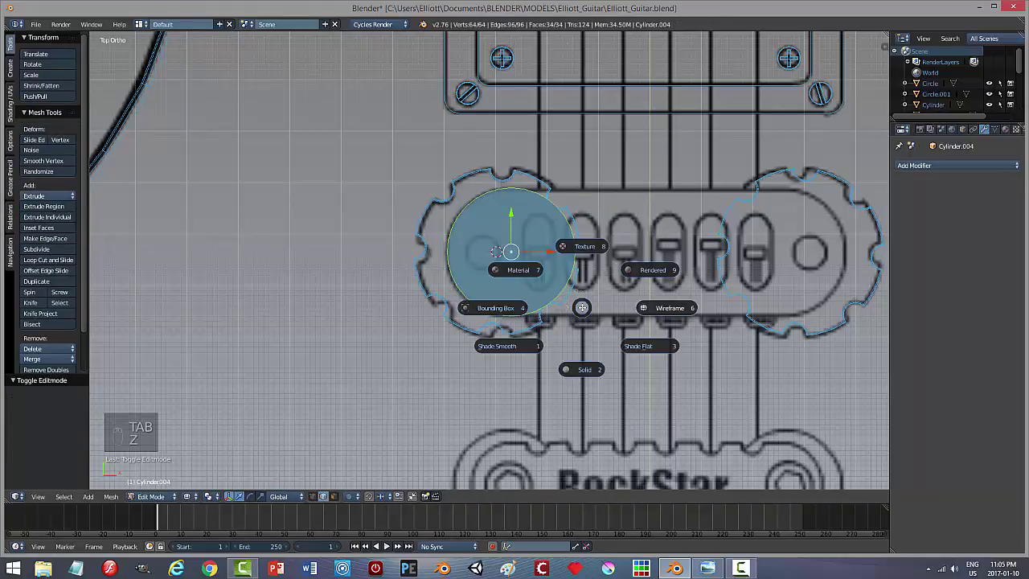
key("ctrl+Tab")
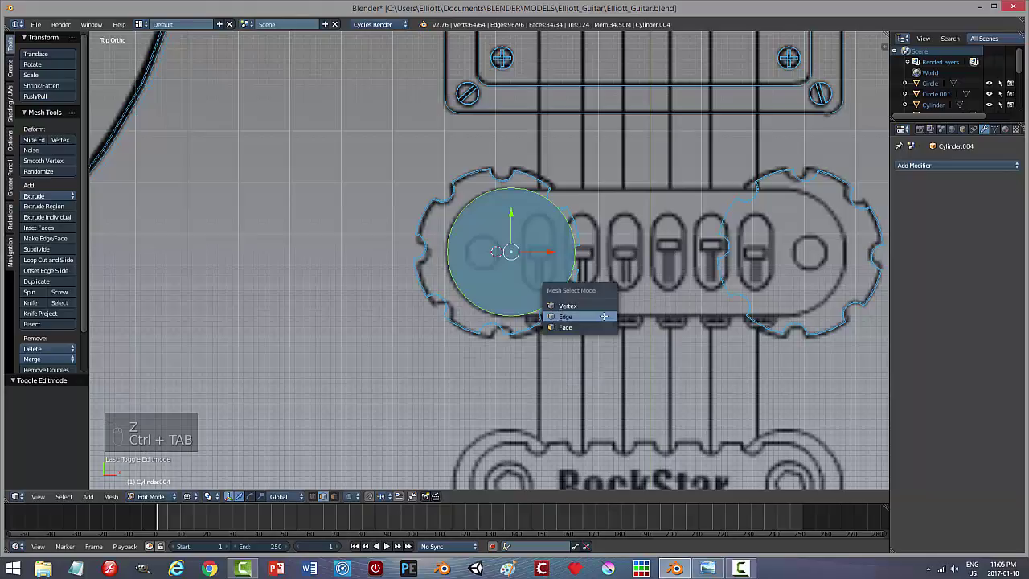
left_click(579, 308)
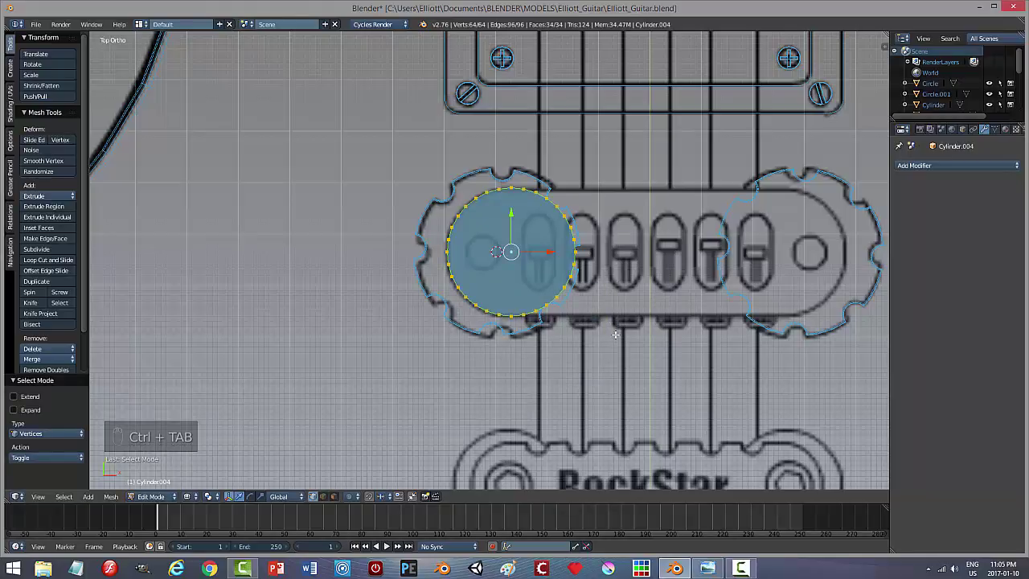
key("a")
key("b")
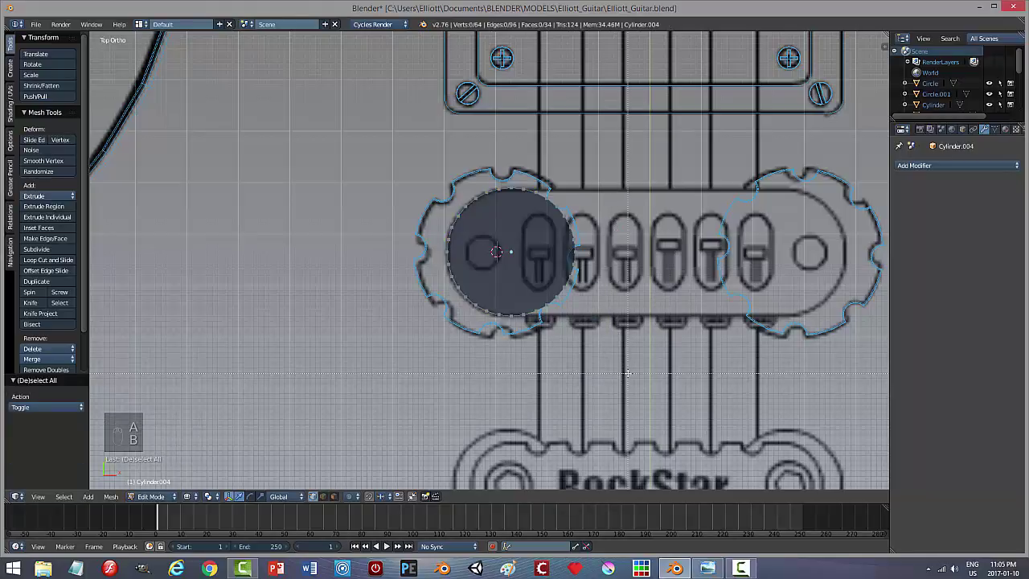
left_click_drag(627, 373, 508, 148)
key("x")
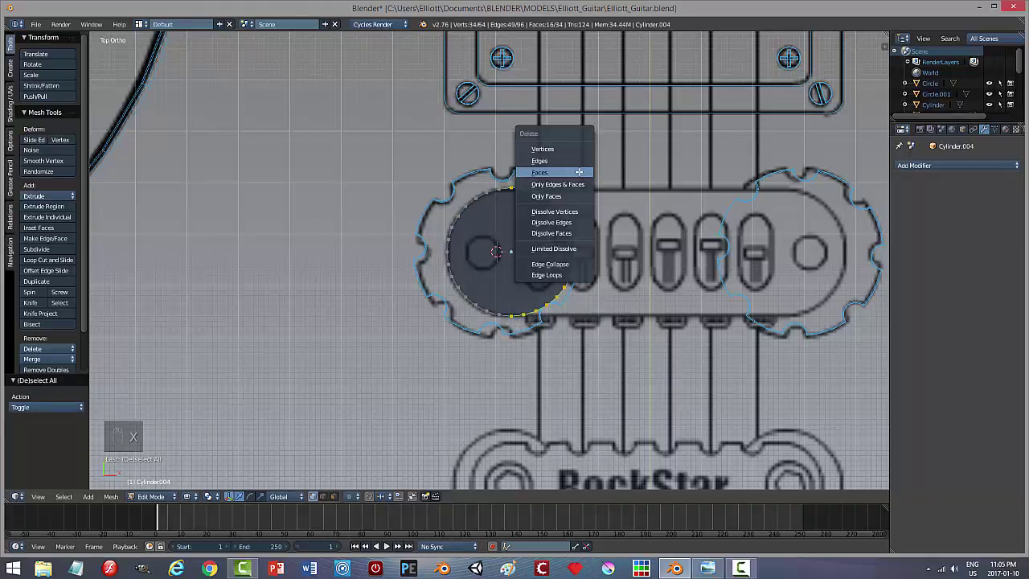
left_click(560, 149)
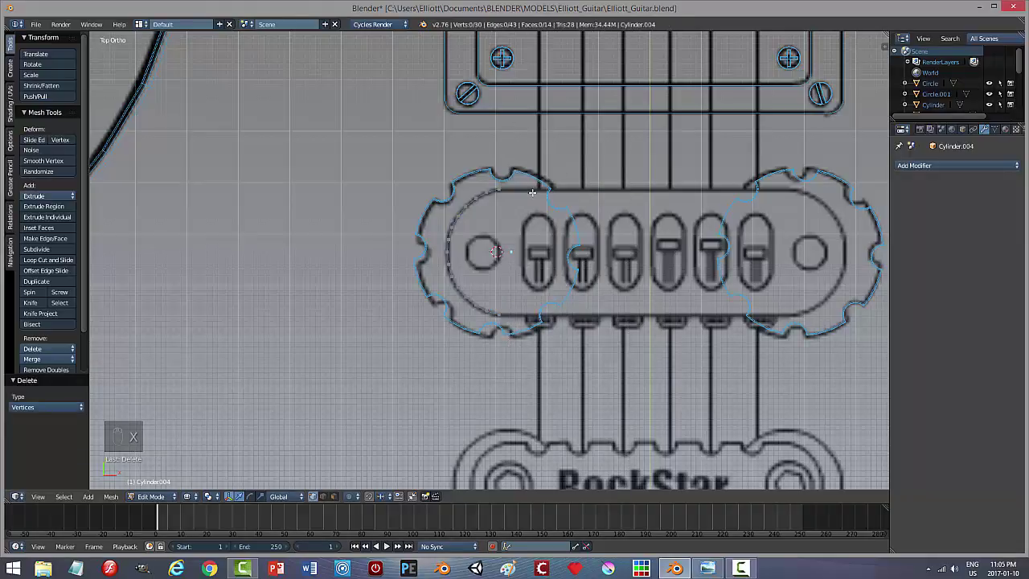
Step: Extrude the half-cylinder's two open top end vertices about 0.291 along X to the guitar's centerline, finishing in Object Mode
left_click(498, 190)
left_click(498, 314, "shift")
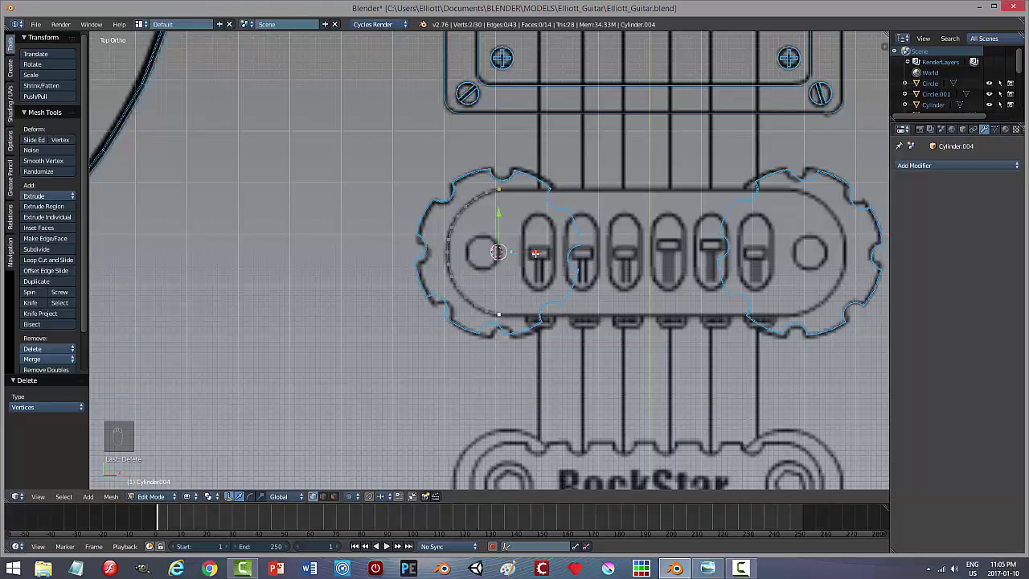
key("e")
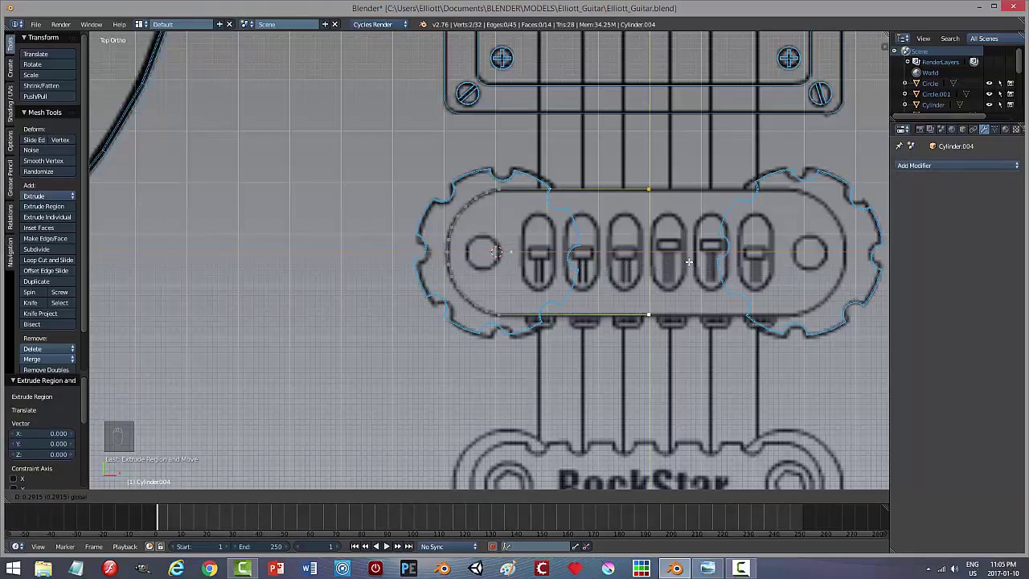
left_click(688, 261)
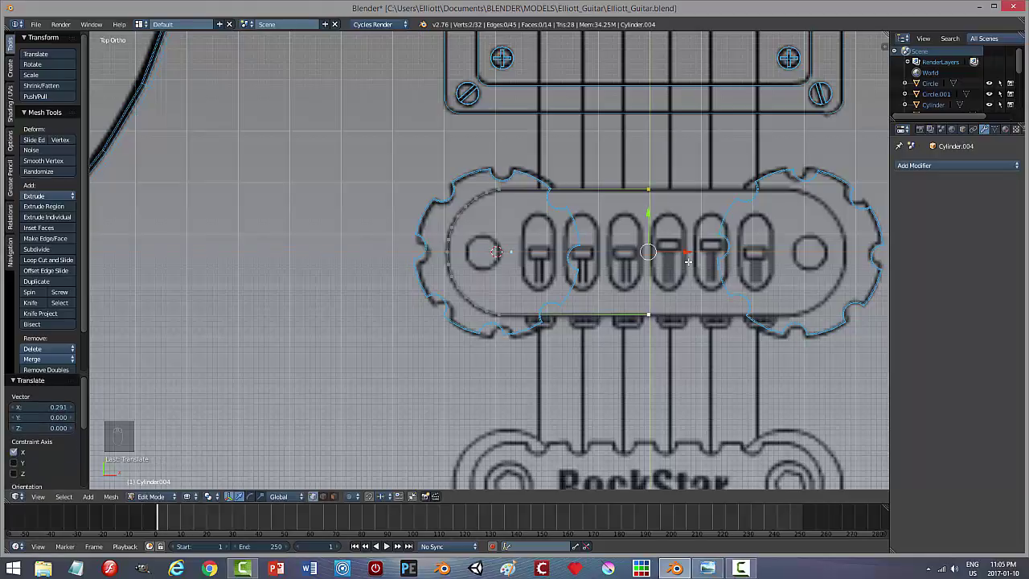
middle_click_drag(700, 328, 372, 294, "shift")
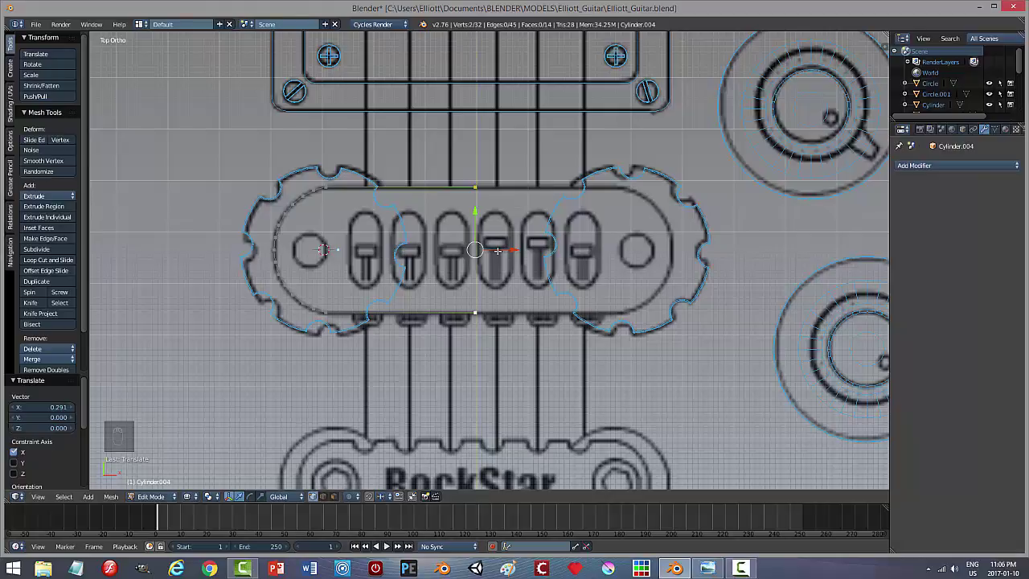
key("a")
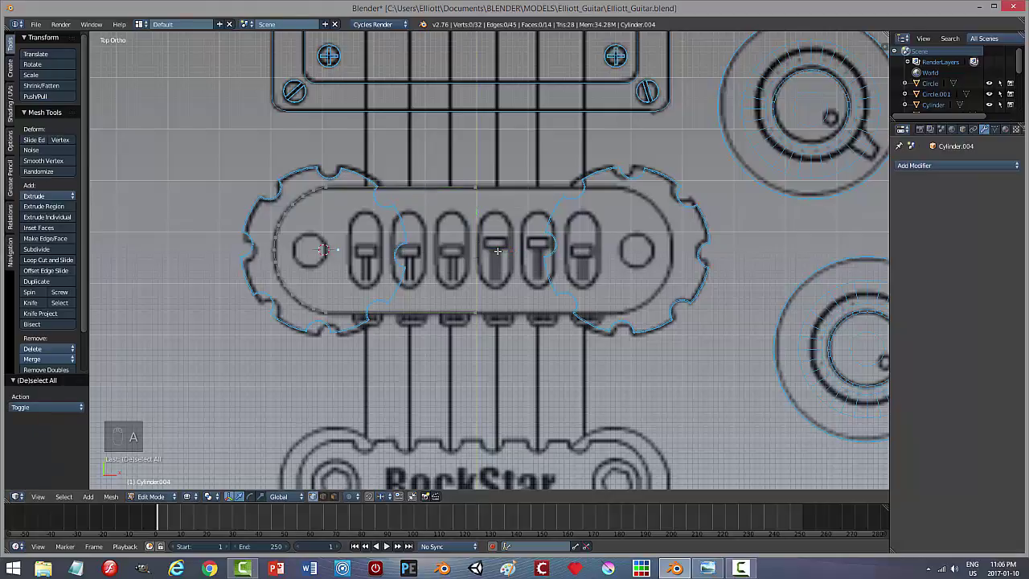
key("Tab")
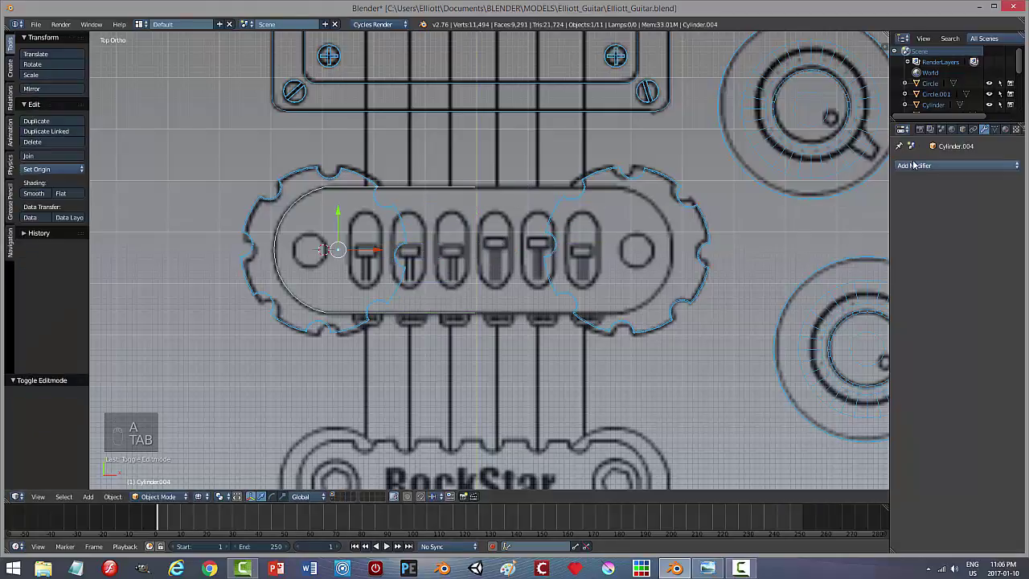
left_click(914, 165)
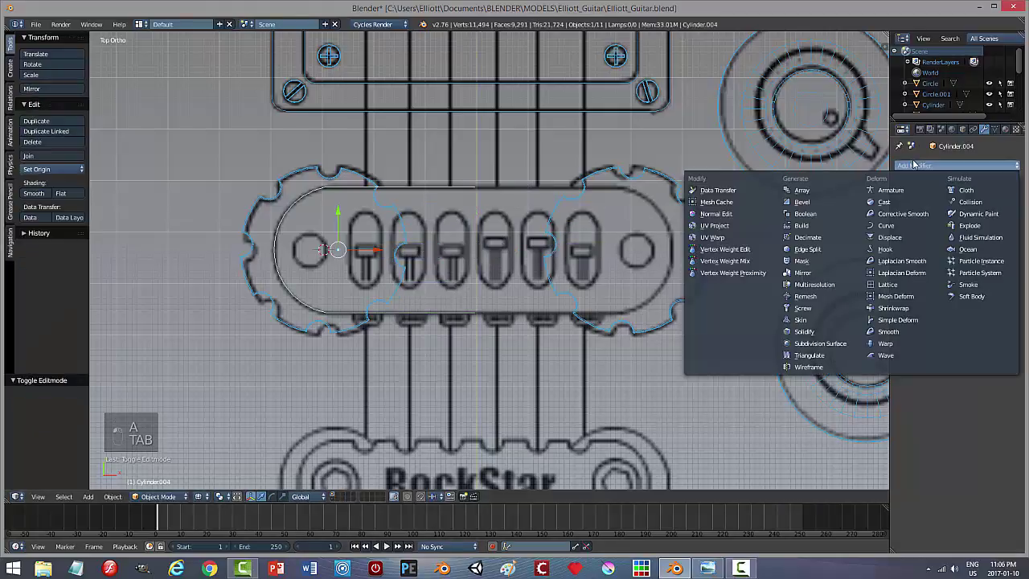
left_click(808, 274)
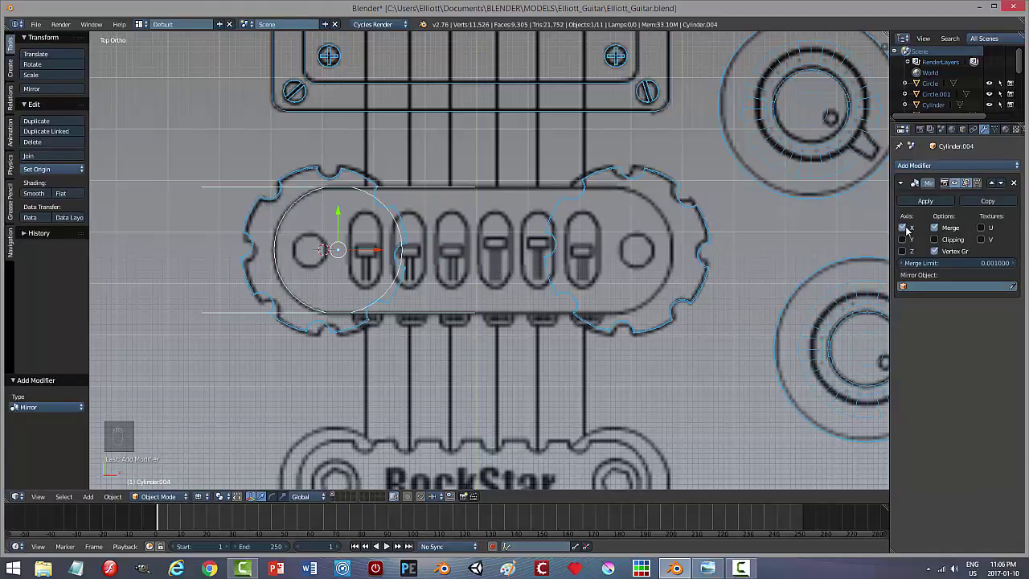
left_click(1013, 182)
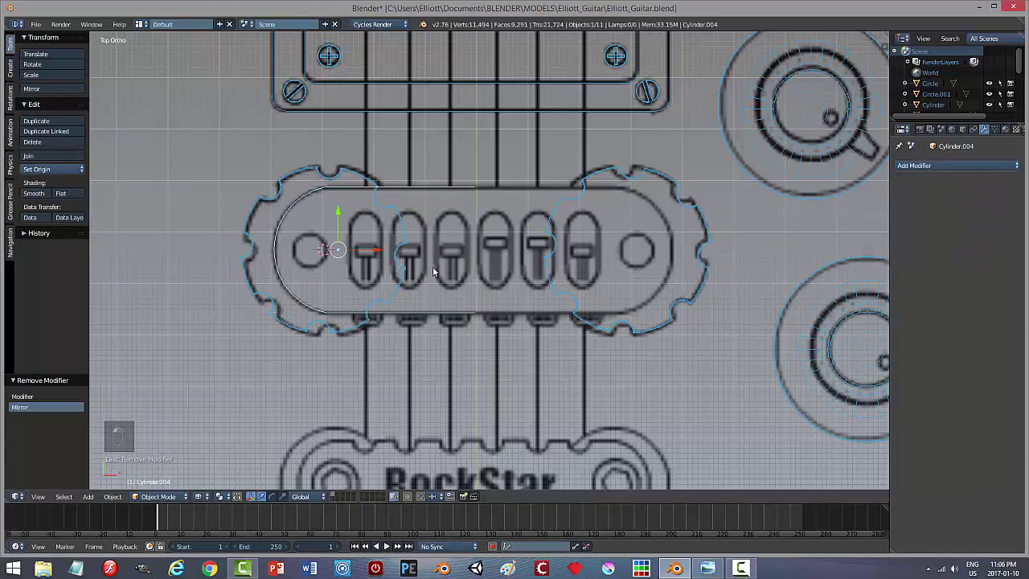
Step: Set the half-plate's origin to the 3D cursor snapped to the scene center and mirror the half-plate across X with a Mirror modifier
left_click(33, 170)
key("shift+s")
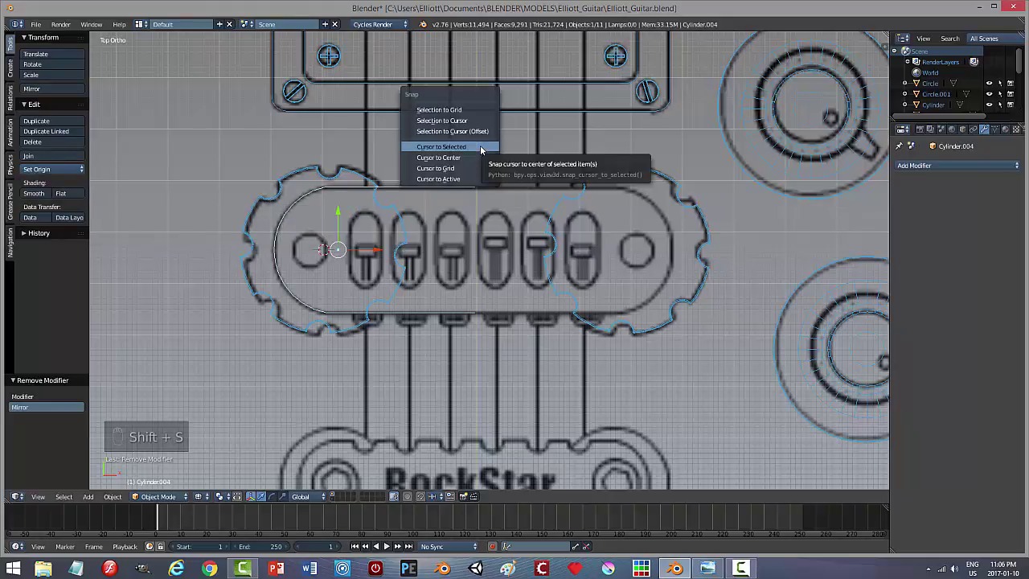
left_click(473, 159)
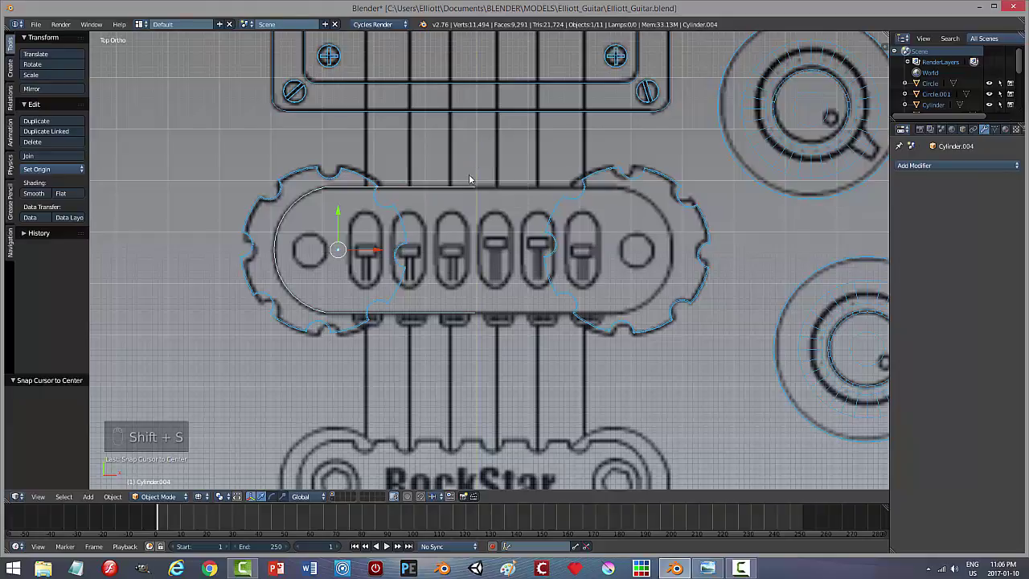
left_click(55, 170)
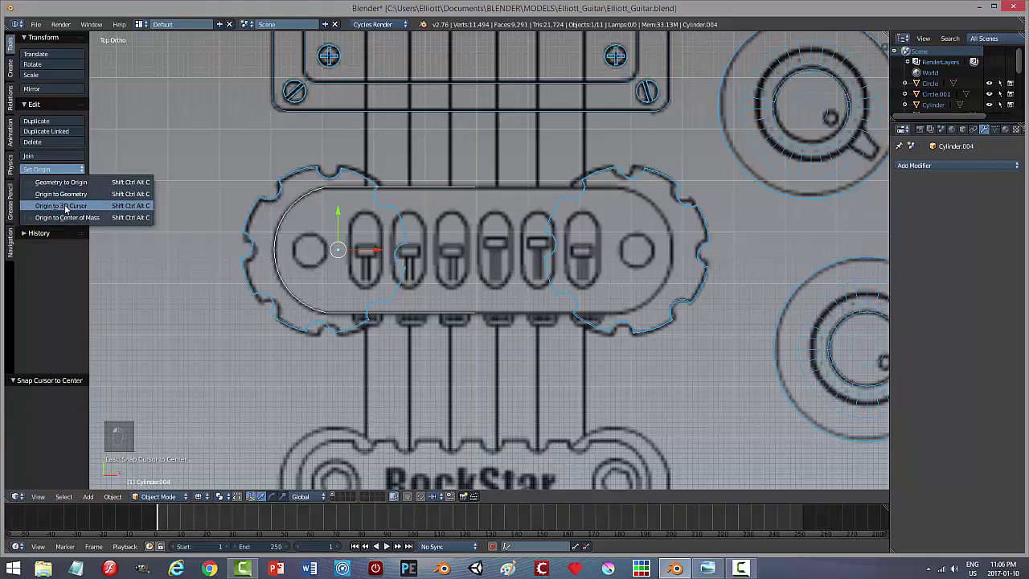
left_click(64, 205)
left_click(906, 166)
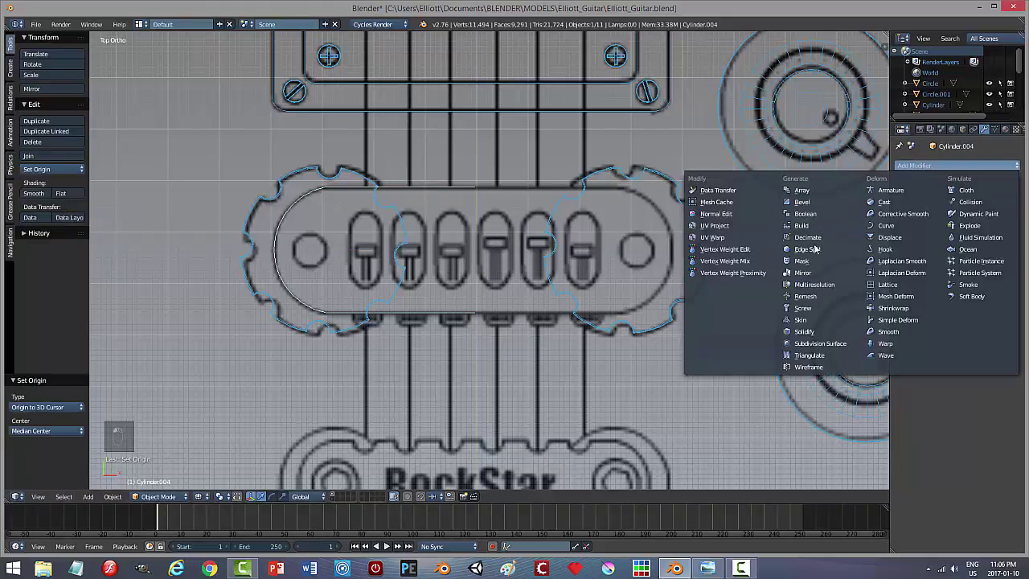
left_click(808, 274)
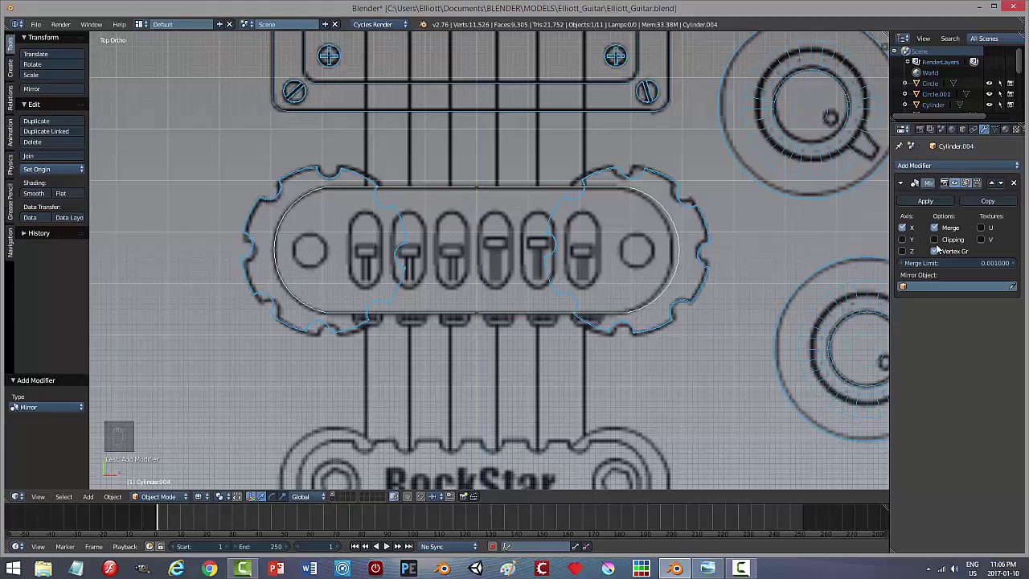
Step: Apply the plate's Mirror modifier and select its whole mesh in Edit Mode
left_click(927, 201)
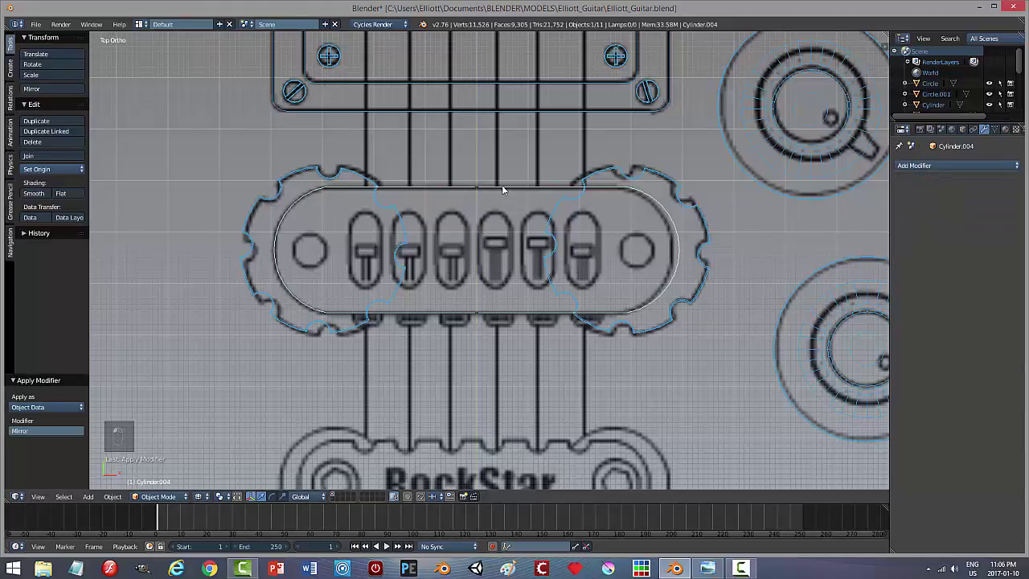
key("Tab")
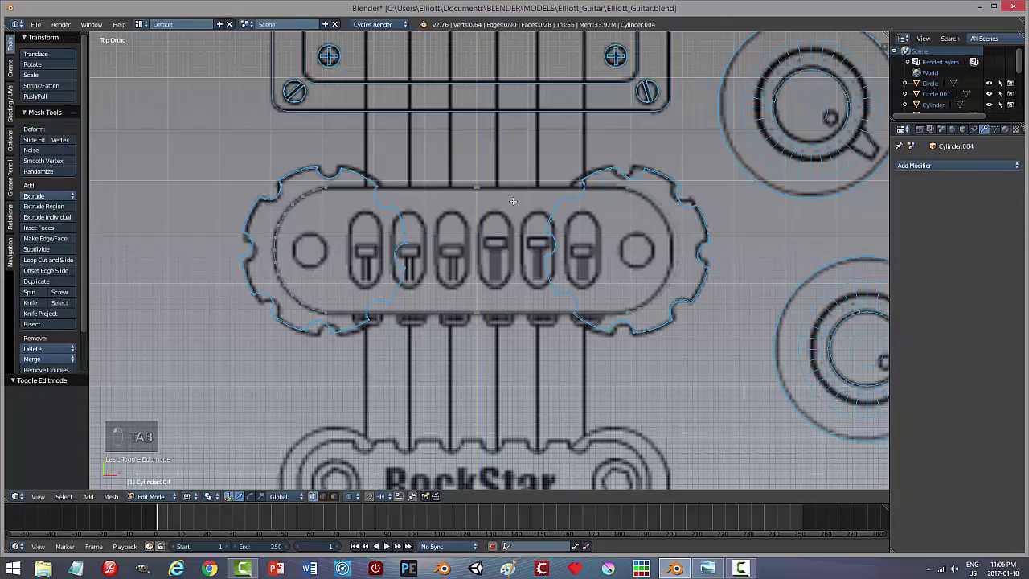
key("a")
key("a")
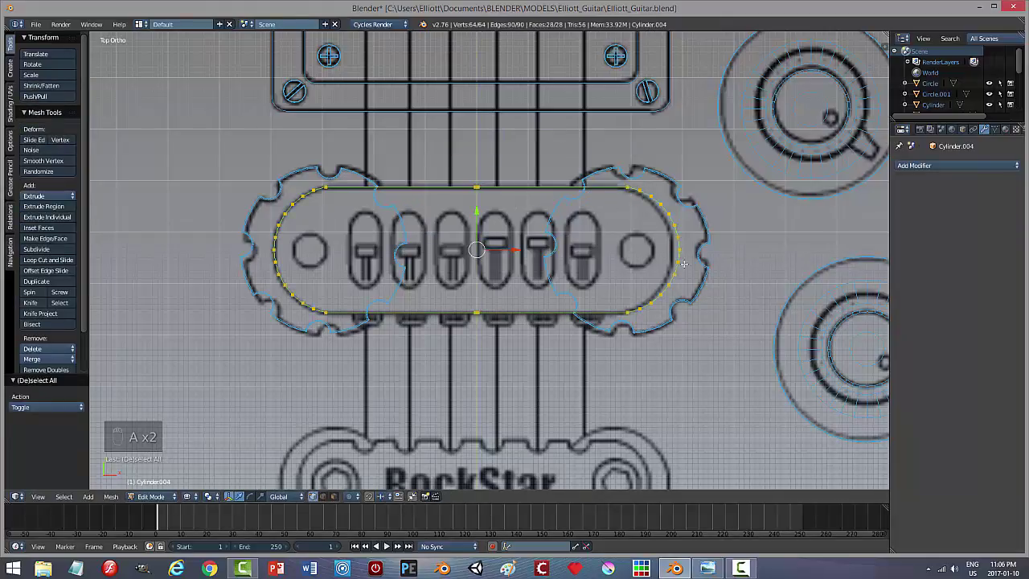
Step: Merge the two centerline vertices on the plate's upper straight edge At Center, with the transform manipulator hidden
scroll(708, 275, "up", 2)
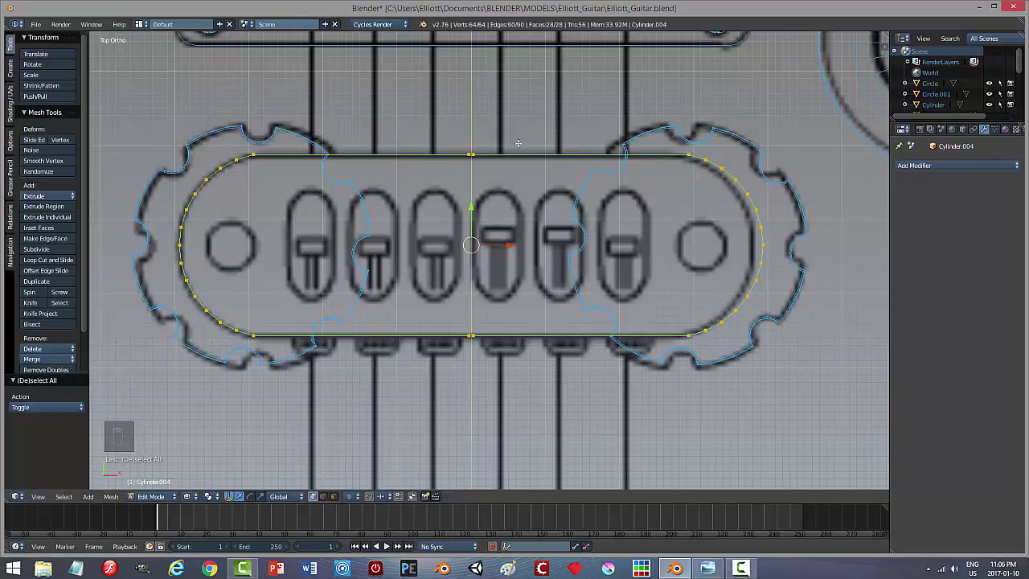
right_click(472, 153)
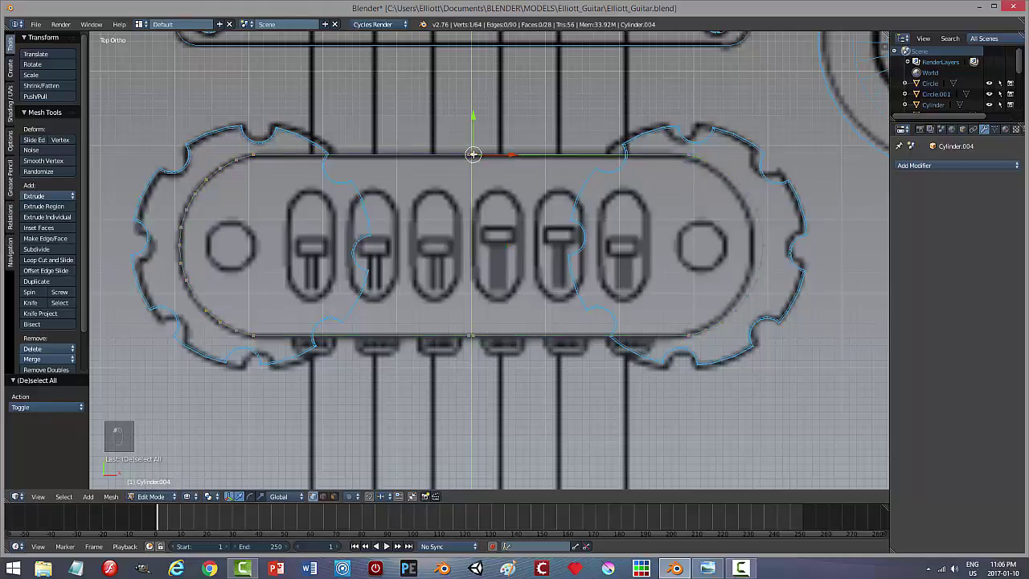
scroll(475, 158, "up", 4)
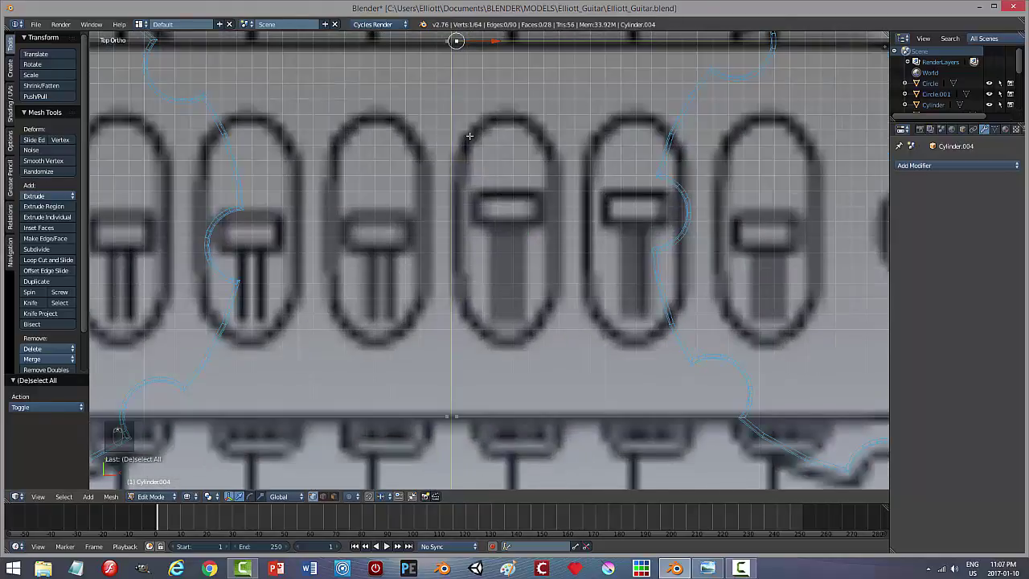
left_click(229, 497)
middle_click_drag(522, 206, 531, 324, "shift")
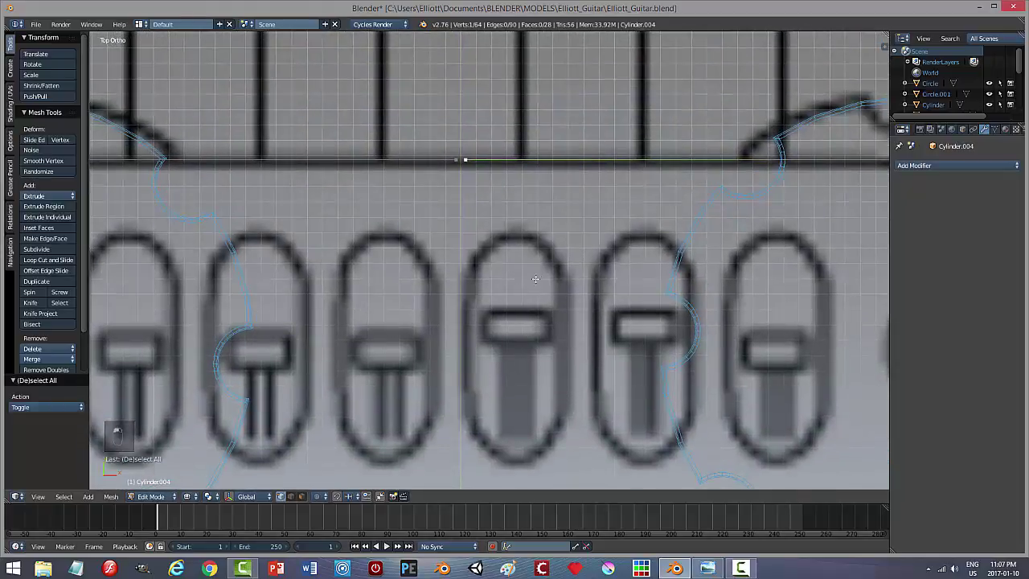
key("a")
key("b")
left_click_drag(432, 142, 482, 179)
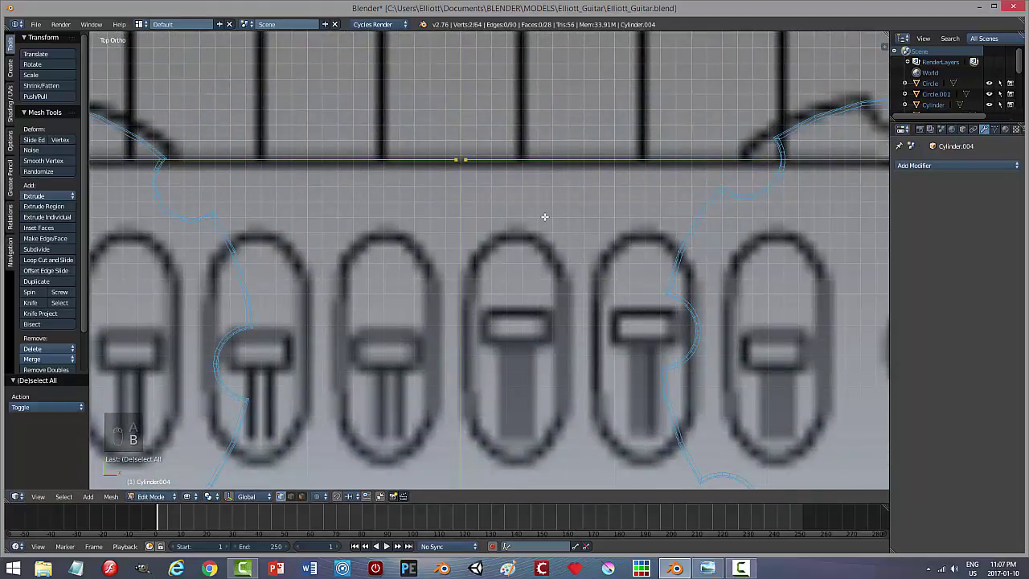
key("m")
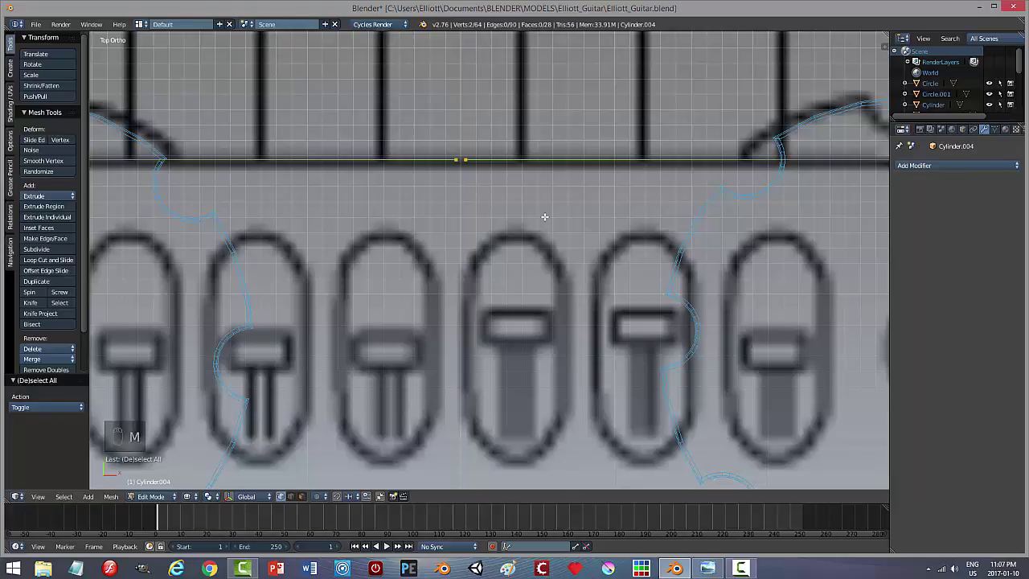
key("alt+m")
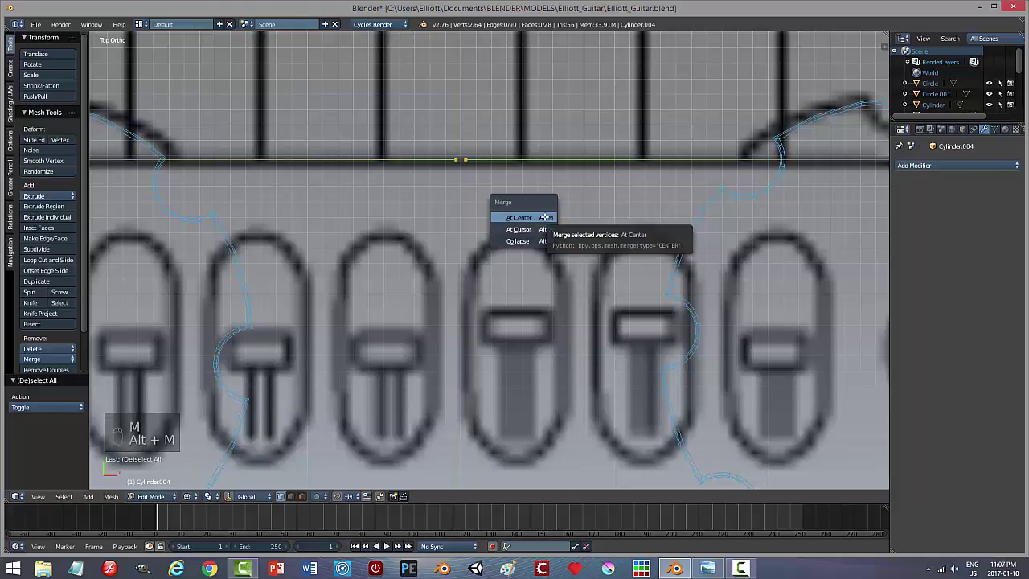
left_click(544, 216)
Step: Merge the two centerline vertices on the plate's lower straight edge At Center
scroll(544, 216, "down", 3)
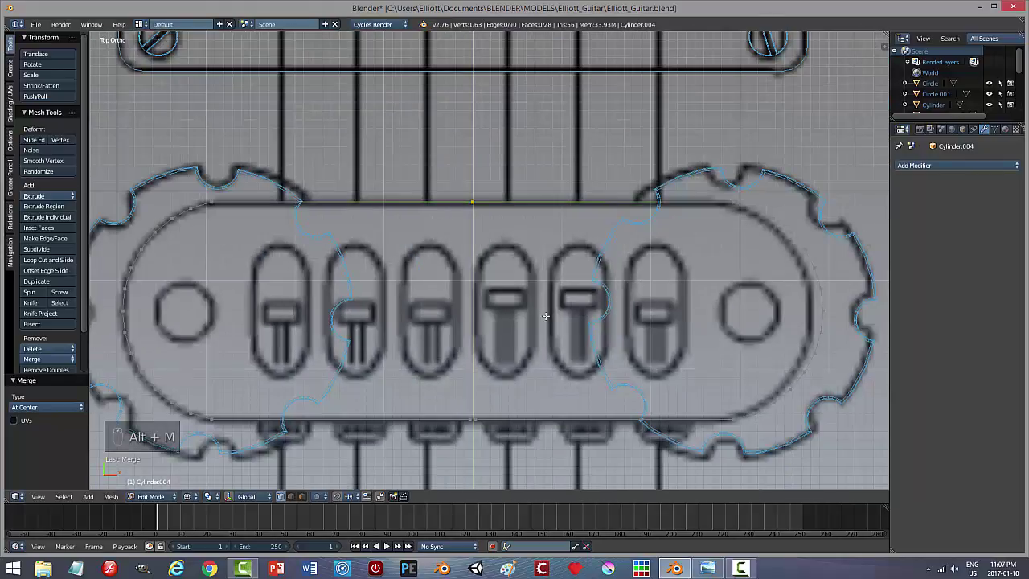
key("a")
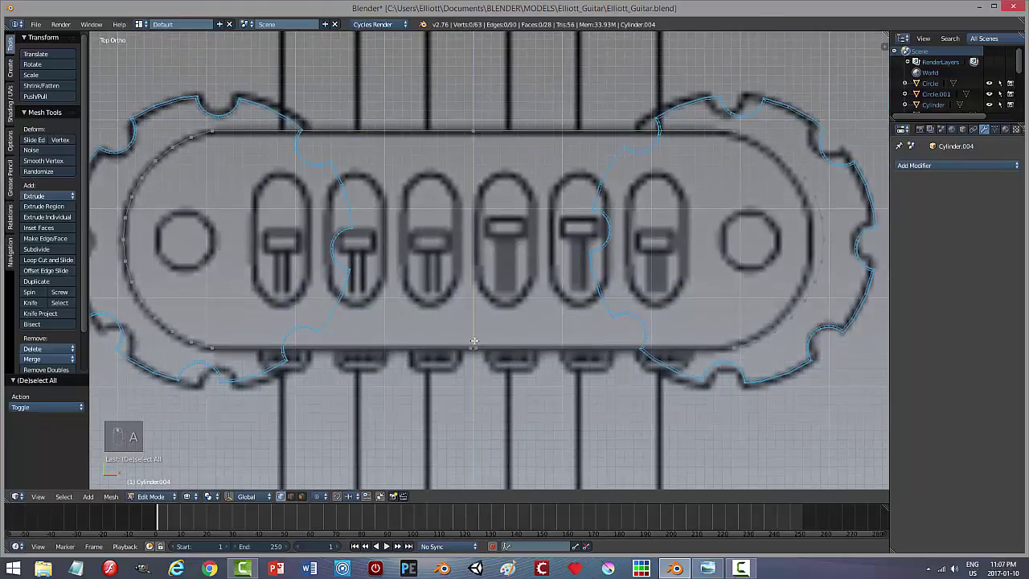
key("b")
left_click_drag(441, 323, 523, 369)
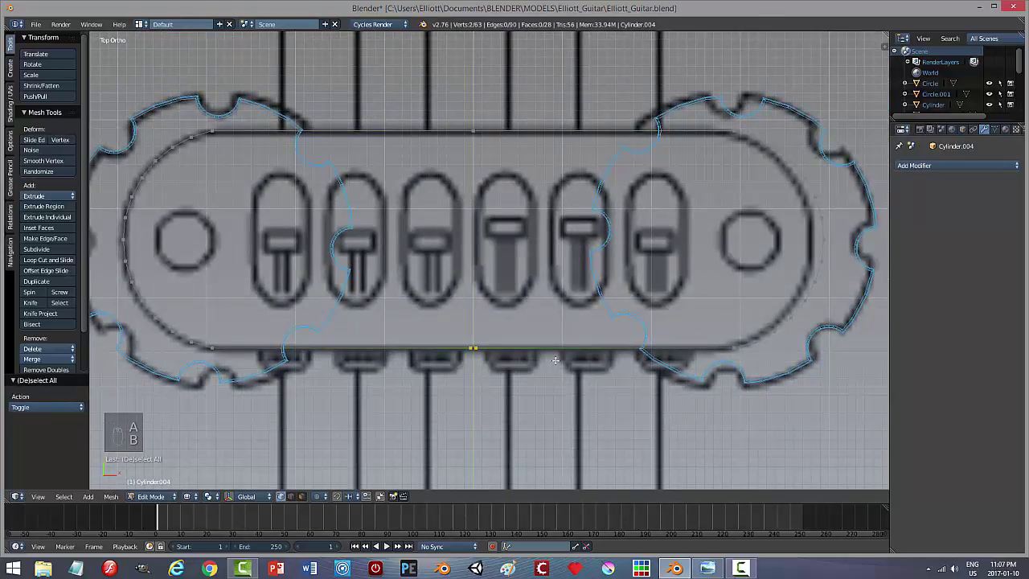
key("alt+m")
left_click(555, 360)
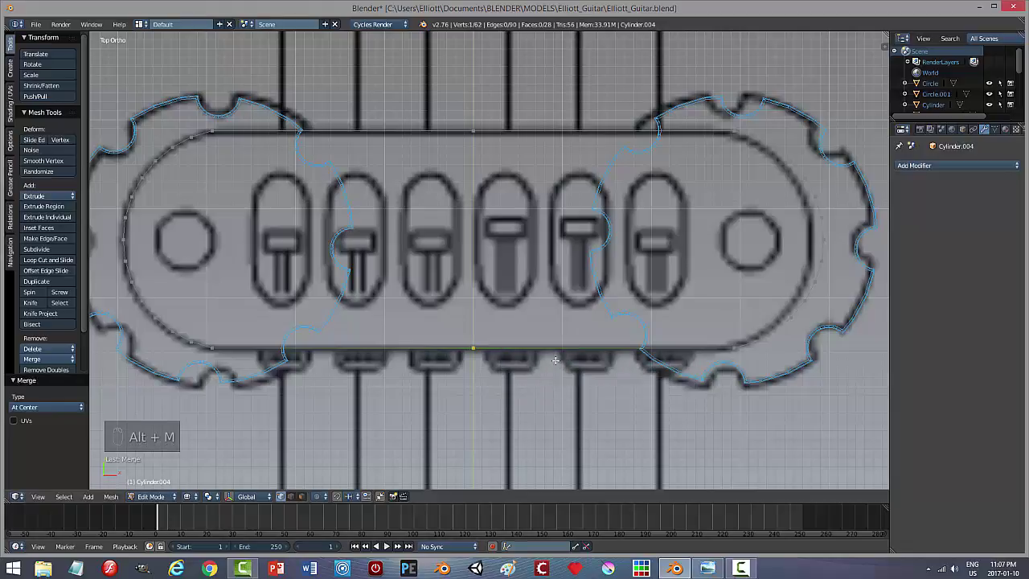
Step: Scale the whole plate to about 0.98 along X and shift it -0.005 along X to match the drawing's outline
key("a")
key("a")
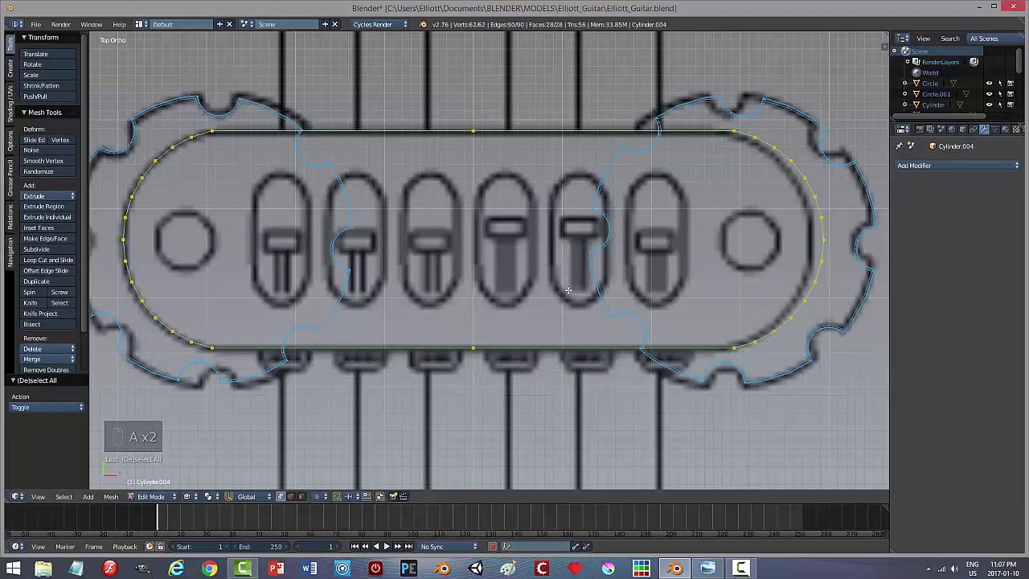
left_click(229, 497)
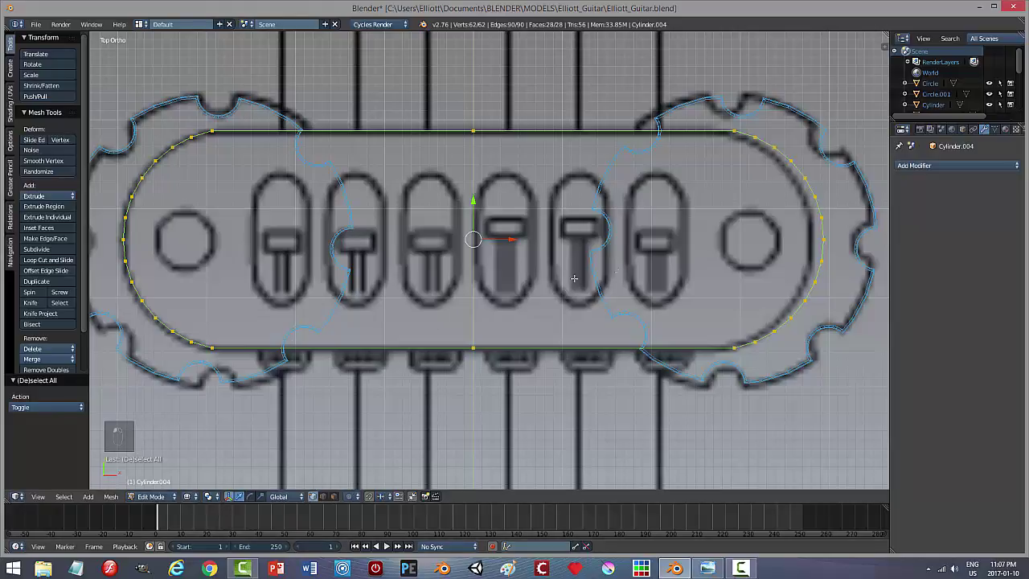
key("s")
key("x")
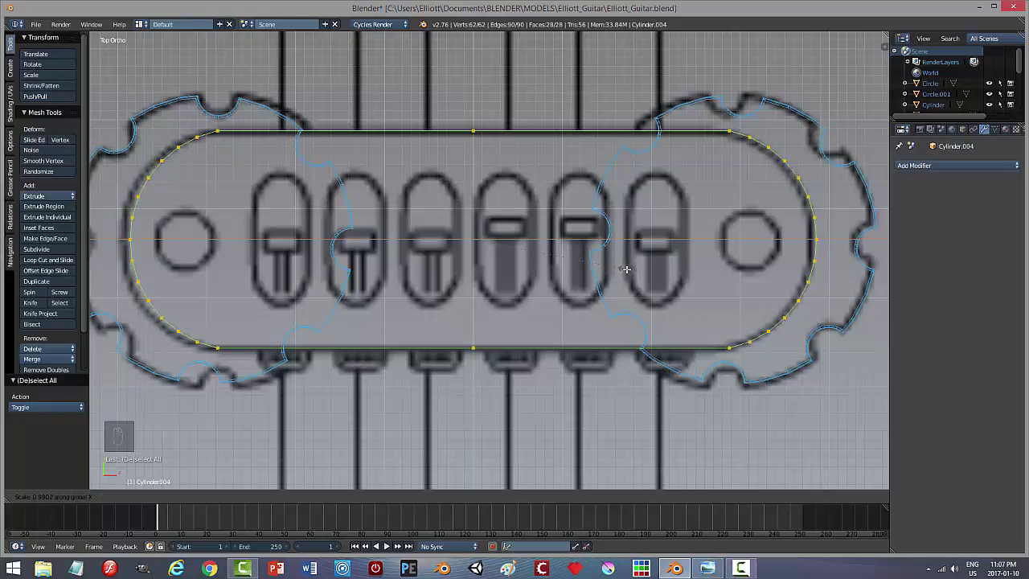
left_click(581, 263)
left_click_drag(515, 242, 506, 241)
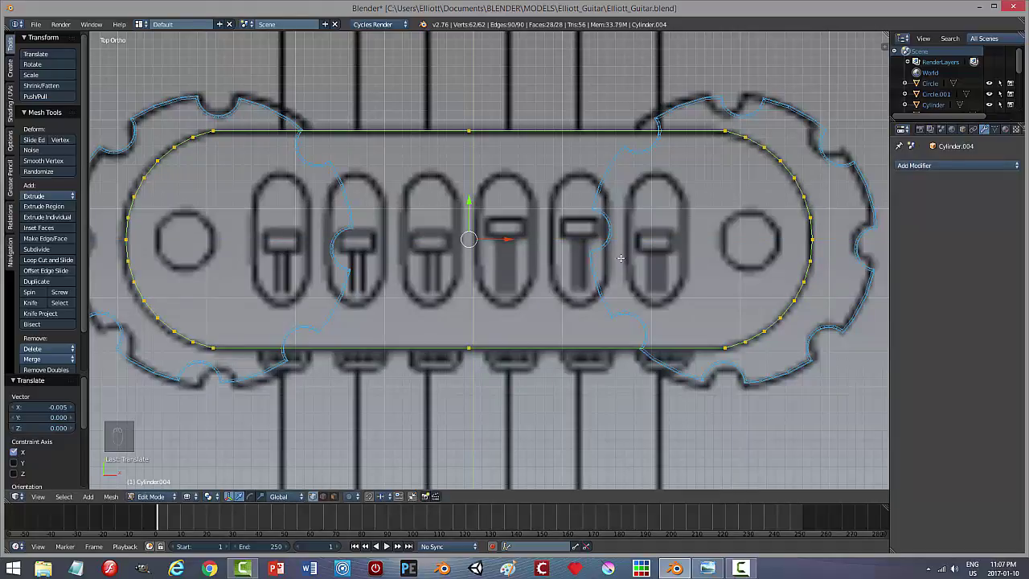
Step: Try to fill the entire selected plate mesh with faces
key("f")
key("ctrl+Tab")
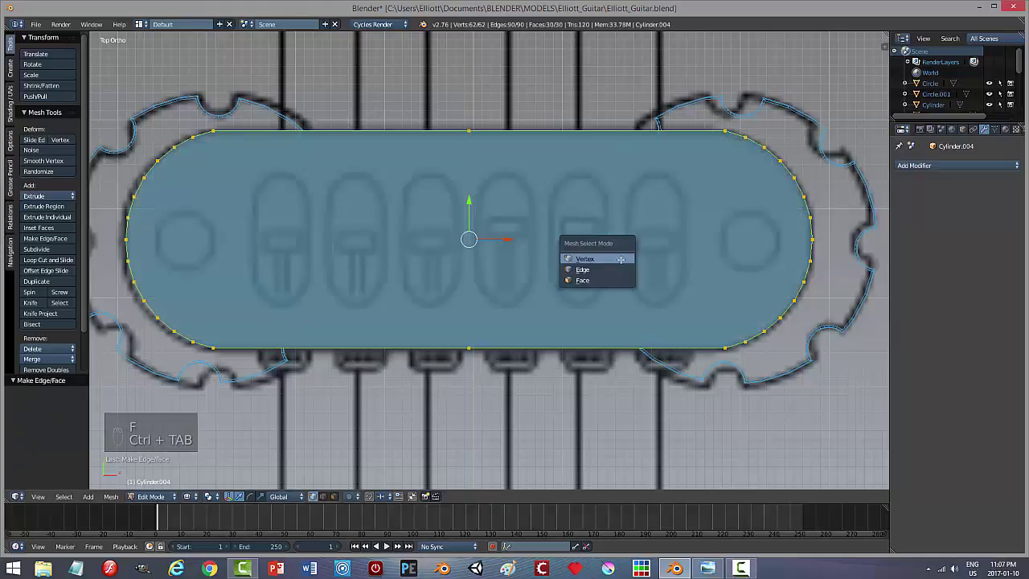
left_click(608, 280)
middle_click_drag(609, 280, 600, 250)
key("ctrl+z")
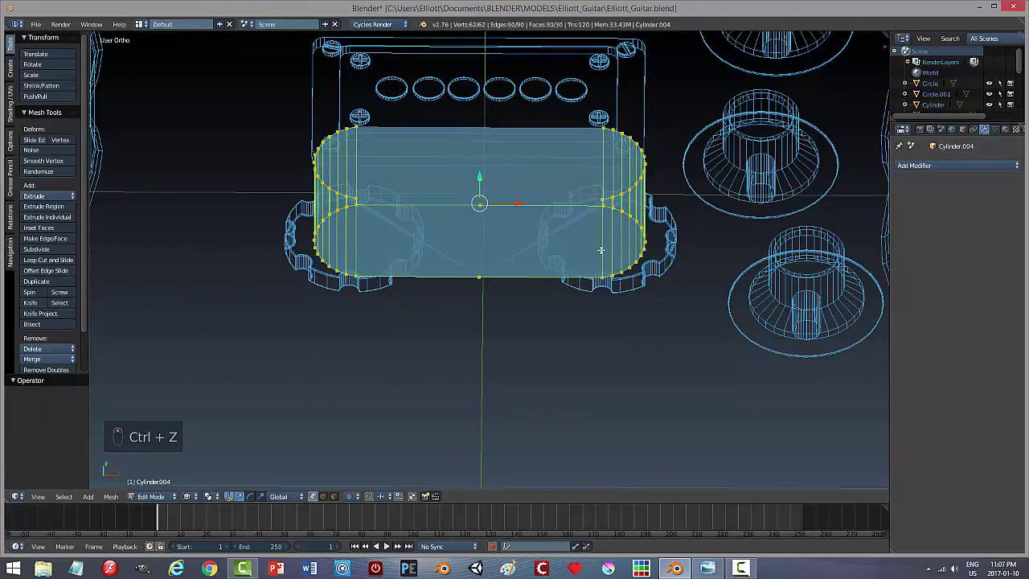
middle_click_drag(590, 303, 573, 268)
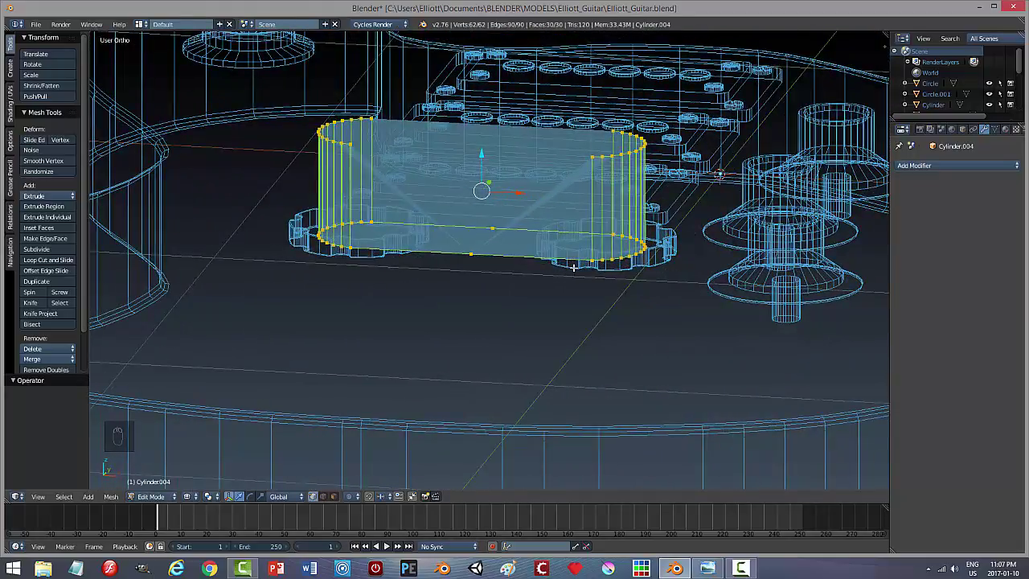
right_click(472, 256)
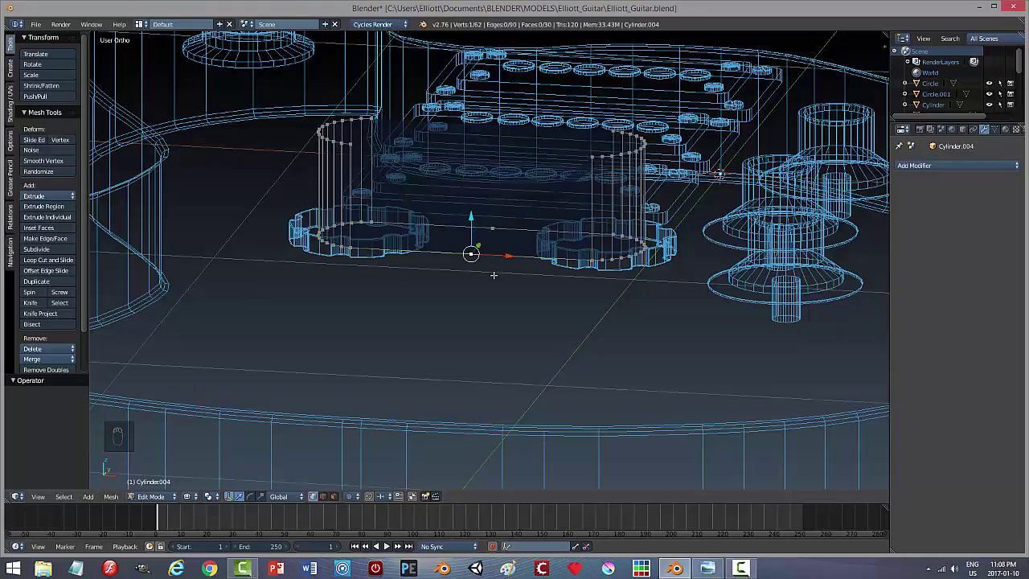
key("ctrl+z")
key("ctrl+z")
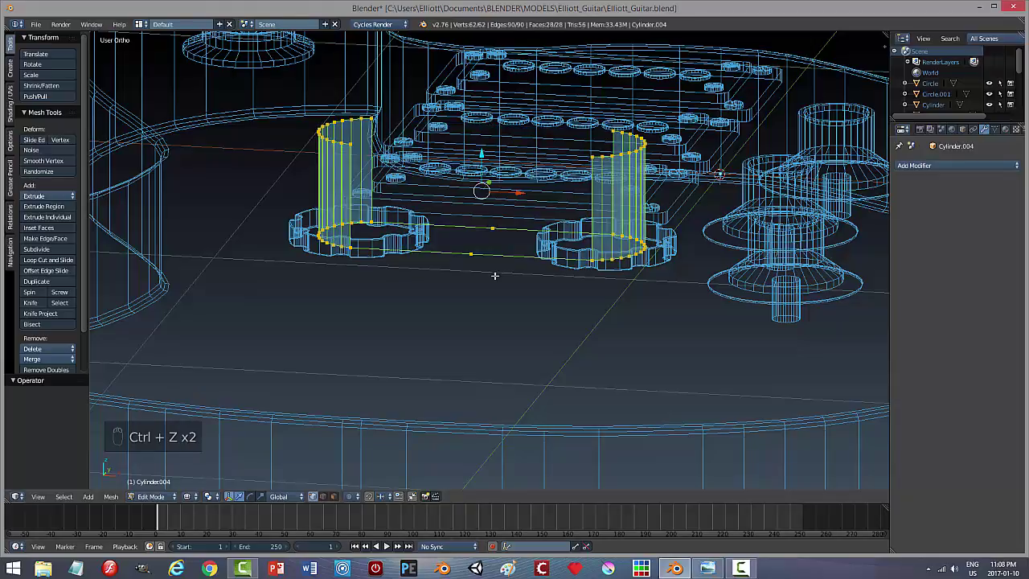
Step: Connect the raised rims of the two half-cylinders with a straight edge between their end vertices on each long side
middle_click_drag(494, 276, 507, 304)
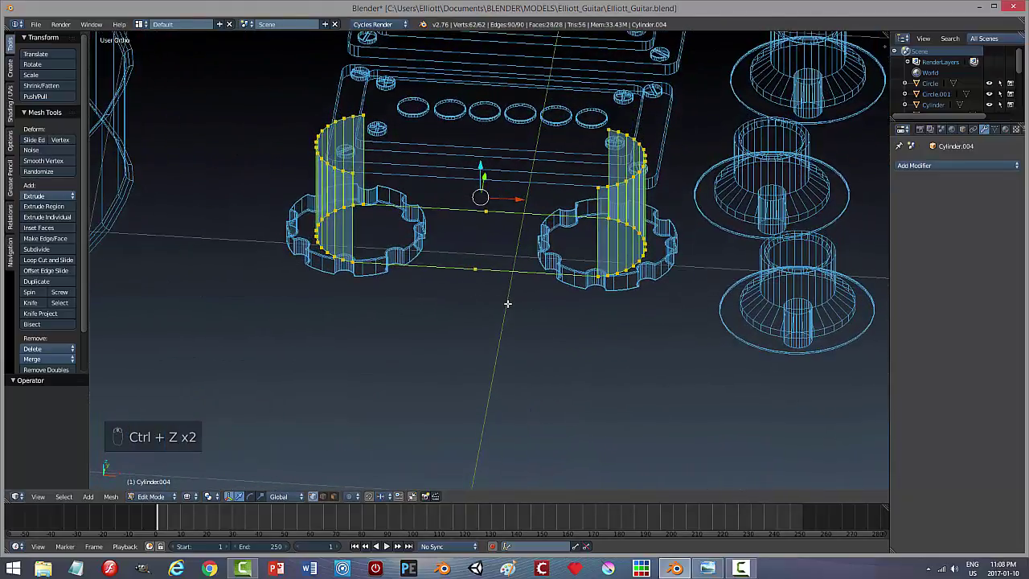
right_click(595, 186)
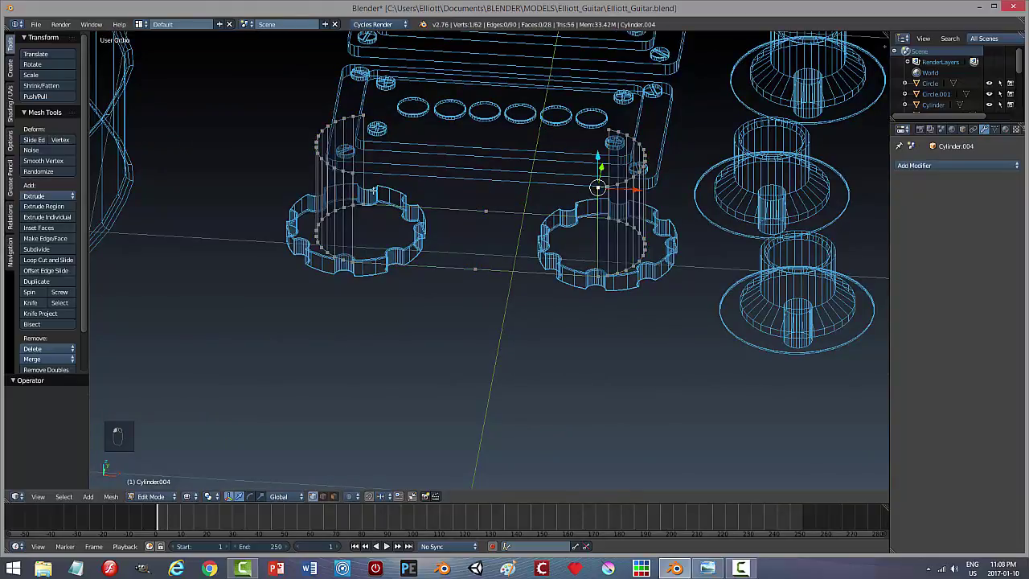
right_click(354, 173, "shift")
key("f")
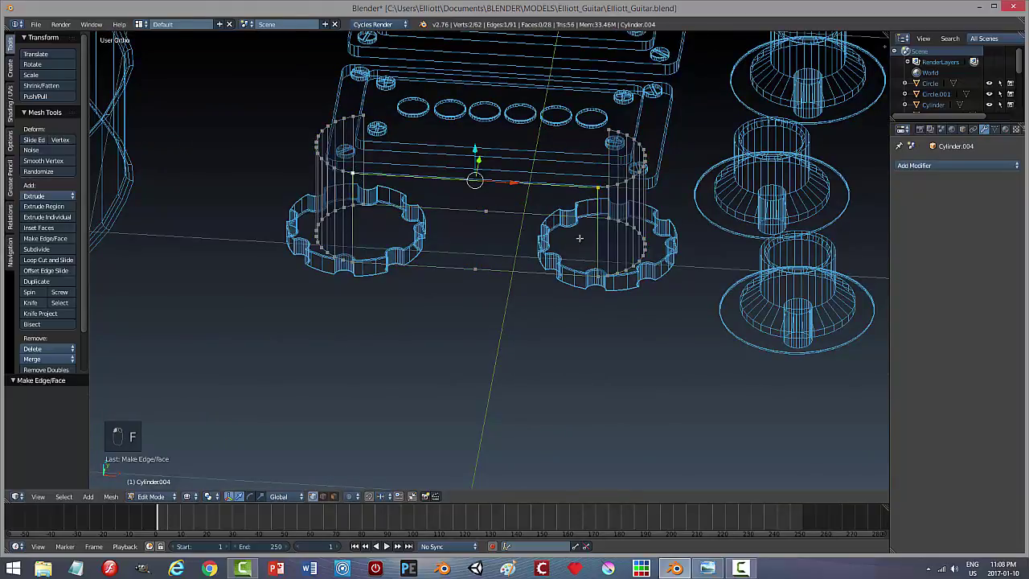
middle_click_drag(579, 238, 594, 202)
right_click(610, 198)
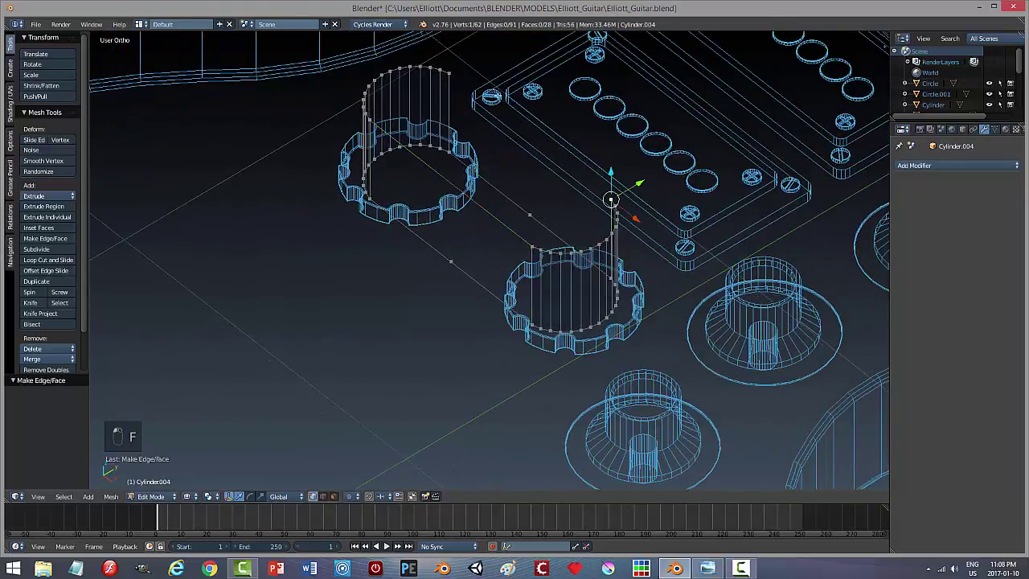
right_click(448, 74, "shift")
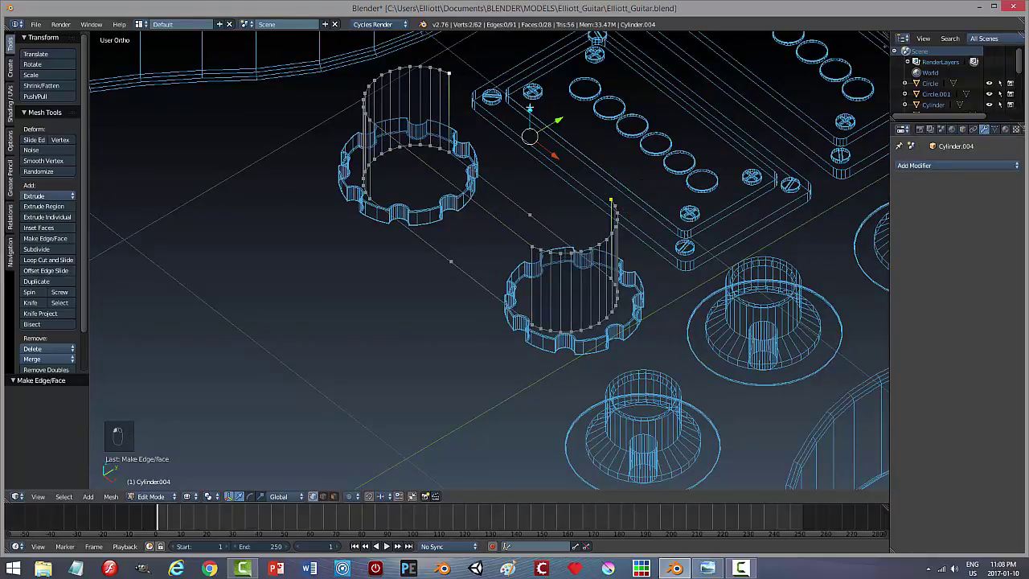
key("f")
Step: Delete the middle vertex from each of the two long lower edges between the half-cylinders
middle_click_drag(517, 206, 490, 263)
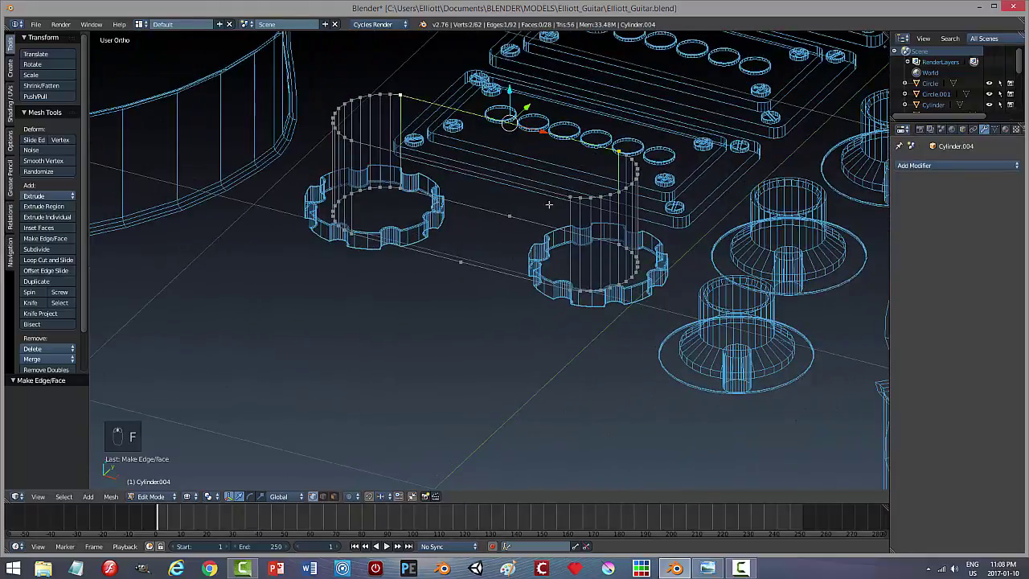
right_click(463, 264)
key("x")
left_click(462, 264)
right_click(510, 216)
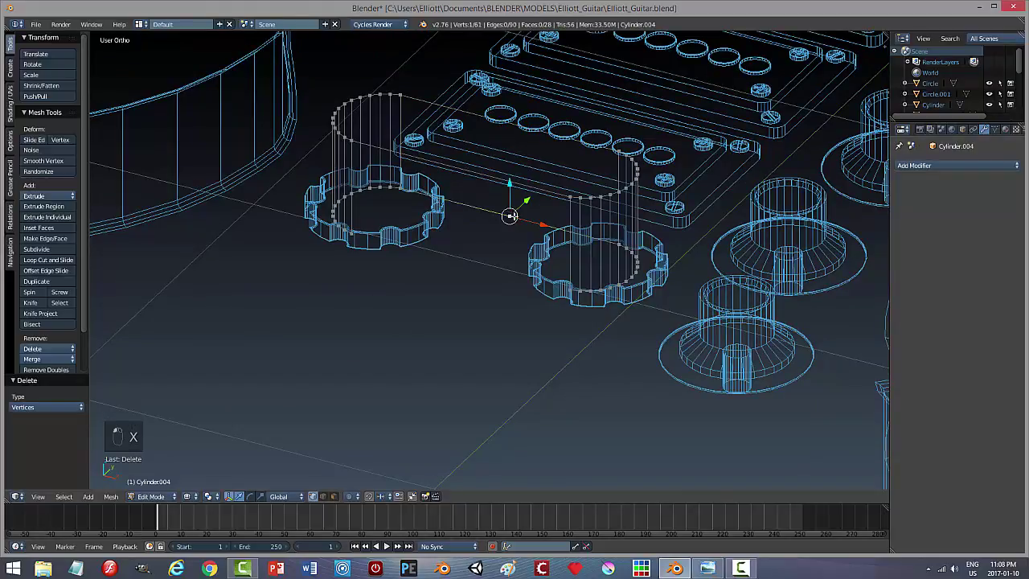
key("x")
left_click(512, 217)
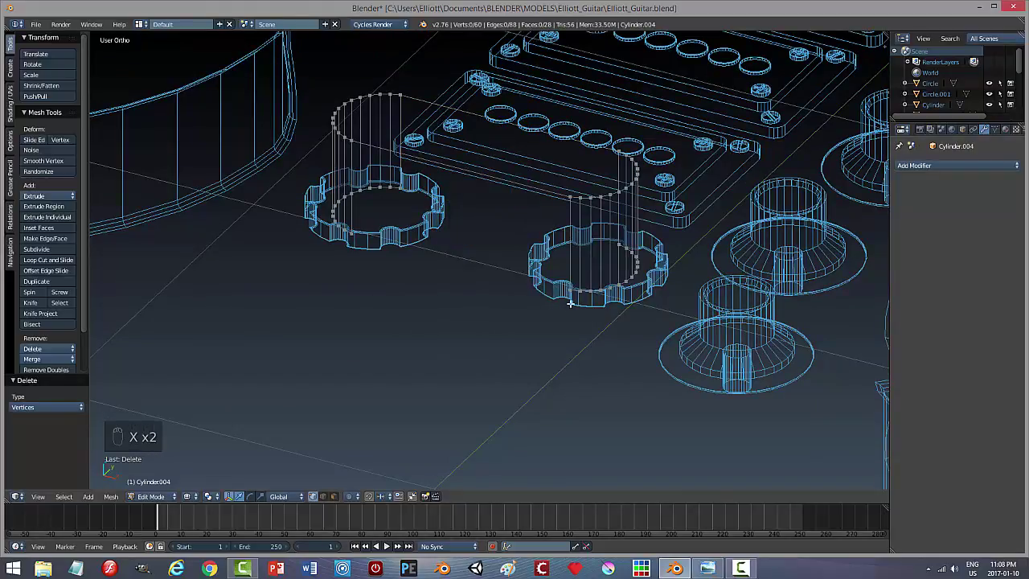
Step: Connect the lower rims of the two half-cylinders with a straight edge between their end vertices on each long side
middle_click_drag(570, 303, 598, 288)
right_click(592, 273)
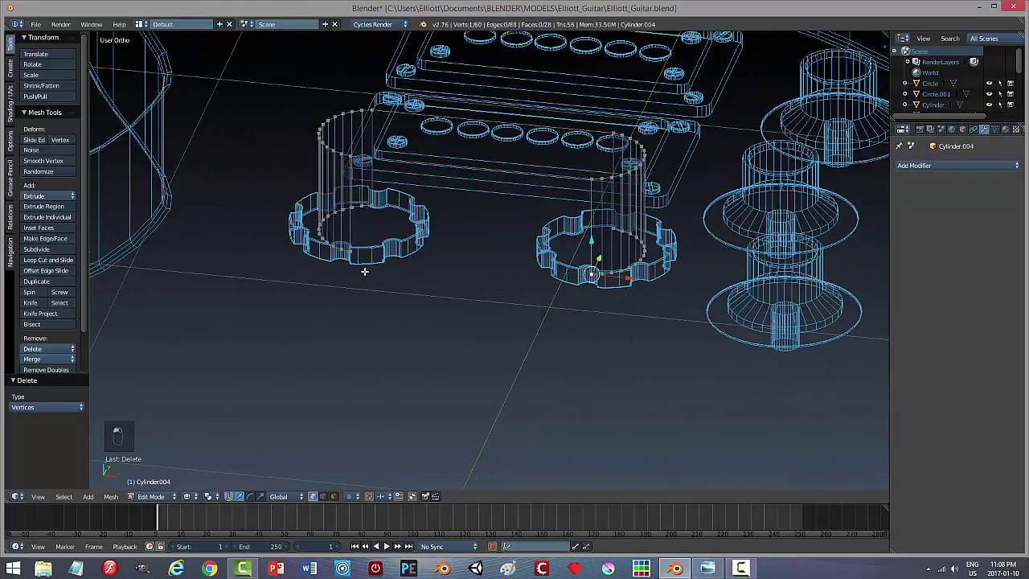
right_click(349, 251, "shift")
key("f")
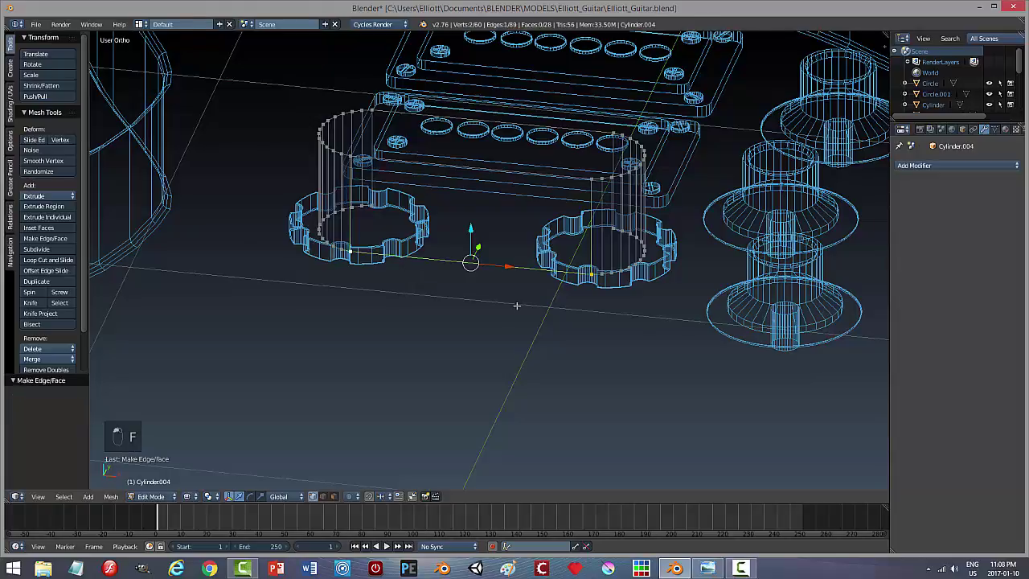
middle_click_drag(517, 305, 332, 298)
right_click(419, 287)
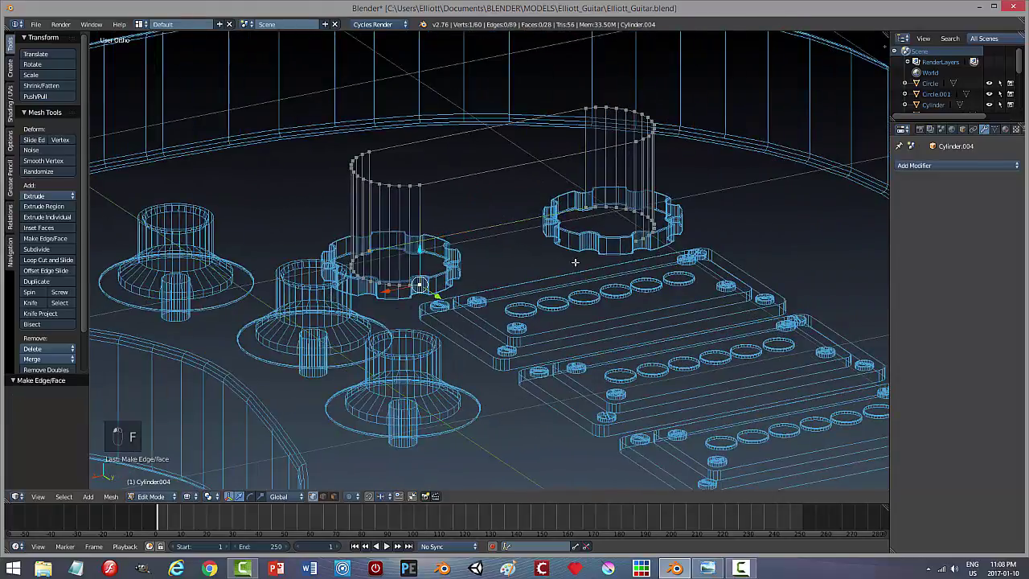
right_click(633, 240, "shift")
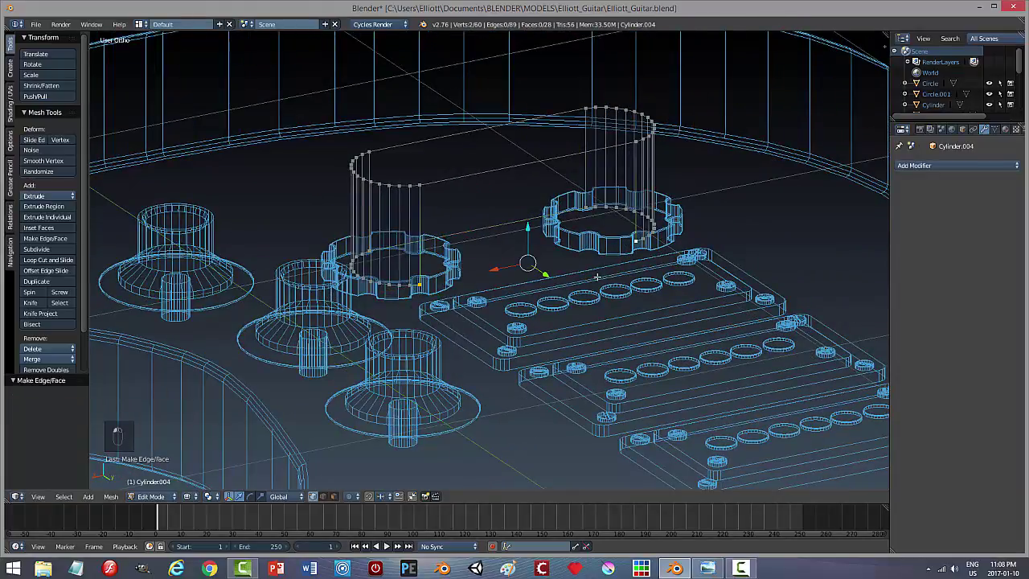
key("f")
key("a")
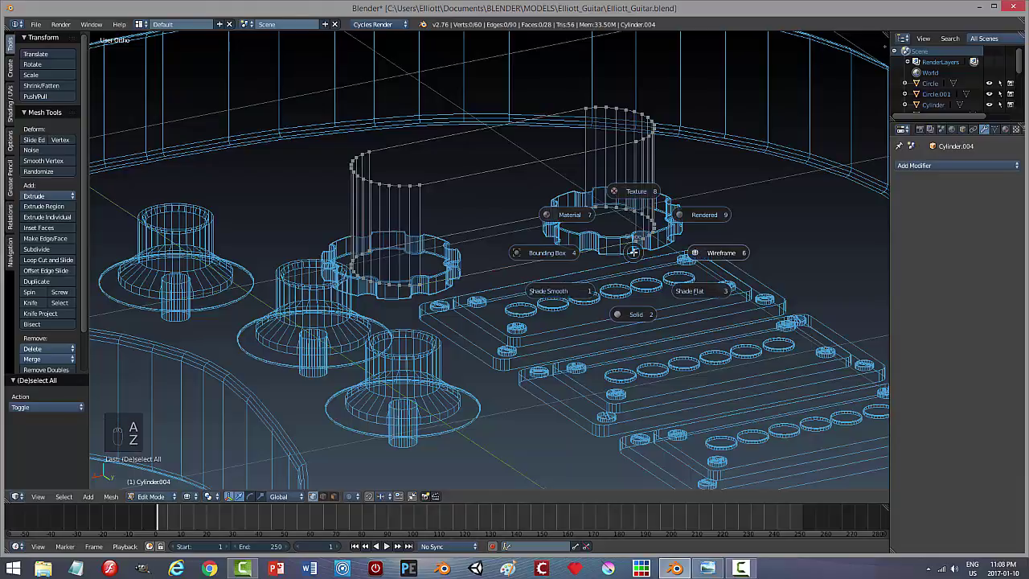
Step: Fill the plate's long side facing the pickups with a face between its four corner vertices
key("z")
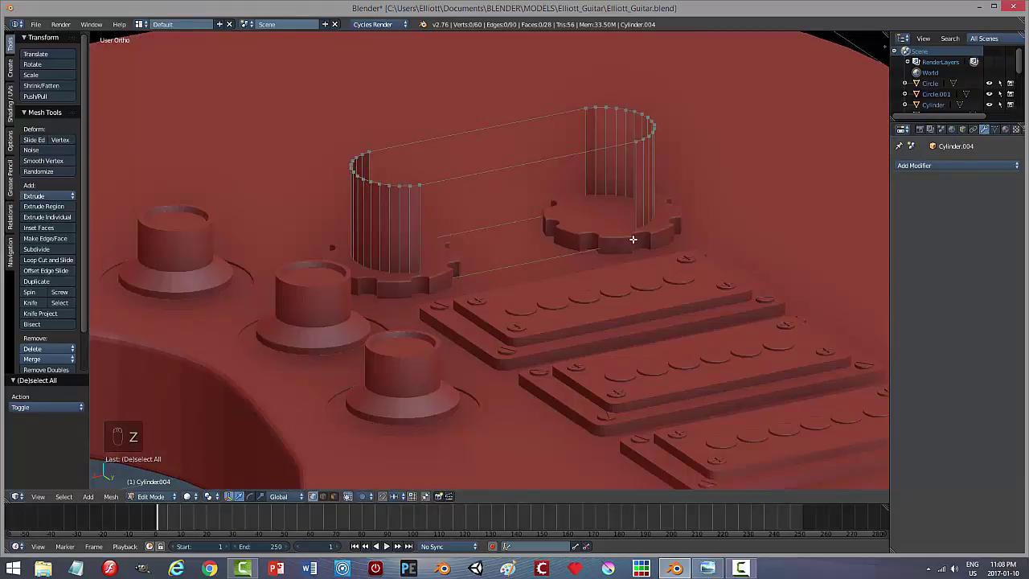
key("z")
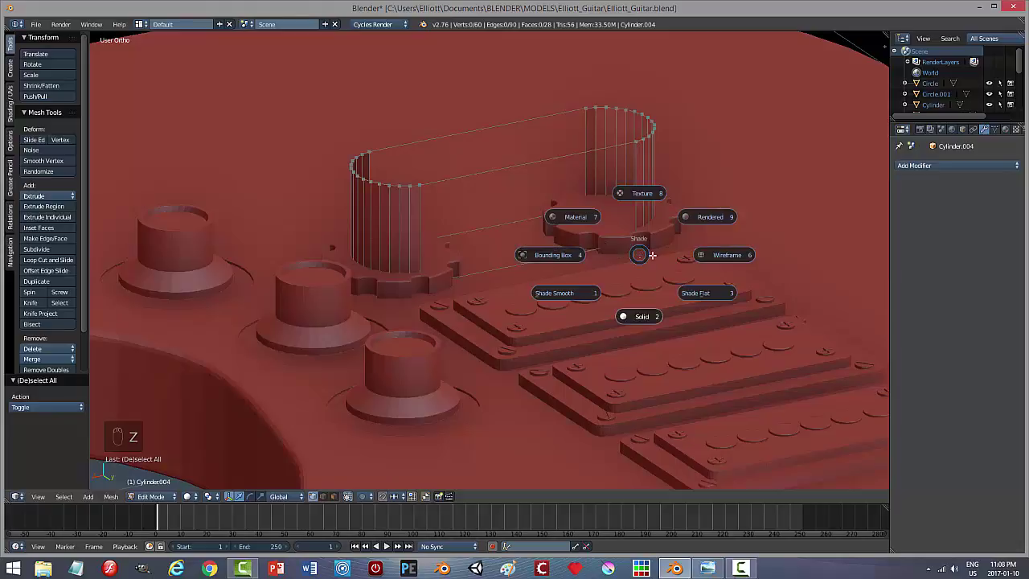
left_click(713, 255)
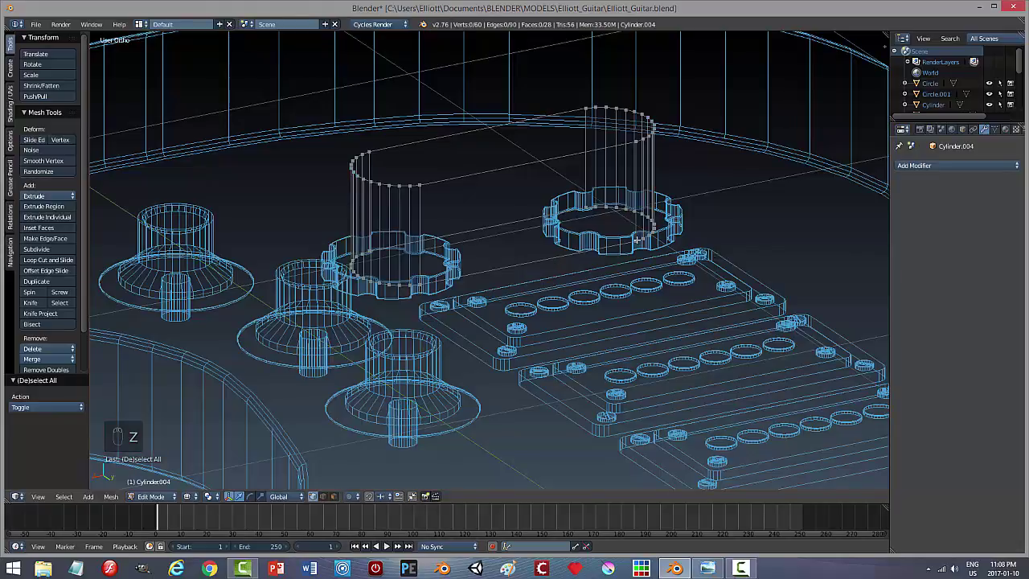
right_click(635, 142)
right_click(421, 185, "shift")
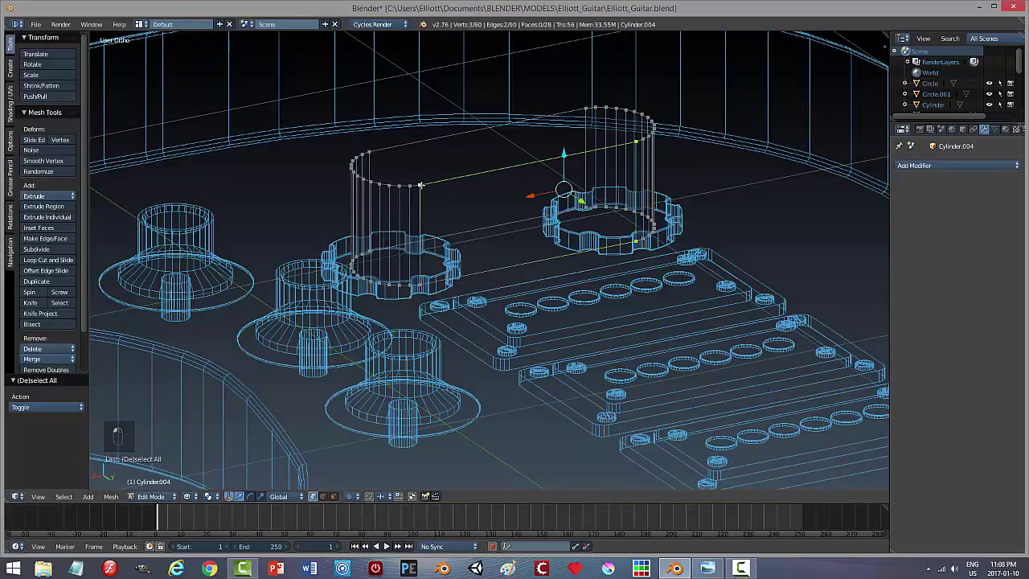
right_click(419, 284, "shift")
key("f")
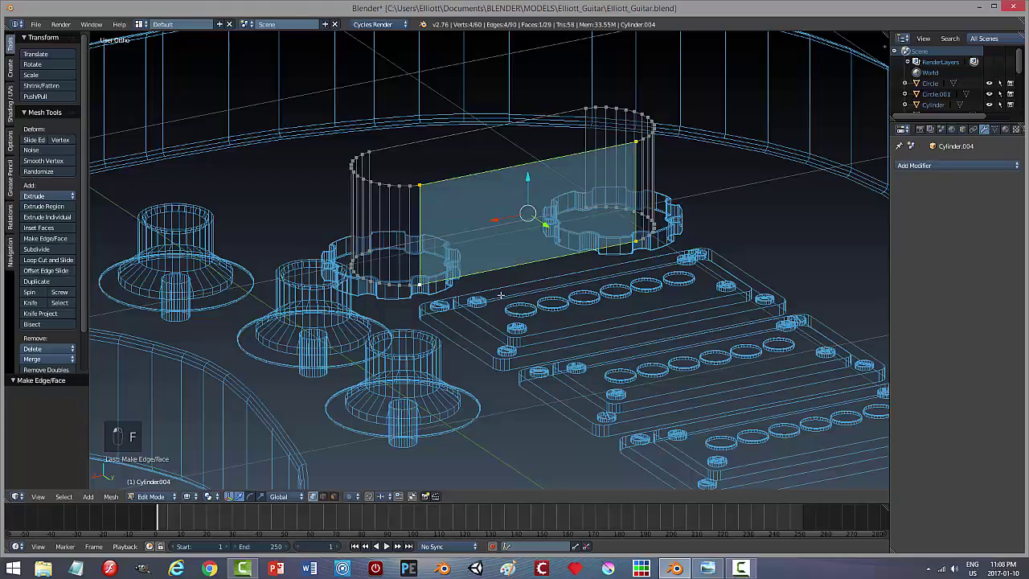
middle_click_drag(498, 293, 632, 298)
key("a")
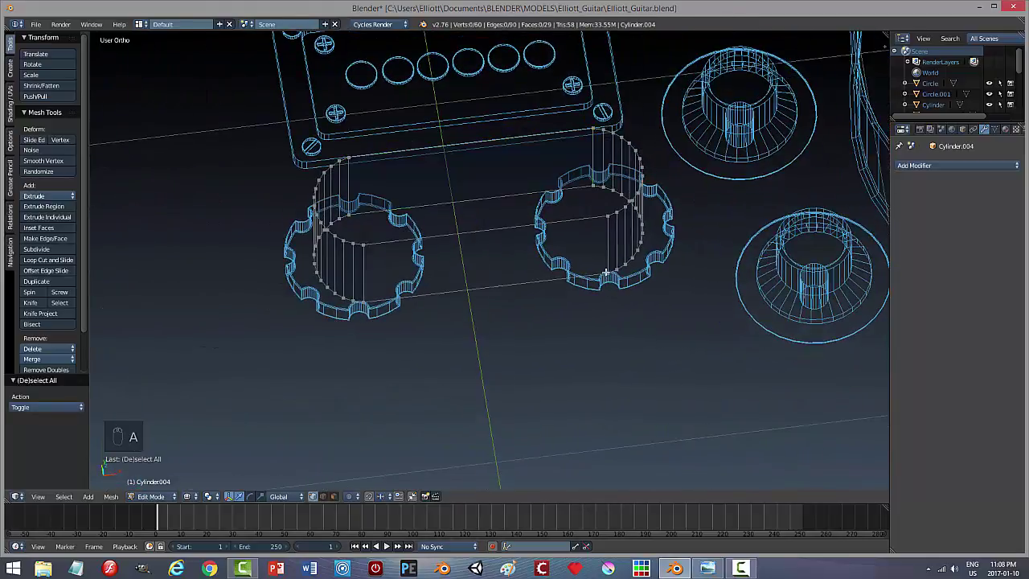
Step: Close the plate's other long side, away from the pickups, with a face between its four corner vertices
right_click(606, 275)
right_click(608, 217, "shift")
right_click(365, 244, "shift")
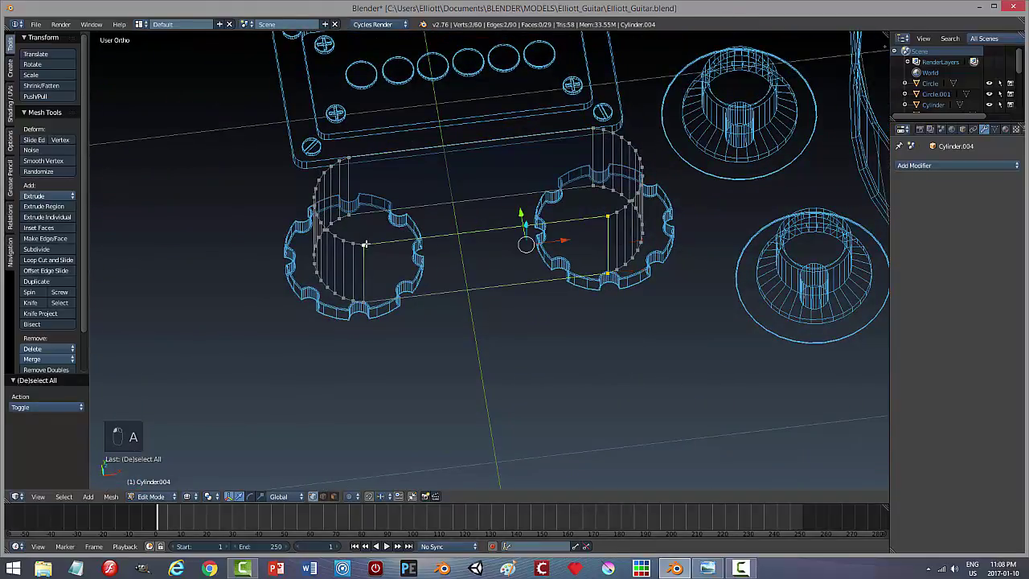
right_click(364, 303, "shift")
key("f")
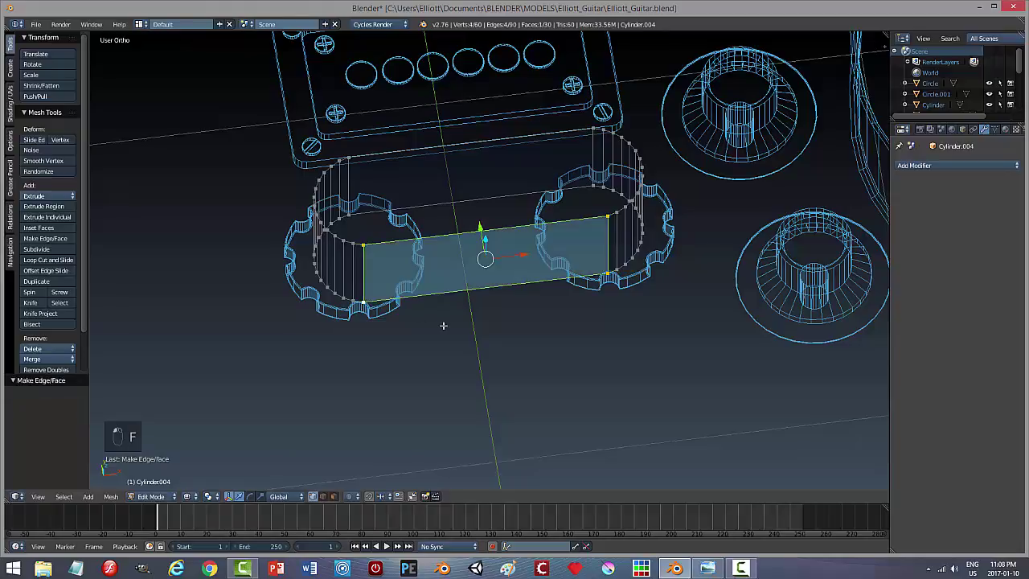
key("a")
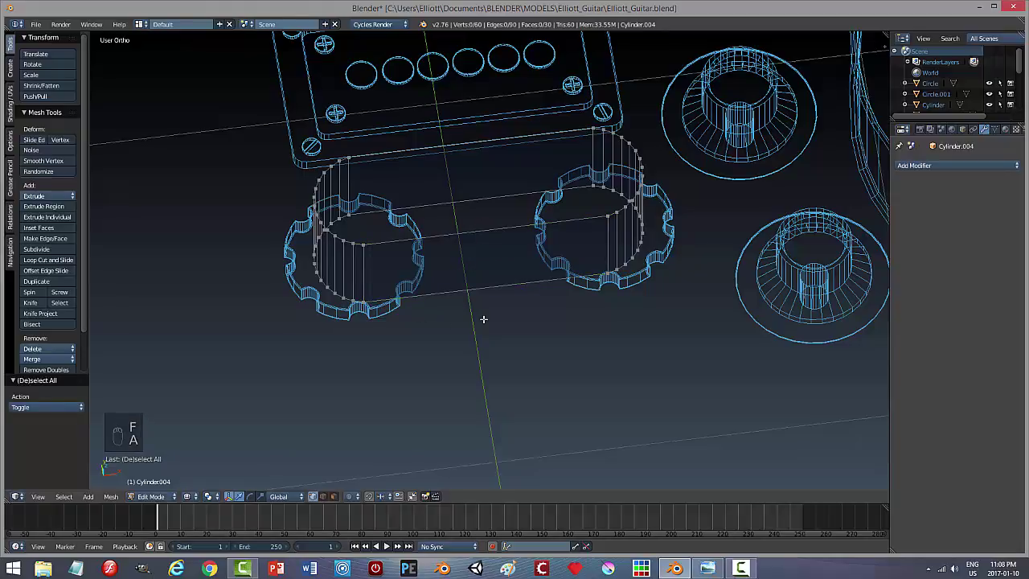
Step: Switch to edge selection and fill the plate's upper outline loop with a single face
key("ctrl+Tab")
left_click(451, 311)
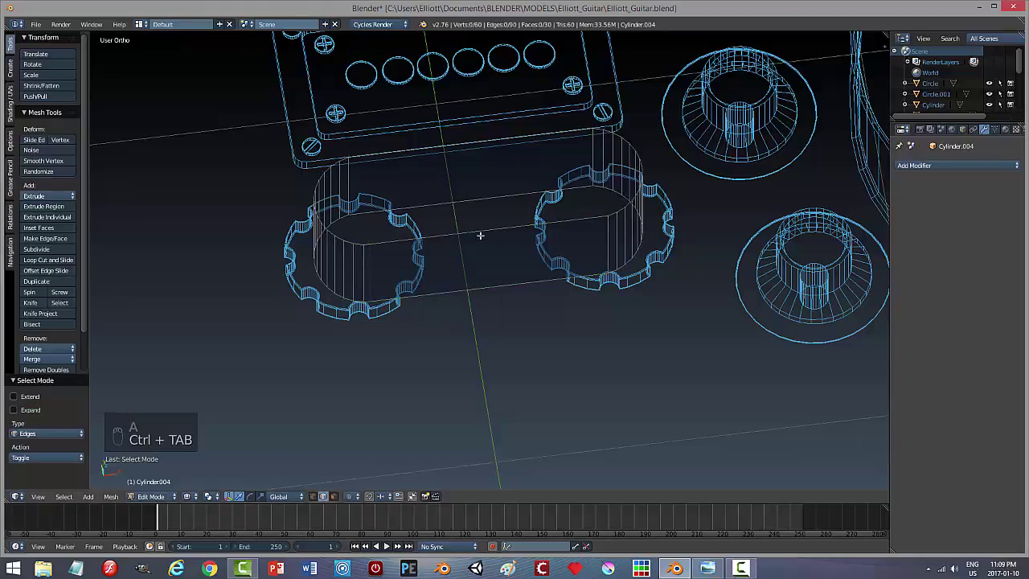
right_click(484, 229, "alt")
key("f")
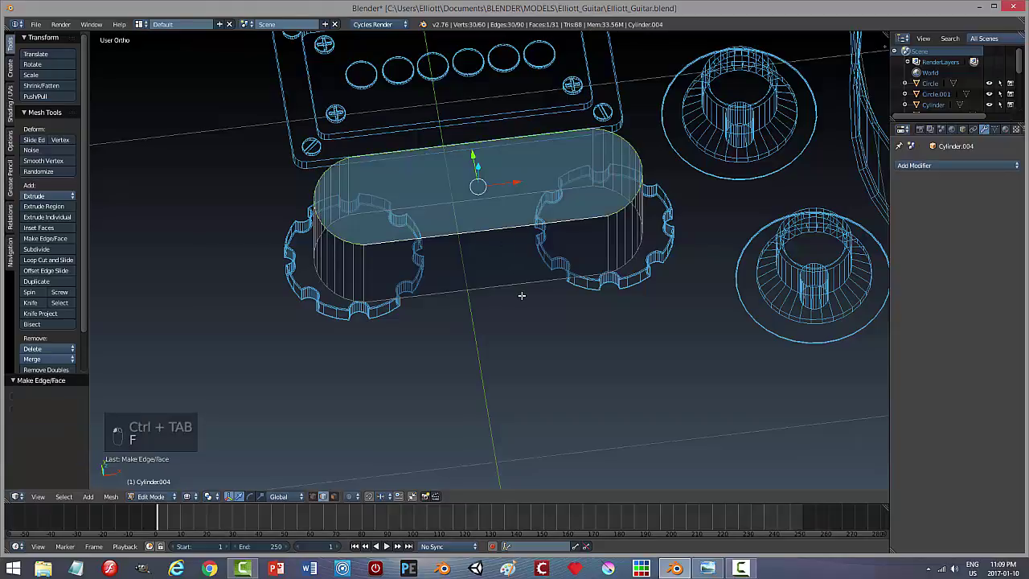
Step: Fill the plate's lower outline loop with a single face to close the underside
middle_click_drag(520, 345, 488, 285)
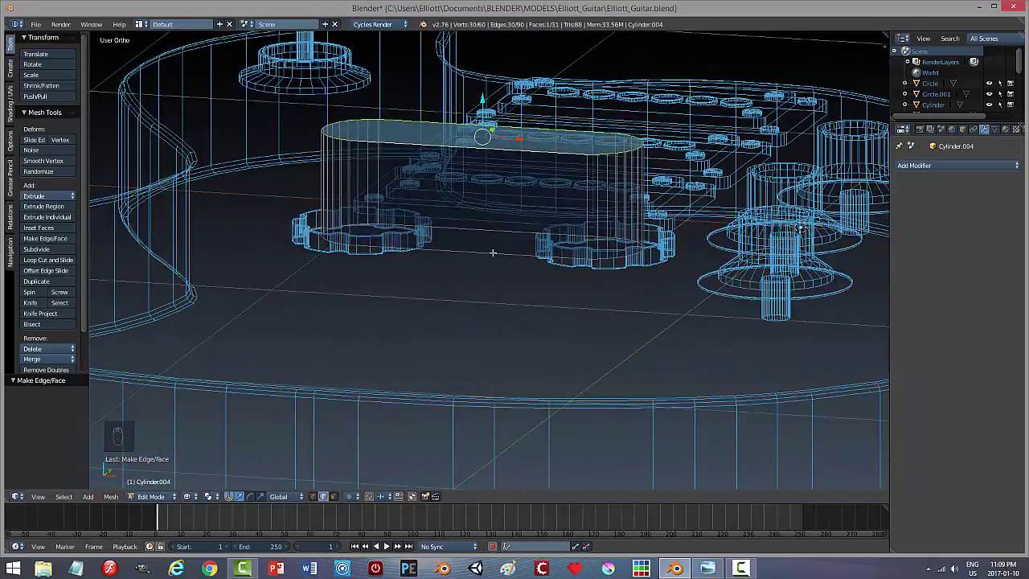
right_click(493, 252)
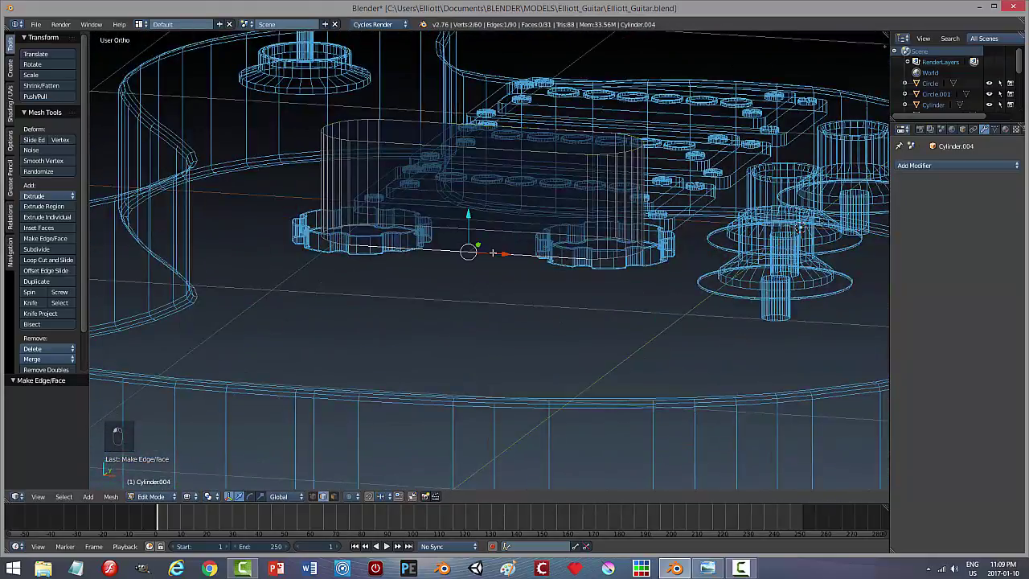
right_click(536, 254, "alt")
key("f")
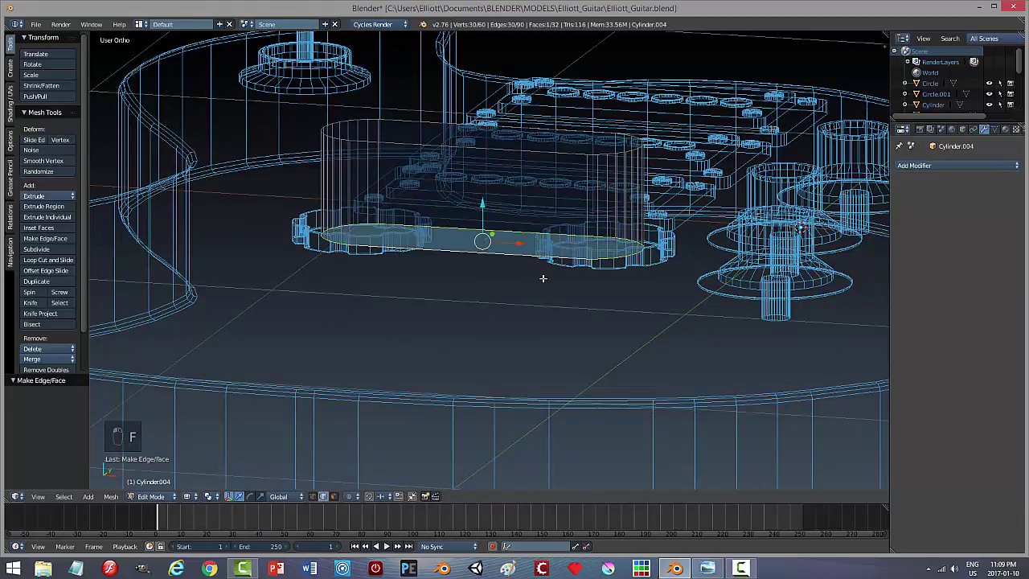
key("a")
Step: Switch to solid shading and face selection, and move the plate's top face -0.165 along Z to thin the plate
key("z")
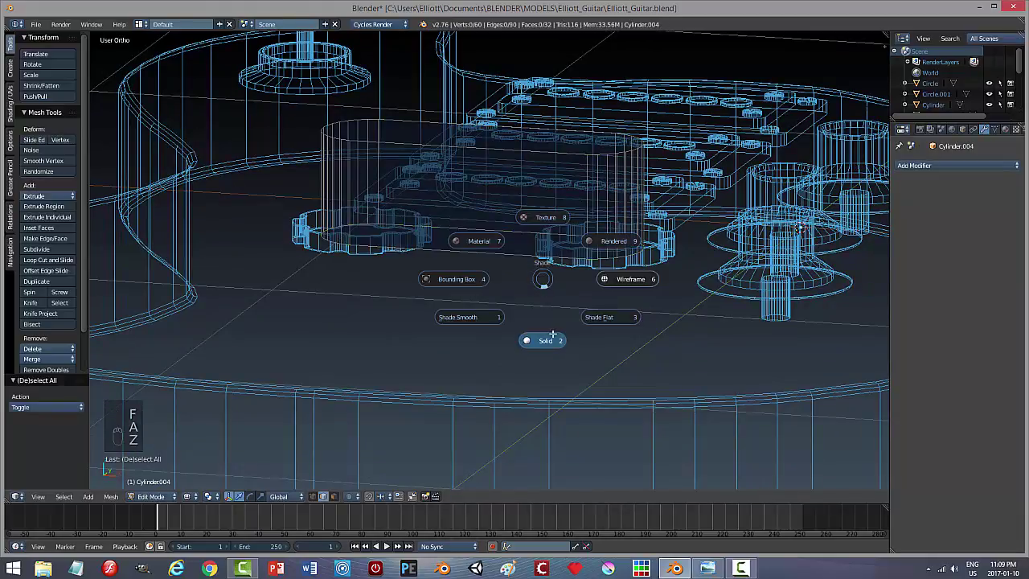
left_click(553, 340)
middle_click_drag(553, 273, 595, 291)
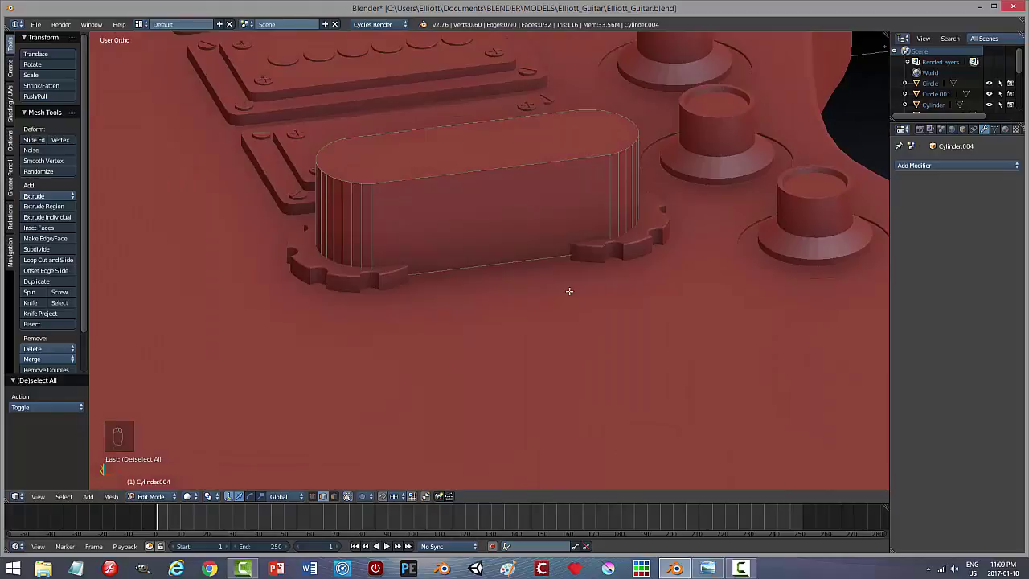
key("ctrl+Tab")
left_click(555, 301)
right_click(506, 150)
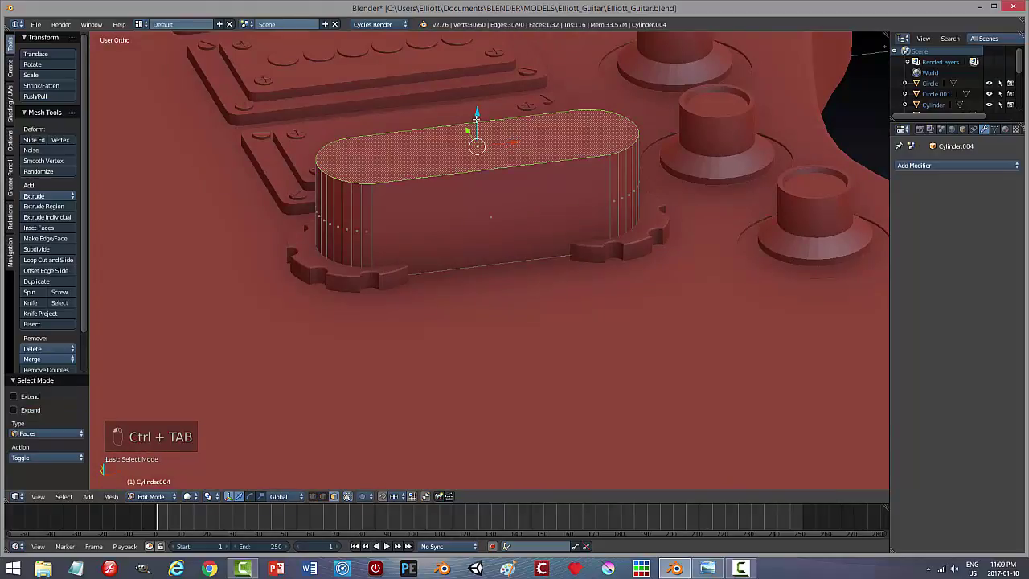
key("g")
key("z")
left_click(488, 182)
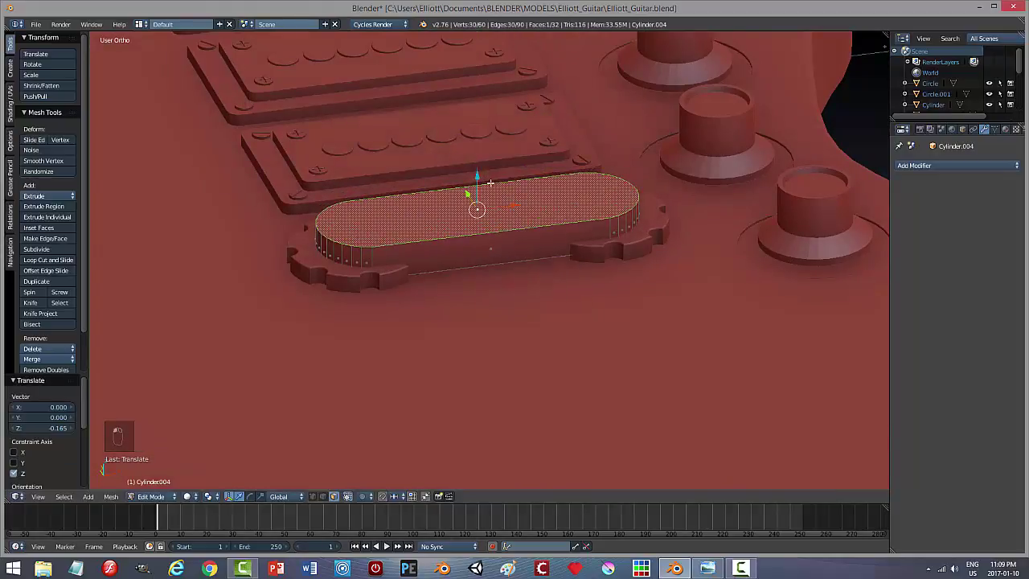
key("a")
Step: In Object Mode, set the plate's origin to its geometry and raise the plate 0.036 along Z above the notched discs
key("Tab")
left_click(461, 189)
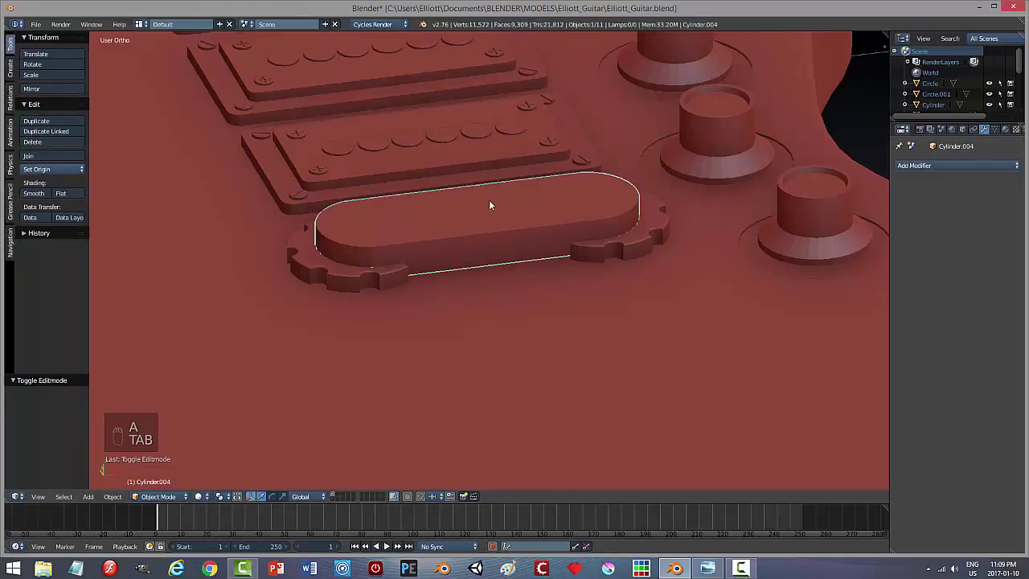
left_click(52, 169)
left_click(49, 187)
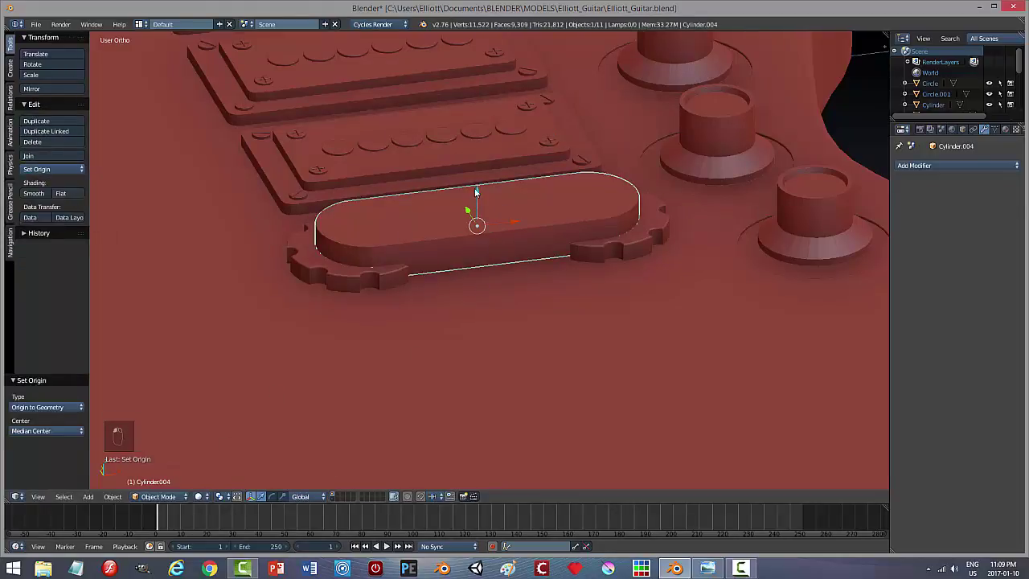
mouse_move(476, 191)
left_mouse_down()
mouse_move(478, 165)
mouse_move(477, 177)
left_mouse_up()
mouse_move(565, 258)
middle_mouse_down()
mouse_move(470, 241)
mouse_move(505, 268)
mouse_move(554, 248)
mouse_move(565, 231)
mouse_move(565, 252)
middle_mouse_up()
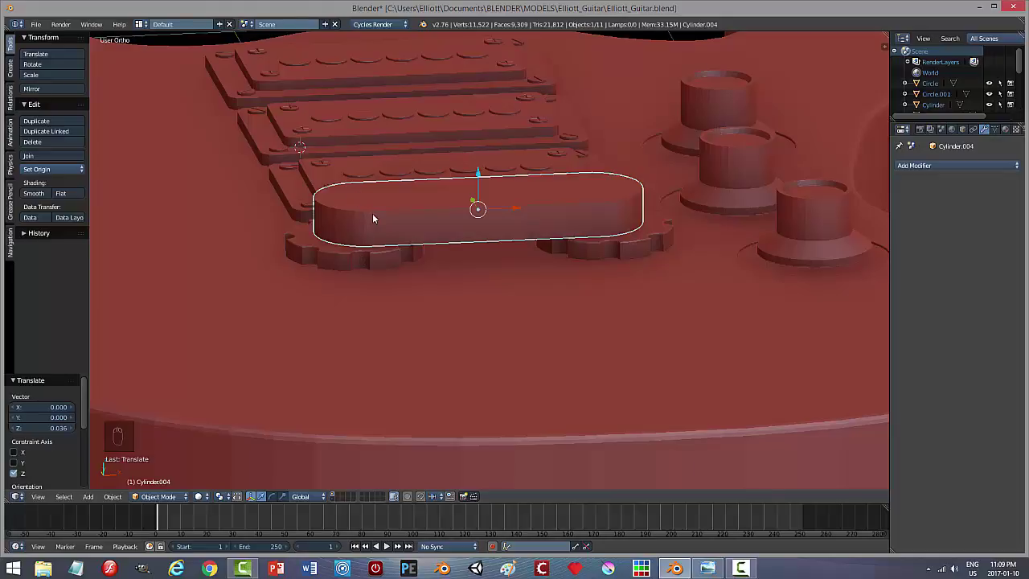
Step: Show the bridge in wireframe over the reference drawing and save the guitar file over its existing version
key("KP_7")
key("z")
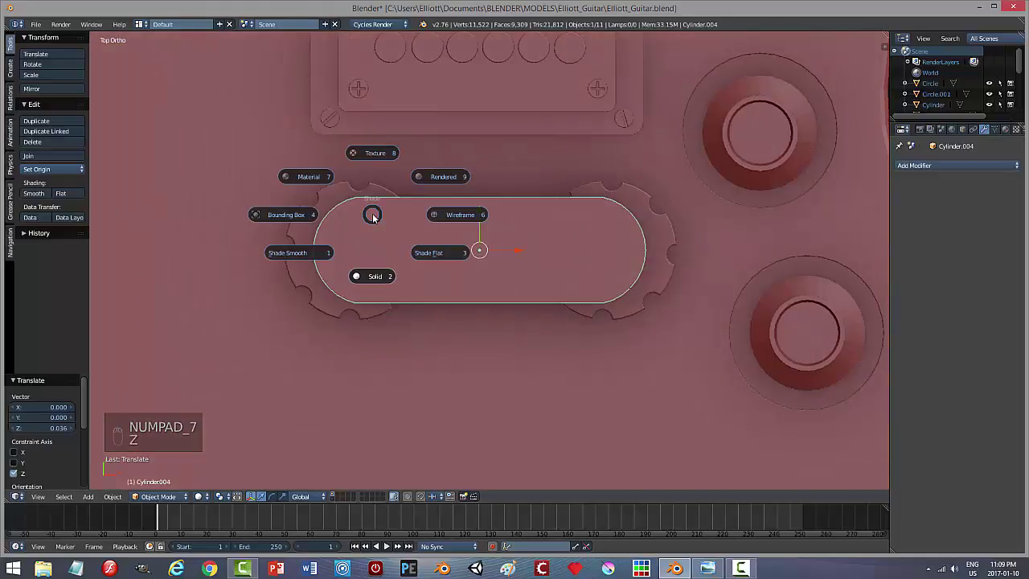
left_click(426, 215)
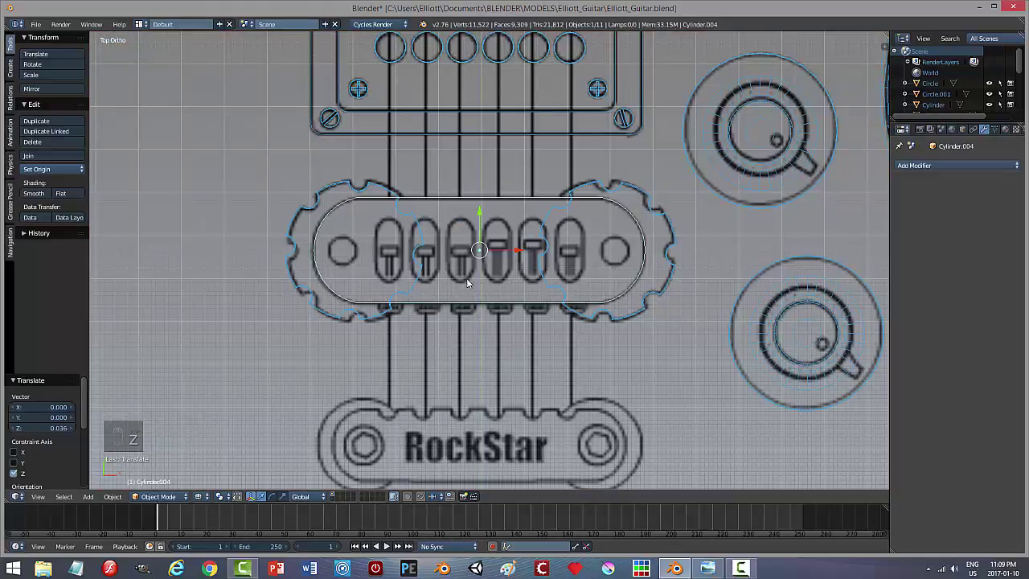
key("ctrl+s")
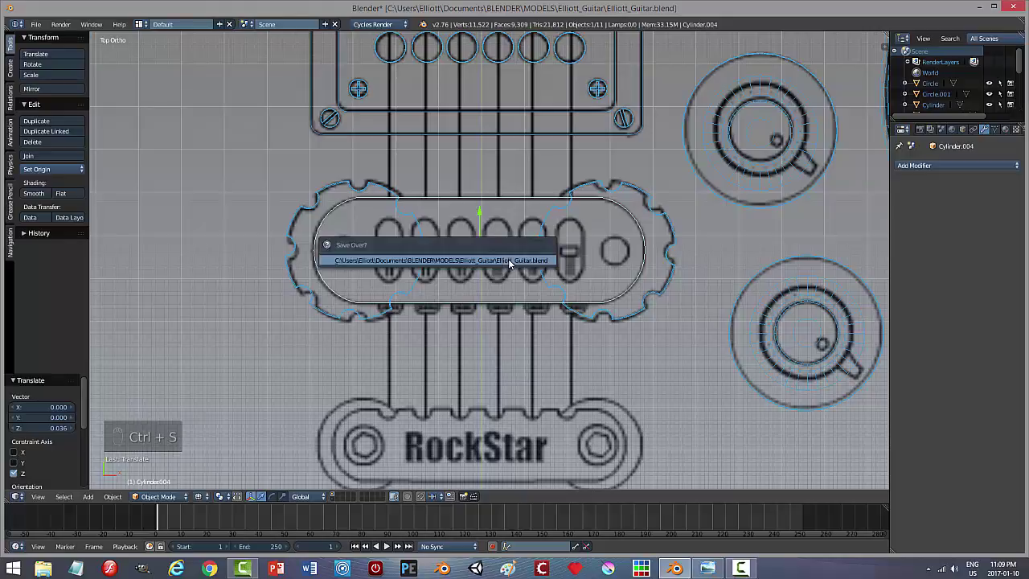
left_click(509, 262)
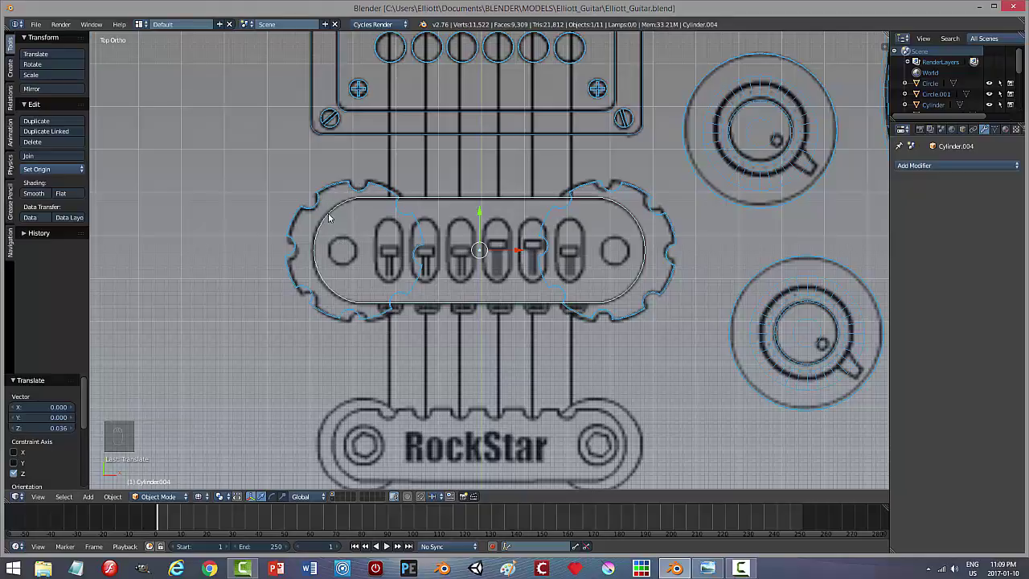
Step: Move the notched disc farthest from the knobs -0.025 along X to centre it on the drawing's small circle, and return to solid shading
right_click(384, 191)
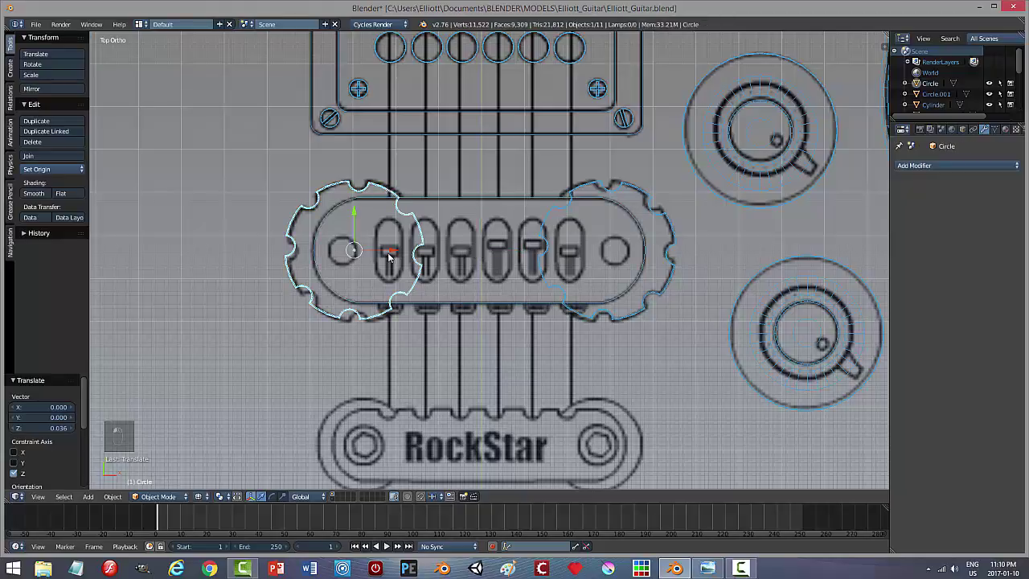
key("g")
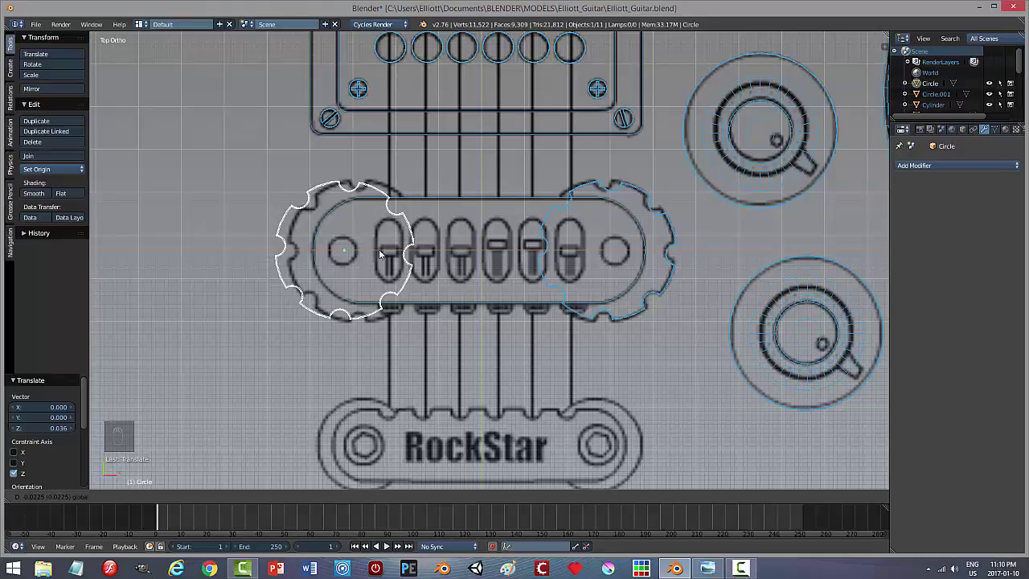
key("x")
left_click(378, 250)
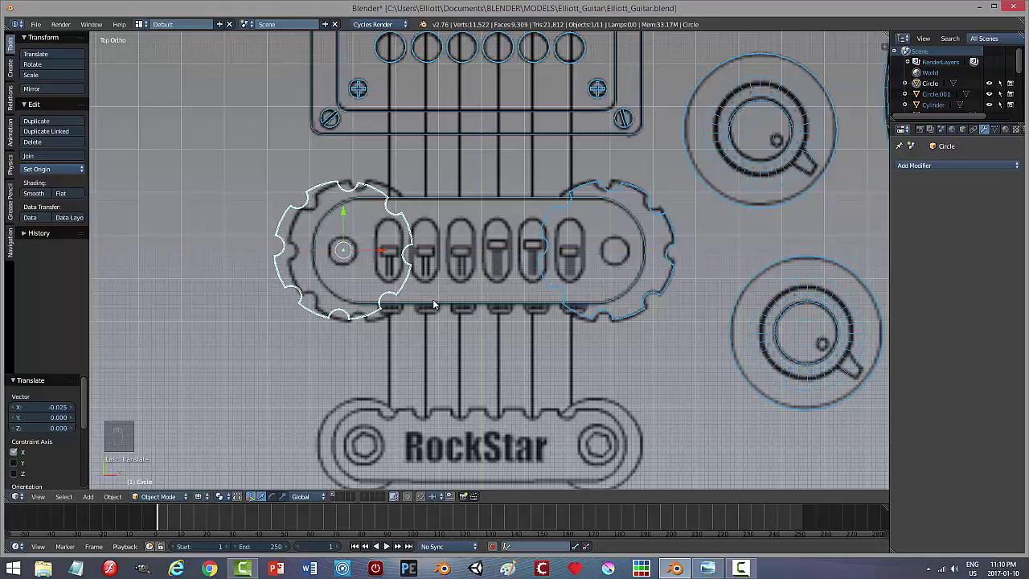
middle_click_drag(431, 368, 427, 284)
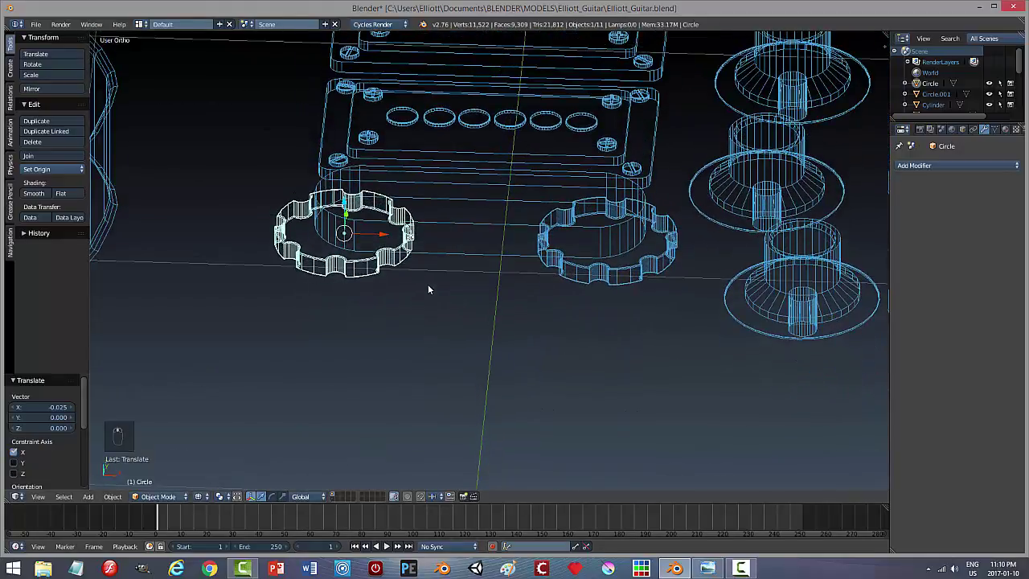
key("z")
left_click(430, 346)
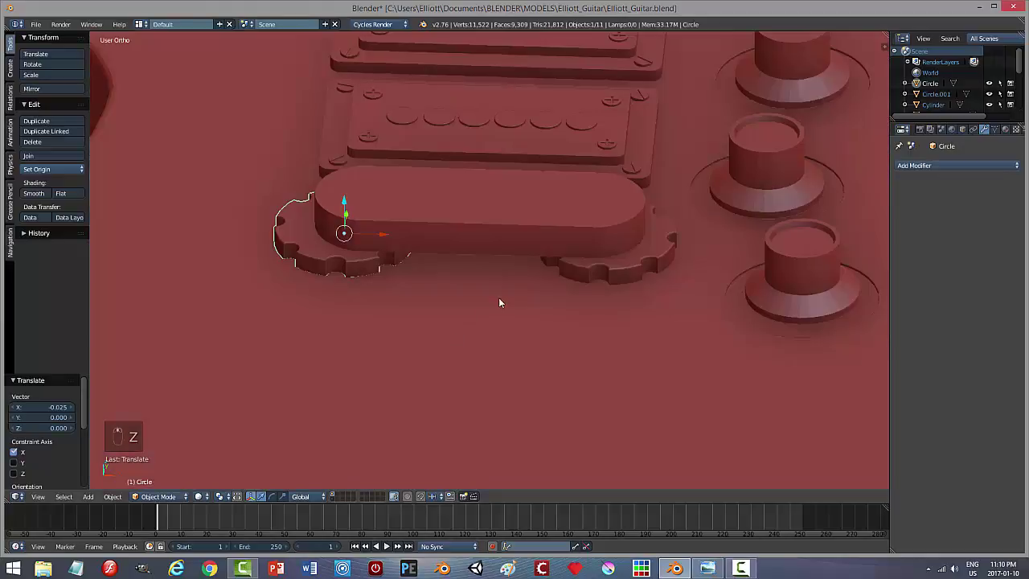
Step: Deselect everything and show the guitar from above in wireframe over the reference drawing
mouse_move(498, 297)
middle_mouse_down()
mouse_move(471, 328)
mouse_move(444, 279)
mouse_move(492, 260)
mouse_move(519, 294)
mouse_move(526, 340)
mouse_move(654, 291)
mouse_move(758, 279)
mouse_move(753, 299)
mouse_move(477, 295)
middle_mouse_up()
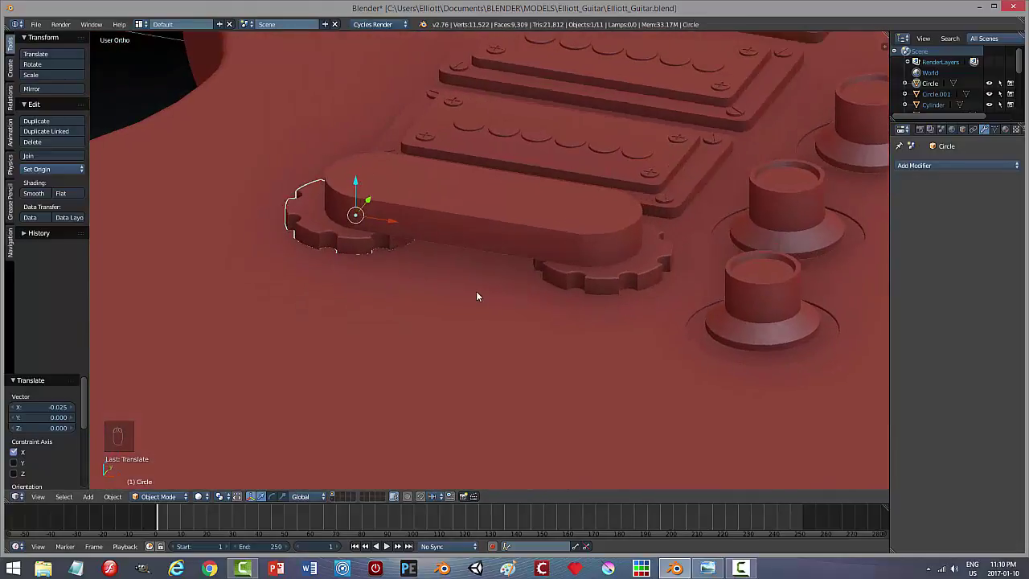
scroll(473, 295, "down", 5)
key("a")
scroll(498, 293, "up", 4)
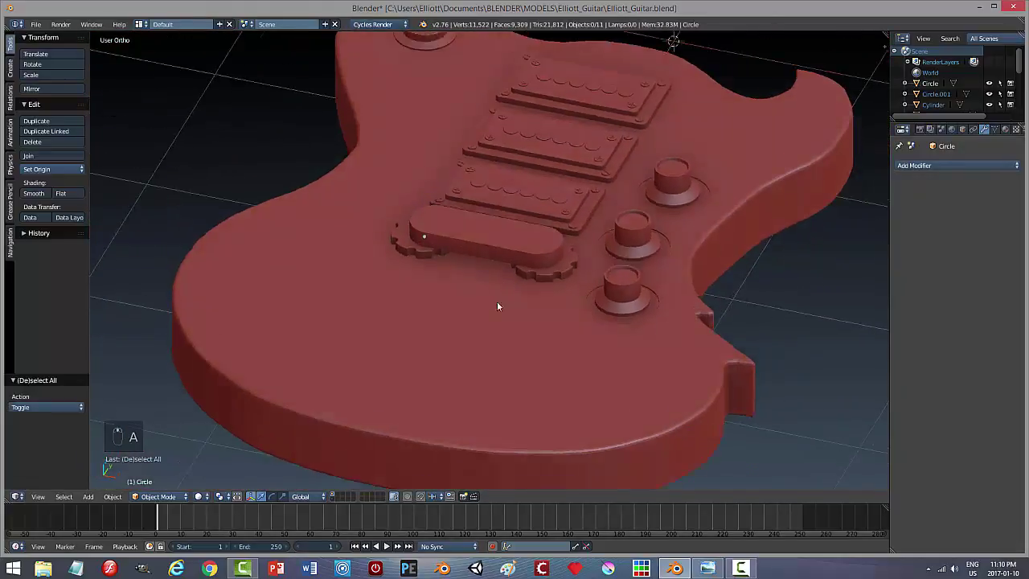
middle_click_drag(503, 338, 518, 295)
scroll(528, 283, "up", 3)
key("KP_7")
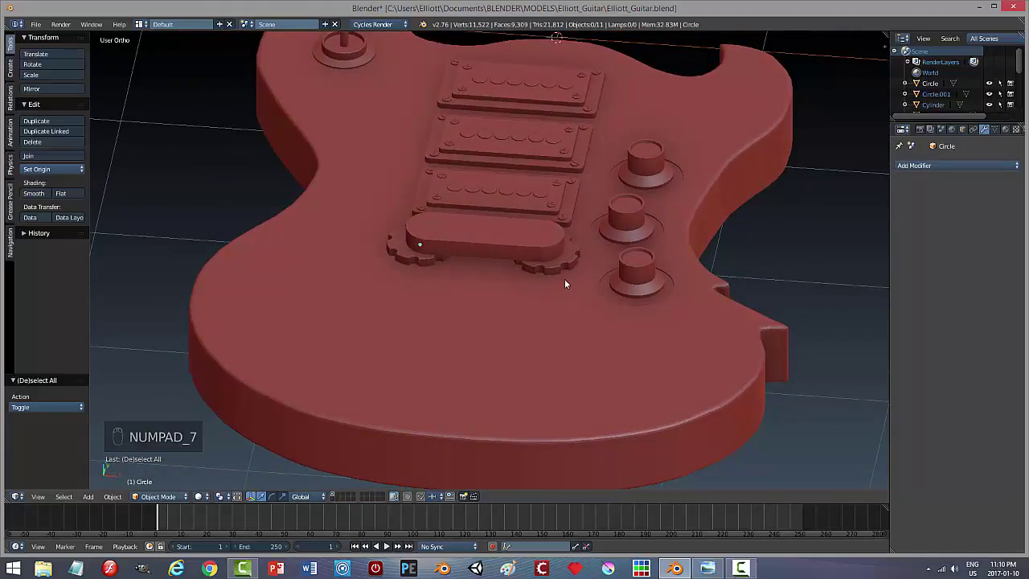
key("z")
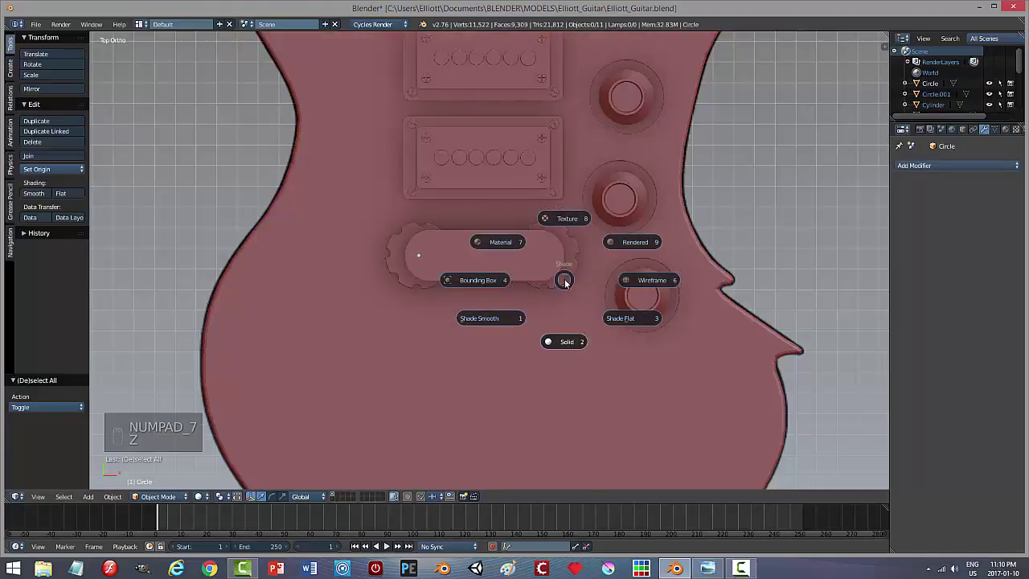
left_click(574, 268)
Step: Move the notched disc nearest the knobs 0.021 along X to centre it on the drawing's small circle, and return to solid shading with nothing selected
right_click(575, 259)
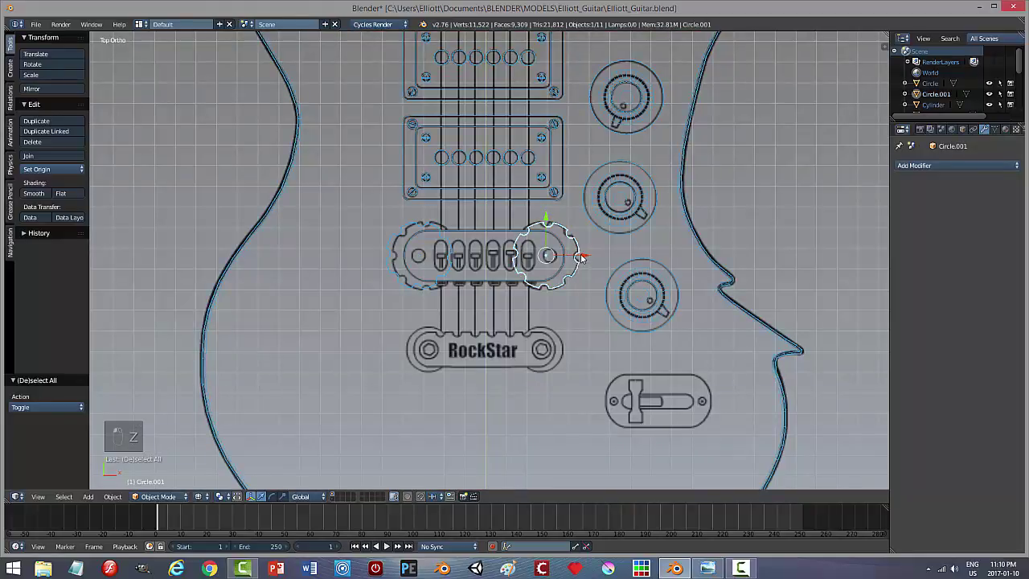
key("g")
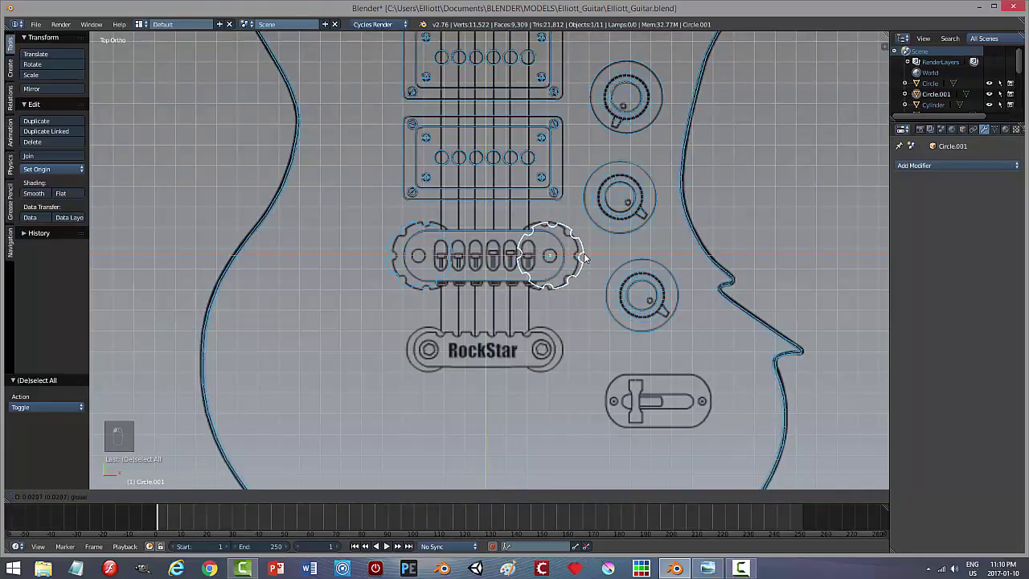
left_click(585, 257)
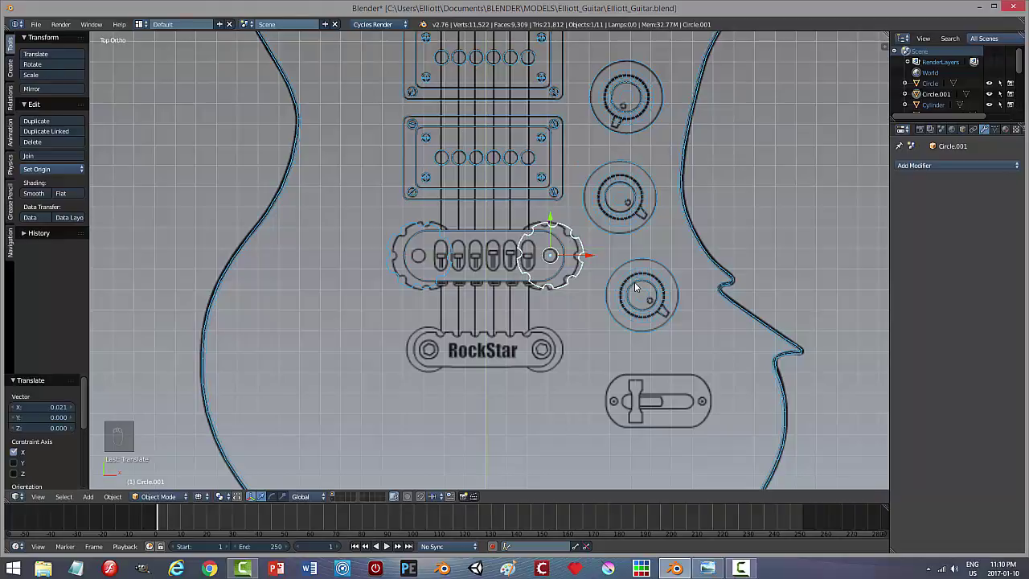
key("z")
left_click(634, 352)
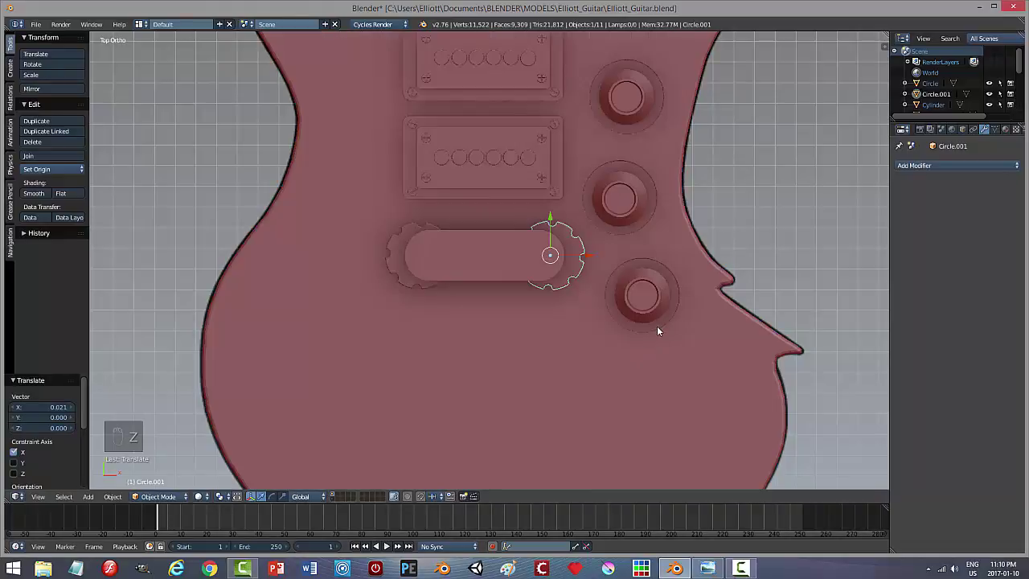
key("a")
middle_click_drag(666, 345, 631, 304)
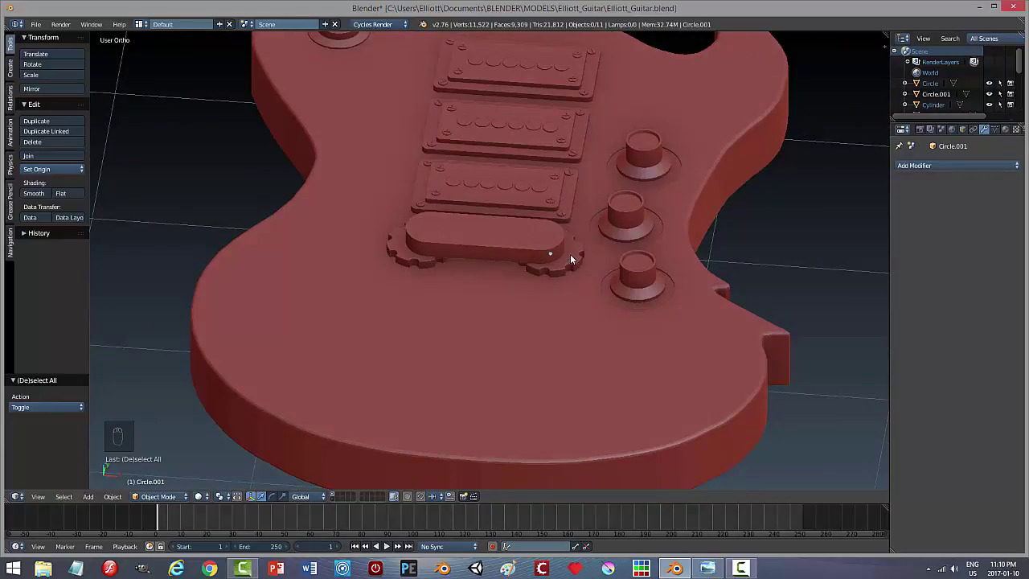
key("Tab")
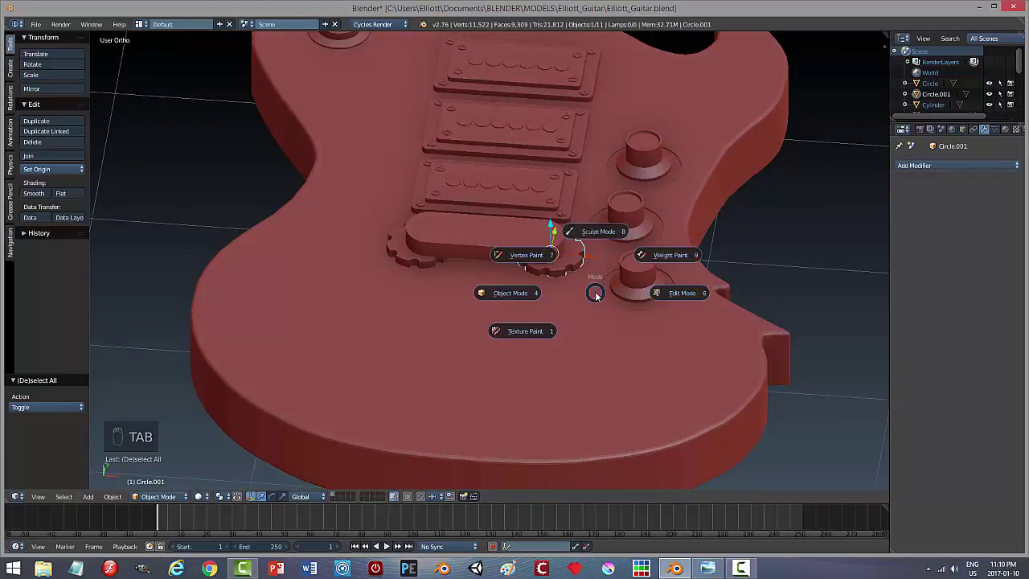
left_click(683, 293)
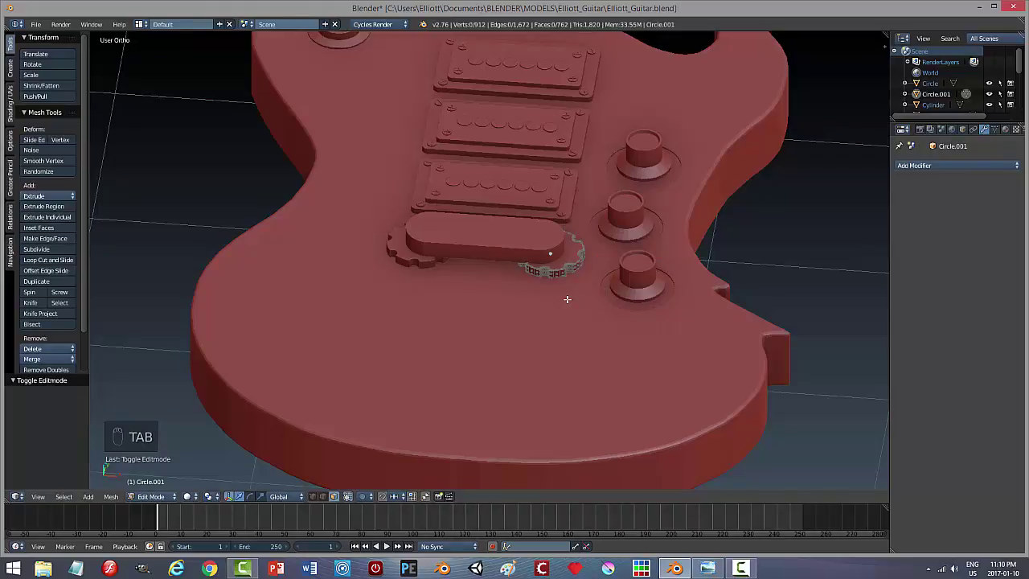
key("z")
left_click(649, 298)
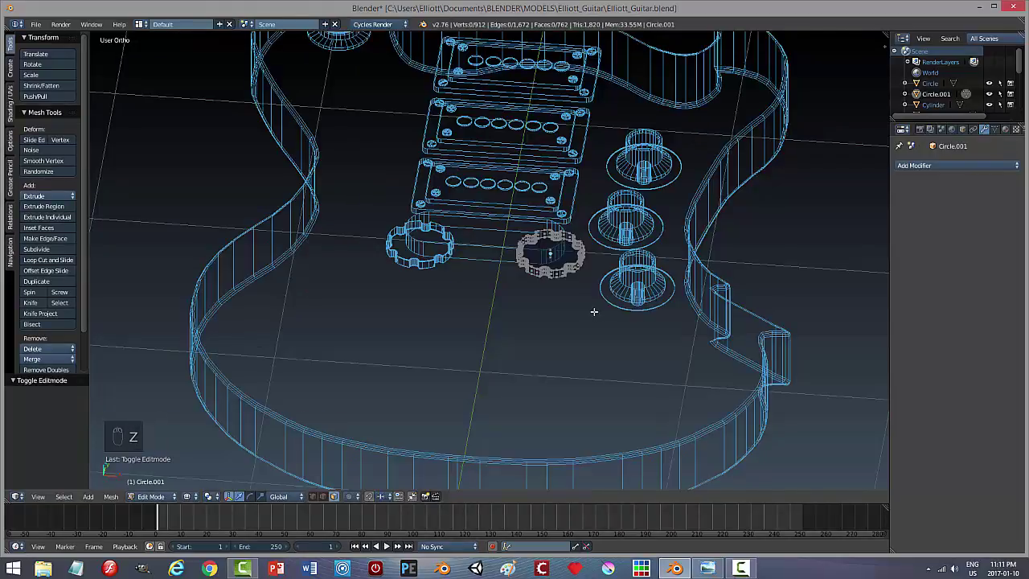
scroll(594, 312, "up", 1)
middle_click_drag(592, 303, 587, 330)
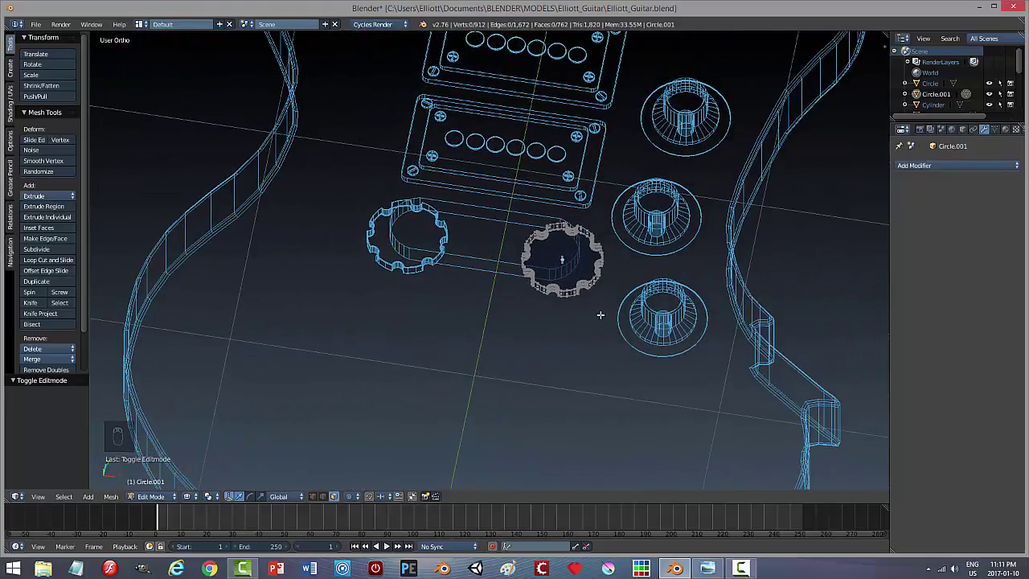
key("z")
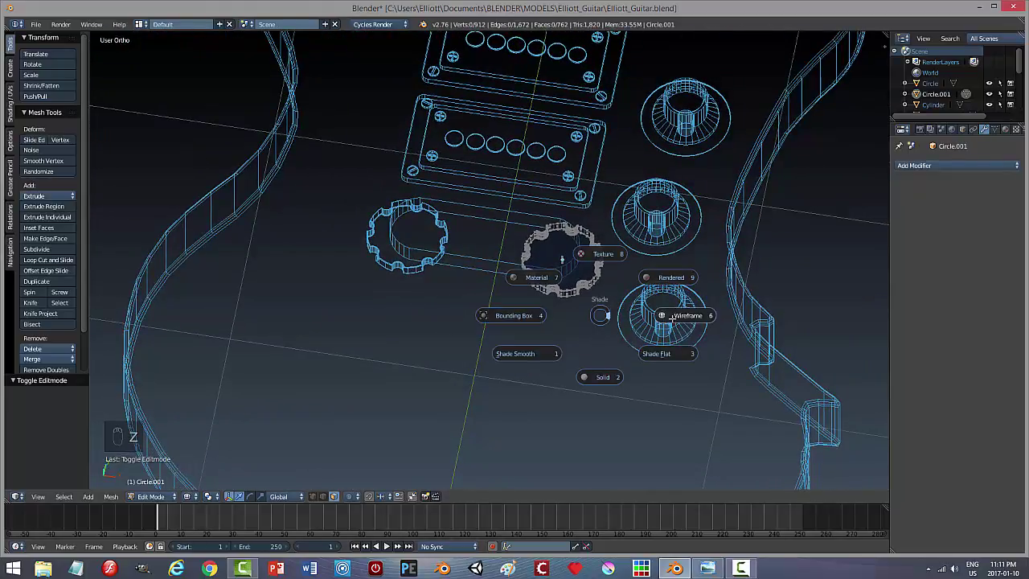
left_click(603, 376)
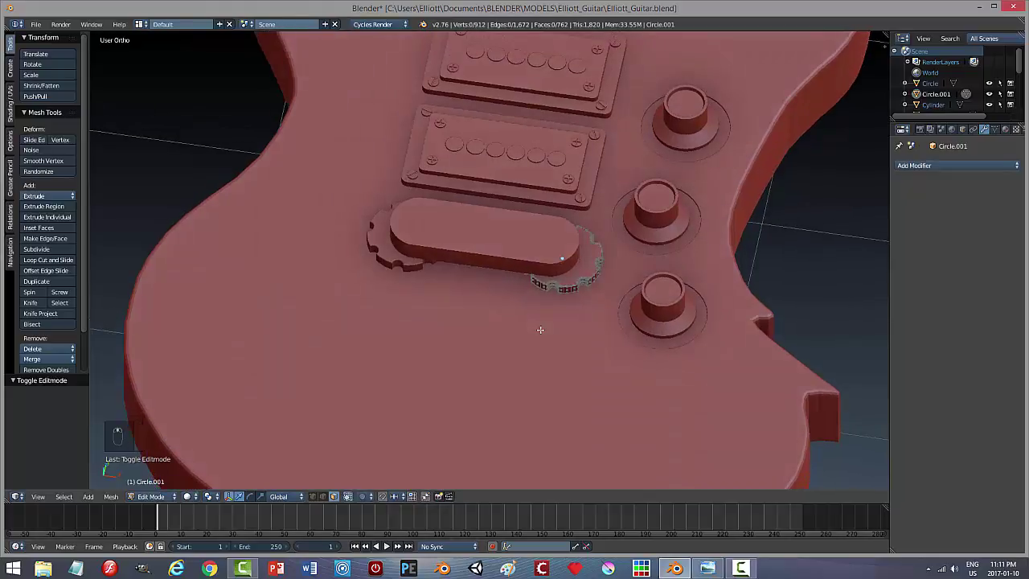
key("Tab")
left_click(480, 331)
Step: Hide the rounded plate and snap the 3D cursor to the notched disc nearest the knobs
right_click(494, 242)
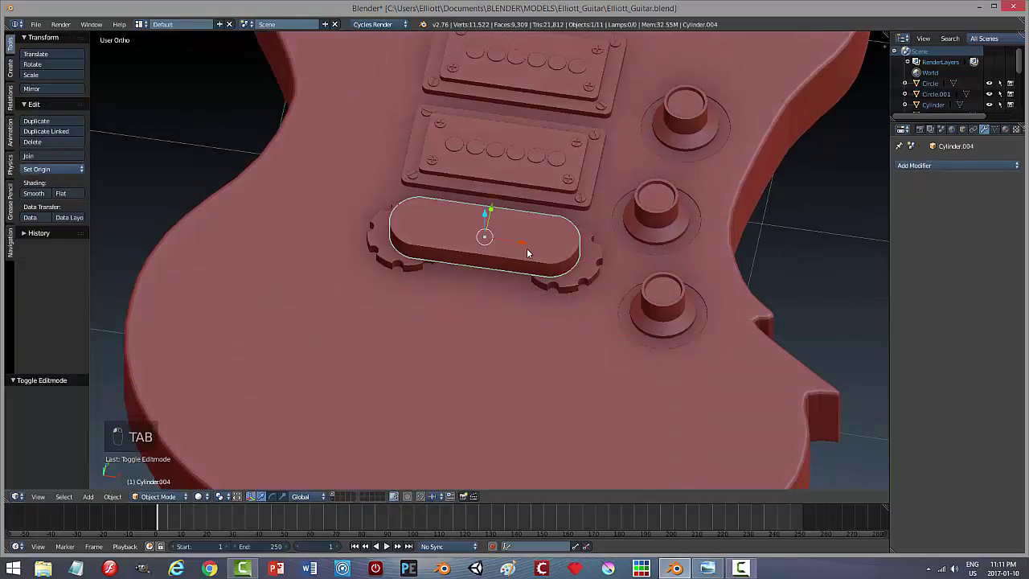
key("h")
right_click(573, 256)
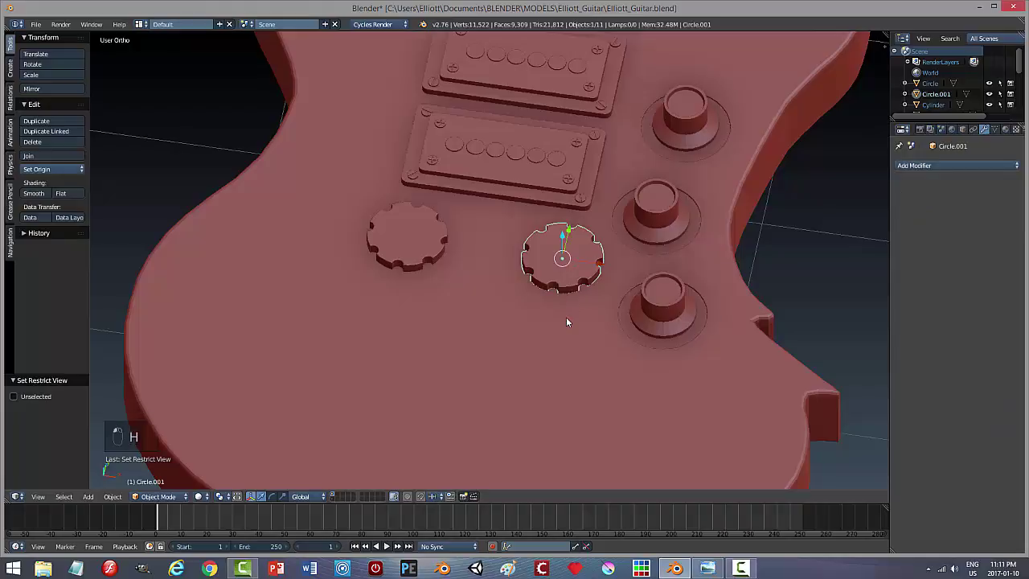
mouse_move(566, 318)
middle_mouse_down()
mouse_move(594, 306)
mouse_move(523, 309)
mouse_move(521, 357)
mouse_move(547, 322)
middle_mouse_up()
key("shift+s")
left_click(581, 296)
Step: Add a 32-vertex cylinder at the 3D cursor and scale it by about -0.042 on all axes
key("shift+a")
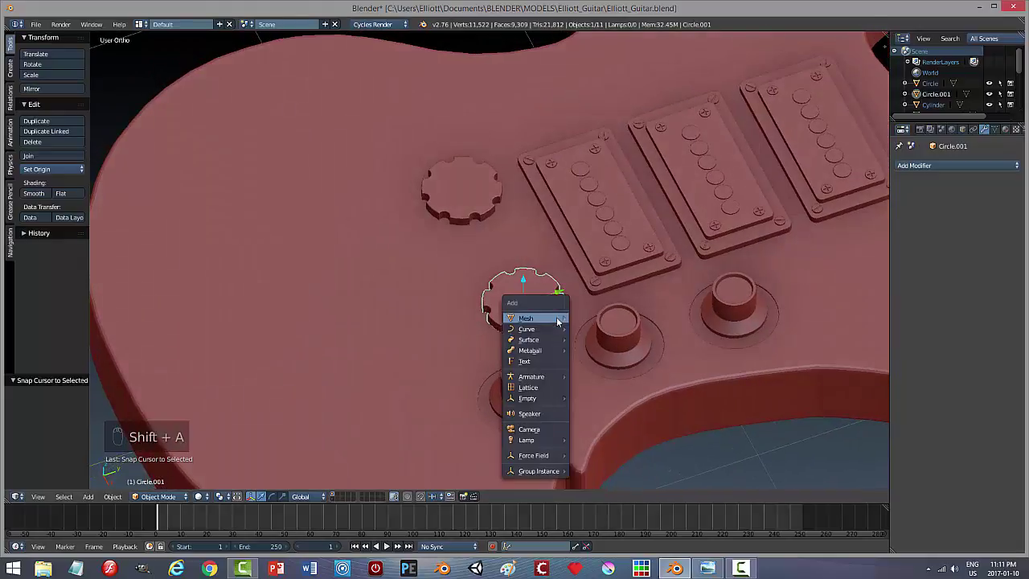
mouse_move(557, 320)
left_click(606, 373)
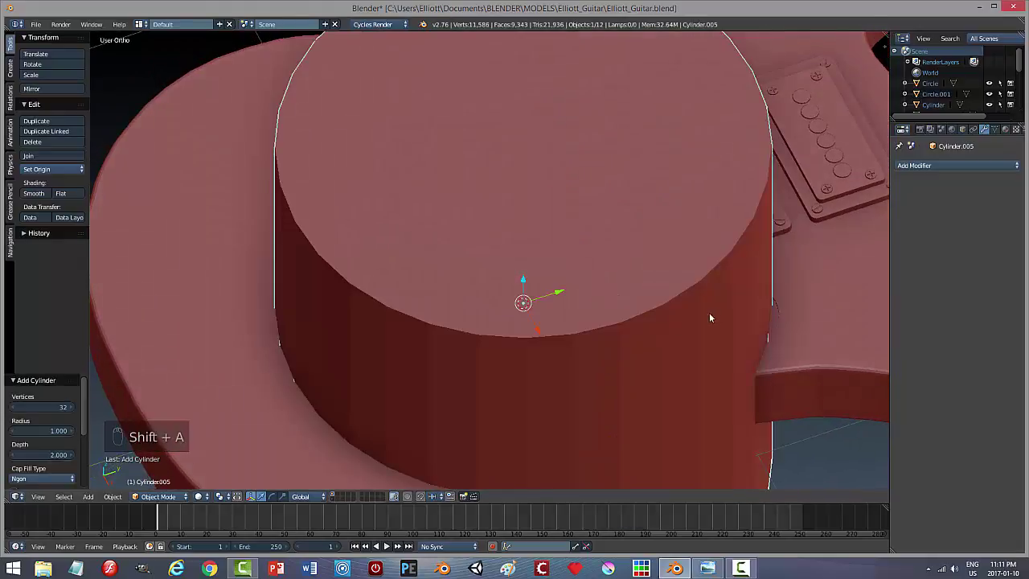
key("s")
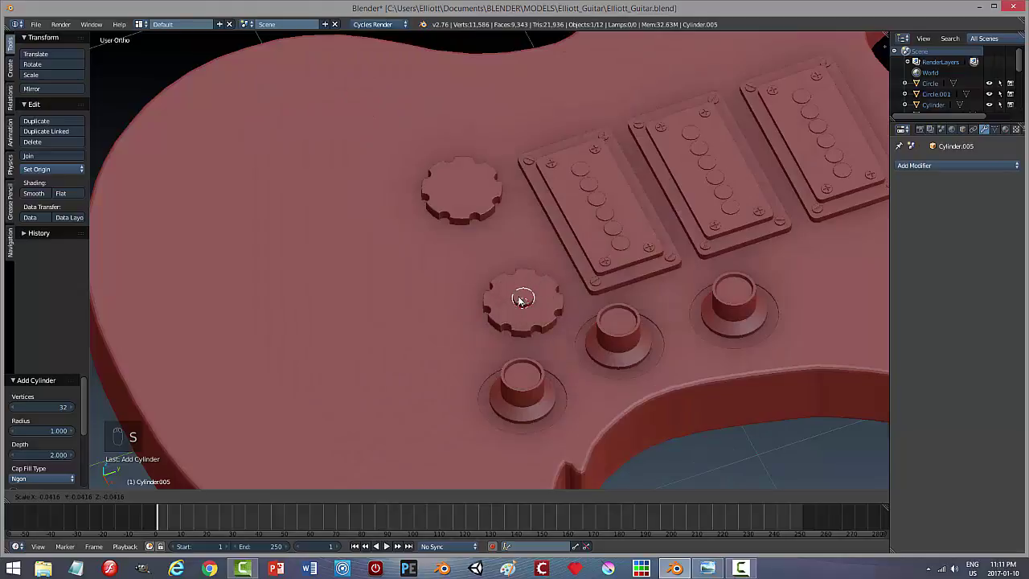
left_click(523, 295)
Step: Raise the small cylinder along Z in two moves, the first 0.253, until it is well clear of the guitar body
middle_click_drag(524, 292, 525, 271)
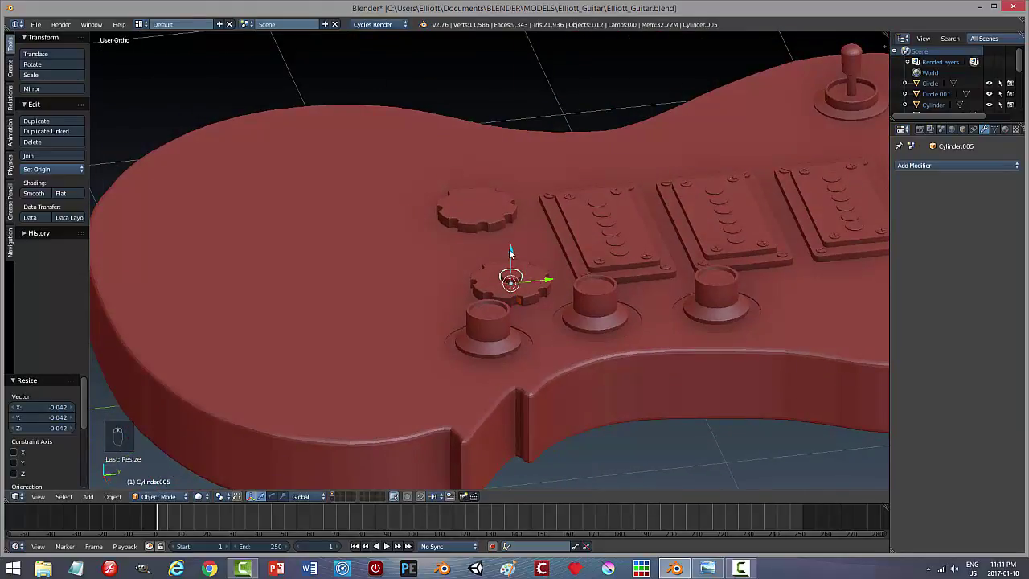
left_click_drag(510, 252, 518, 218)
middle_click_drag(518, 218, 513, 182)
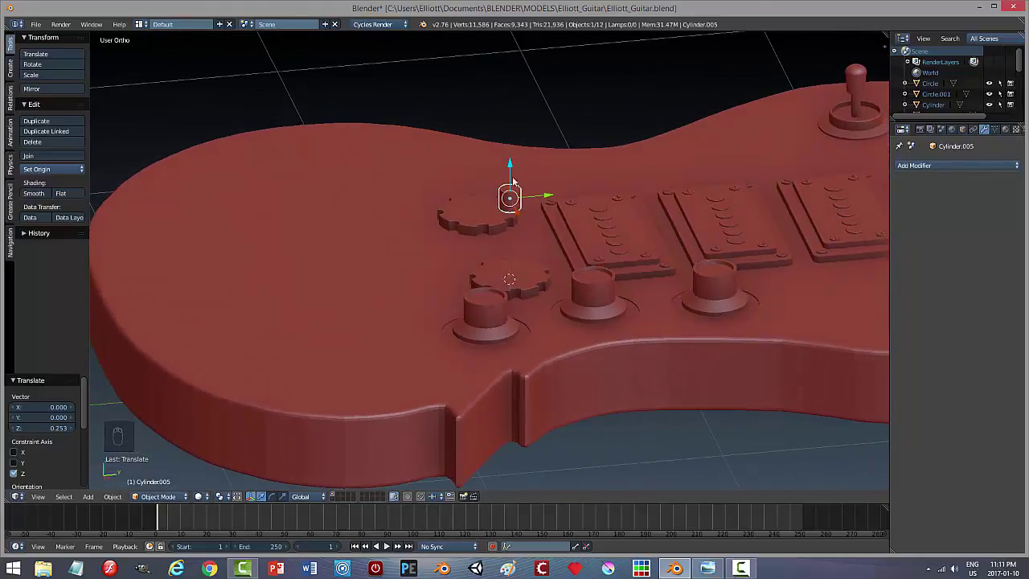
left_click_drag(508, 168, 503, 80)
middle_click_drag(549, 203, 505, 163)
Step: Enter Edit Mode on the small cylinder and select only its bottom face
key("Tab")
left_click(617, 165)
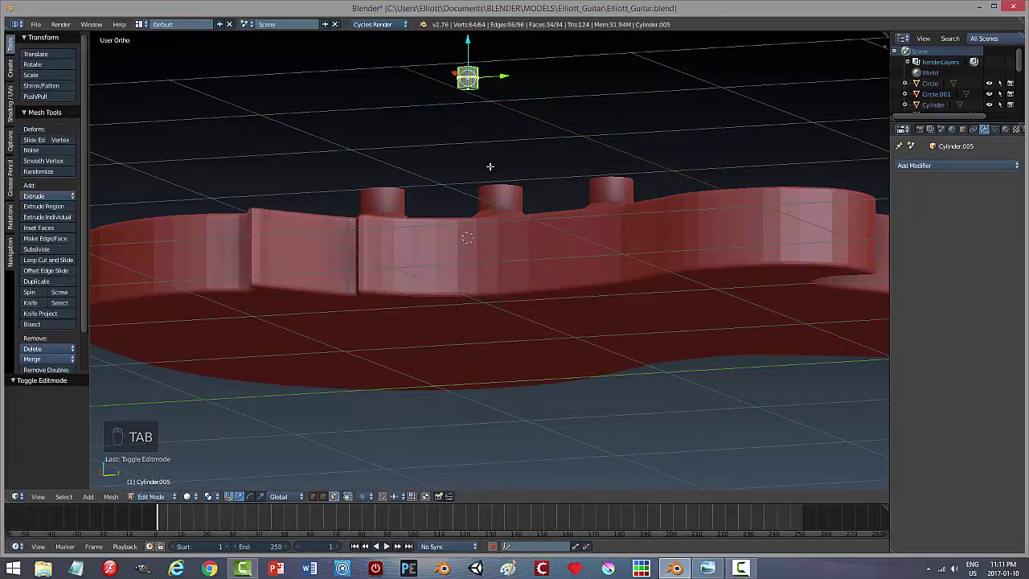
scroll(474, 153, "up", 3)
scroll(475, 154, "up", 1)
middle_click_drag(485, 69, 507, 354, "shift")
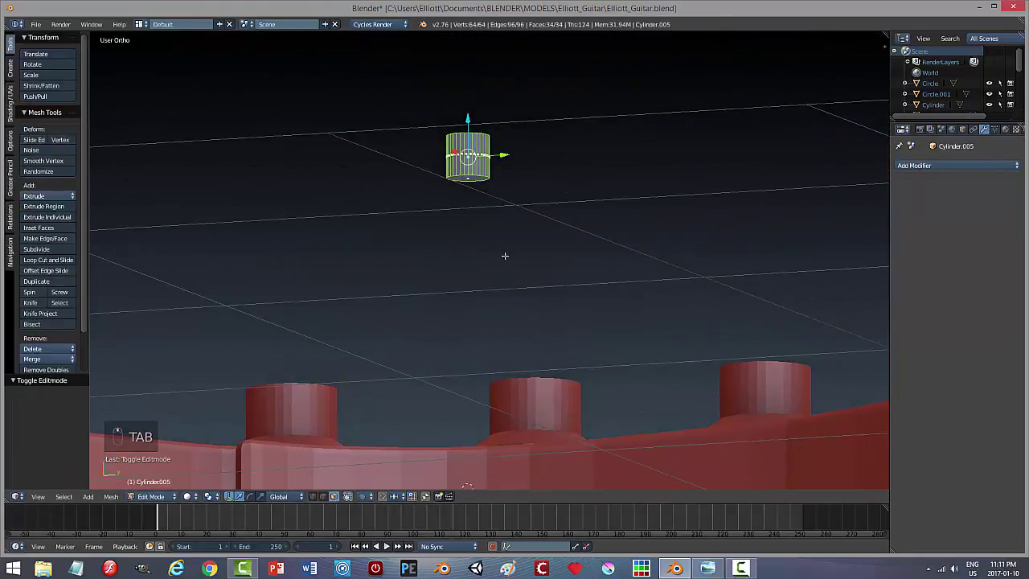
key("a")
key("a")
right_click(468, 177)
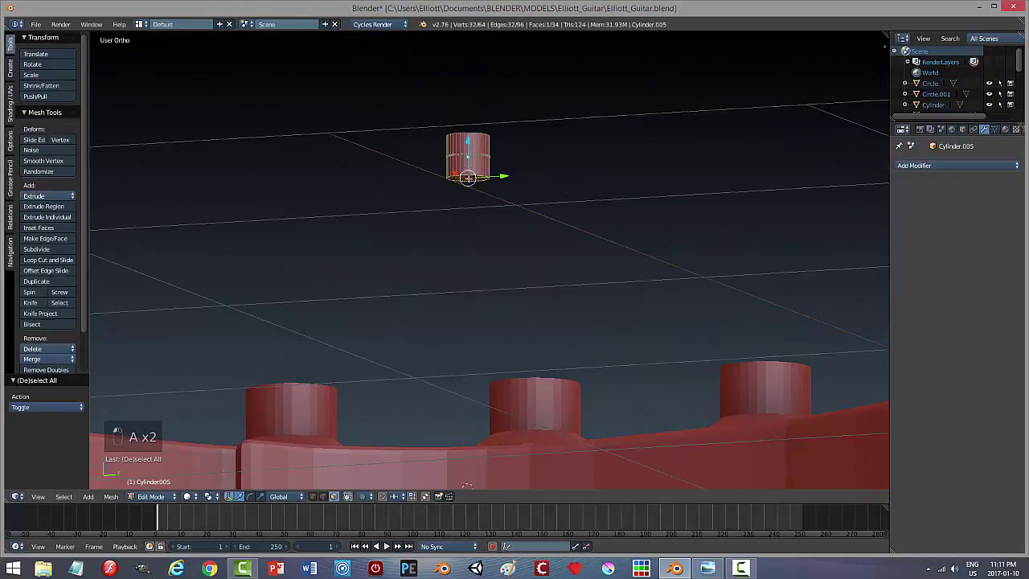
key("x")
left_click(529, 194)
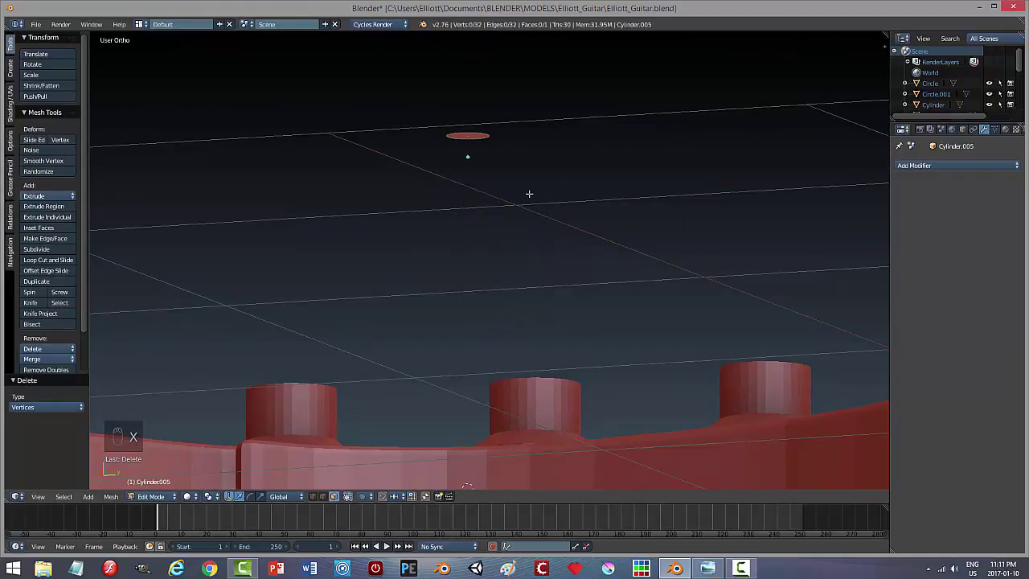
key("ctrl+z")
Step: Delete the cylinder's bottom face with the Faces option and return to Object Mode
key("x")
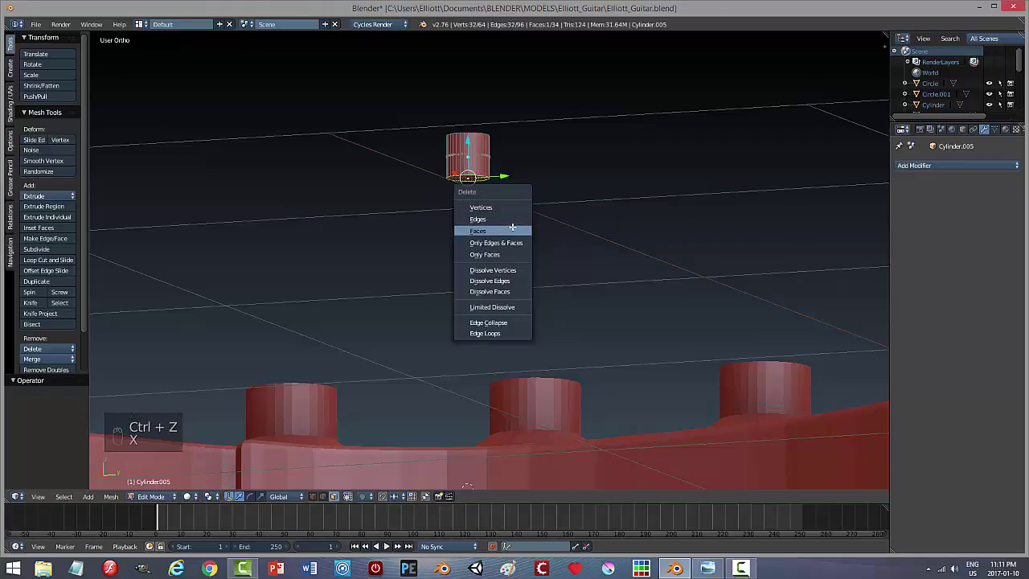
left_click(509, 225)
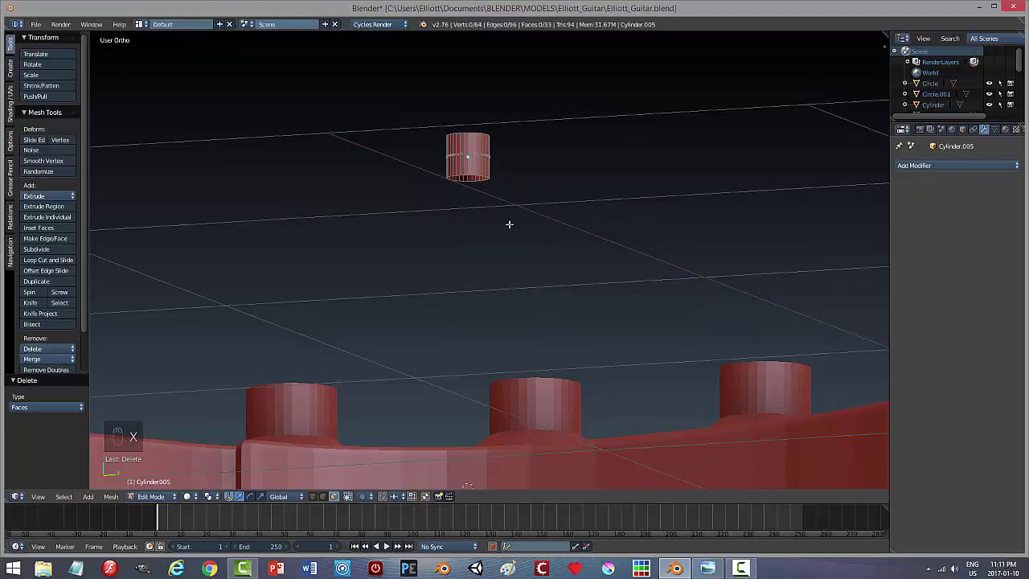
key("Tab")
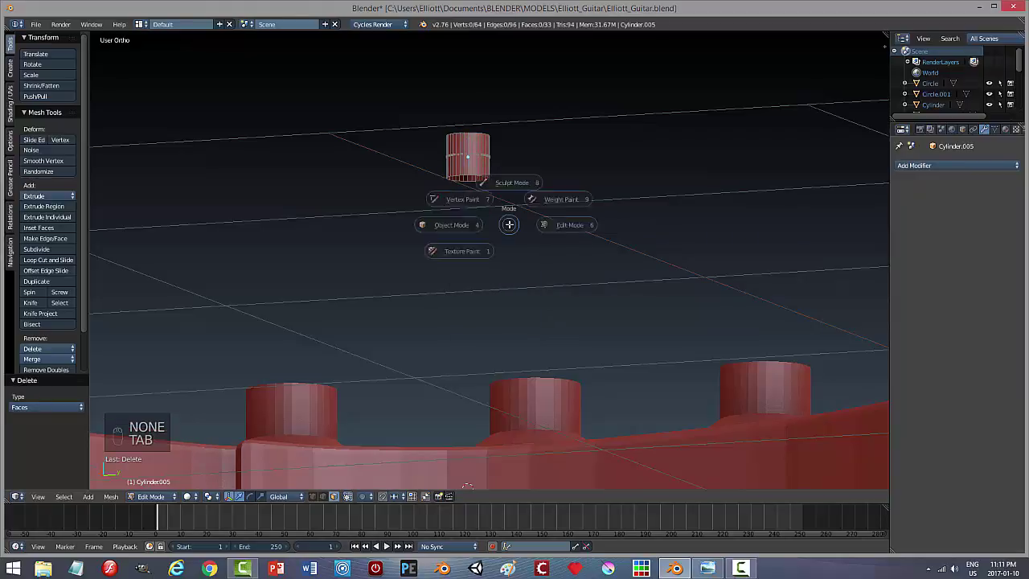
left_click(436, 225)
Step: Move the small cylinder -0.592 along Z so it sits on the notched disc nearest the knobs
middle_click_drag(500, 226, 509, 266)
scroll(510, 265, "down", 4)
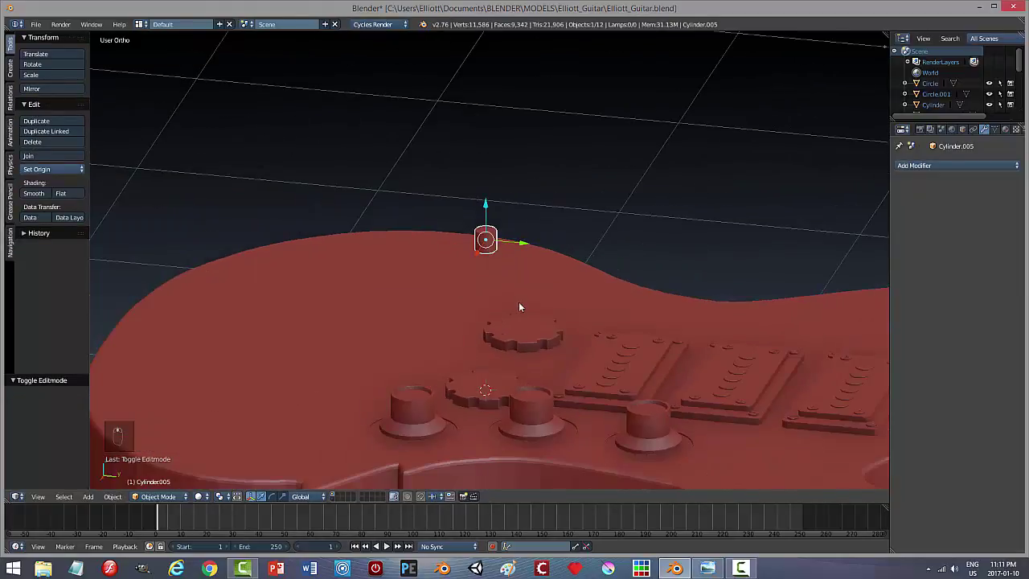
middle_click_drag(518, 302, 528, 319)
left_click_drag(493, 214, 514, 340)
middle_click_drag(515, 340, 659, 331)
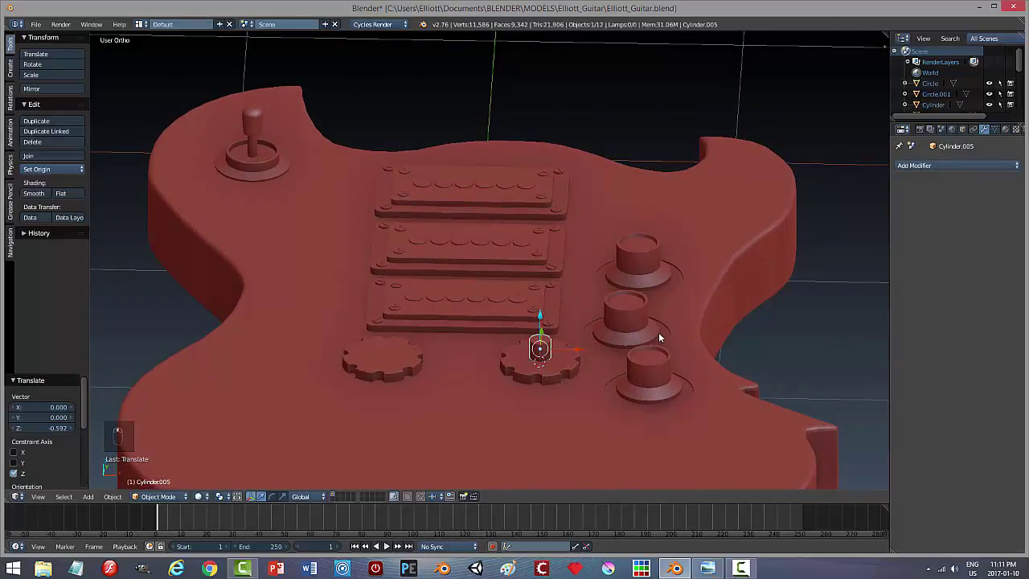
Step: Deselect everything, unhide the rounded plate and display the bridge parts in wireframe
key("a")
key("alt+h")
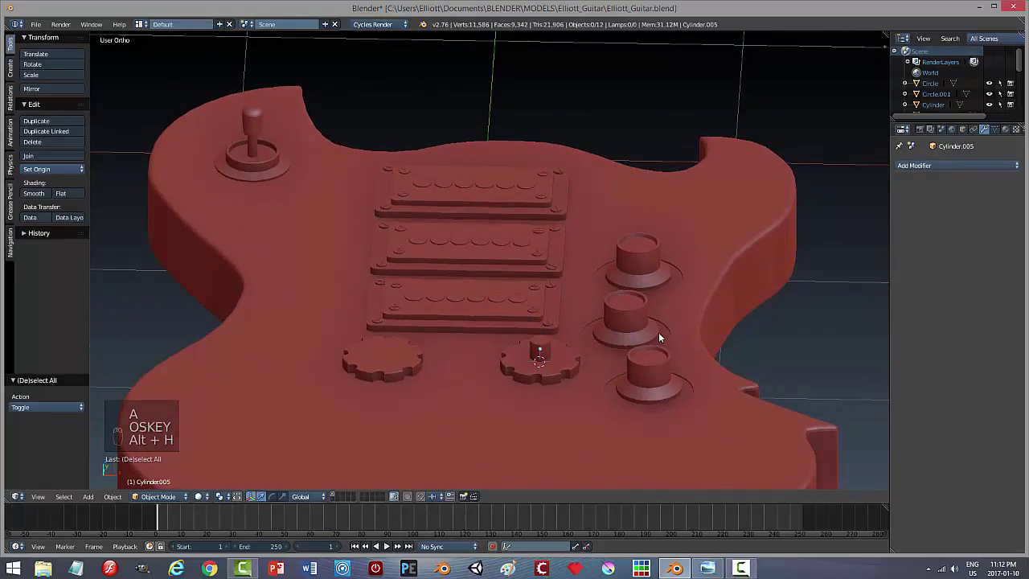
key("alt+h")
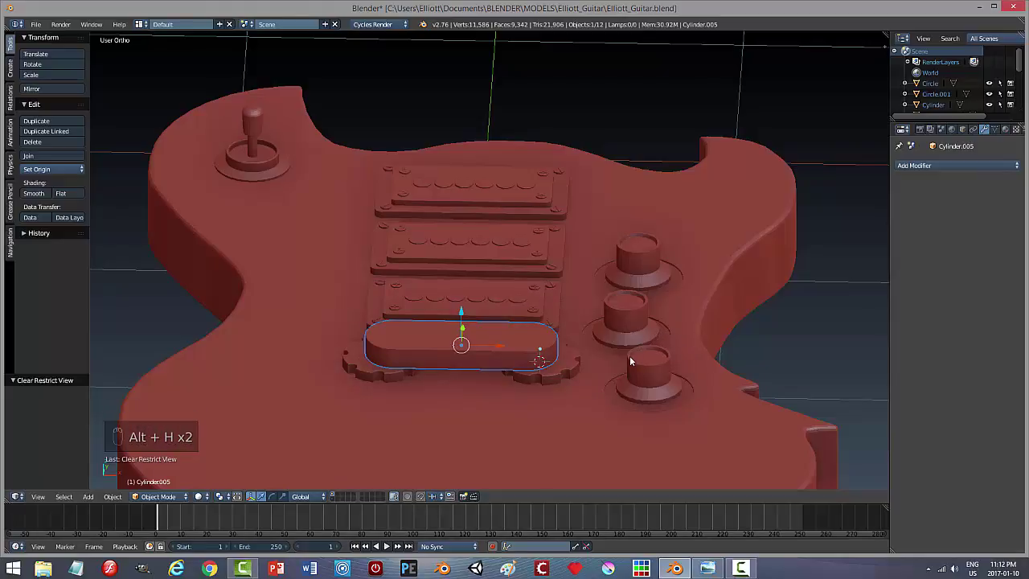
key("z")
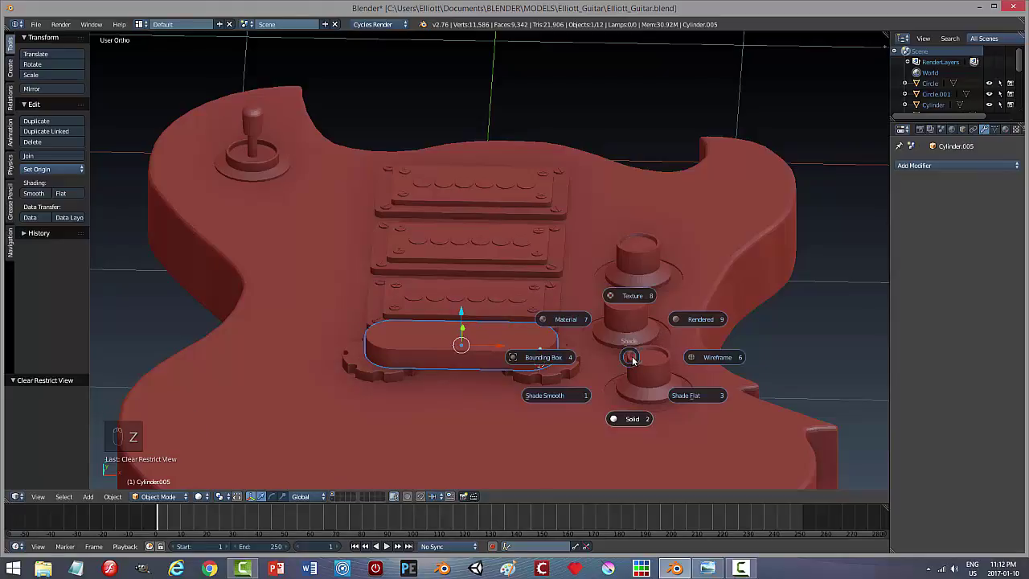
left_click(711, 357)
middle_click_drag(579, 391, 530, 364)
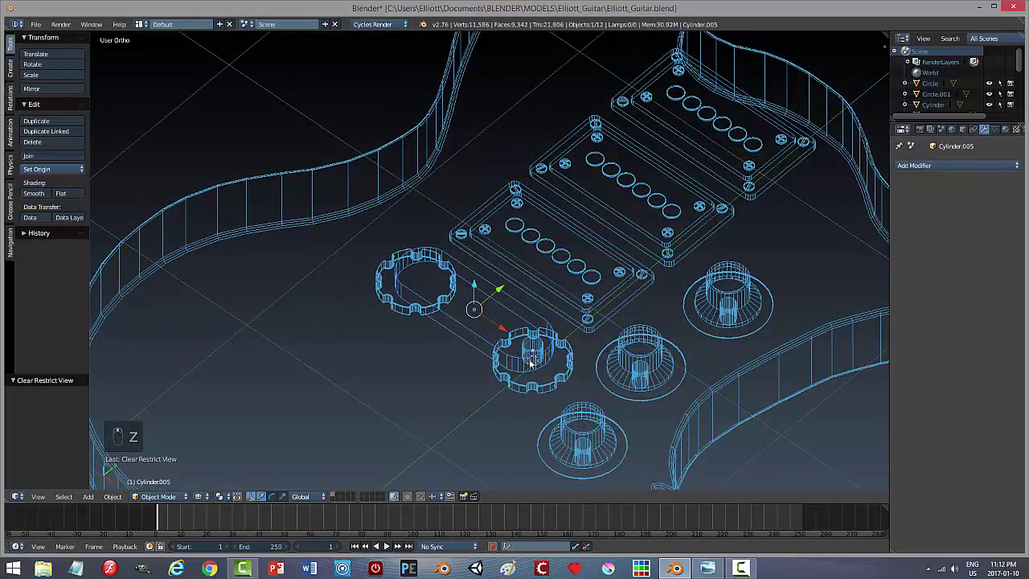
Step: Select the small cylinder on the notched disc nearest the knobs and switch it to Edit Mode
right_click(547, 360)
scroll(554, 375, "up", 4)
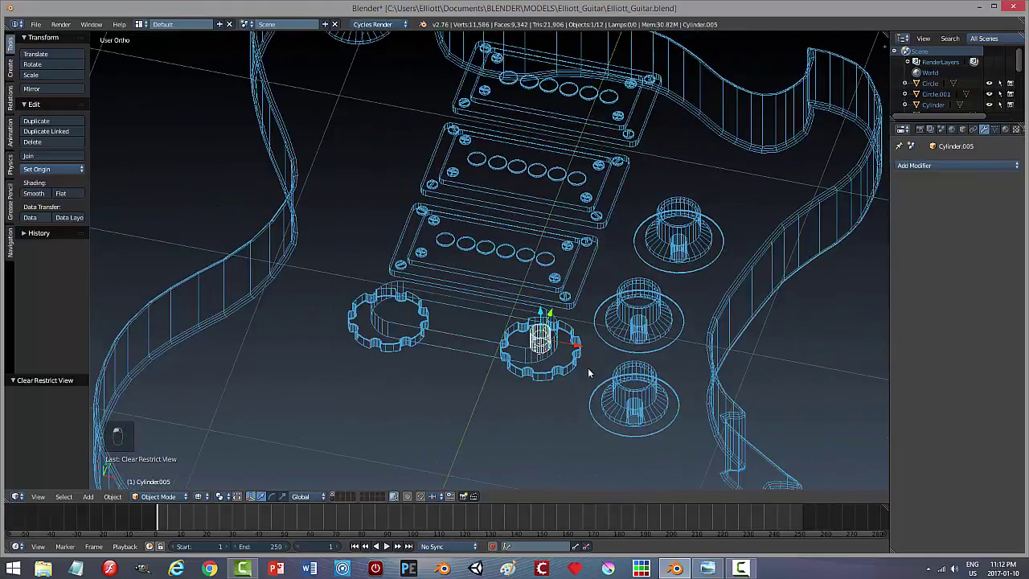
key("ctrl+Tab")
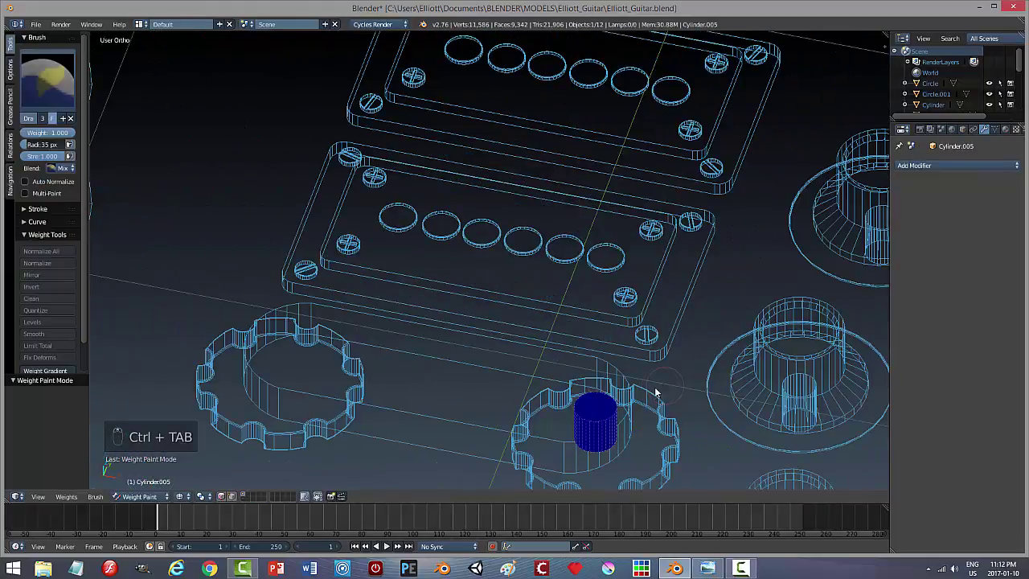
left_click(148, 496)
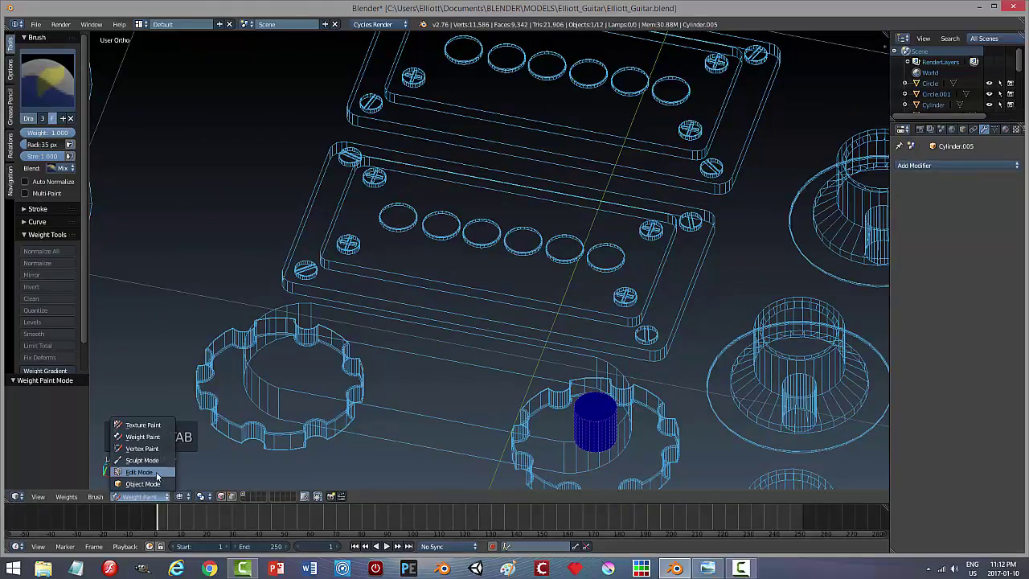
left_click(138, 472)
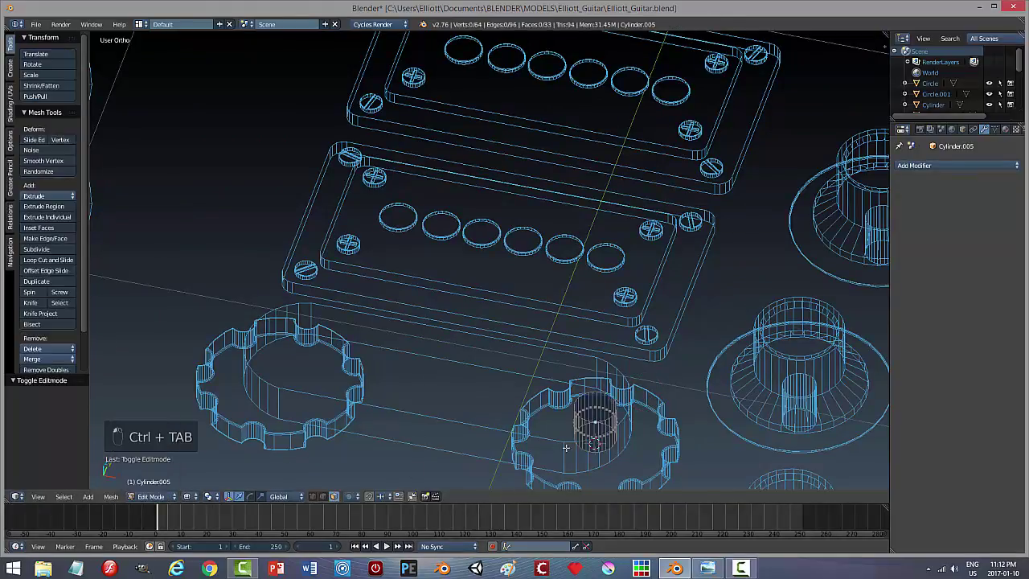
Step: In edge selection mode, select the edge loop around the cylinder's top and raise it 0.072 along Z
right_click(600, 411)
scroll(633, 438, "down", 4)
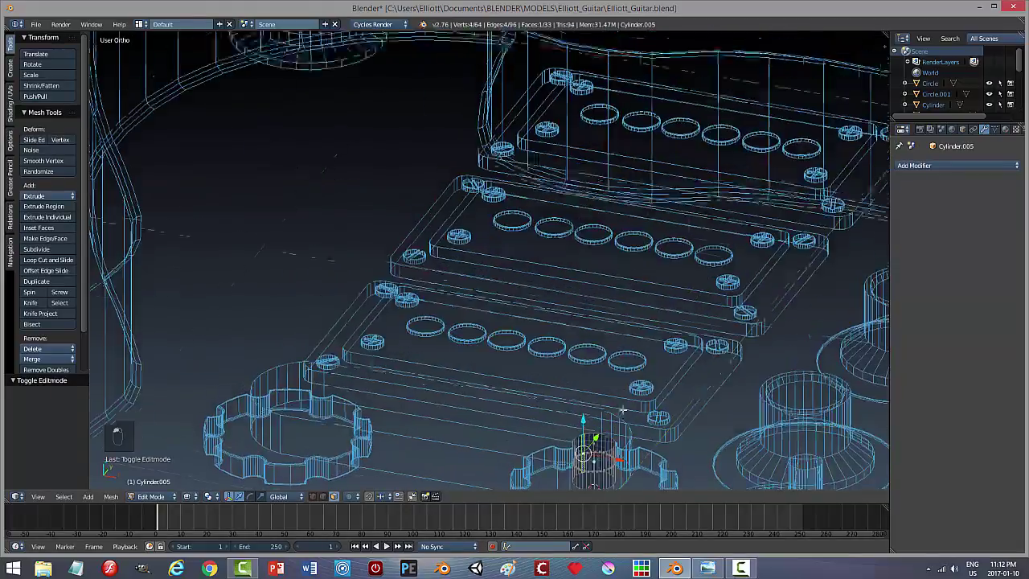
left_click(596, 452)
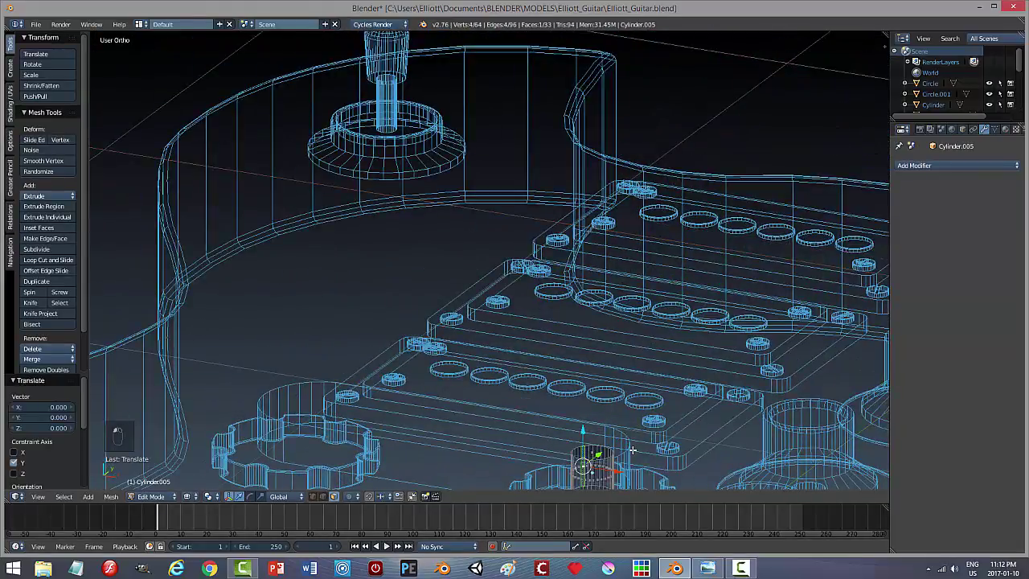
key("a")
key("ctrl+Tab")
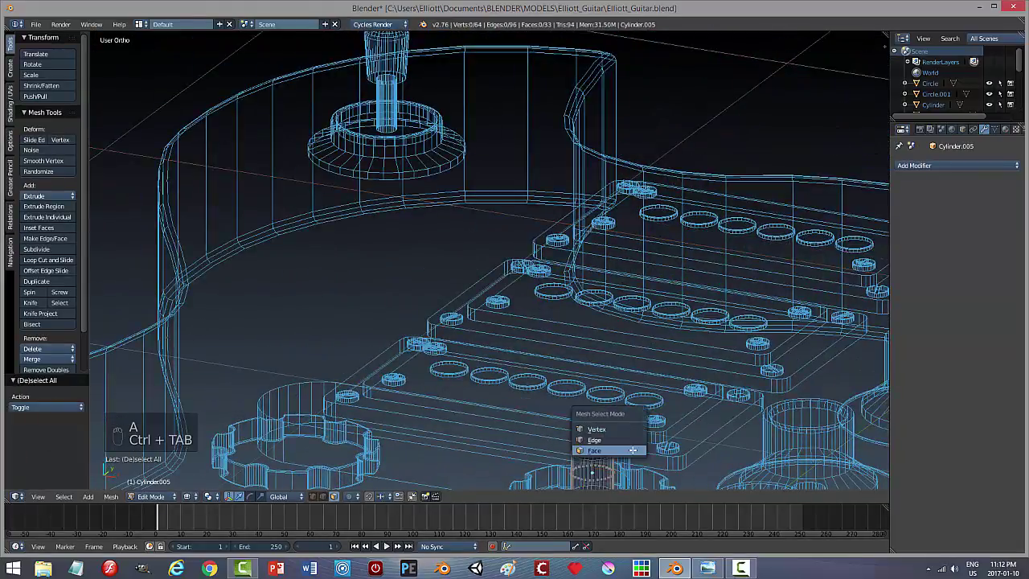
left_click(605, 441)
right_click(602, 458)
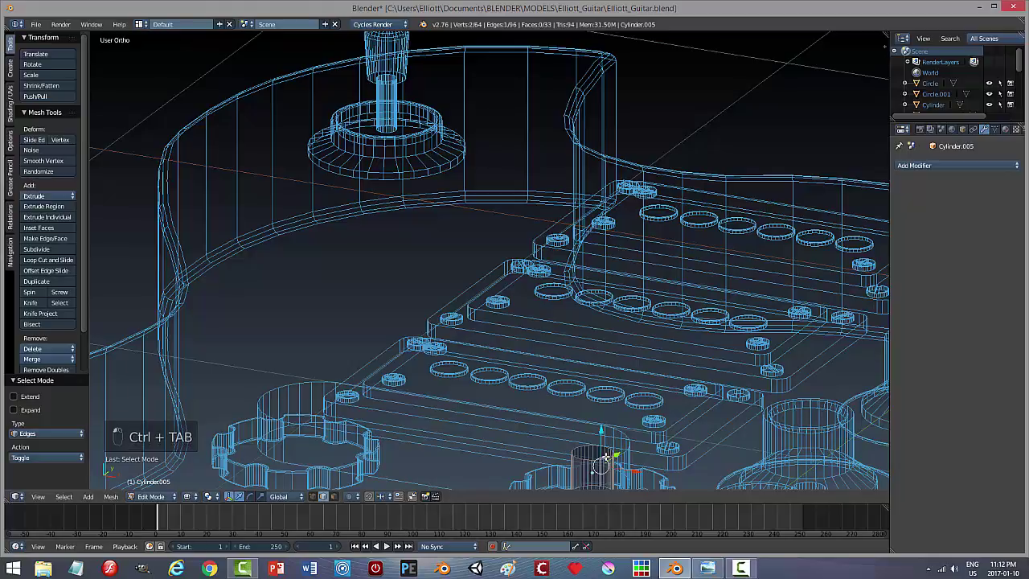
right_click(589, 458)
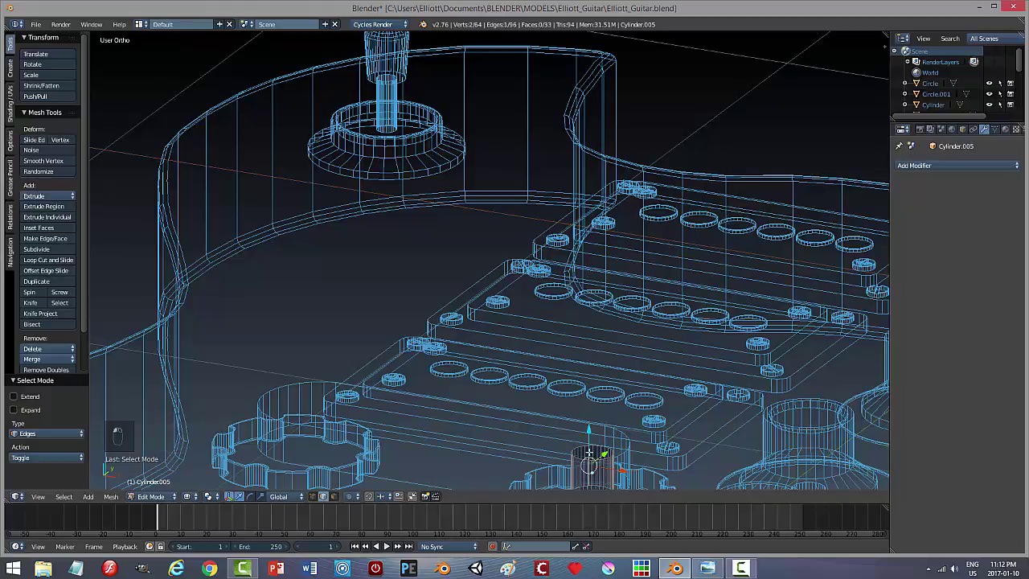
right_click(592, 446, "alt")
left_click_drag(594, 419, 594, 385)
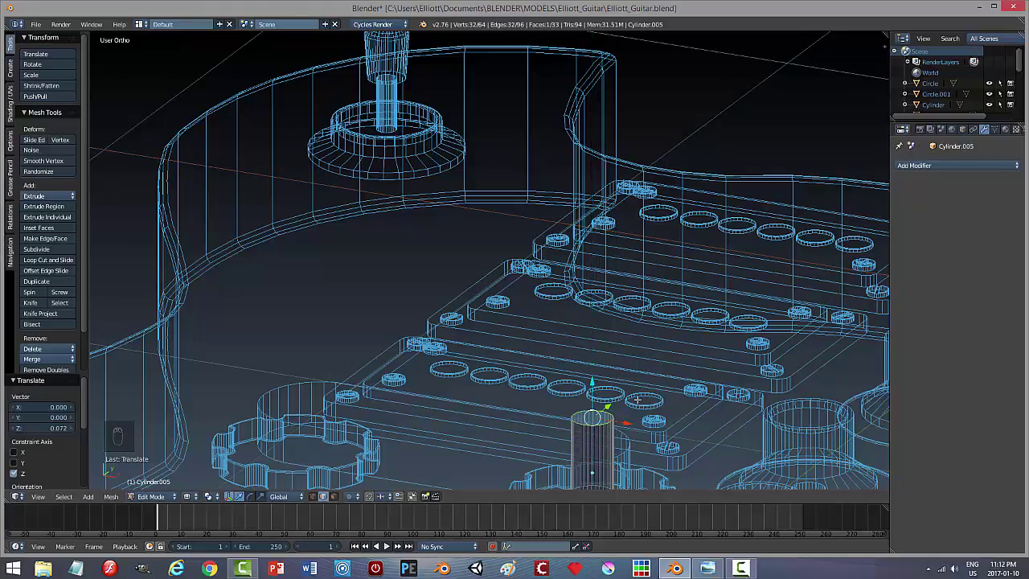
Step: Switch to solid shading and move the cylinder's top edge loop -0.051 along Z, leaving it slightly above the rounded plate
key("z")
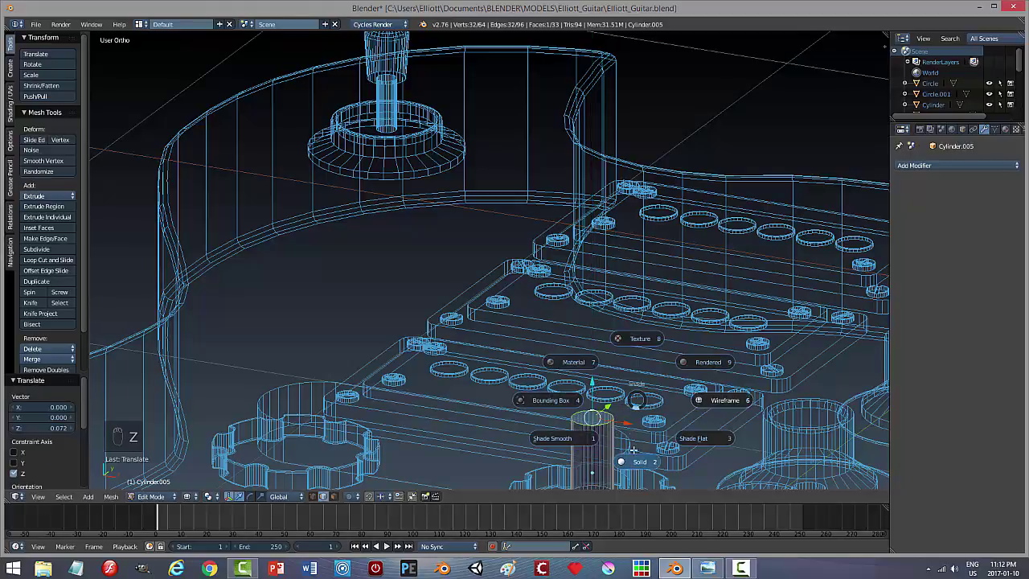
left_click(635, 451)
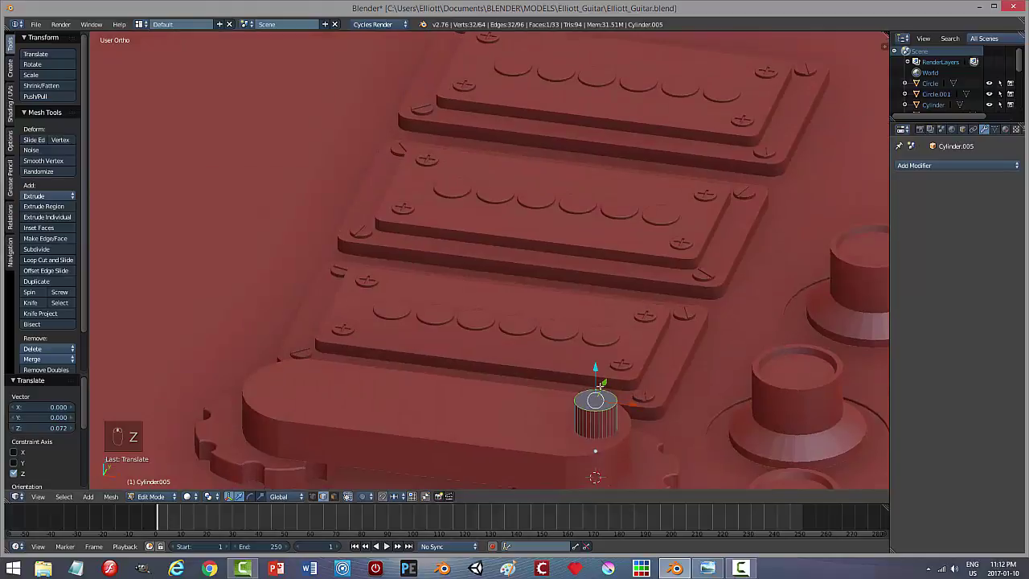
key("g")
key("z")
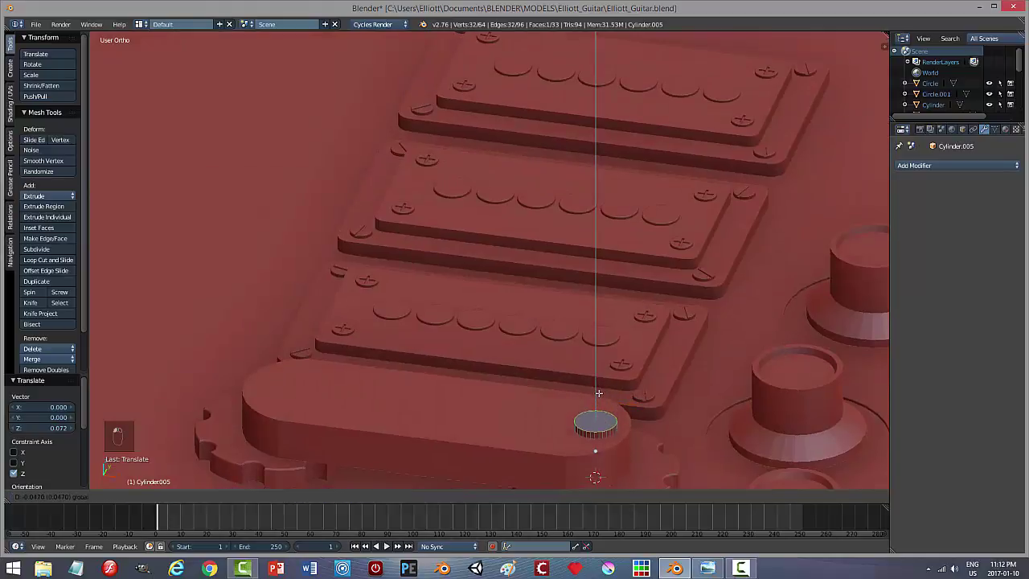
left_click(600, 394)
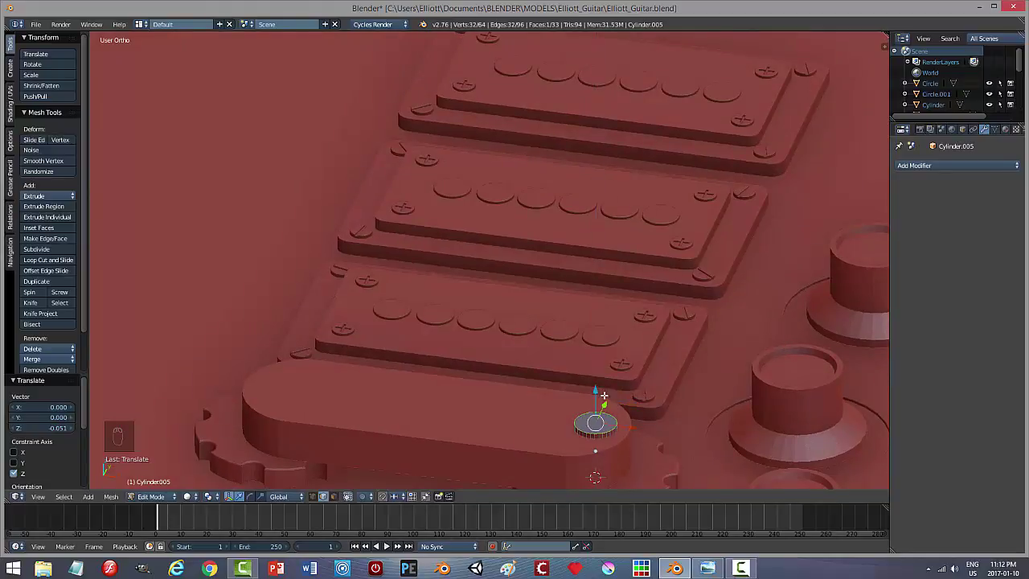
Step: Bevel the cylinder's top edge loop with 2 segments and an offset amount of 0.063
mouse_move(656, 394)
middle_mouse_down()
mouse_move(666, 458)
mouse_move(645, 390)
middle_mouse_up()
middle_click_drag(656, 449, 586, 360, "shift")
scroll(616, 403, "up", 2)
middle_click_drag(630, 423, 570, 343, "shift")
scroll(570, 343, "up", 4)
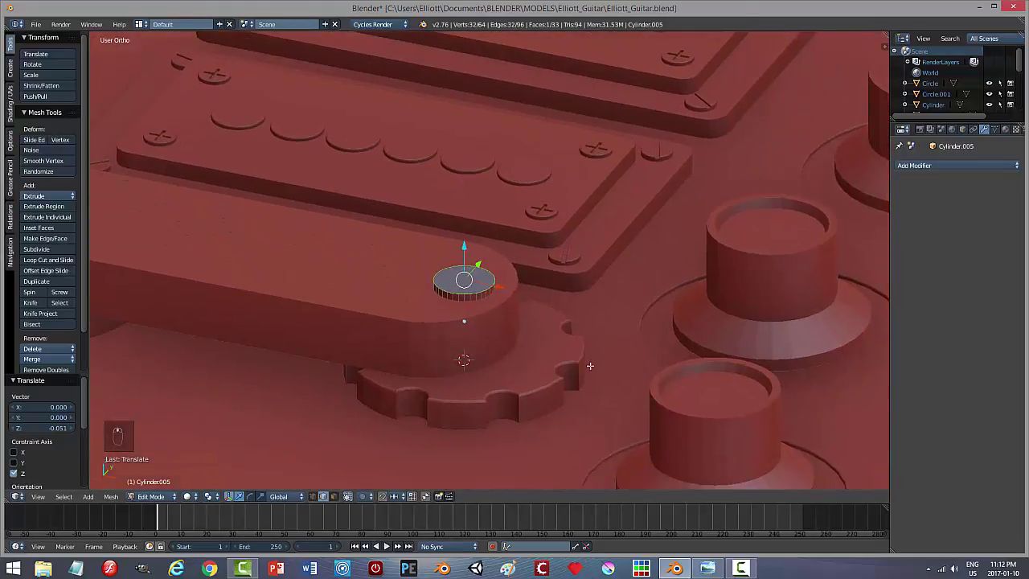
key("ctrl+b")
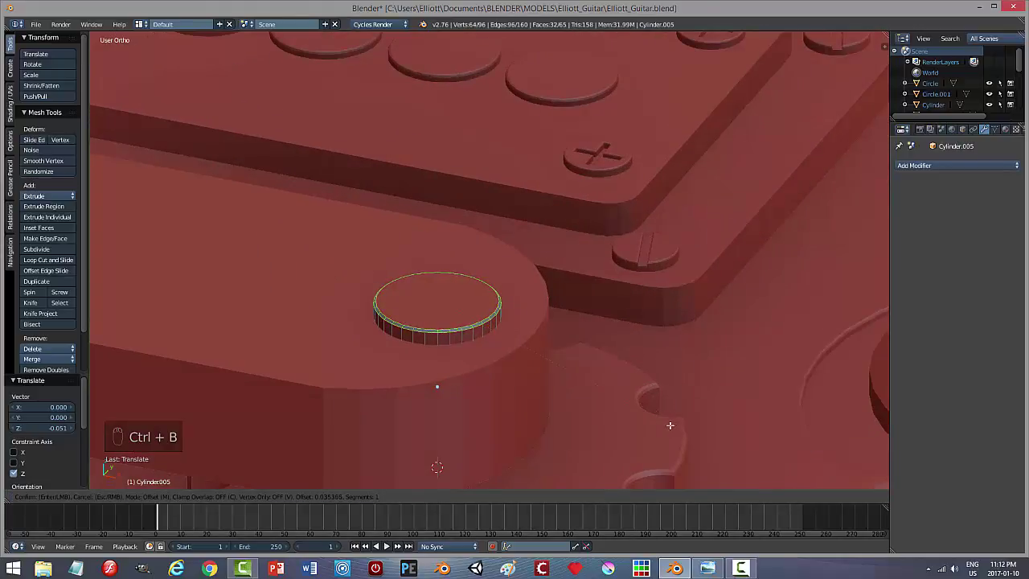
scroll(696, 459, "up", 1)
left_click(696, 459)
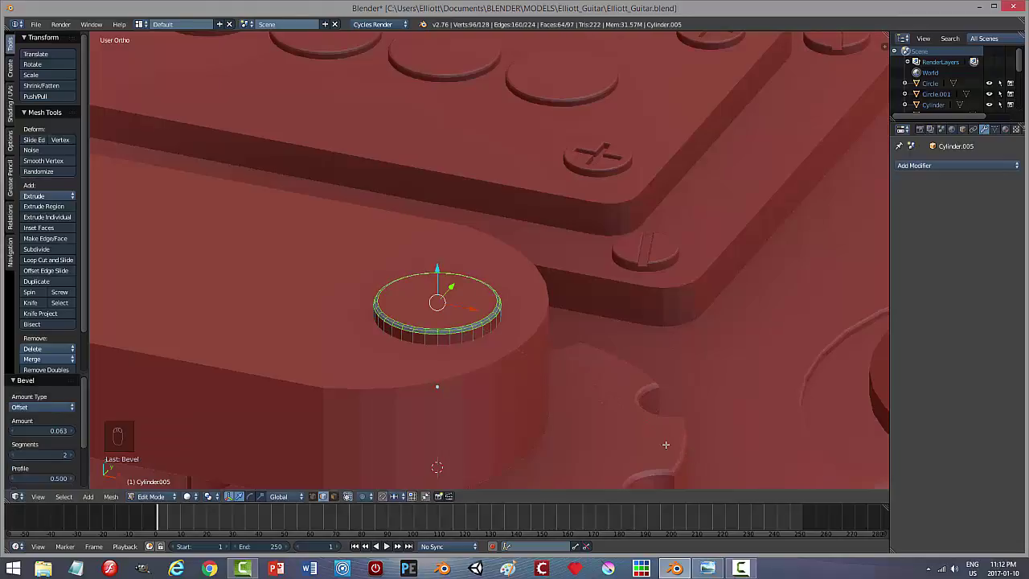
Step: Clear the mesh selection, return to Object Mode and deselect all objects
key("a")
key("Tab")
left_click(568, 446)
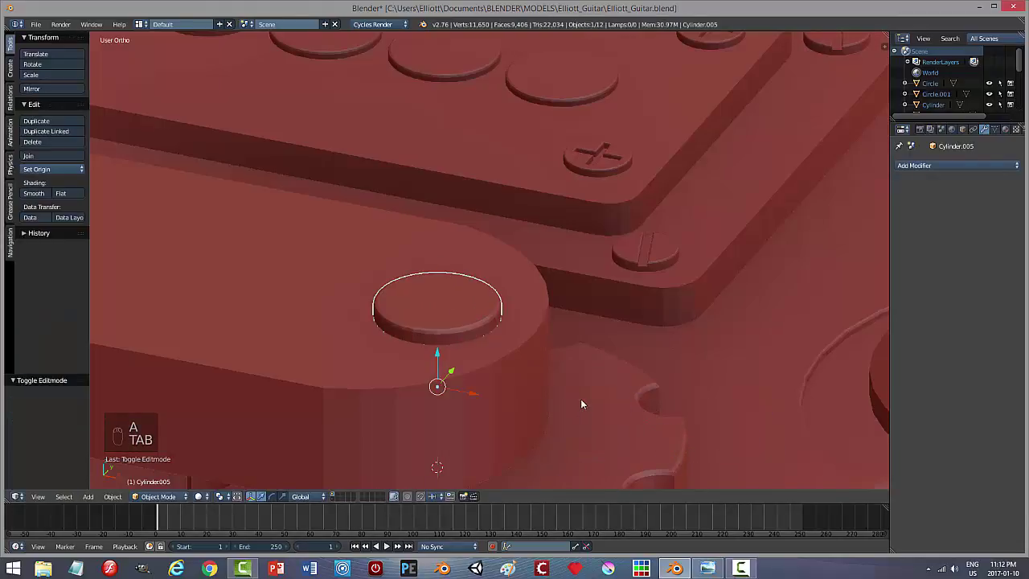
key("a")
key("a")
scroll(614, 395, "down", 2)
middle_click_drag(561, 380, 593, 361)
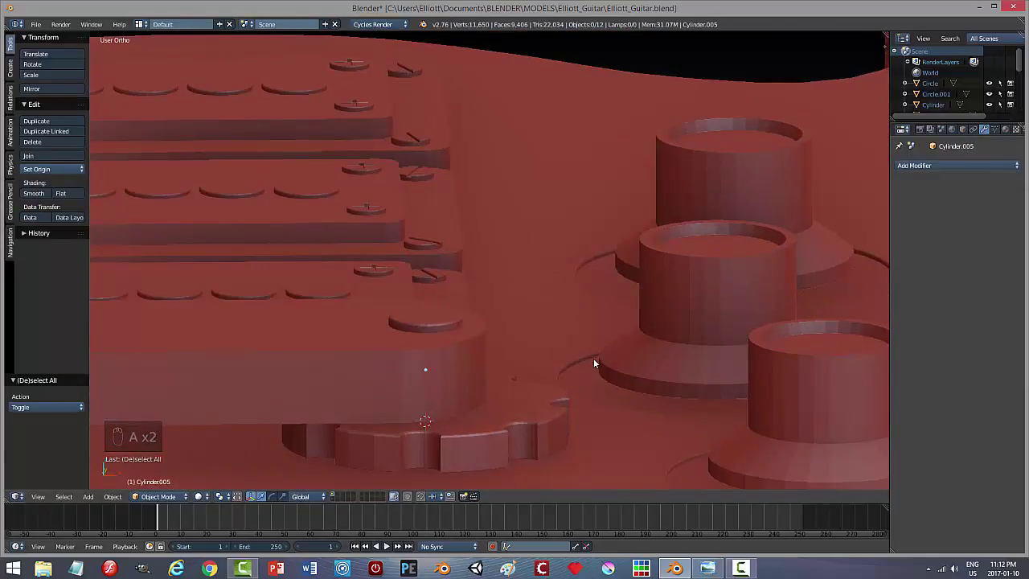
Step: Delete the notched disc farthest from the knobs and display the model in wireframe from above
key("KP_7")
scroll(584, 339, "down", 2)
scroll(562, 317, "down", 2)
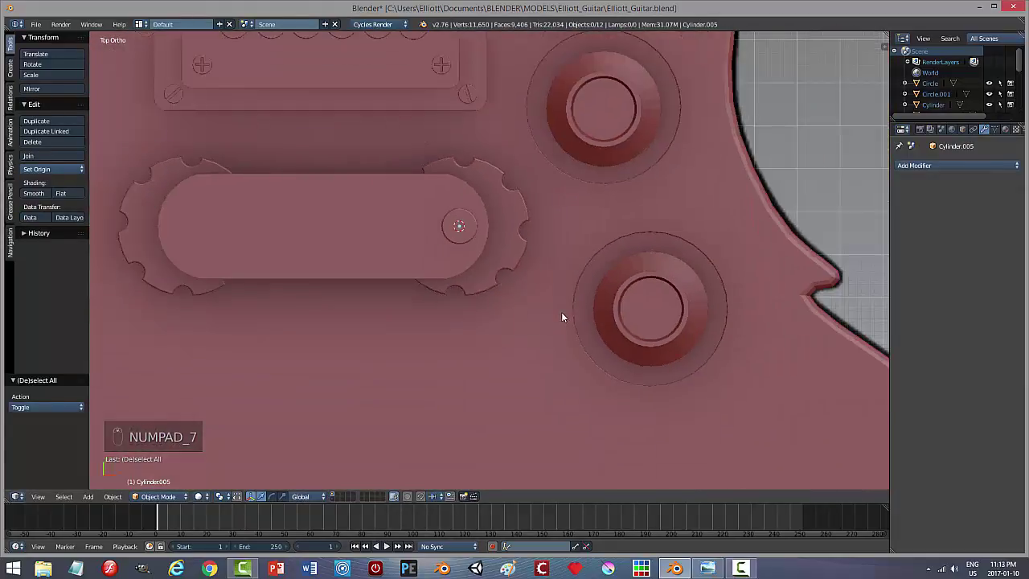
middle_click_drag(571, 346, 549, 291)
right_click(181, 269)
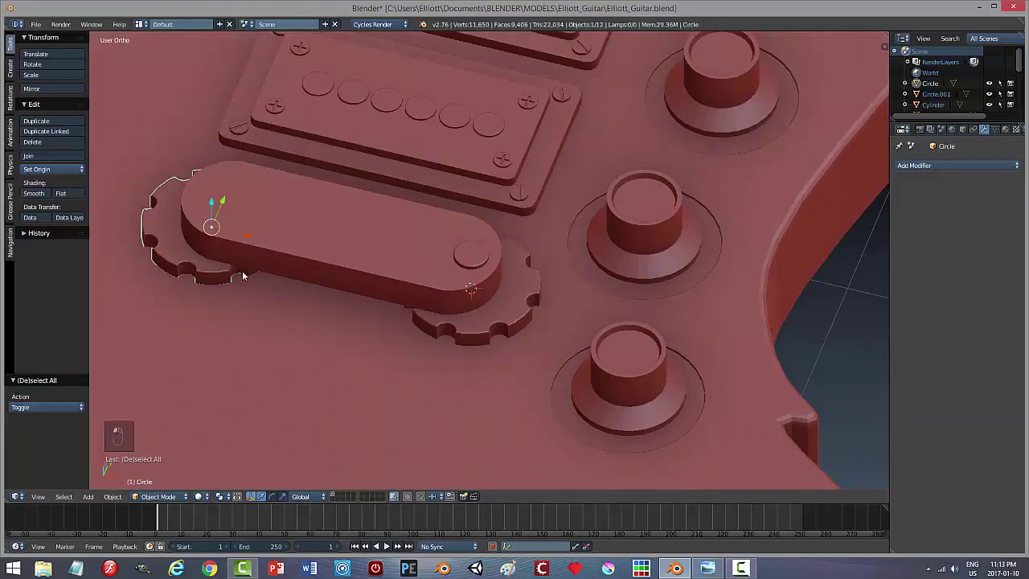
key("x")
left_click(233, 275)
key("KP_7")
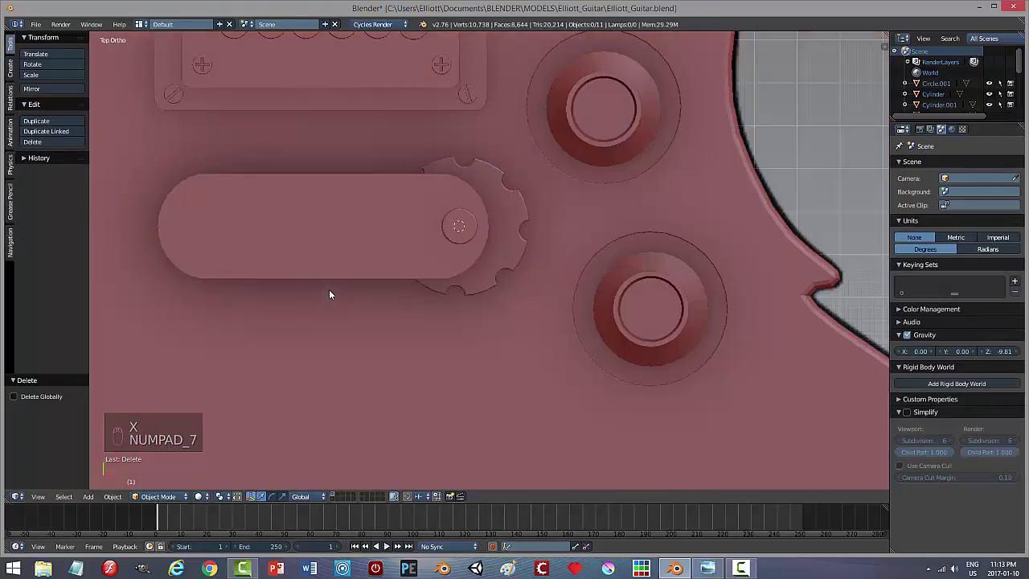
key("z")
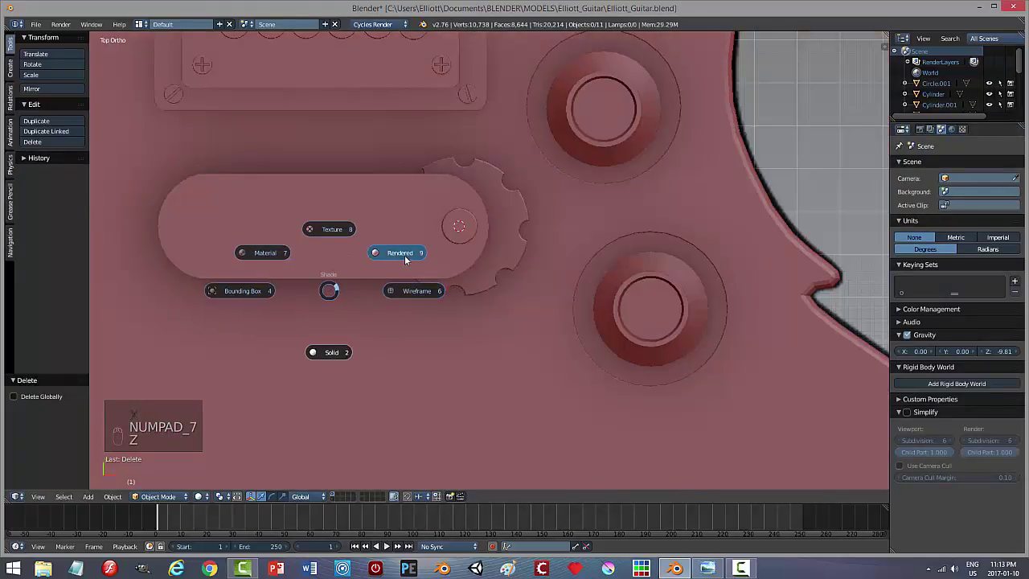
left_click(411, 291)
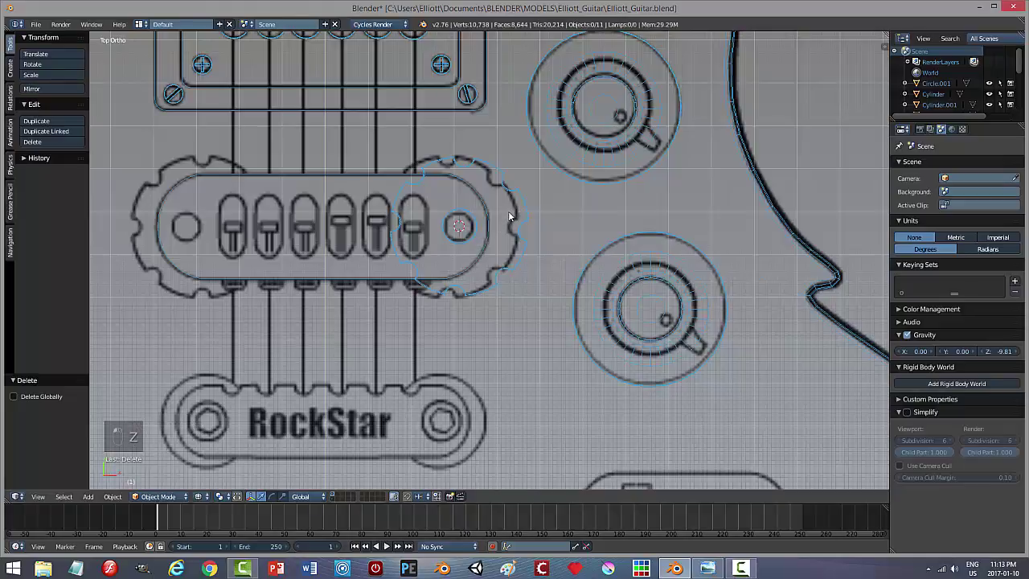
Step: Try a duplicate of the remaining notched disc moved -0.635 along X, and delete the copy
right_click(508, 194)
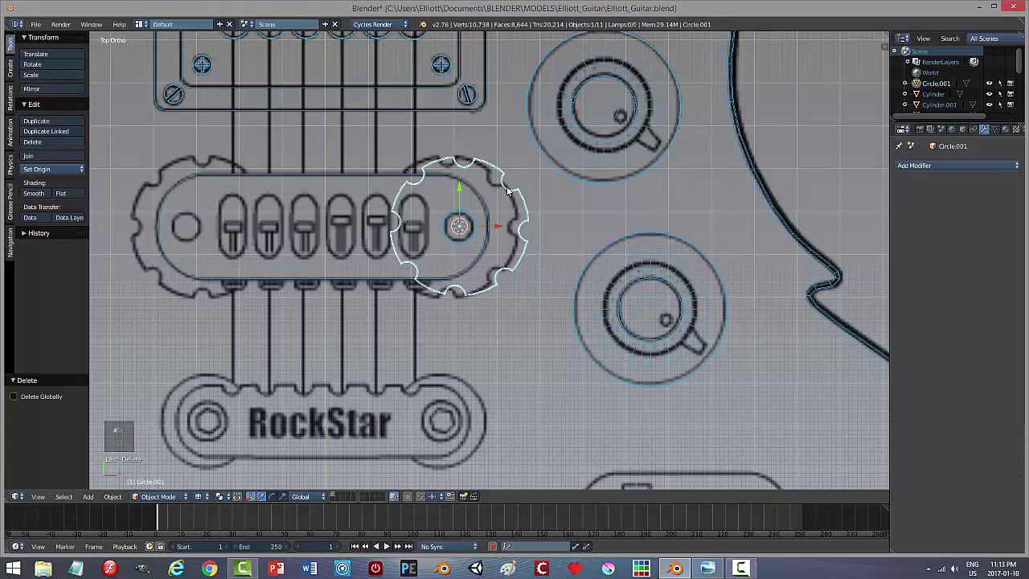
key("shift+d")
left_click_drag(496, 228, 226, 230)
middle_click_drag(343, 342, 336, 259)
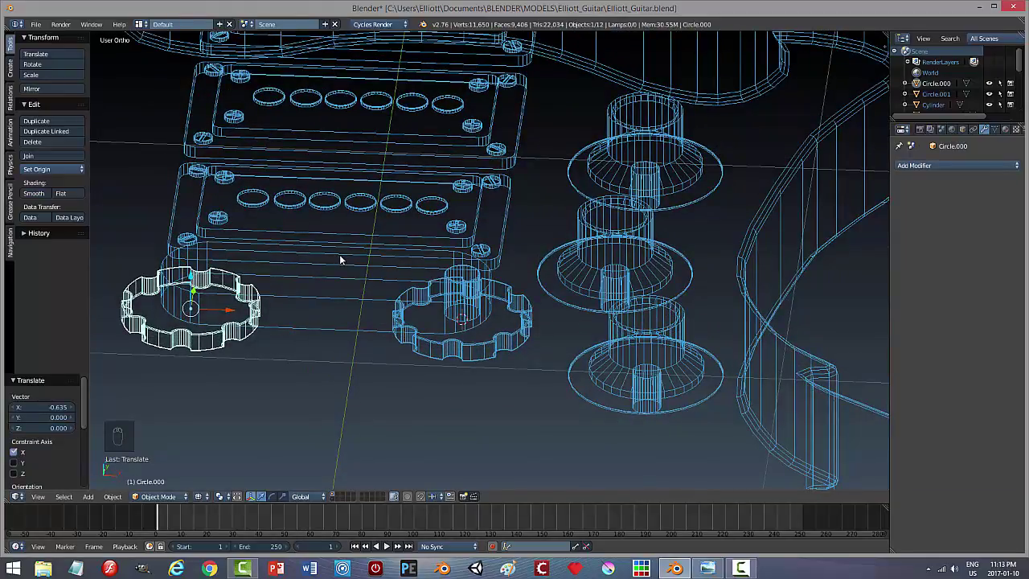
key("x")
left_click(340, 254)
Step: Join the small cylinder and the remaining notched disc into one object, with the disc as the active object
right_click(497, 305)
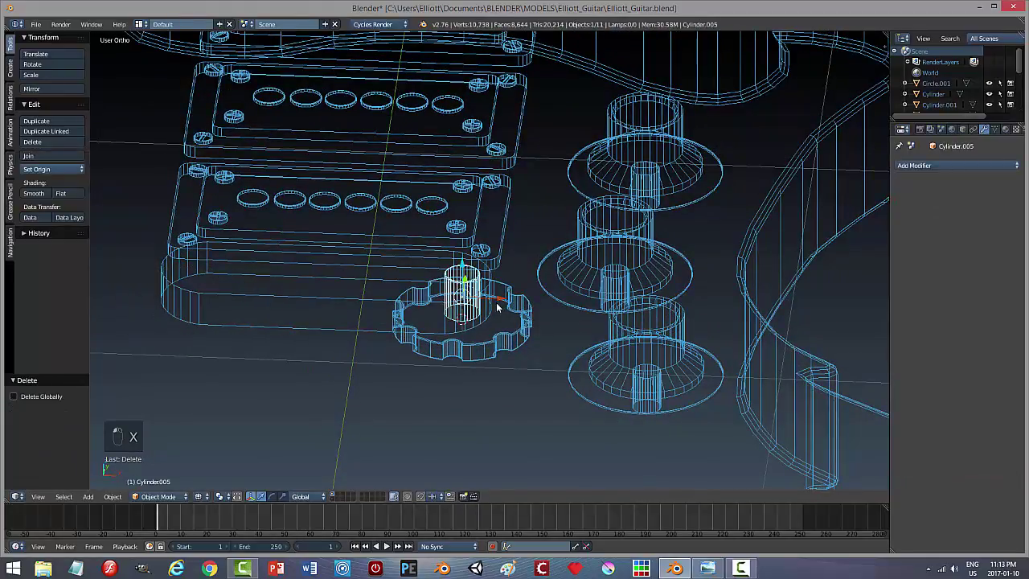
right_click(521, 317)
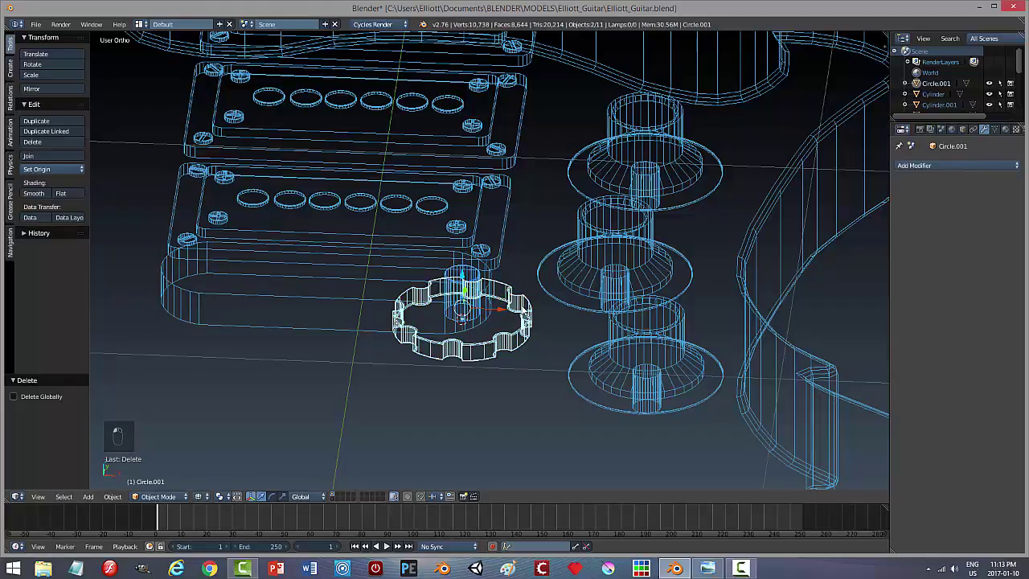
key("ctrl+j")
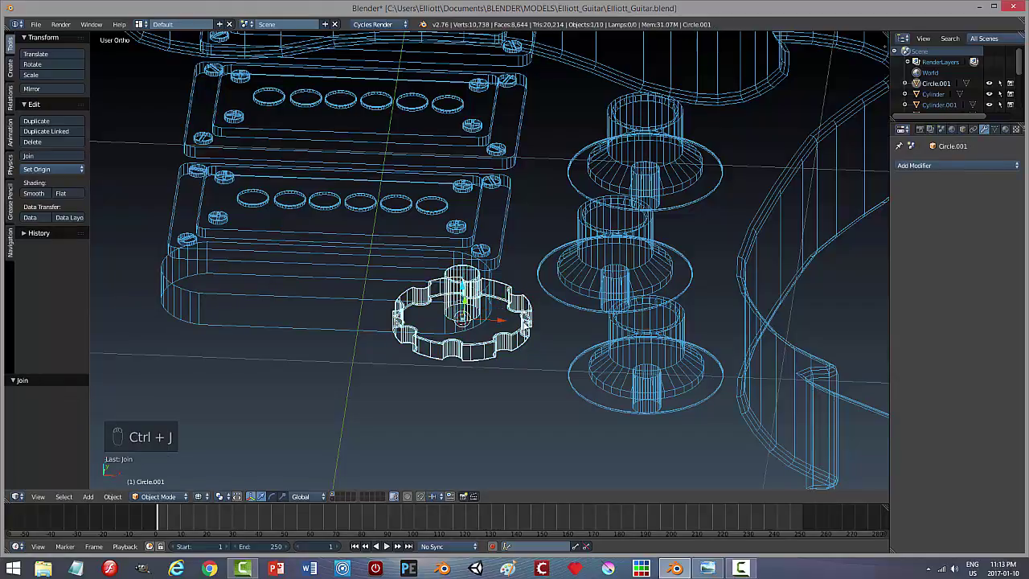
Step: Duplicate the joined disc and post from the top view and move the copy -0.636 along X to the plate's other end
key("KP_7")
key("shift+d")
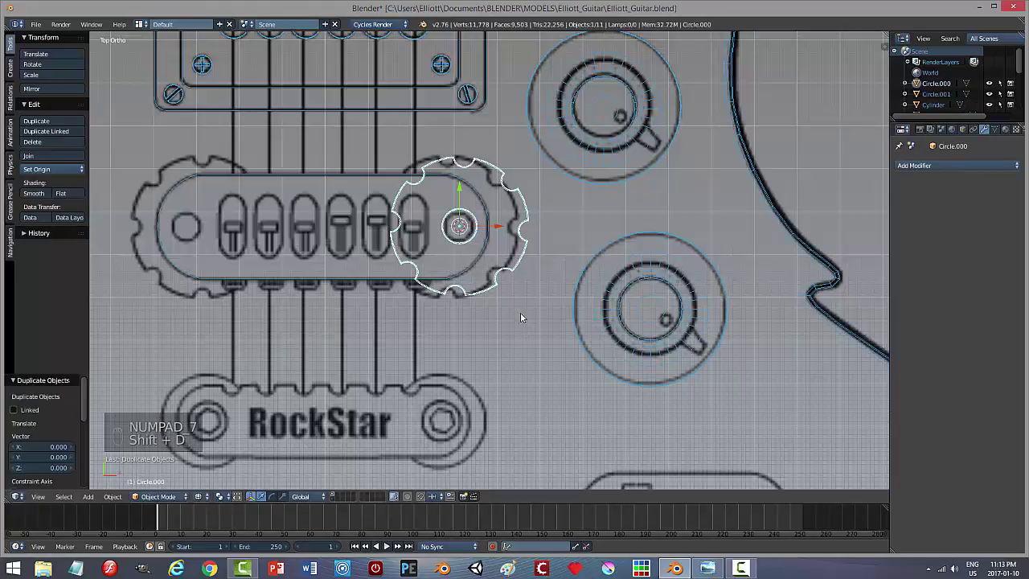
left_click(226, 238)
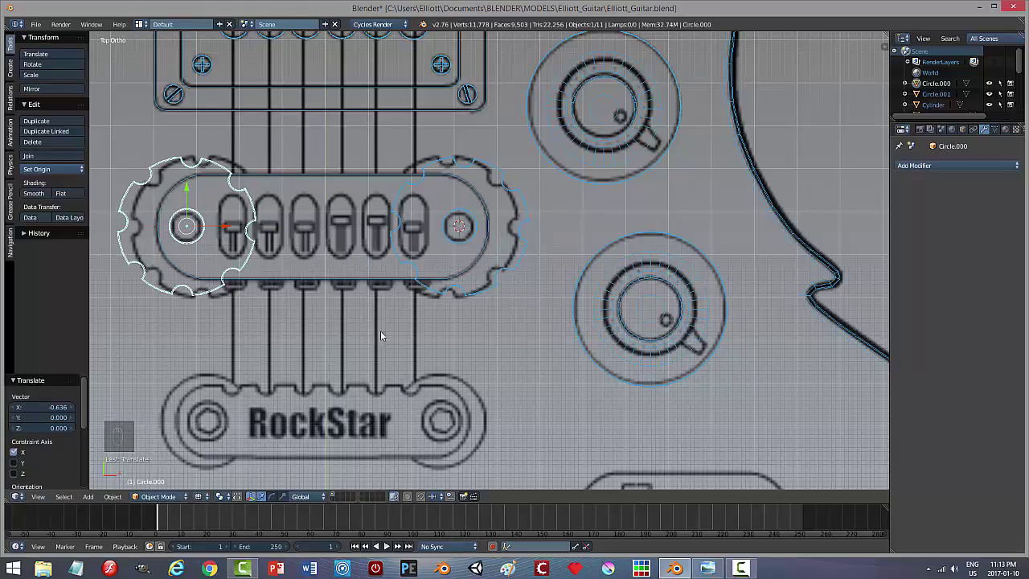
Step: Deselect everything and display the bridge in solid shading at an angle
key("a")
key("z")
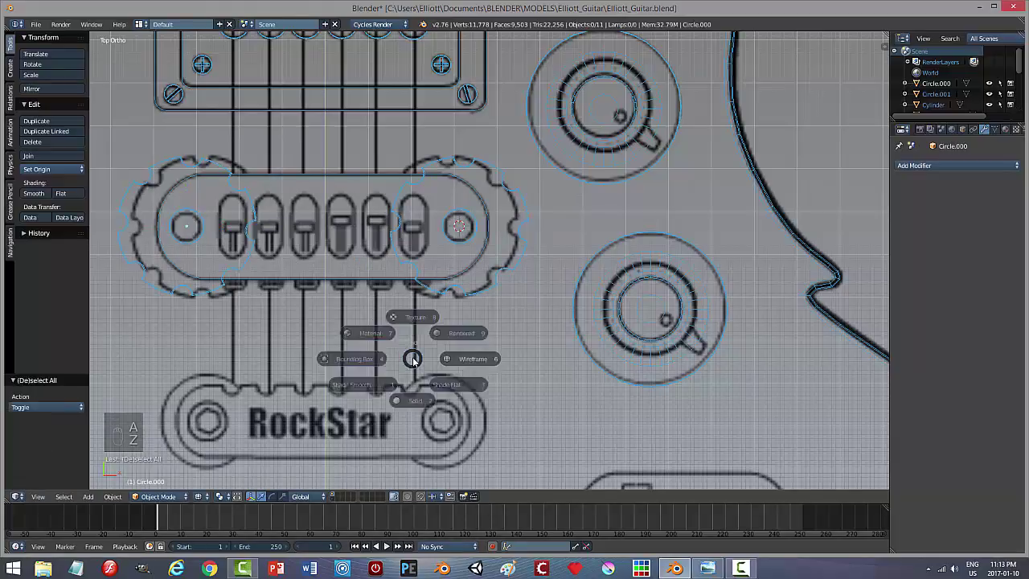
left_click(424, 379)
middle_click_drag(427, 384, 426, 334)
Step: Recalculate the normals outward on the whole mesh of the joined disc and post at the knob end of the bridge
right_click(464, 272)
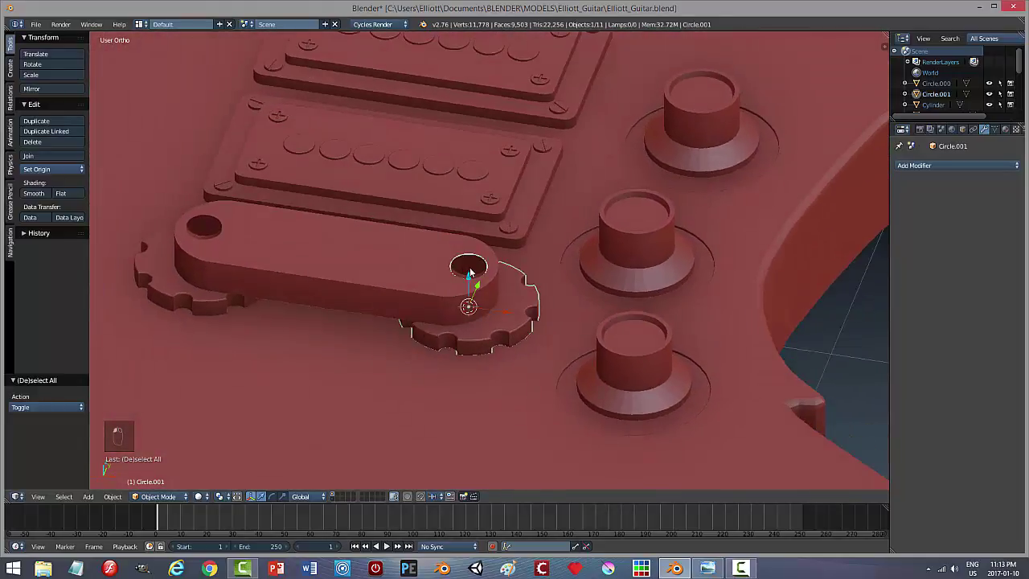
key("Tab")
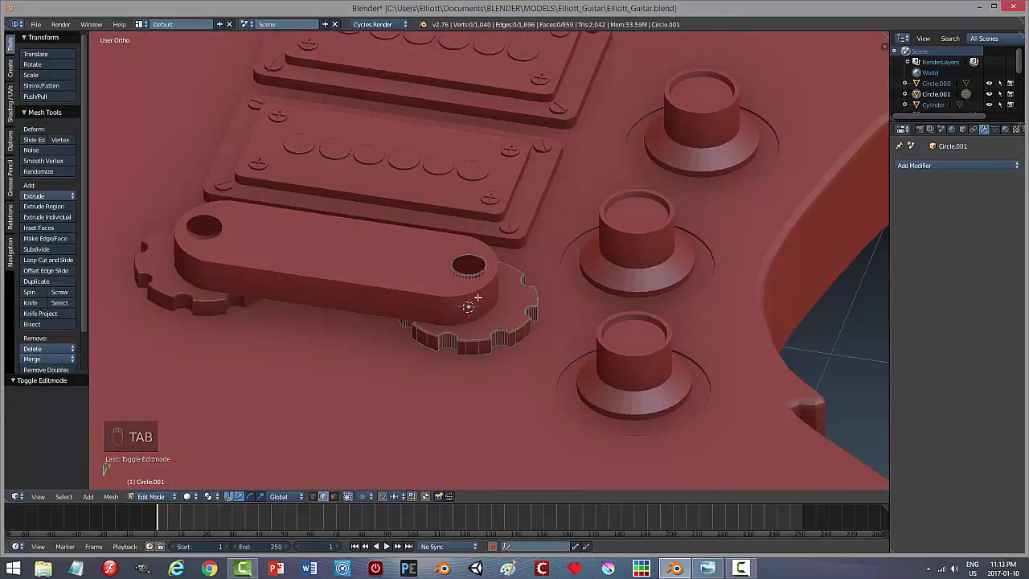
key("a")
key("a")
left_click(110, 496)
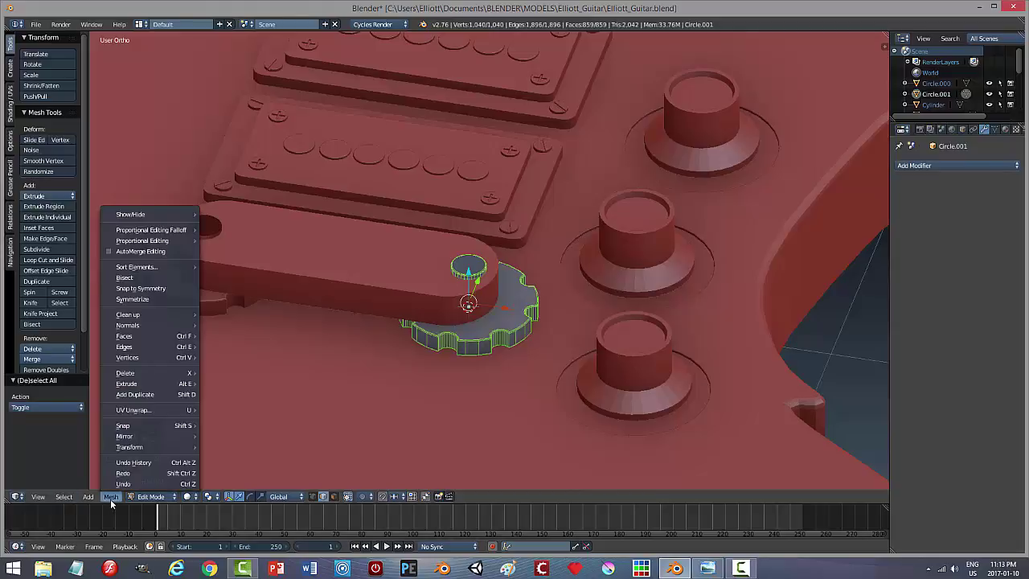
mouse_move(143, 325)
left_click(229, 326)
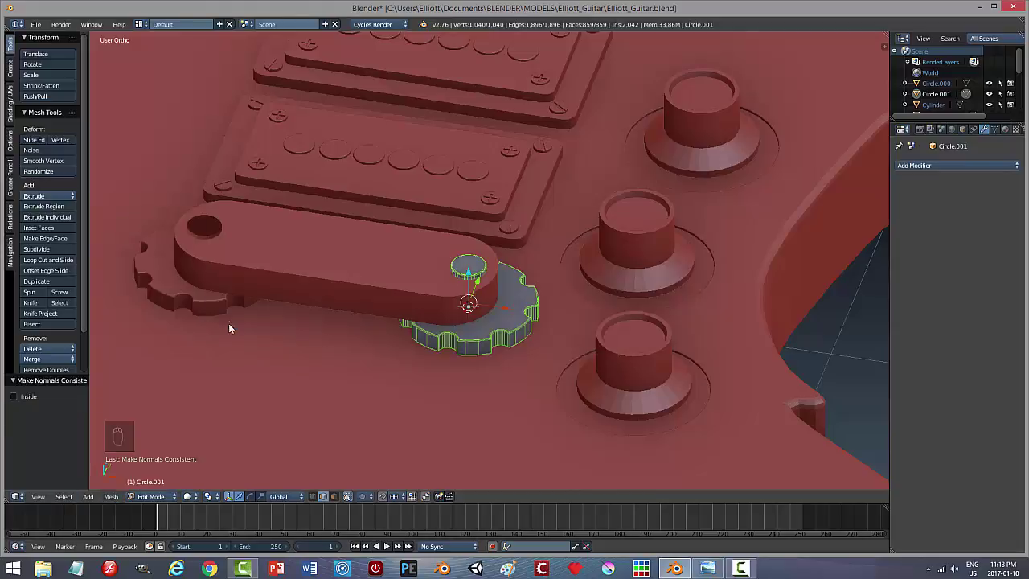
key("a")
key("Tab")
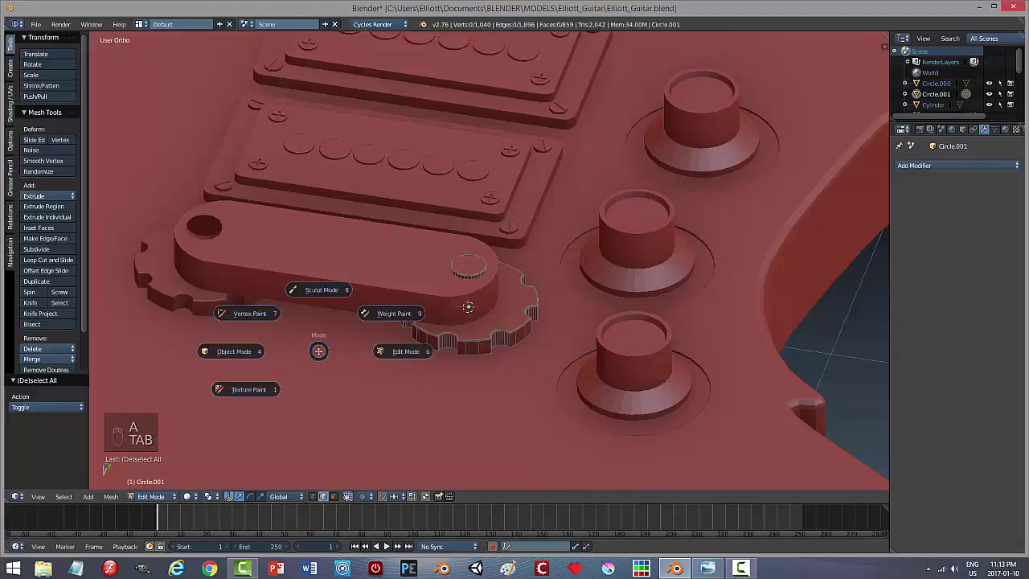
left_click(225, 347)
Step: Recalculate the normals outward on the duplicated disc and post at the bridge's far end from the knobs
right_click(204, 230)
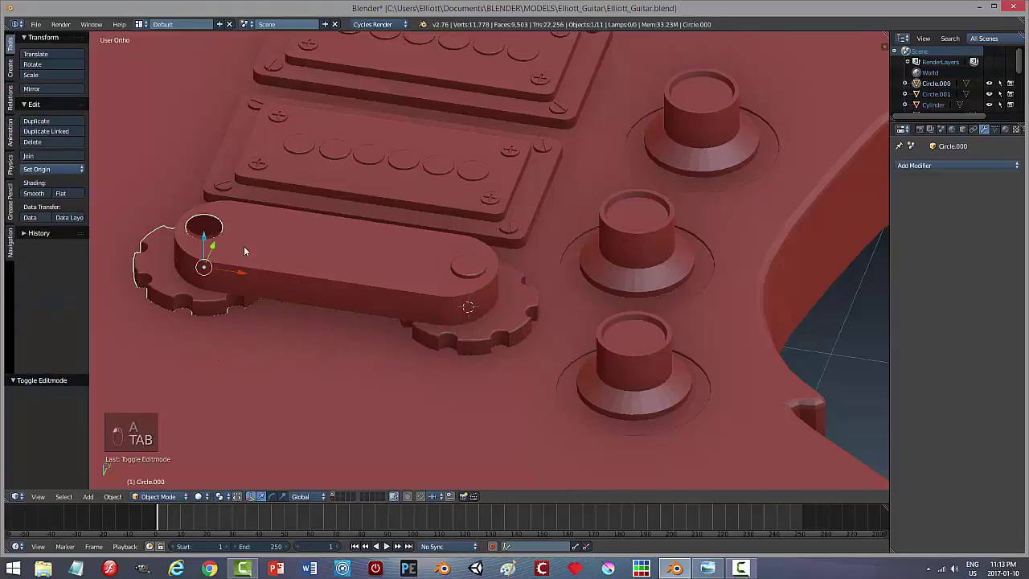
key("Tab")
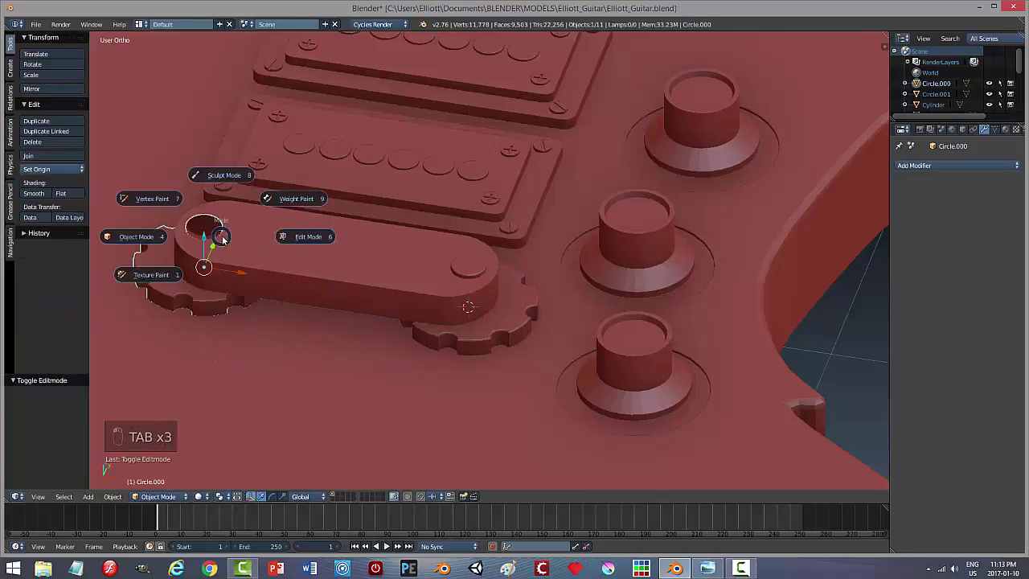
left_click(294, 238)
key("a")
left_click(111, 496)
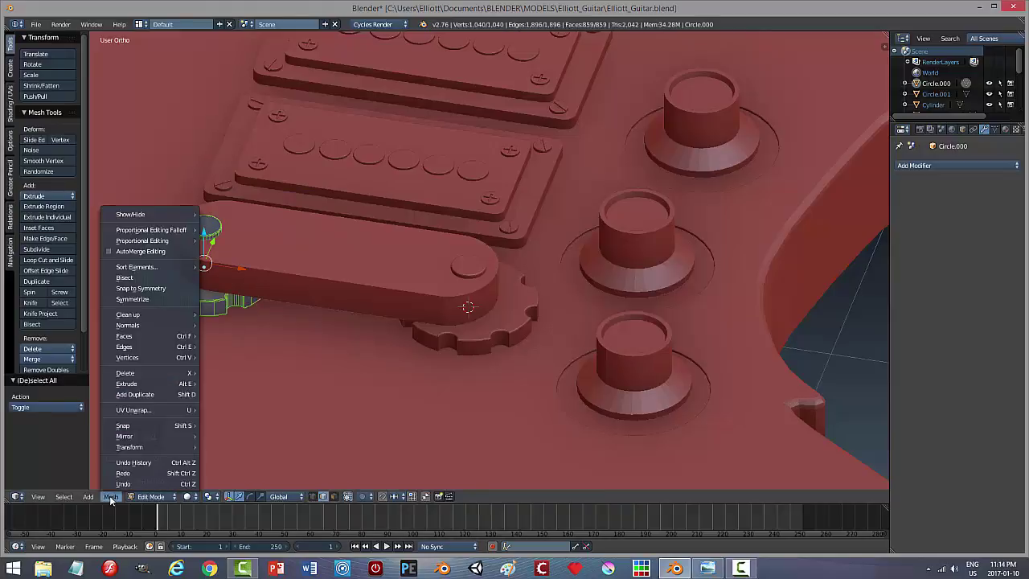
left_click(242, 325)
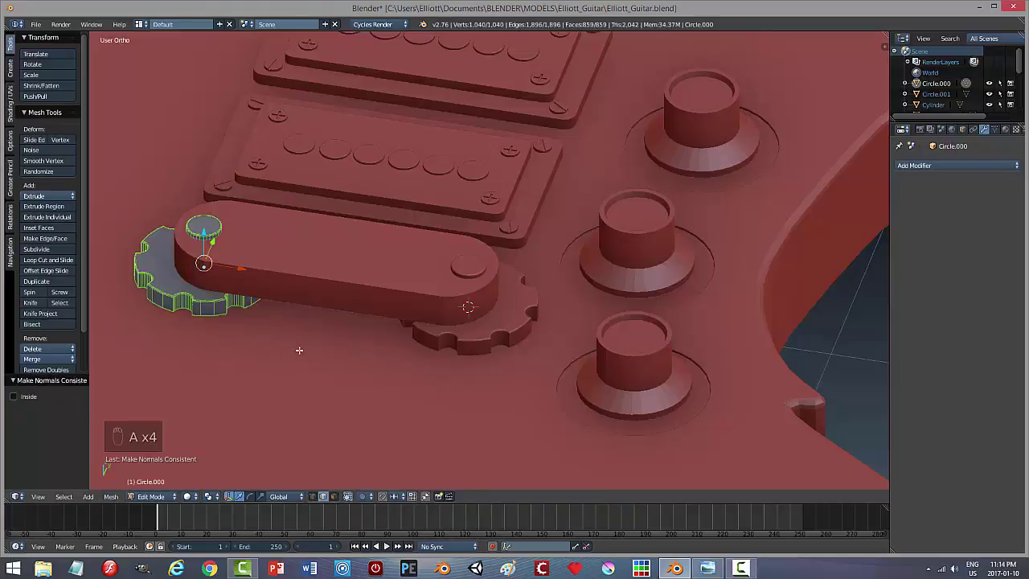
key("a")
key("Tab")
left_click(241, 359)
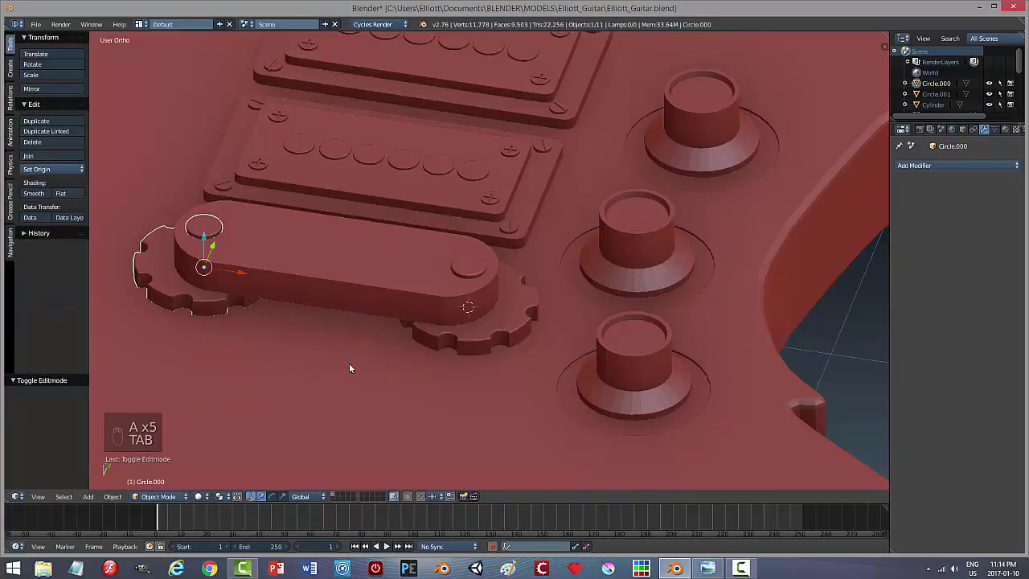
Step: Deselect everything and save over the existing guitar .blend file
key("a")
key("ctrl+s")
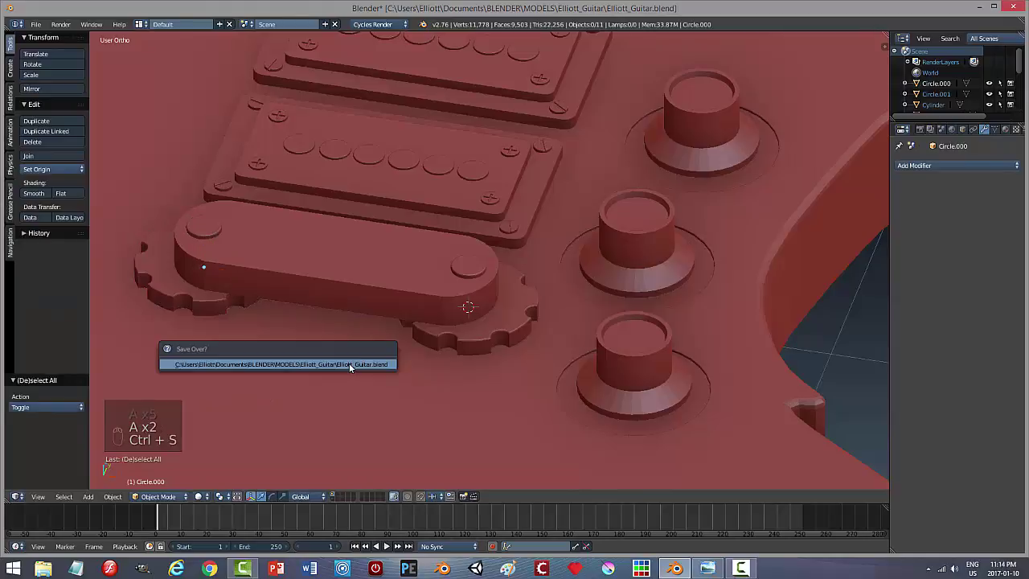
scroll(413, 369, "down", 5)
middle_click_drag(423, 367, 406, 284)
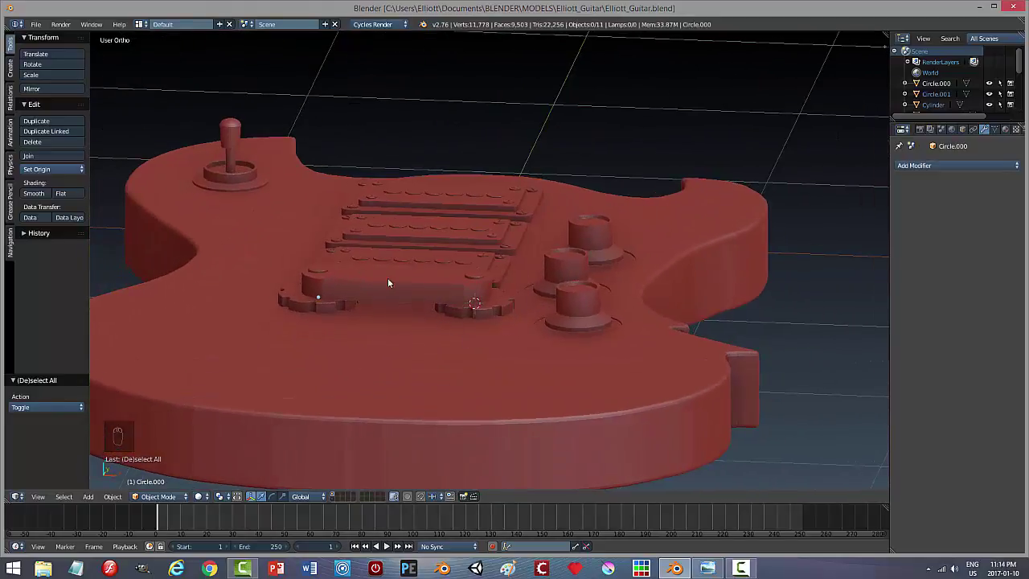
middle_click_drag(352, 356, 354, 348)
middle_click_drag(390, 314, 430, 364)
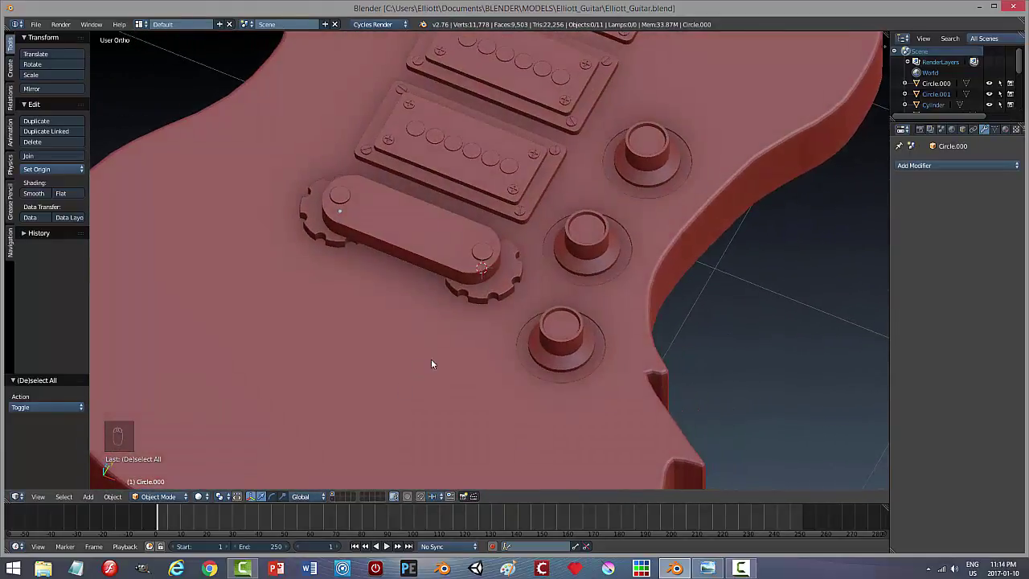
Step: Examine the string slots on the bridge's reference drawing in wireframe from the top view, comparing them with the modelled plate
key("KP_7")
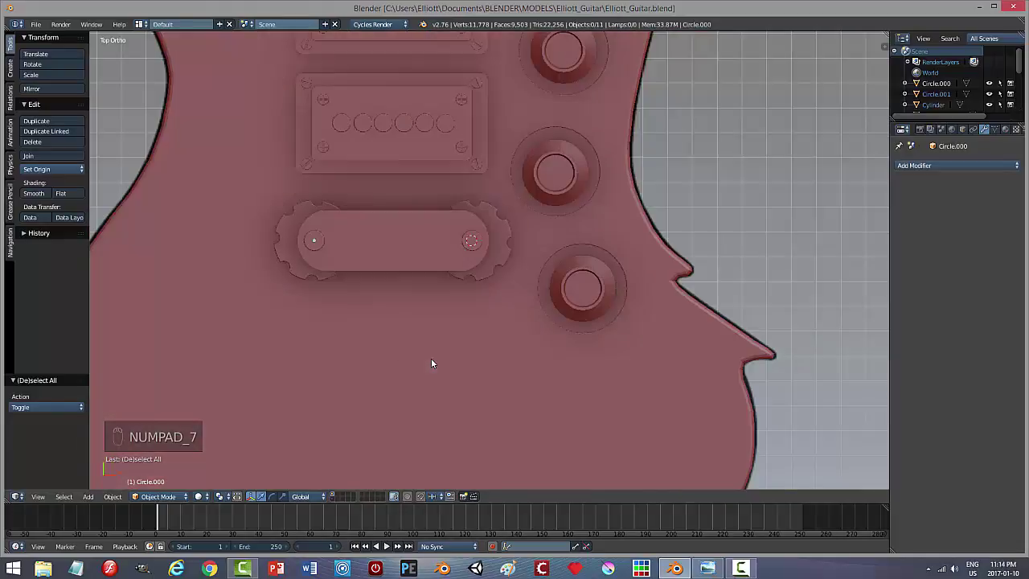
key("z")
left_click(463, 366)
scroll(451, 368, "up", 4)
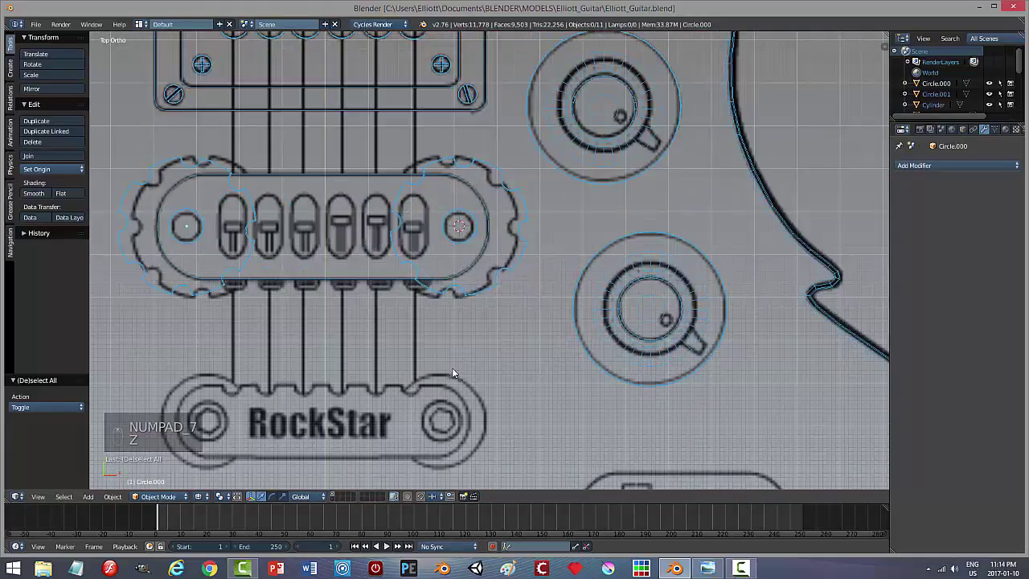
middle_click_drag(395, 338, 533, 365, "shift")
scroll(523, 373, "up", 1)
scroll(523, 373, "up", 1)
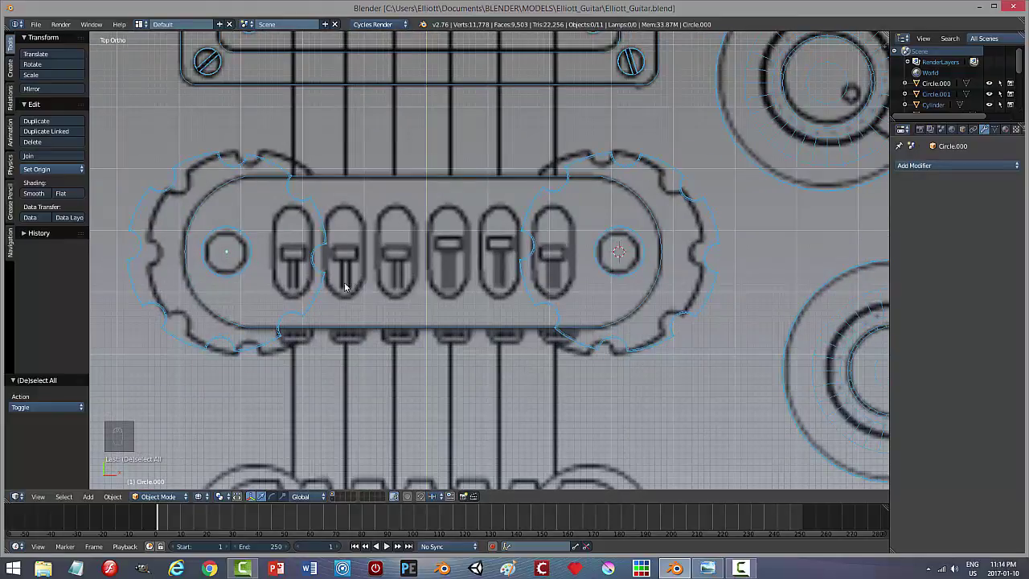
mouse_move(350, 307)
middle_mouse_down()
mouse_move(350, 256)
mouse_move(345, 327)
middle_mouse_up()
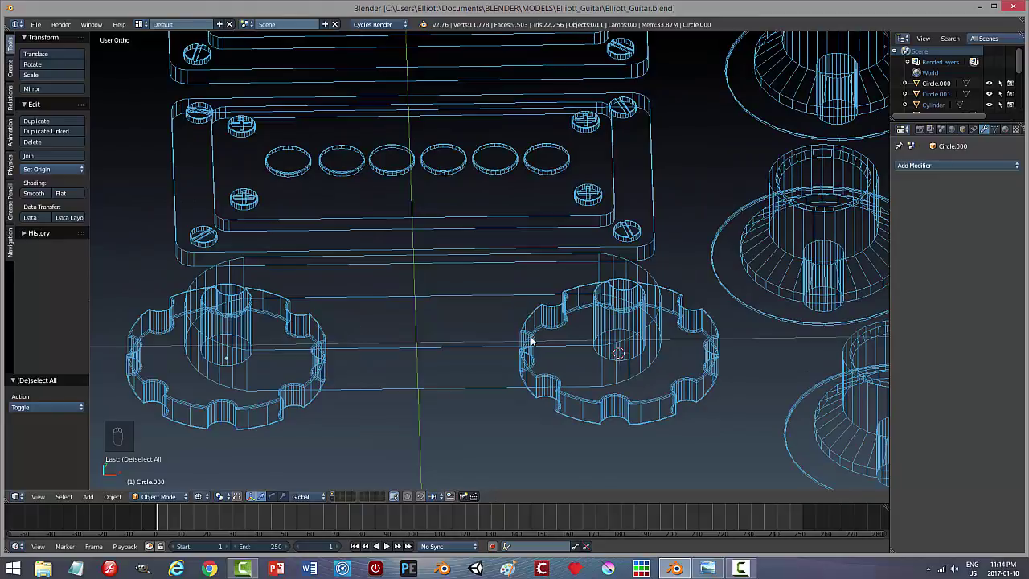
key("KP_7")
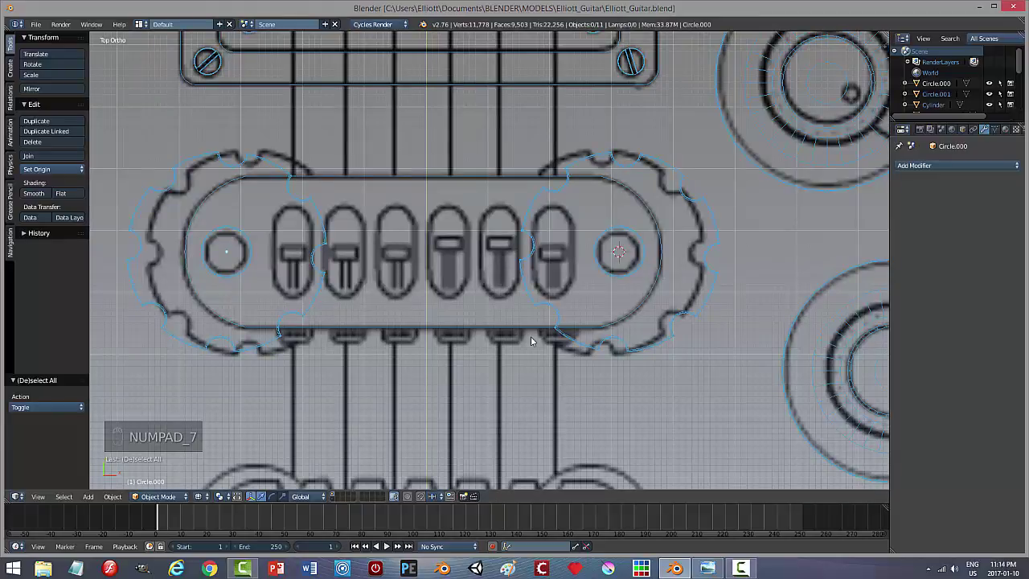
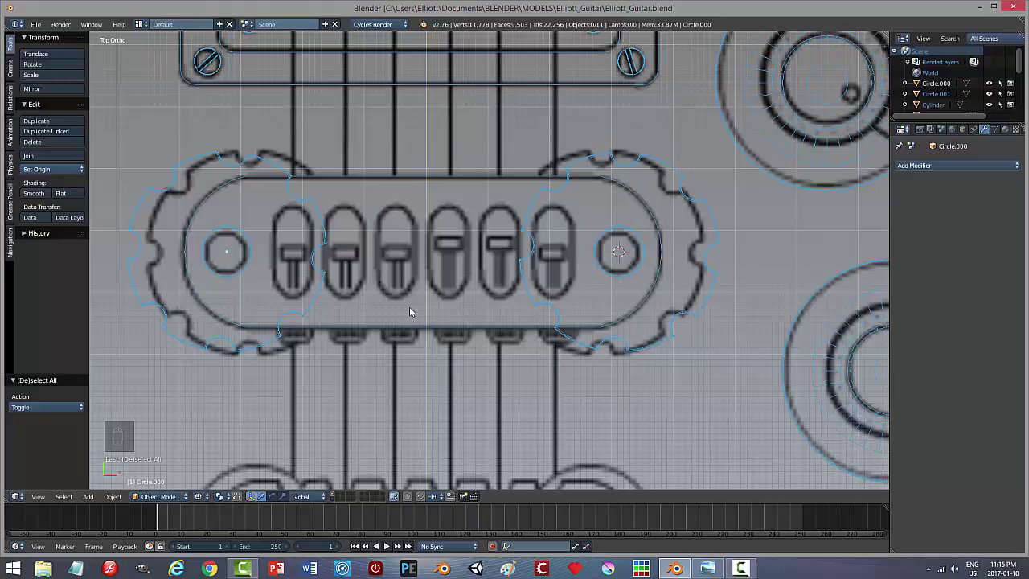
Step: Display the bridge in solid shading and snap the 3D cursor to the rounded plate
key("z")
left_click(418, 369)
mouse_move(418, 370)
middle_mouse_down()
mouse_move(463, 365)
mouse_move(443, 287)
mouse_move(418, 306)
middle_mouse_up()
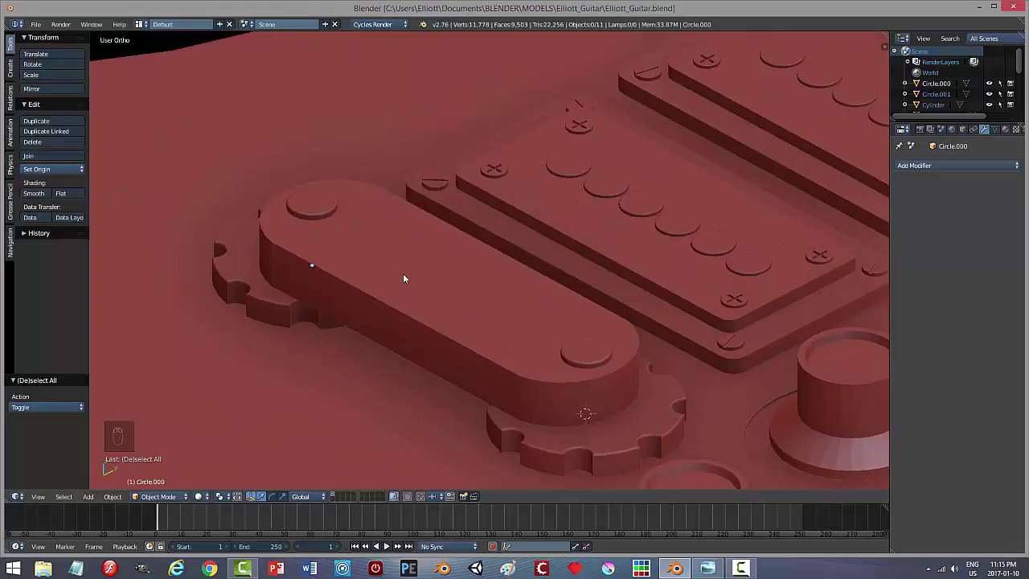
right_click(396, 248)
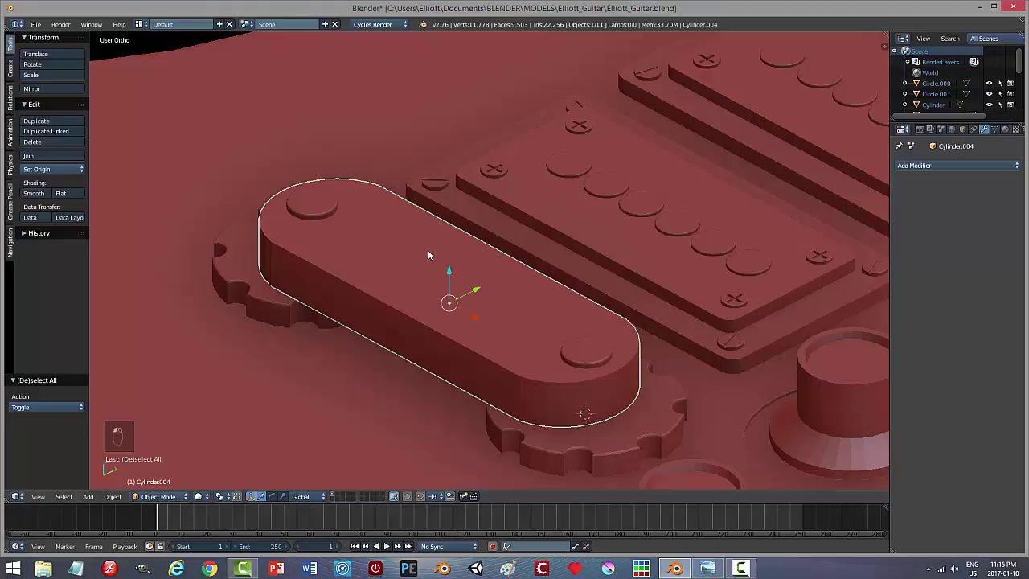
key("shift+s")
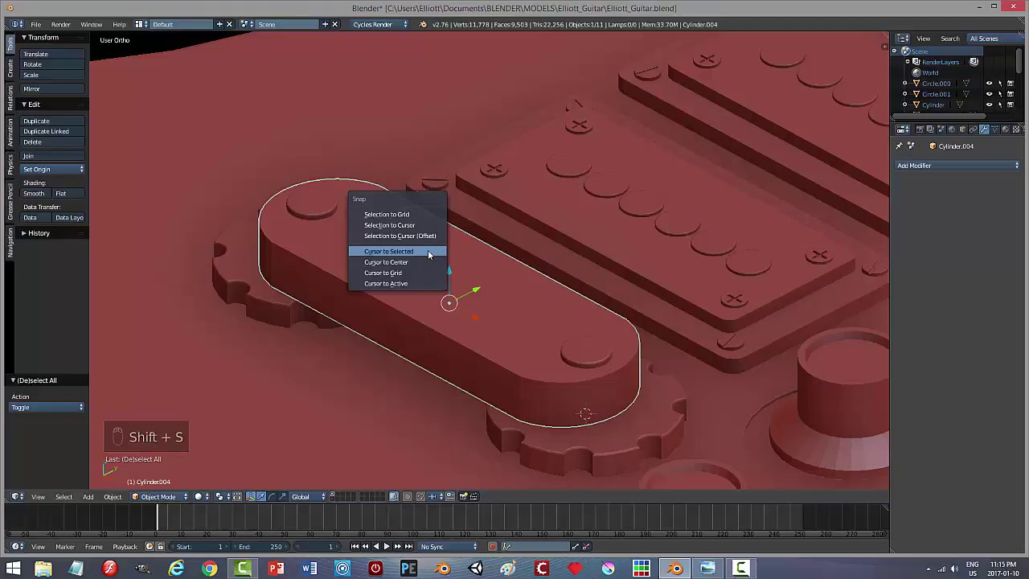
left_click(427, 254)
middle_click_drag(419, 278, 463, 281)
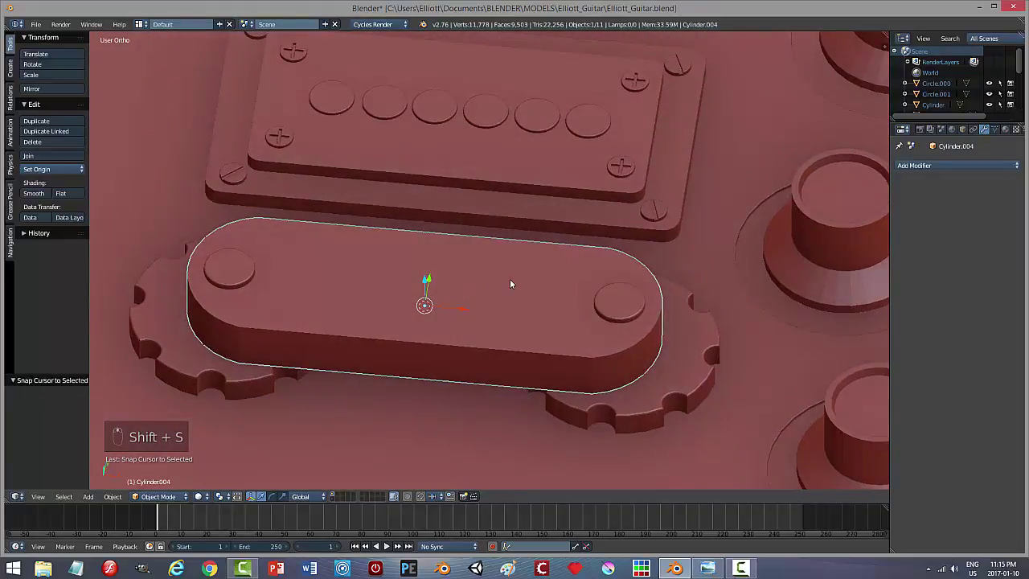
Step: Add a 32-vertex cylinder at the plate's centre and scale it down to about 0.064
key("shift+a")
mouse_move(510, 279)
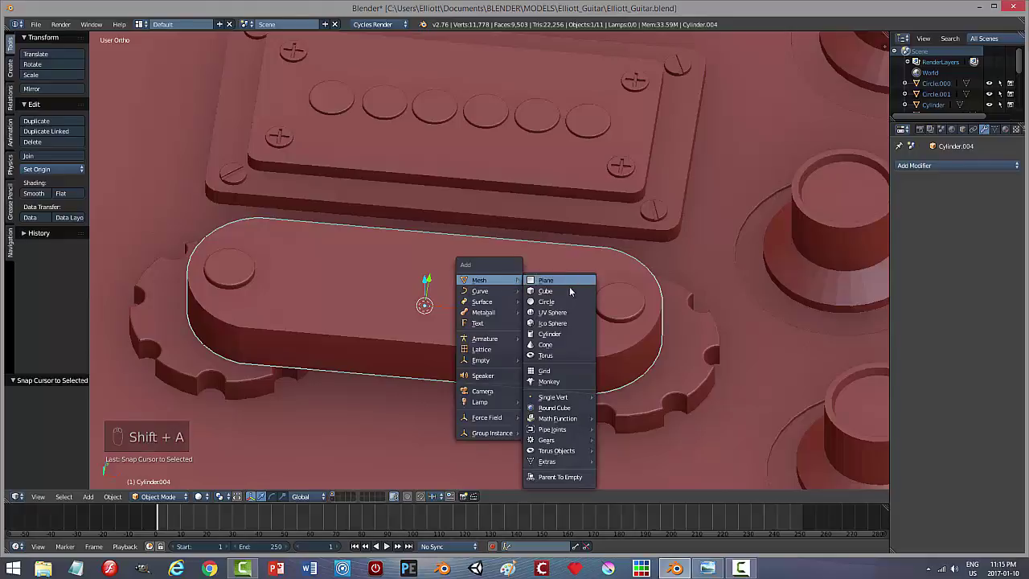
left_click(549, 333)
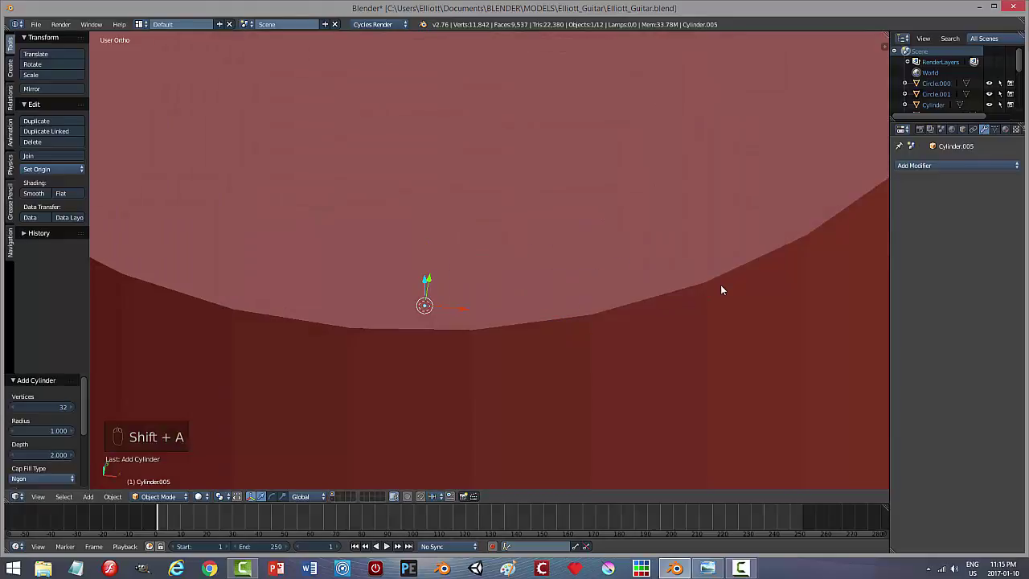
key("s")
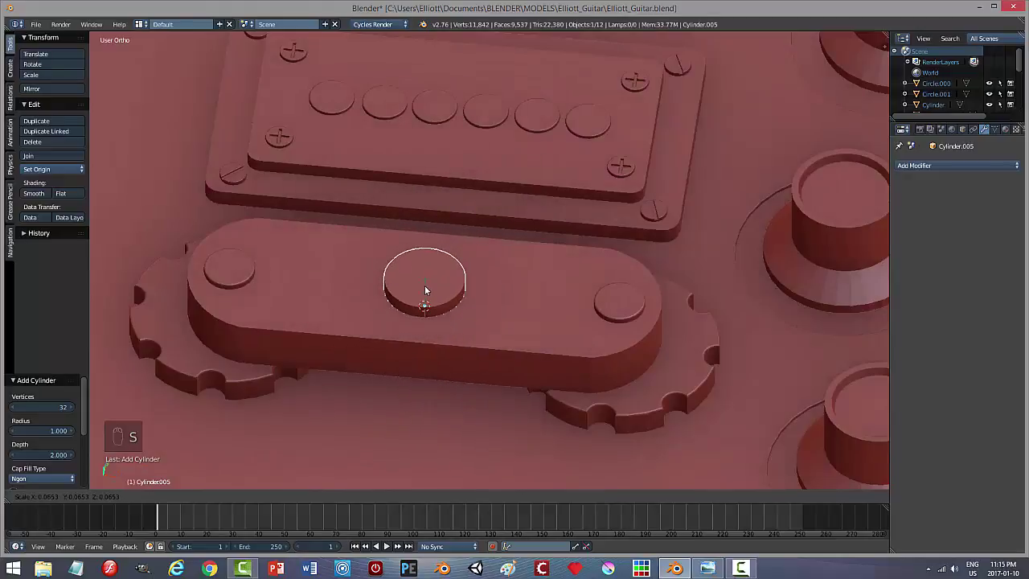
left_click(434, 290)
Step: Rotate the new cylinder 90° about the X axis so it lies across the plate
key("r")
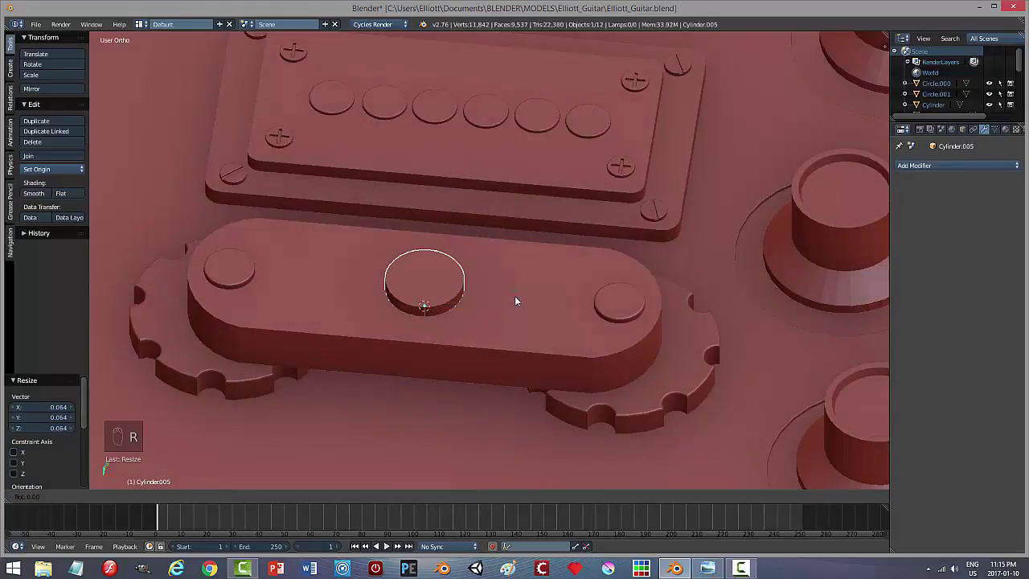
key("x")
key("9")
key("0")
left_click(514, 296)
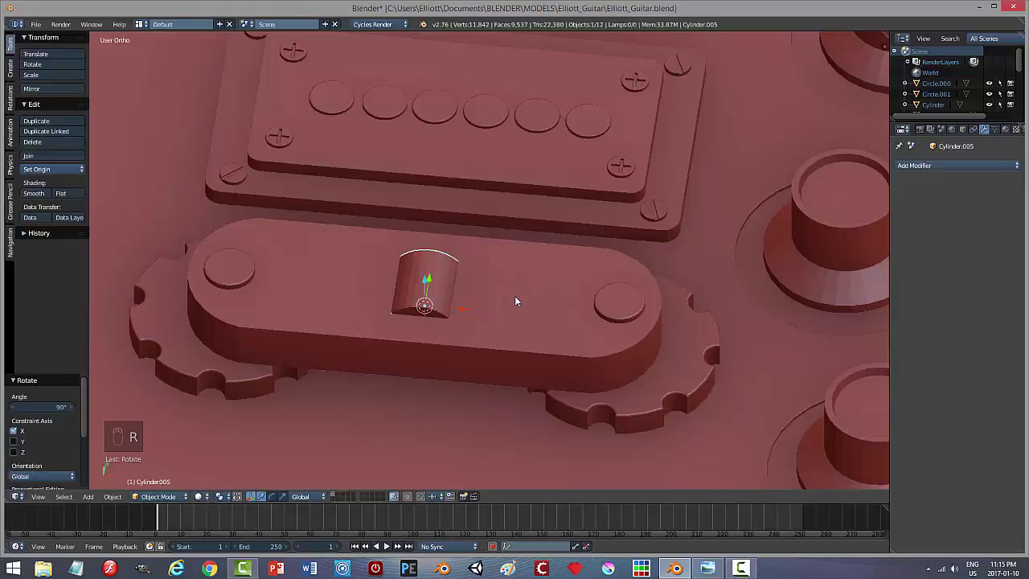
Step: Raise the lying cylinder about 0.106 along Z above the plate and scale it uniformly by about 0.512
left_click_drag(424, 283, 410, 233)
key("s")
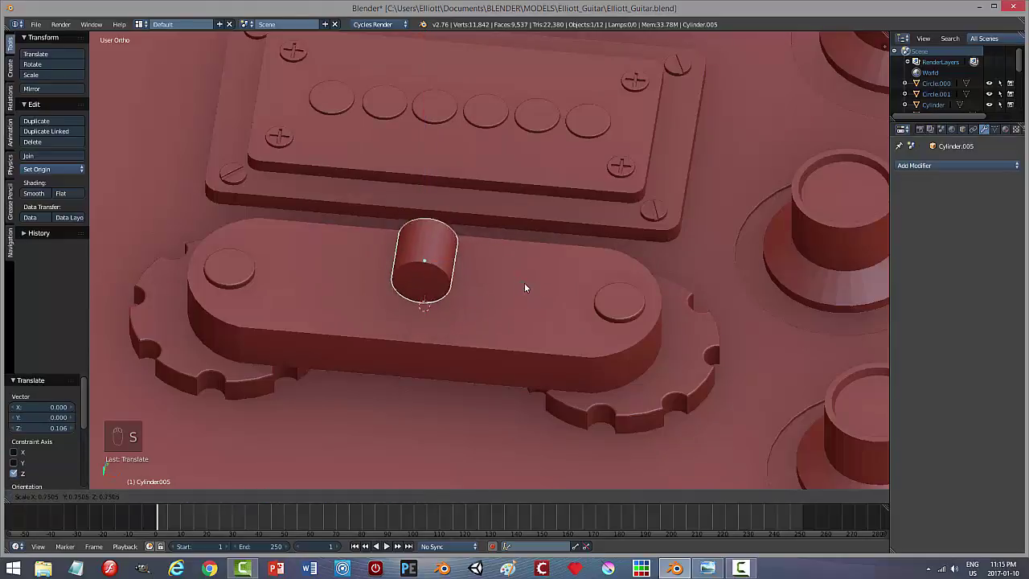
left_click(495, 281)
key("KP_7")
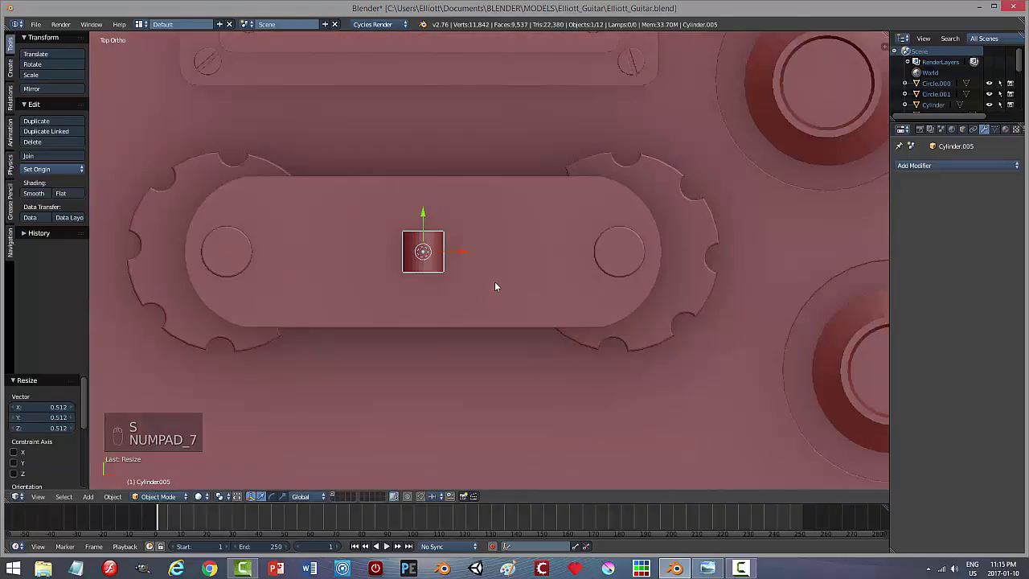
key("s")
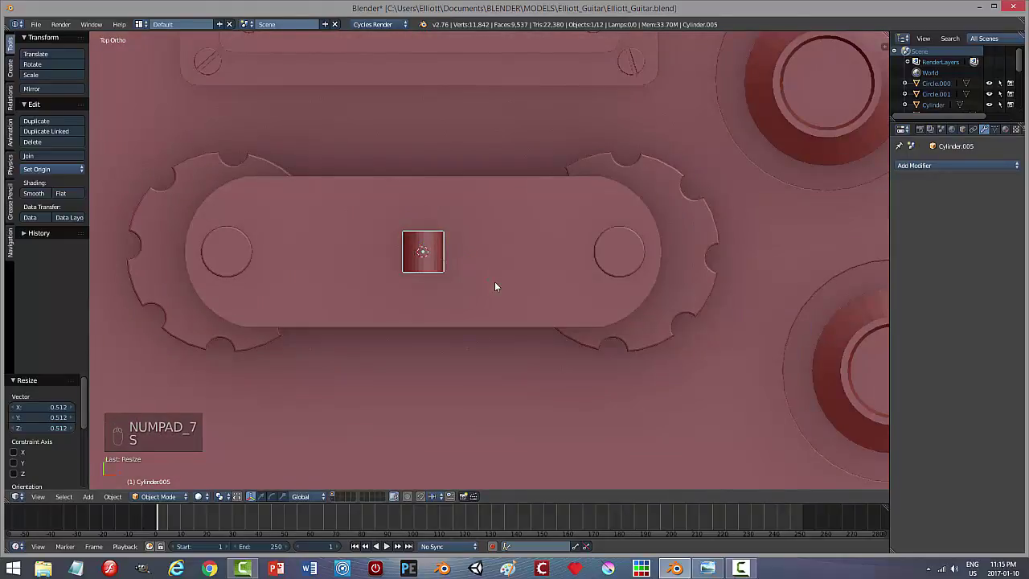
key("z")
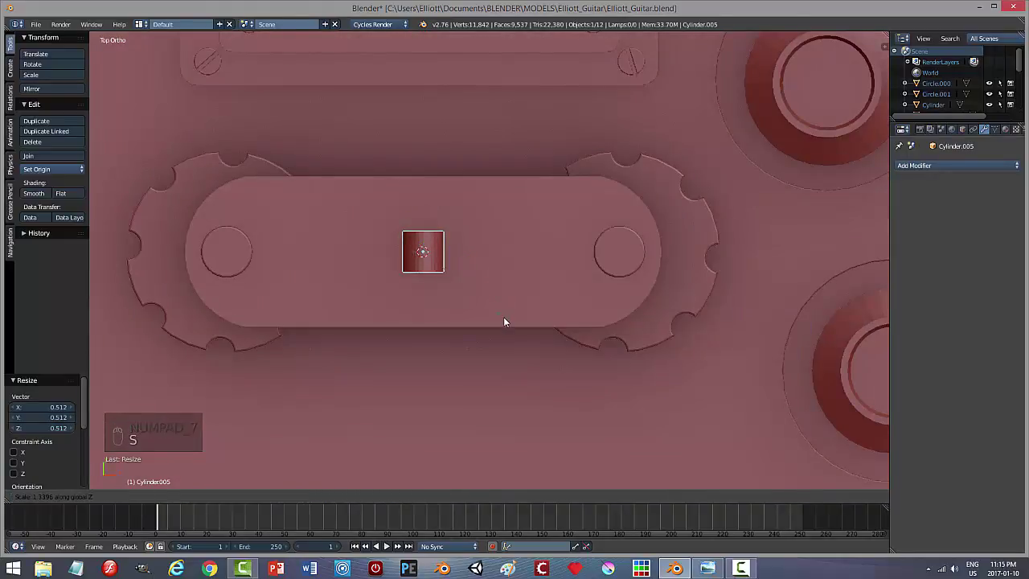
right_click(544, 341)
Step: Stretch the lying cylinder along the Y axis by a factor of about 1.916
key("s")
key("y")
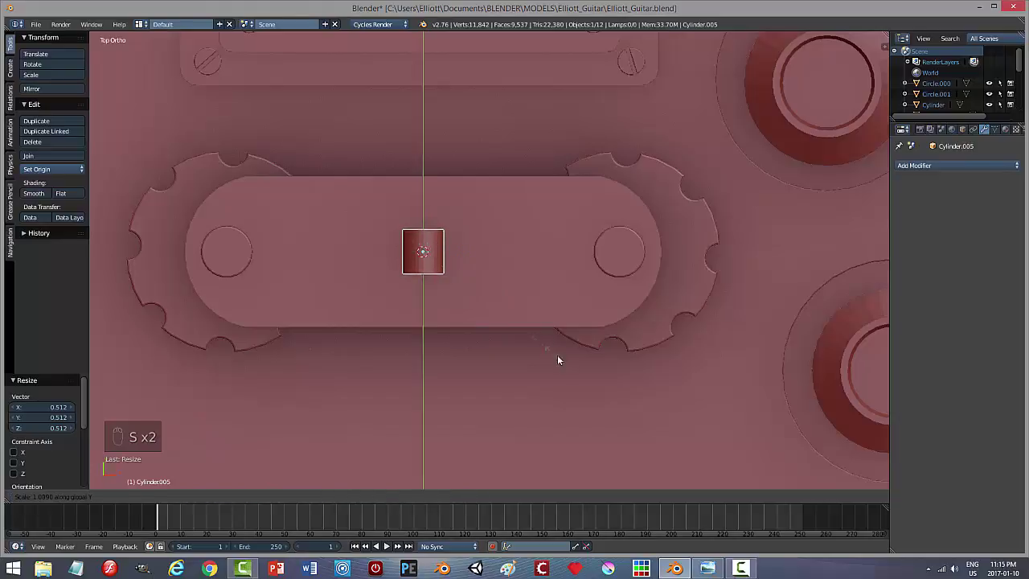
left_click(648, 428)
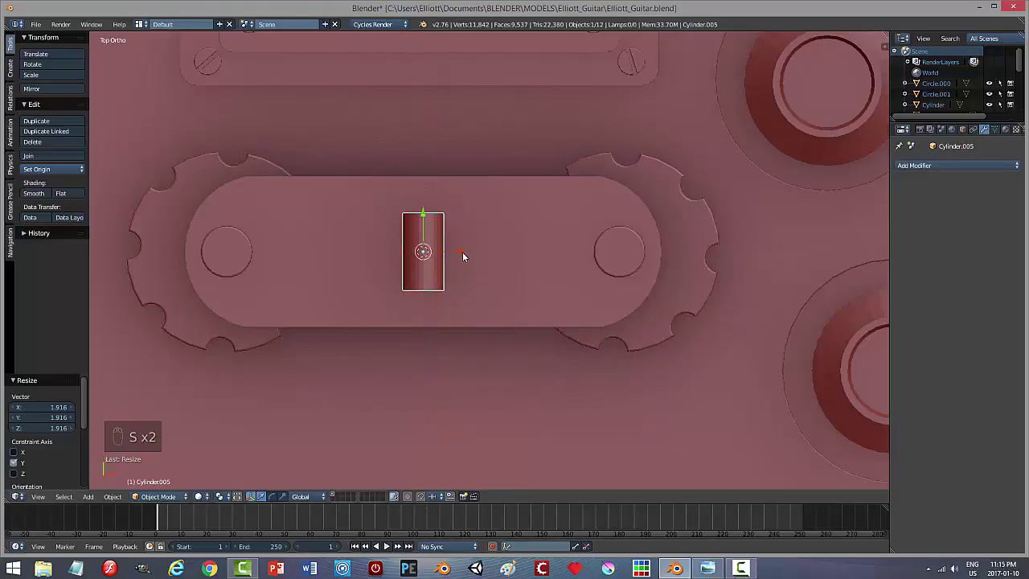
key("KP_7")
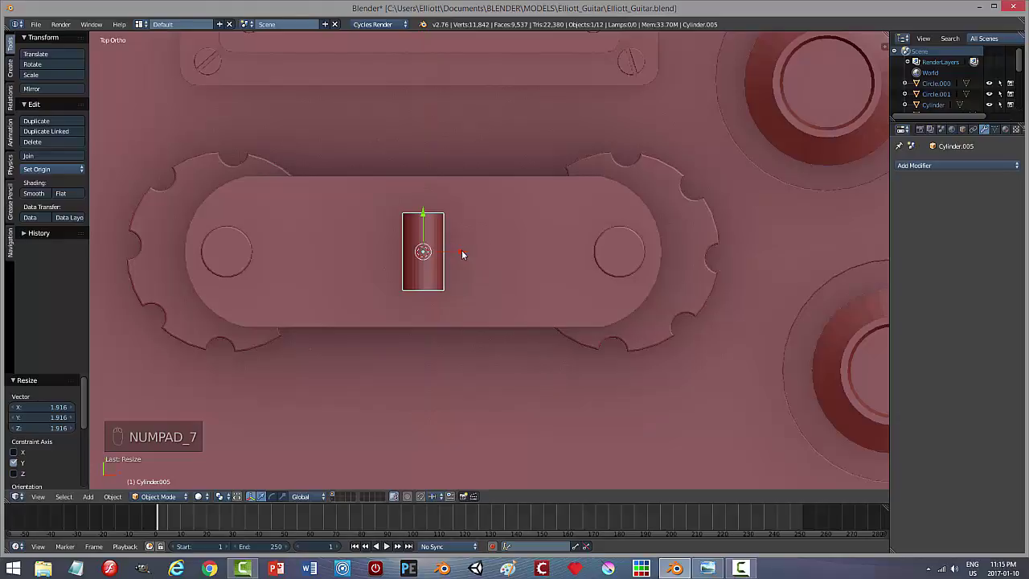
Step: Move the lying cylinder about -0.211 along X onto the first string slot of the reference drawing and return to solid shading
key("z")
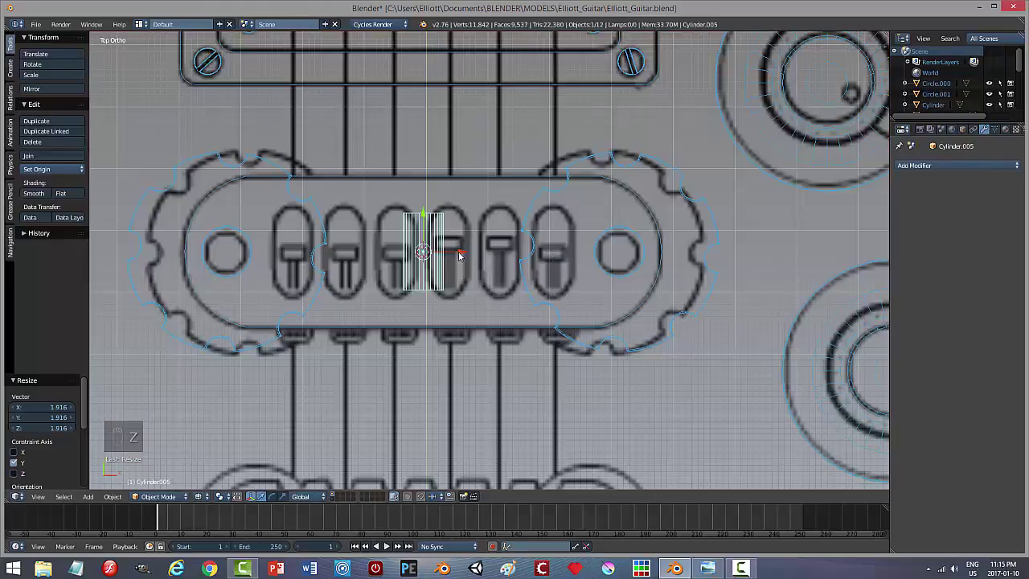
left_click_drag(459, 256, 335, 262)
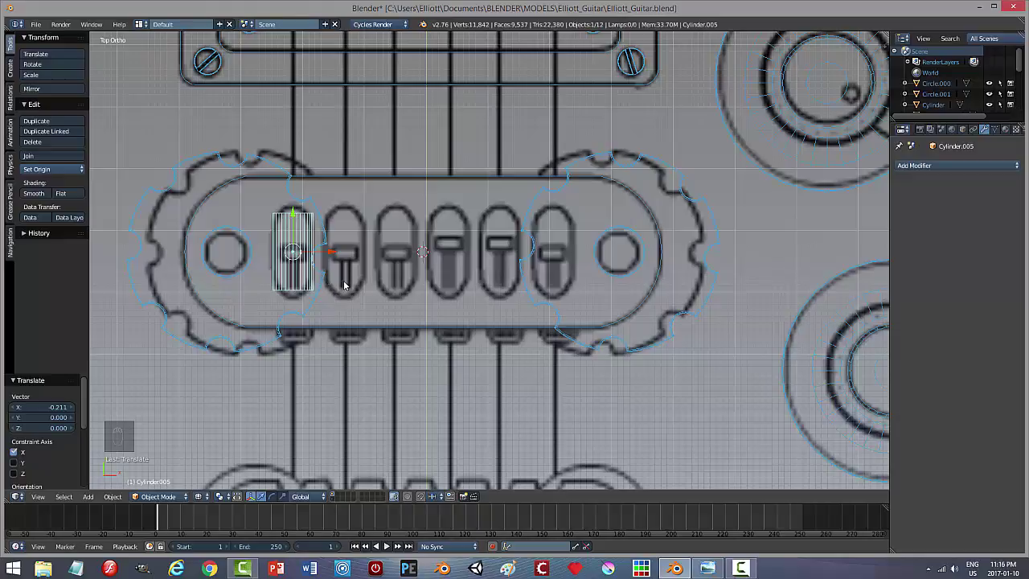
middle_click_drag(377, 297, 334, 240)
key("z")
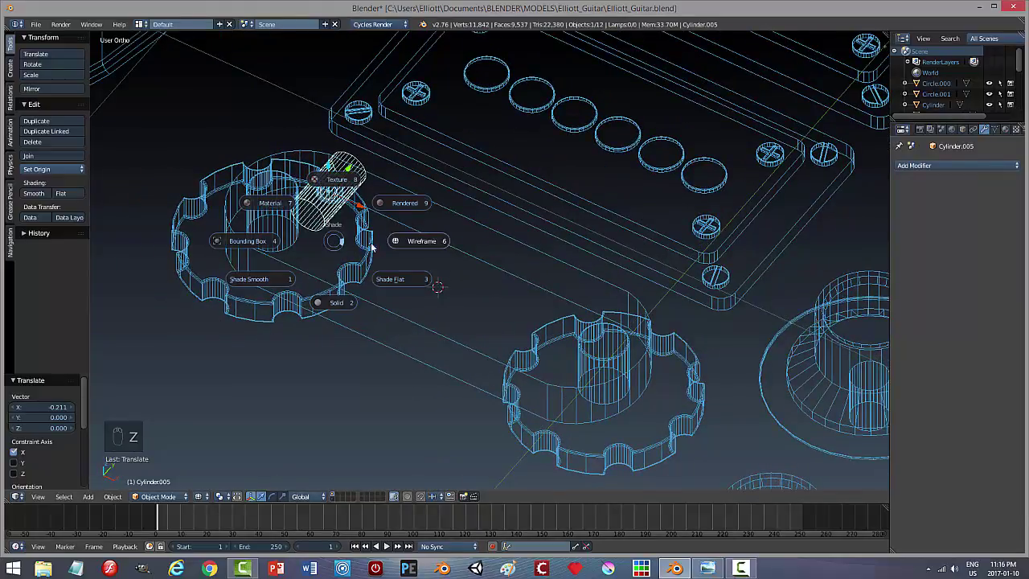
left_click(345, 304)
middle_click_drag(397, 238, 393, 234)
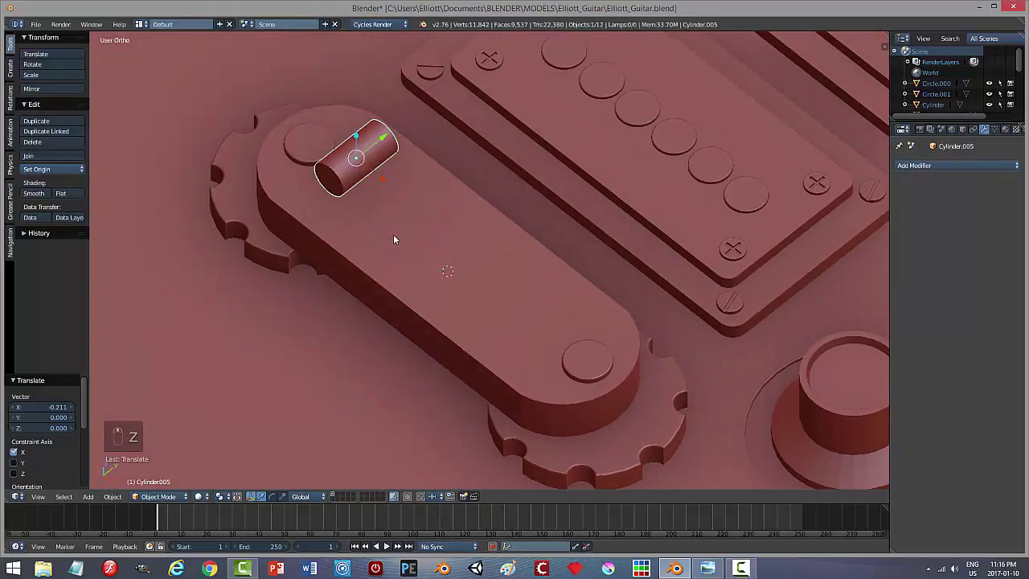
Step: Bevel the edge loops around both ends of the cylinder by about 0.448 with 6 segments to form a rounded capsule
key("Tab")
left_click(486, 241)
middle_click_drag(450, 252, 512, 236)
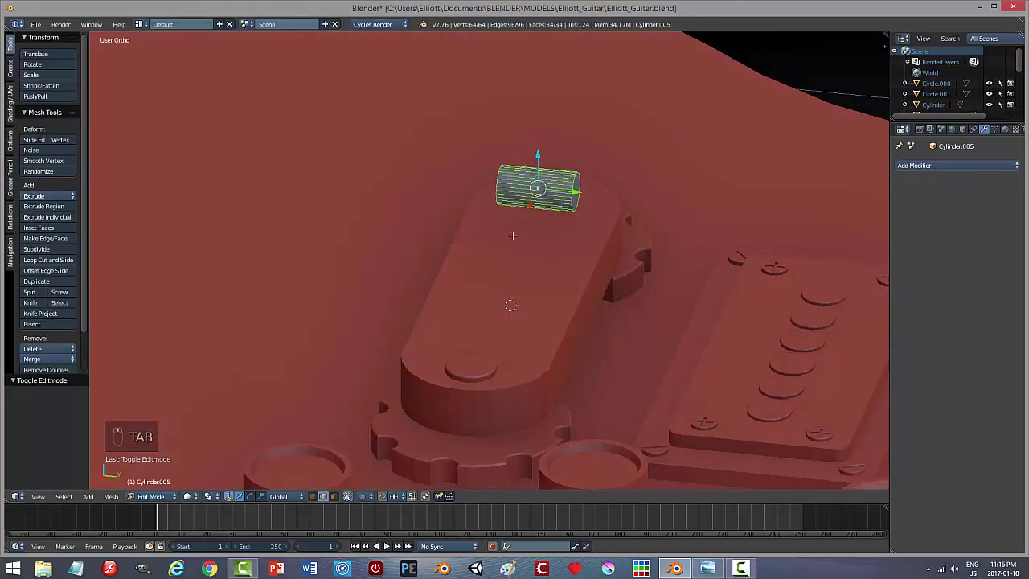
key("a")
key("a")
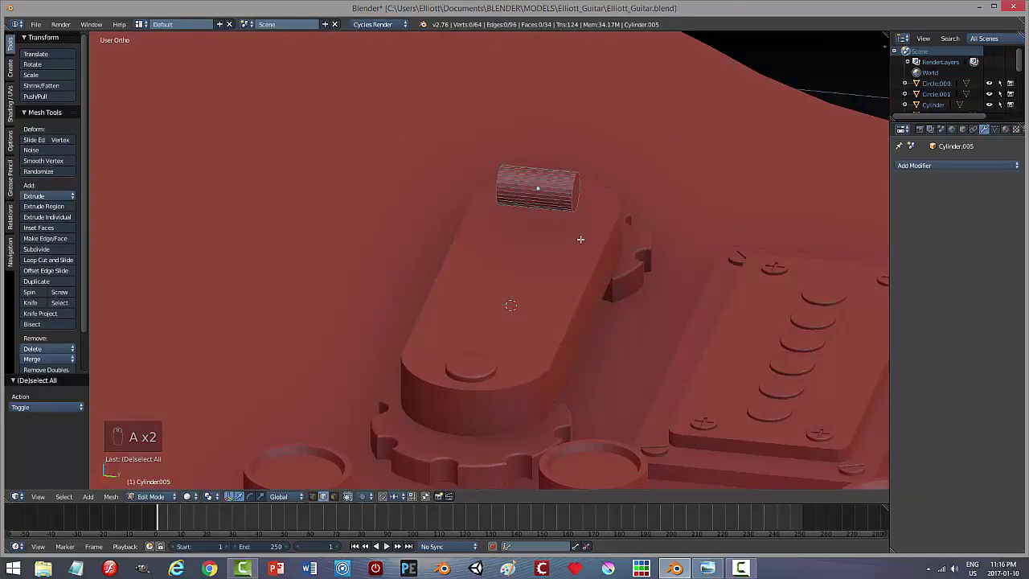
right_click(576, 193)
key("a")
middle_click_drag(635, 229, 635, 213)
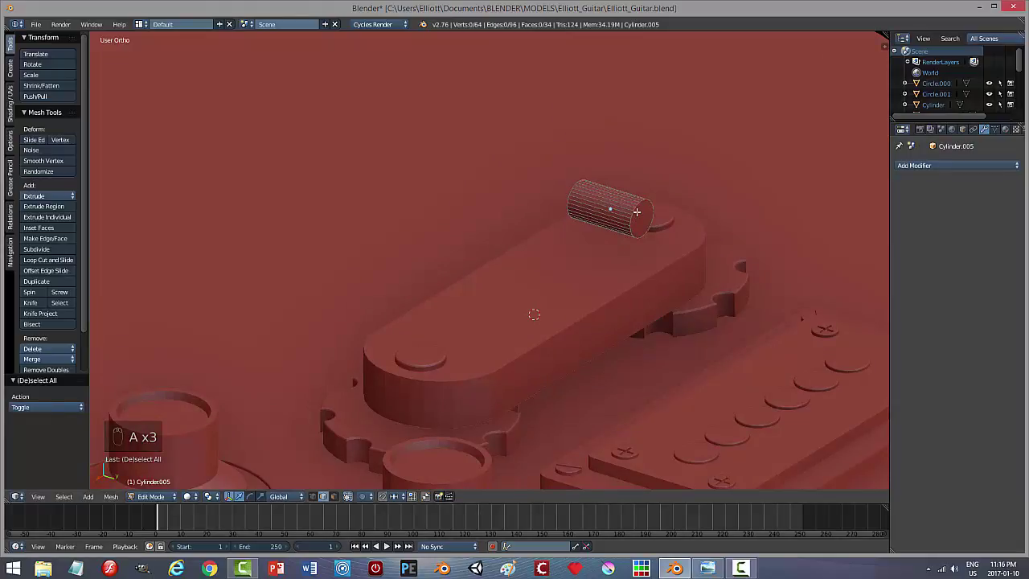
right_click(635, 208)
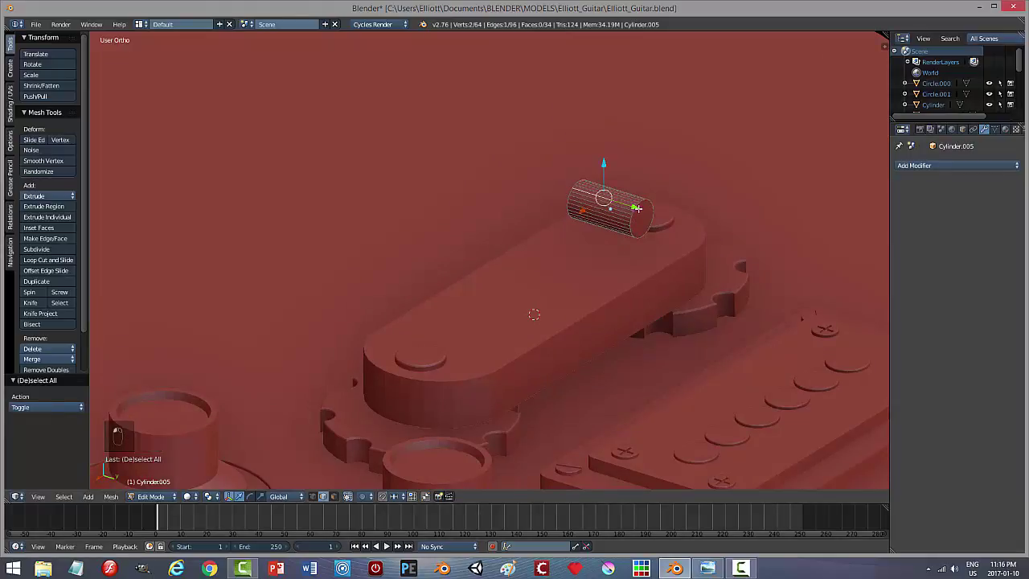
right_click(631, 224, "alt")
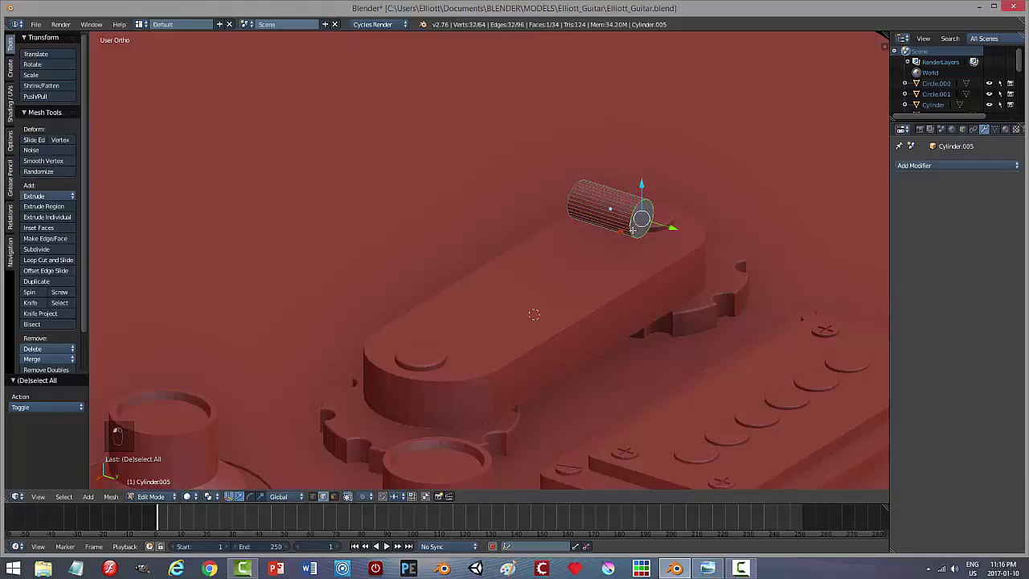
middle_click_drag(634, 230, 574, 249)
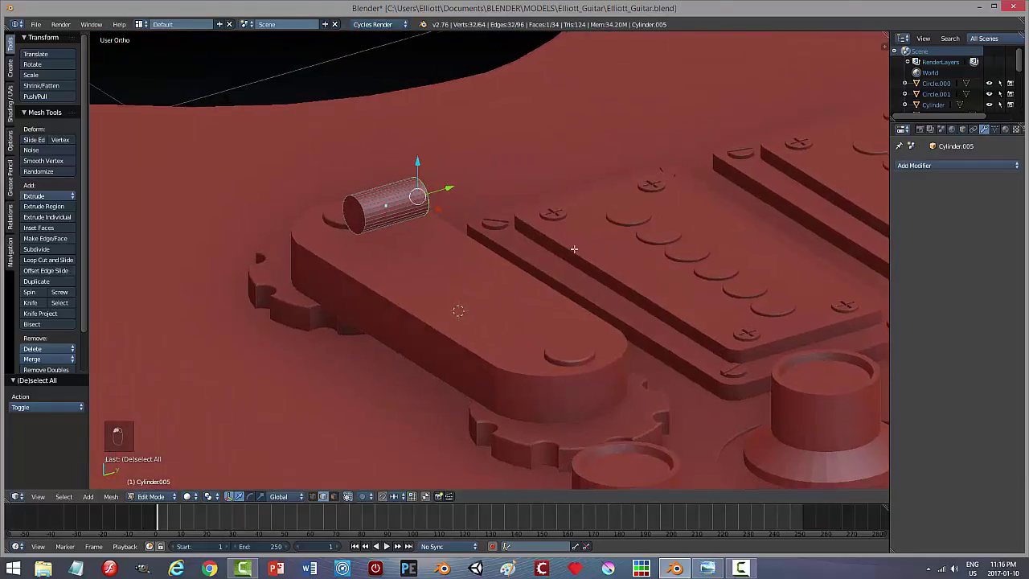
right_click(365, 215, "alt+shift")
middle_click_drag(395, 255, 458, 295)
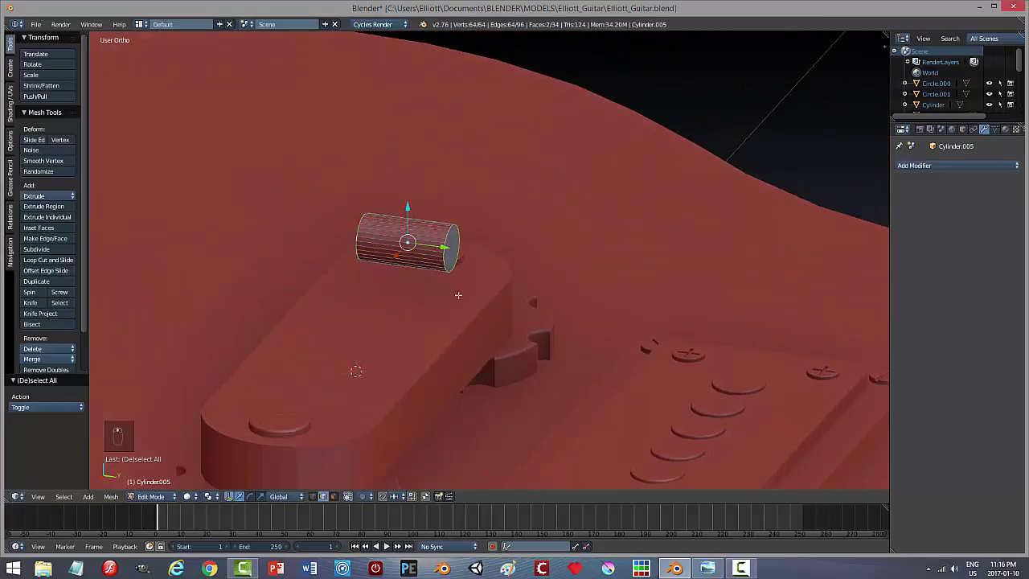
key("ctrl+b")
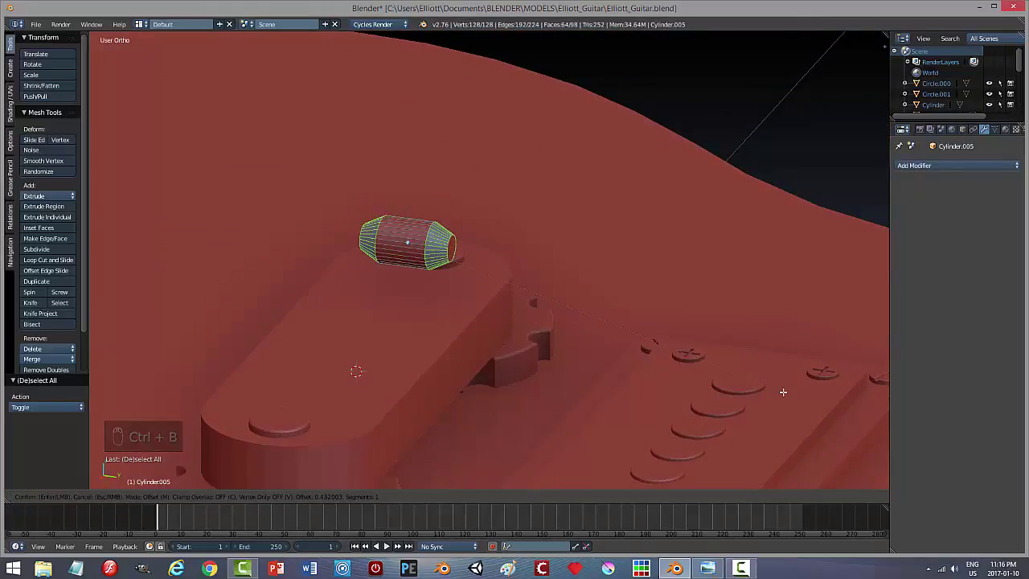
scroll(788, 396, "up", 2)
scroll(789, 393, "up", 3)
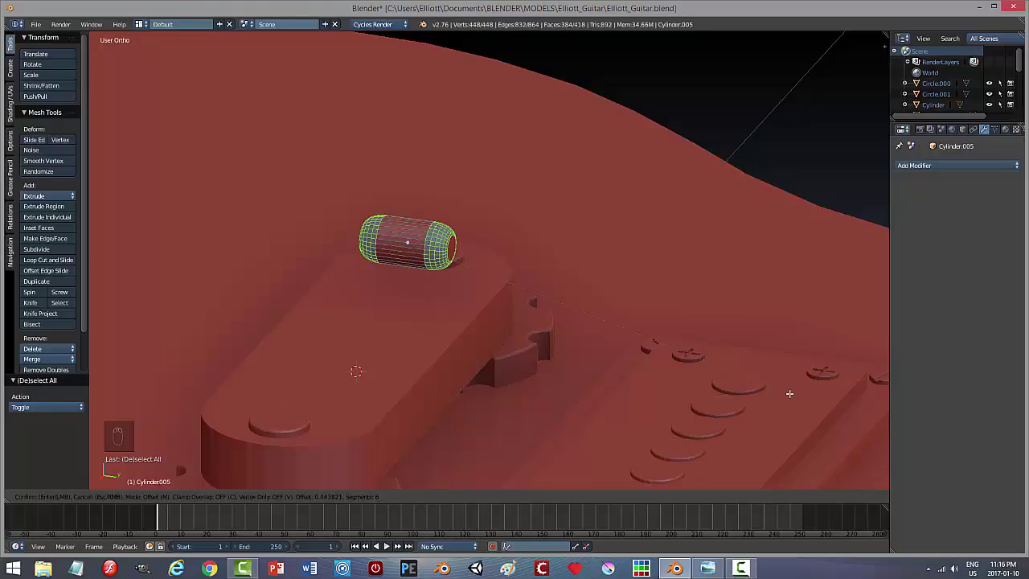
left_click(792, 394)
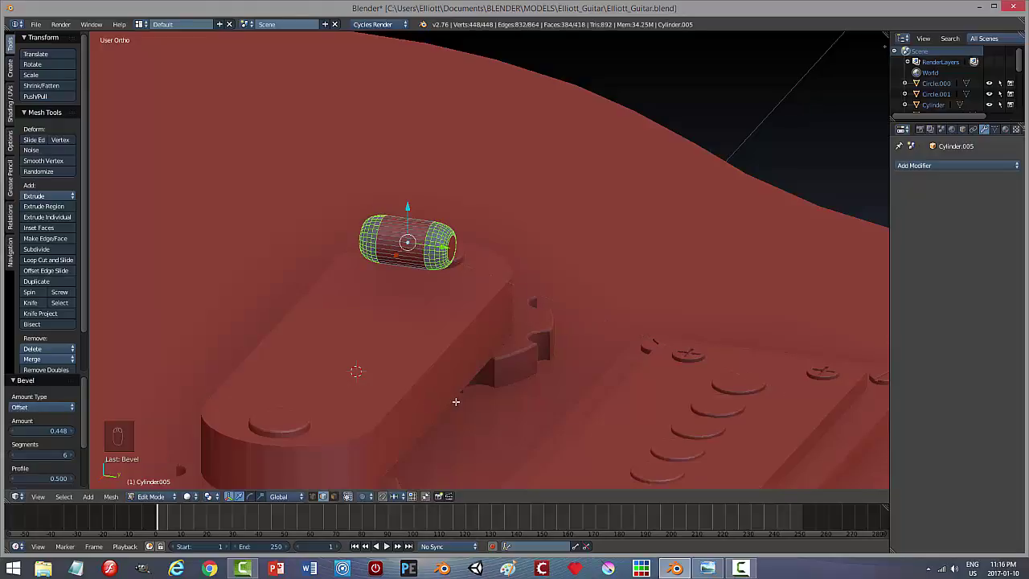
key("a")
key("Tab")
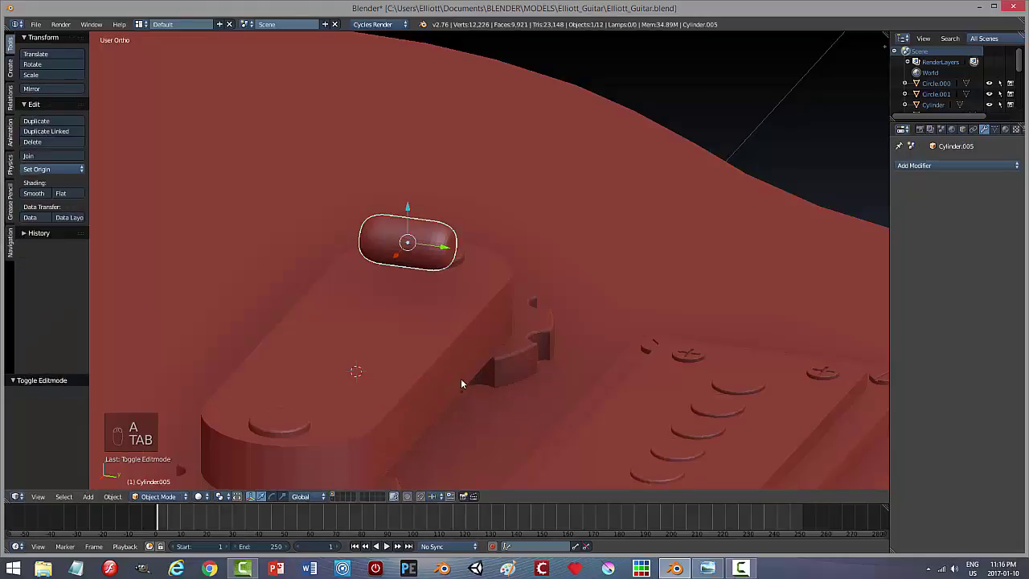
Step: Lower the rounded capsule about 0.069 along Z so it sinks into the bridge plate
middle_click_drag(460, 377, 443, 395)
middle_click_drag(192, 333, 289, 358)
left_click_drag(285, 353, 293, 395)
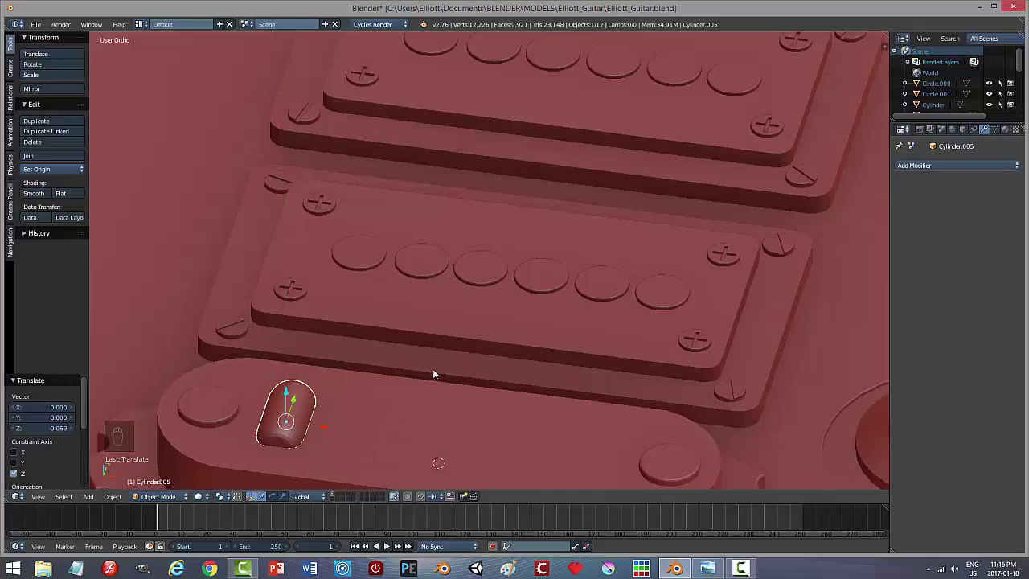
Step: Stretch the capsule along Y by a factor of about 1.158 to match the slot outline in the reference drawing
key("KP_7")
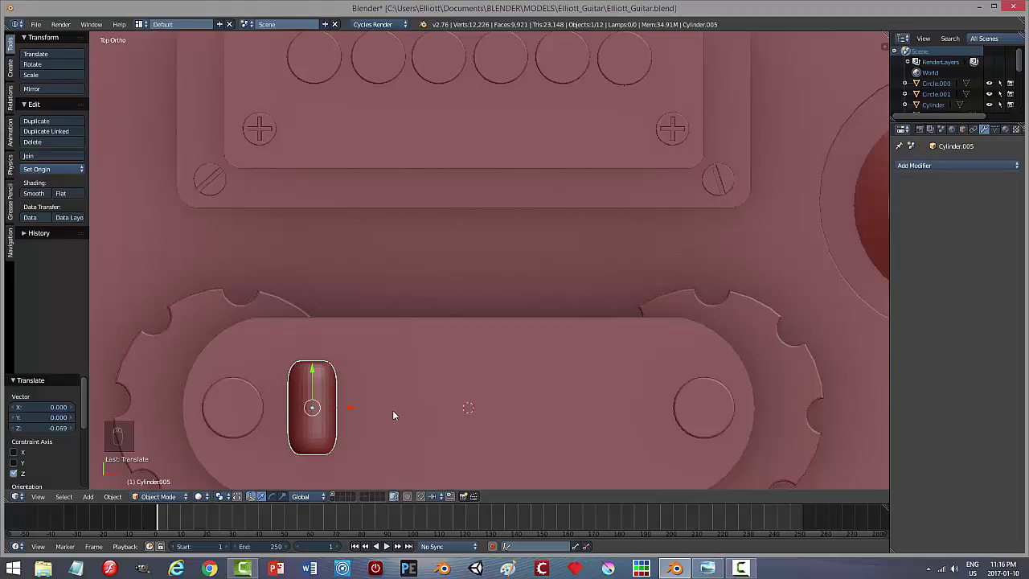
key("KP_7")
key("z")
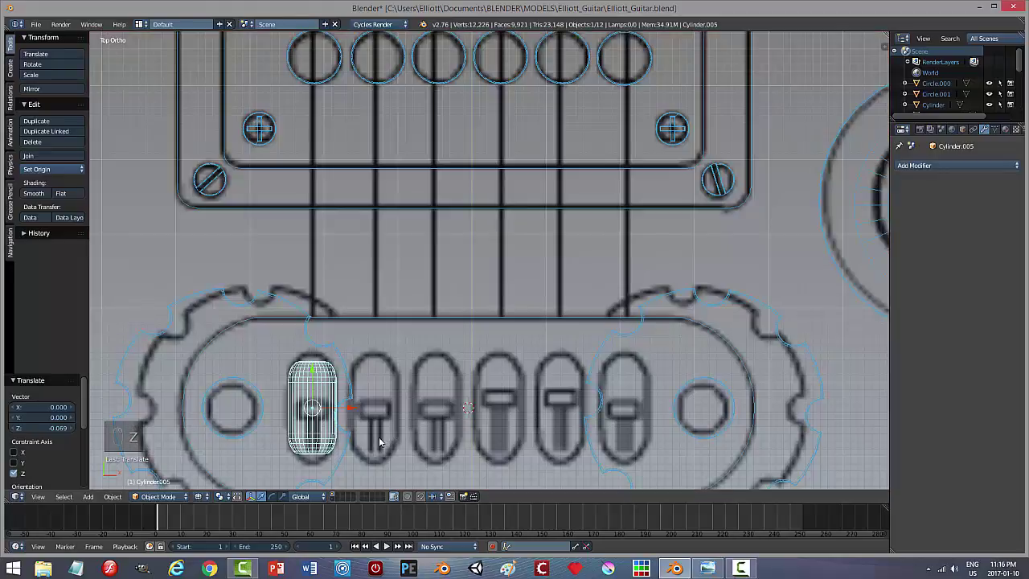
key("s")
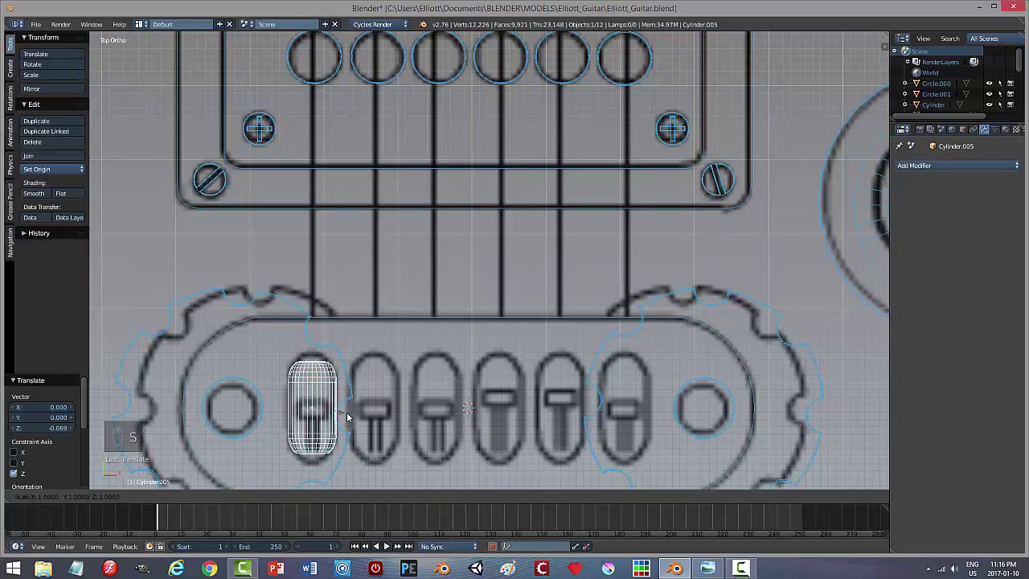
key("y")
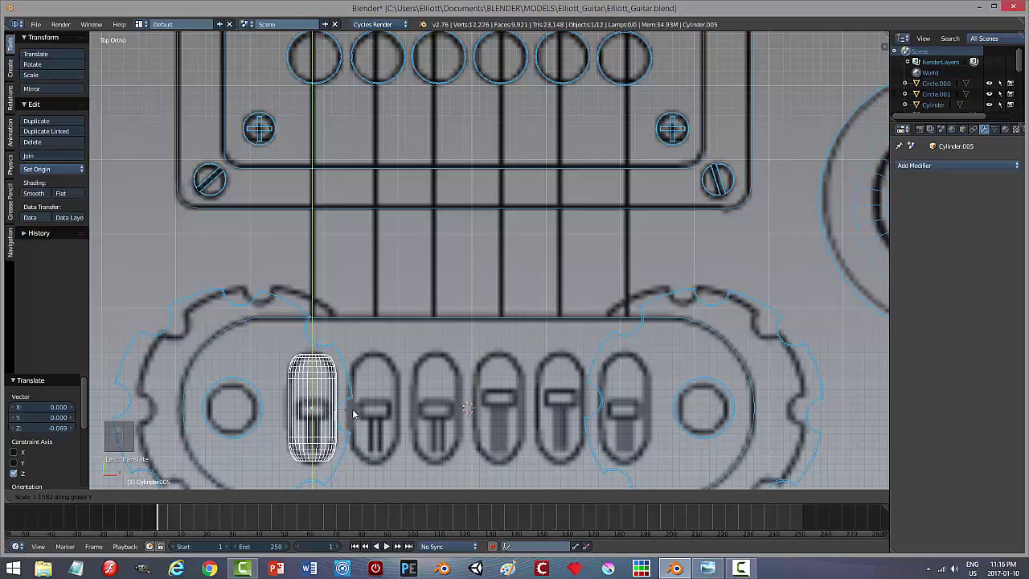
left_click(352, 412)
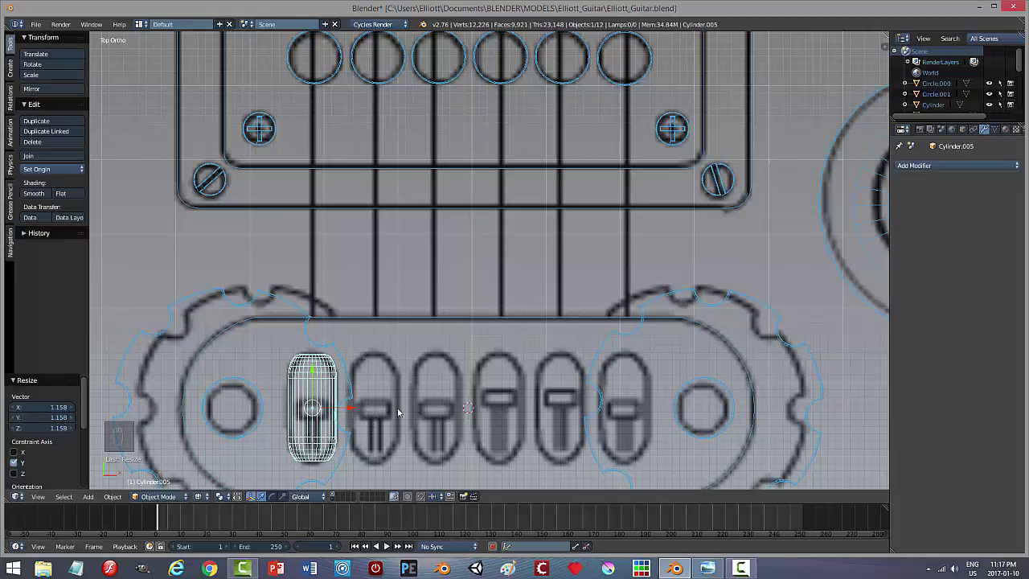
Step: Add an Array modifier to the capsule with a relative X offset of 1.3
left_click(911, 168)
left_click(822, 191)
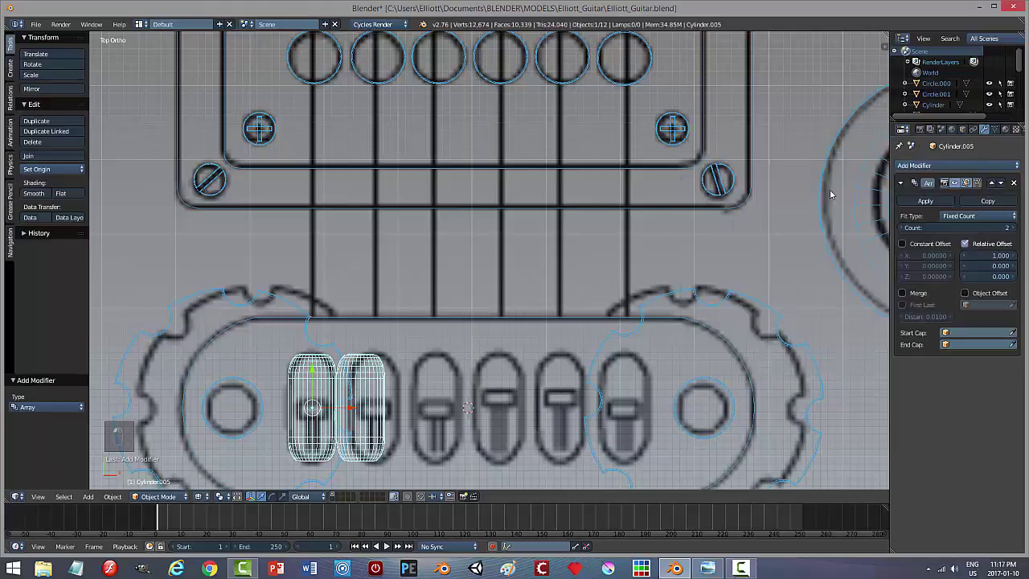
left_click(996, 256)
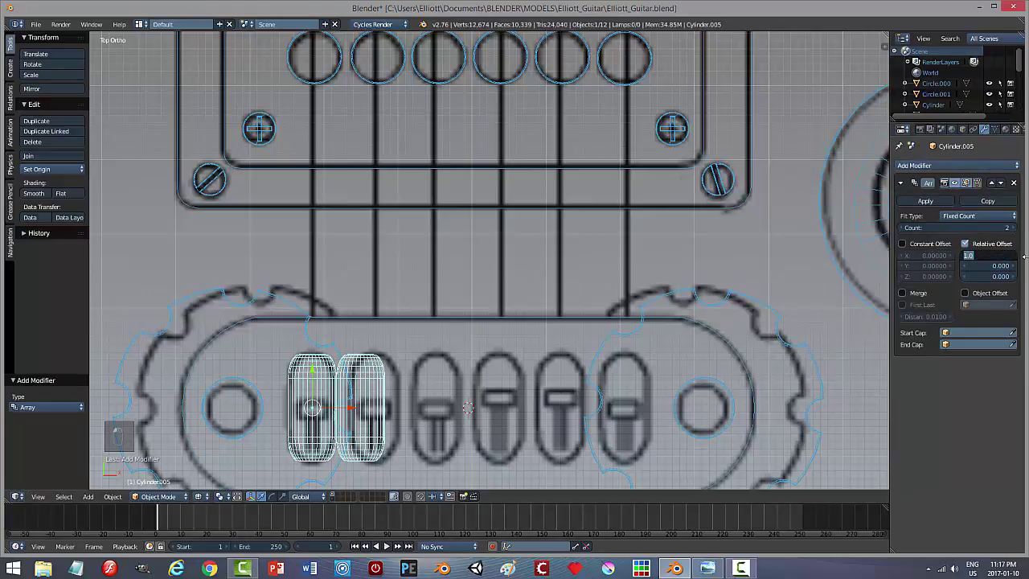
type("1.3")
key("Return")
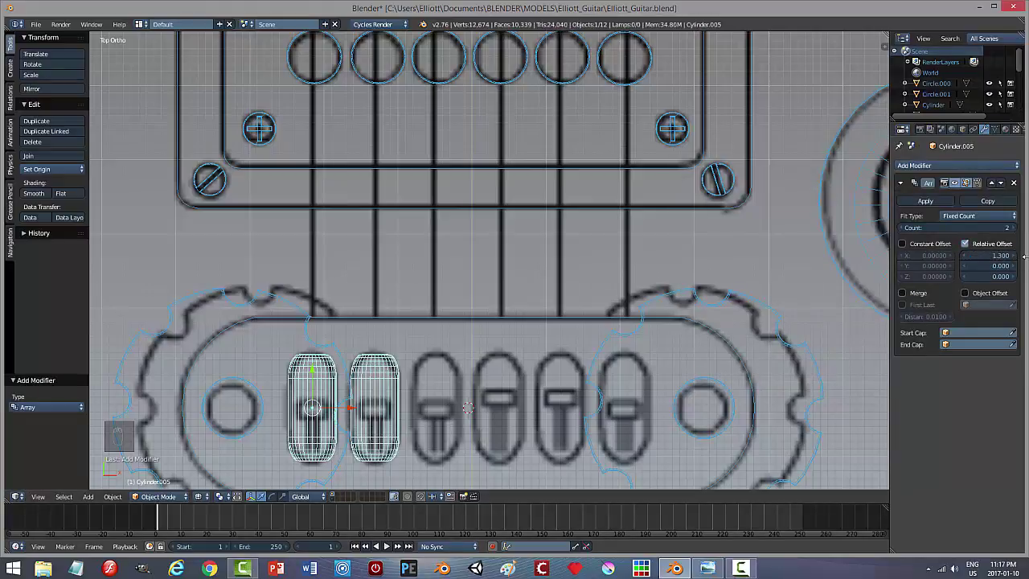
Step: Try relative X offsets of 1.25 and 1.27 for the capsule array against the second slot outline
left_click(1014, 255)
type("1.25")
key("Return")
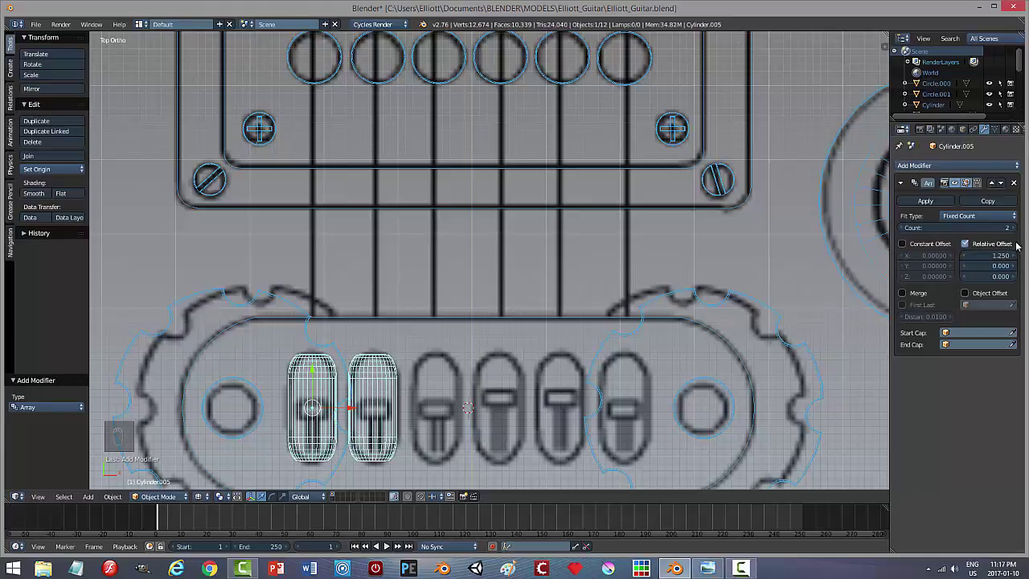
left_click(1014, 255)
type("1")
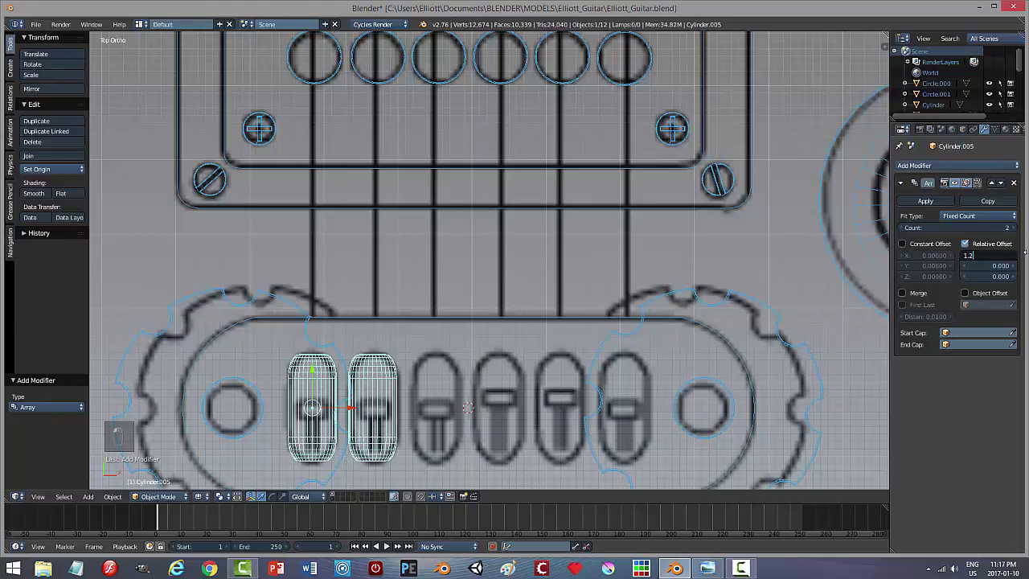
key("Return")
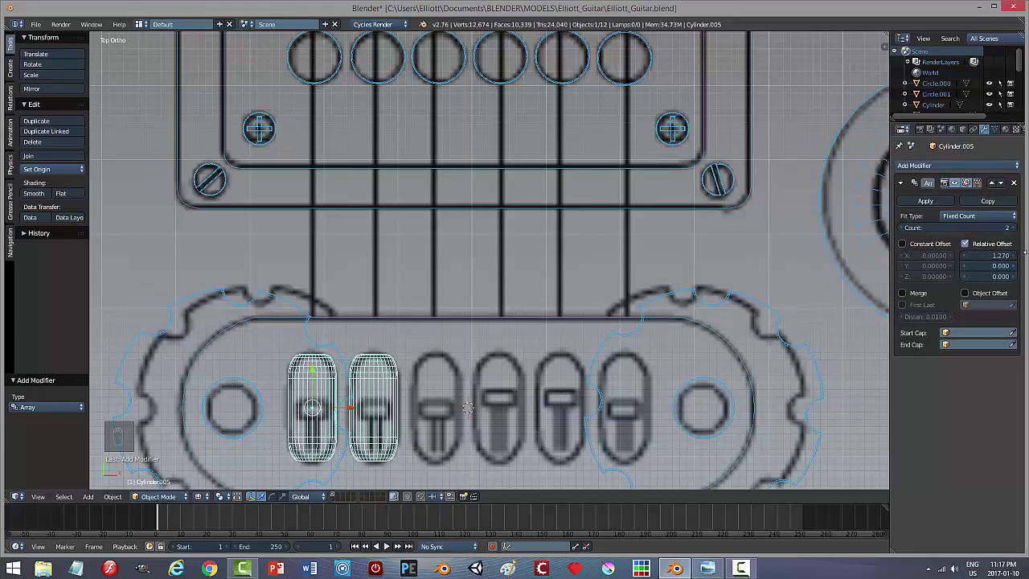
Step: Set the capsule array's count to 6, one copy for each string slot
left_click(1015, 229)
left_click(1016, 228)
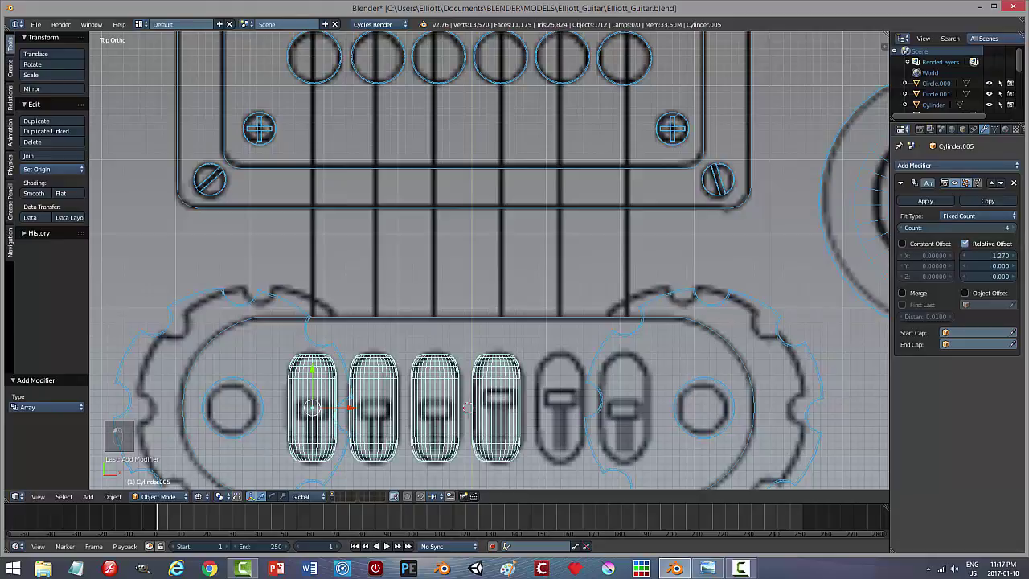
left_click(1015, 228)
left_click(1015, 228)
Step: Try a relative X offset of 1.28 for the six capsules and settle on 1.3 to match the slot spacing
left_click(1017, 254)
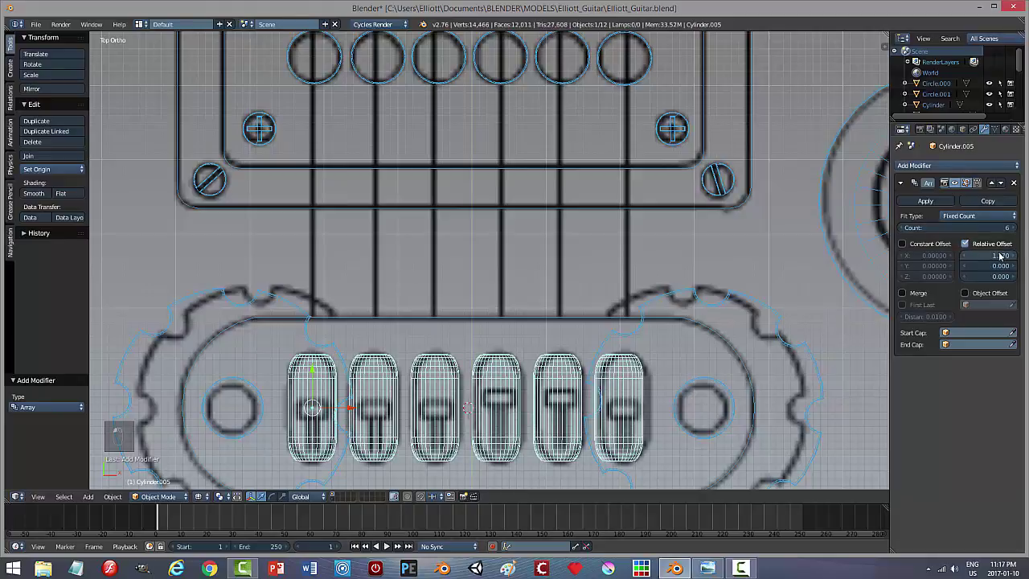
type("1")
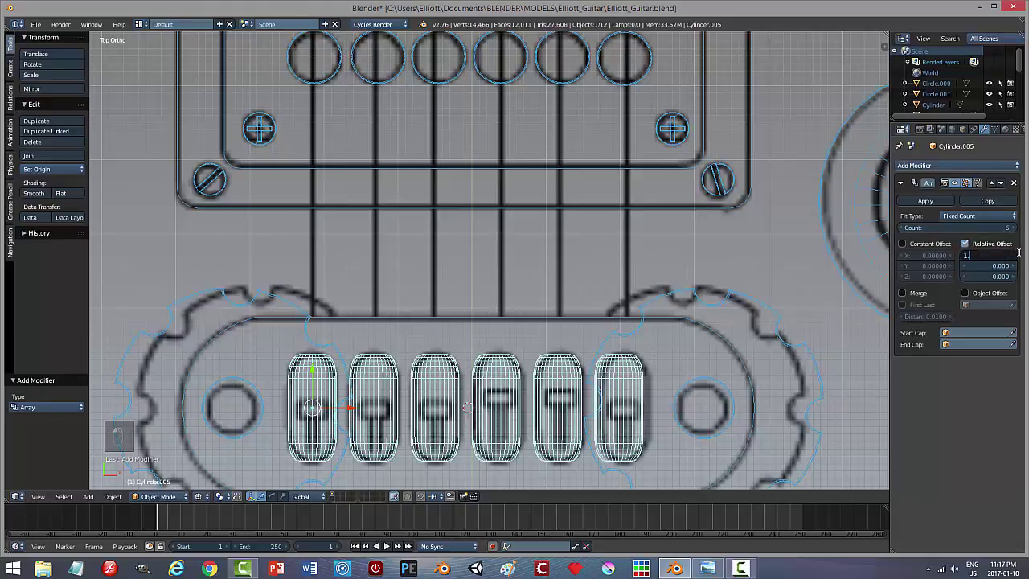
key("Return")
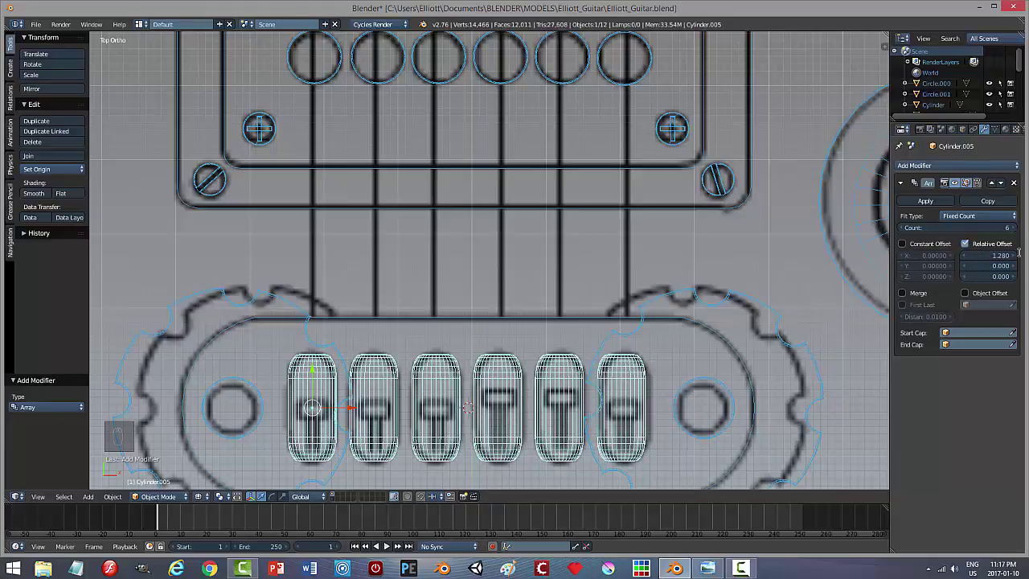
left_click(1016, 255)
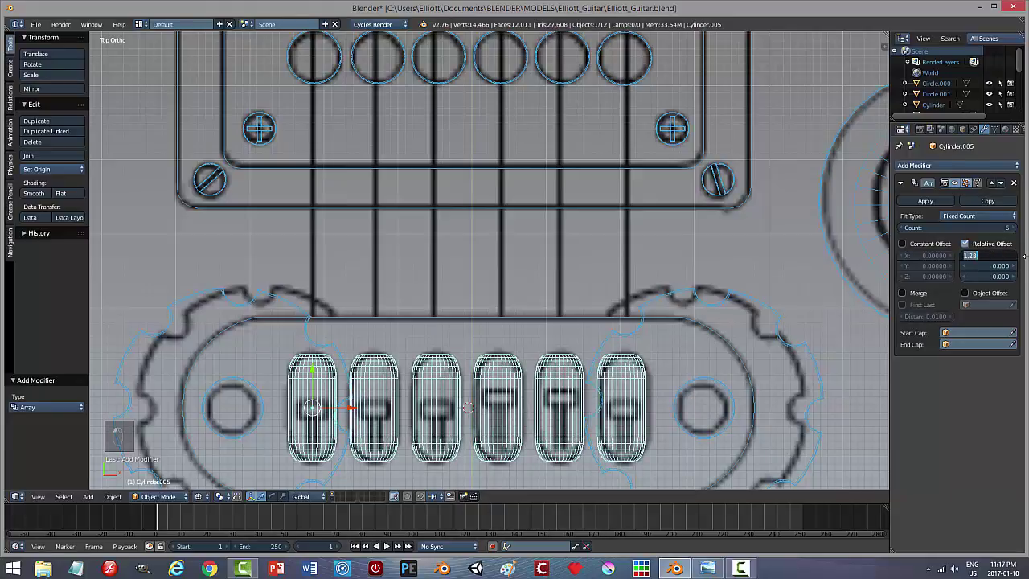
type("1.3")
key("Return")
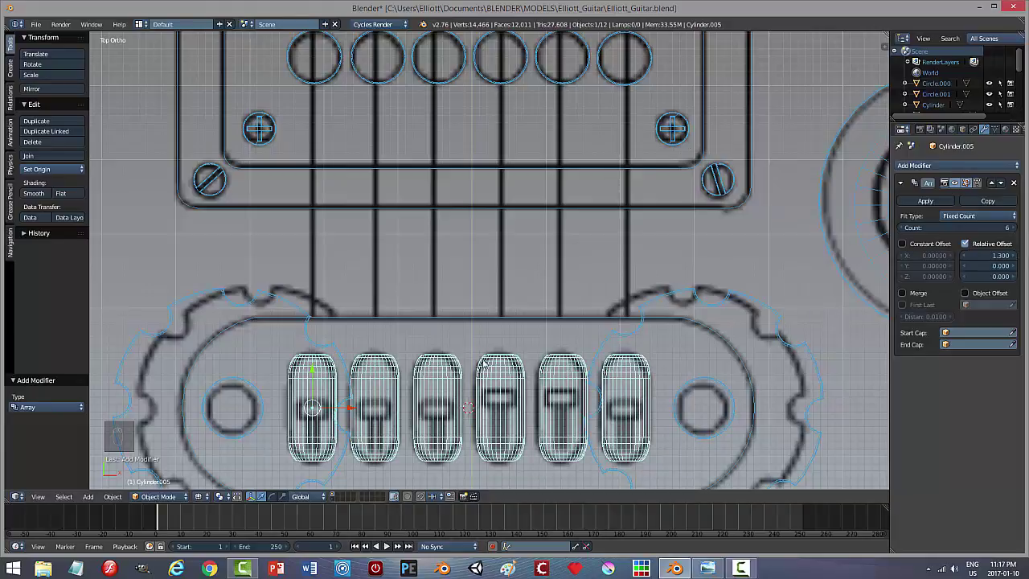
Step: Move the six capsules about 0.398 along Y onto the pickup's pole circles and shift them about 0.005 along X
left_click_drag(313, 370, 348, 76)
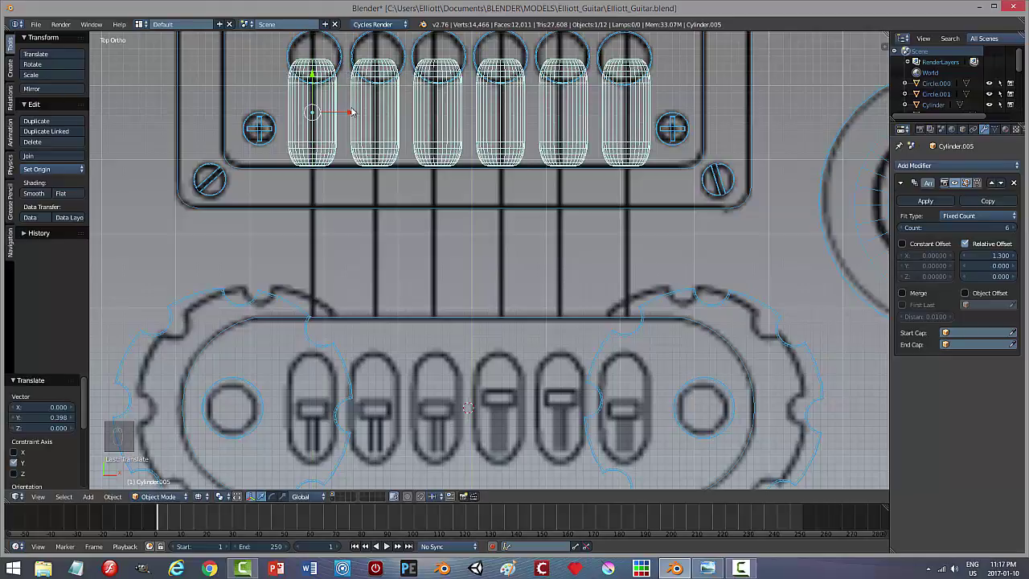
key("g")
key("x")
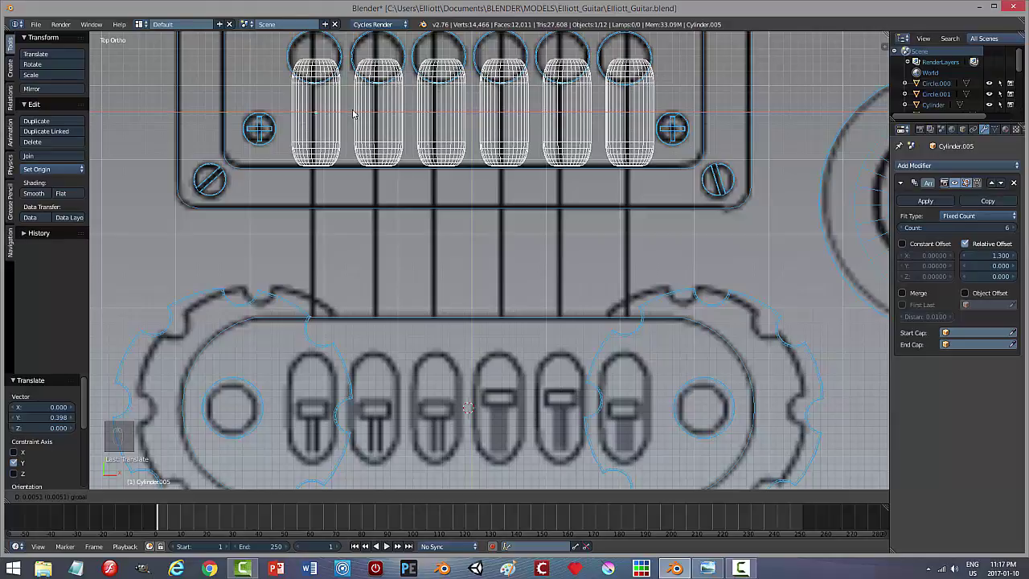
left_click(353, 113)
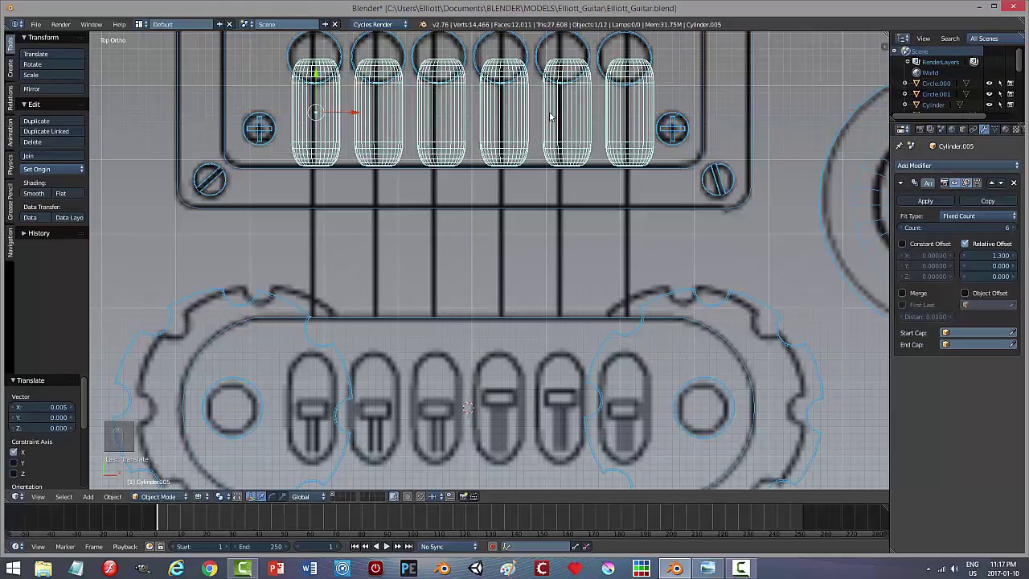
Step: Try a relative X offset of 1.27 for the capsule array against the pole circles and settle on 1.28
left_click(1007, 255)
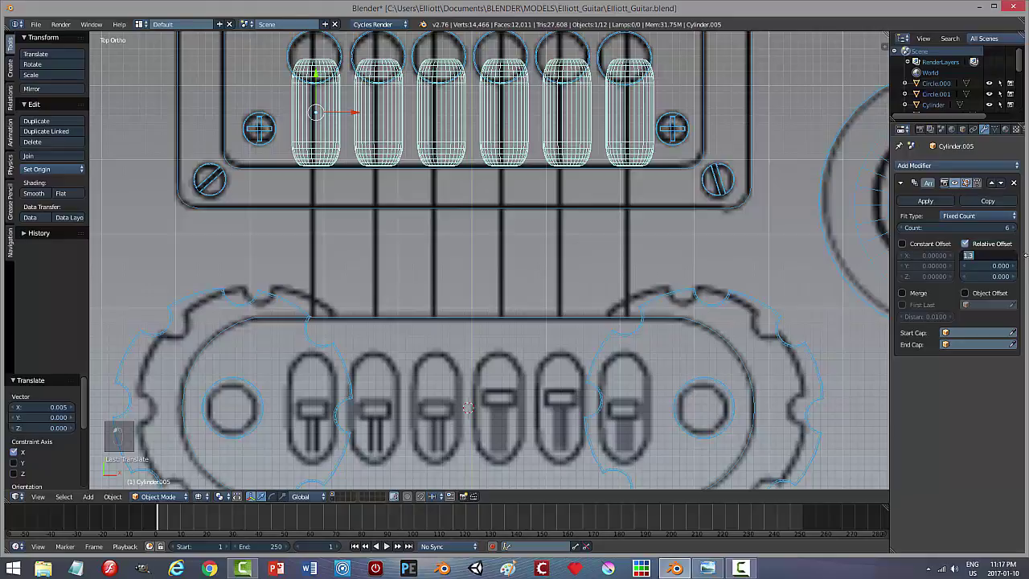
type("1.27")
key("Return")
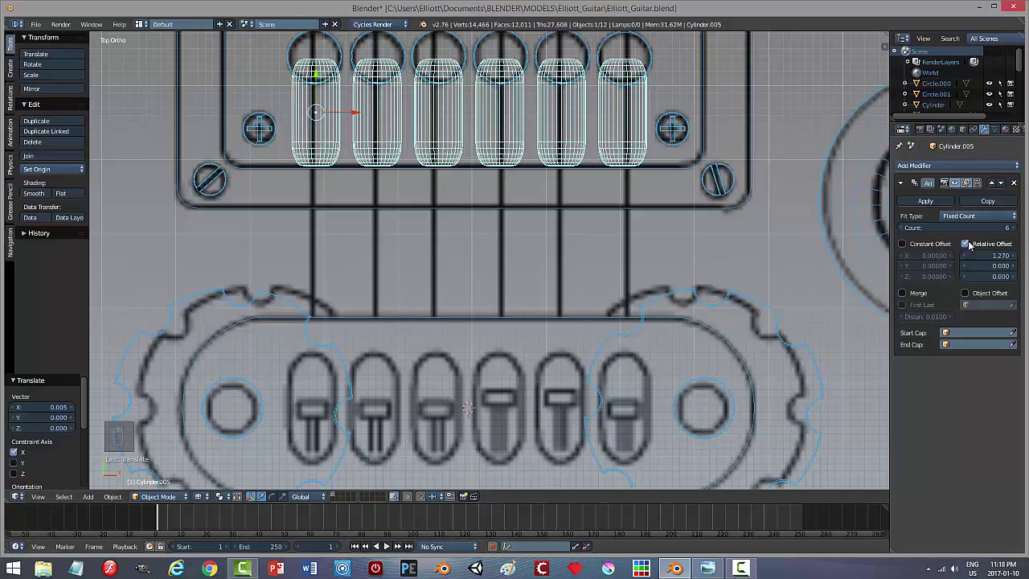
left_click(998, 255)
type("1.2")
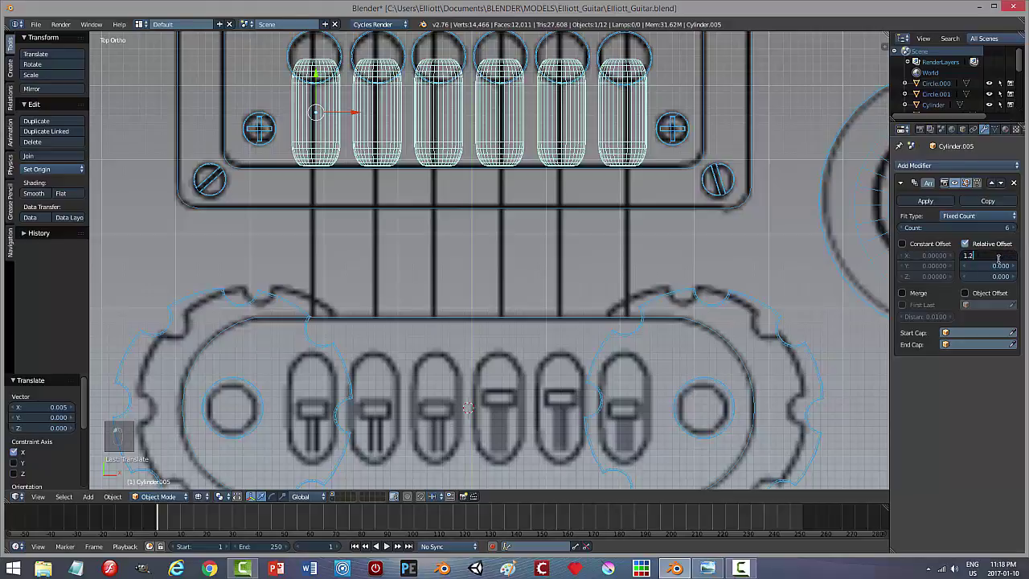
type("8")
key("Return")
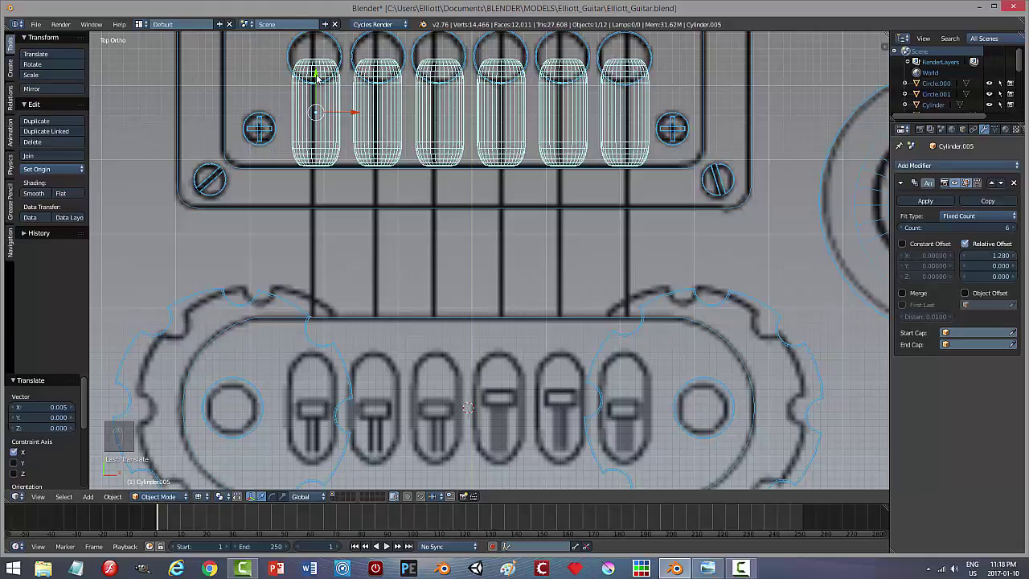
Step: Move the capsules about -0.397 along Y back over the bridge slots and switch the viewport to solid shading
left_click_drag(318, 76, 345, 373)
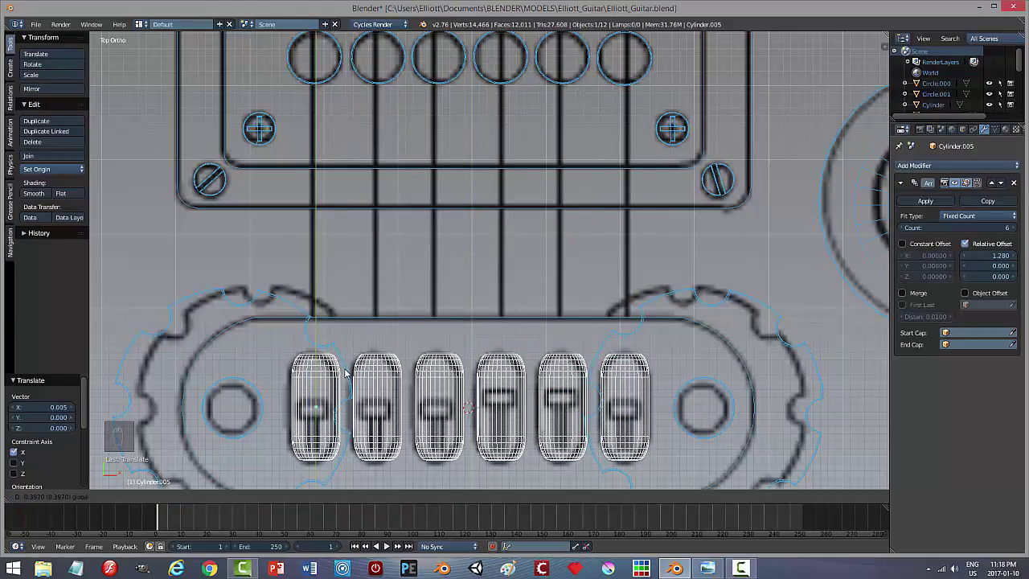
left_click(345, 373)
scroll(655, 355, "down", 1)
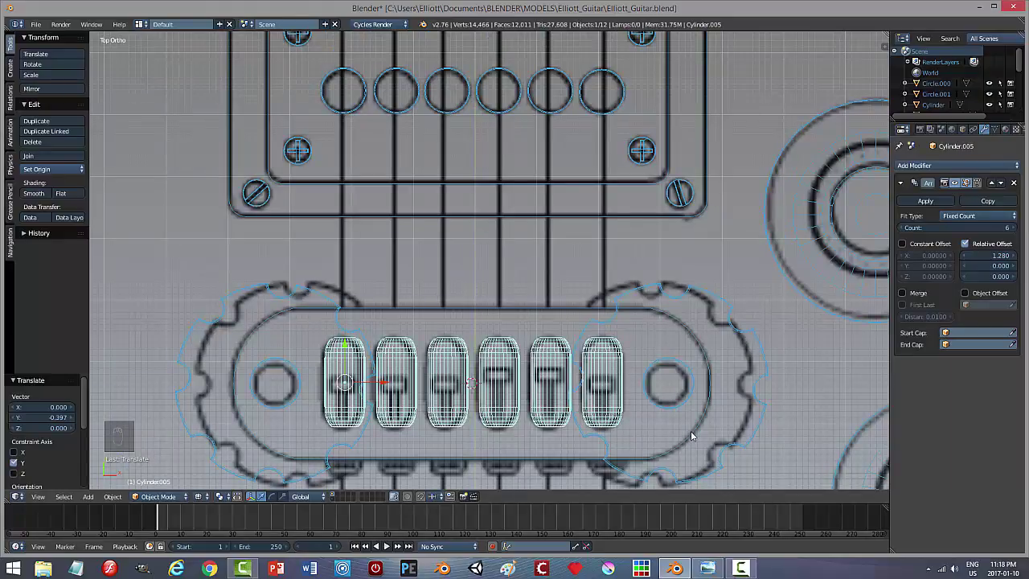
key("ctrl+j")
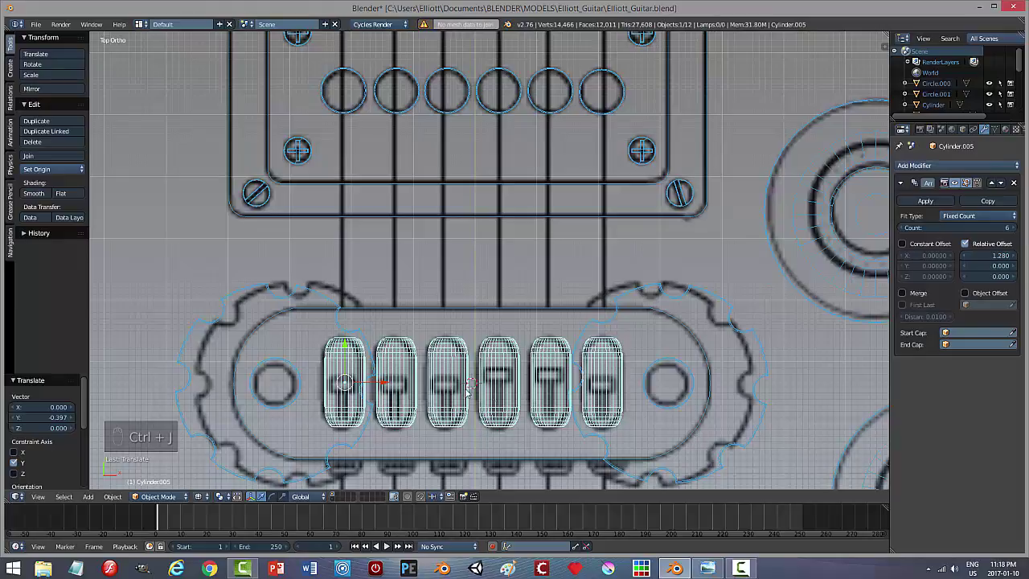
key("z")
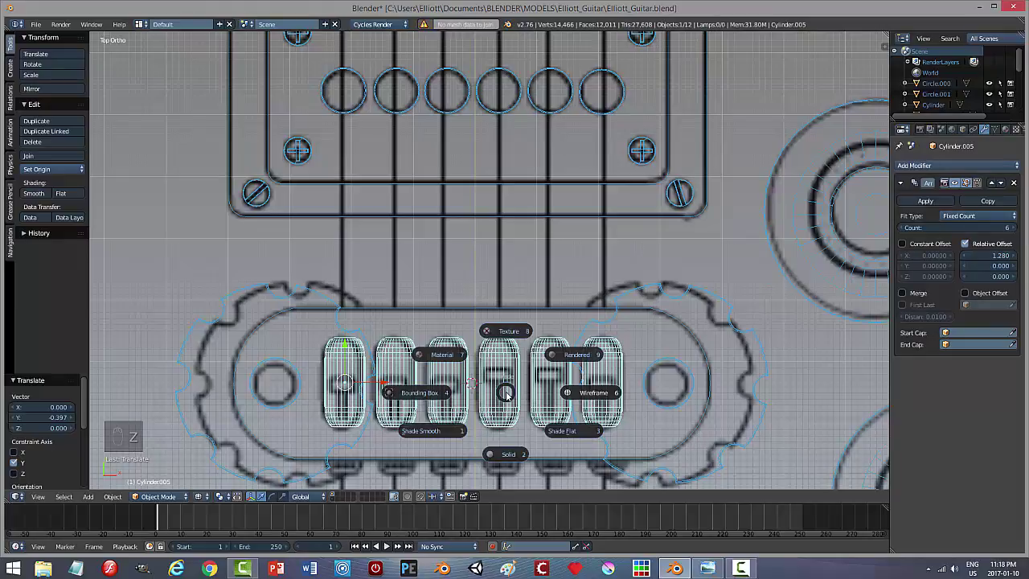
left_click(508, 453)
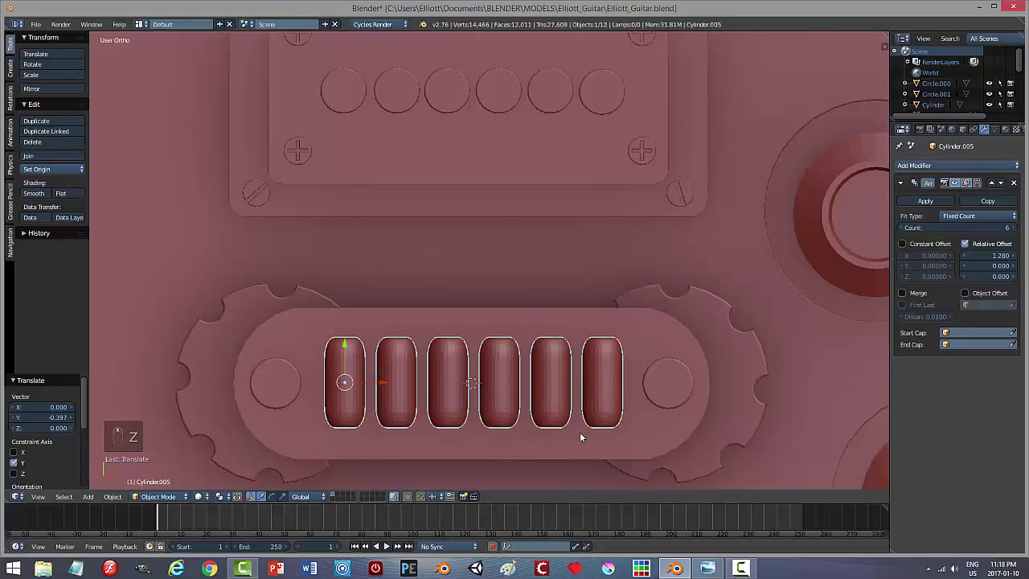
middle_click_drag(579, 432, 534, 355)
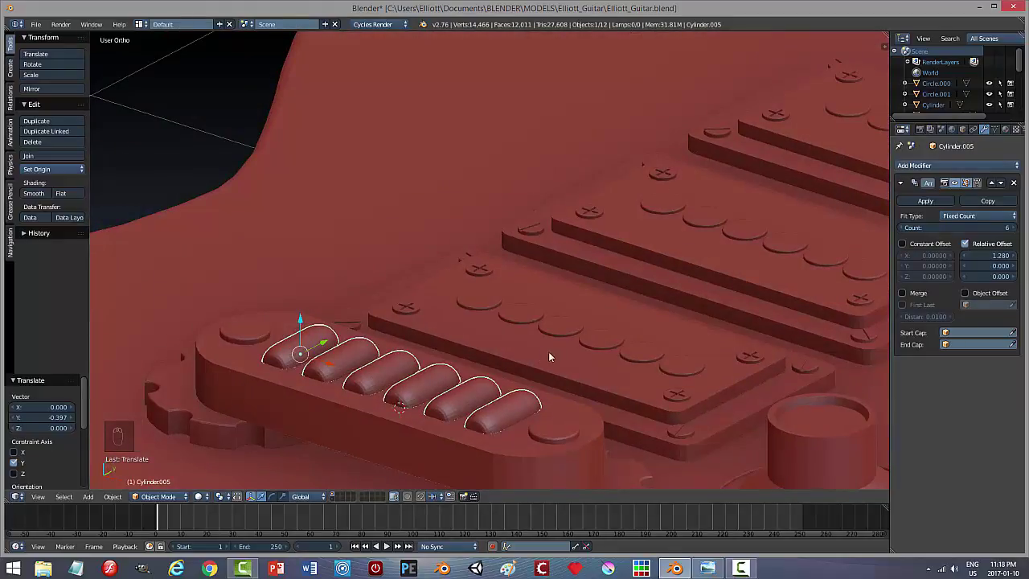
middle_click_drag(474, 365, 408, 369)
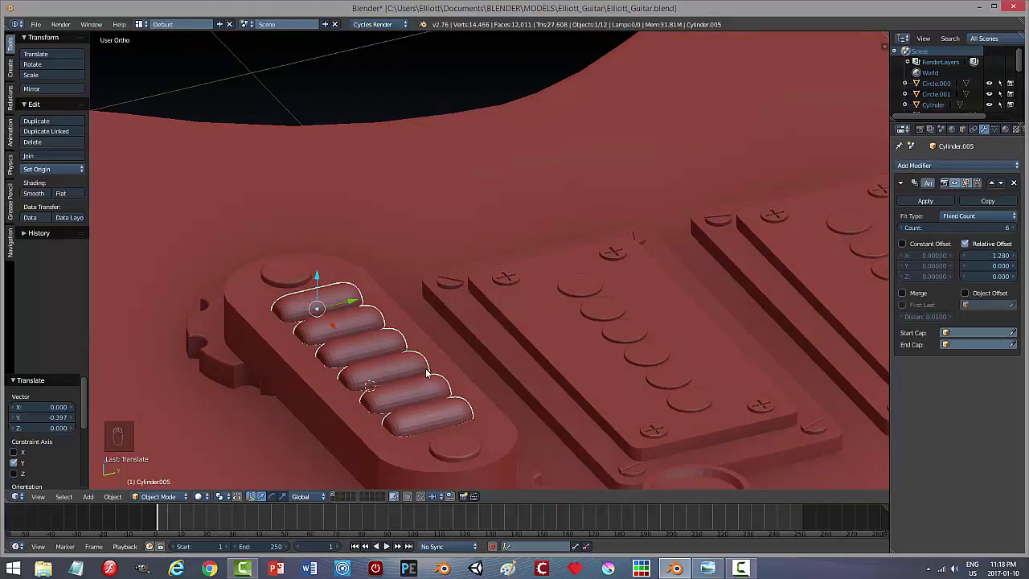
Step: Cut the six slots into the bridge plate with a Boolean Difference using the capsule array, and apply the modifier
right_click(335, 404)
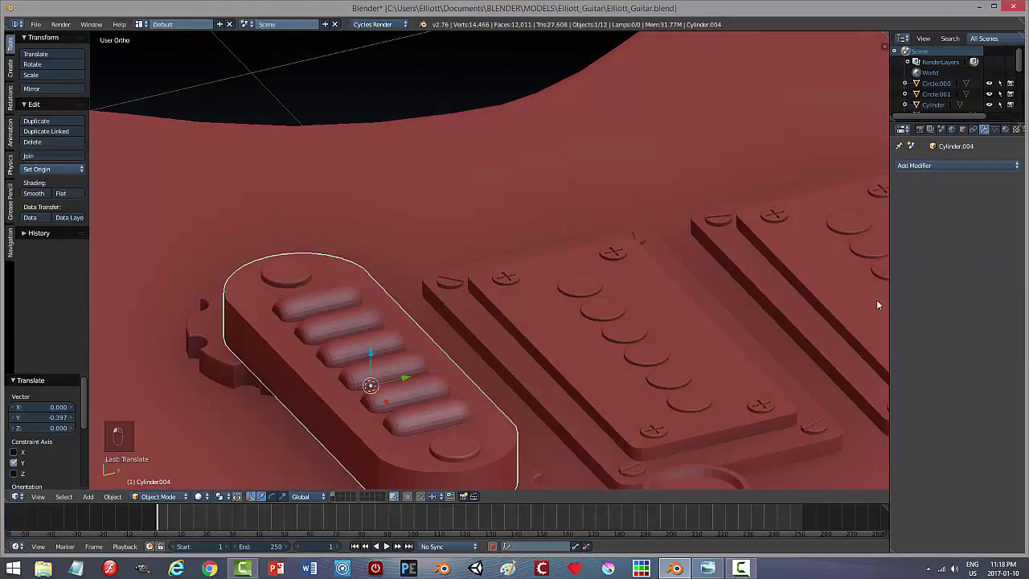
left_click(920, 165)
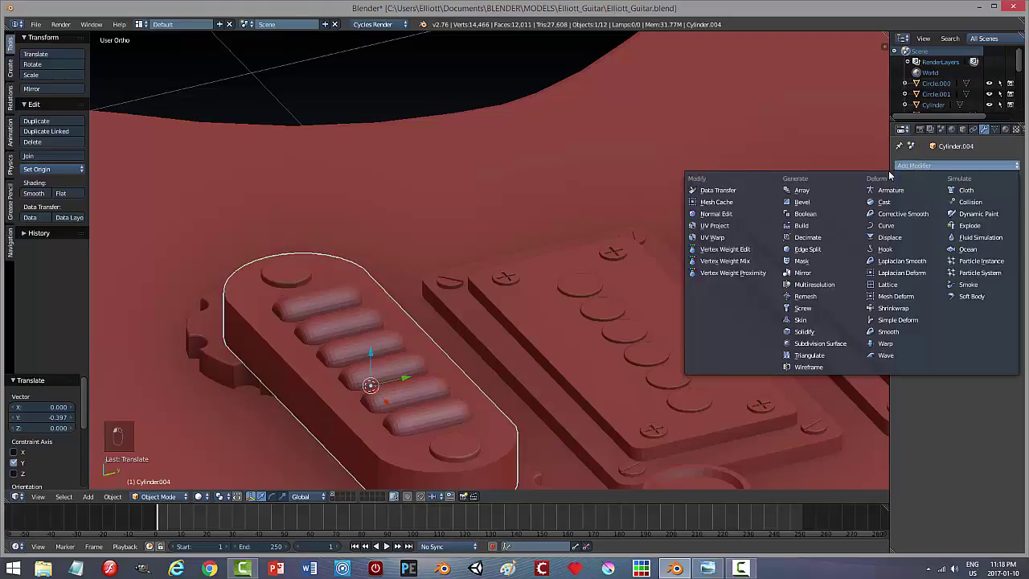
left_click(807, 214)
left_click(917, 229)
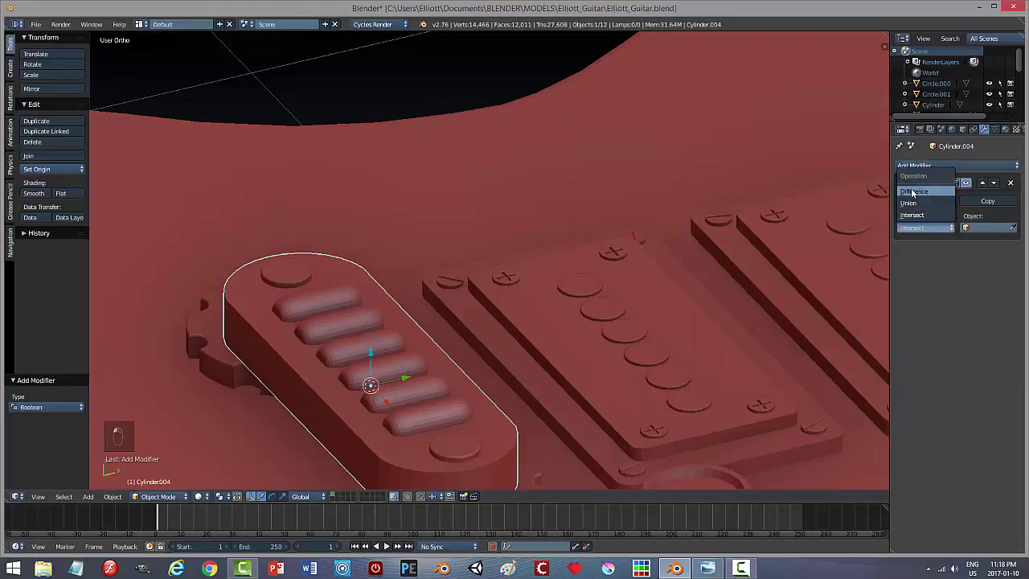
left_click(914, 191)
left_click(1012, 228)
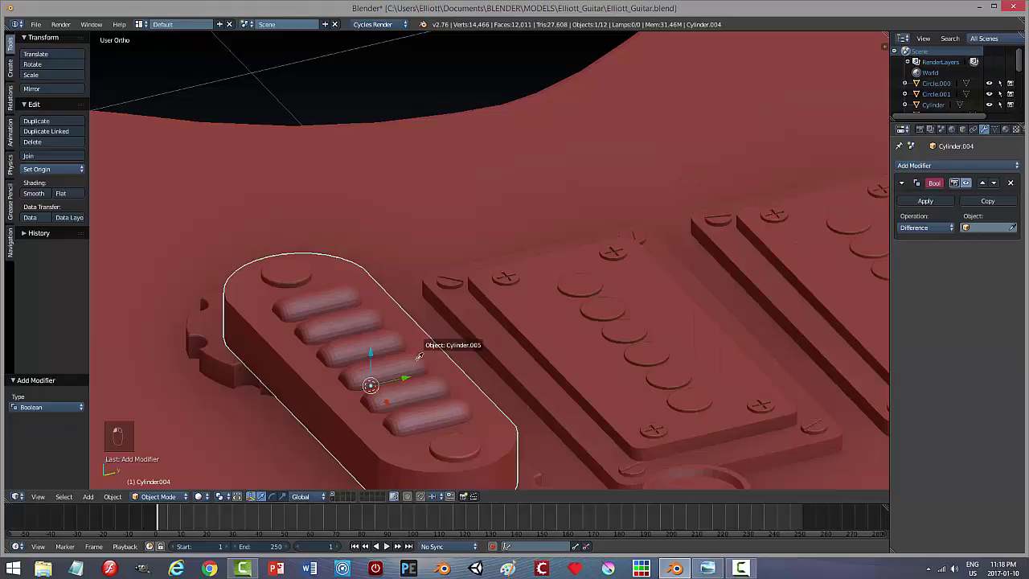
left_click(424, 365)
left_click(921, 202)
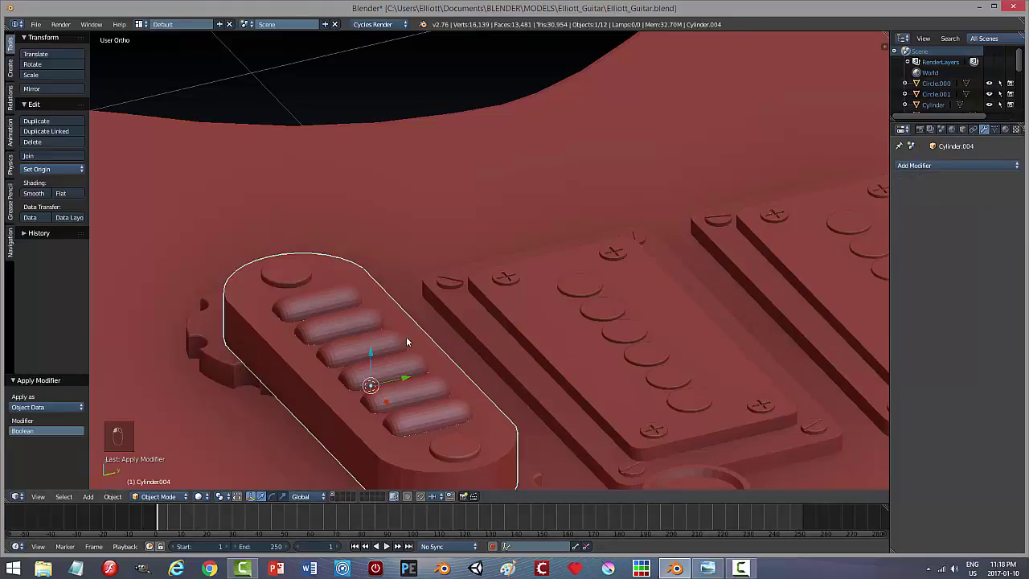
Step: Lift the slotted plate about 0.139 along Z to check the cut, and undo the move
left_click_drag(372, 356, 405, 295)
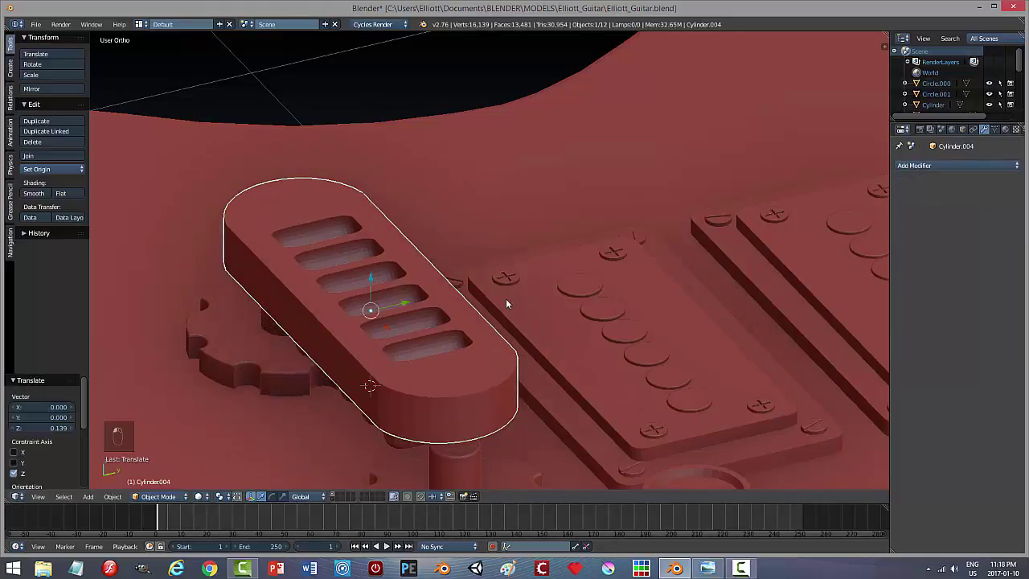
key("ctrl+z")
key("ctrl+z")
Step: Raise the capsules about 0.202 along Z out of the slots and move them to layer 2
left_click_drag(325, 287, 325, 172)
middle_click_drag(493, 308, 578, 336)
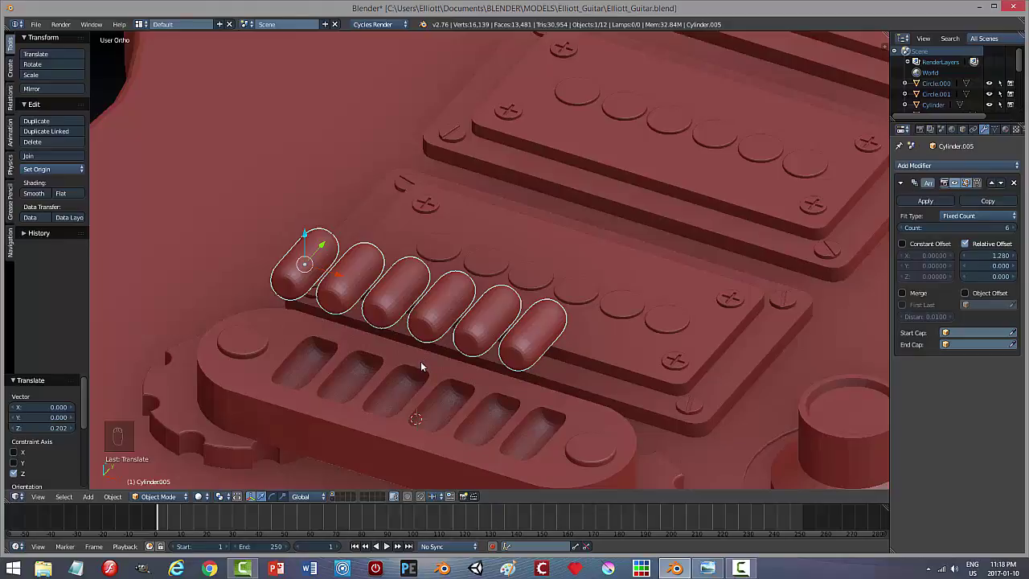
key("m")
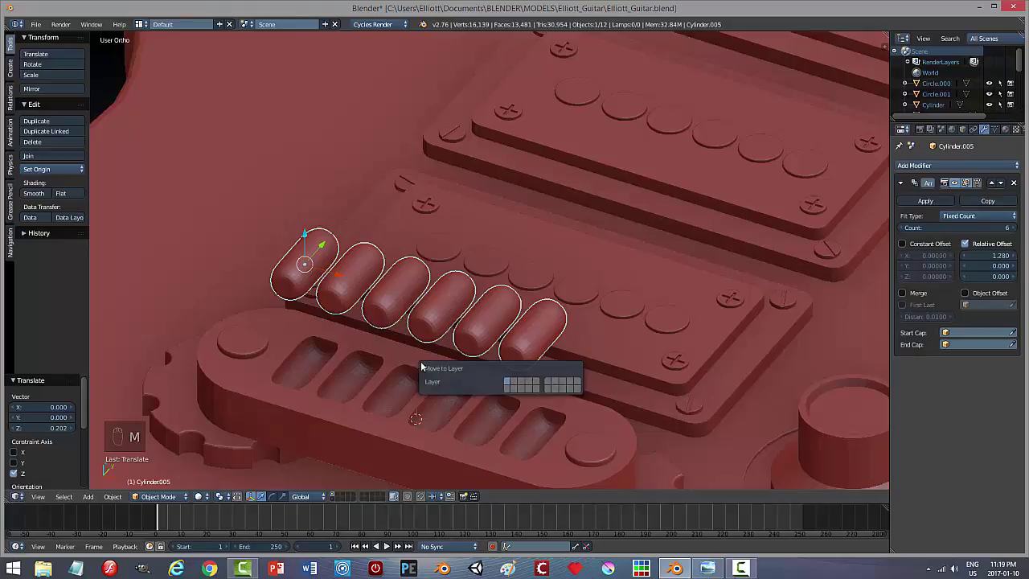
left_click(516, 384)
Step: Recalculate the normals of the bridge plate's whole mesh to be consistent and return to Object Mode
right_click(351, 386)
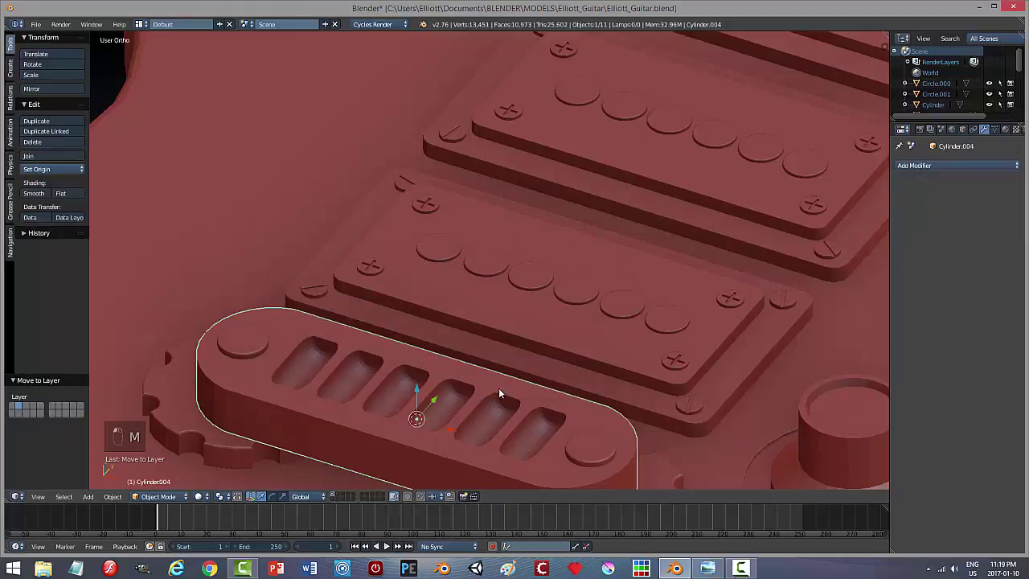
middle_click_drag(500, 392, 531, 386)
key("Tab")
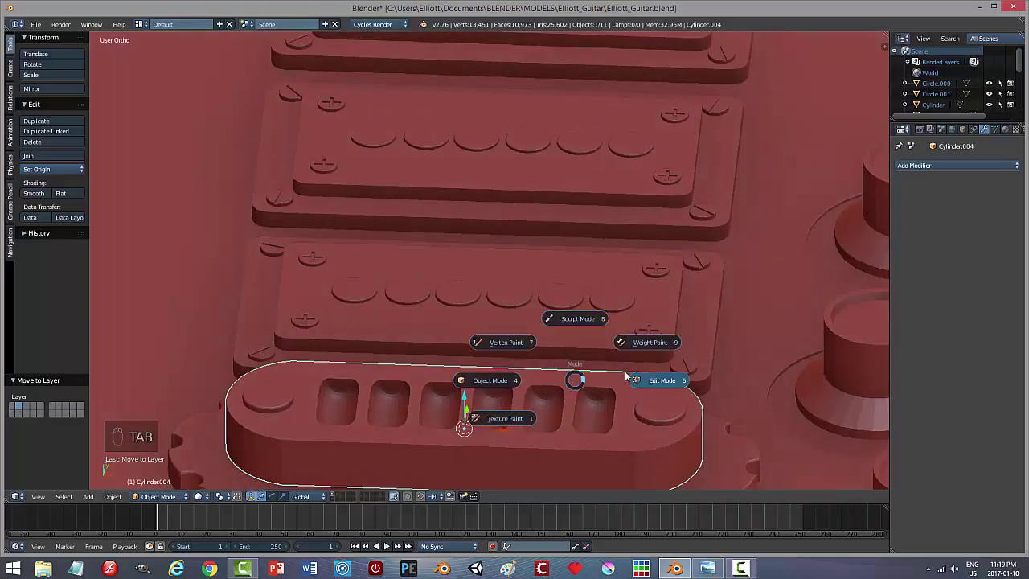
left_click(653, 380)
key("a")
key("a")
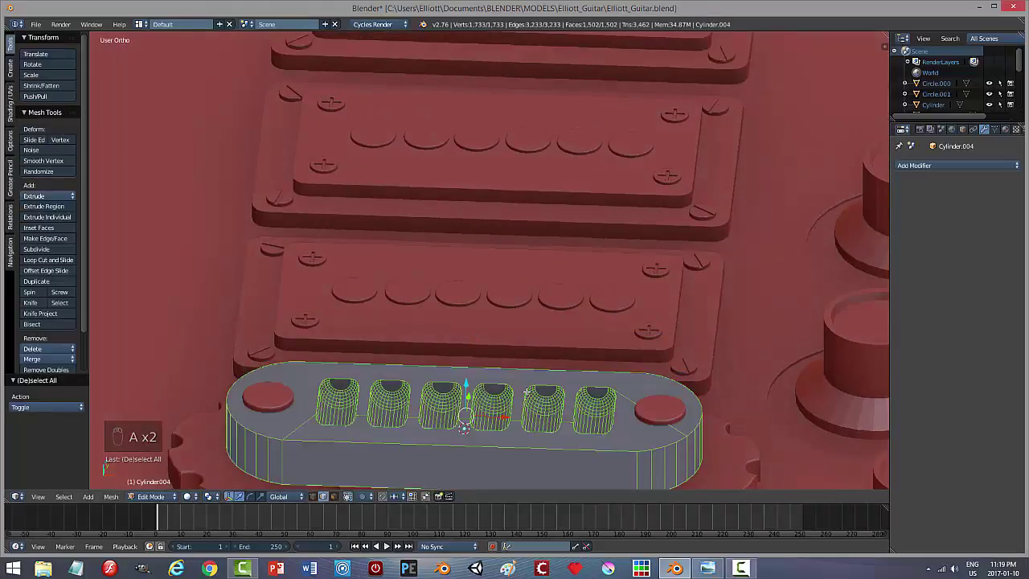
left_click(110, 496)
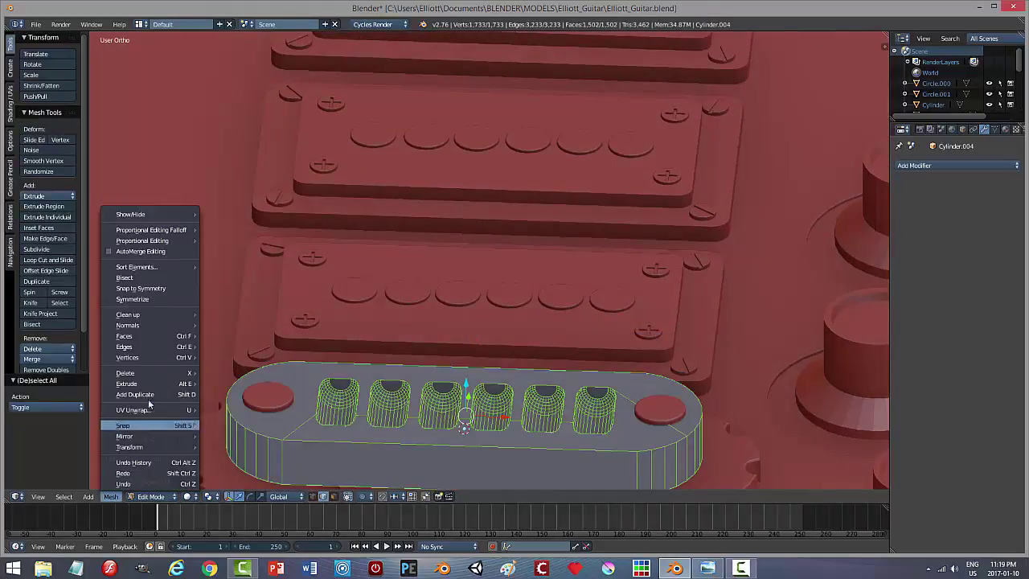
mouse_move(155, 319)
left_click(249, 325)
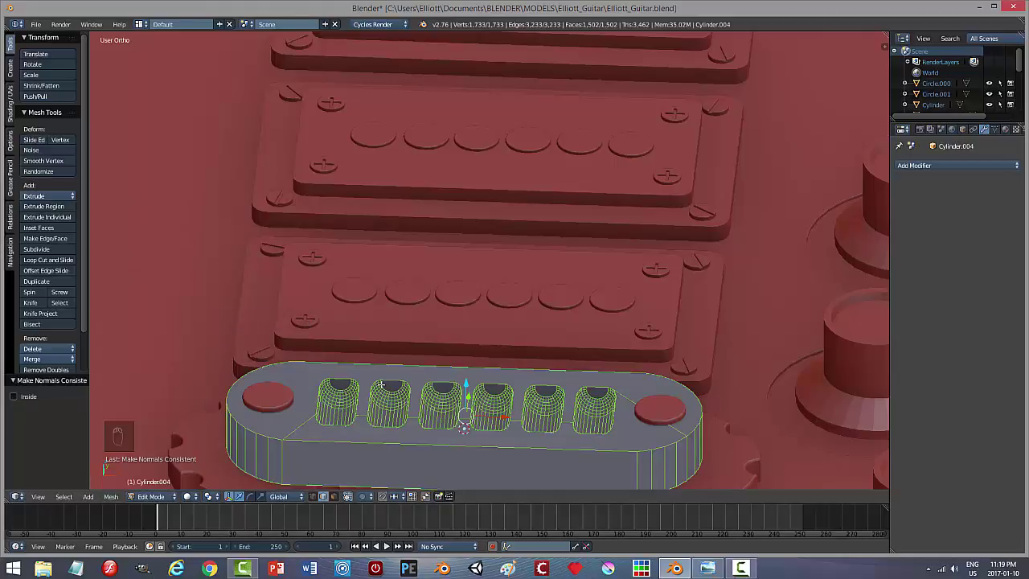
key("a")
key("Tab")
left_click(296, 386)
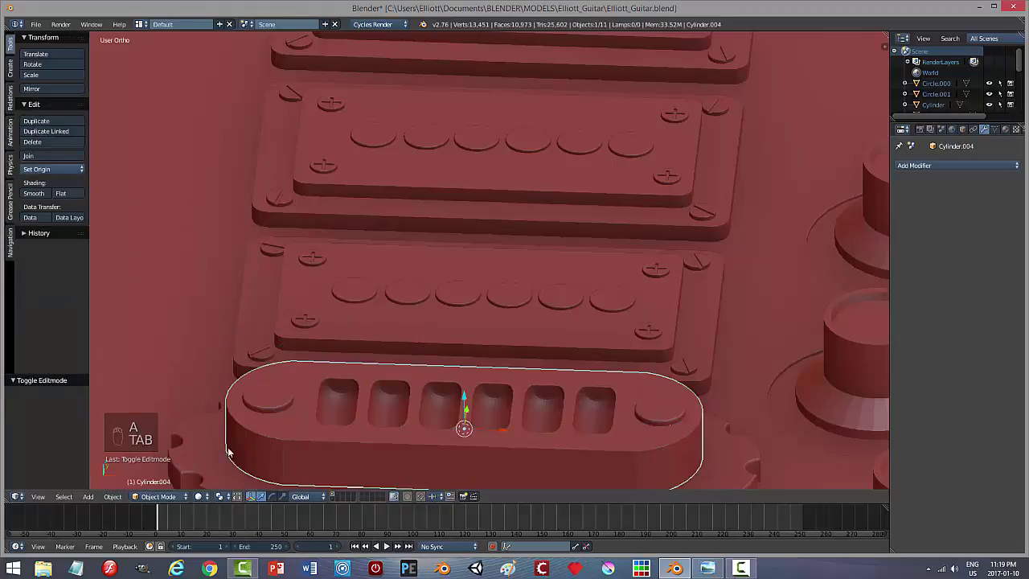
Step: Apply the bridge plate's location transform
left_click(112, 496)
mouse_move(128, 414)
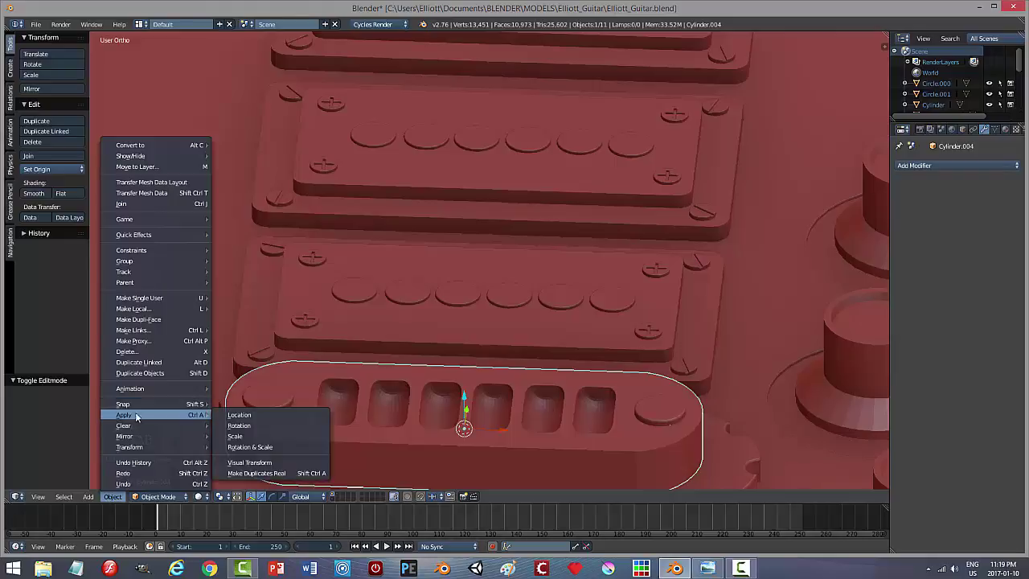
left_click(251, 417)
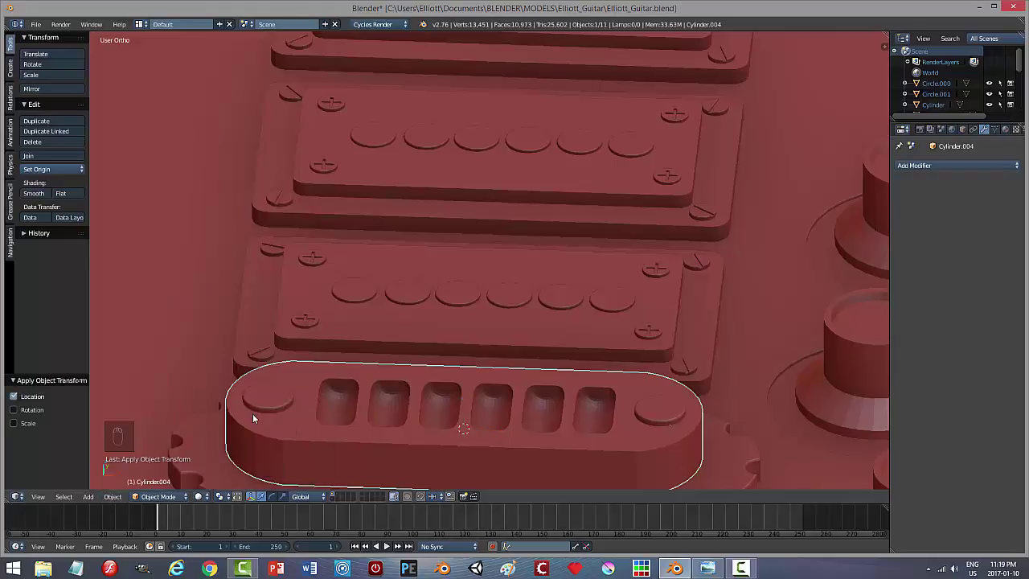
Step: Apply the rotation and scale of the slotted guitar bridge block
left_click(112, 496)
mouse_move(132, 417)
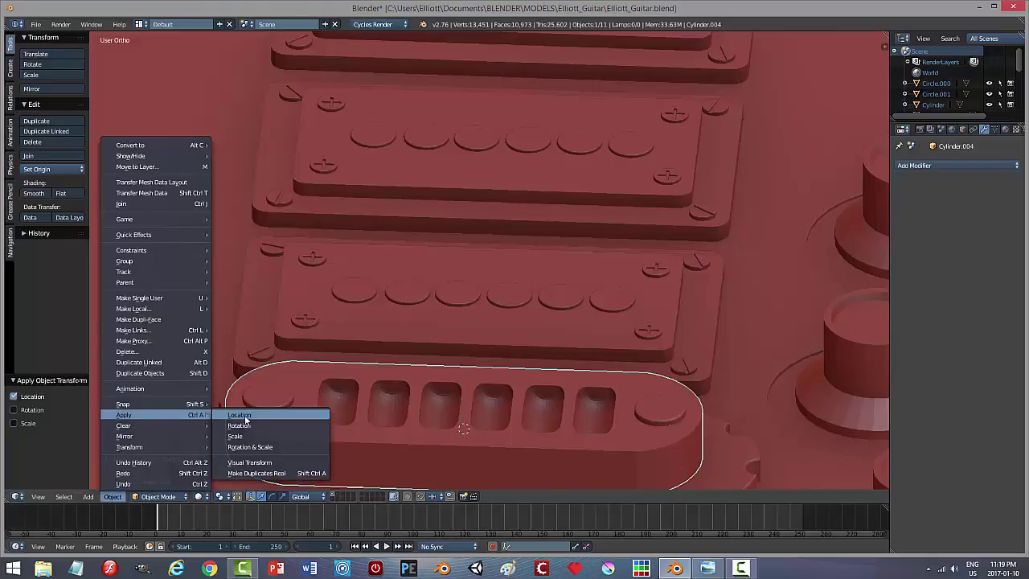
left_click(269, 446)
Step: Open the bridge block's mesh in Edit Mode and switch to edge selection
key("Tab")
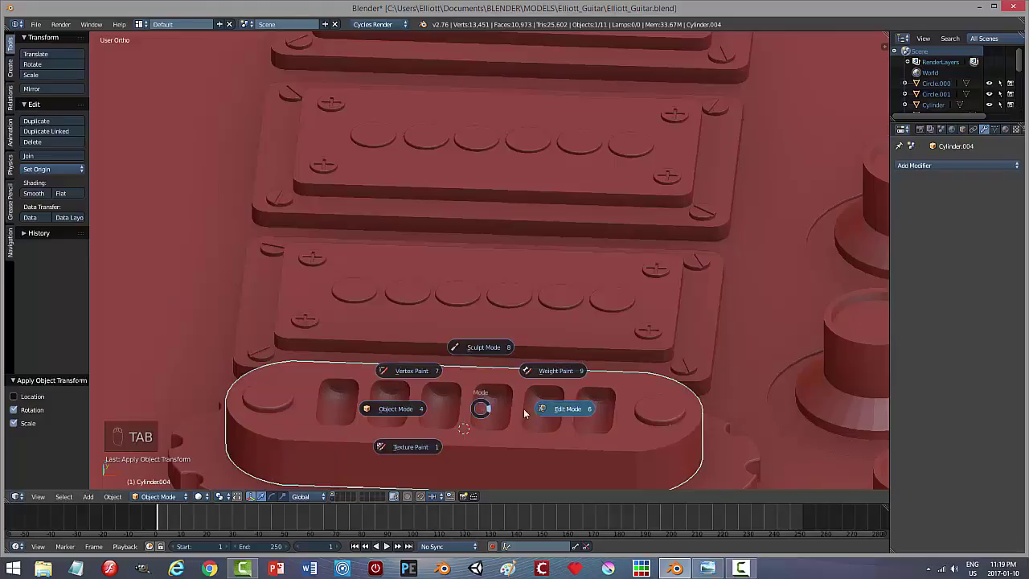
middle_click_drag(406, 429, 424, 411)
key("ctrl+Tab")
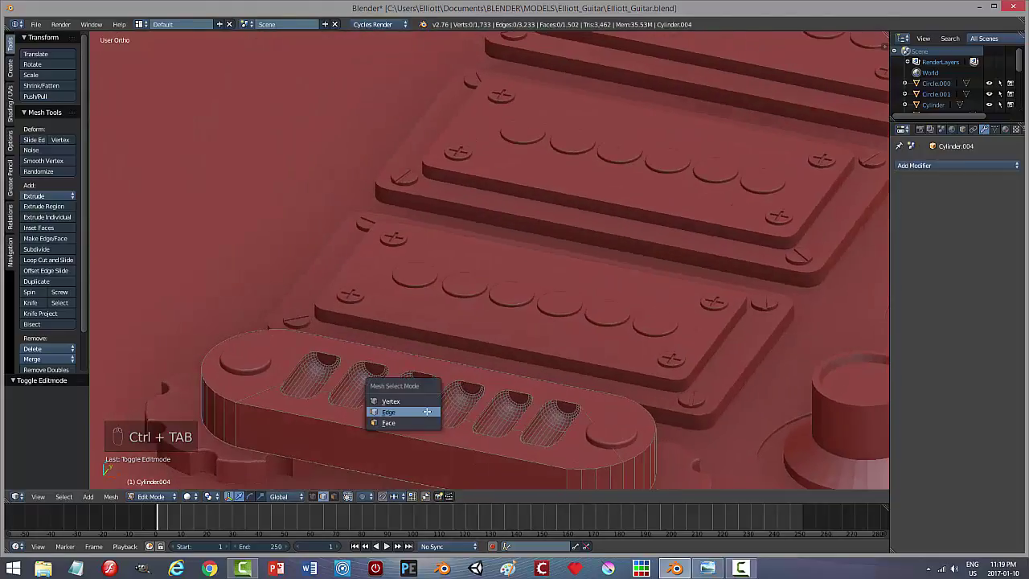
left_click(422, 410)
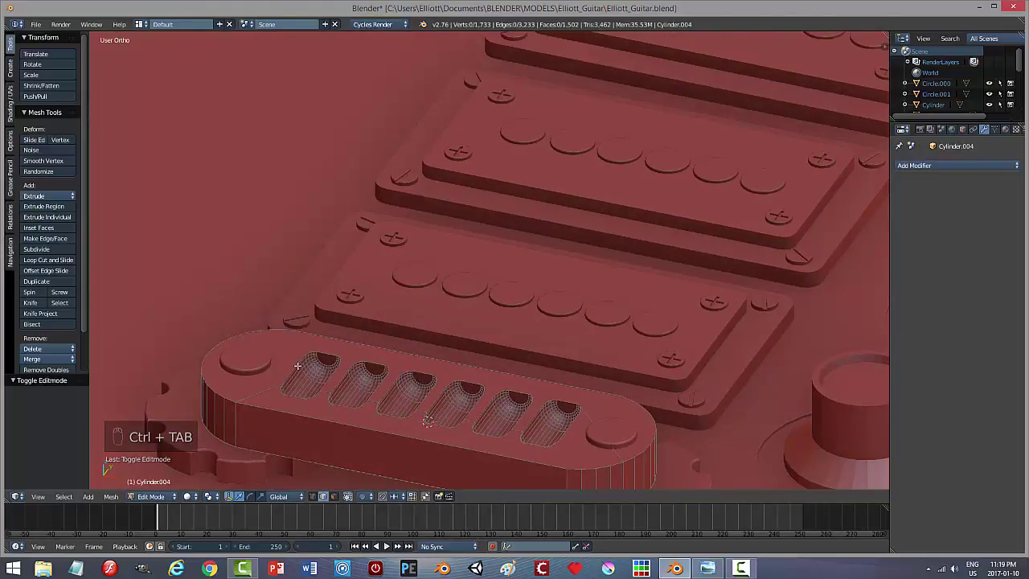
right_click(307, 362, "alt")
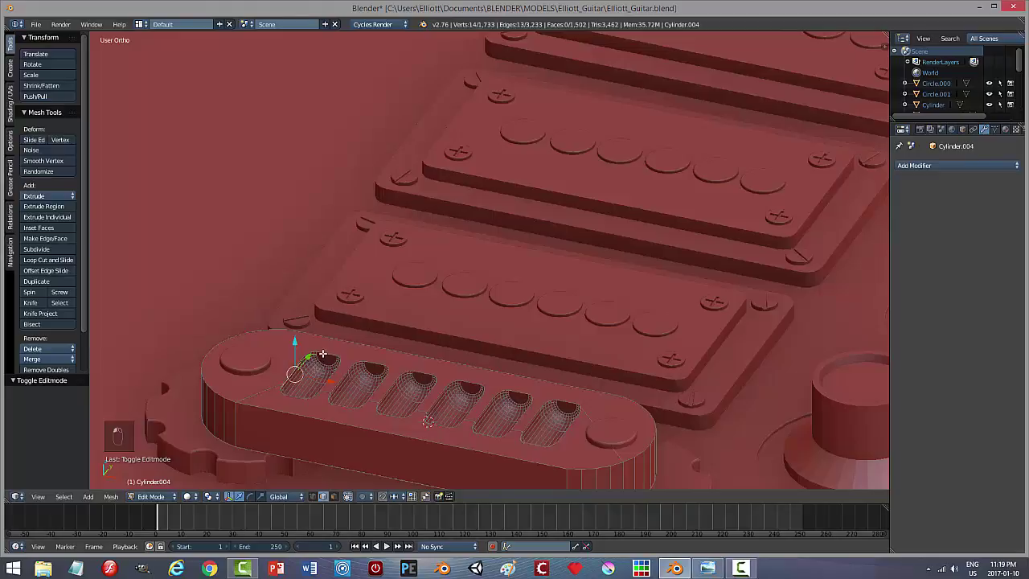
right_click(322, 352, "alt+shift")
right_click(299, 395, "alt+shift")
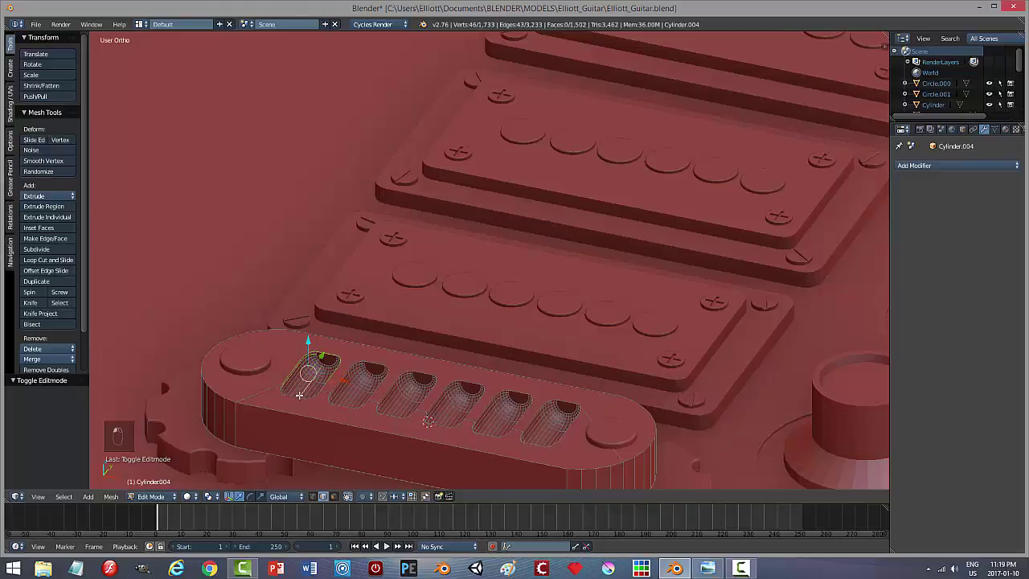
middle_click_drag(365, 418, 303, 424)
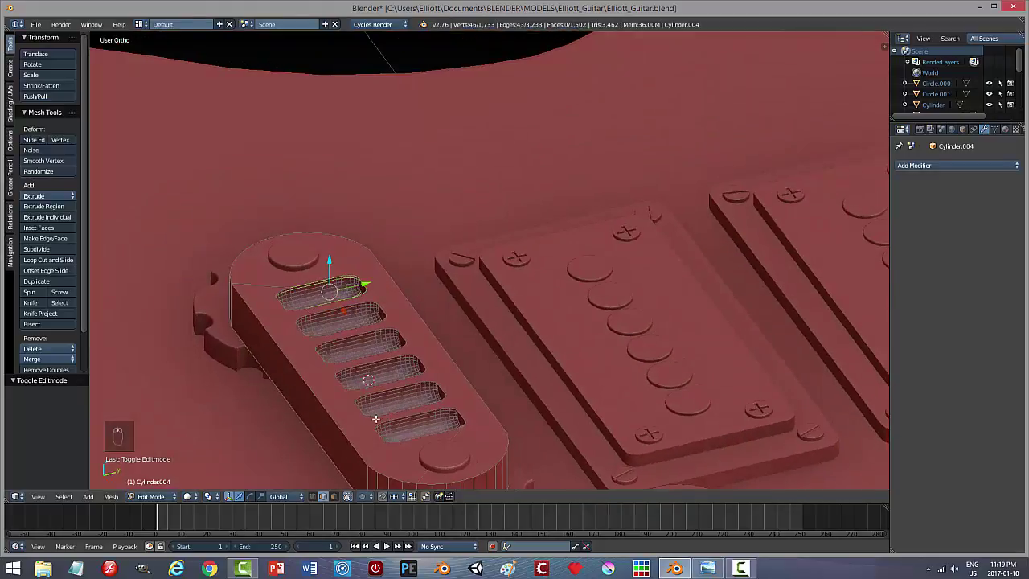
key("a")
Step: Select the complete rim edges around all six slots in the top face of the bridge block
middle_click_drag(375, 418, 322, 424)
scroll(418, 321, "up", 2)
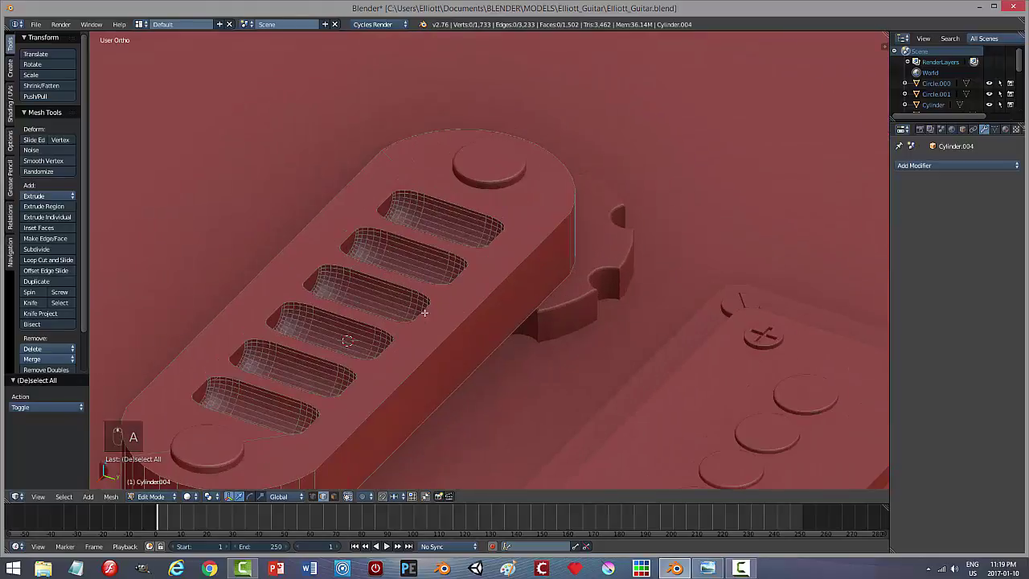
right_click(385, 204, "alt")
right_click(441, 199, "alt+shift")
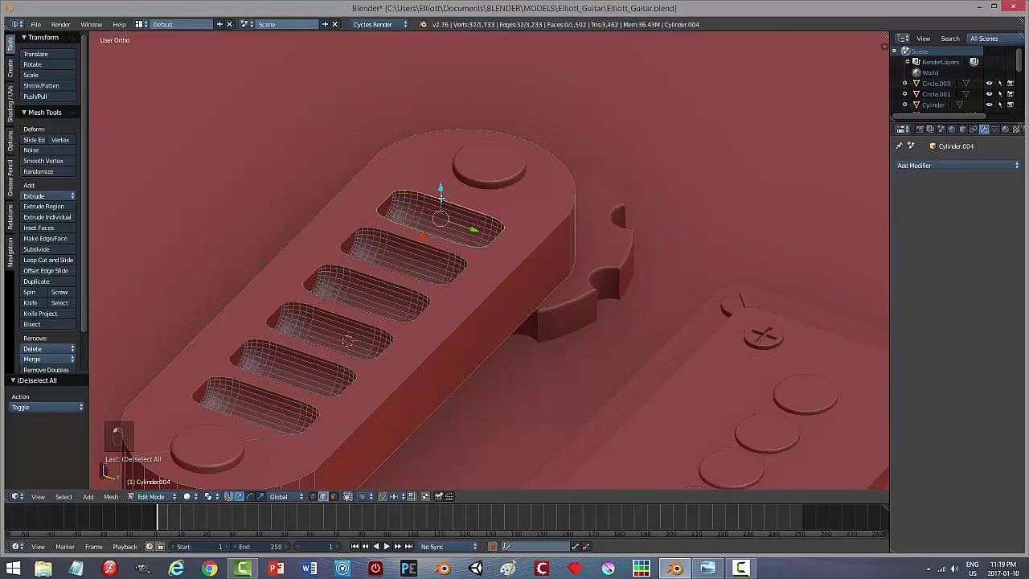
right_click(352, 237, "alt+shift")
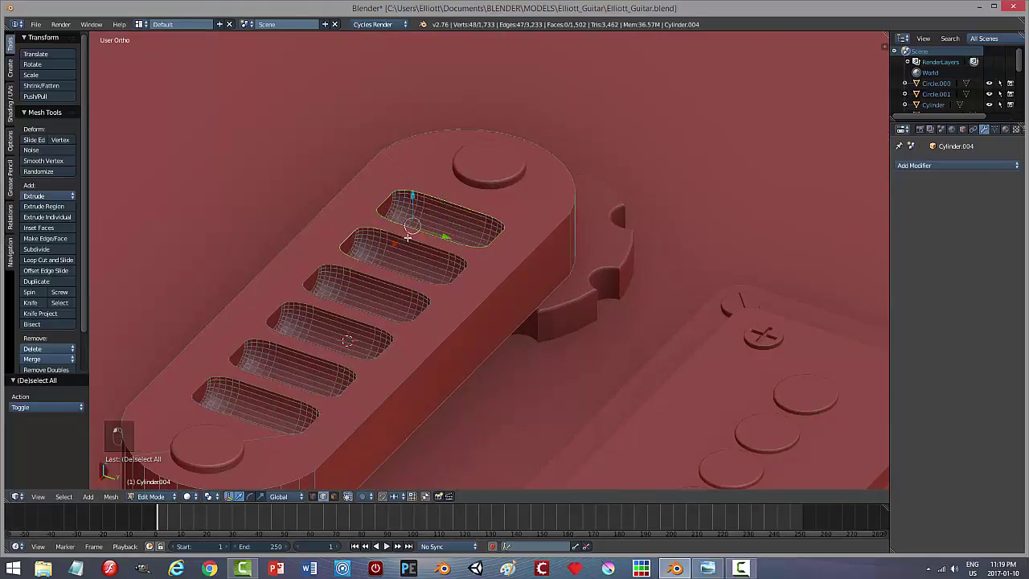
right_click(409, 238, "alt+shift")
right_click(314, 274, "alt+shift")
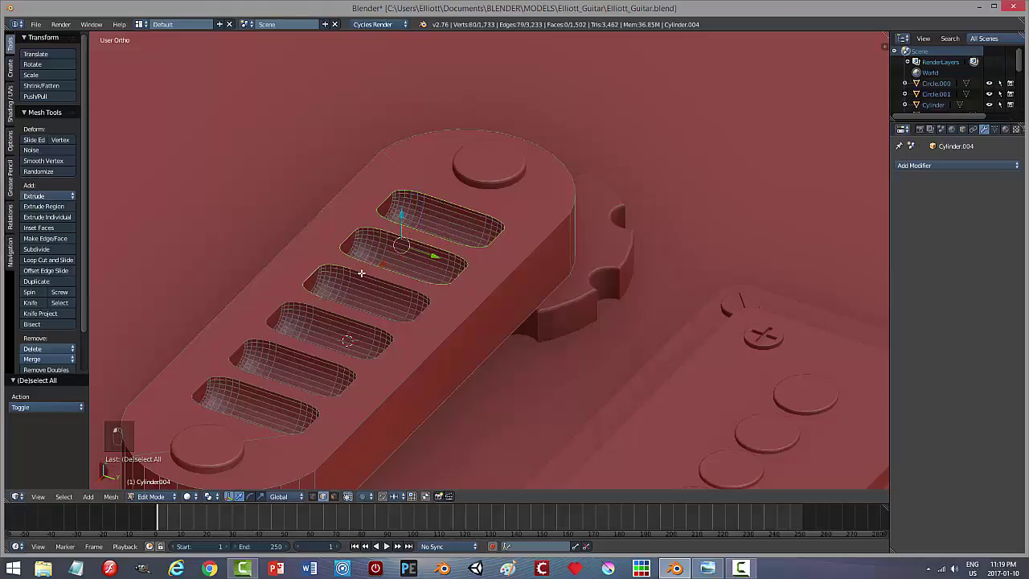
right_click(362, 274, "alt+shift")
right_click(276, 310, "alt+shift")
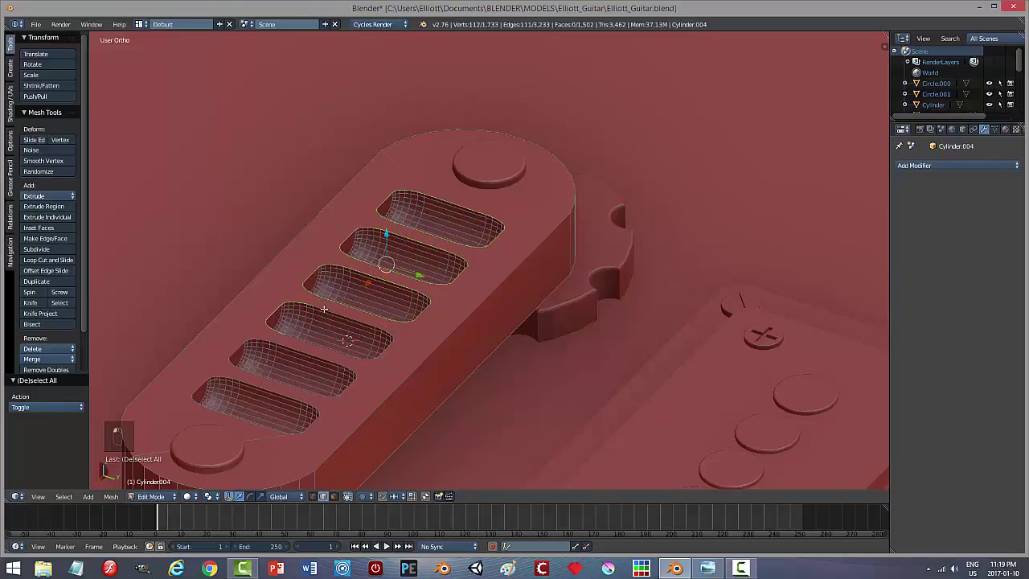
right_click(325, 311, "alt+shift")
right_click(269, 347, "alt+shift")
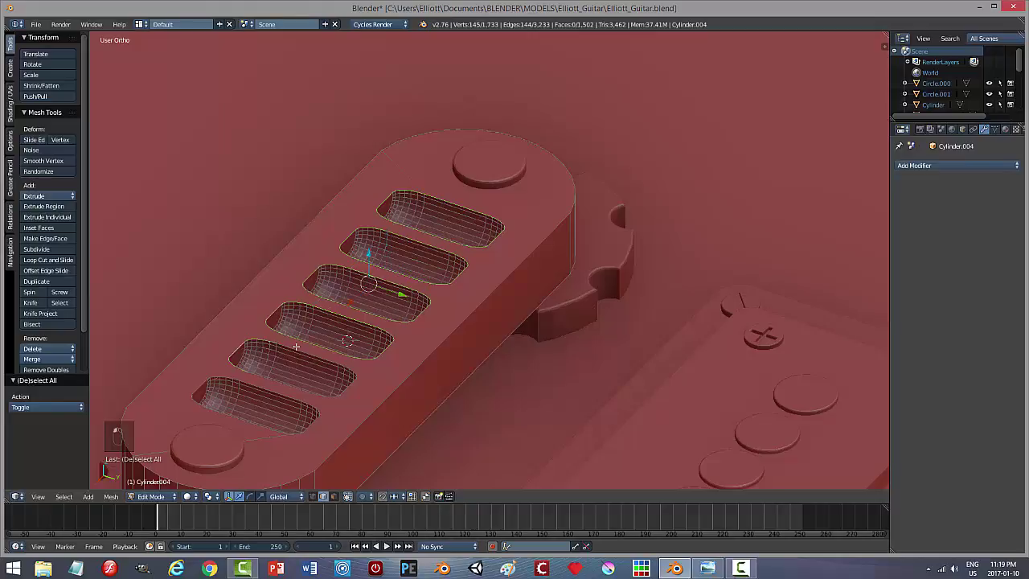
right_click(295, 345, "alt+shift")
right_click(204, 381, "alt+shift")
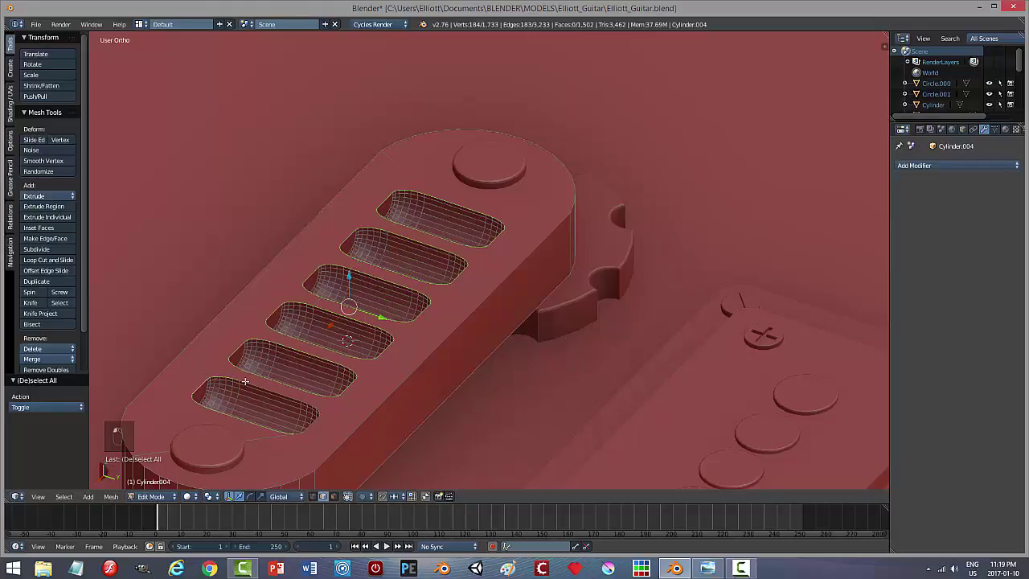
right_click(246, 381, "alt+shift")
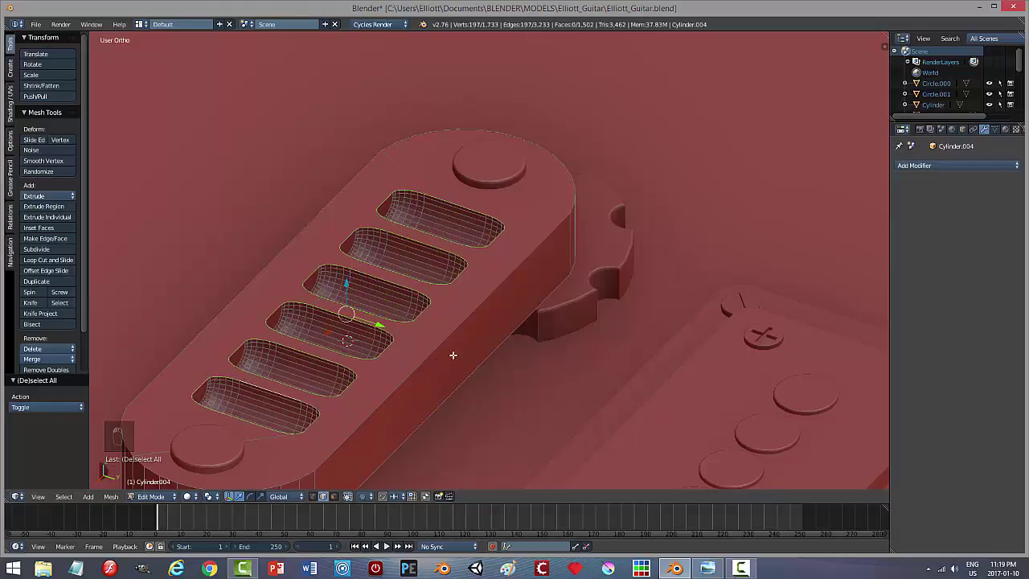
Step: Add the bridge block's upper and lower outer outline edges to the slot rim selection
right_click(469, 319, "alt+shift")
right_click(488, 357, "alt+shift")
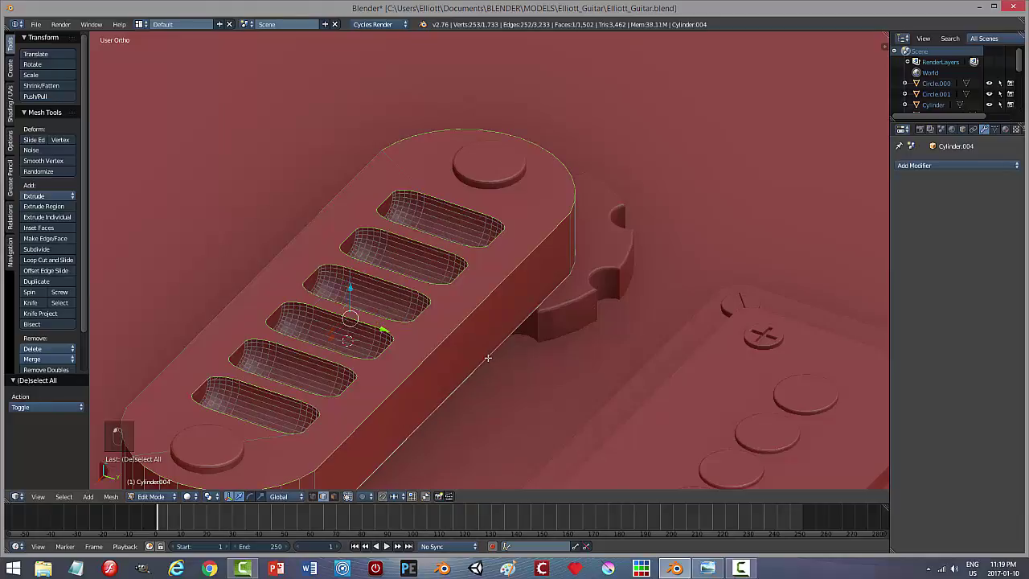
middle_click_drag(526, 367, 592, 351)
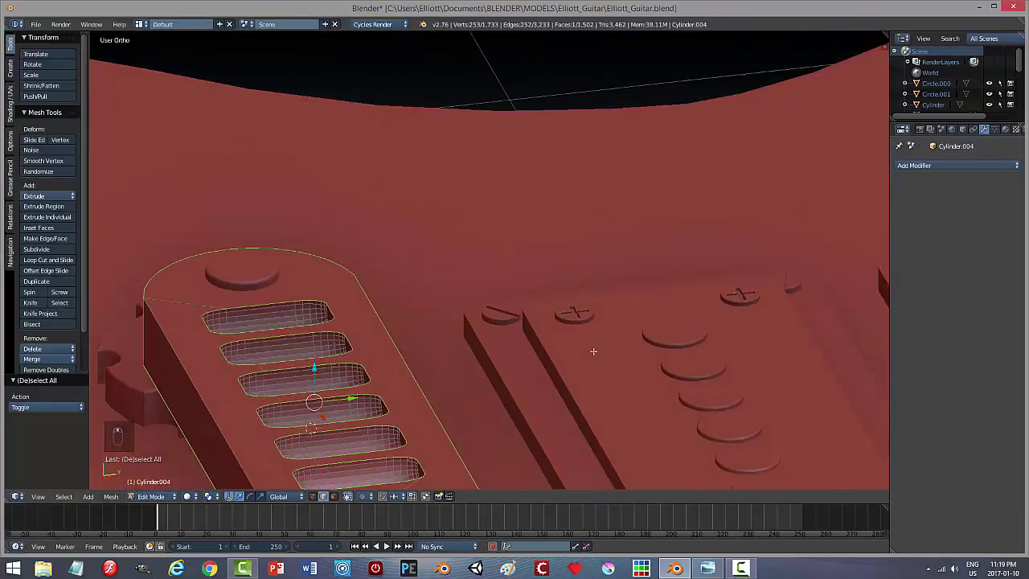
scroll(486, 371, "down", 3)
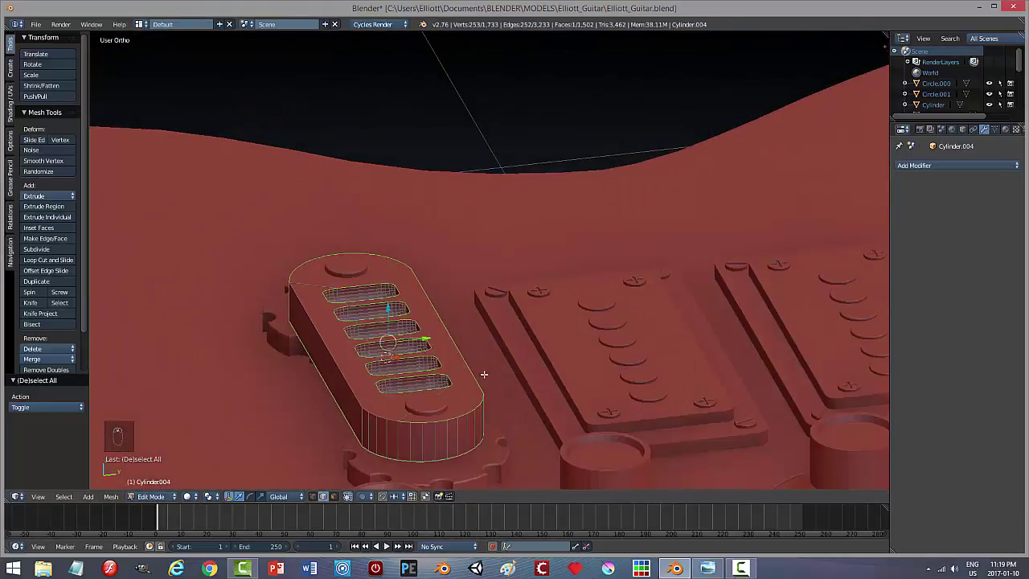
right_click(380, 416, "alt+shift")
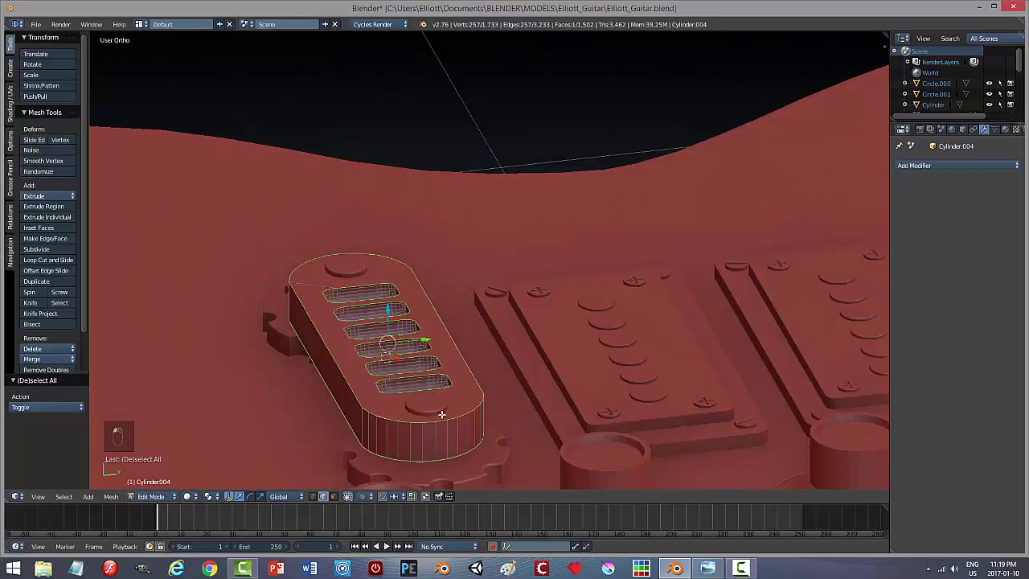
right_click(480, 400, "alt+shift")
right_click(482, 399, "alt+shift")
Step: Bevel the selected slot rims and outline edges with 2 segments and an amount of about 0.007
middle_click_drag(507, 414, 171, 425)
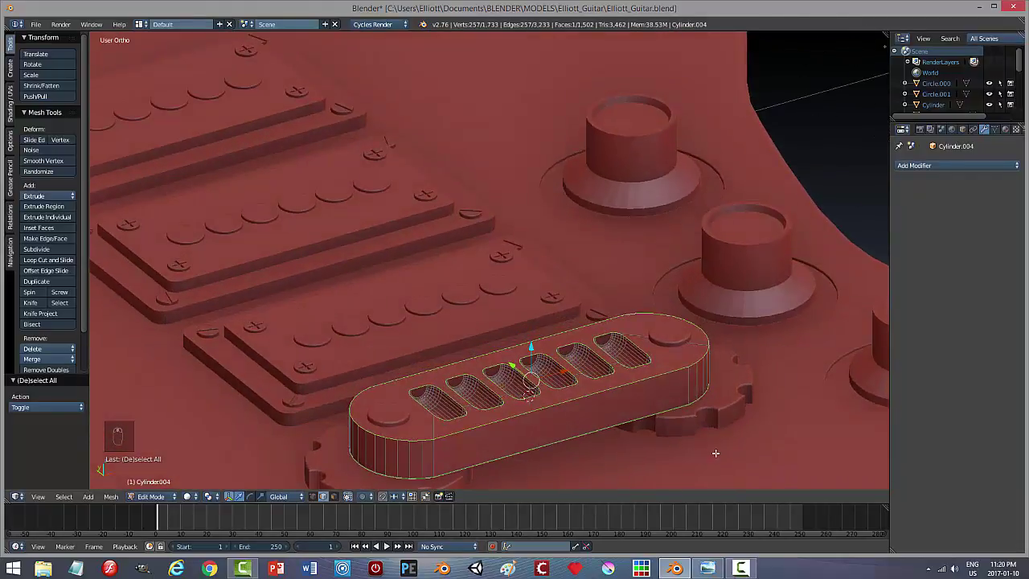
middle_click_drag(717, 450, 602, 370, "shift")
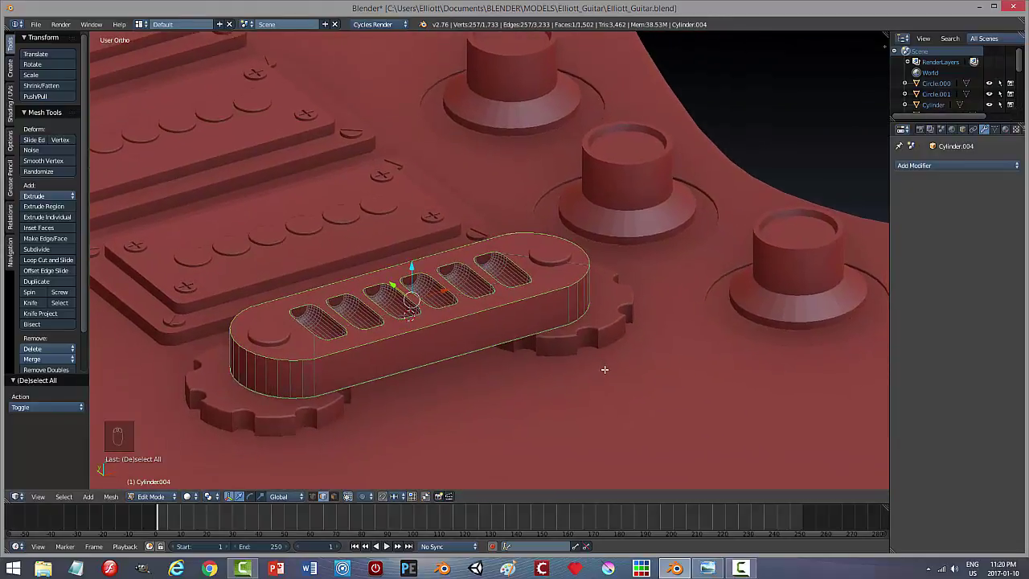
key("ctrl+b")
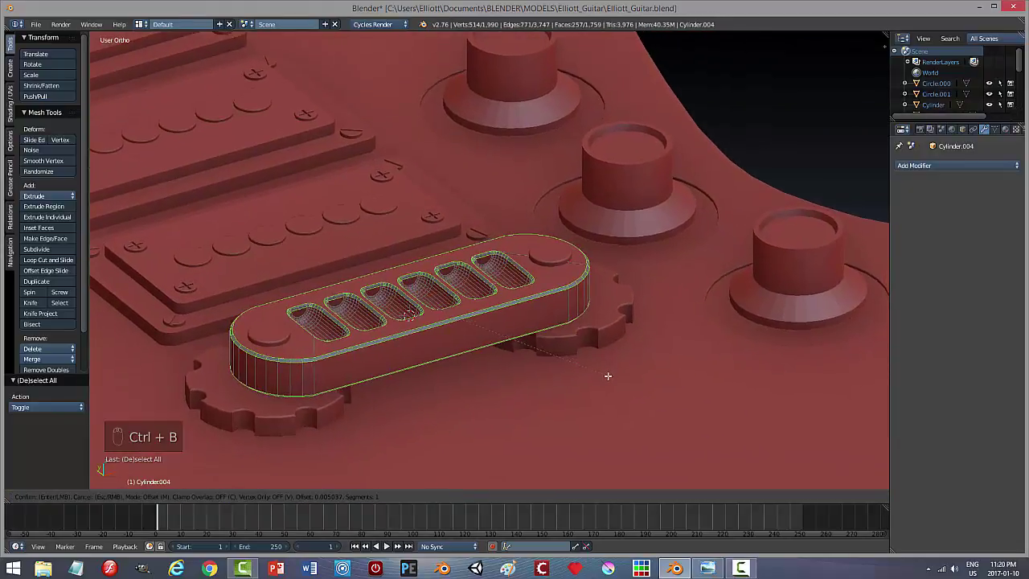
scroll(608, 376, "up", 1)
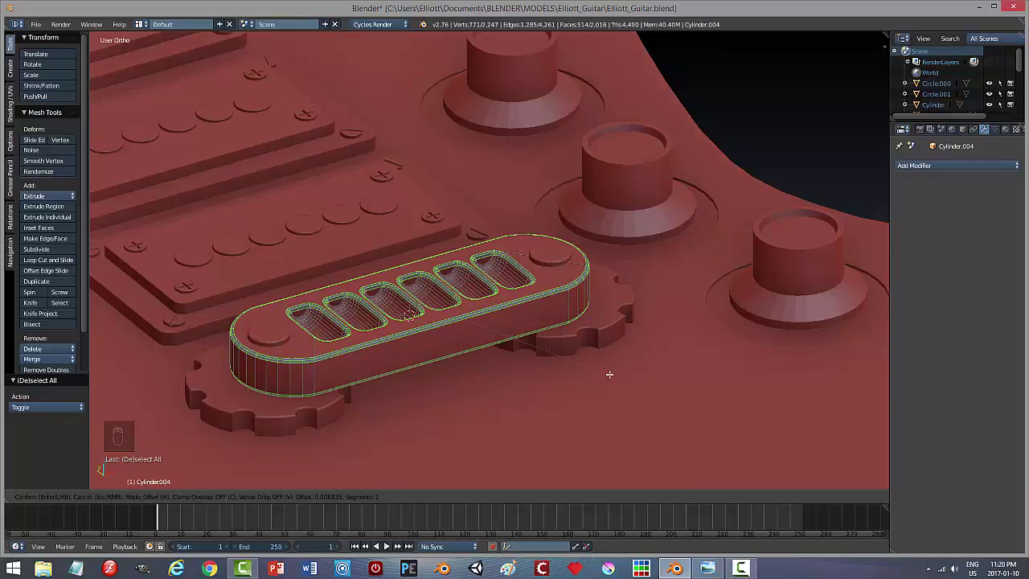
left_click(609, 374)
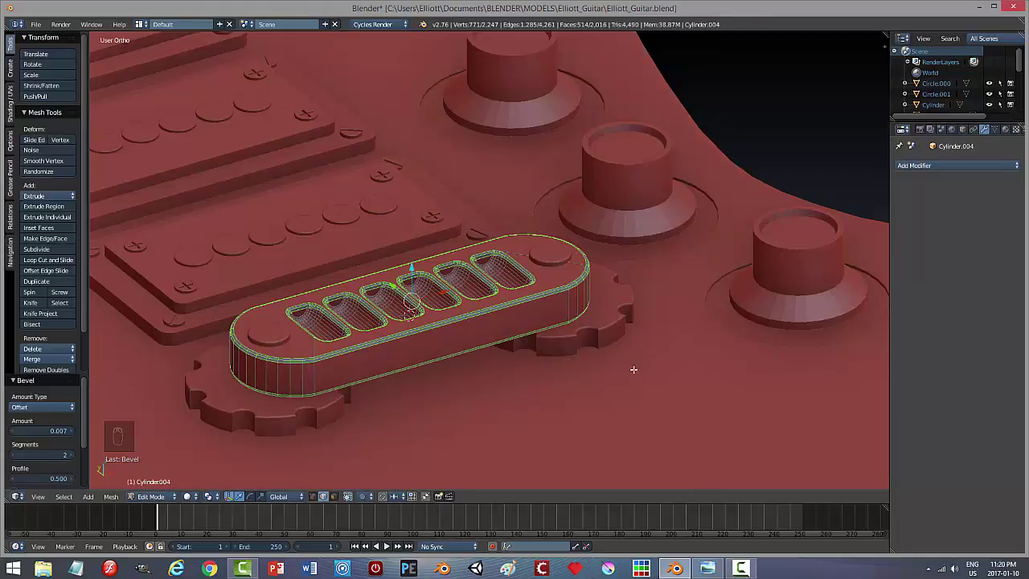
Step: Return to Object Mode, inspect the bevelled slot corners up close, and undo the bevel
middle_click_drag(634, 369, 430, 379)
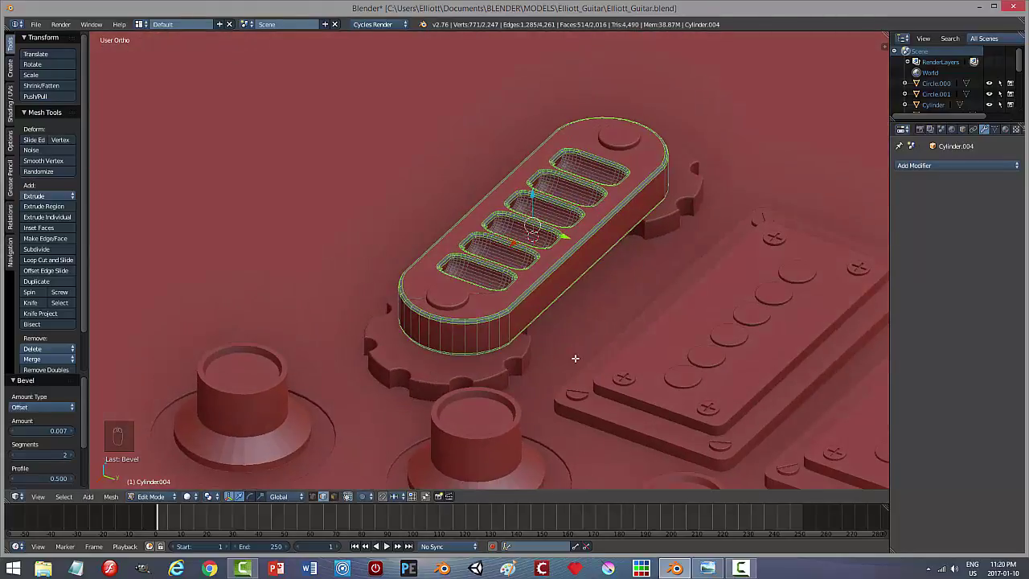
key("a")
key("Tab")
left_click(515, 362)
middle_click_drag(579, 358, 607, 383)
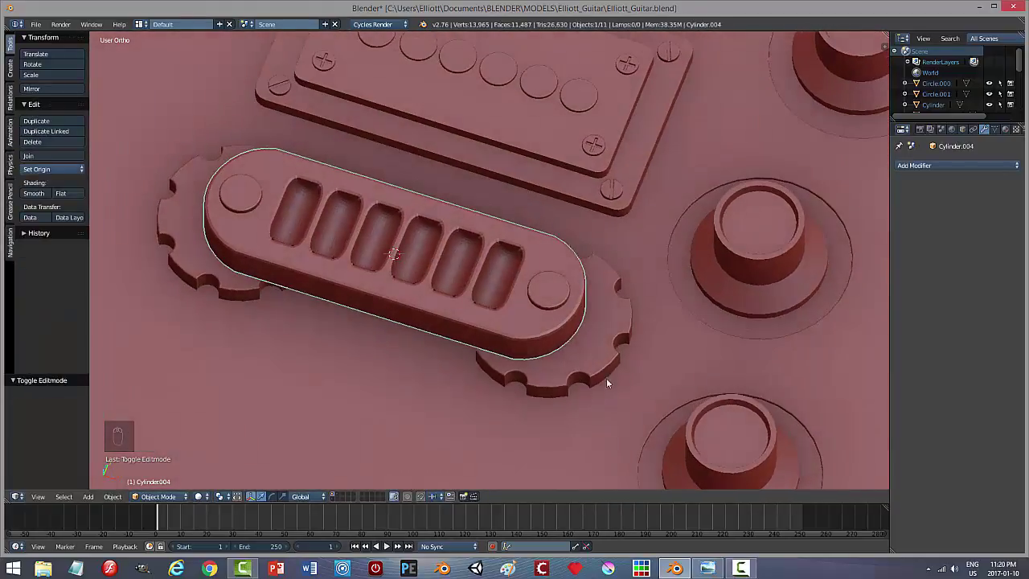
middle_click_drag(513, 352, 305, 262)
scroll(453, 337, "up", 4)
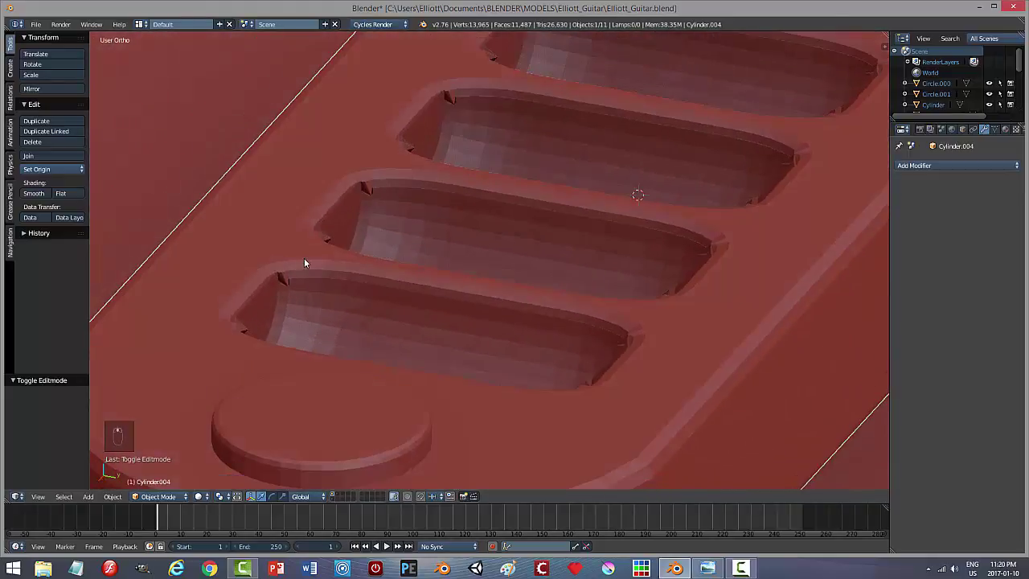
key("ctrl+z")
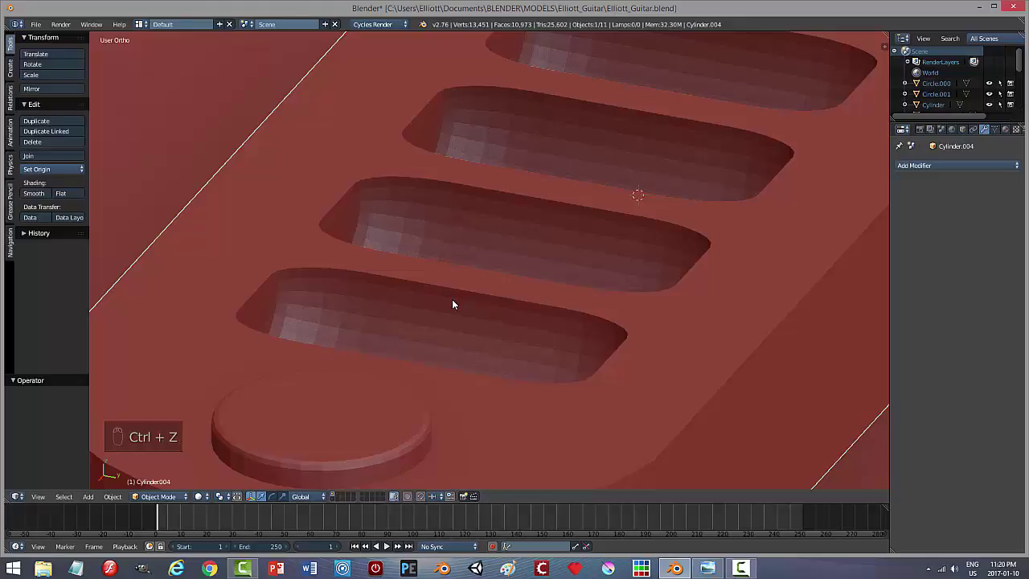
Step: Enter Edit Mode on the bridge block and select the complete rim edges of the four slots nearest its front rounded end
scroll(463, 304, "down", 2)
key("Tab")
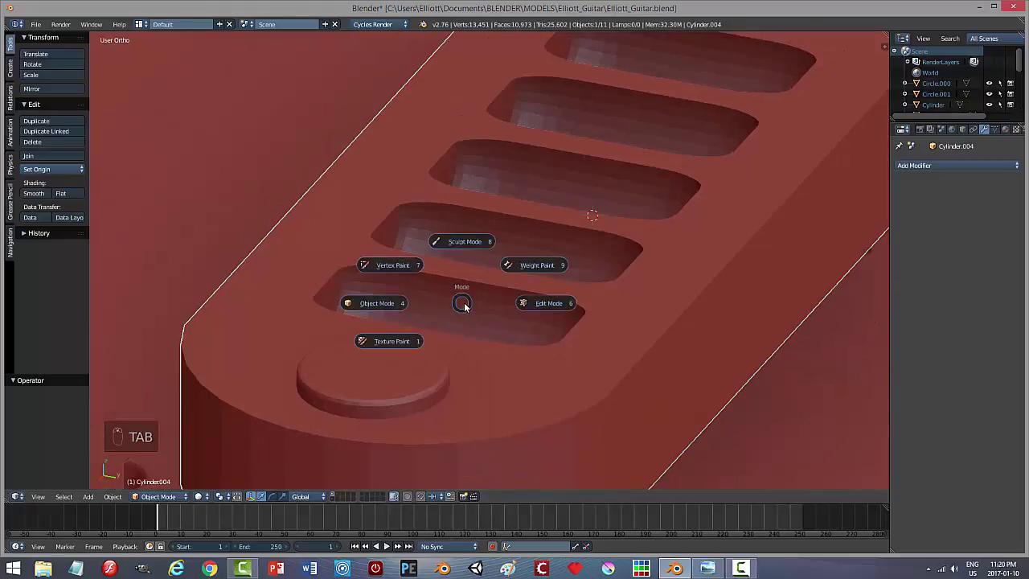
left_click(550, 303)
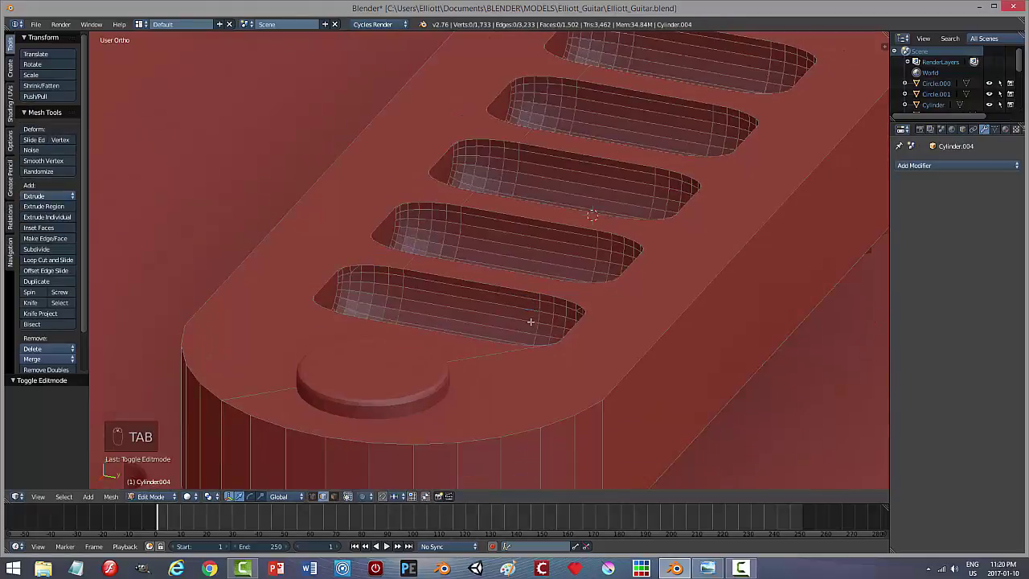
right_click(330, 281, "alt")
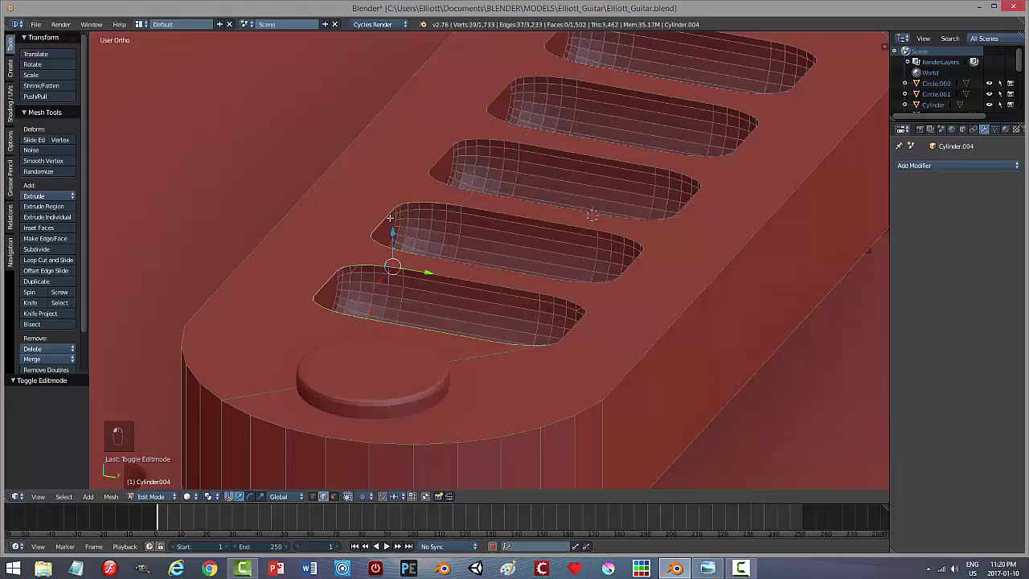
right_click(463, 241, "alt+shift")
right_click(552, 210, "alt+shift")
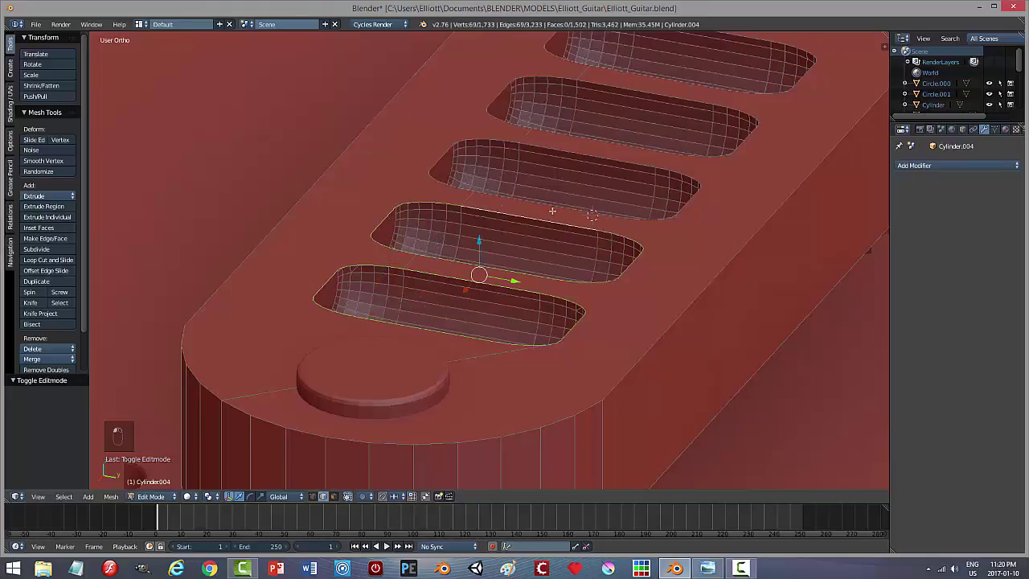
right_click(449, 147, "alt+shift")
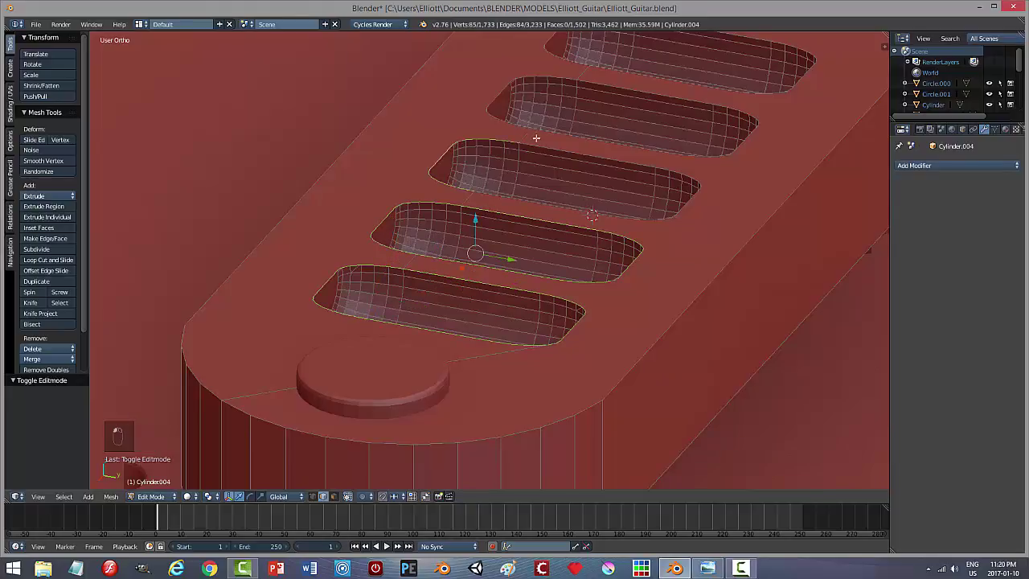
right_click(537, 145, "alt+shift")
right_click(552, 87, "alt+shift")
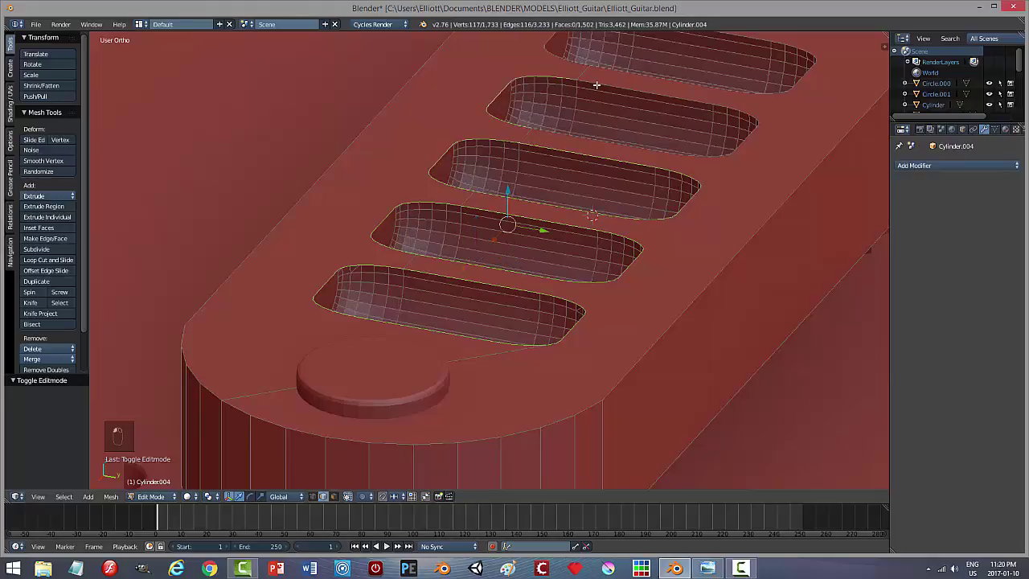
right_click(690, 127, "alt+shift")
Step: Add the rim edges of the two remaining far slots to the bridge block's edge selection
scroll(738, 204, "down", 2)
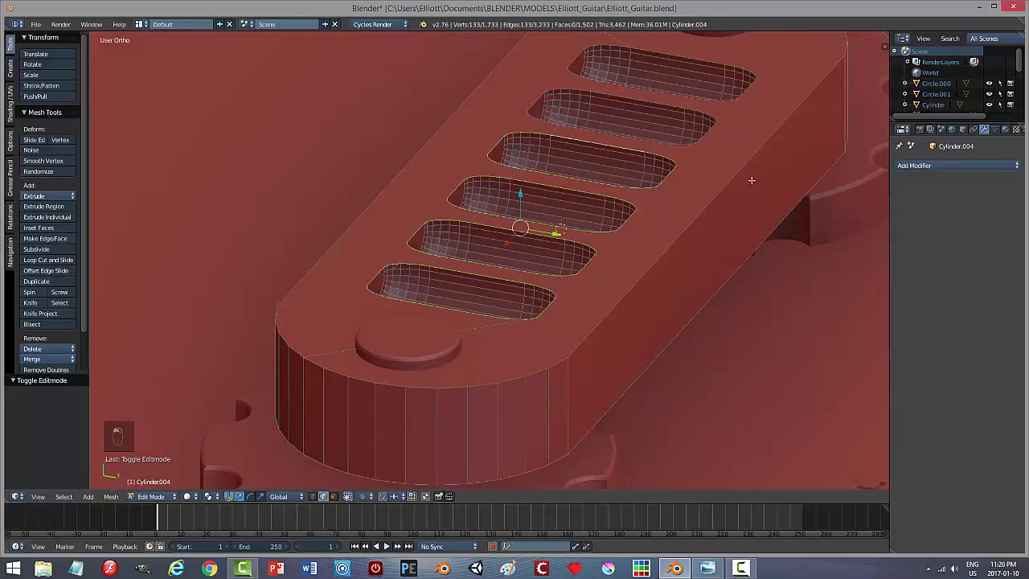
right_click(609, 88, "alt+shift")
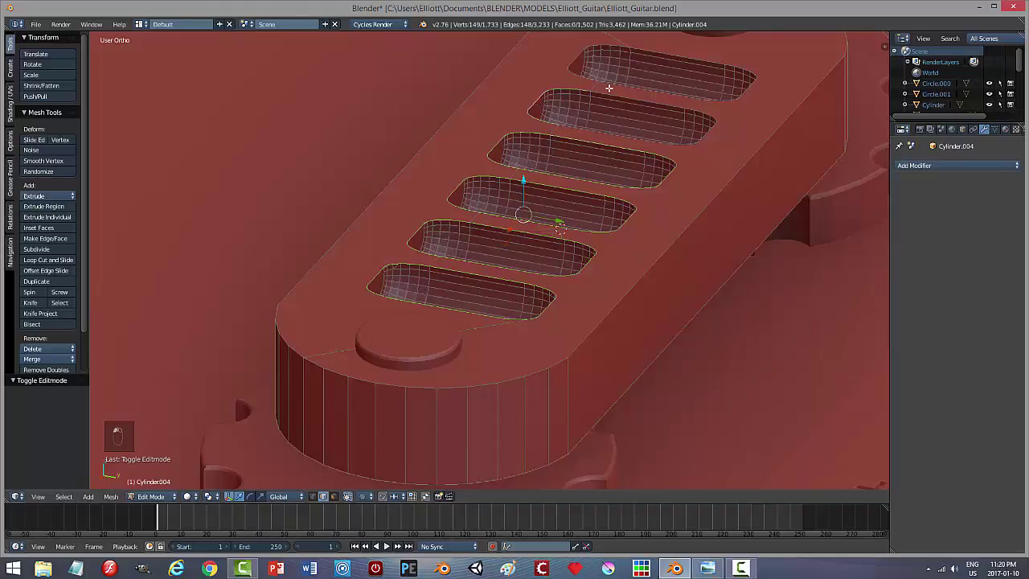
right_click(588, 54, "alt+shift")
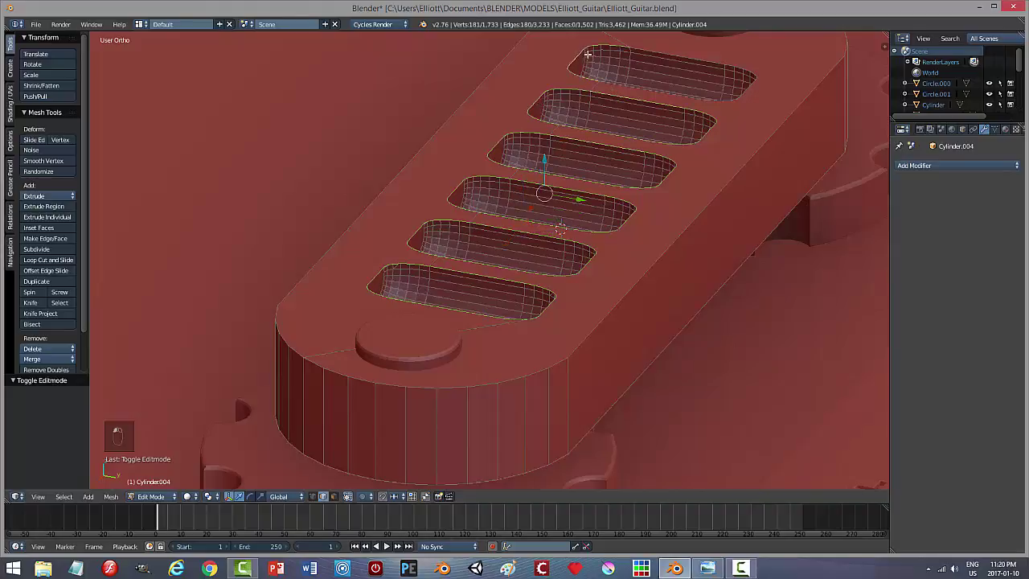
right_click(659, 51, "alt+shift")
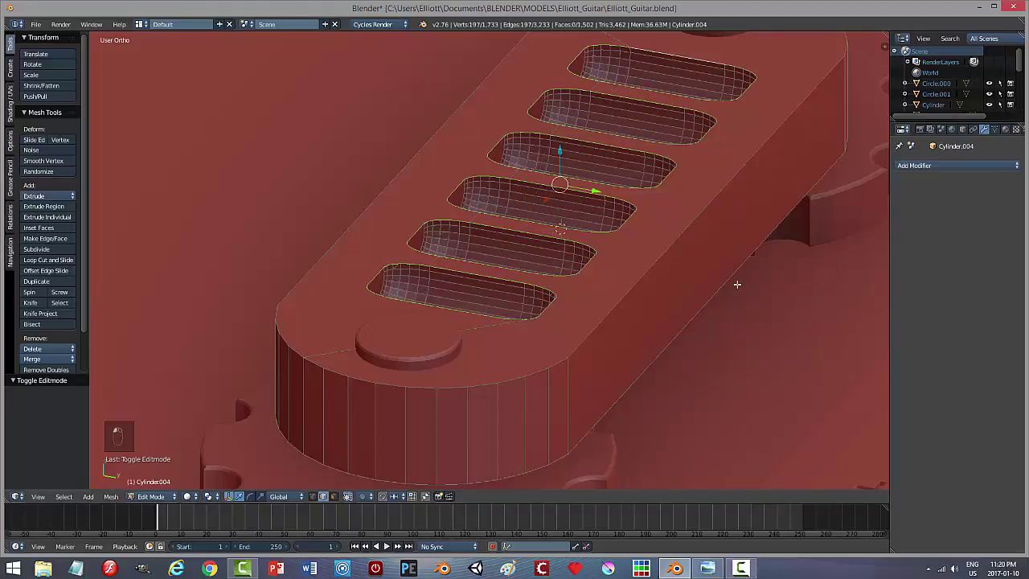
Step: Try a single-segment bevel of 0.002 on the six selected slot rims, inspect it in Object Mode, and undo it
middle_click_drag(730, 263, 616, 282, "shift")
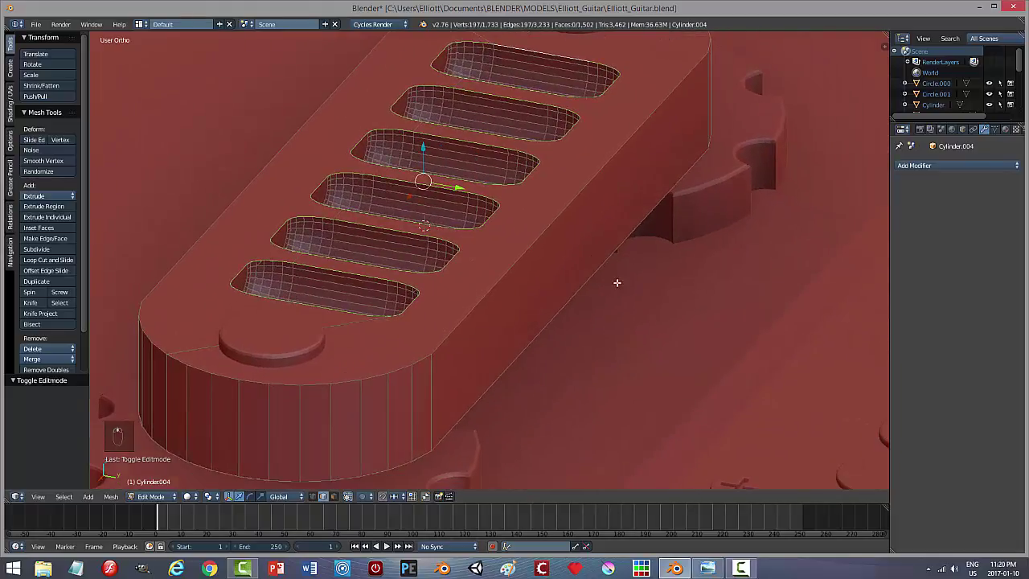
key("ctrl+b")
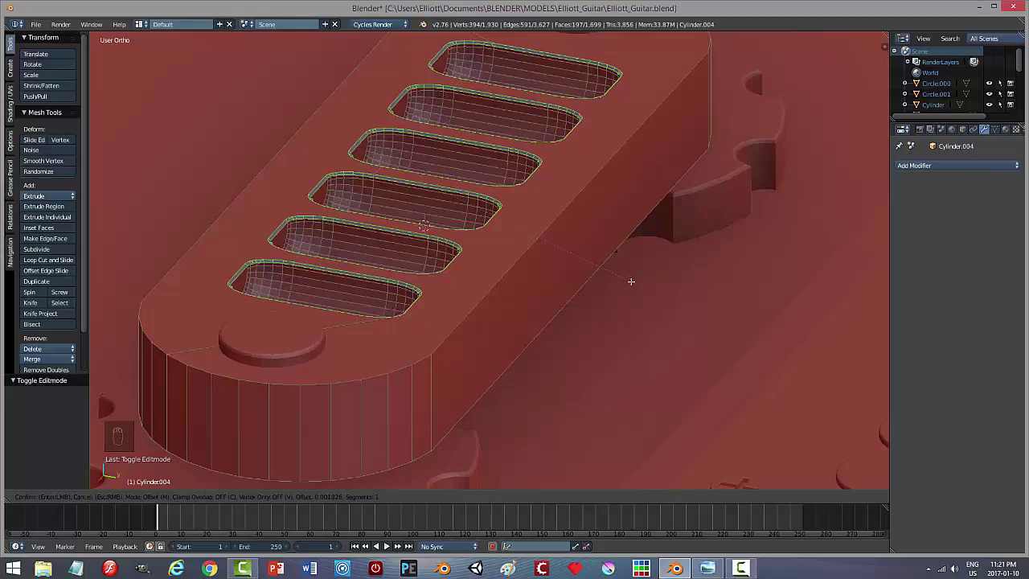
left_click(631, 282)
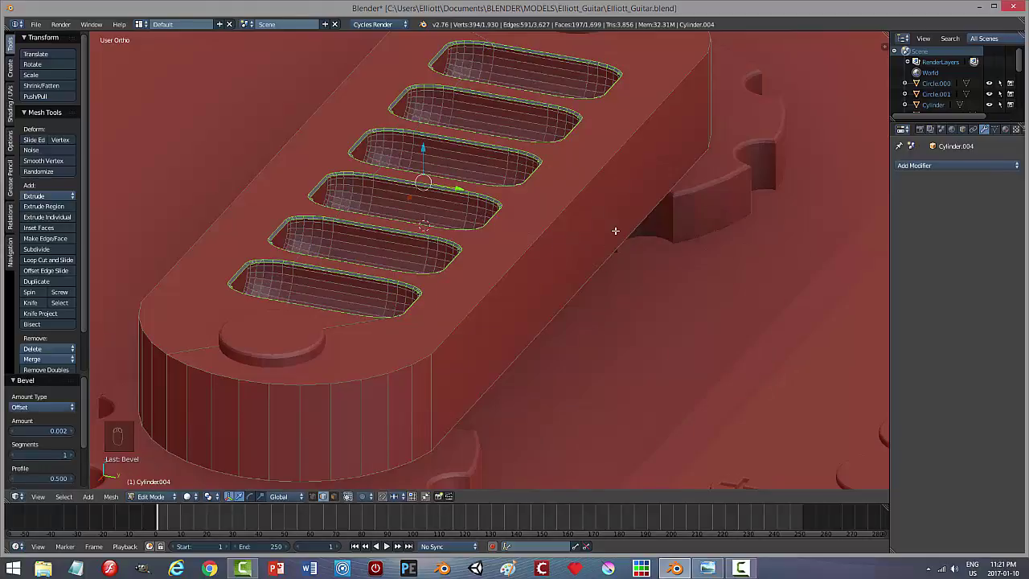
key("a")
key("Tab")
left_click(562, 270)
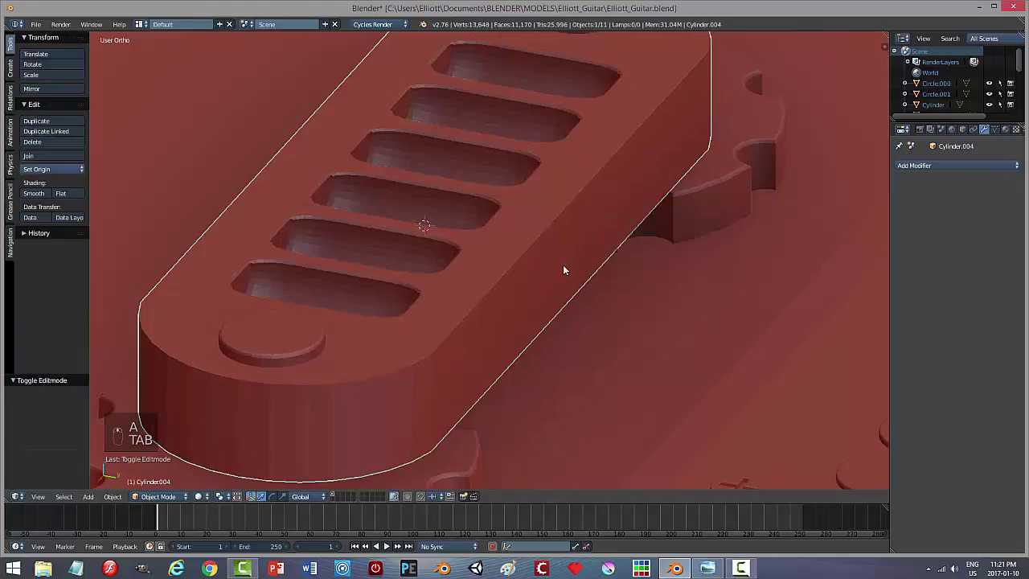
middle_click_drag(562, 270, 541, 279)
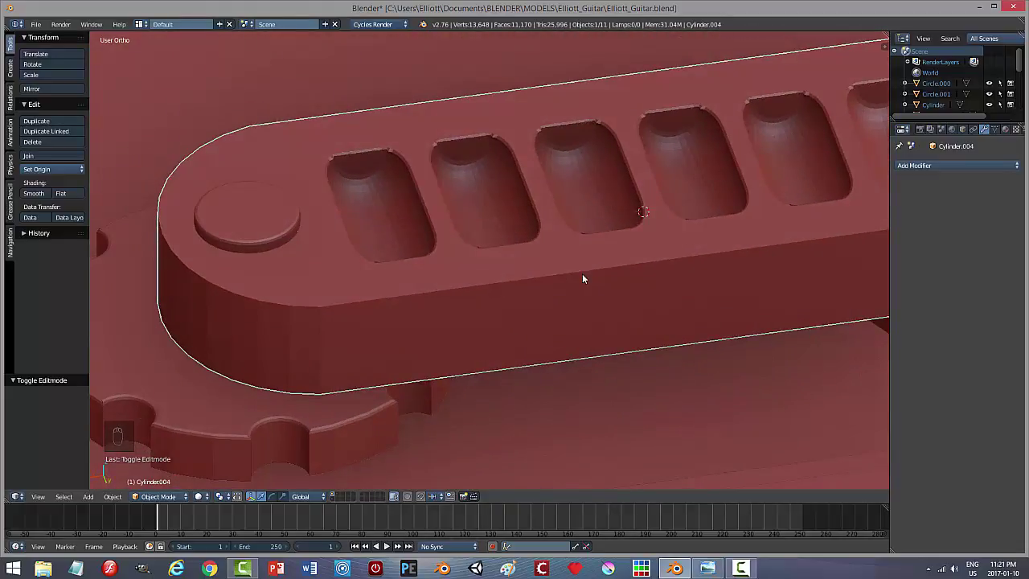
key("ctrl+z")
Step: In Edit Mode, select the complete upper and lower outer outline edges of the bridge block
key("Tab")
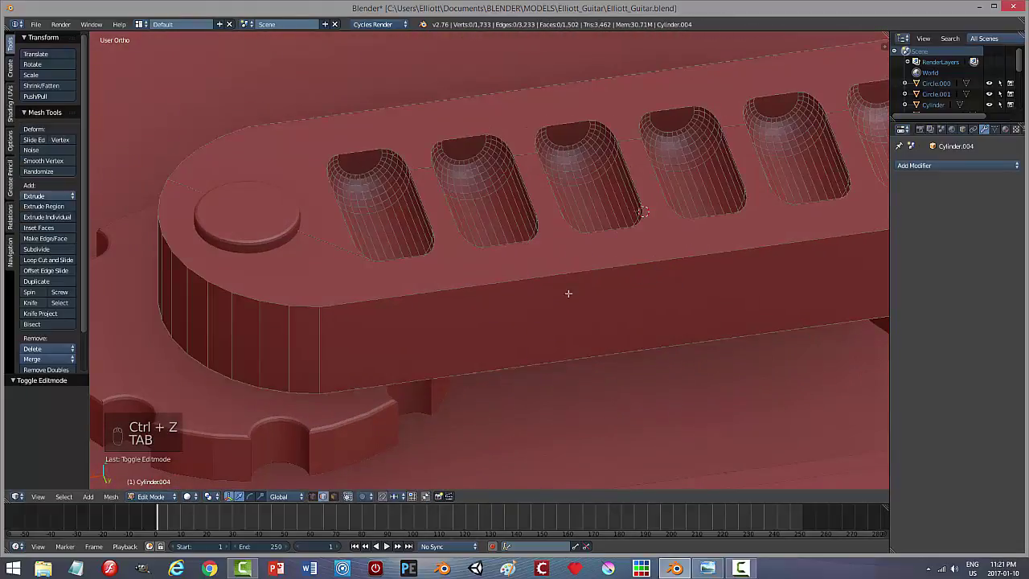
middle_click_drag(568, 293, 494, 289)
right_click(496, 283)
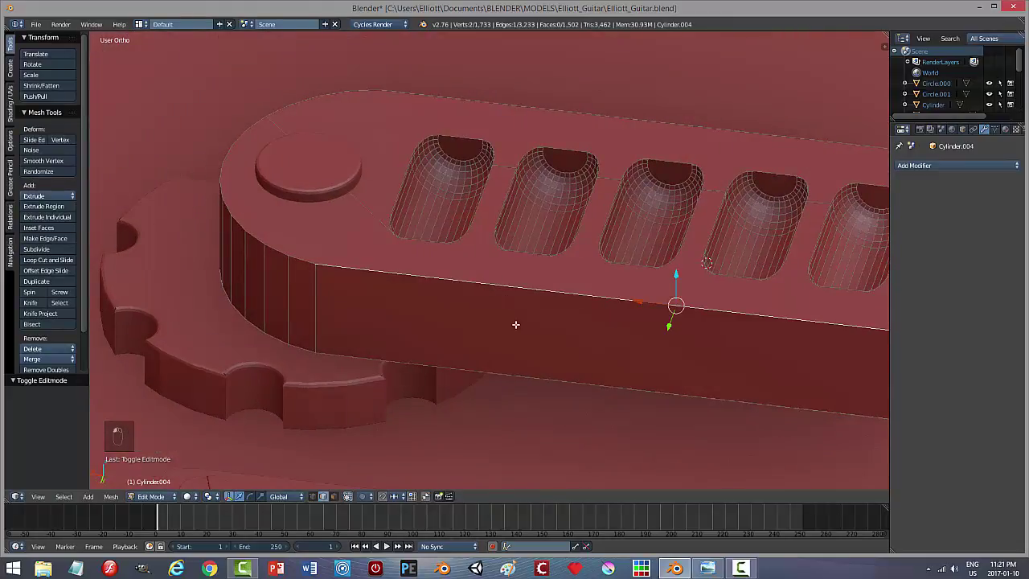
key("a")
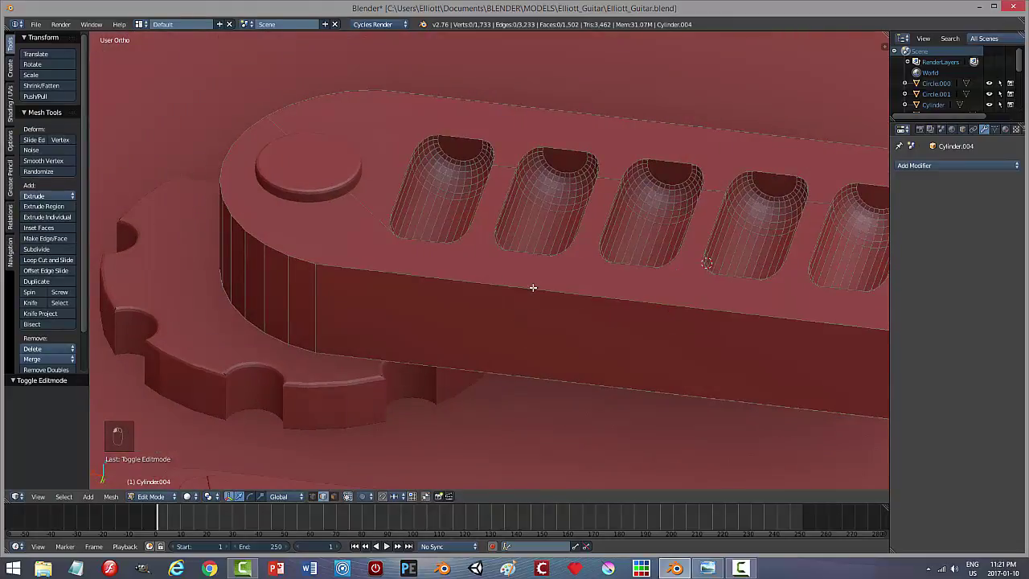
right_click(341, 270, "alt")
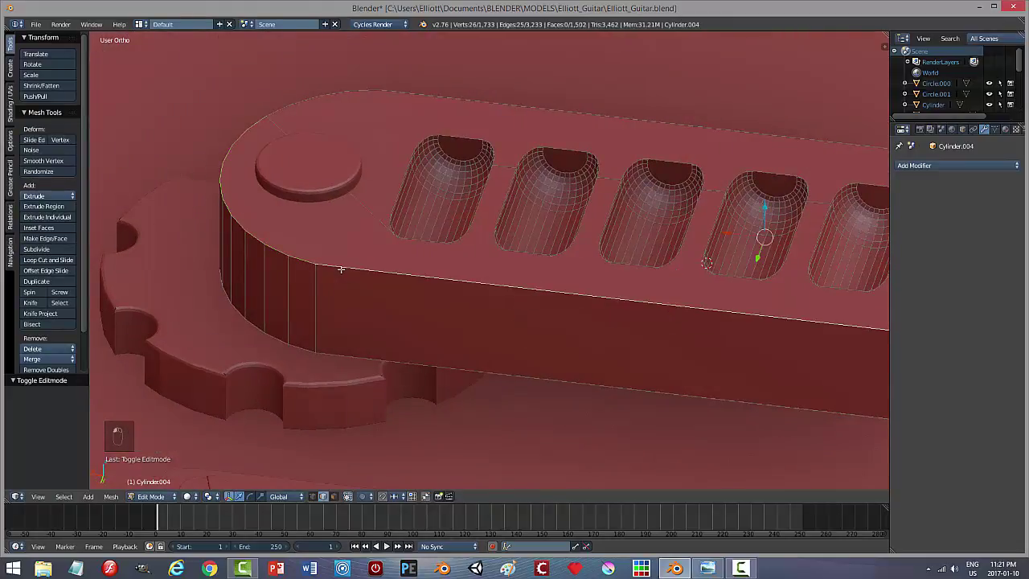
right_click(461, 370, "alt+shift")
middle_click_drag(474, 373, 520, 382)
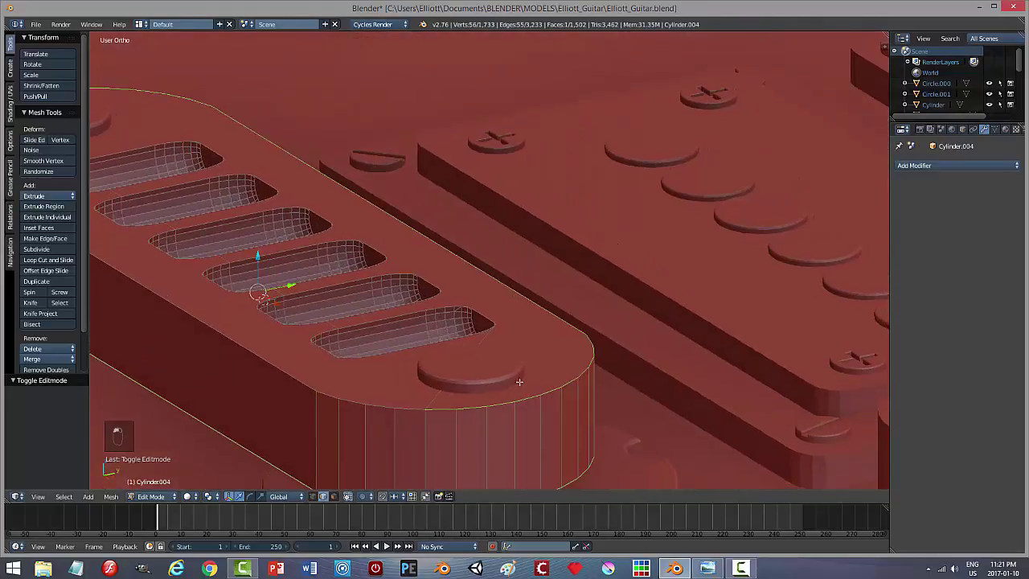
right_click(385, 408, "alt+shift")
scroll(430, 412, "down", 2)
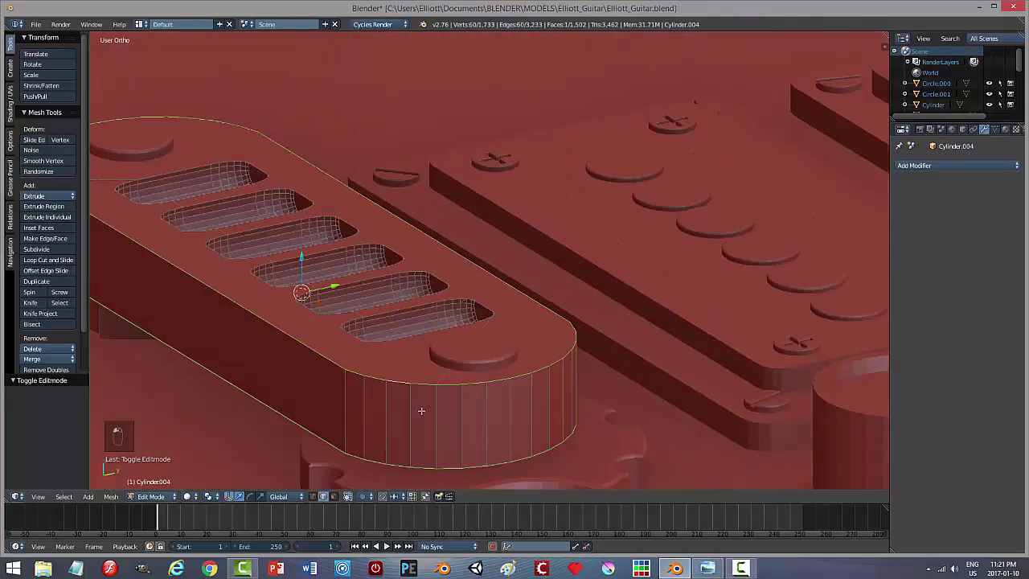
middle_click_drag(295, 379, 431, 390)
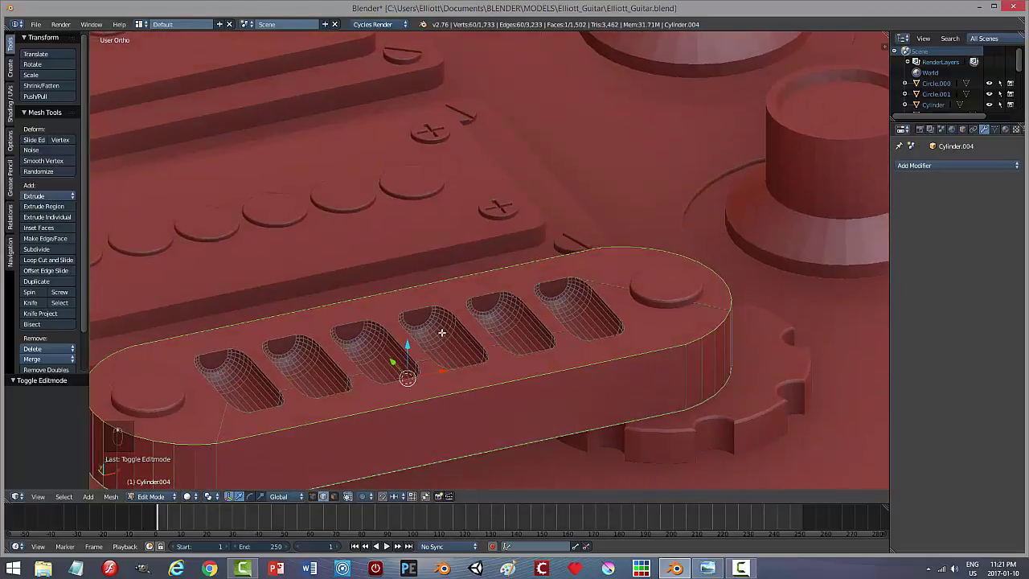
middle_click_drag(611, 398, 471, 326, "shift")
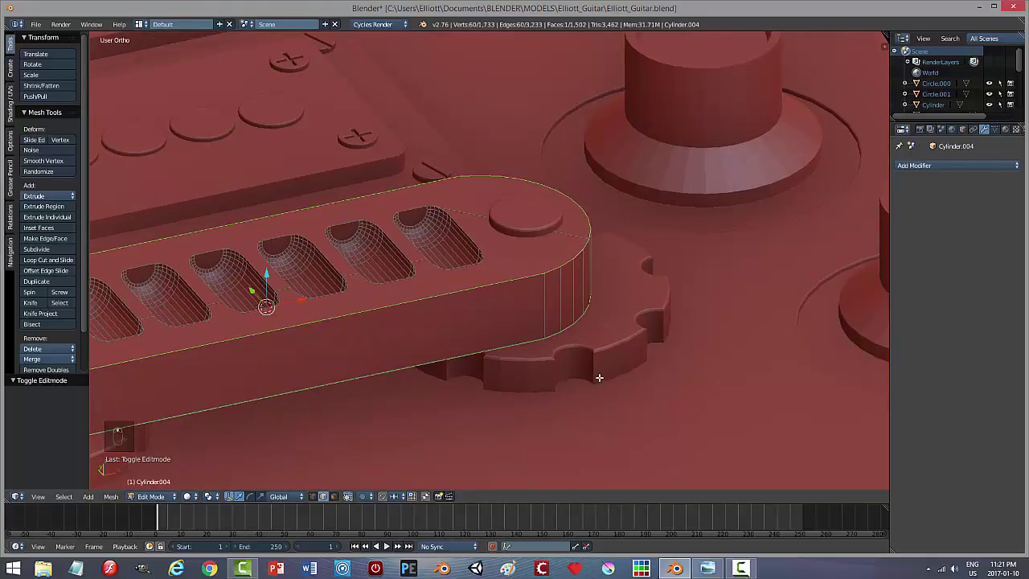
Step: Bevel the selected outline edges with 2 segments and an amount of about 0.008, and return to Object Mode
key("ctrl+b")
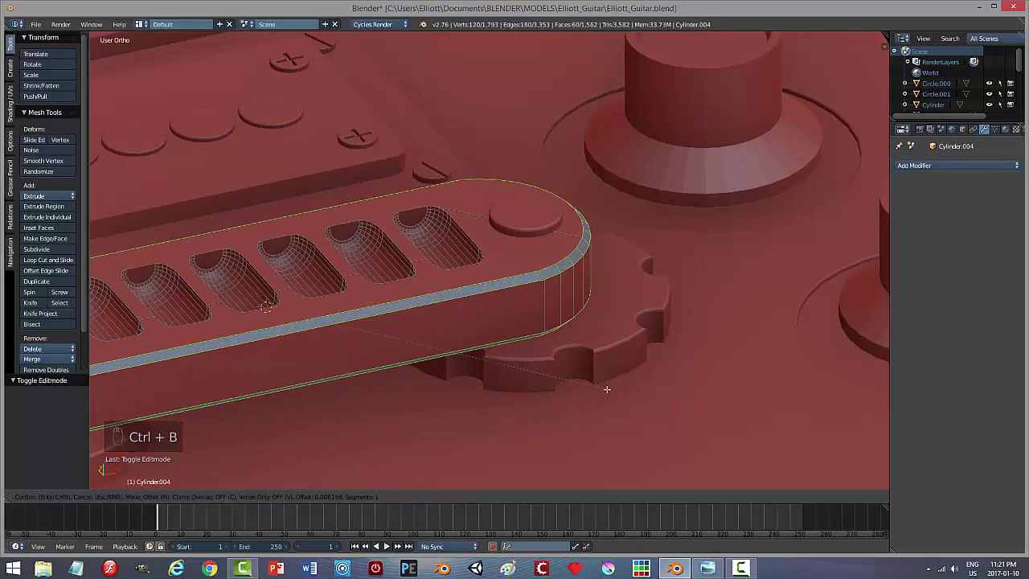
scroll(606, 389, "up", 1)
left_click(607, 389)
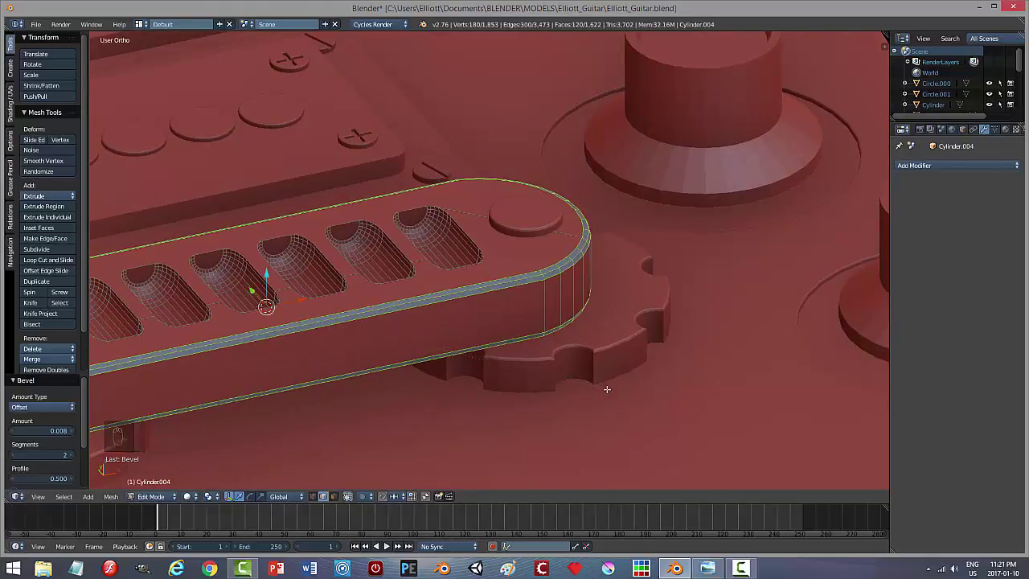
key("a")
key("Tab")
left_click(535, 392)
Step: Inspect the bevelled bridge block on the guitar body, deselect everything, and save the file over the existing one
scroll(589, 378, "down", 8)
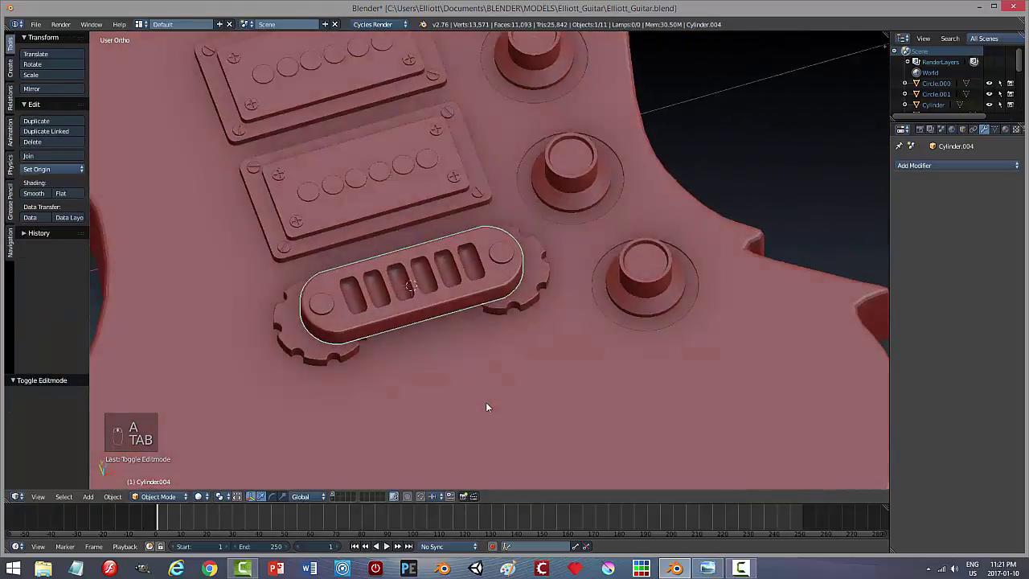
middle_click_drag(486, 407, 461, 408)
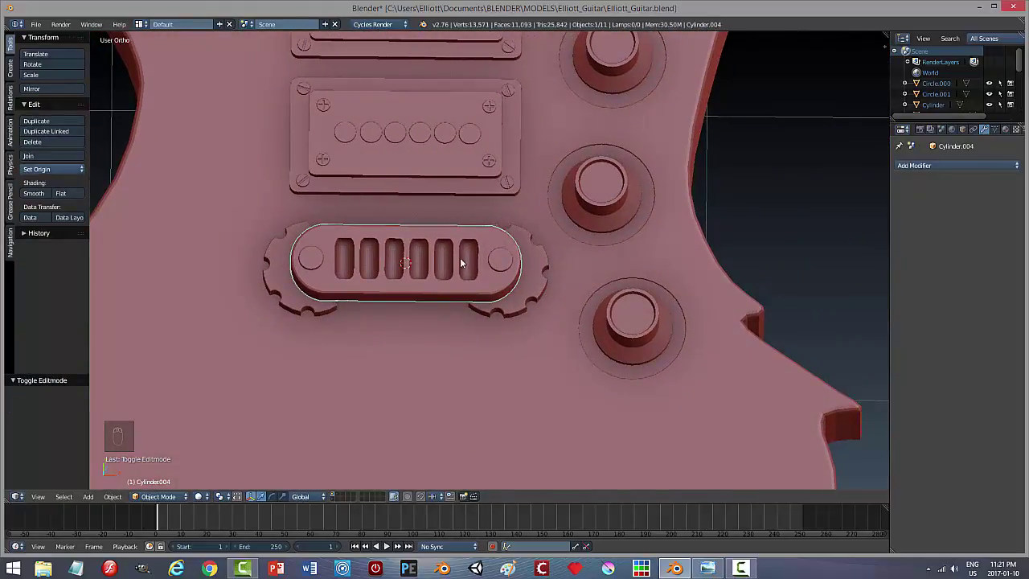
middle_click_drag(492, 312, 441, 247)
middle_click_drag(417, 283, 455, 233)
key("a")
key("ctrl+s")
left_click(475, 310)
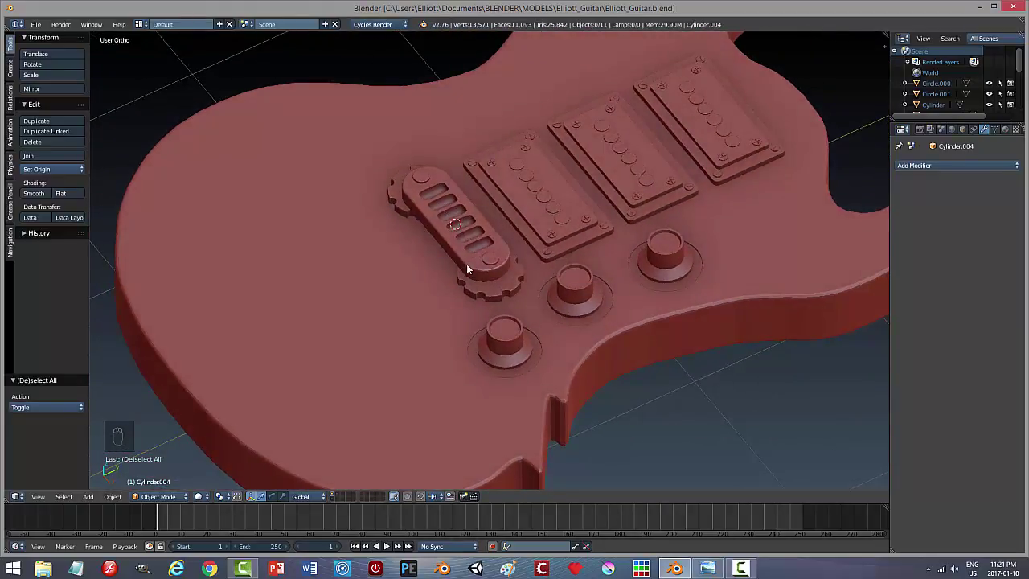
Step: Try bevelling the entire bridge block mesh in Edit Mode, cancel the bevel, deselect everything and return to Object Mode
scroll(450, 273, "up", 3)
middle_click_drag(440, 257, 433, 179)
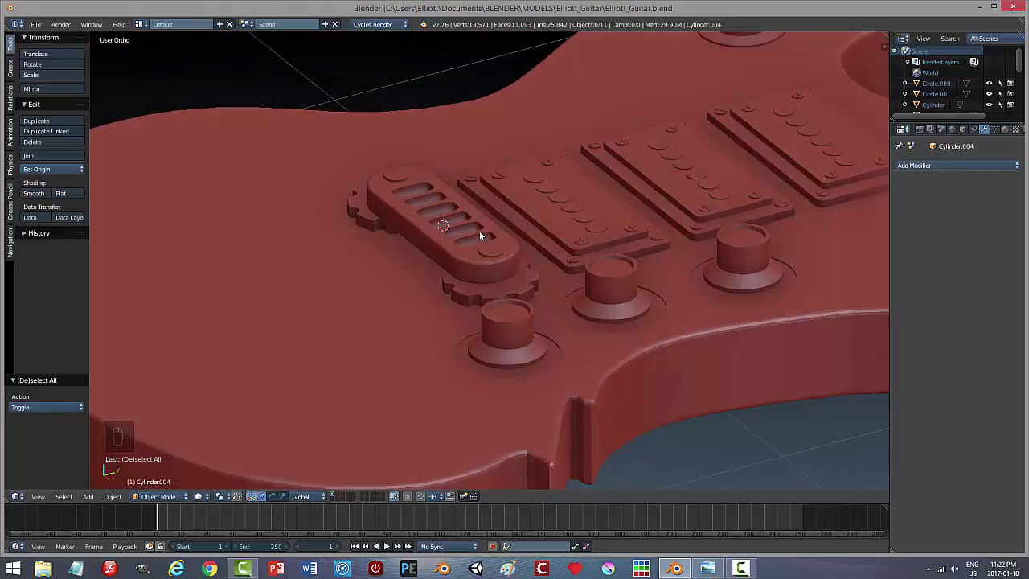
middle_click_drag(479, 248, 503, 268)
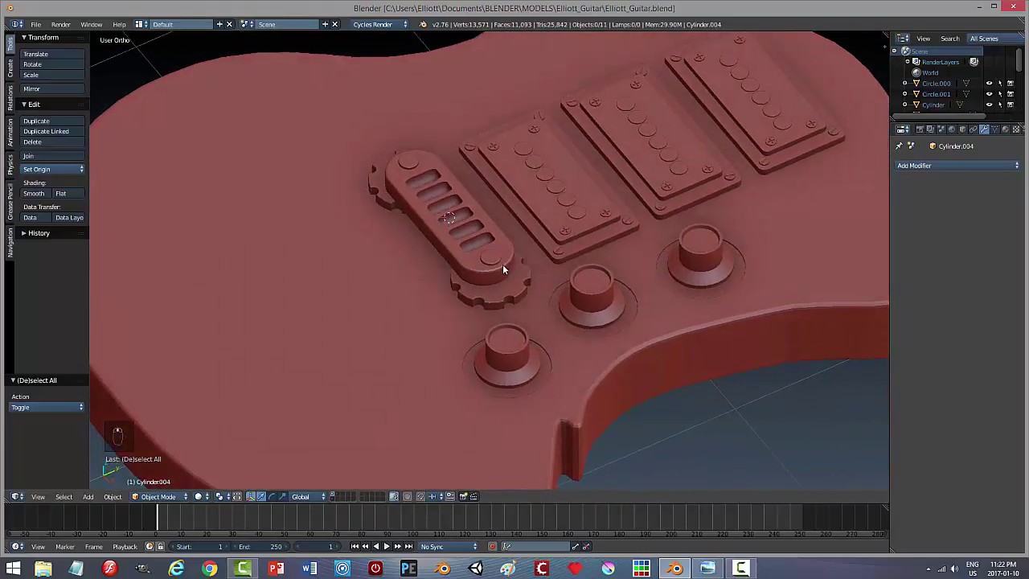
right_click(480, 225)
key("Tab")
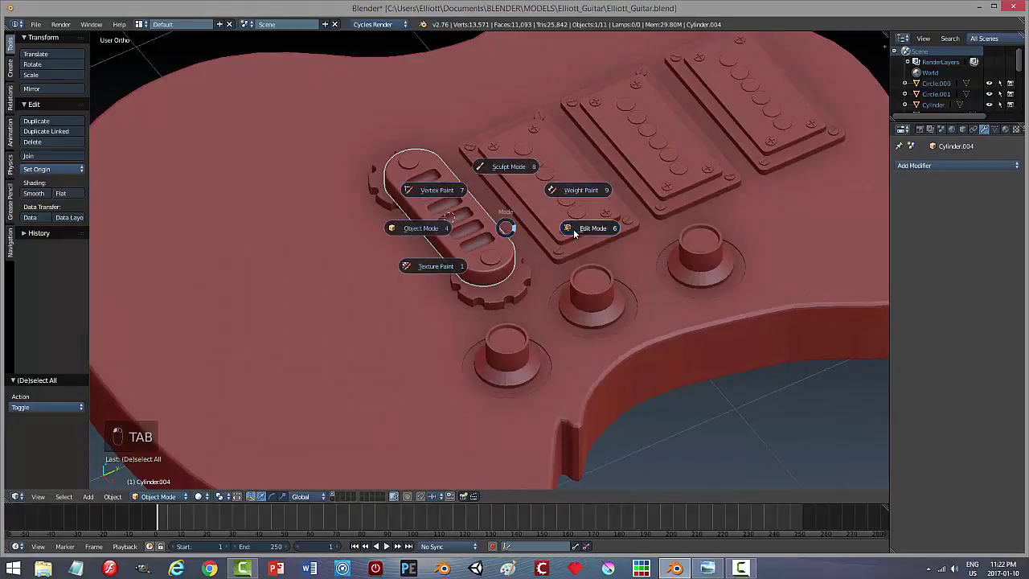
left_click(573, 228)
key("a")
key("a")
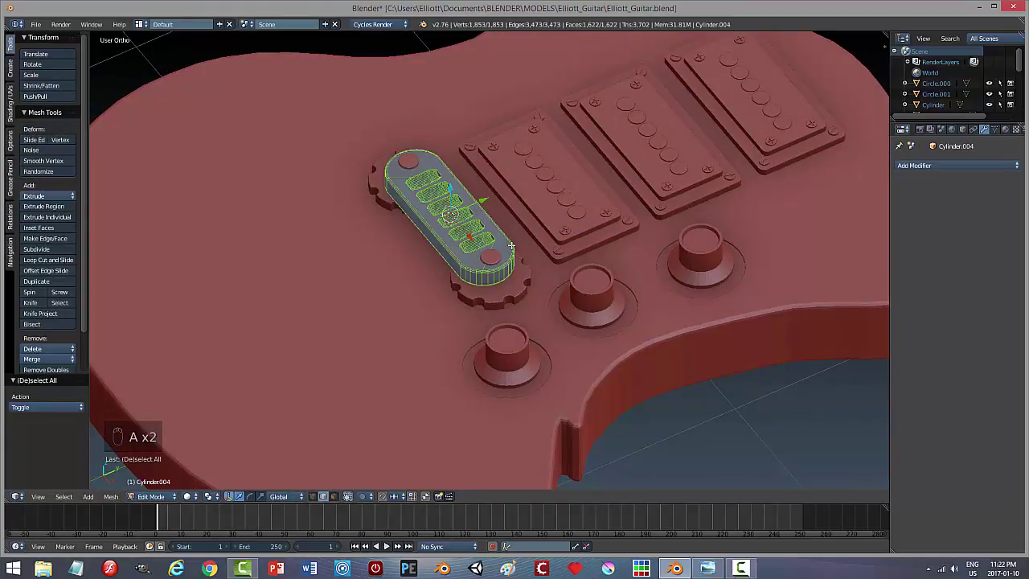
scroll(539, 264, "up", 2)
key("ctrl+b")
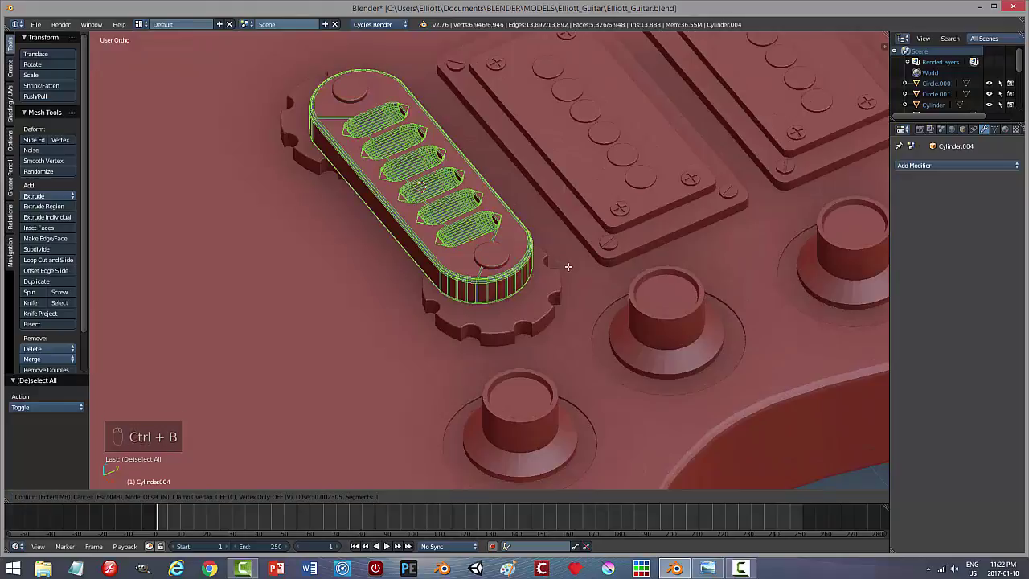
key("Escape")
key("a")
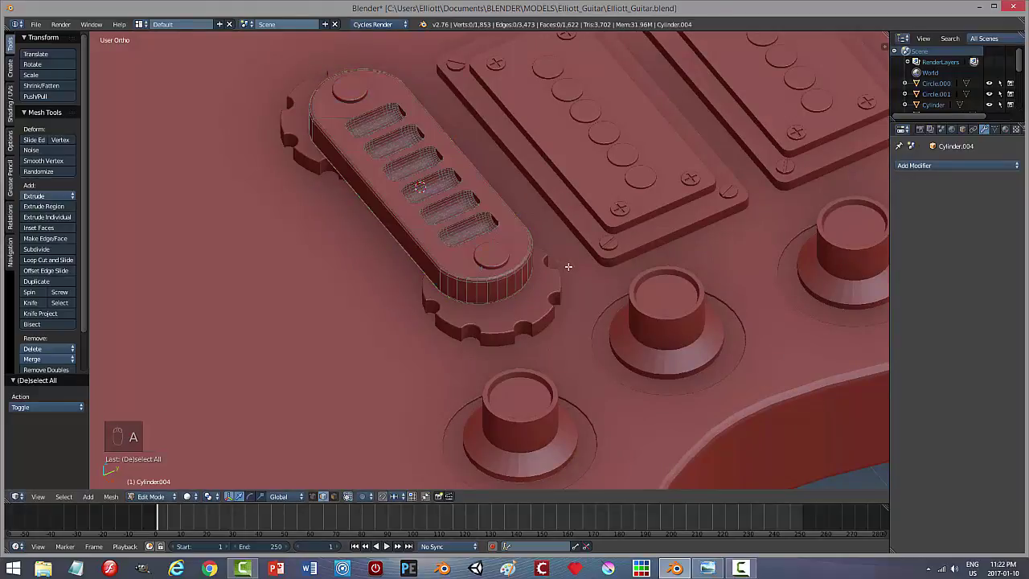
key("Tab")
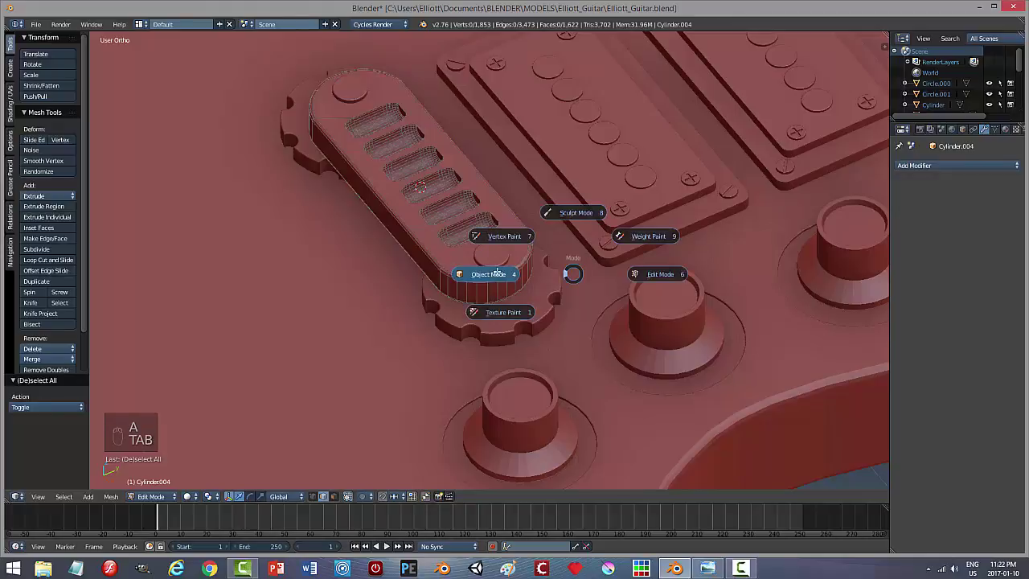
Step: Save the guitar file over the existing one, clear the selection, and save it again
key("ctrl+s")
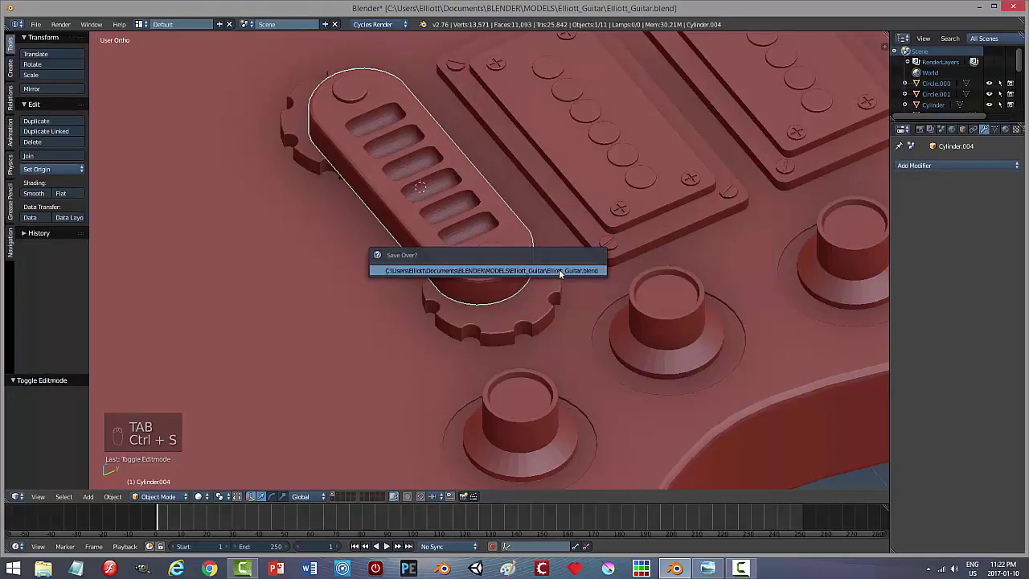
scroll(559, 268, "down", 2)
middle_click_drag(551, 262, 603, 246)
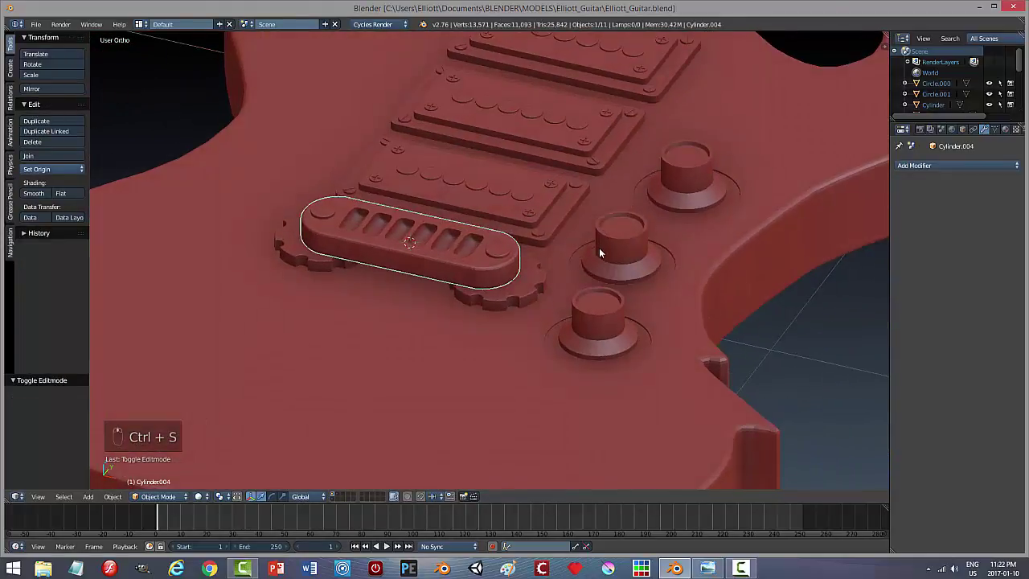
key("a")
scroll(530, 299, "down", 3)
mouse_move(530, 296)
middle_mouse_down()
mouse_move(569, 270)
mouse_move(565, 285)
mouse_move(556, 266)
mouse_move(542, 281)
middle_mouse_up()
right_click(518, 278)
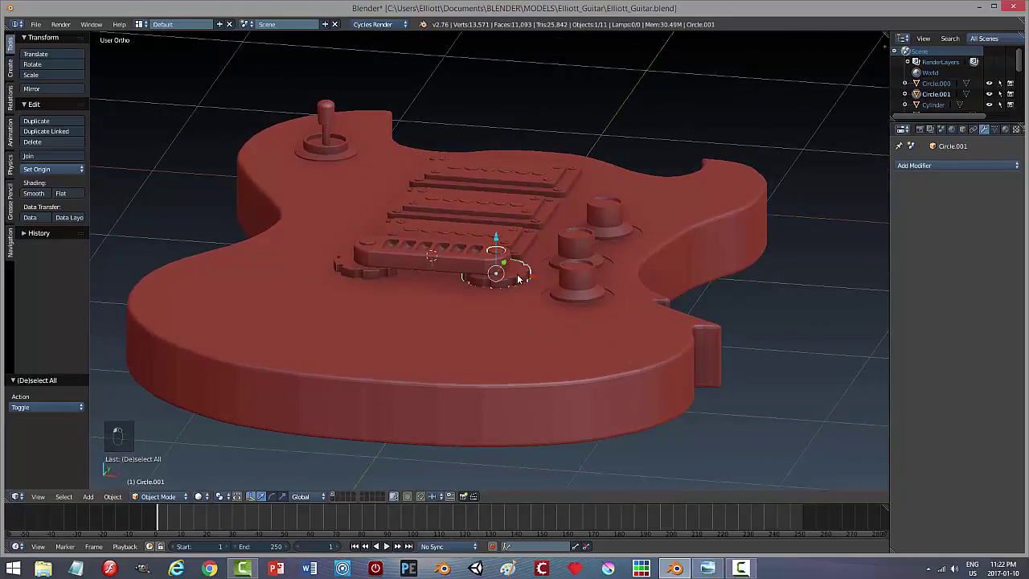
key("a")
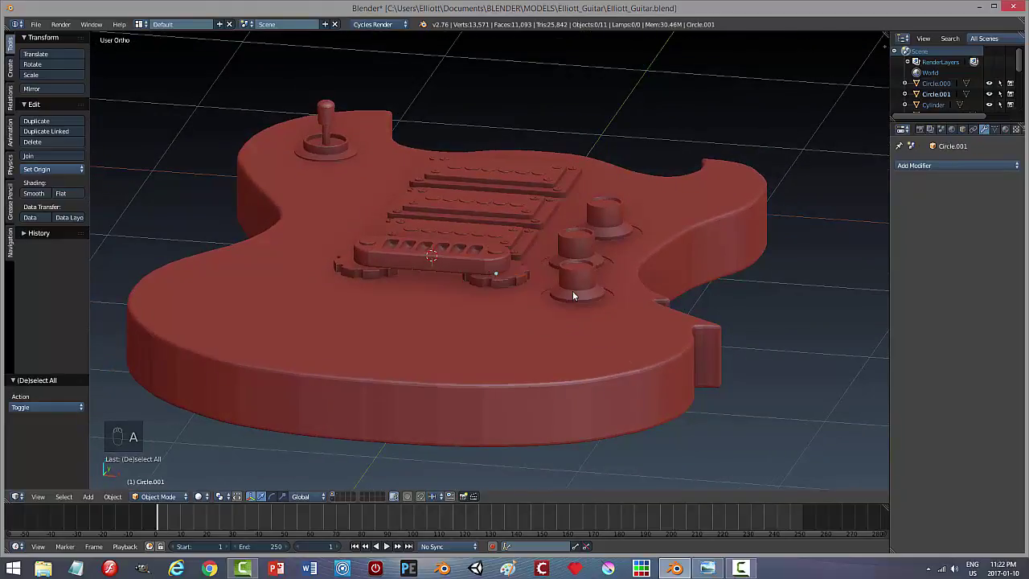
key("ctrl+s")
left_click(573, 292)
Step: Examine the small parts drawn inside the bridge slots on the reference in top wireframe view, and return to solid shading
key("KP_7")
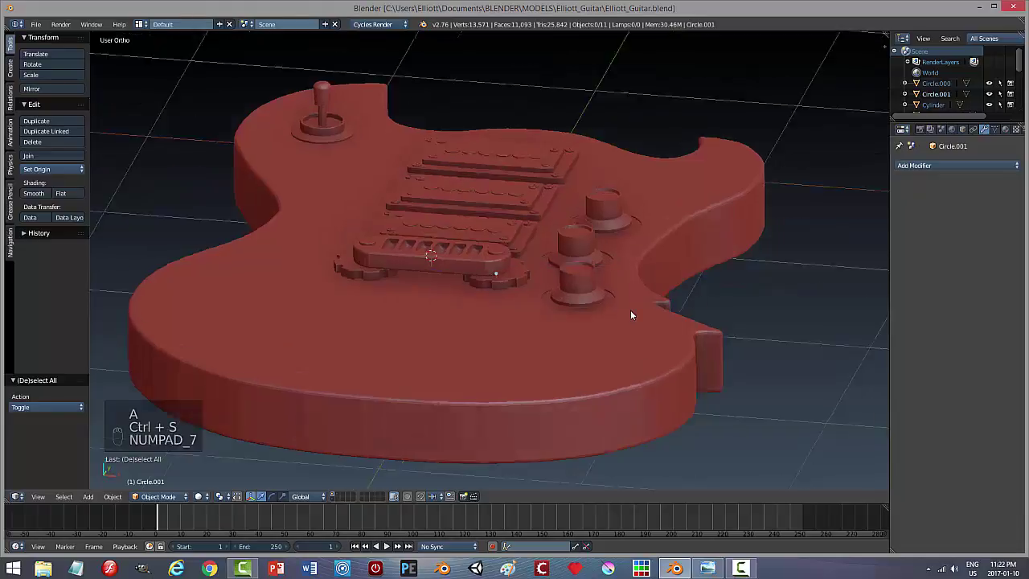
key("z")
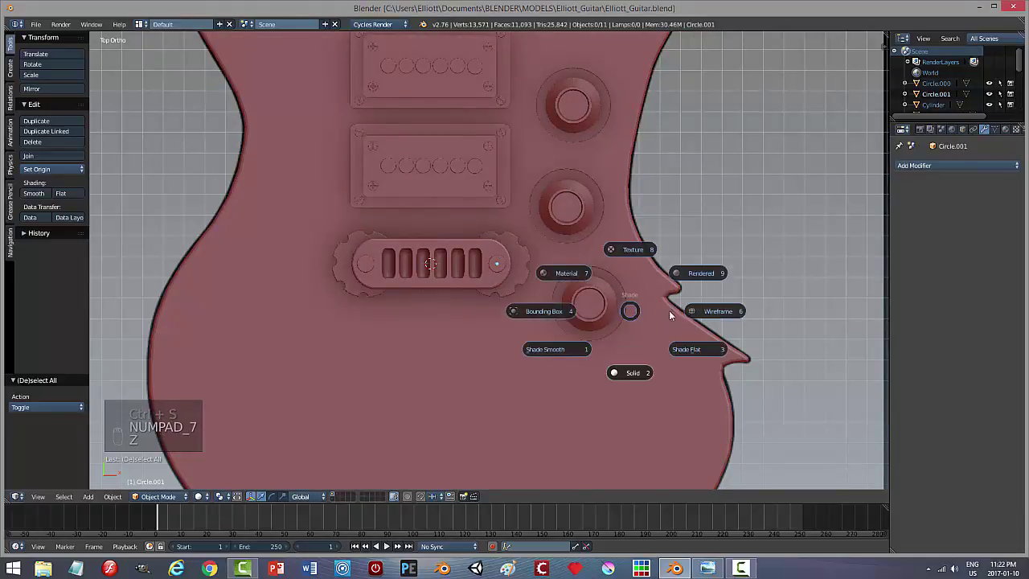
left_click(708, 307)
scroll(437, 356, "up", 2)
scroll(436, 356, "up", 5)
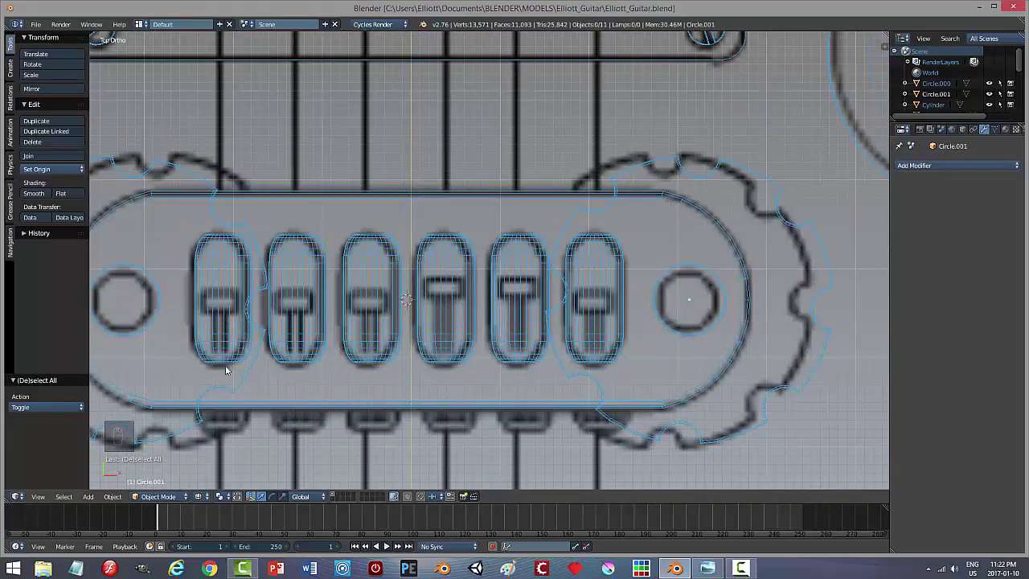
scroll(281, 406, "down", 6)
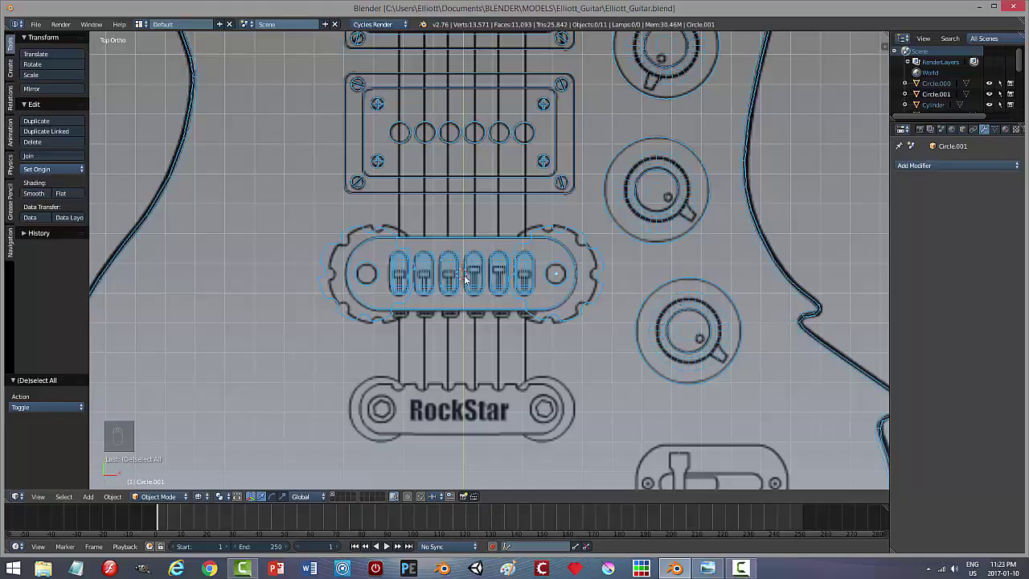
middle_click_drag(465, 315, 538, 305)
key("z")
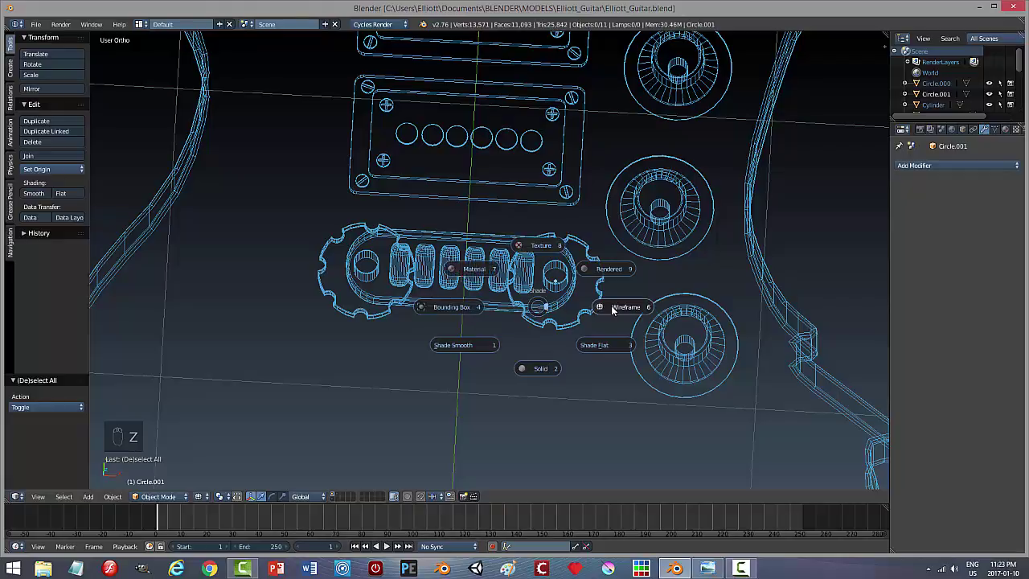
key("z")
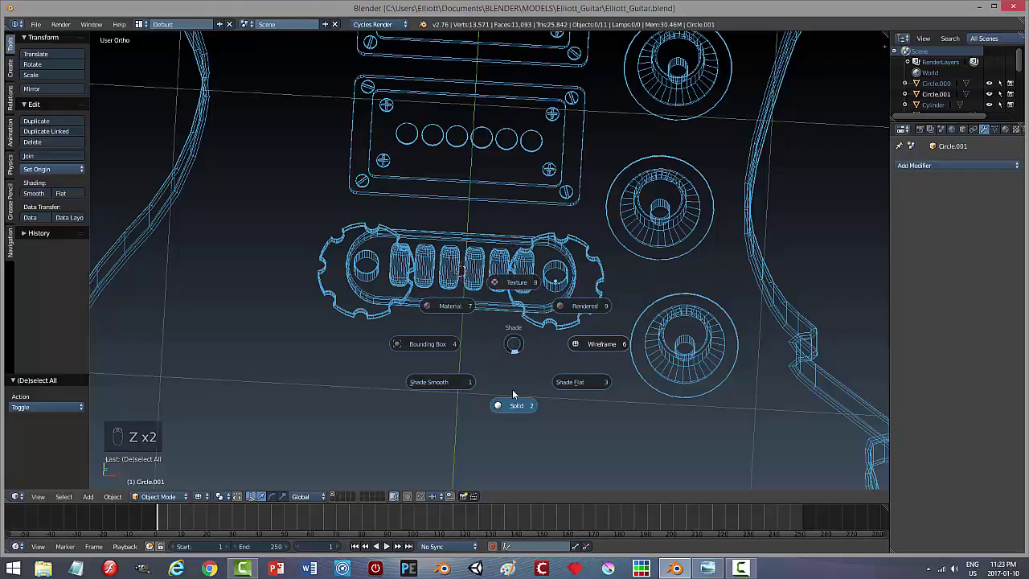
left_click(511, 401)
scroll(501, 372, "up", 3)
middle_click_drag(500, 372, 494, 316)
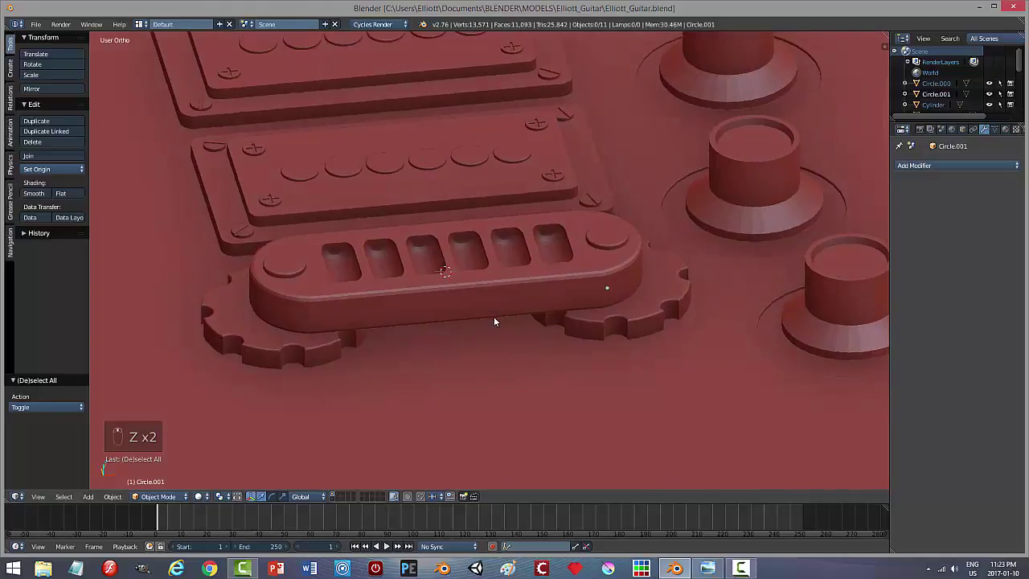
scroll(469, 300, "down", 1)
Step: Select the bridge block and snap the 3D cursor to it
right_click(453, 291)
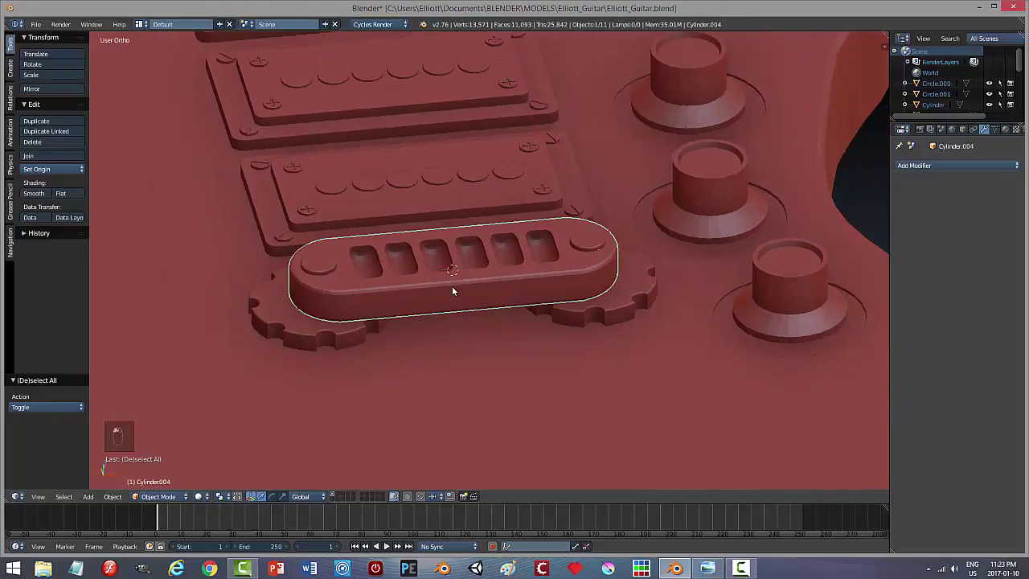
key("shift+s")
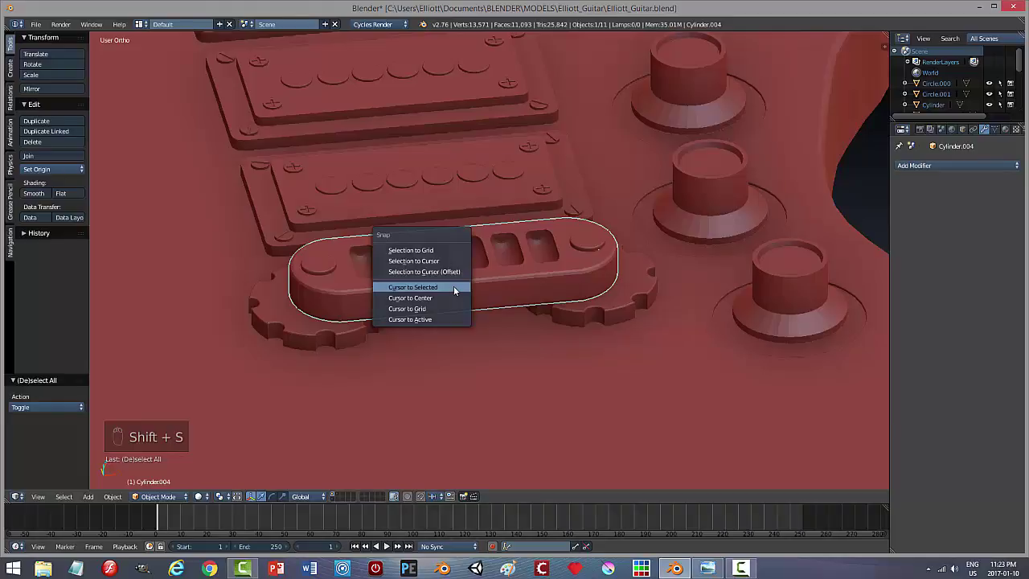
left_click(454, 287)
scroll(494, 308, "down", 6)
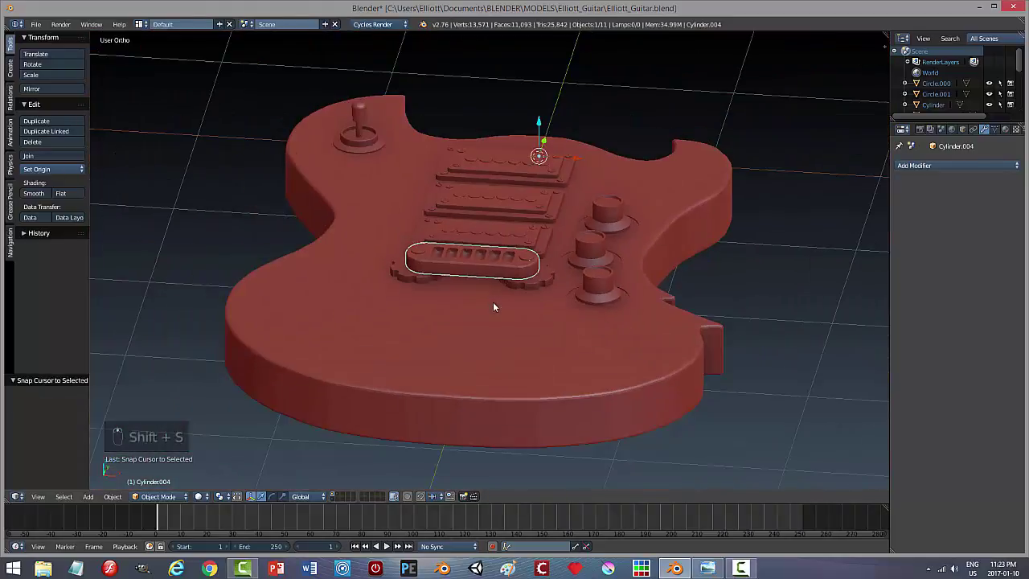
middle_click_drag(494, 298, 491, 311)
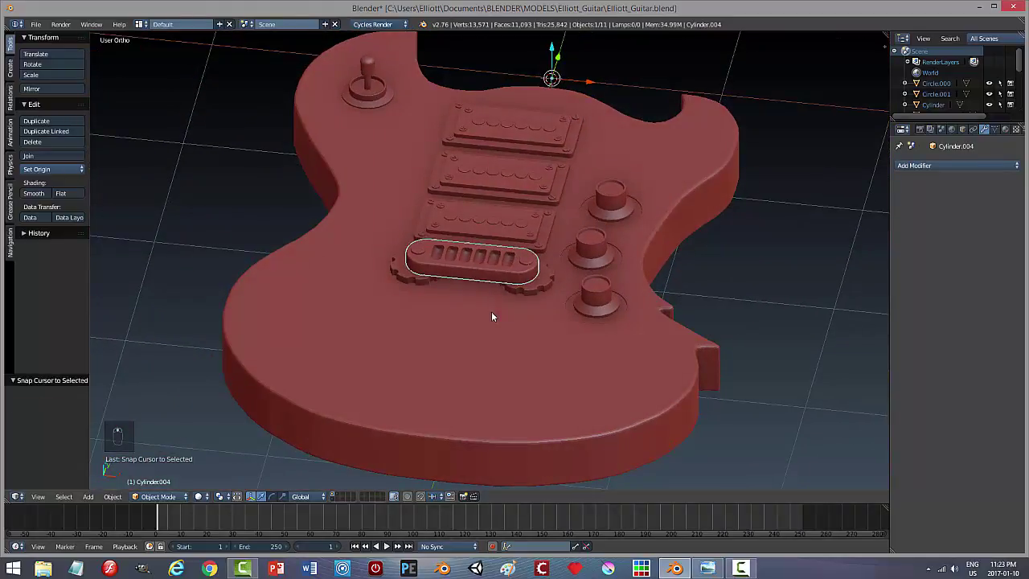
Step: Reselect the bridge block, snap the 3D cursor to the selection again, and deselect everything
right_click(518, 277)
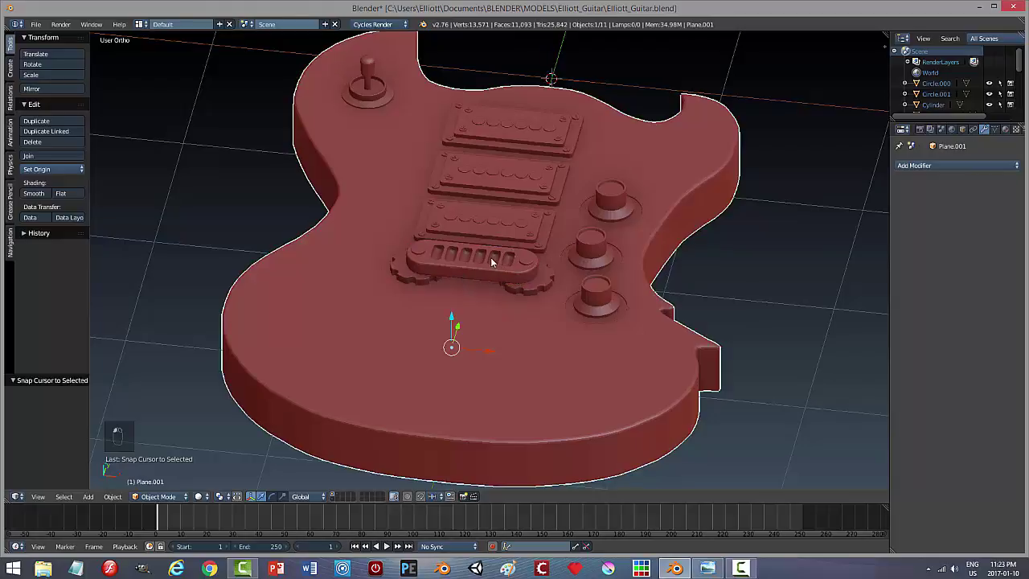
right_click(494, 263)
key("shift+s")
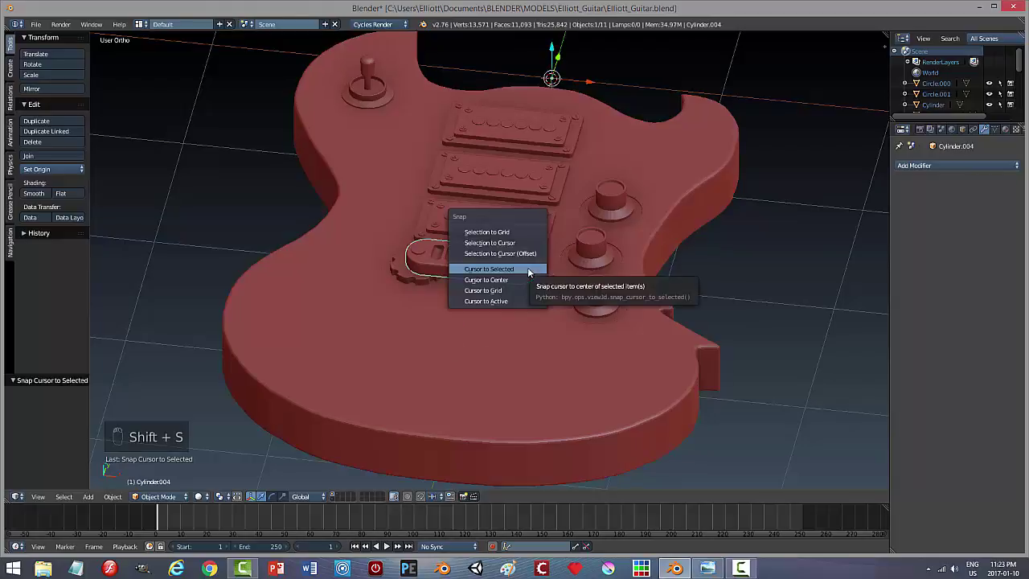
left_click(530, 270)
middle_click_drag(496, 273, 455, 282)
key("a")
key("a")
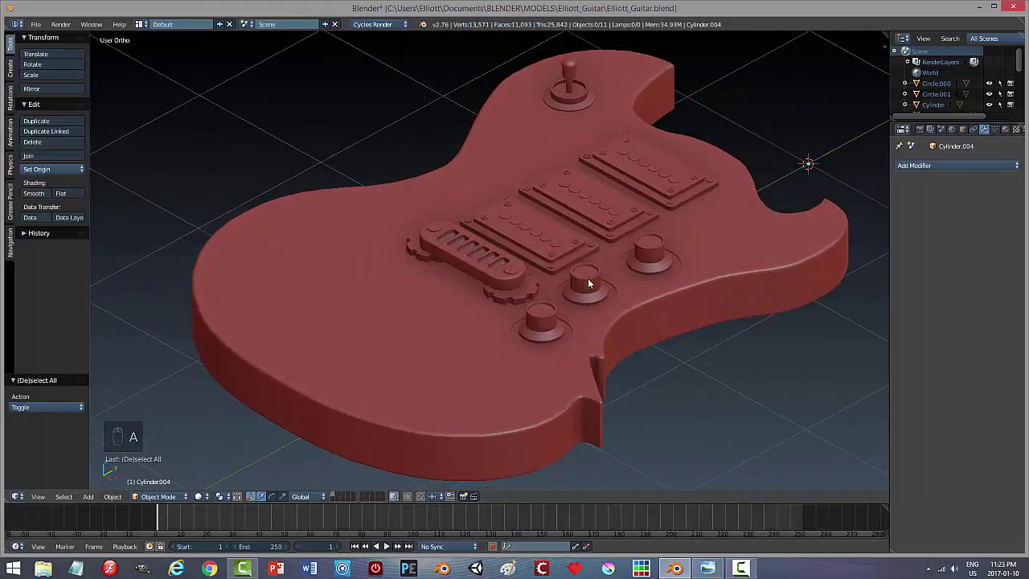
key("a")
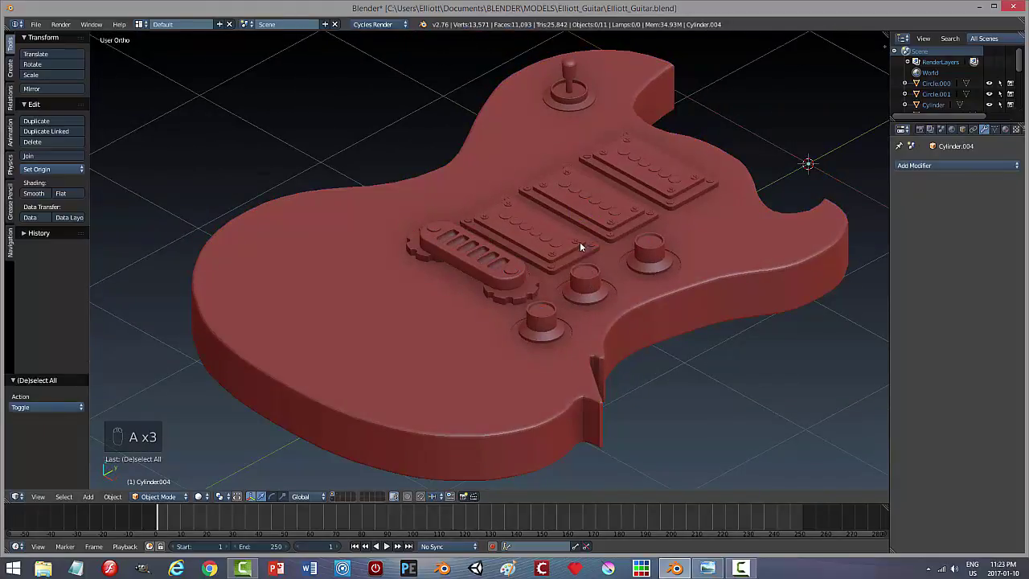
Step: Select the bridge block, try moving it -0.054 along Y, and undo the move
right_click(485, 254)
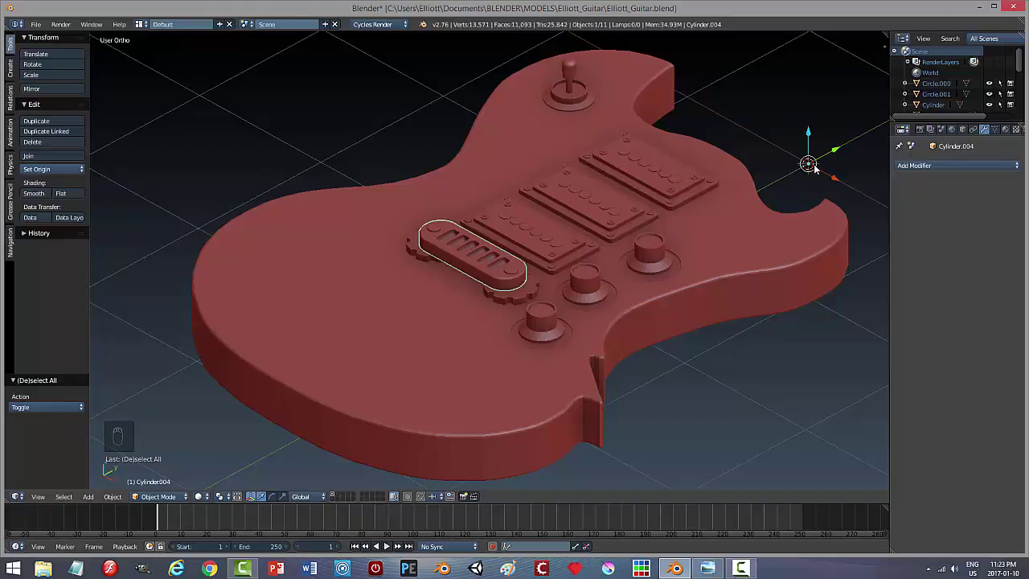
left_click_drag(835, 159, 830, 160)
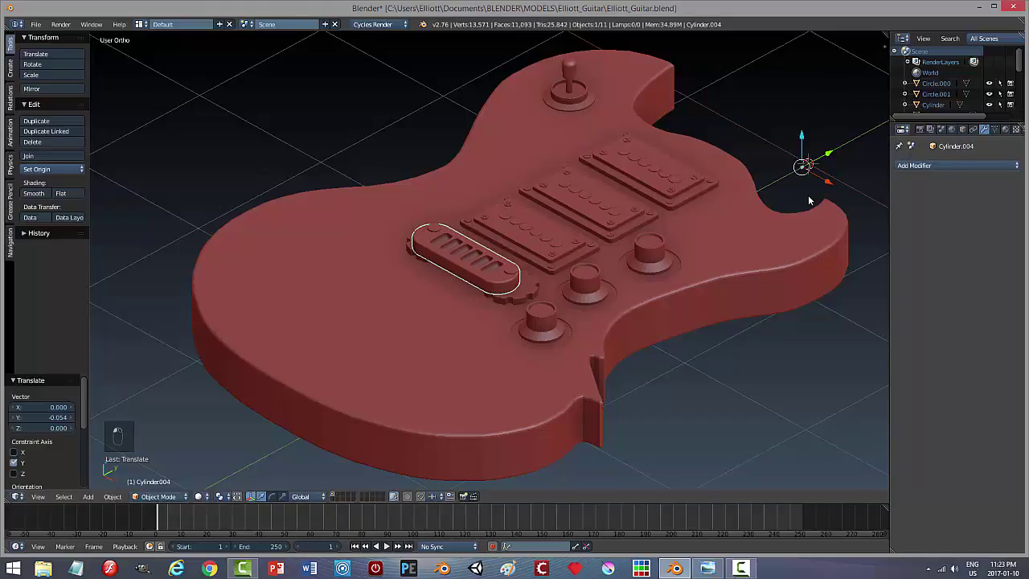
key("ctrl+z")
Step: Set the bridge block's origin to its geometry and snap the 3D cursor to the selected block
left_click(52, 168)
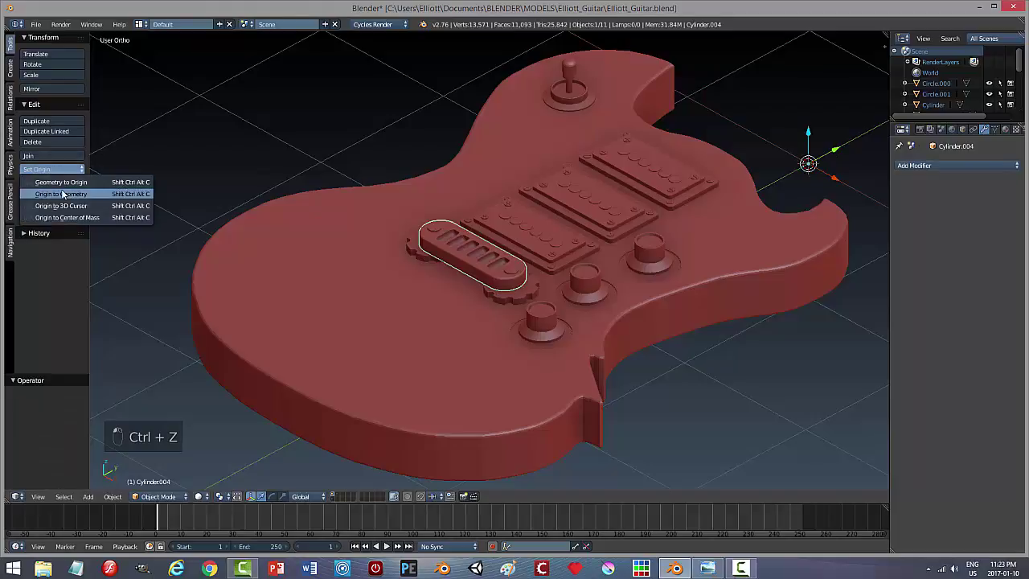
left_click(67, 196)
middle_click_drag(412, 265, 457, 274)
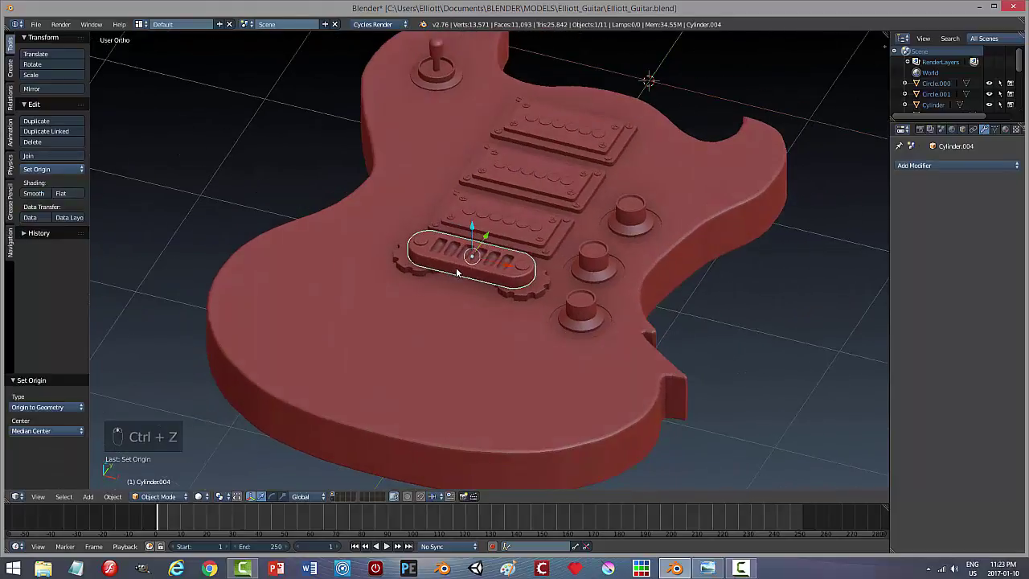
key("shift+s")
left_click(515, 271)
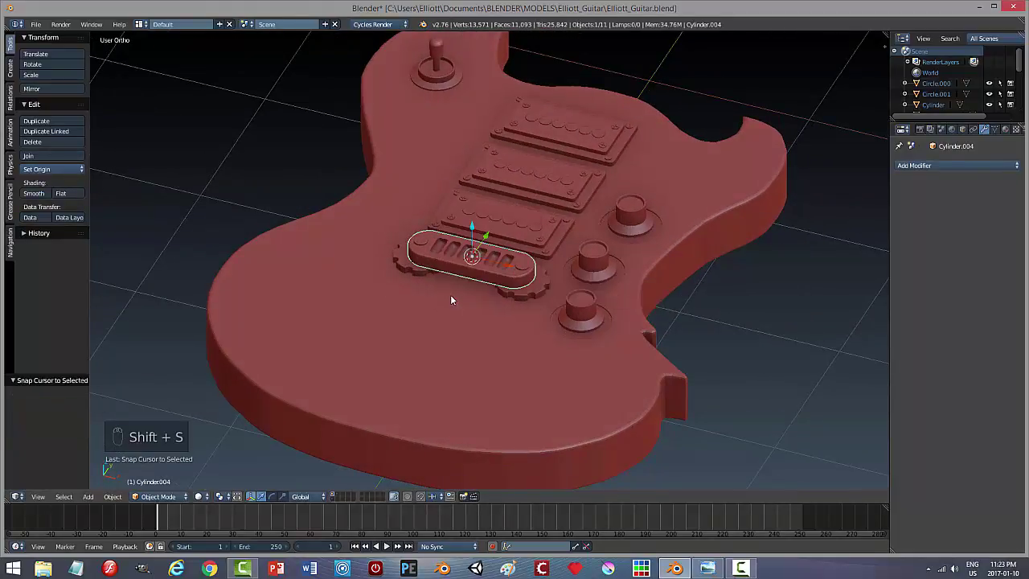
Step: Add a cube mesh at the 3D cursor on the bridge block and scale it uniformly to 0.028
scroll(451, 300, "up", 5)
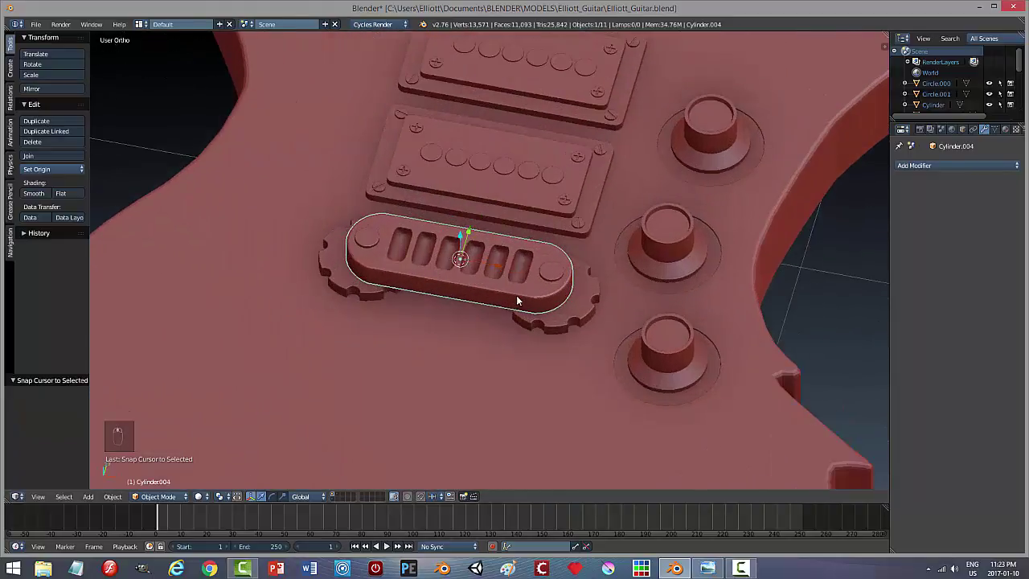
key("shift+a")
mouse_move(517, 296)
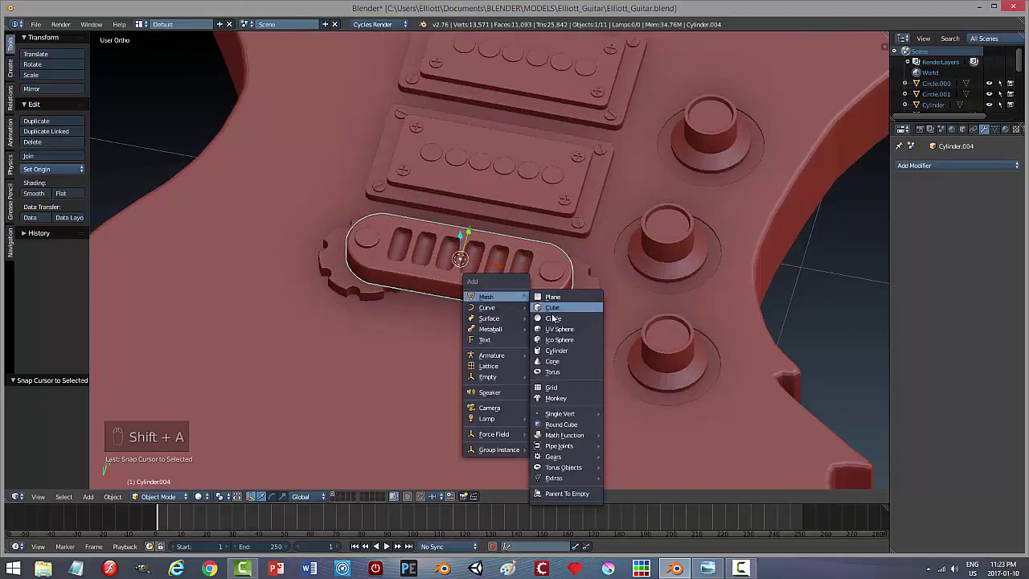
left_click(552, 309)
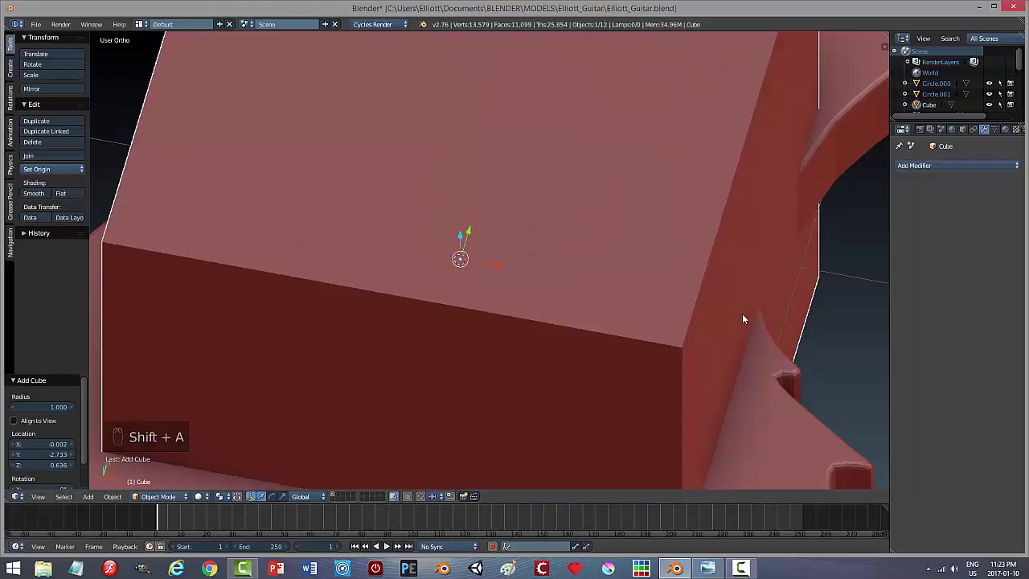
key("s")
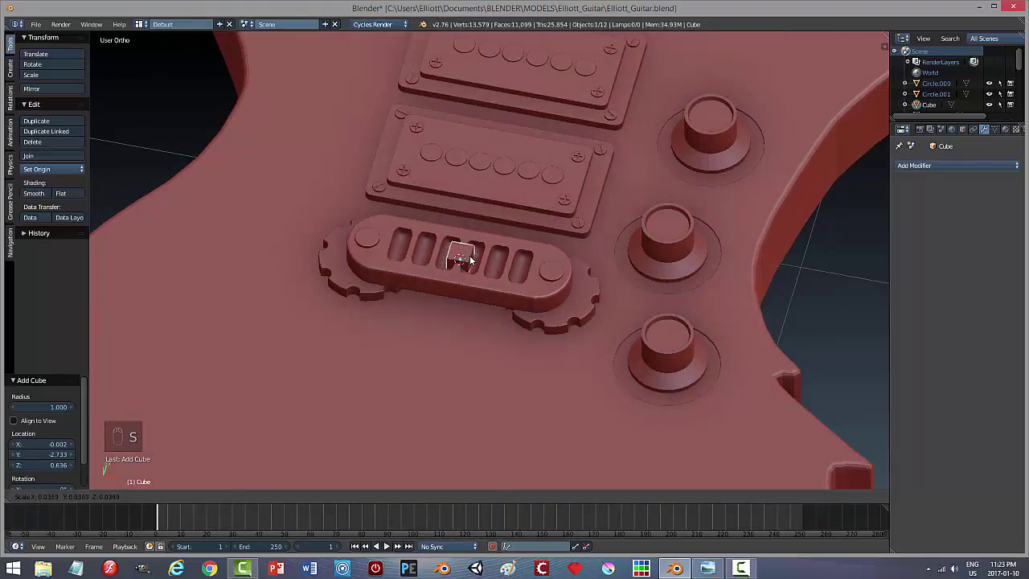
left_click(468, 255)
Step: Move the small cube -0.212 along X to the bridge's outermost slot
key("g")
key("x")
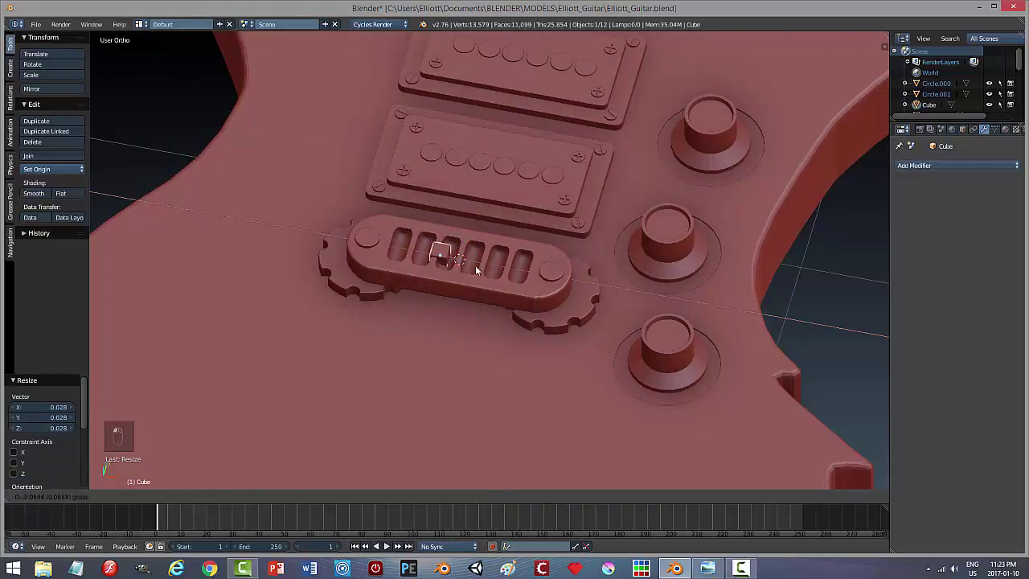
left_click(436, 264)
Step: Narrow the small cube to fit its slot, scaling it 0.750 along X and 0.702 along Y
middle_click_drag(450, 272, 526, 288)
scroll(410, 275, "up", 6)
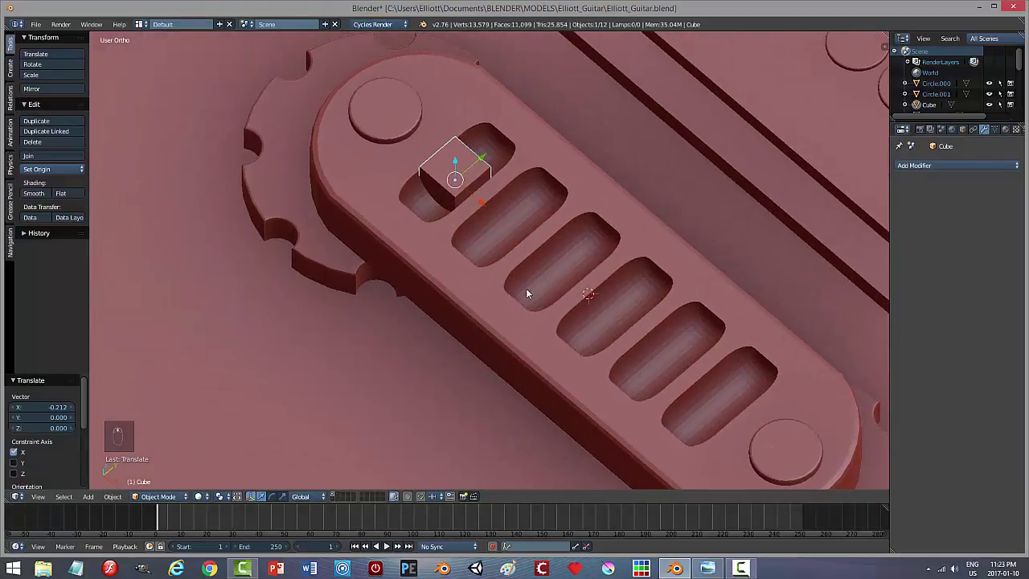
key("s")
key("x")
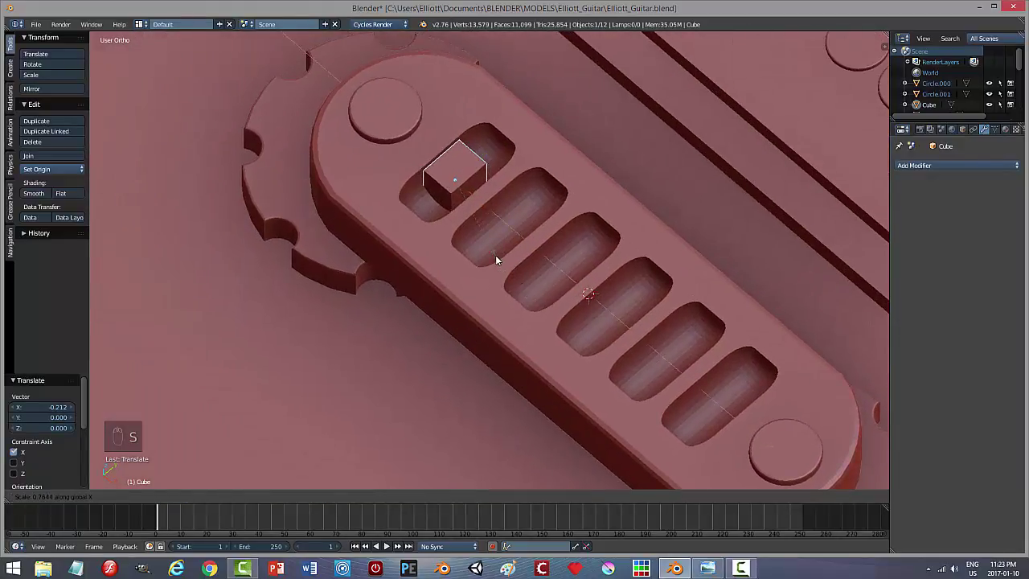
left_click(496, 253)
middle_click_drag(568, 233, 515, 223)
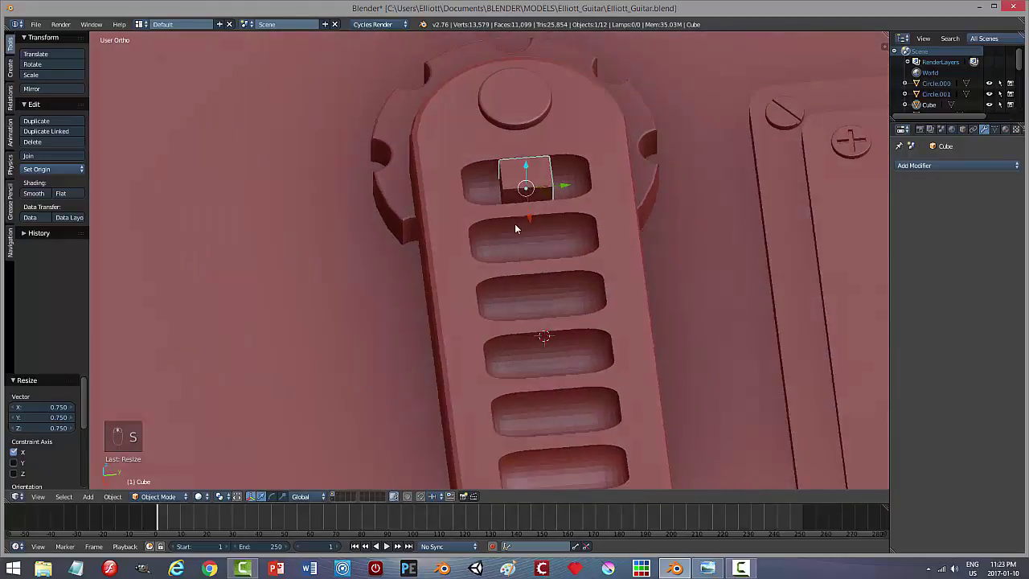
key("s")
key("y")
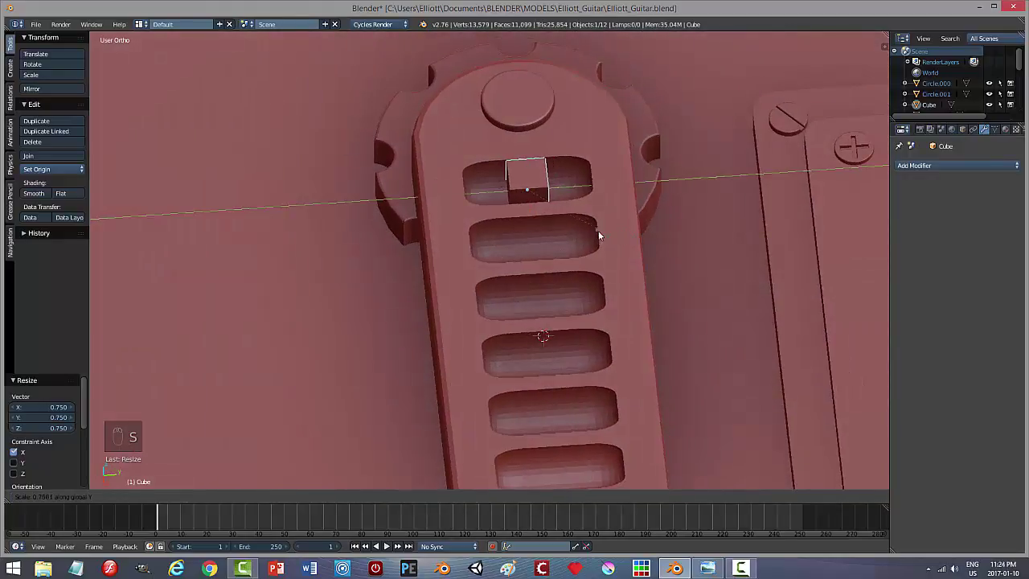
left_click(597, 234)
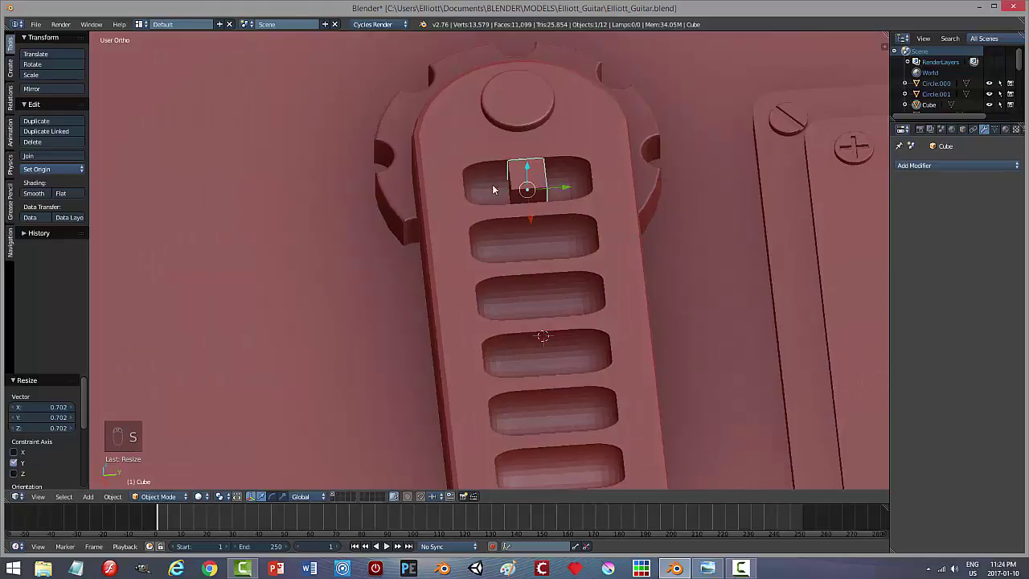
Step: Scale the small cube 1.222 along Z and raise it 0.007 along Z
middle_click_drag(517, 230, 643, 213)
middle_click_drag(432, 230, 427, 206)
key("s")
key("z")
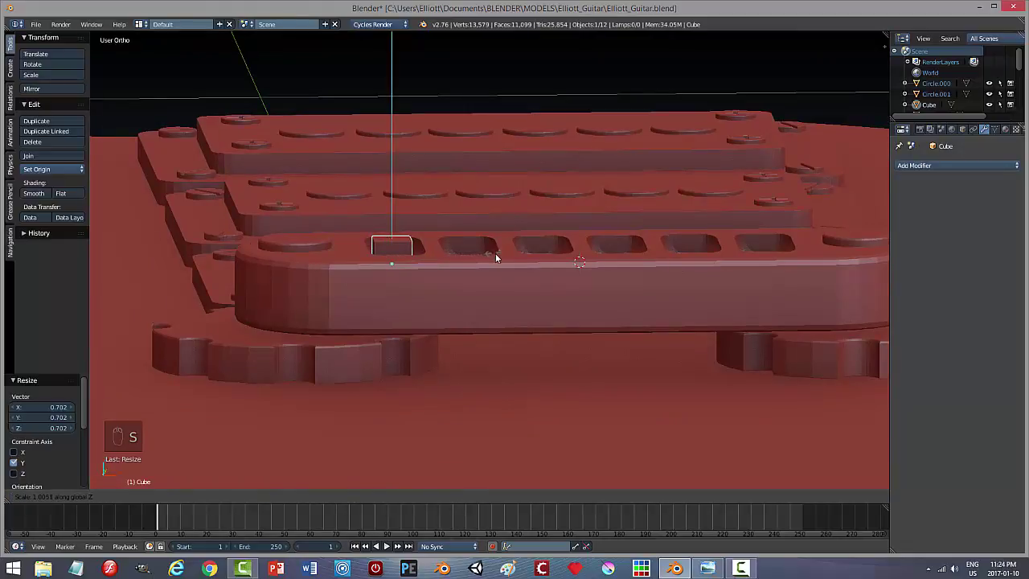
left_click(516, 268)
key("g")
key("z")
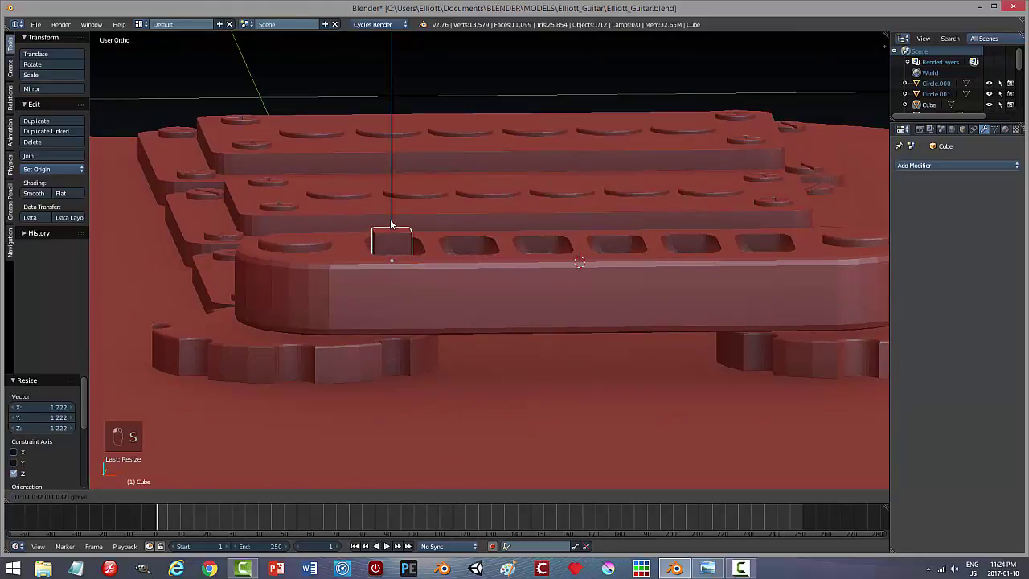
left_click(468, 225)
Step: Raise the small cube along Z above its slot and scale it 0.774 along Z
middle_click_drag(468, 225, 430, 278)
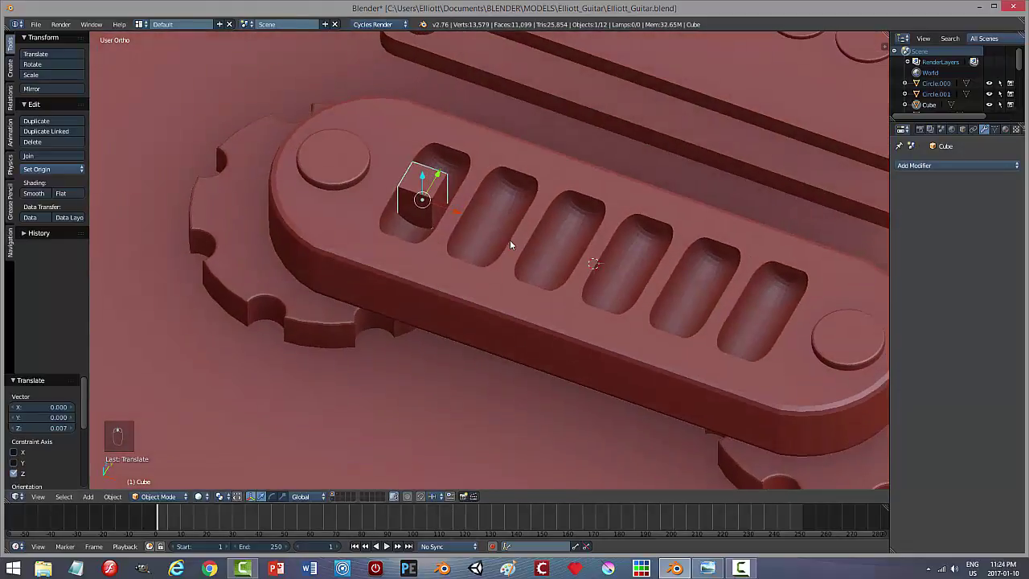
key("g")
key("z")
left_click(419, 186)
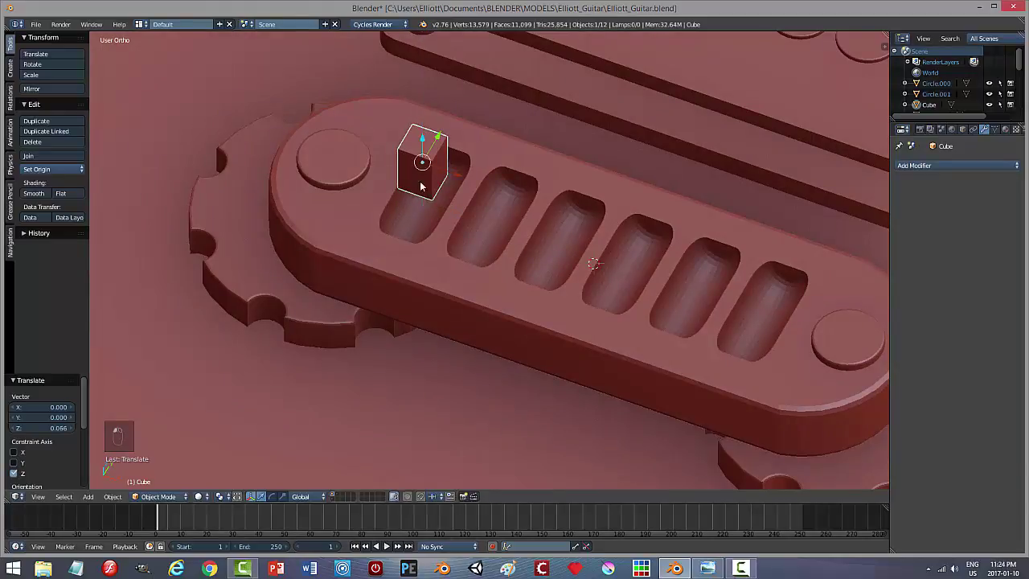
middle_click_drag(420, 187, 542, 204)
key("s")
key("z")
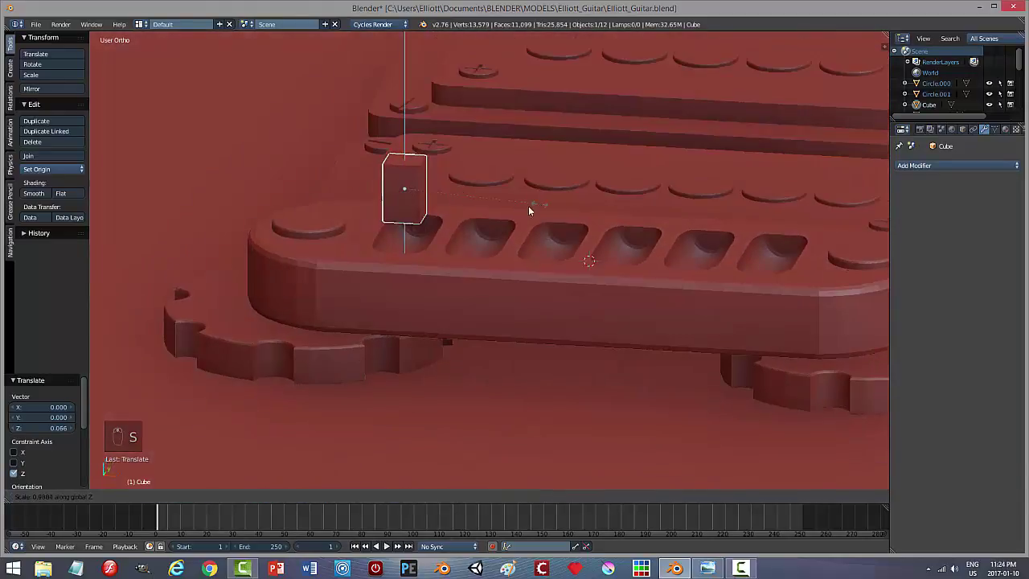
left_click(509, 211)
Step: Lower the shortened cube into its slot, moving it -0.045 and a further -0.006 along Z
key("g")
key("z")
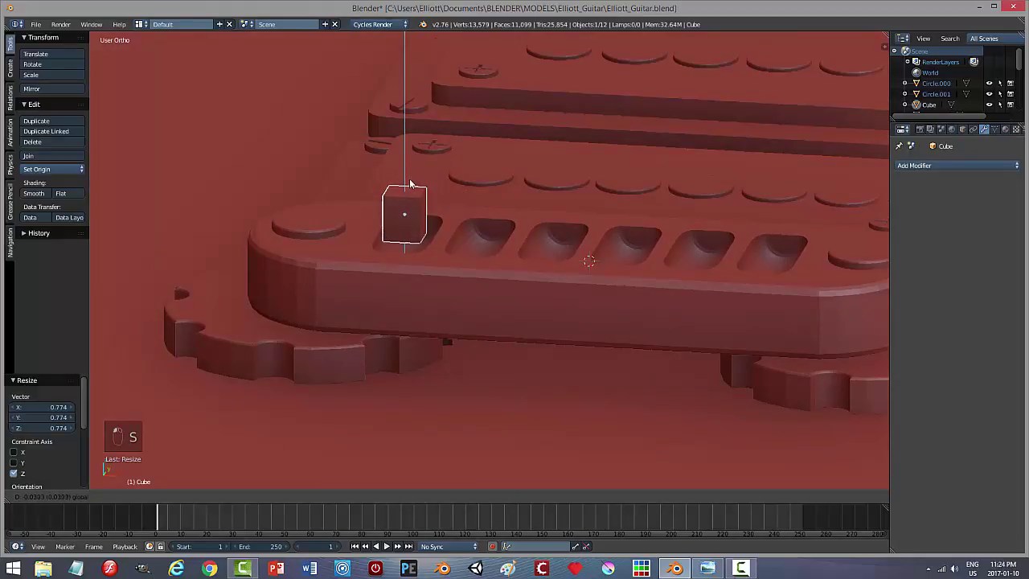
left_click(479, 197)
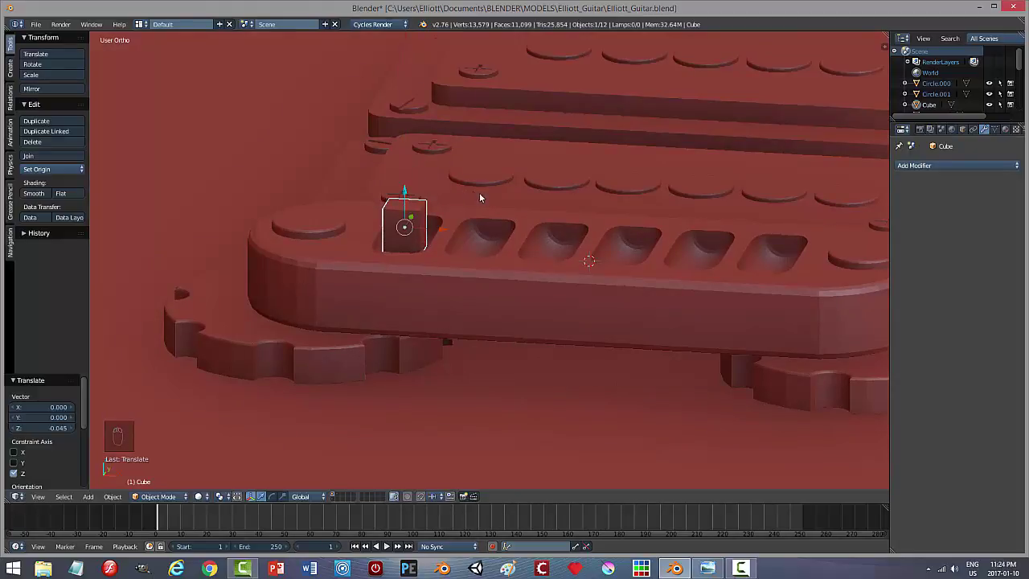
middle_click_drag(480, 197, 474, 231)
key("g")
key("z")
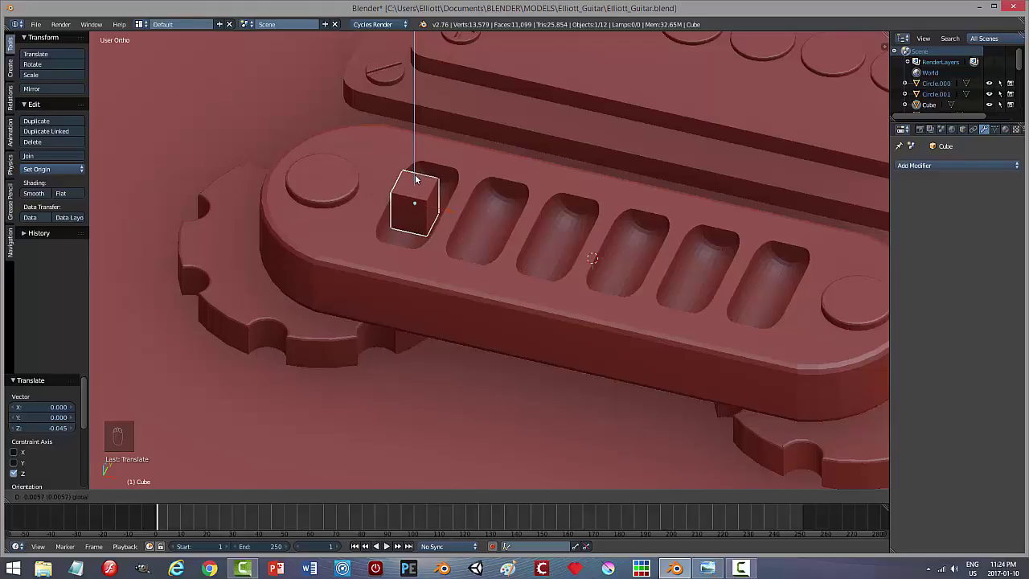
left_click(416, 180)
Step: Enter Edit Mode on the small cube and deselect its whole mesh
middle_click_drag(418, 183, 501, 209)
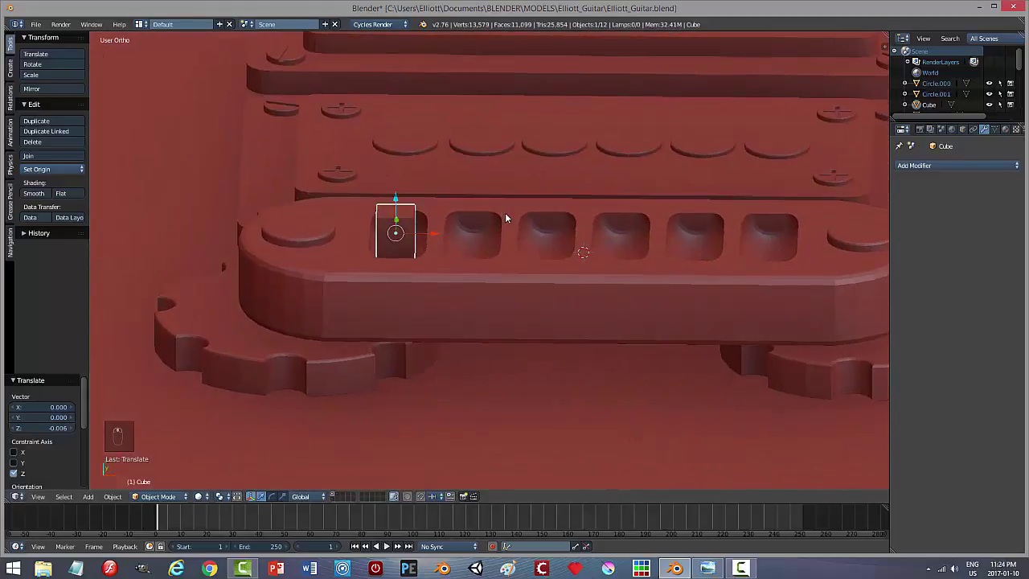
key("Tab")
scroll(436, 273, "up", 1)
scroll(426, 272, "up", 1)
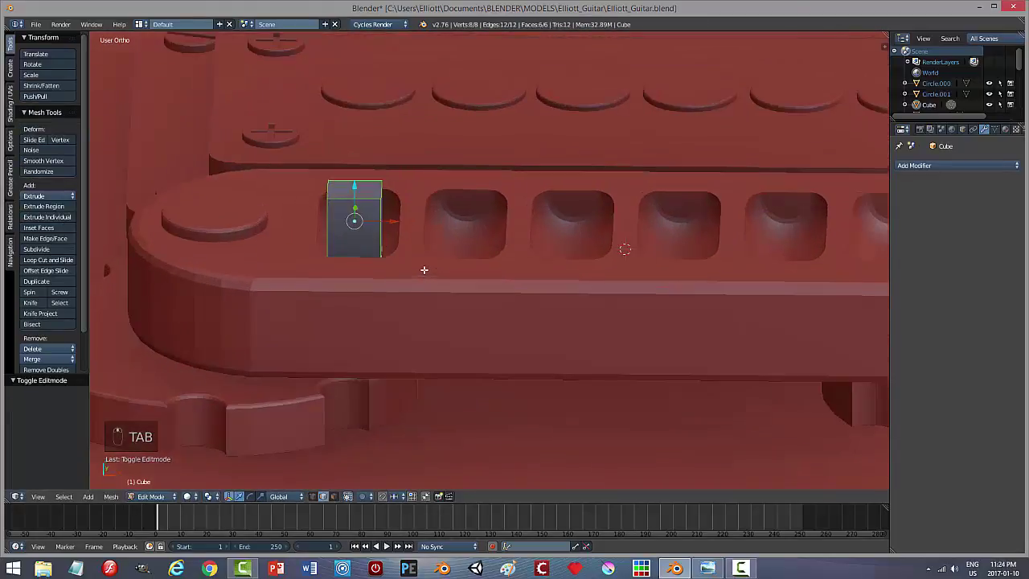
middle_click_drag(375, 254, 430, 246)
key("a")
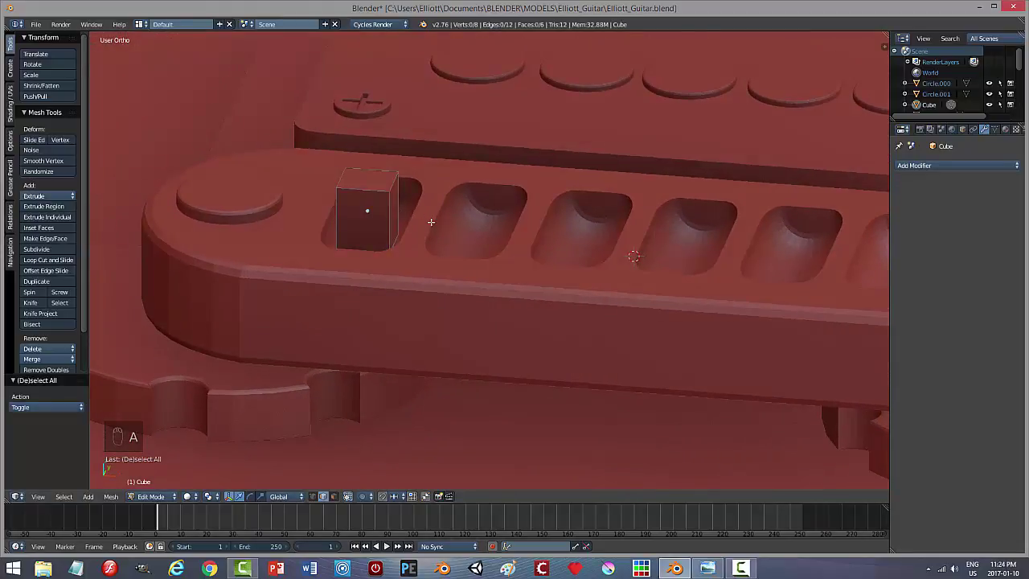
Step: Select the cube's two opposite top edges running along Y, try moving them -0.002 along Z, and undo the move
key("ctrl+Tab")
left_click(394, 223)
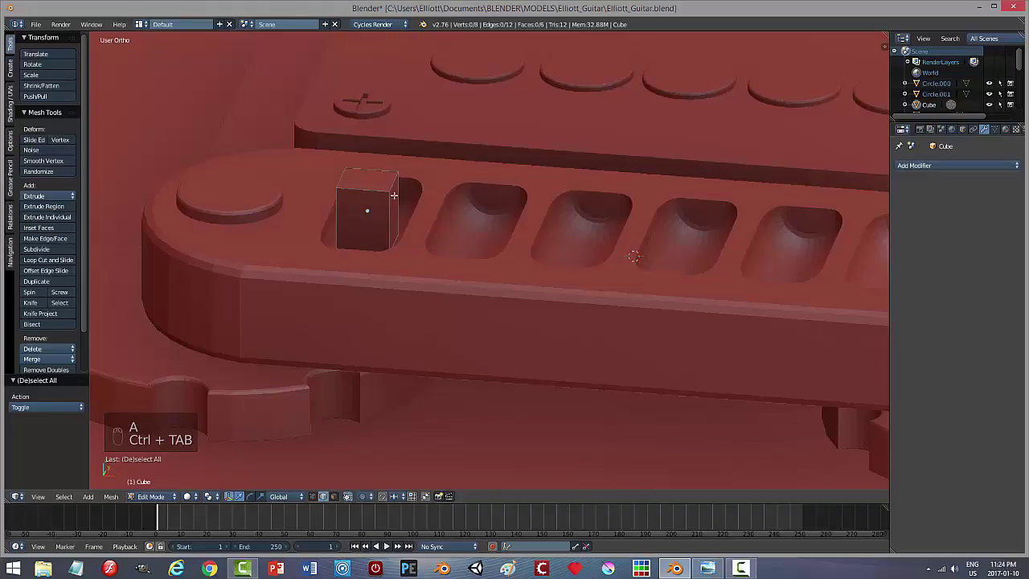
right_click(393, 187)
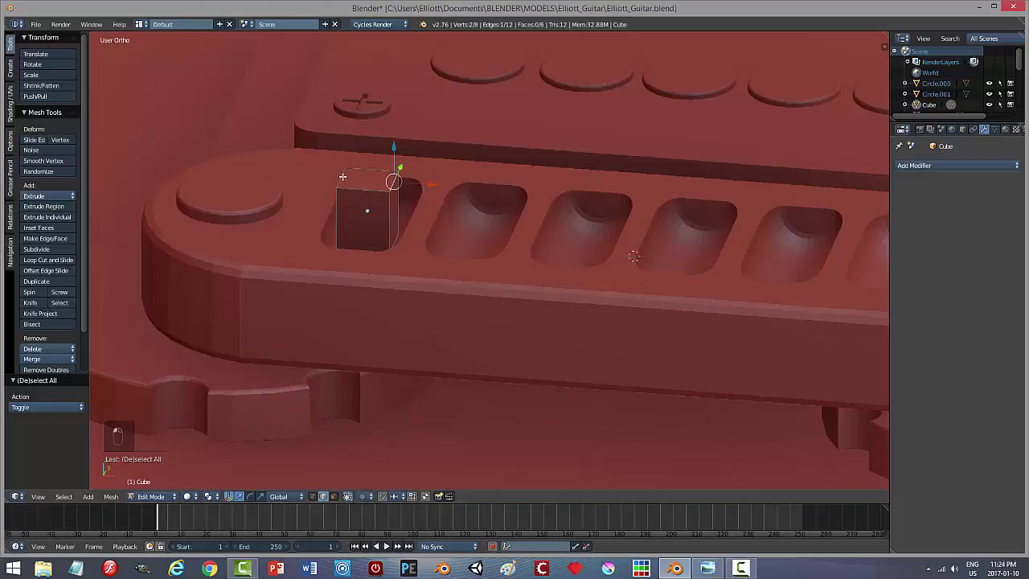
right_click(343, 176, "shift")
middle_click_drag(425, 249, 429, 229)
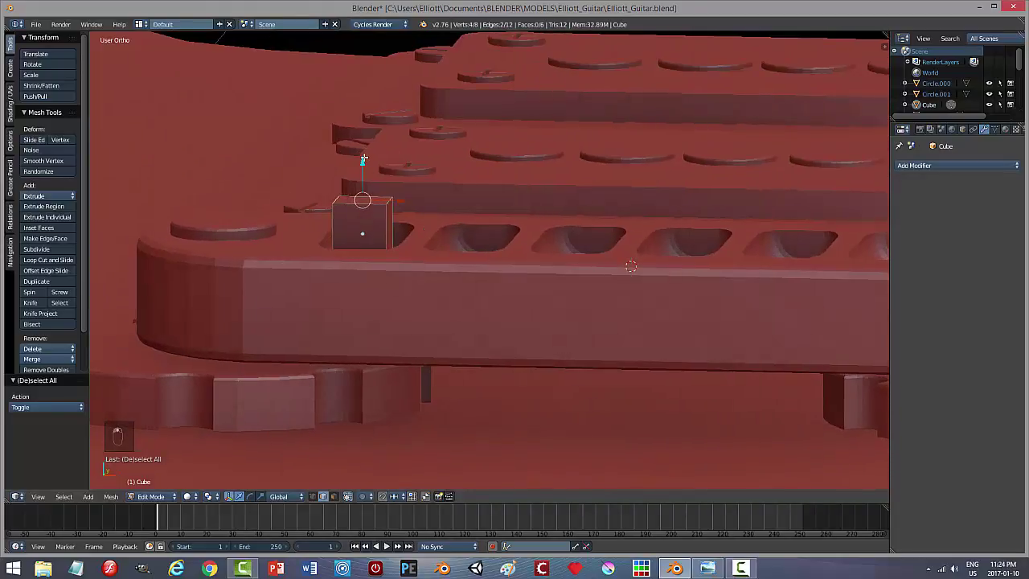
left_click_drag(363, 159, 364, 161)
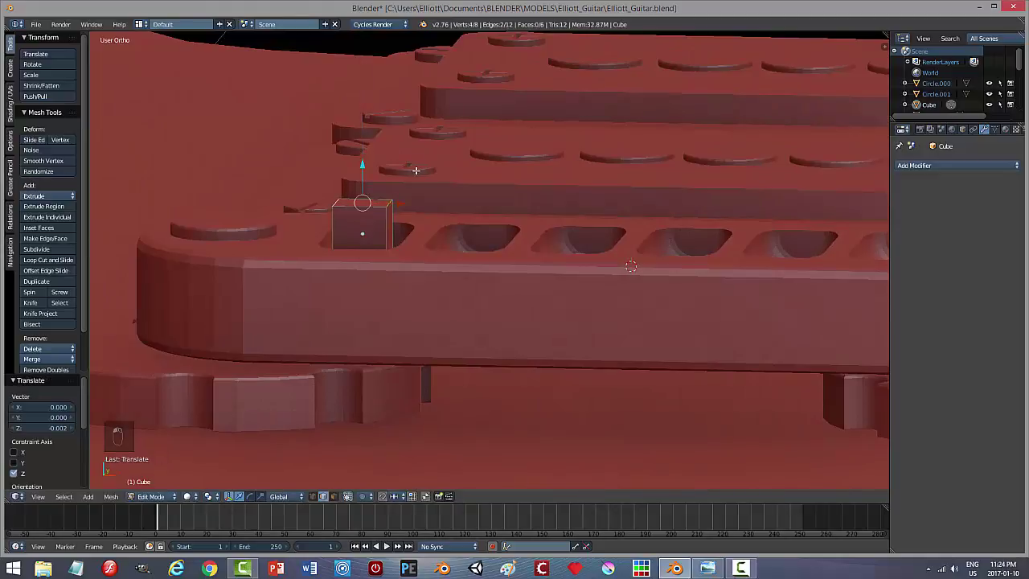
key("ctrl+z")
Step: Deselect everything and add two evenly spaced loop cuts across the cube's top and front, dividing its width into three strips
middle_click_drag(459, 236, 487, 249)
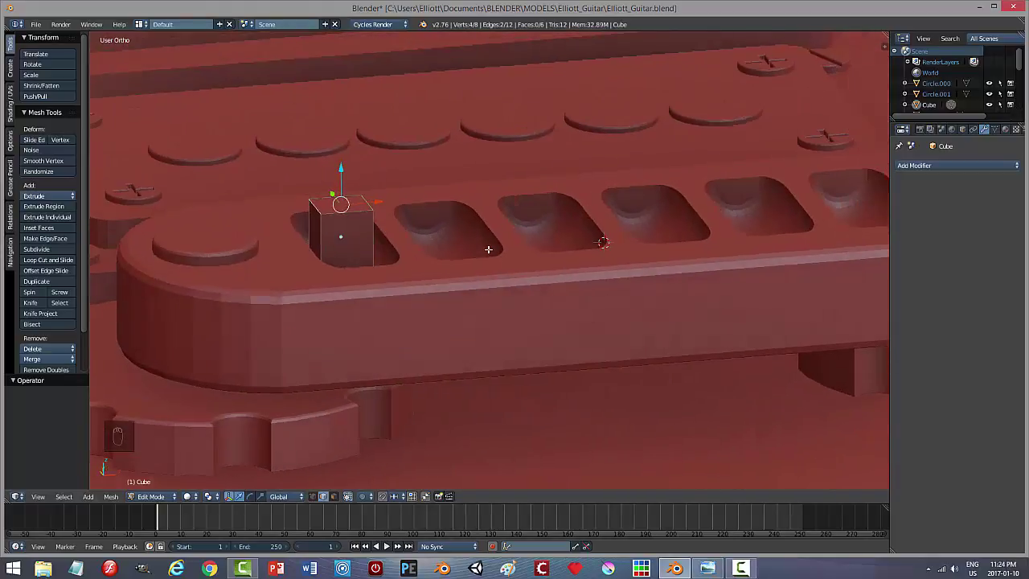
key("a")
middle_click_drag(435, 269, 416, 283)
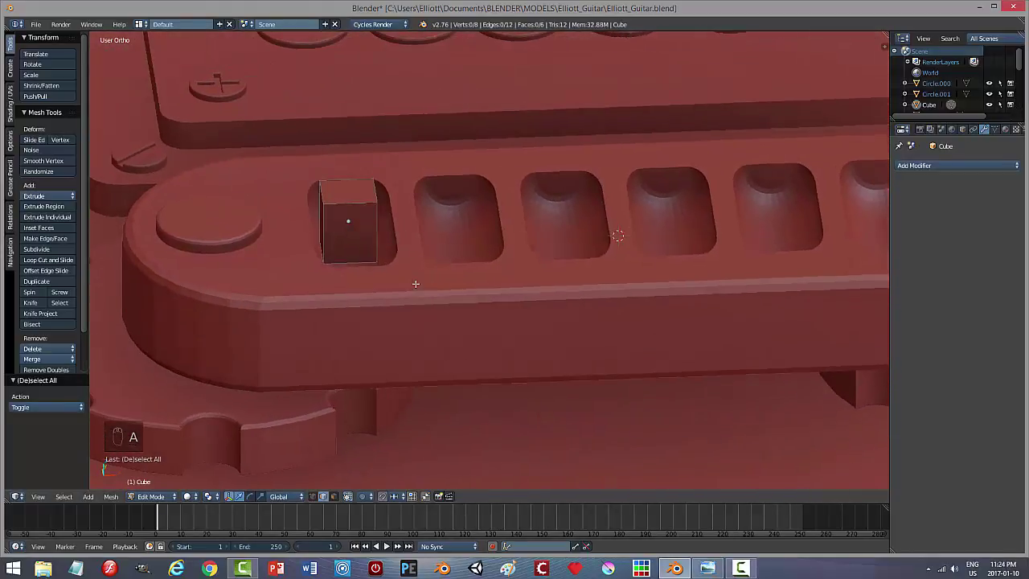
key("ctrl+r")
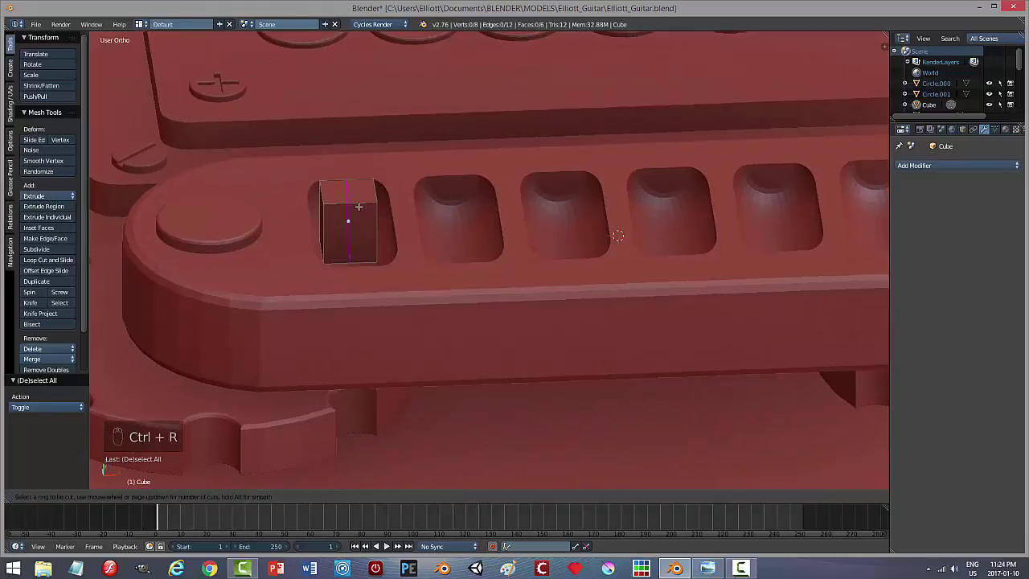
scroll(358, 206, "up", 1)
left_click(359, 207)
right_click(359, 206)
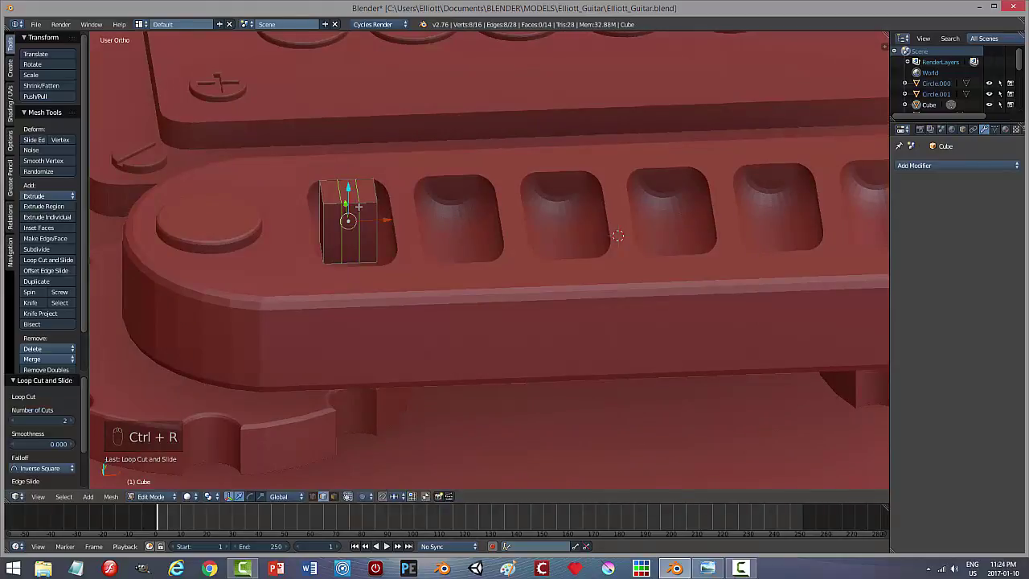
Step: Select the two outer top edges of the divided cube, try raising them about 0.007 along Z, and undo the move
key("a")
middle_click_drag(426, 256, 406, 246)
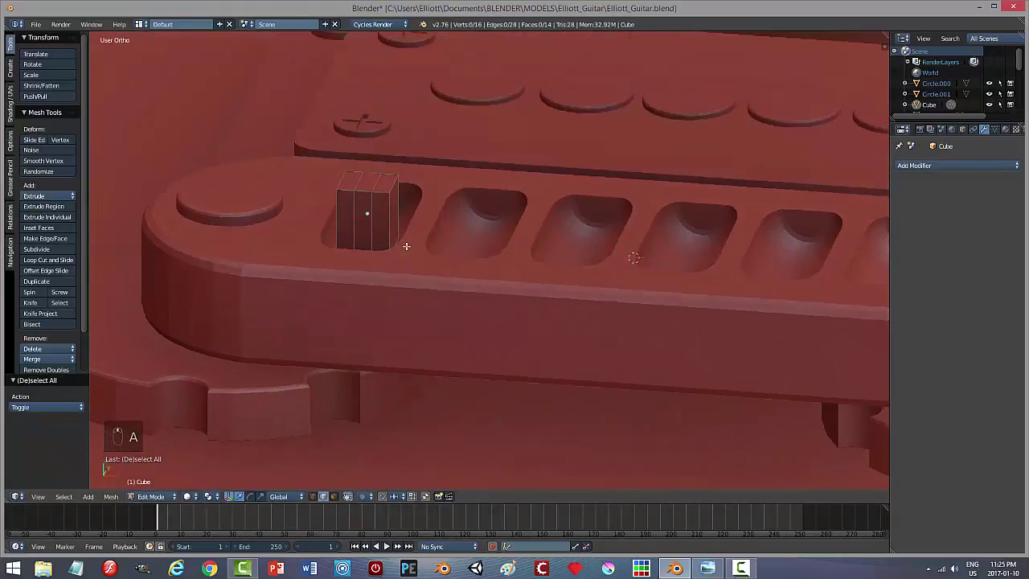
key("ctrl+Tab")
left_click(389, 186)
right_click(391, 187)
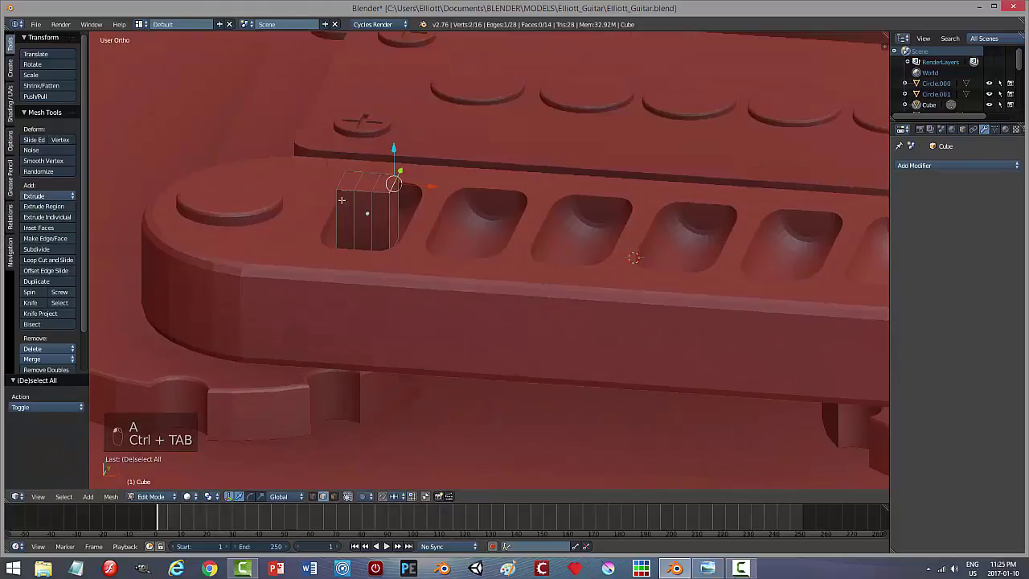
right_click(339, 182, "shift")
key("g")
key("z")
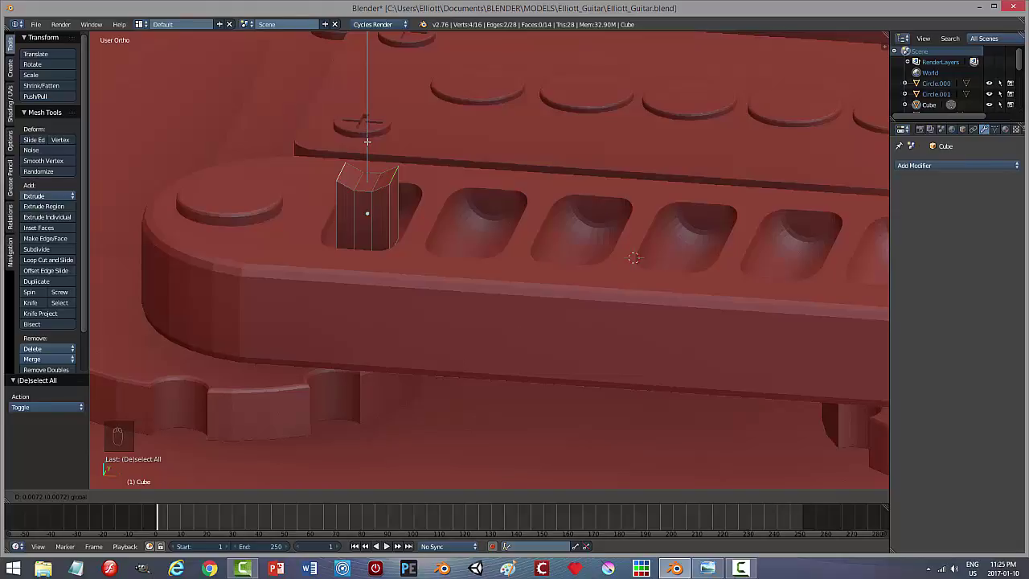
left_click(367, 141)
key("ctrl+z")
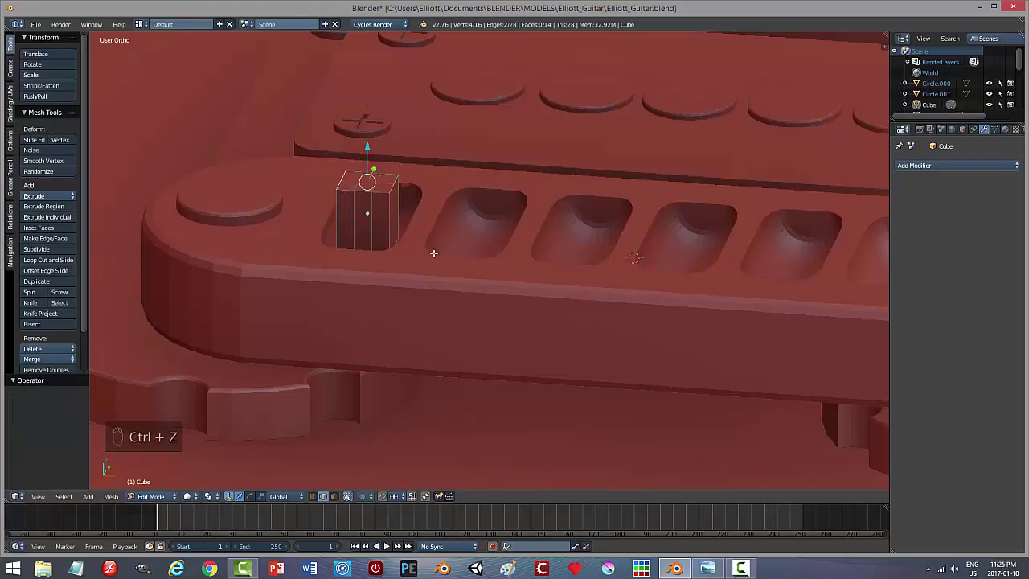
Step: Extrude the two outer top faces of the divided cube upward by about 0.018 along Z to form two prongs
key("a")
middle_click_drag(393, 267, 402, 273)
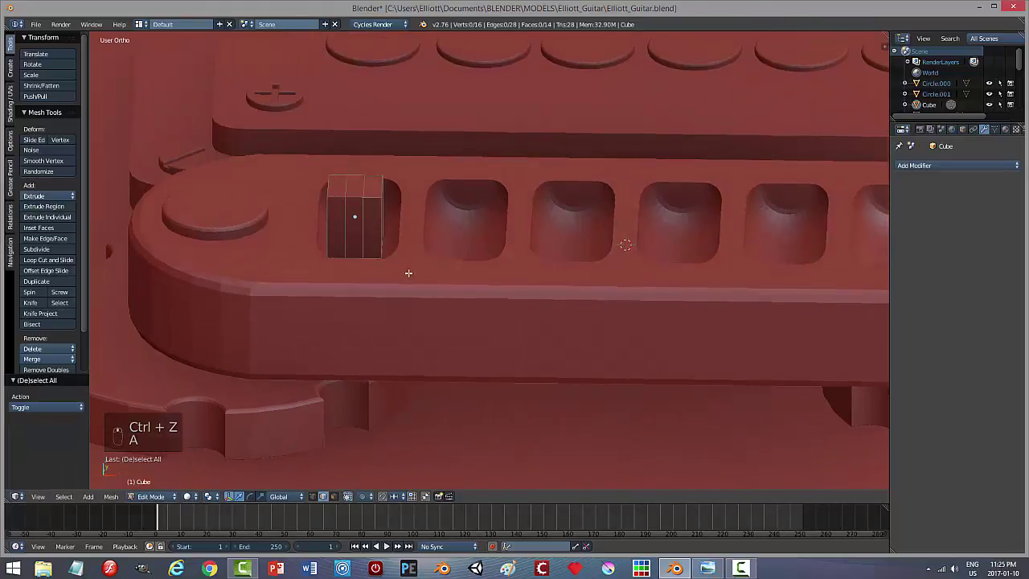
key("ctrl+Tab")
left_click(380, 281)
right_click(373, 193)
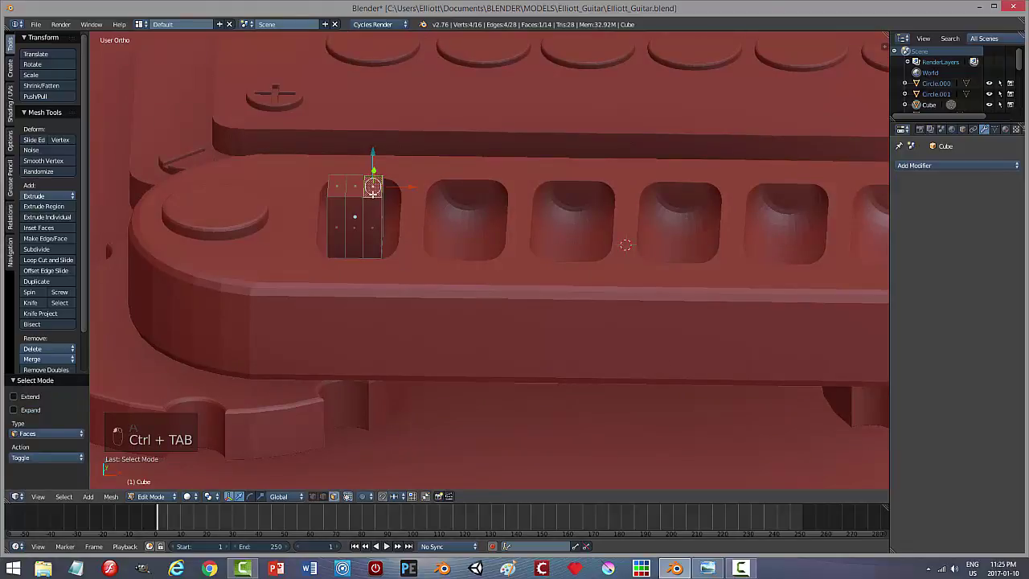
right_click(339, 187, "shift")
middle_click_drag(402, 259, 400, 241)
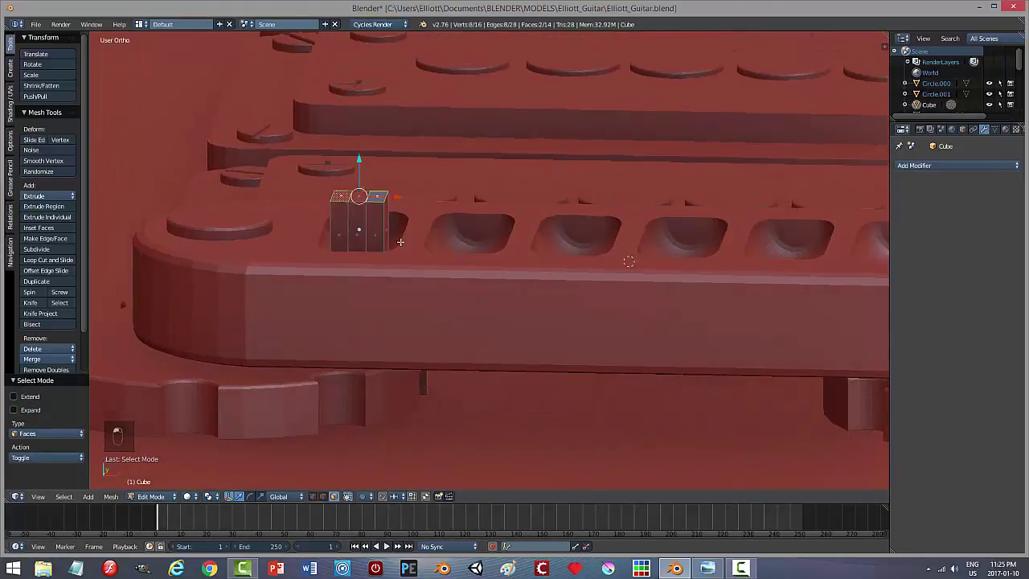
key("e")
left_click_drag(363, 171, 359, 143)
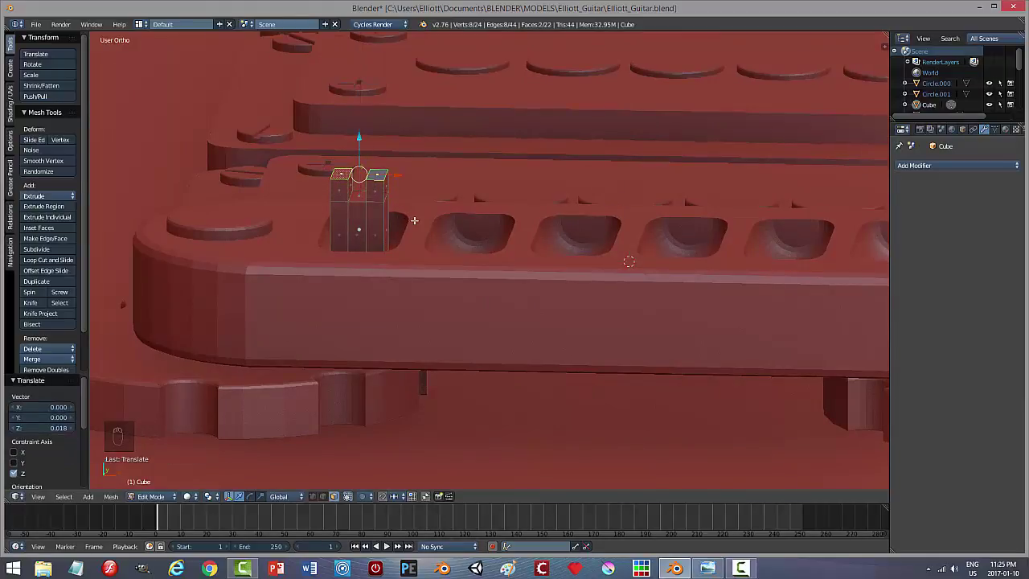
Step: Select the outer top edge of each raised prong, try lowering both along Z, and undo the move
key("a")
key("ctrl+Tab")
left_click(386, 203)
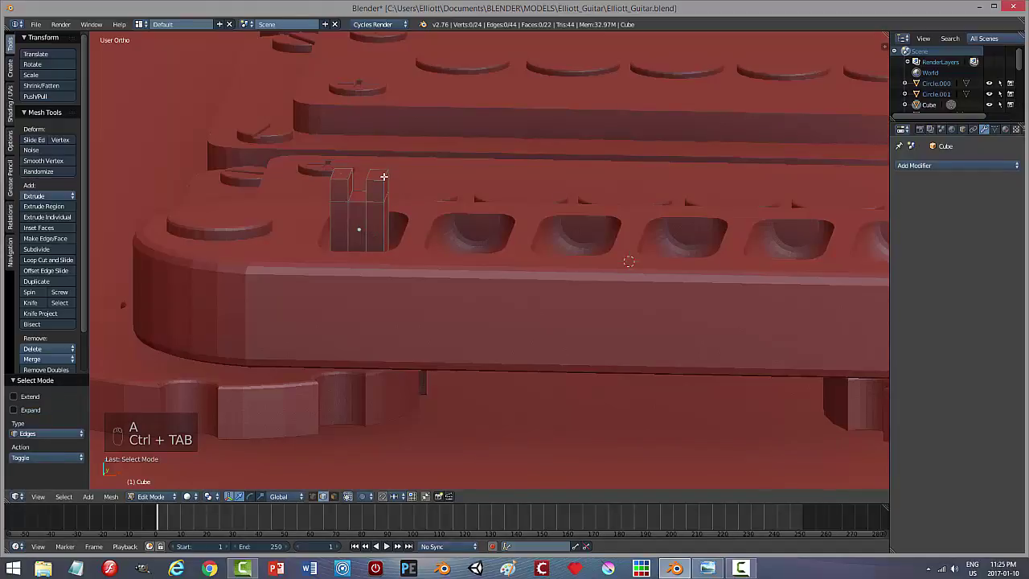
right_click(385, 176)
right_click(334, 174, "shift")
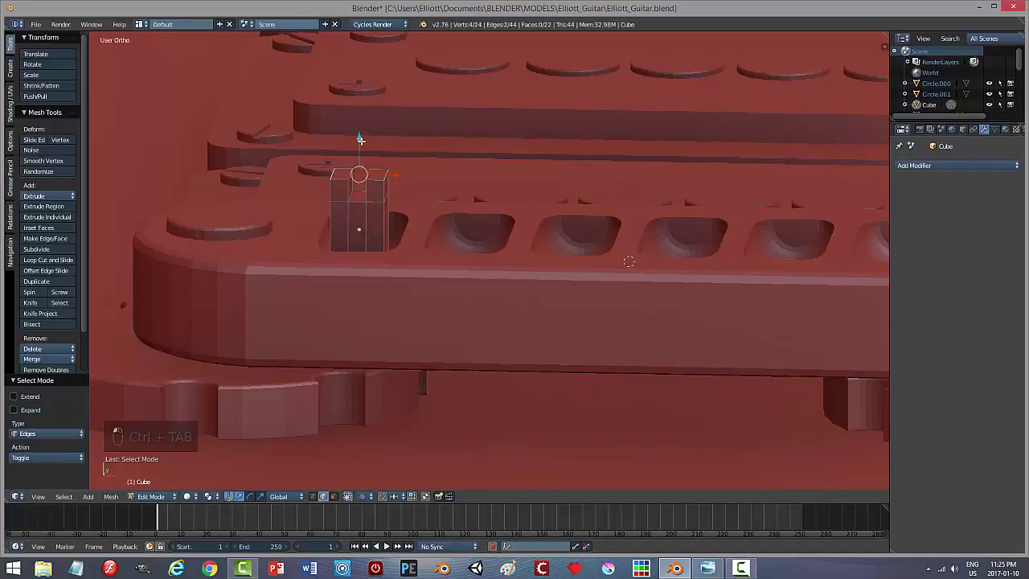
left_click_drag(358, 138, 363, 147)
key("ctrl+z")
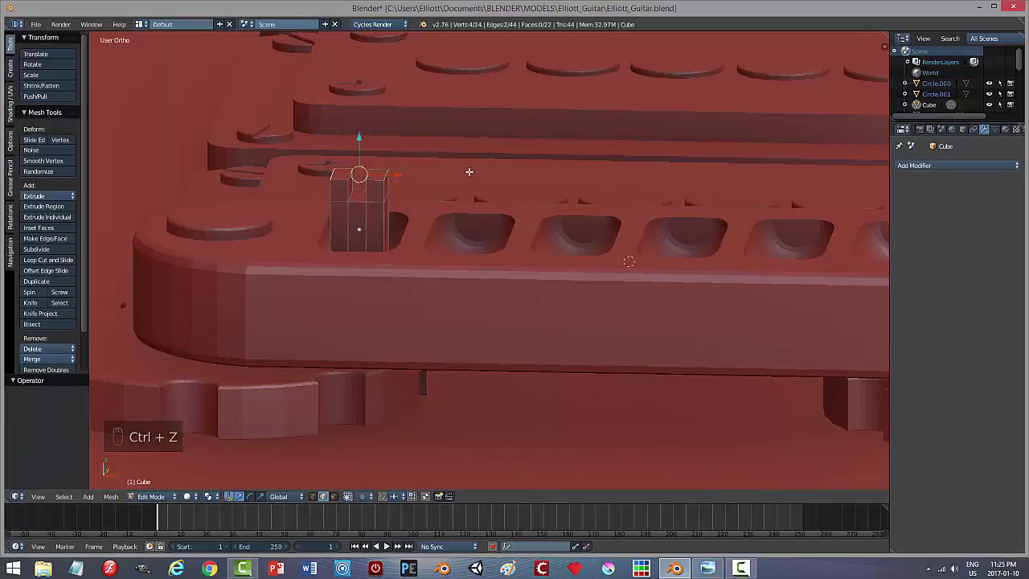
Step: Bevel the two selected prong edges with one segment and an amount of about 0.210, and return to Object Mode
key("ctrl+b")
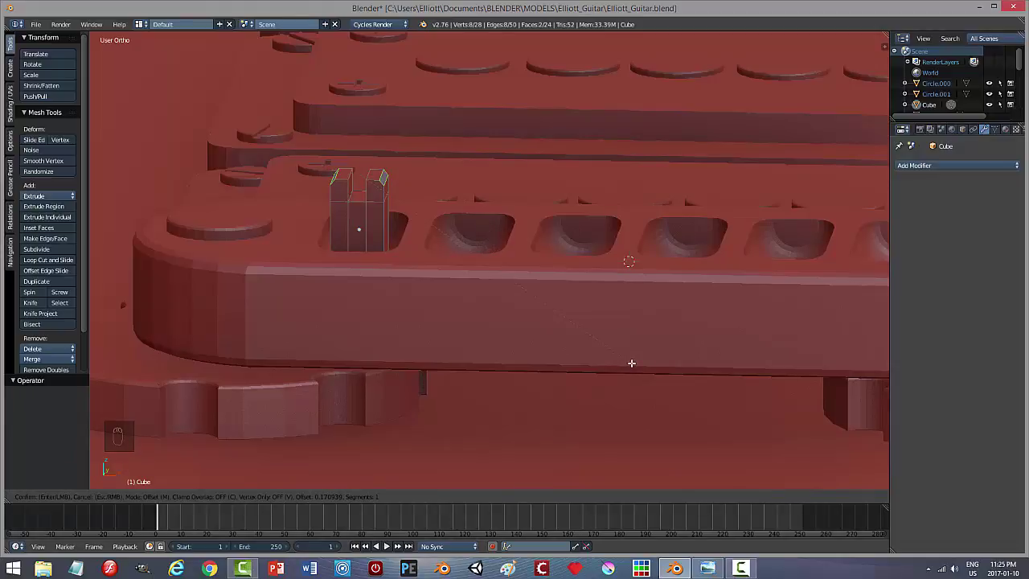
left_click(664, 403)
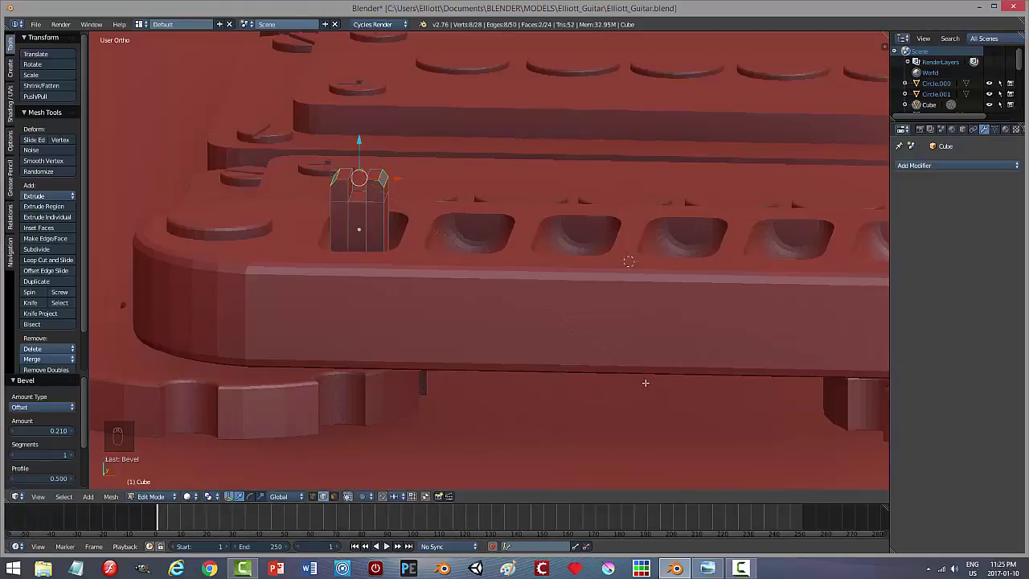
key("a")
mouse_move(465, 303)
middle_mouse_down()
mouse_move(429, 298)
mouse_move(473, 305)
middle_mouse_up()
key("Tab")
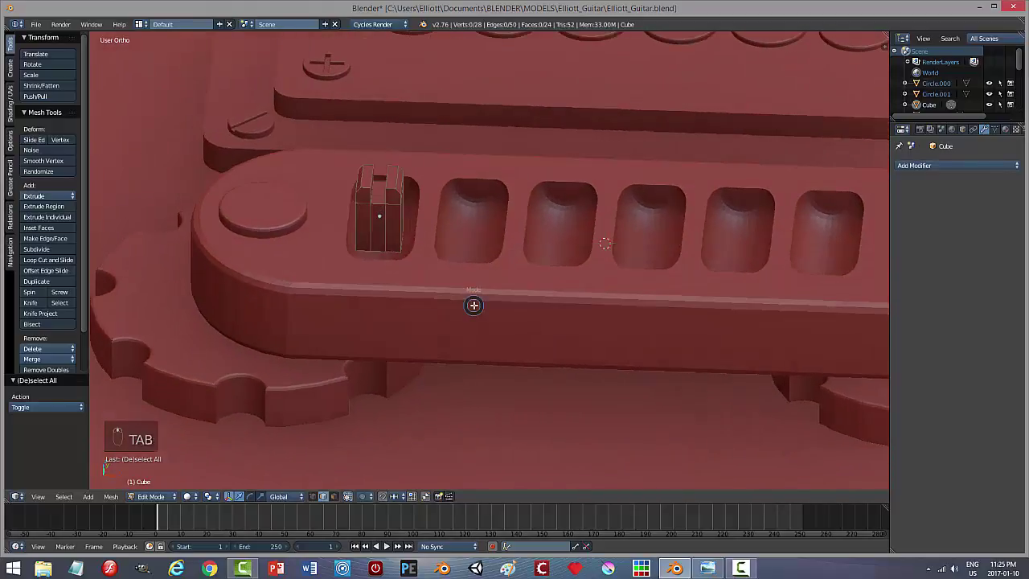
left_click(414, 297)
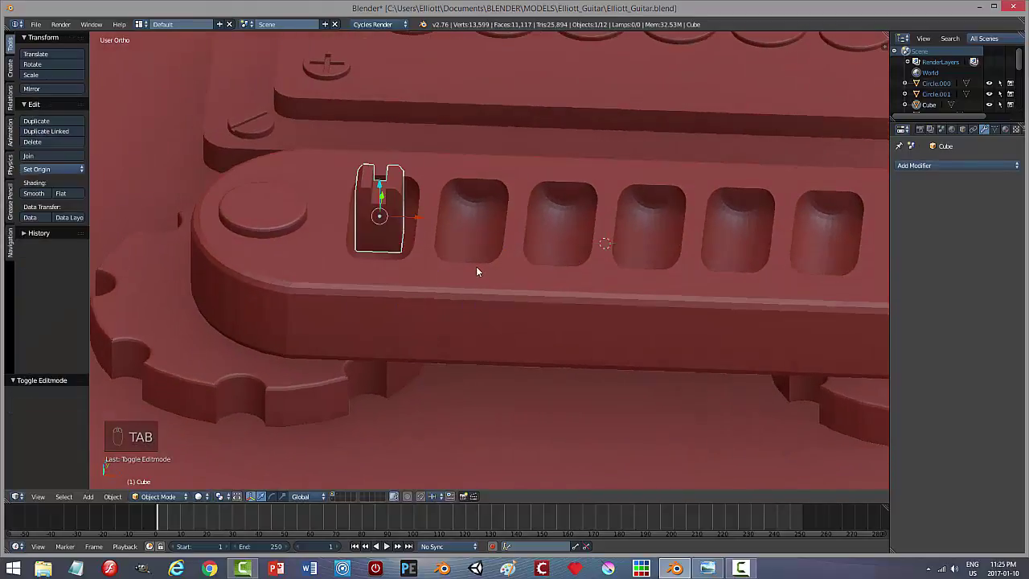
Step: Flatten the saddle by scaling it to about 0.478 along Z
key("s")
key("z")
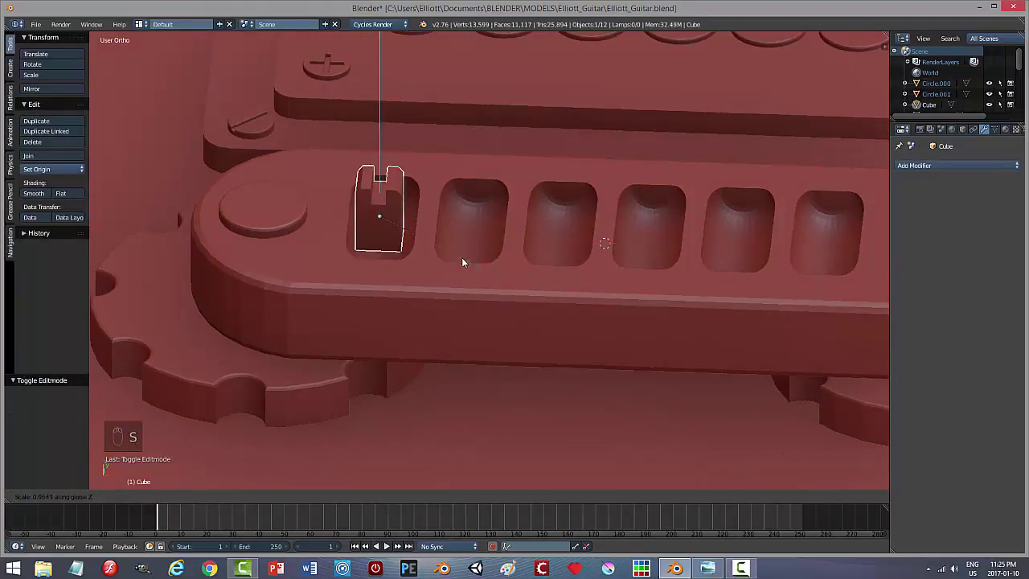
left_click(428, 235)
Step: Adjust the flattened saddle's height along Z so that it sits in the bridge's first slot
middle_click_drag(468, 235, 409, 175)
key("g")
key("z")
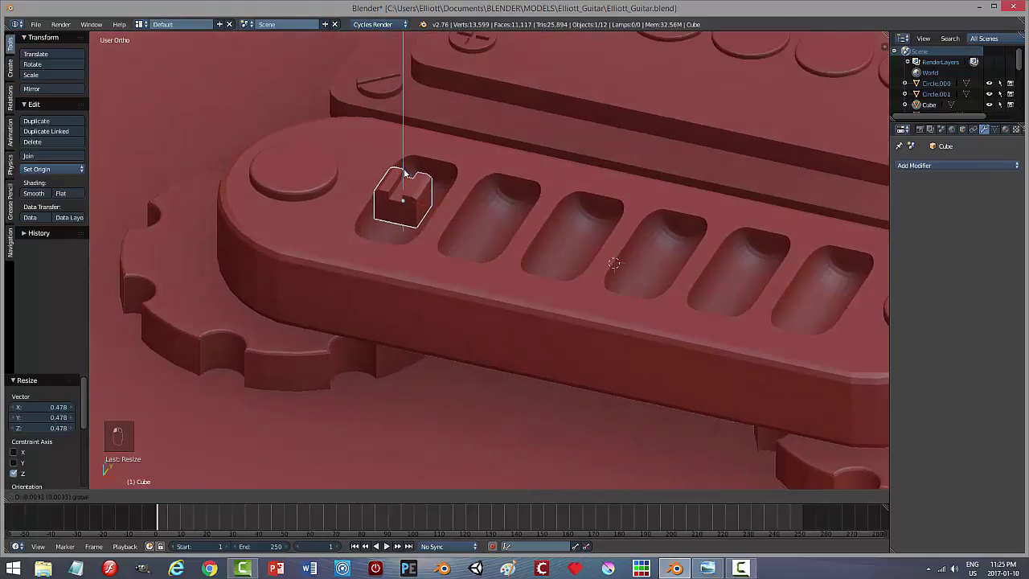
left_click(407, 179)
middle_click_drag(481, 211, 606, 237)
key("g")
key("z")
left_click(378, 209)
scroll(483, 278, "up", 2)
Step: Bevel all edges of the saddle's mesh with one segment and an offset of about 0.029, and return to Object Mode
key("Tab")
left_click(611, 238)
scroll(576, 269, "up", 2)
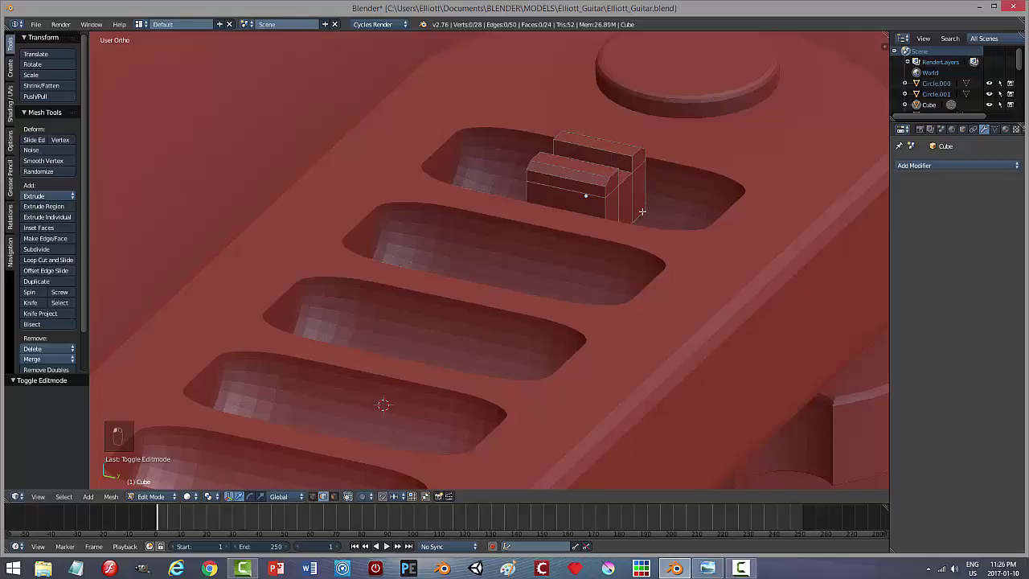
key("a")
key("ctrl+Tab")
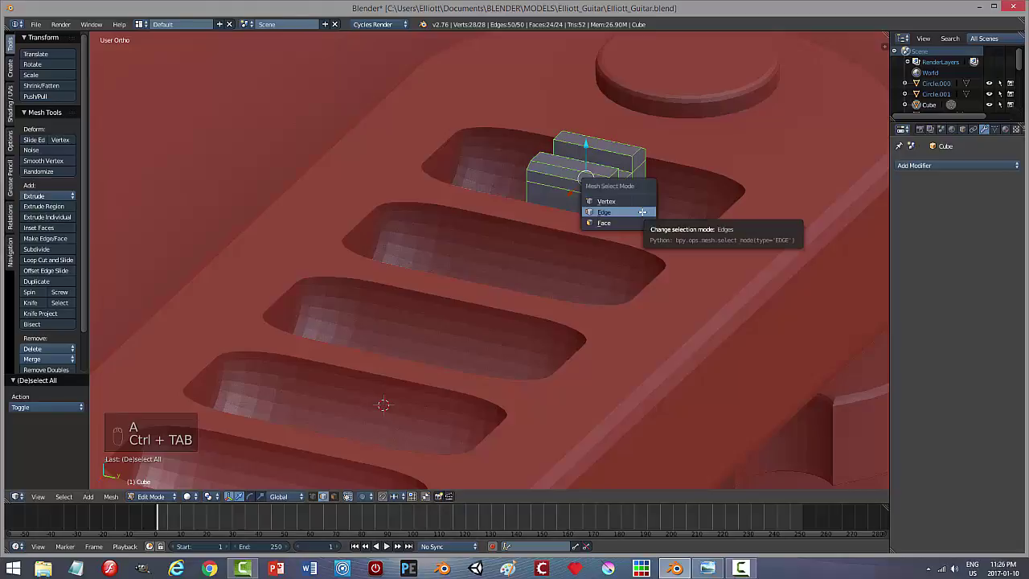
left_click(642, 212)
key("ctrl+b")
key("ctrl+b")
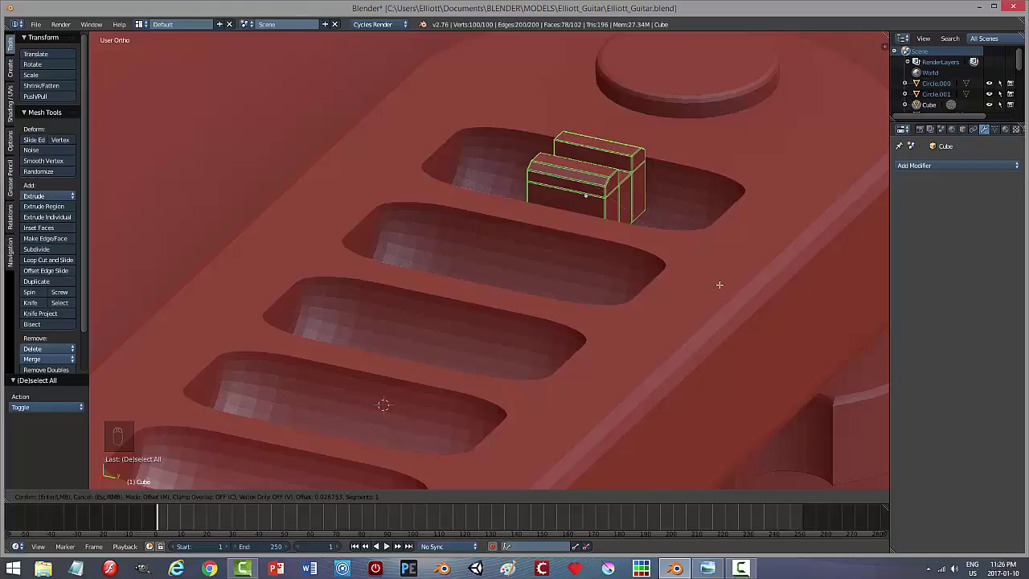
left_click(720, 285)
key("a")
key("Tab")
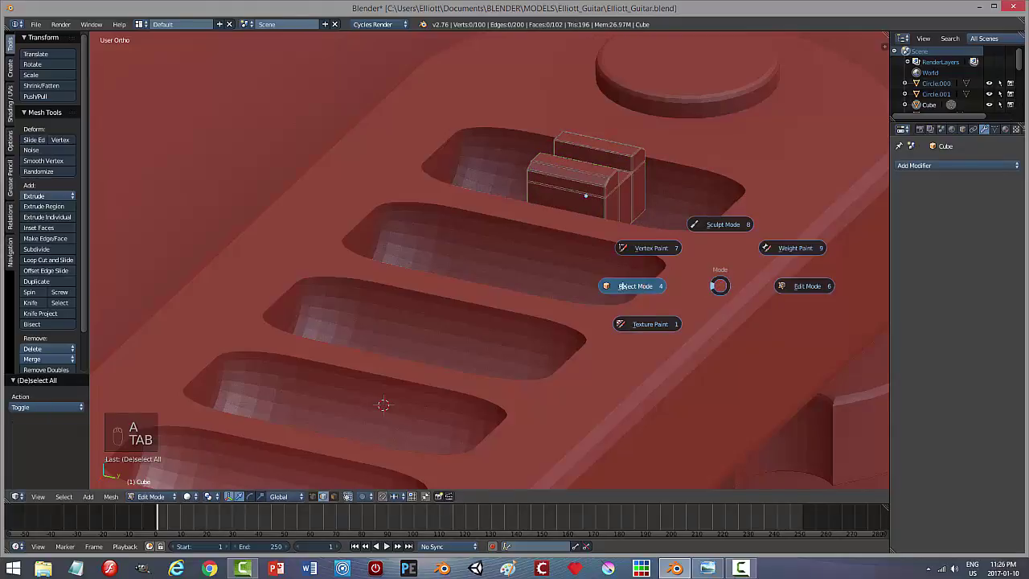
Step: Scale the saddle to about 1.050 along X and about 1.310 along Y to fit the first slot
middle_click_drag(563, 282, 676, 299)
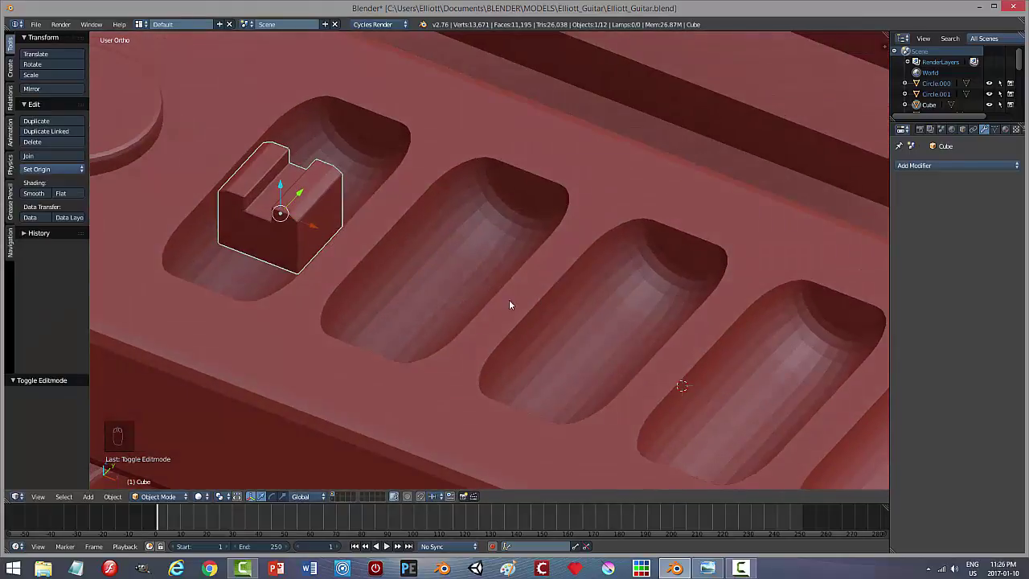
middle_click_drag(509, 304, 385, 289)
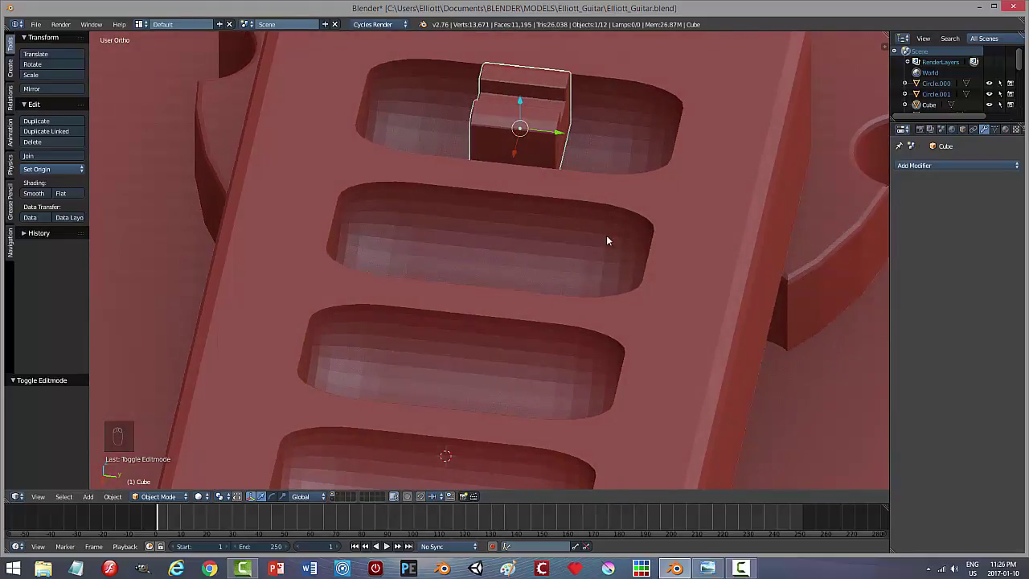
key("s")
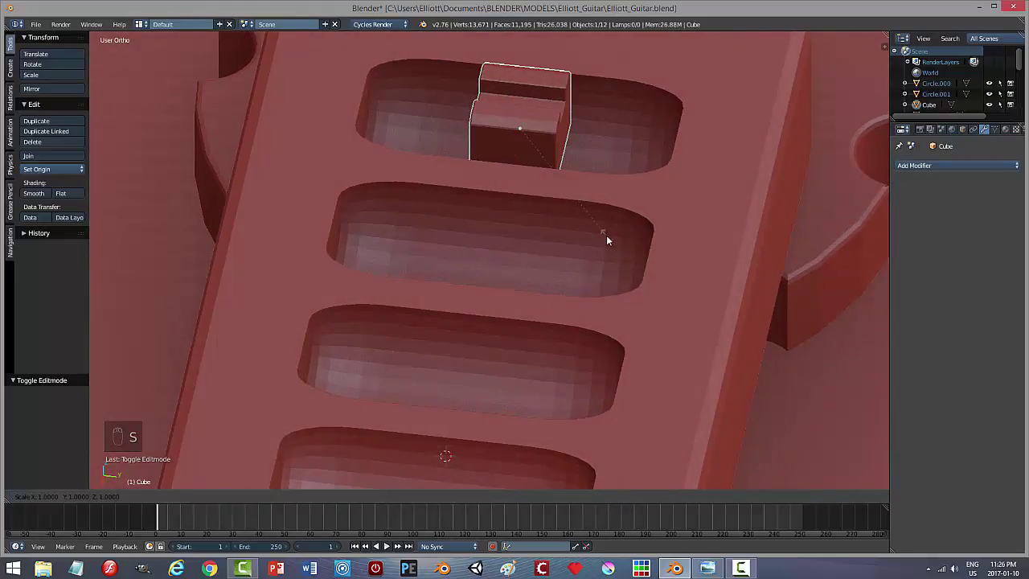
key("x")
left_click(614, 238)
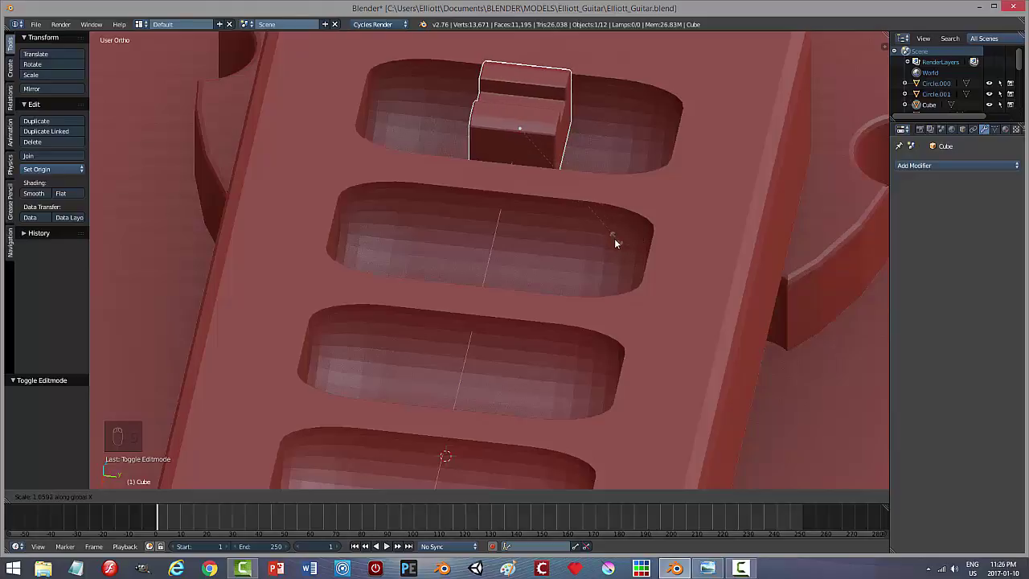
middle_click_drag(614, 238, 638, 235)
key("s")
key("y")
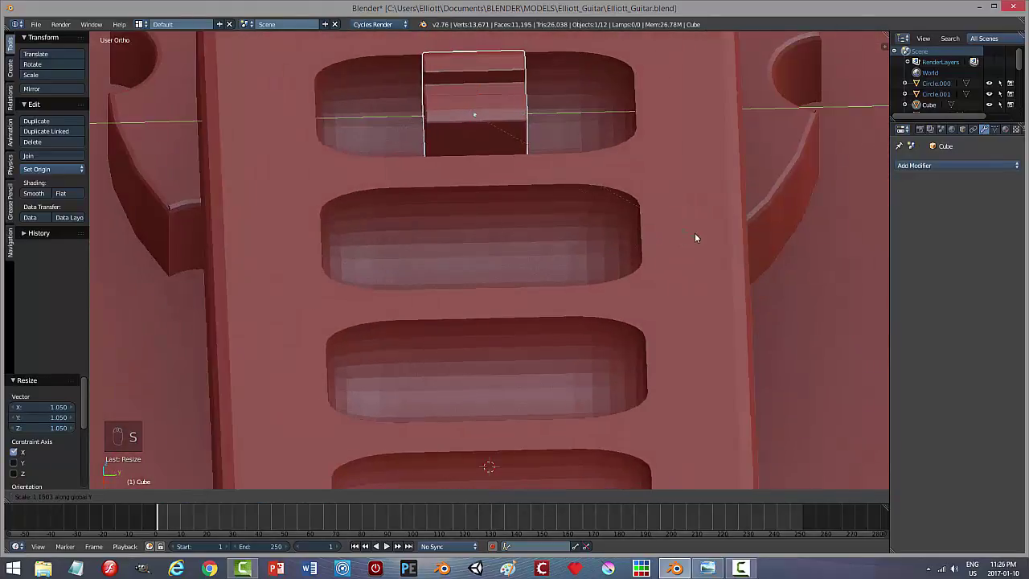
left_click(723, 238)
Step: Centre the saddle across the first slot by moving it about 0.002 along X
middle_click_drag(563, 227, 636, 207)
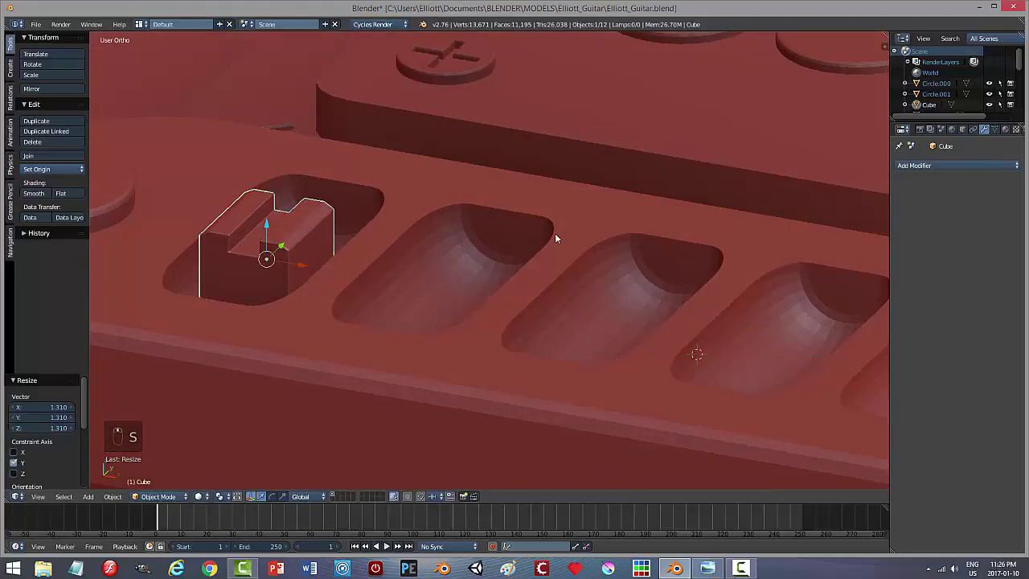
scroll(529, 246, "up", 2)
middle_click_drag(529, 245, 426, 267)
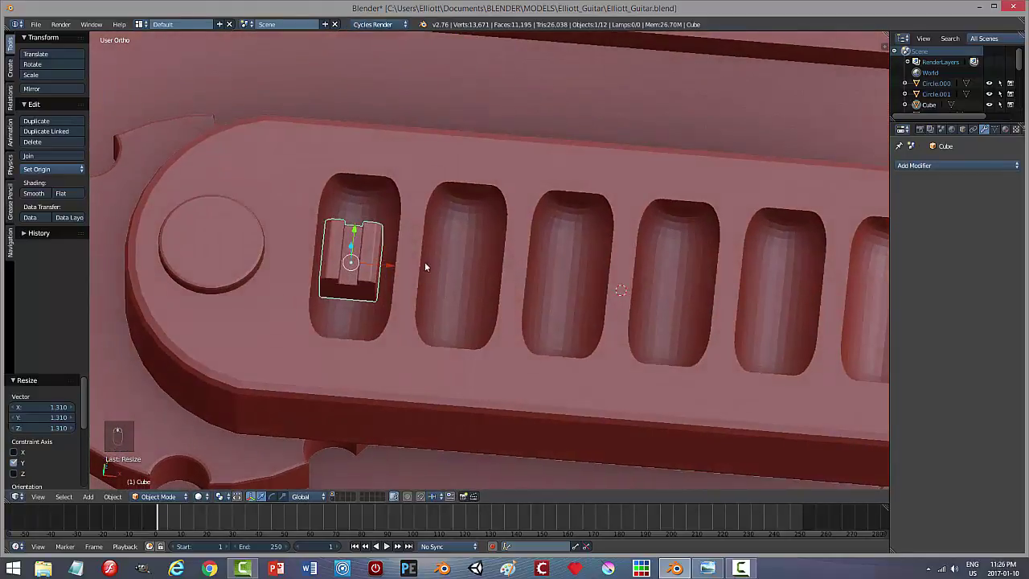
left_click_drag(393, 265, 396, 262)
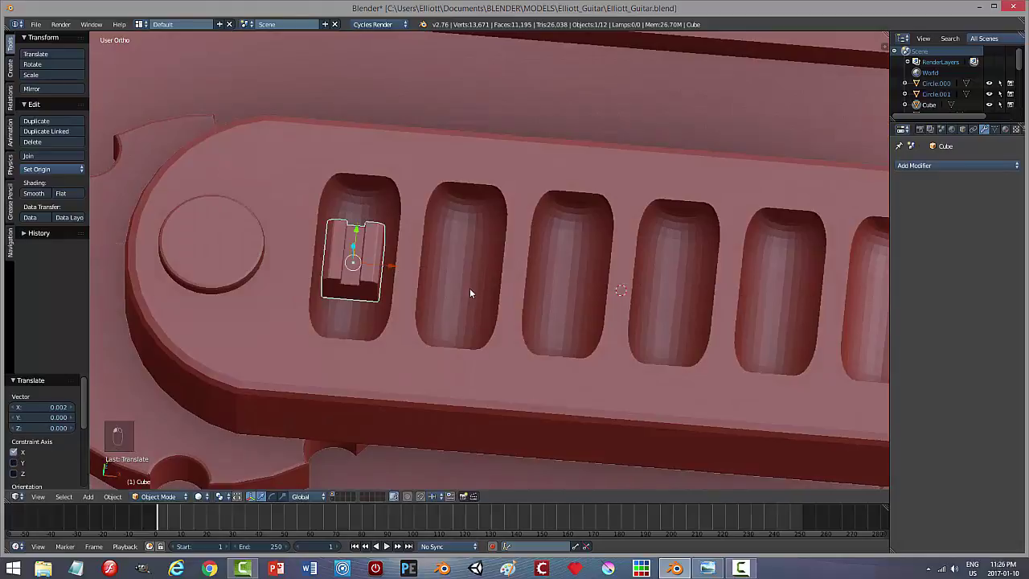
Step: Raise the saddle along Z clear of the bridge and examine its mesh in Edit Mode, returning to Object Mode
middle_click_drag(470, 288, 479, 247)
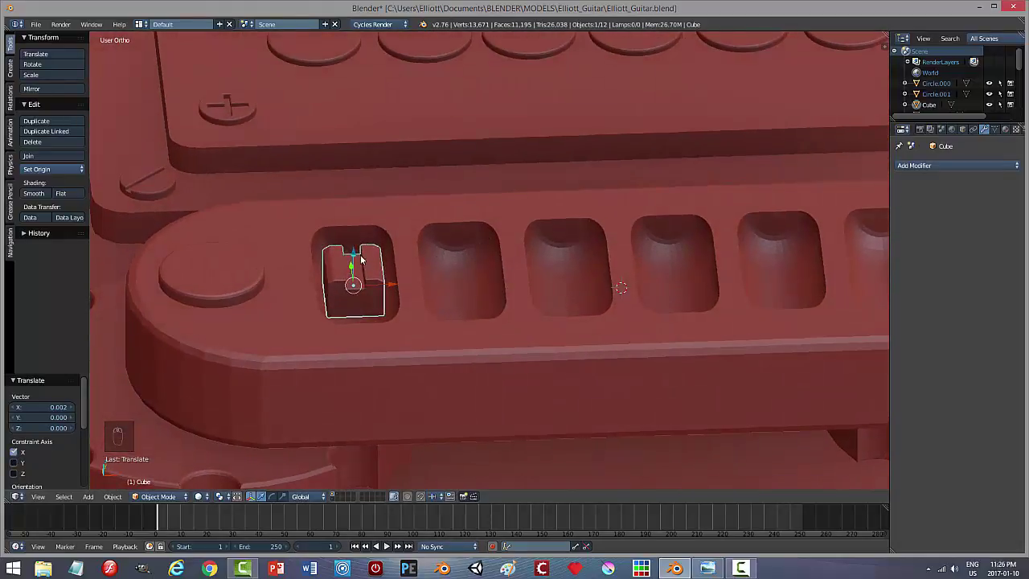
left_click_drag(354, 255, 420, 225)
mouse_move(421, 225)
middle_mouse_down()
mouse_move(442, 234)
mouse_move(436, 218)
mouse_move(434, 232)
middle_mouse_up()
key("Tab")
left_click(513, 233)
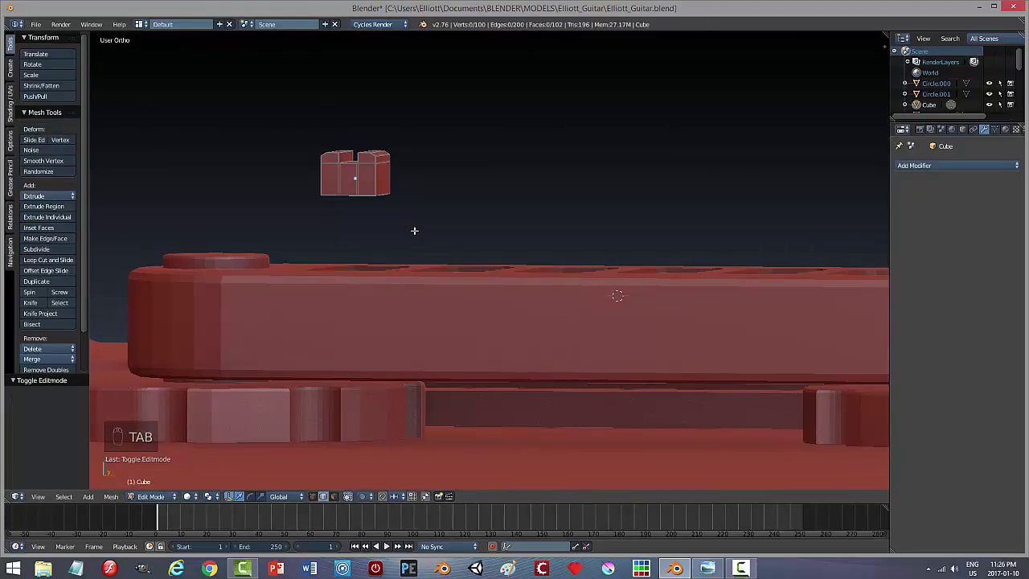
scroll(410, 225, "up", 5)
scroll(401, 215, "down", 5)
middle_click_drag(394, 225, 382, 223)
scroll(400, 229, "up", 3)
scroll(398, 235, "up", 1)
key("Tab")
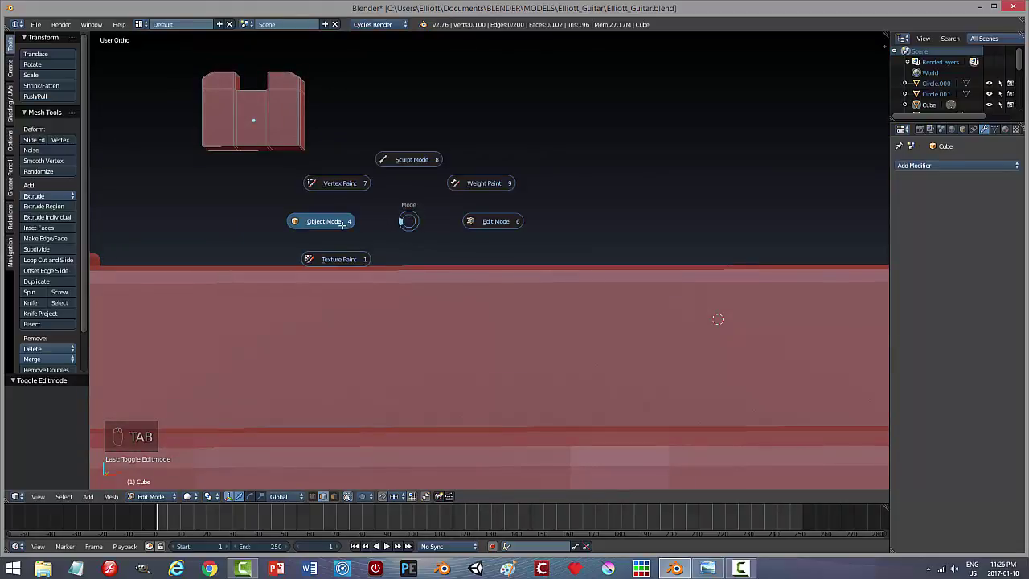
left_click(384, 217)
Step: Lower the saddle into the first slot by moving it about -0.082 along Z
scroll(382, 215, "down", 4)
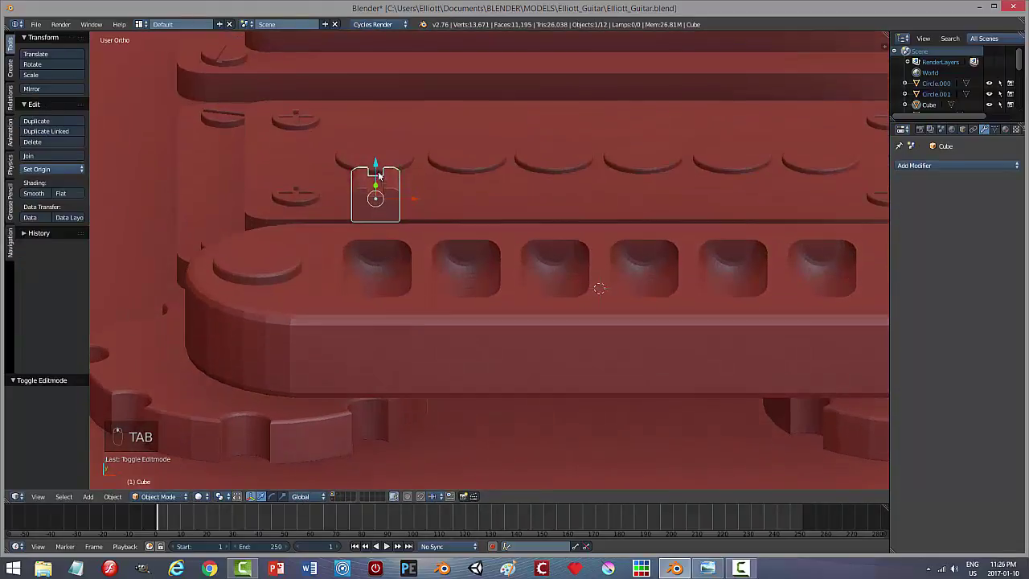
key("g")
key("z")
left_click(375, 253)
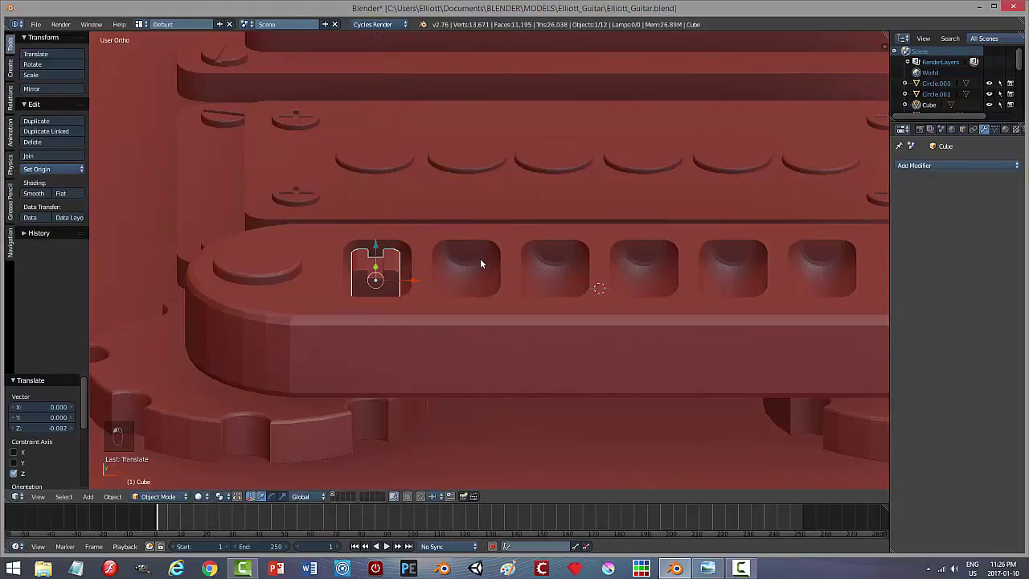
middle_click_drag(473, 261, 476, 304)
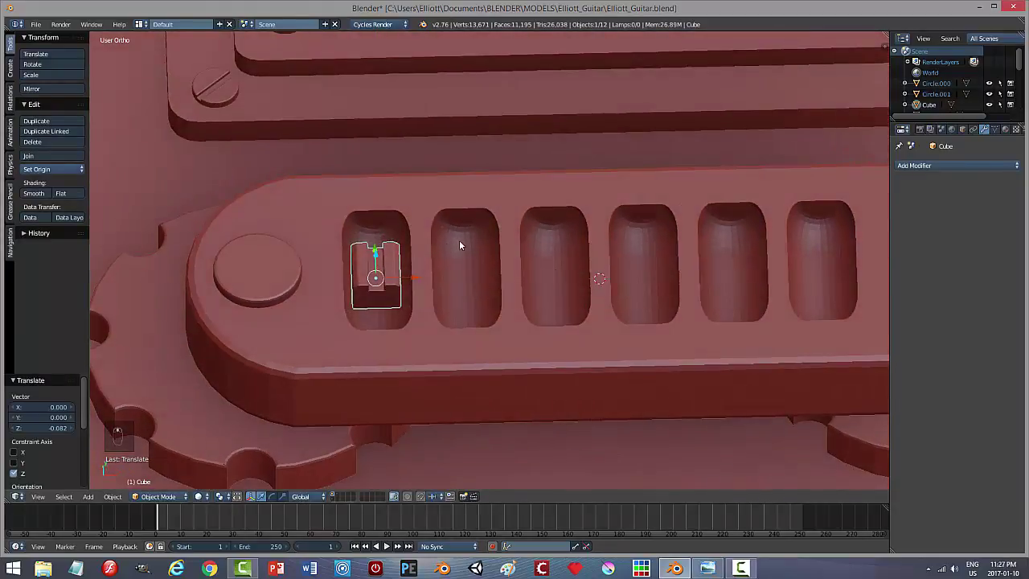
Step: Add an Array modifier to the saddle and set its fixed count to 1
left_click(919, 165)
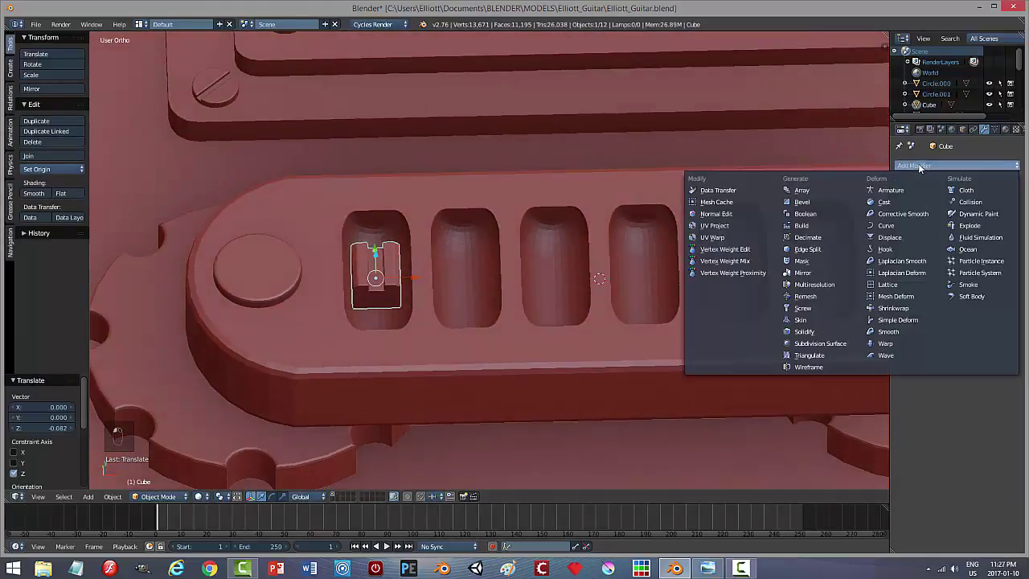
left_click(829, 190)
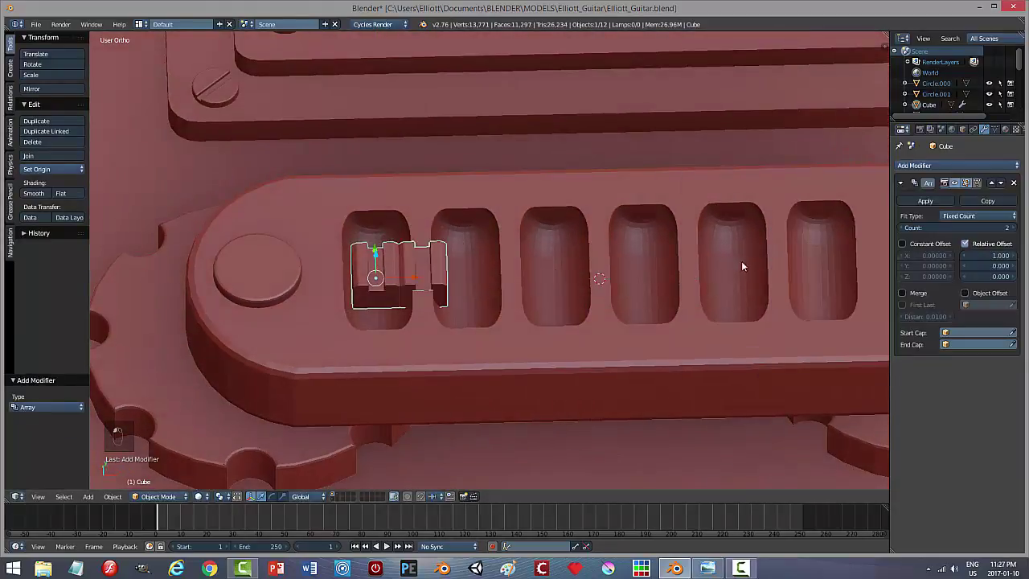
left_click(992, 228)
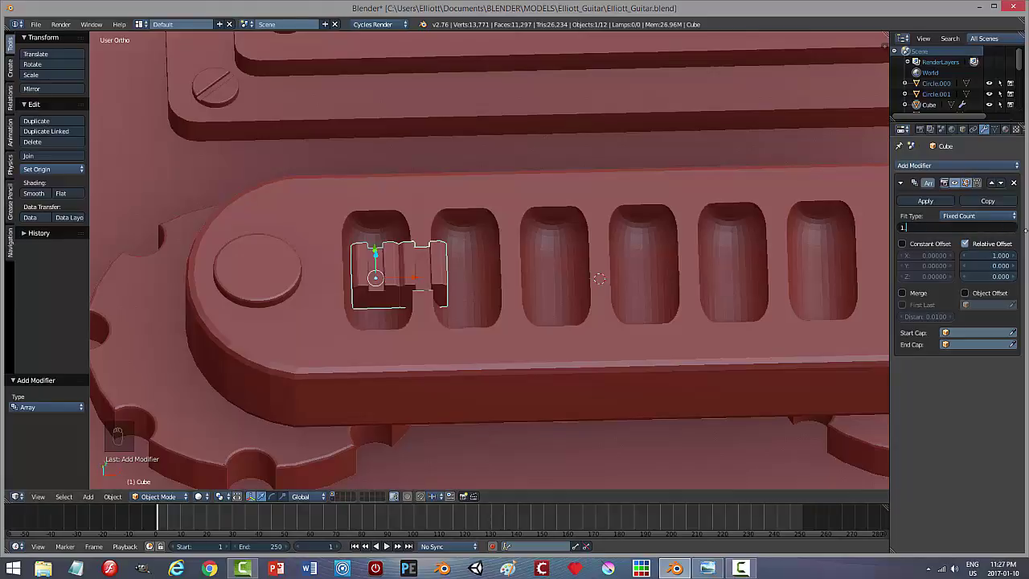
type("1")
key("Return")
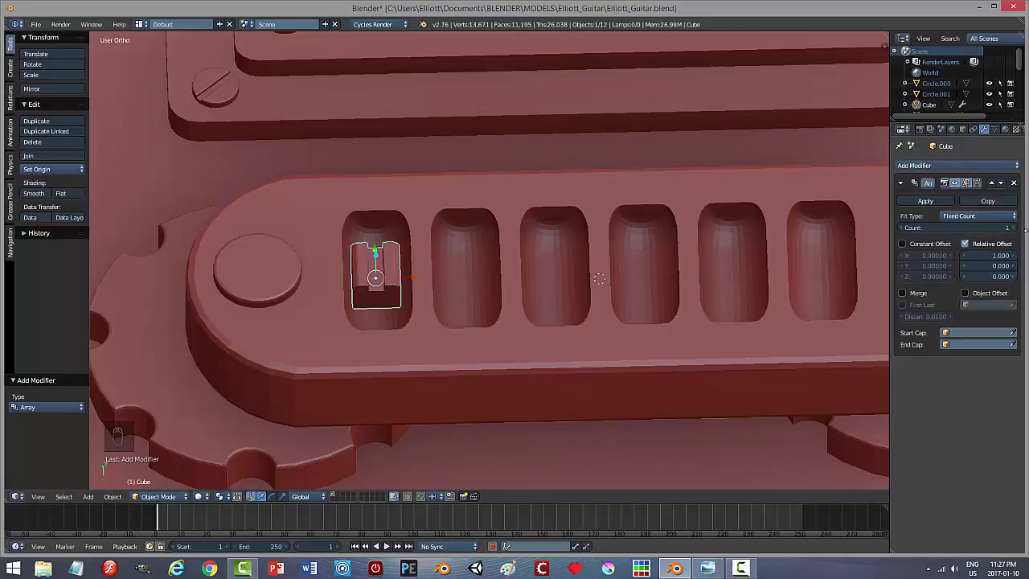
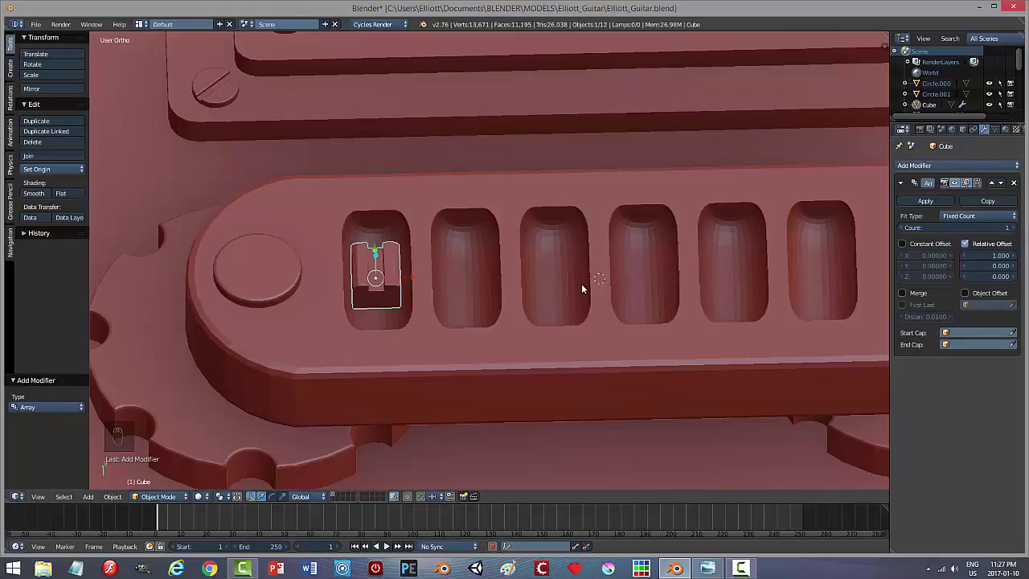
scroll(581, 283, "down", 5)
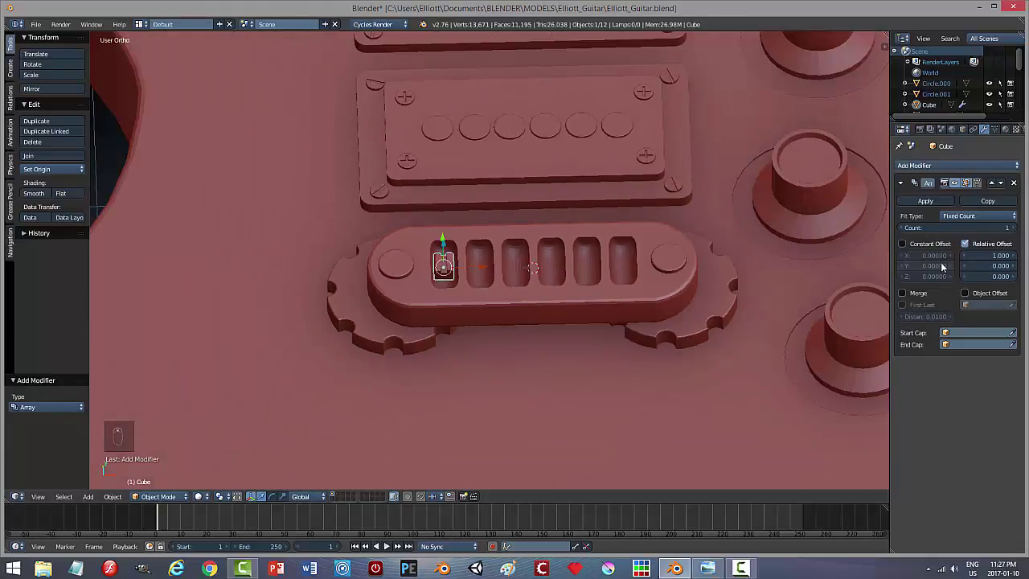
left_click(989, 255)
type("1.2")
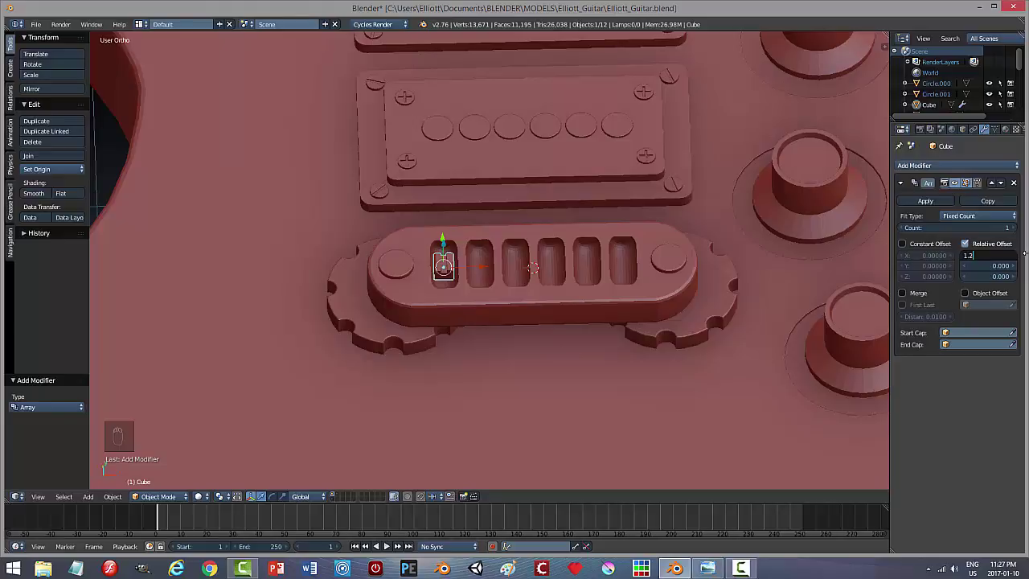
type("8")
key("Return")
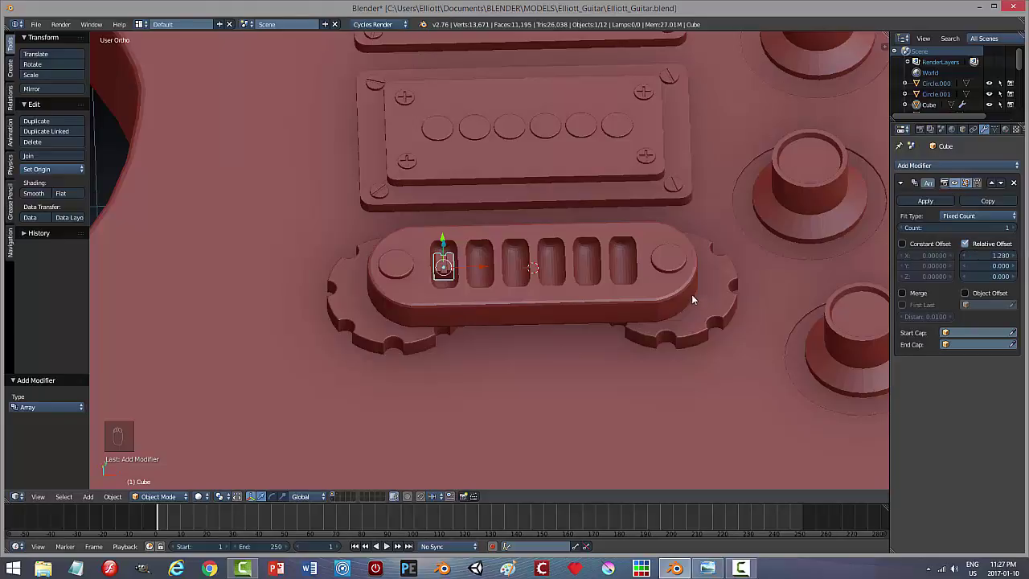
scroll(620, 324, "down", 4)
scroll(620, 324, "up", 1)
scroll(619, 324, "down", 1)
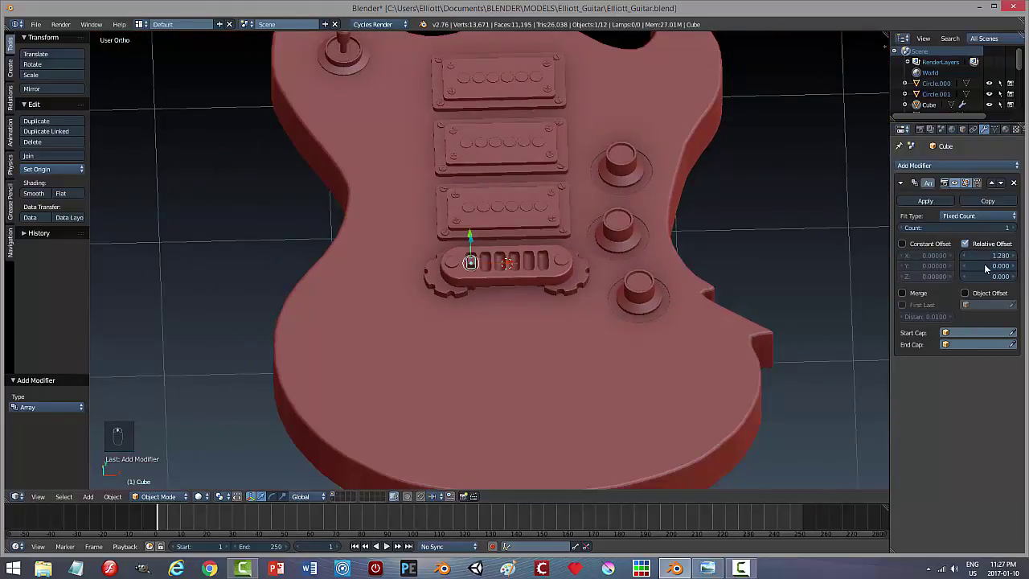
left_click_drag(989, 255, 969, 275)
middle_click_drag(796, 274, 674, 282)
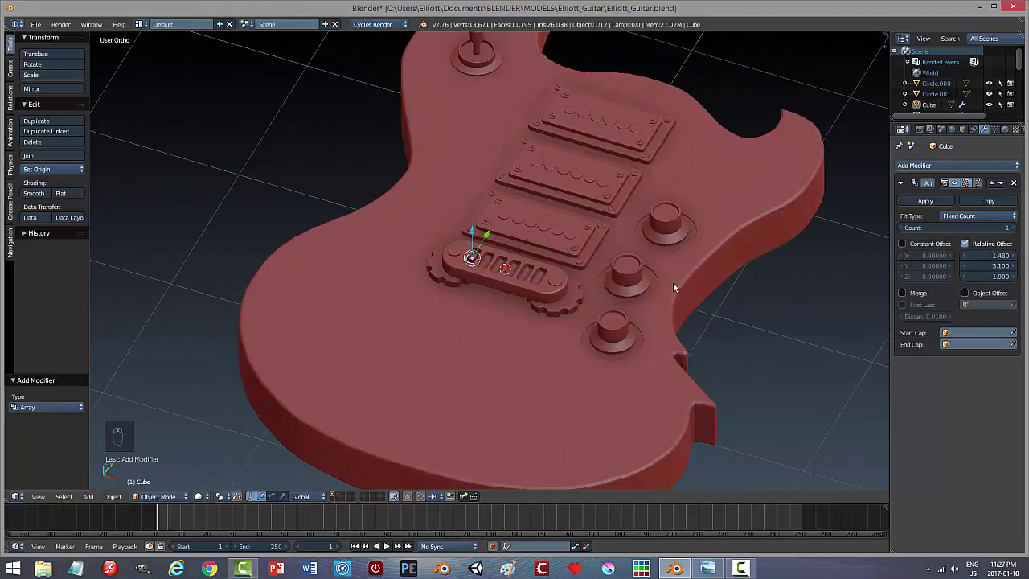
Step: Remove the saddle's Array modifier and place a duplicate of the saddle in the second slot, about 0.083 along X
left_click(1012, 183)
scroll(506, 347, "up", 8)
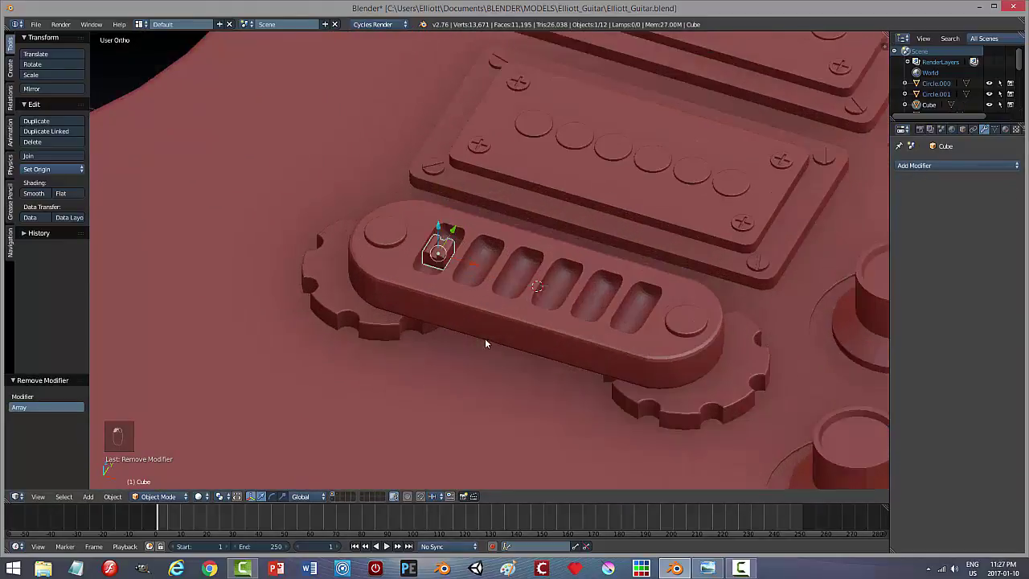
key("KP_7")
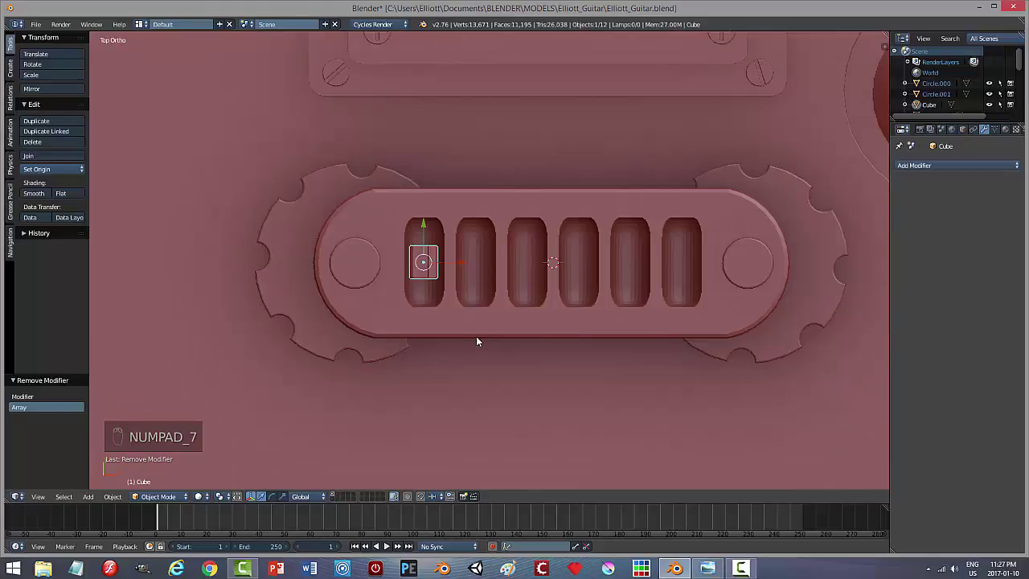
key("shift+d")
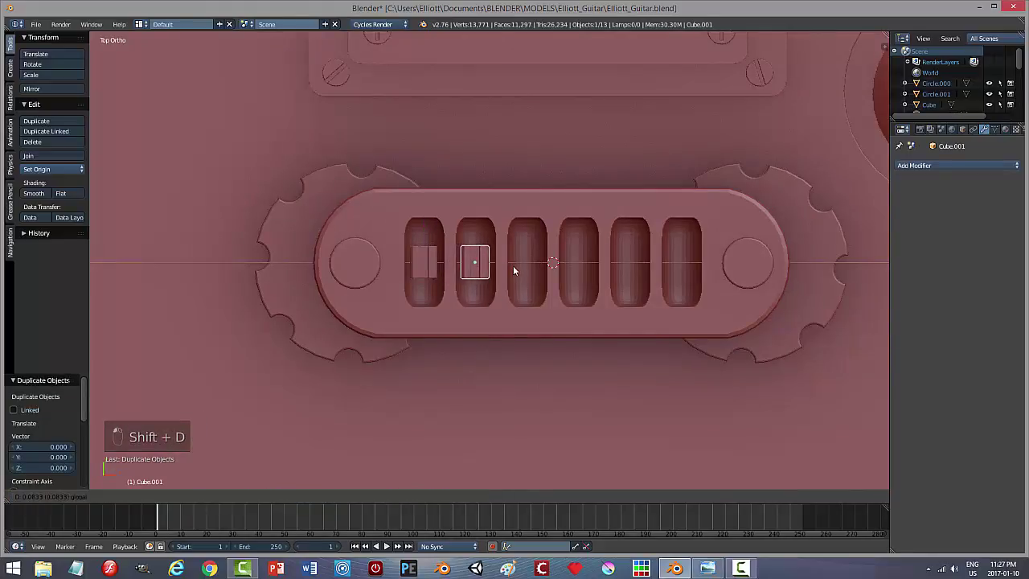
left_click(514, 267)
Step: Duplicate the saddle along X into the third and fourth slots, moving each copy about 0.083 from the previous one
key("shift+d")
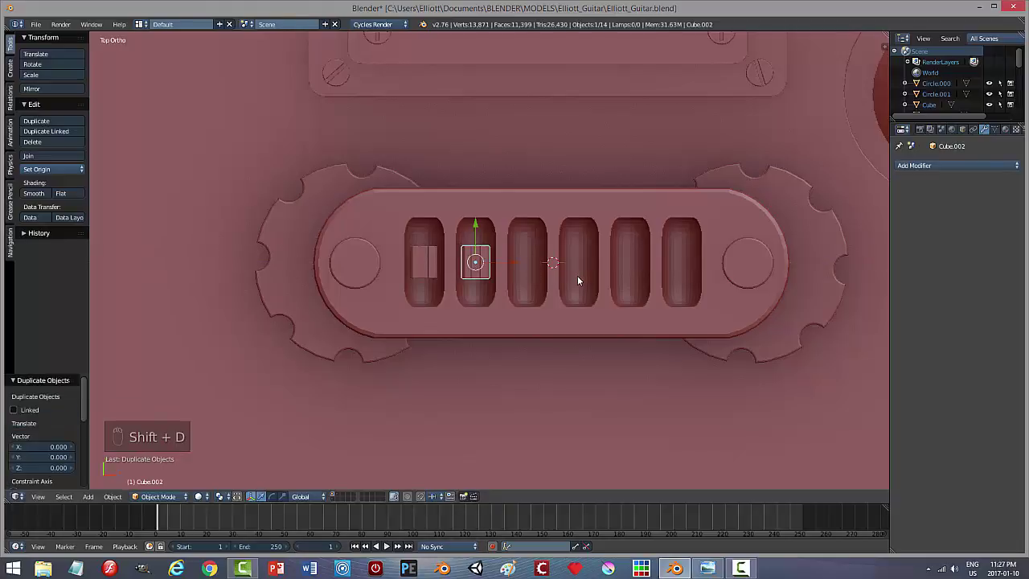
key("x")
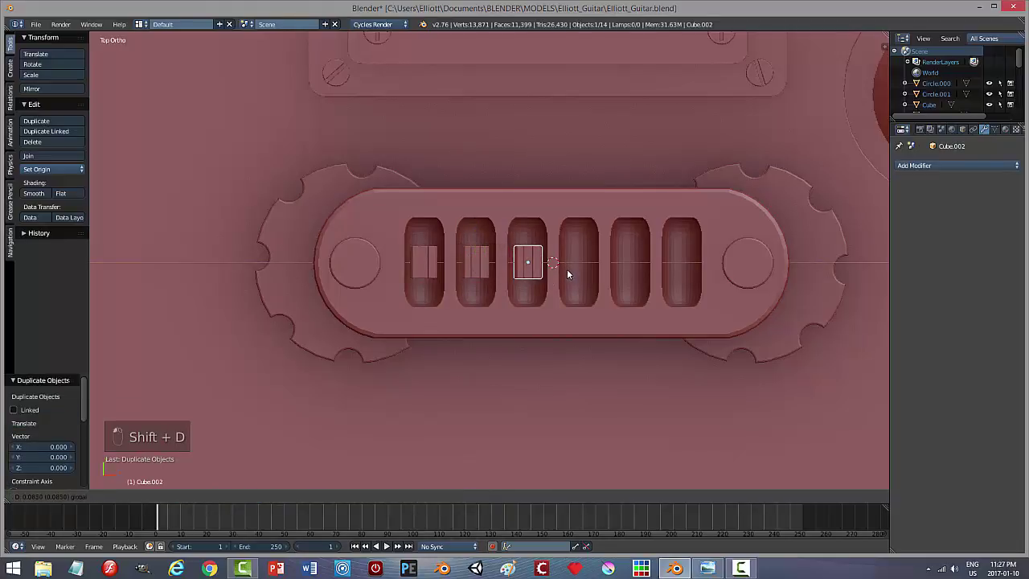
left_click(566, 276)
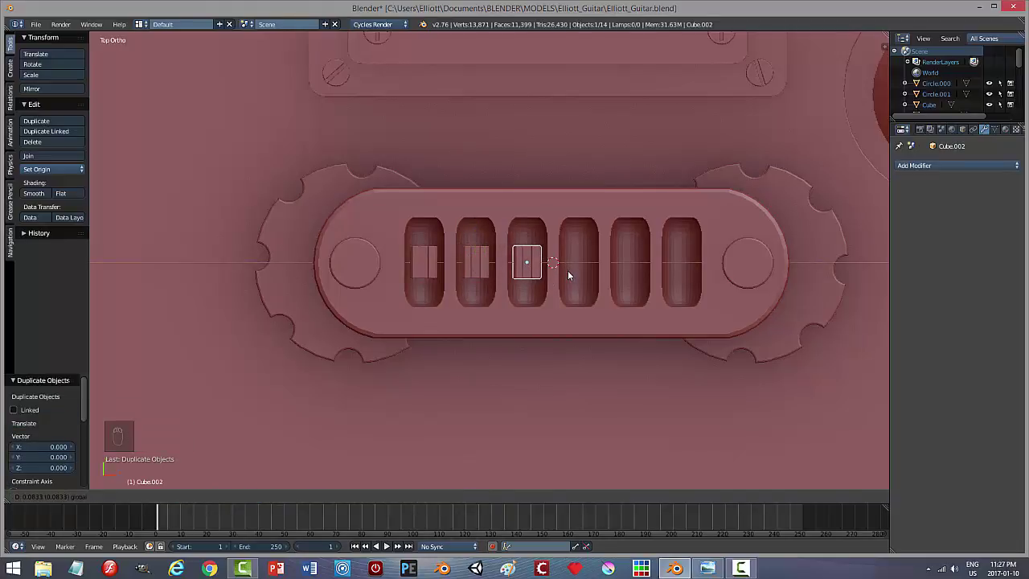
key("shift+d")
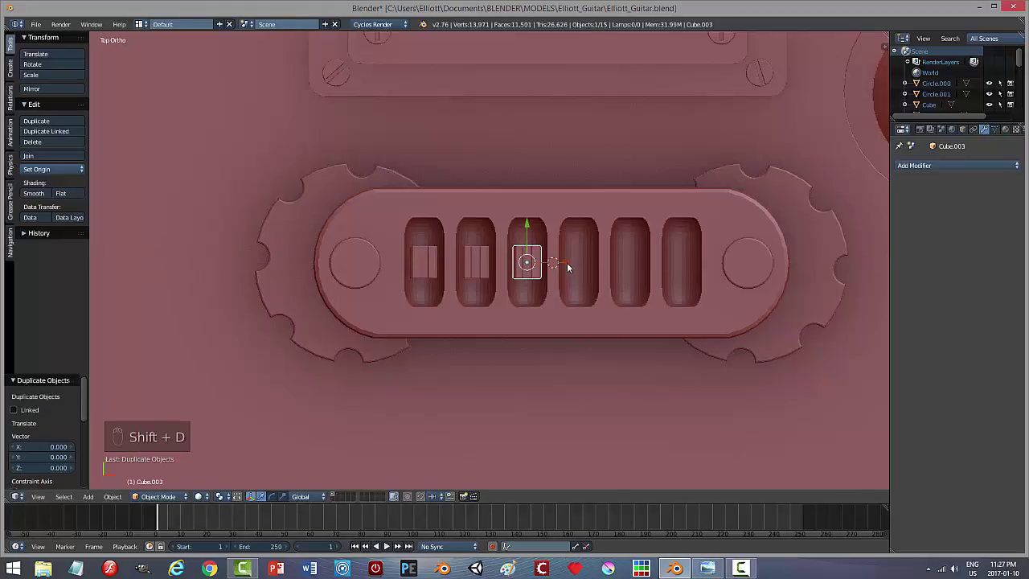
key("x")
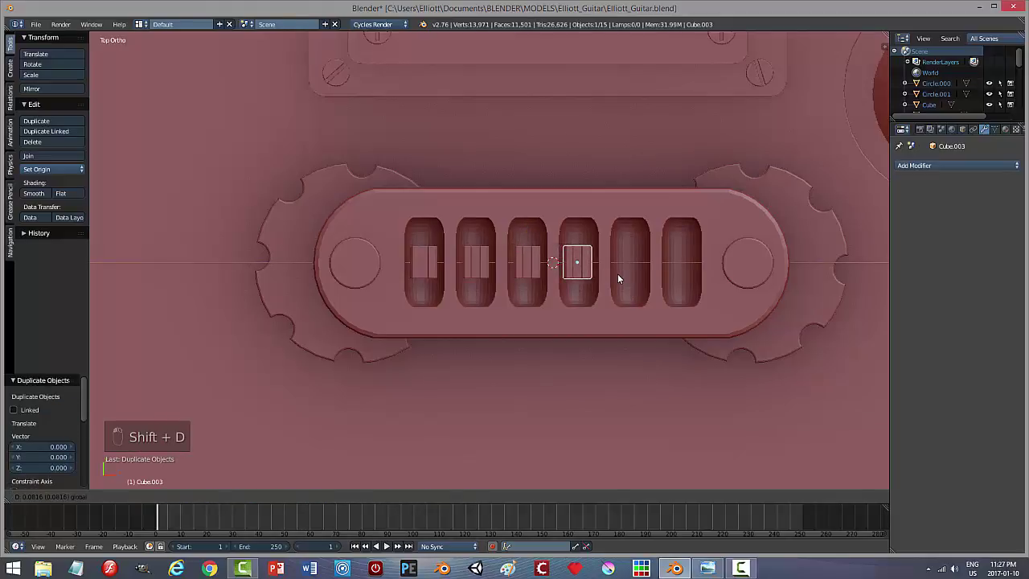
left_click(618, 273)
Step: Duplicate the saddle along X into the fifth and sixth slots, moving each copy about 0.083 to 0.084
key("shift+d")
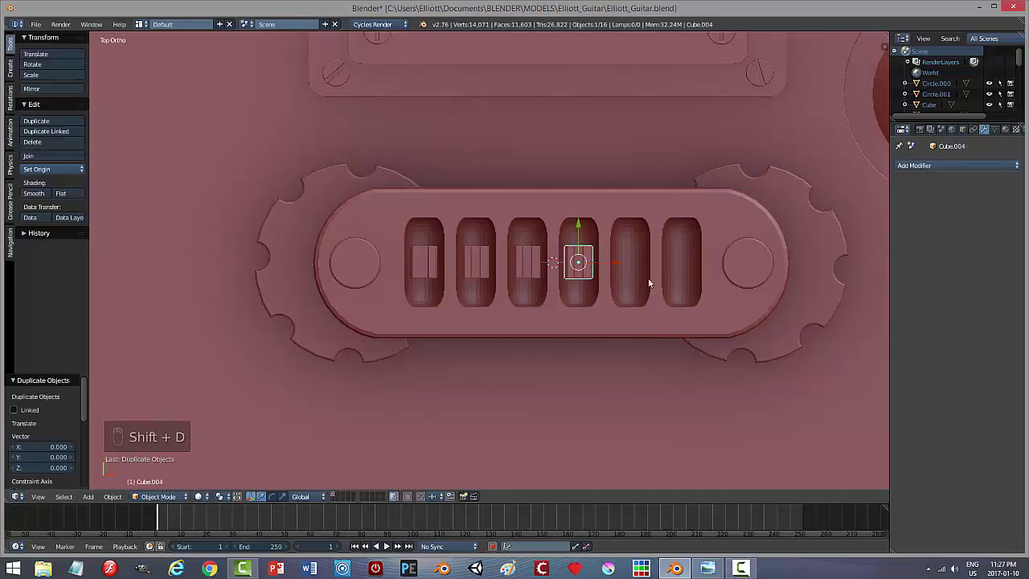
key("x")
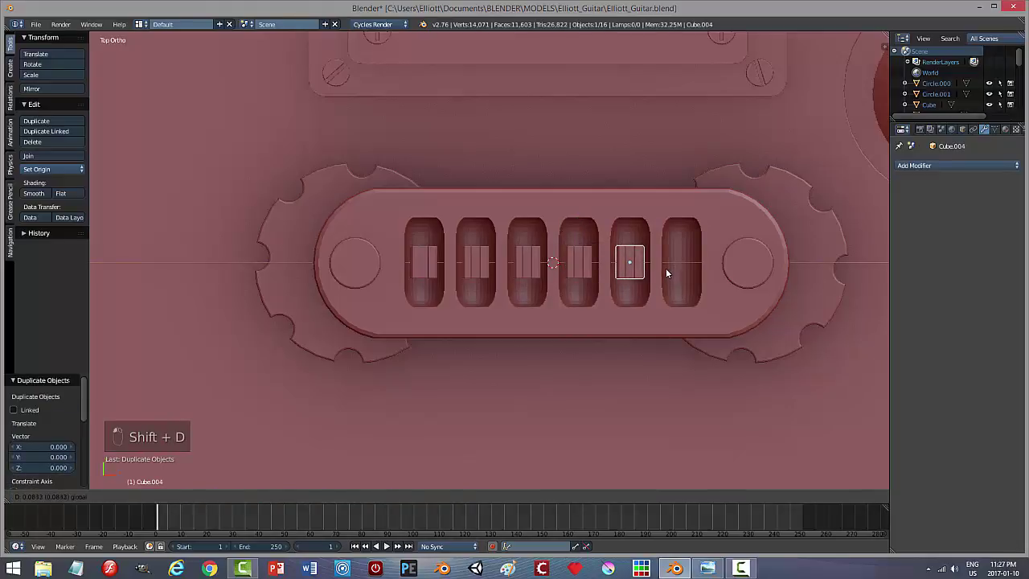
left_click(666, 268)
key("shift+d")
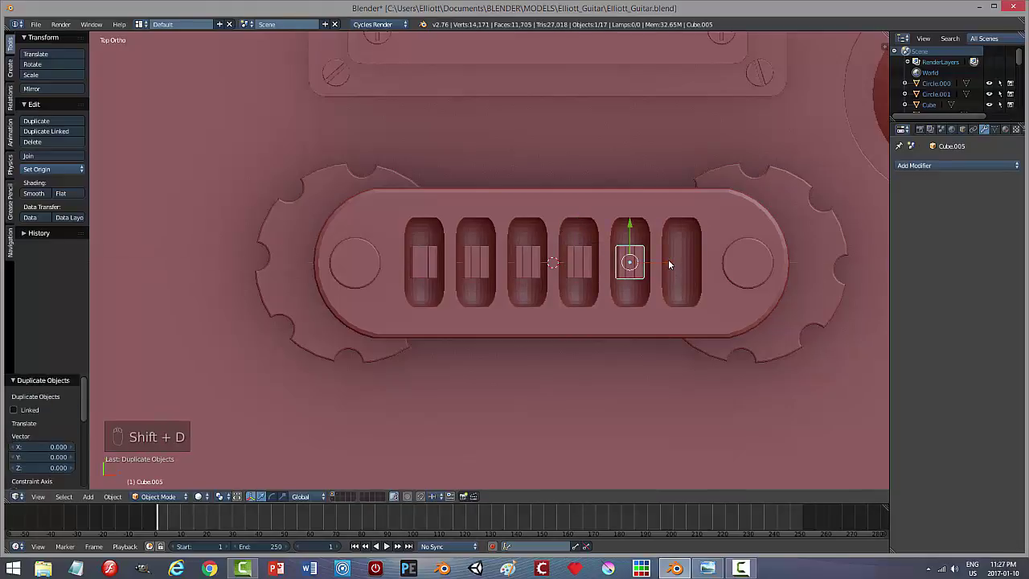
key("x")
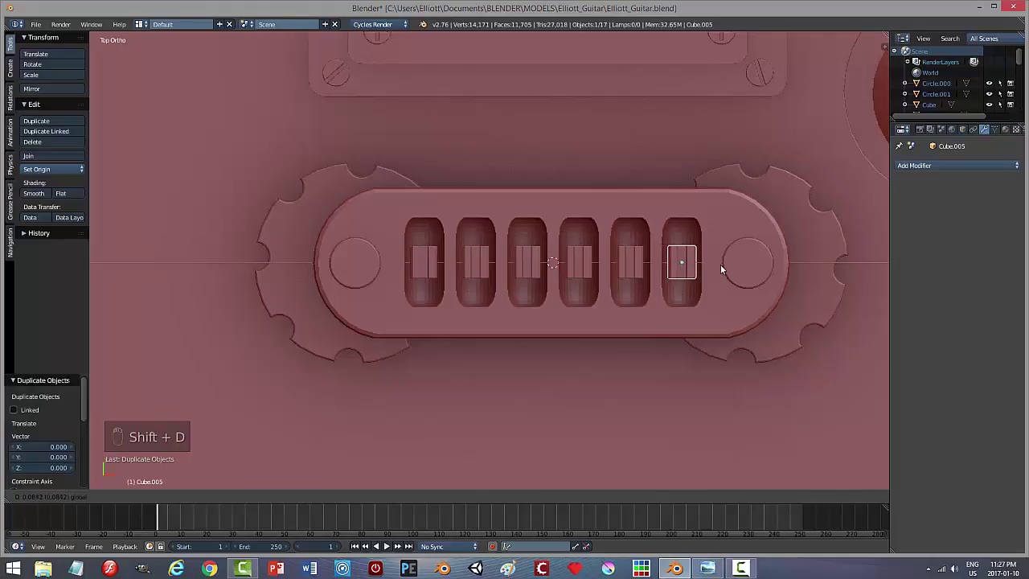
left_click(720, 267)
Step: Deselect everything, check the six saddles in the bridge from several angles, and save the file
middle_click_drag(719, 270, 719, 352)
key("a")
scroll(717, 356, "down", 4)
middle_click_drag(619, 386, 586, 425)
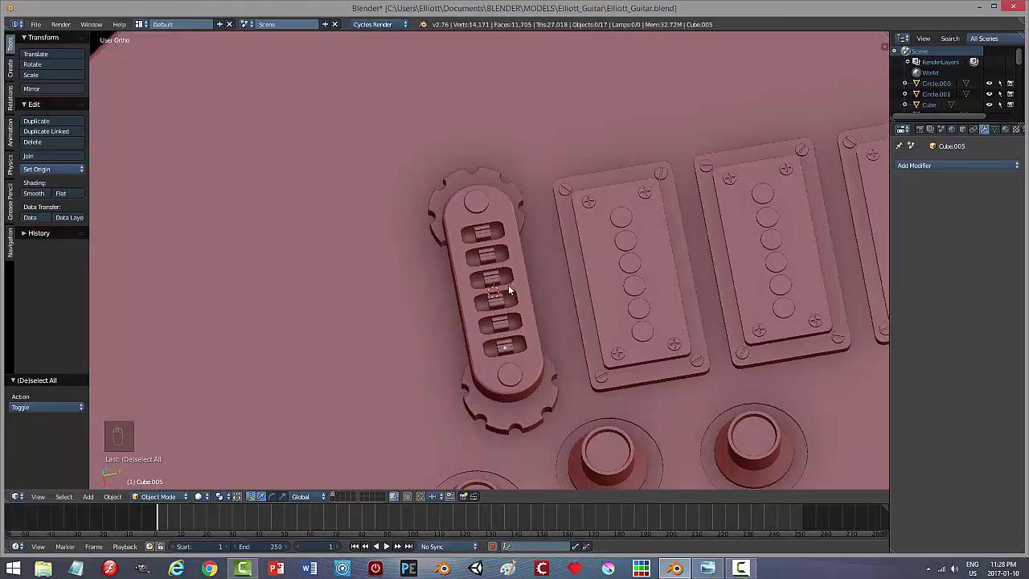
middle_click_drag(532, 308, 561, 314)
scroll(506, 371, "up", 4)
key("ctrl+s")
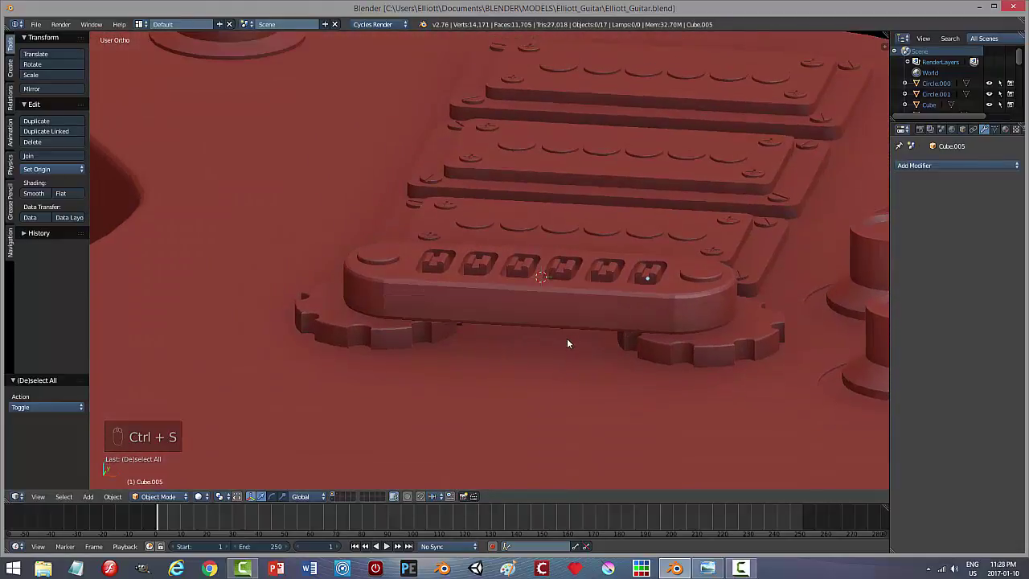
Step: Select all six saddles and scale them together along Z by about 1.225
middle_click_drag(538, 344, 554, 319)
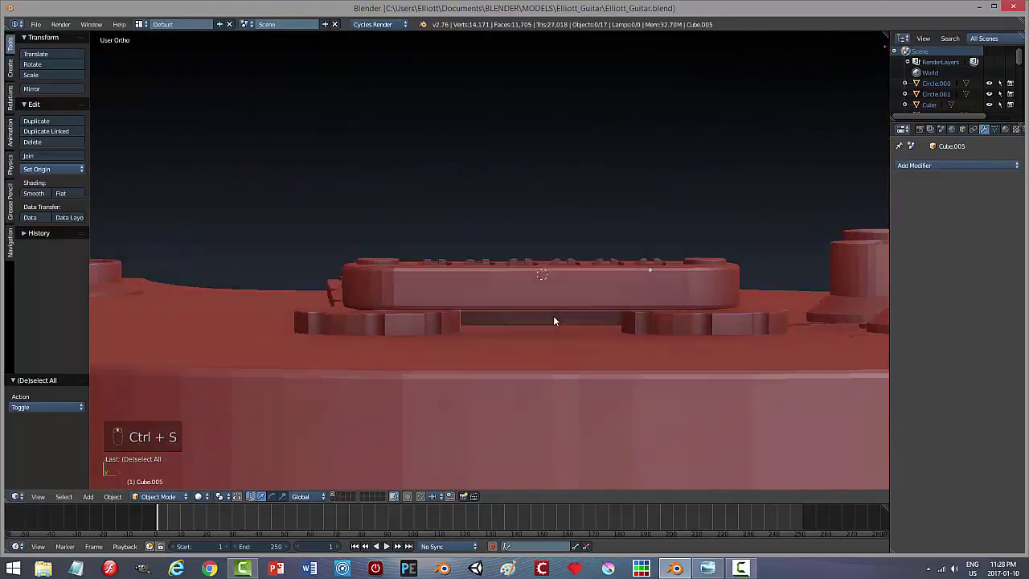
middle_click_drag(491, 303, 432, 282)
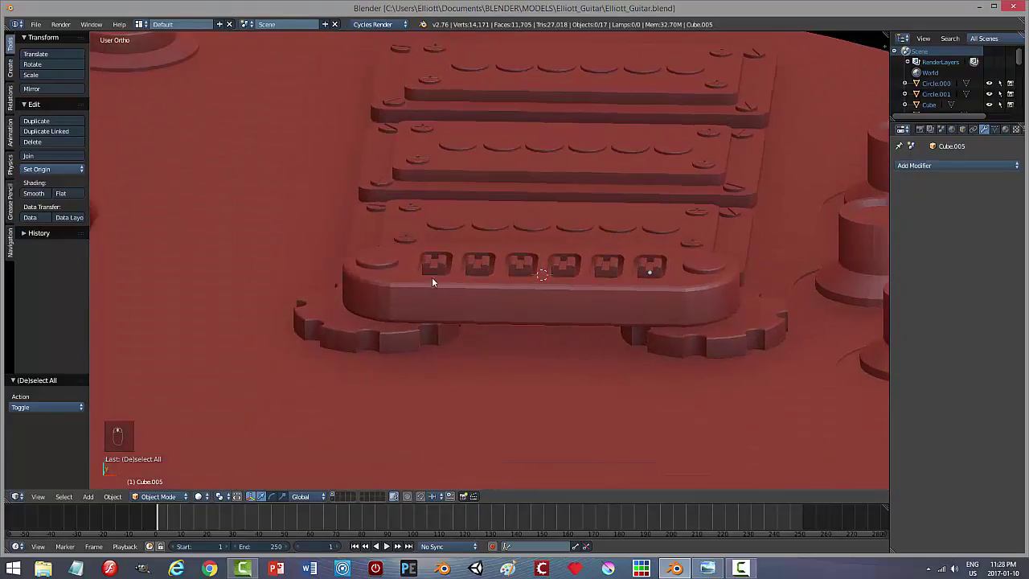
left_click(441, 265)
left_click(480, 265, "shift")
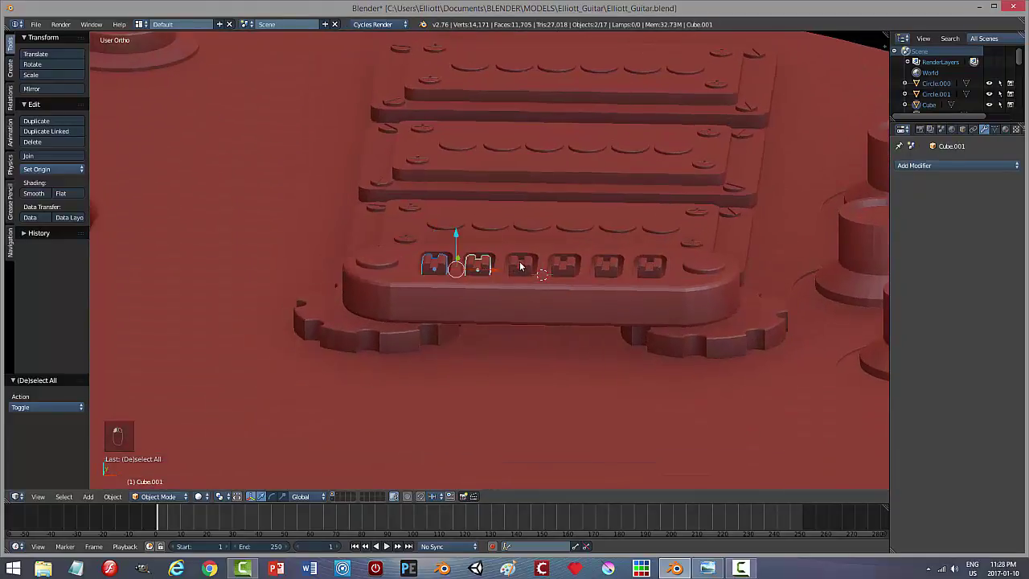
left_click(520, 266, "shift")
left_click(563, 266, "shift")
left_click(605, 266, "shift")
left_click(650, 268, "shift")
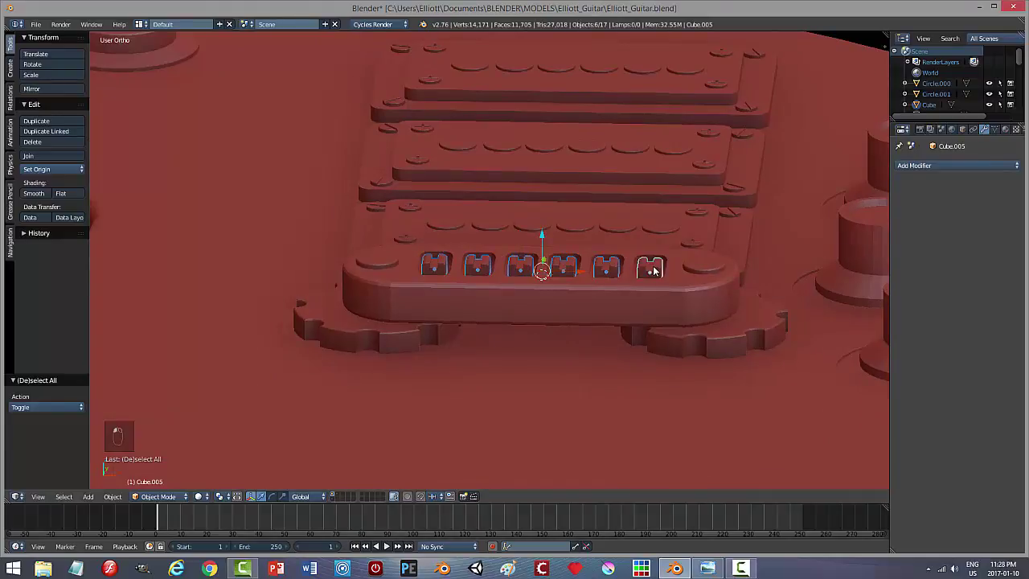
middle_click_drag(650, 268, 532, 370)
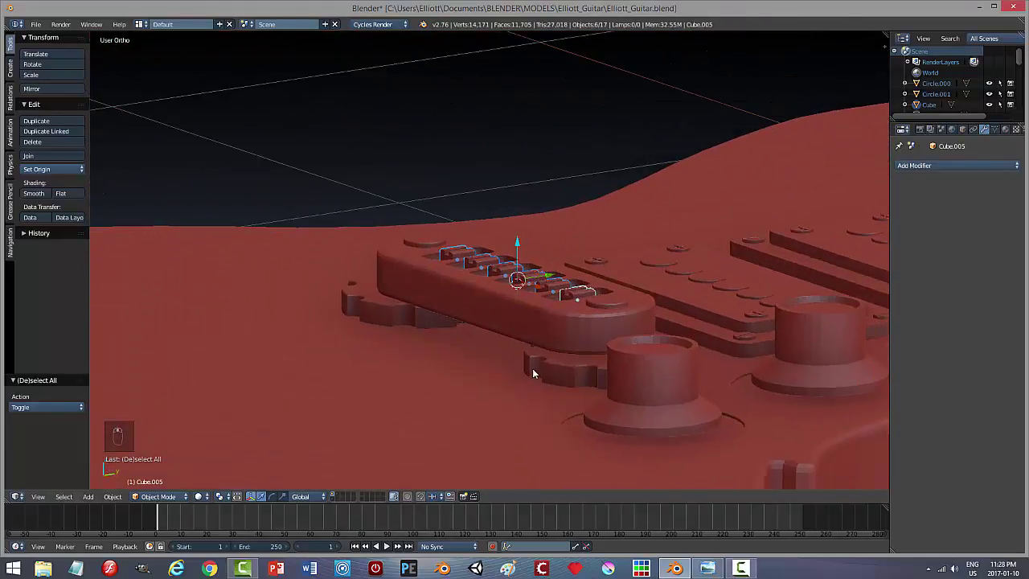
key("s")
key("z")
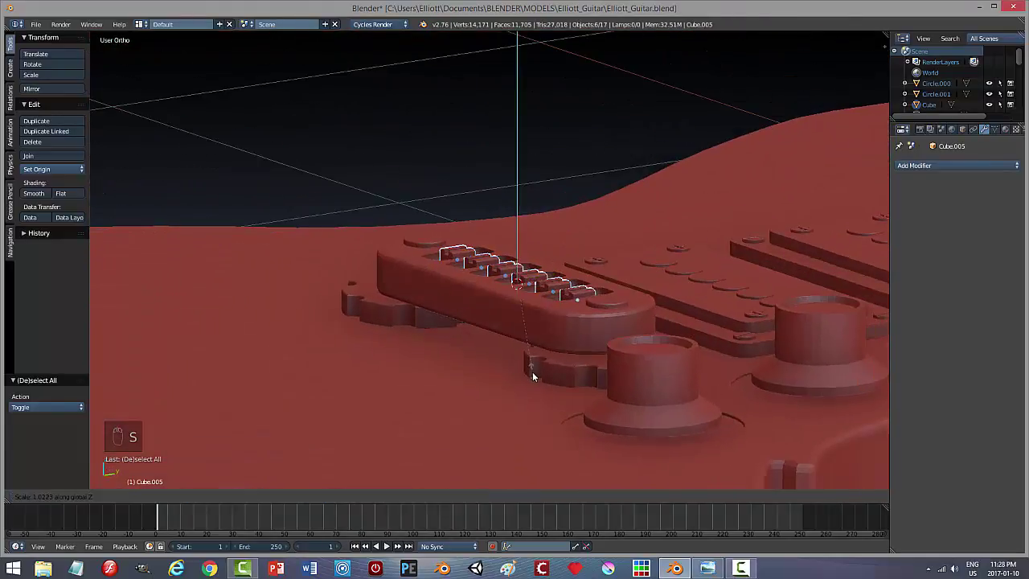
left_click(538, 388)
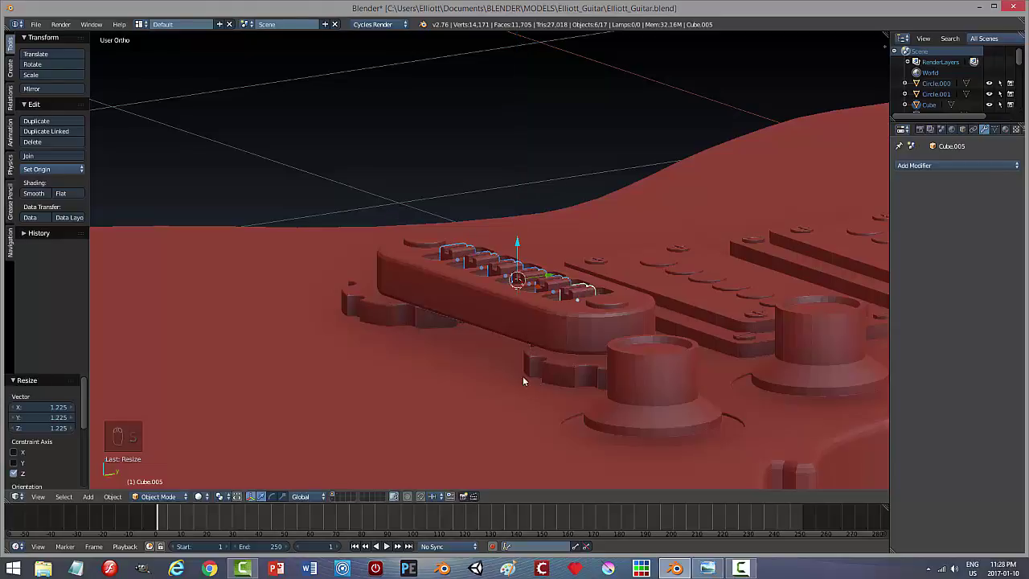
Step: Deselect the six saddles and save the guitar file
middle_click_drag(524, 379, 471, 338)
key("a")
key("ctrl+s")
Step: Select the saddle in the first slot and snap the 3D cursor to it
right_click(432, 267)
middle_click_drag(431, 267, 472, 373)
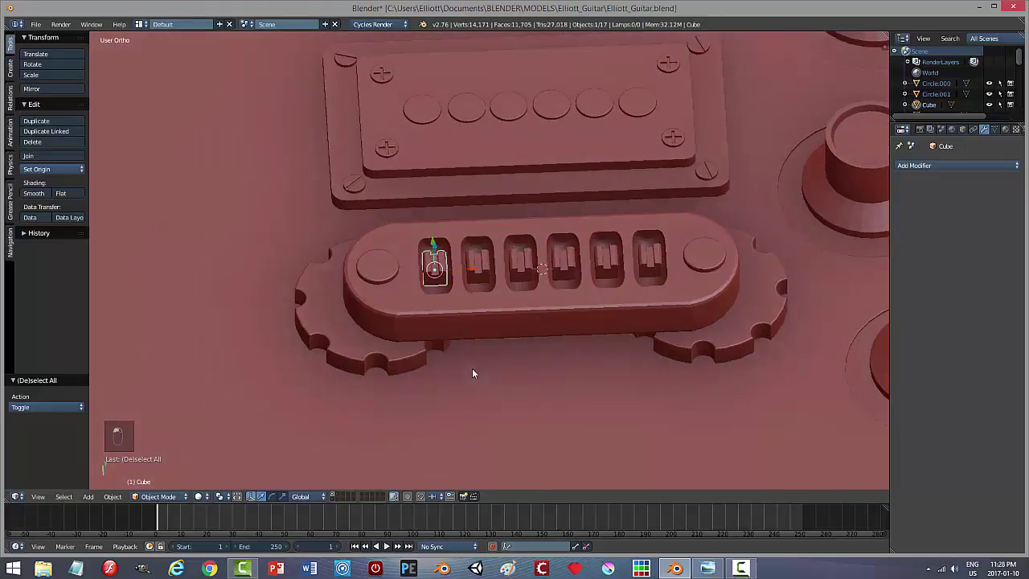
key("shift+s")
left_click(432, 368)
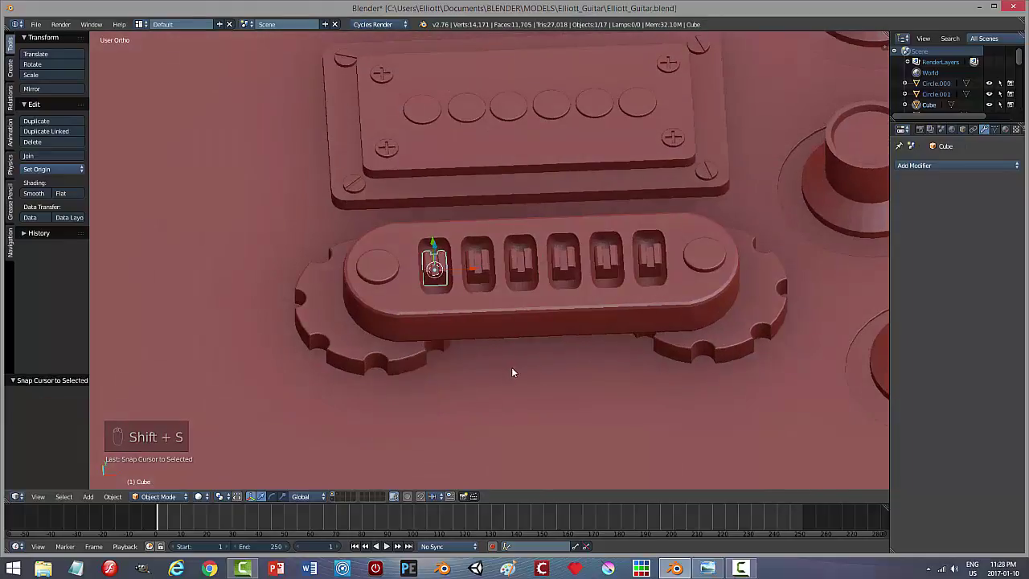
Step: Add a cylinder at the first saddle and scale it uniformly to about 0.021
key("shift+a")
mouse_move(512, 368)
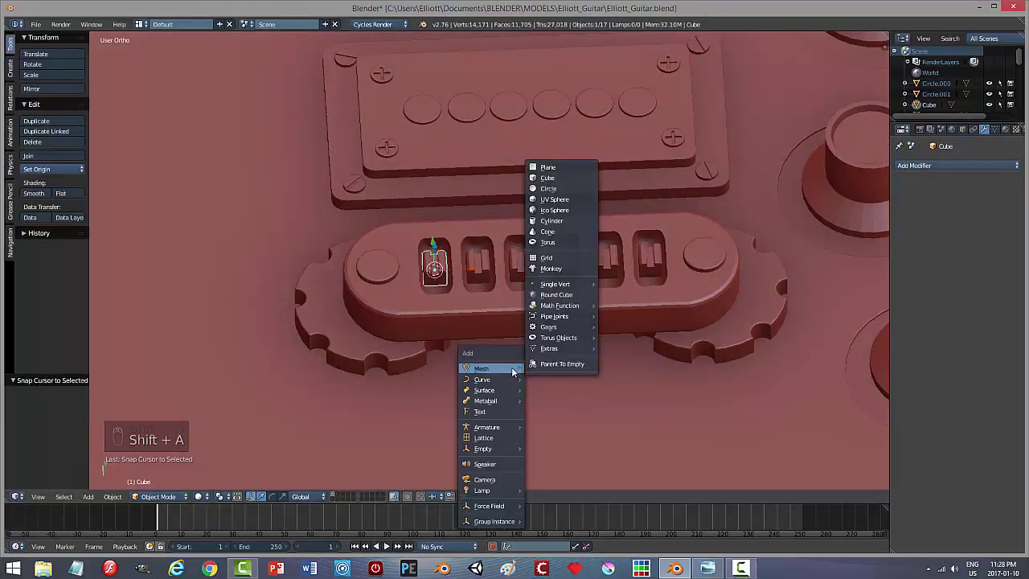
left_click(553, 220)
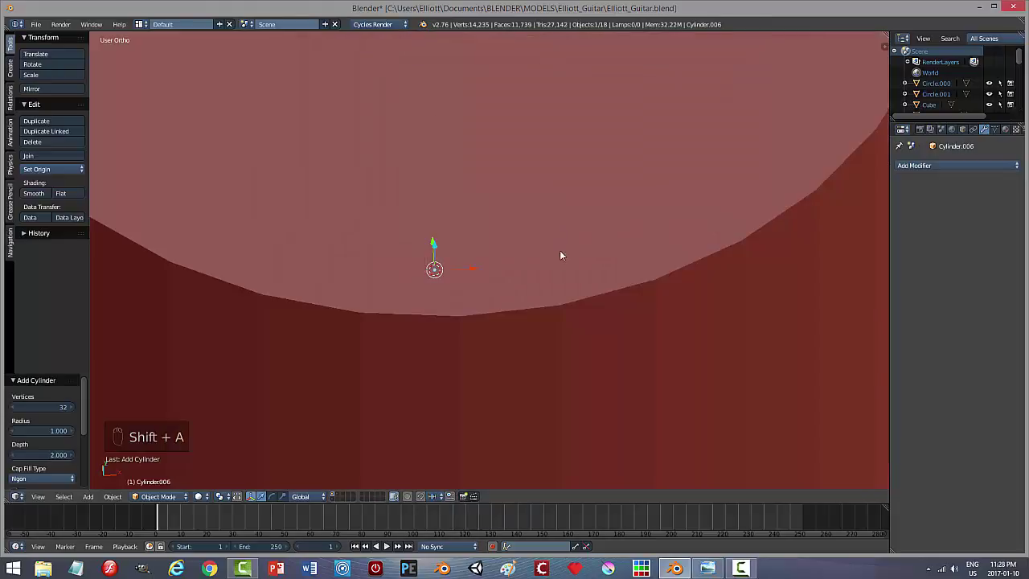
key("s")
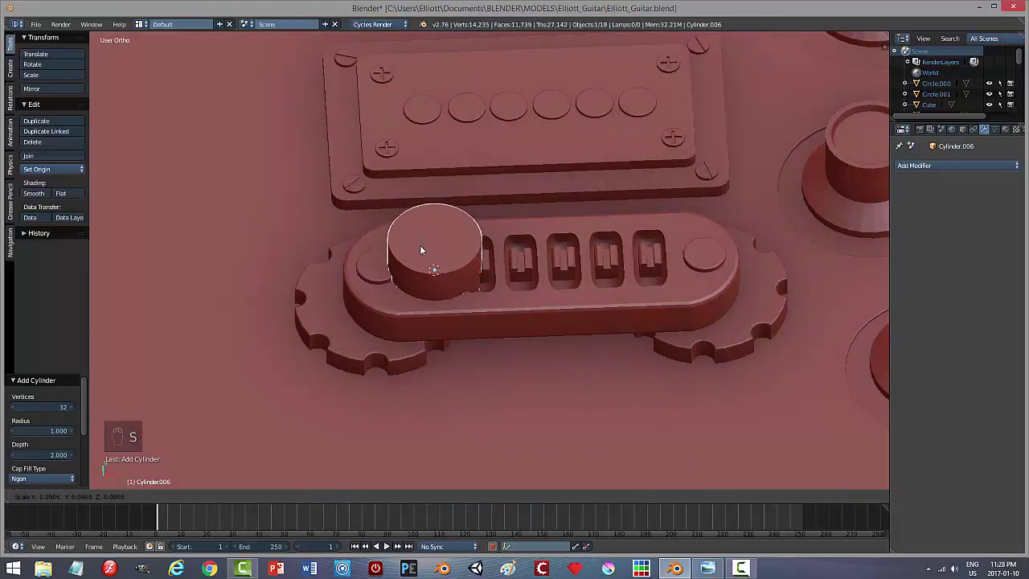
left_click(437, 266)
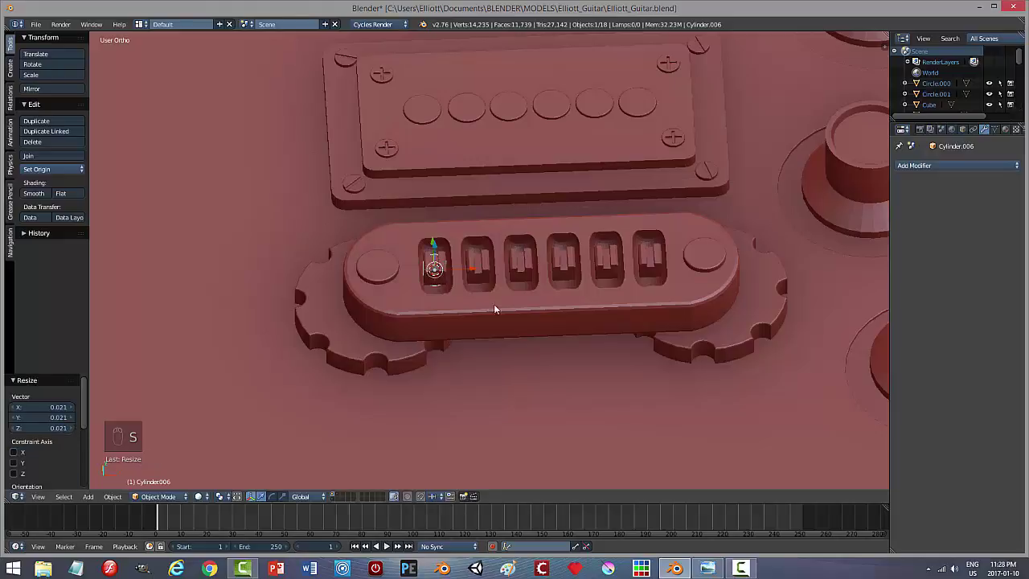
Step: Turn on the display of all scene layers while viewing the bridge at an angle
middle_click_drag(493, 303, 447, 311)
key("e")
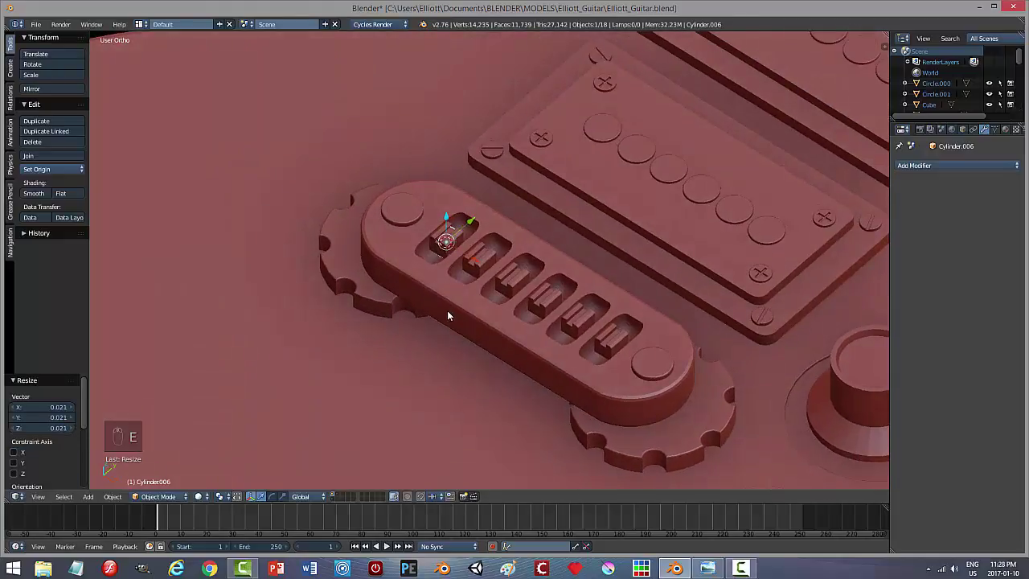
key("grave")
key("Escape")
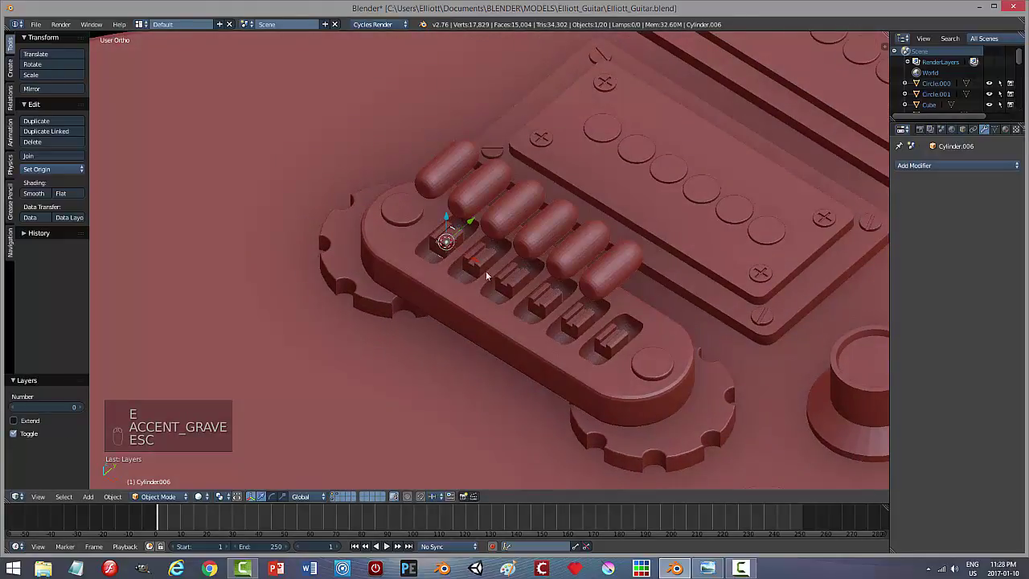
Step: Delete the arrayed row of six rounded cylinders above the bridge slots
right_click(520, 214)
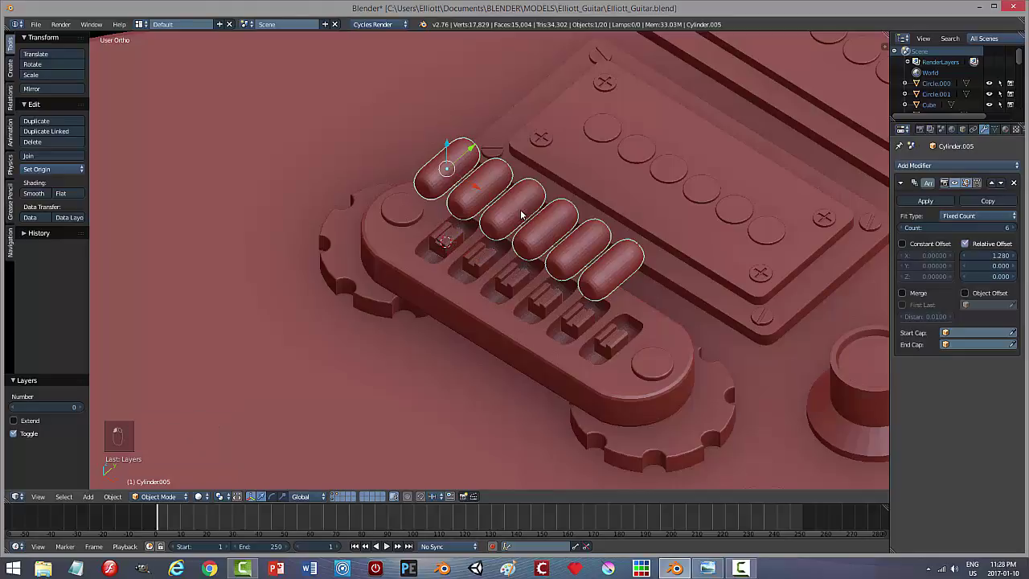
key("x")
left_click(505, 211)
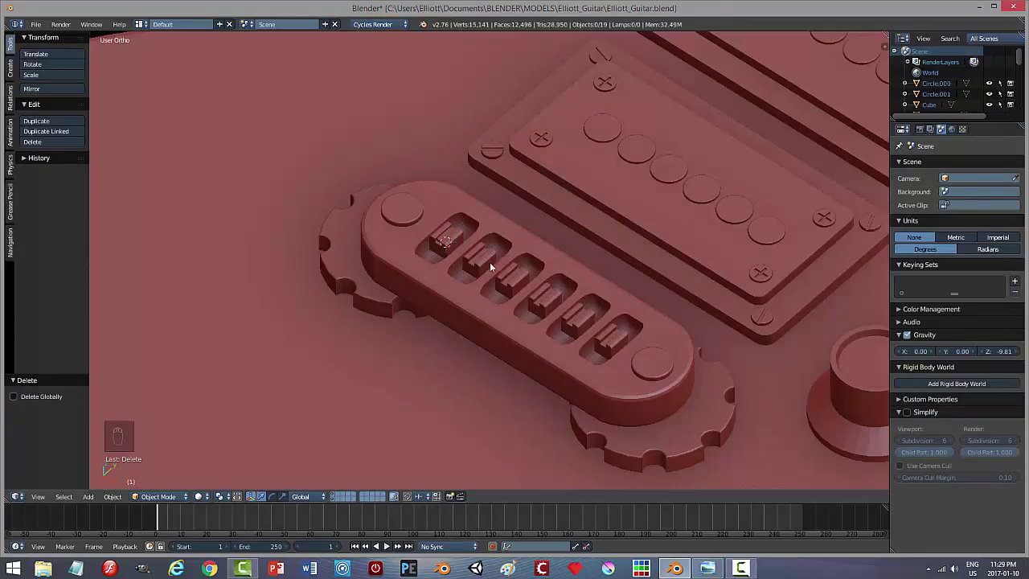
Step: Select the small cylinder at the first saddle and rotate it 90° about the X axis
right_click(442, 243)
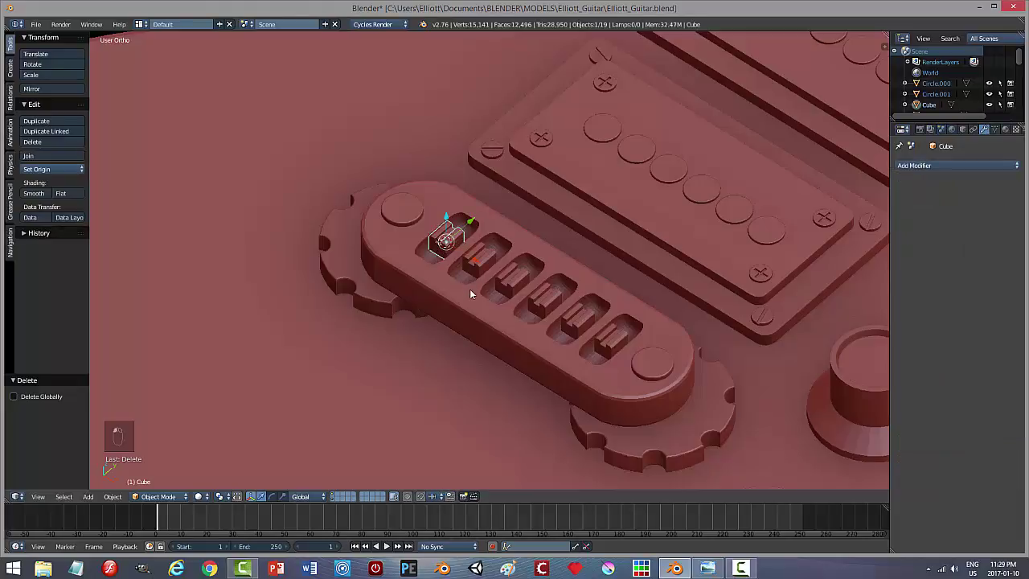
scroll(469, 291, "up", 6)
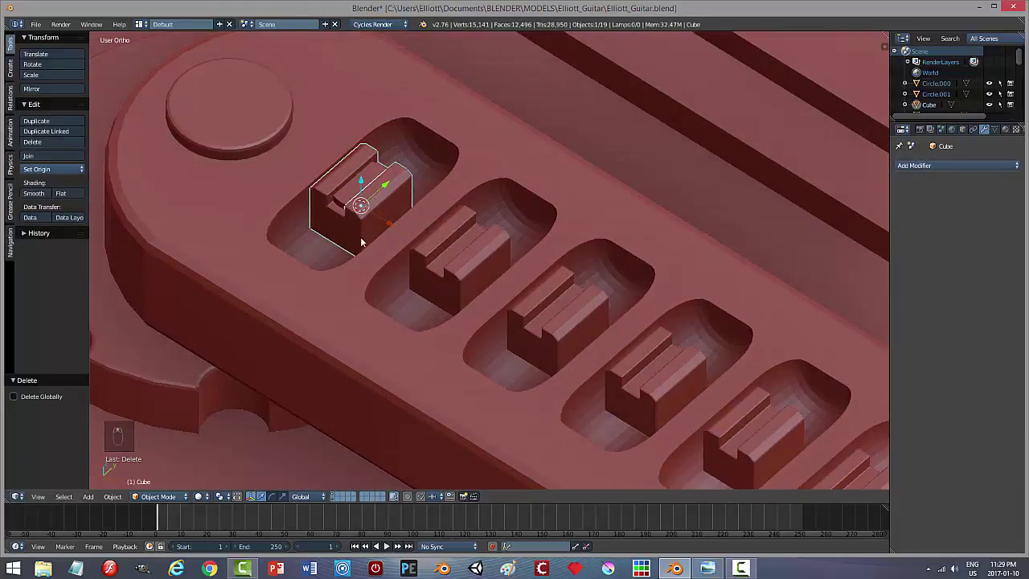
middle_click_drag(361, 242, 415, 218)
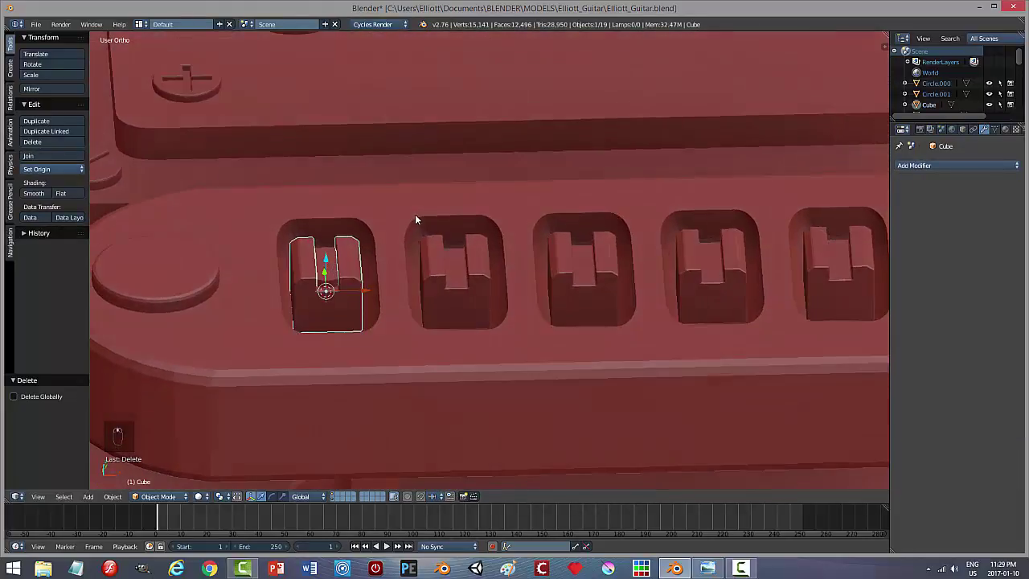
right_click(332, 271)
middle_click_drag(394, 271, 383, 312)
type("rx90")
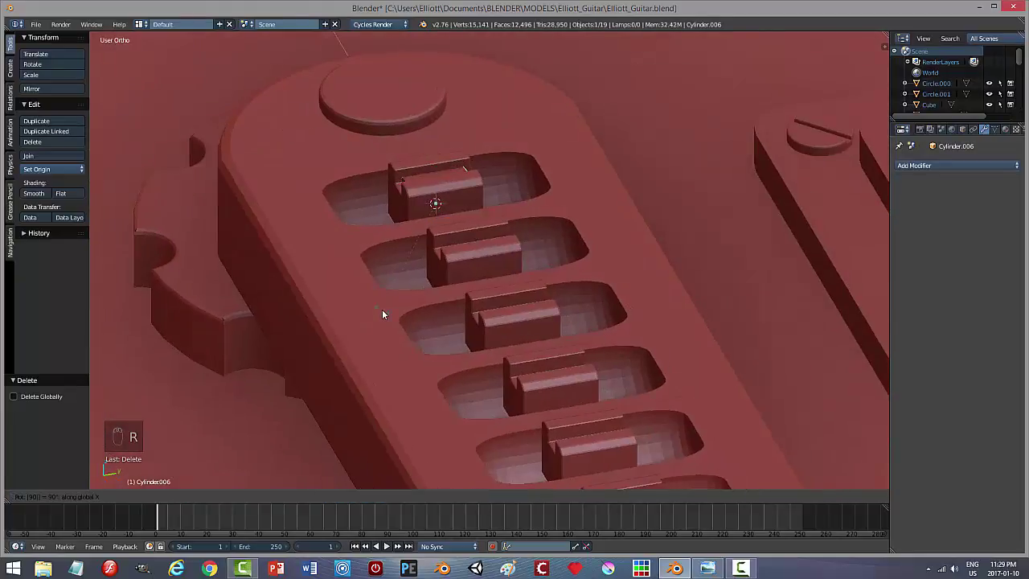
key("Return")
Step: Move the cylinder about -0.158 along Y, out in front of the bridge, and shrink it uniformly
key("g")
key("y")
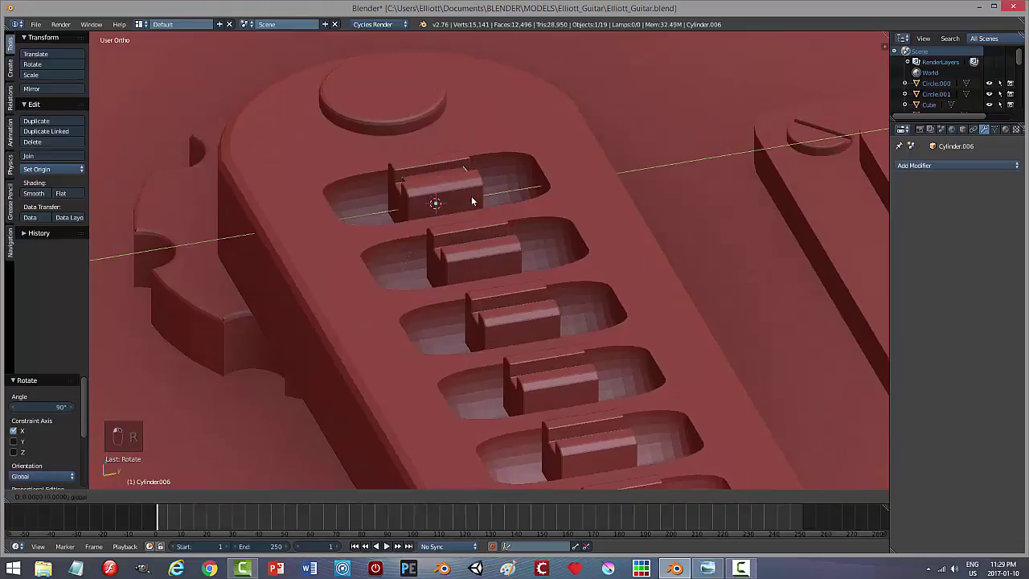
middle_click_drag(238, 301, 393, 320)
key("s")
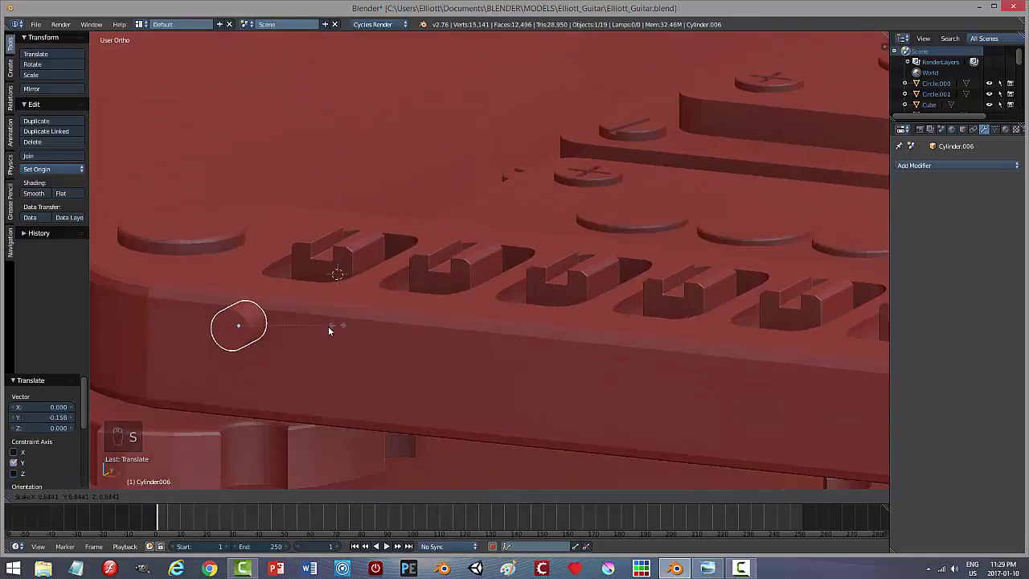
left_click(313, 330)
Step: Lower the cylinder by about 0.014 along Z and scale it uniformly by about 0.796
left_click_drag(241, 304, 241, 312)
key("KP_3")
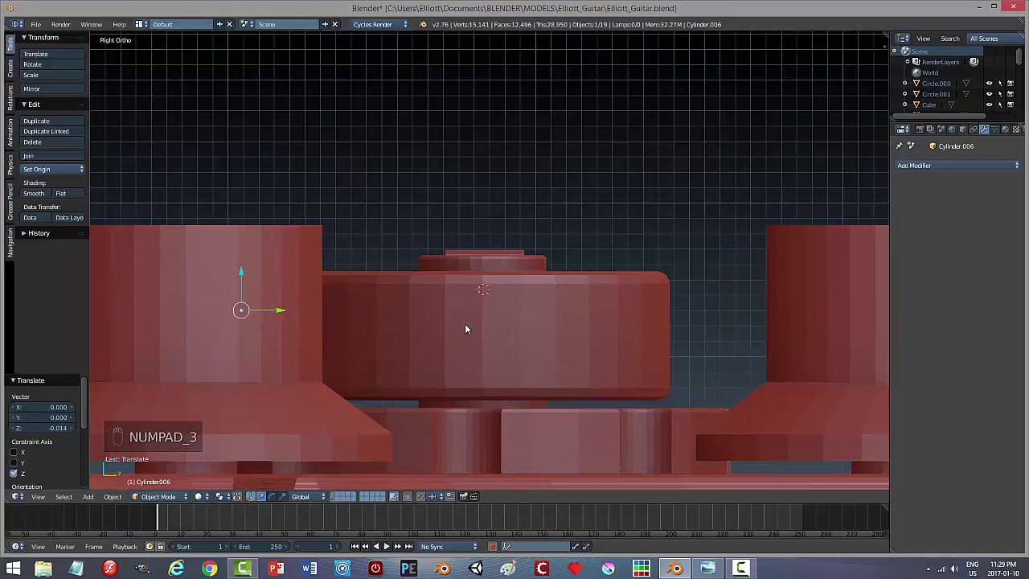
key("KP_1")
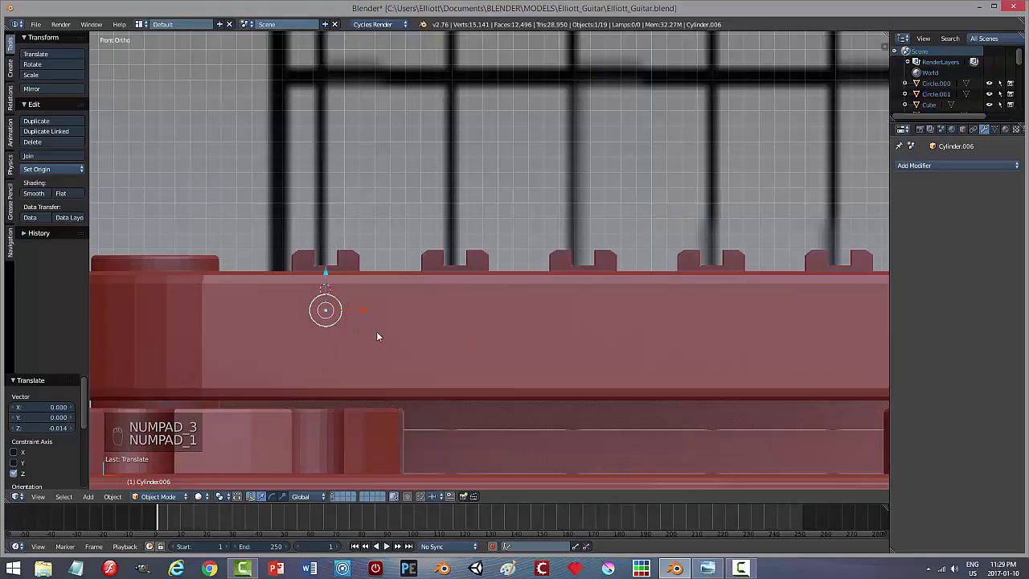
key("s")
left_click(415, 331)
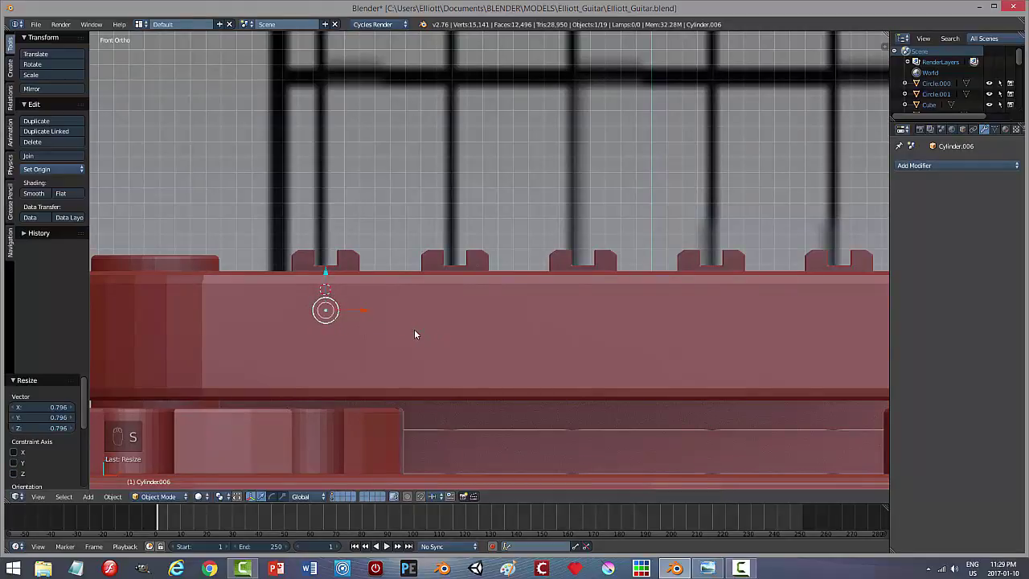
Step: Stretch the cylinder by about 6.268 along Y and move it about 0.070 along Y into the bridge
middle_click_drag(414, 329, 507, 338)
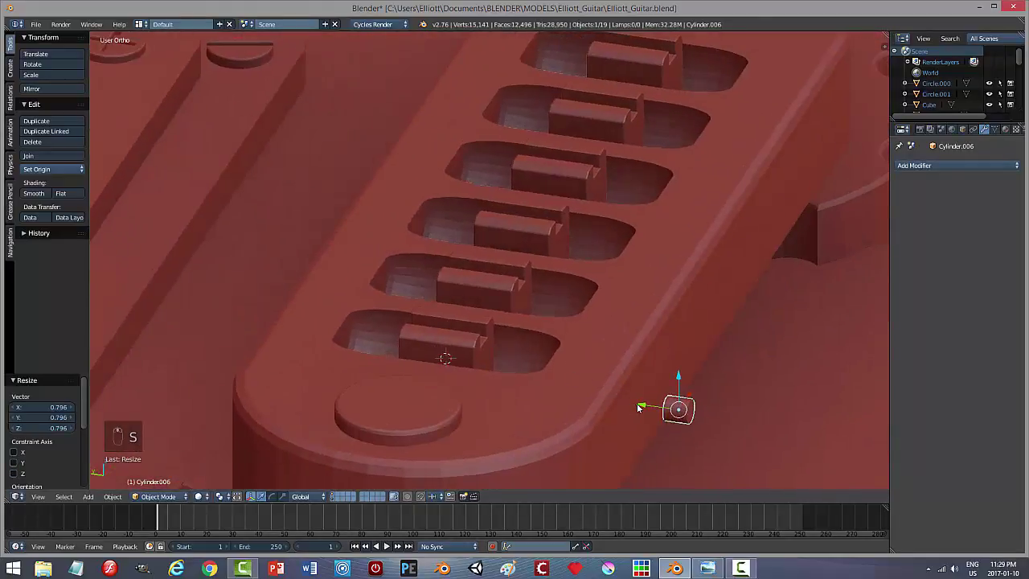
key("s")
key("y")
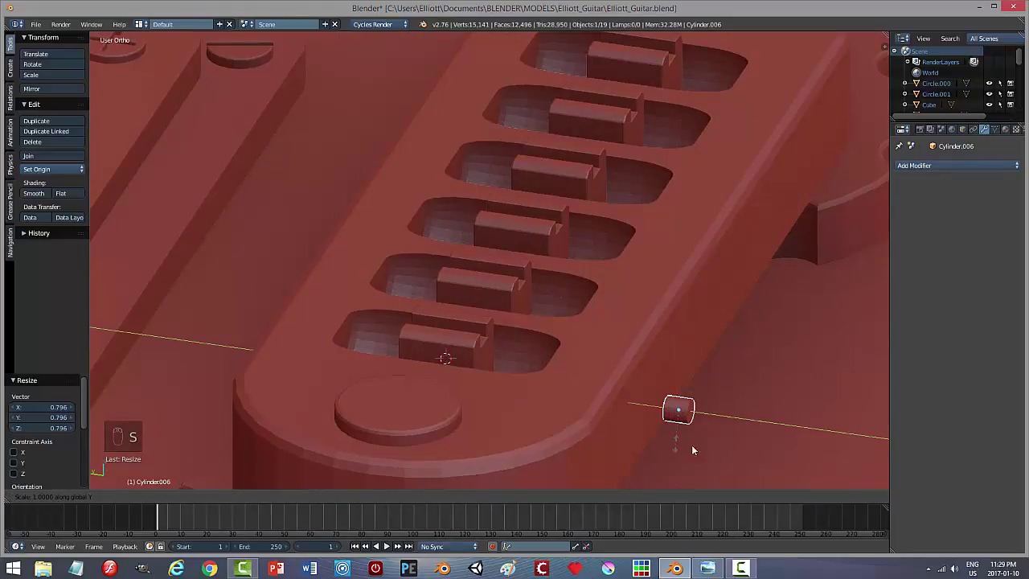
left_click(855, 471)
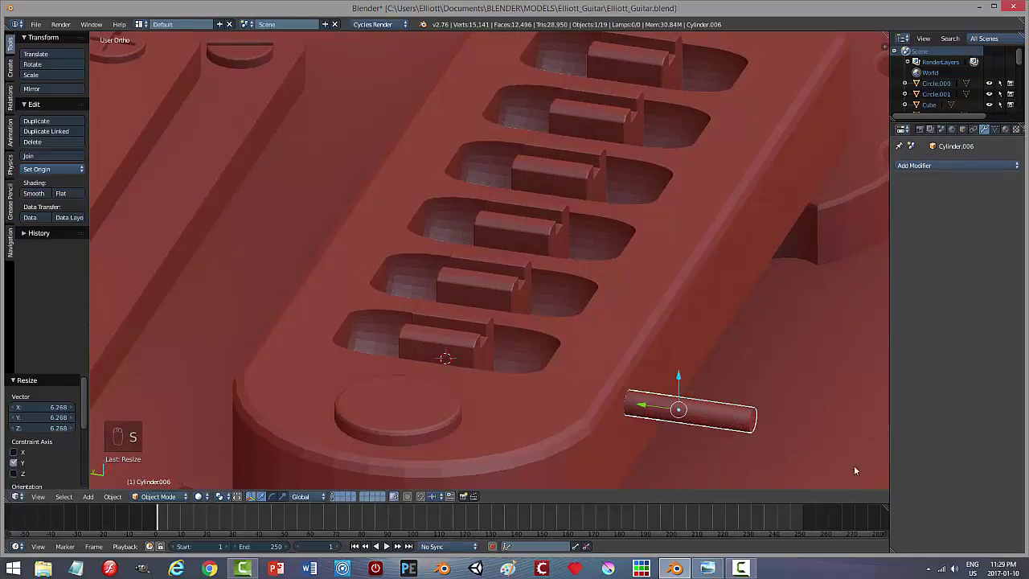
key("g")
key("y")
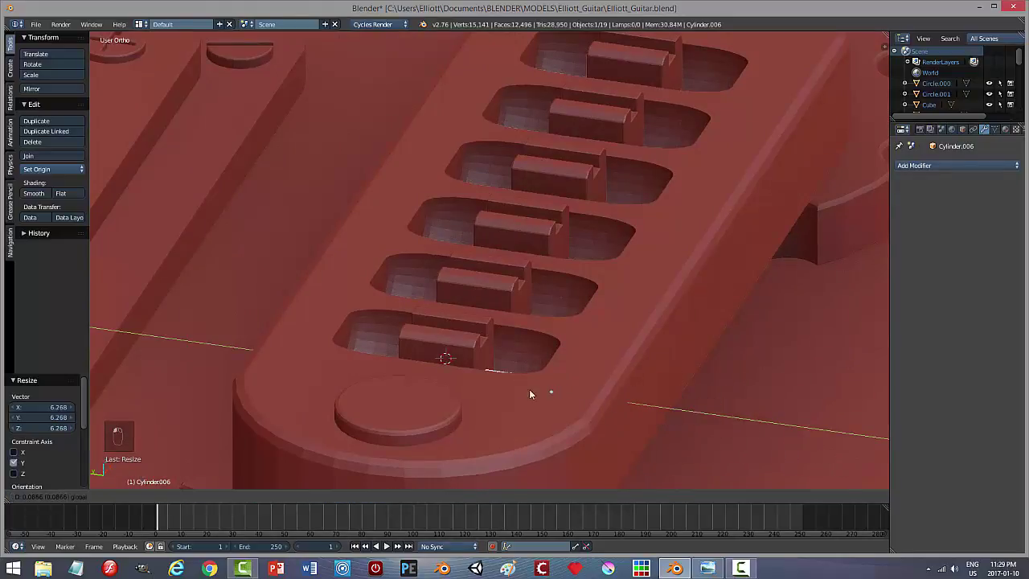
left_click(542, 388)
Step: Raise the cylinder by about 0.003 and slide it about 0.017 along Y until it meets the first saddle
middle_click_drag(543, 388, 389, 360)
key("g")
key("z")
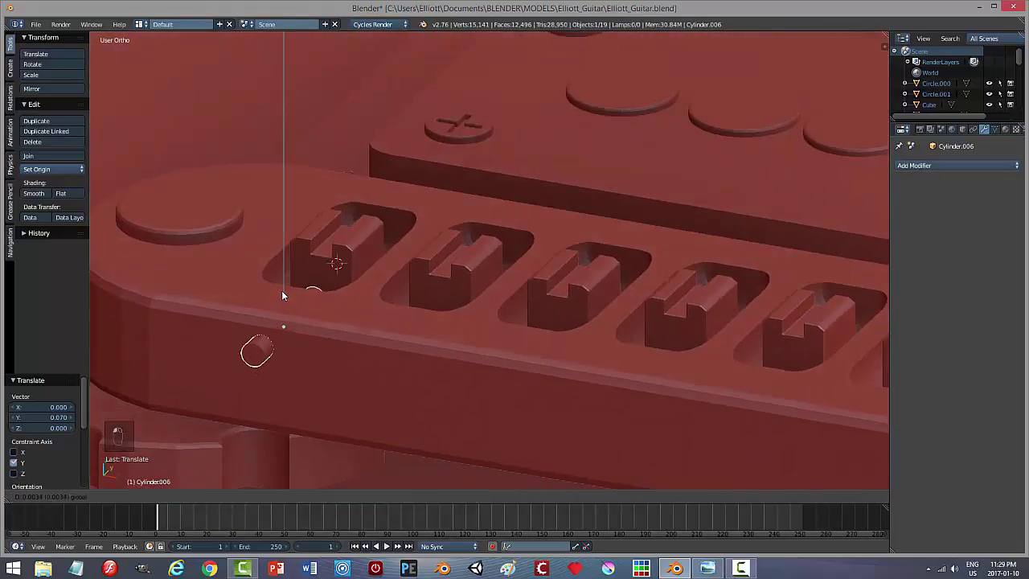
left_click(281, 291)
middle_click_drag(357, 296, 428, 343)
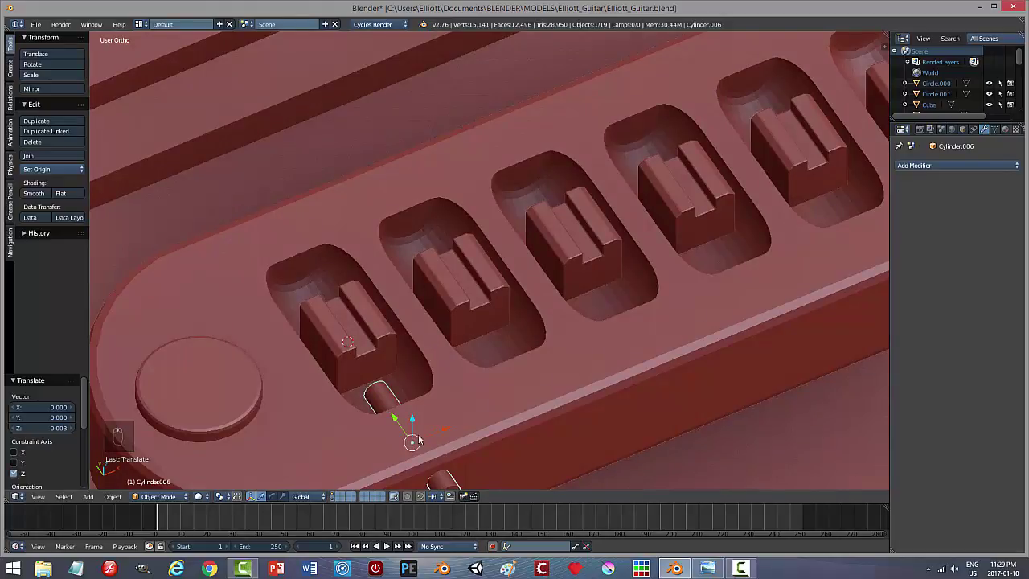
key("g")
key("y")
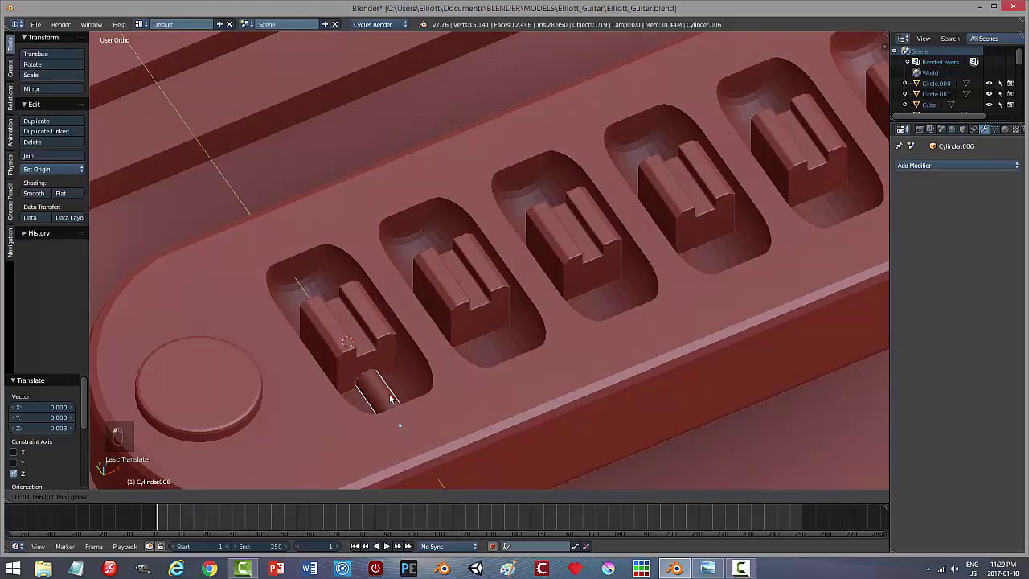
left_click(390, 398)
Step: Try to move the first saddle vertically along Z
middle_click_drag(453, 405, 372, 326)
right_click(350, 265)
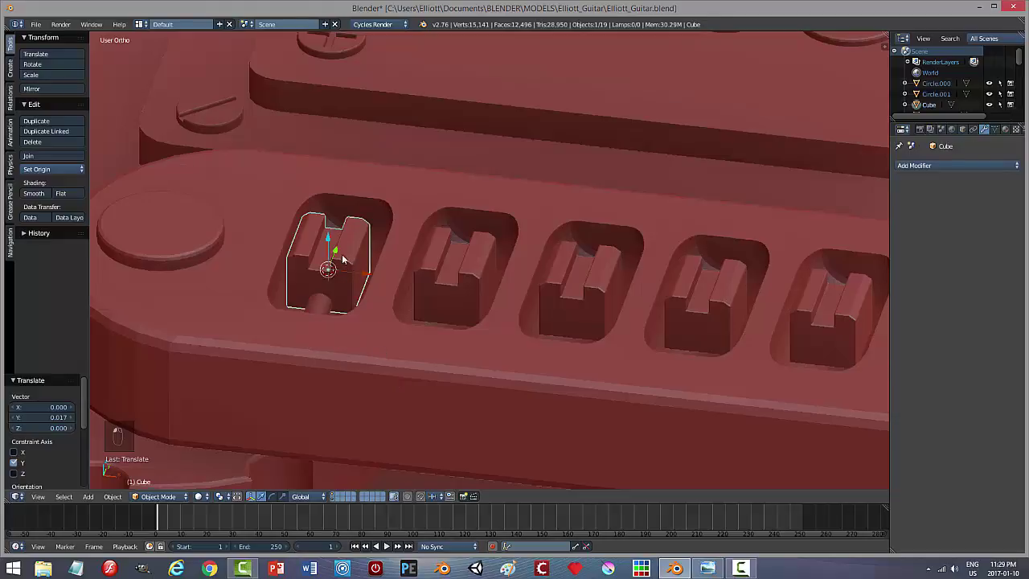
key("g")
key("z")
left_click(396, 272)
middle_click_drag(396, 271, 455, 301)
key("ctrl+z")
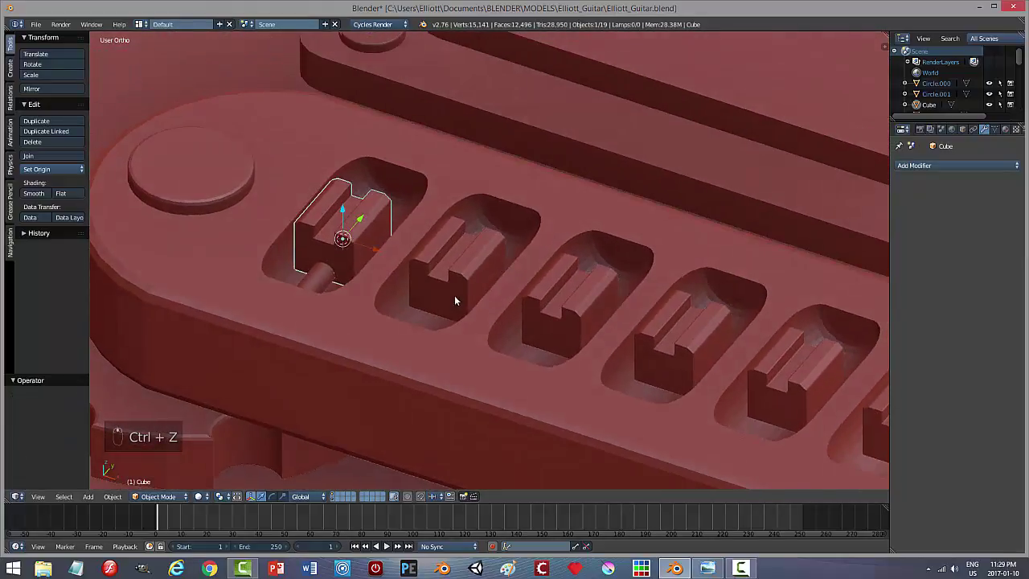
key("a")
key("z")
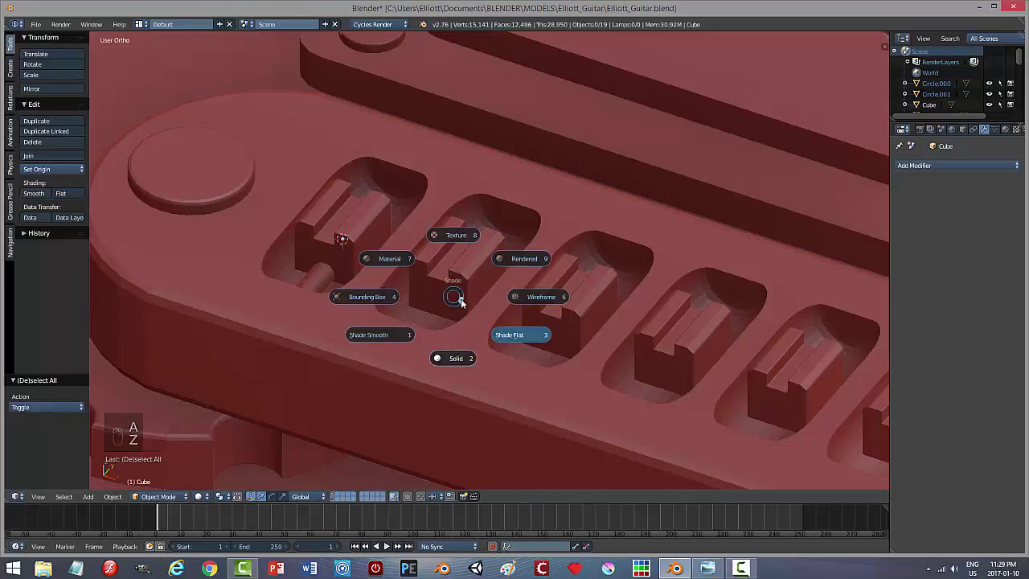
right_click(462, 303)
Step: Scale the first saddle by about 1.293 along the Z axis
right_click(351, 231)
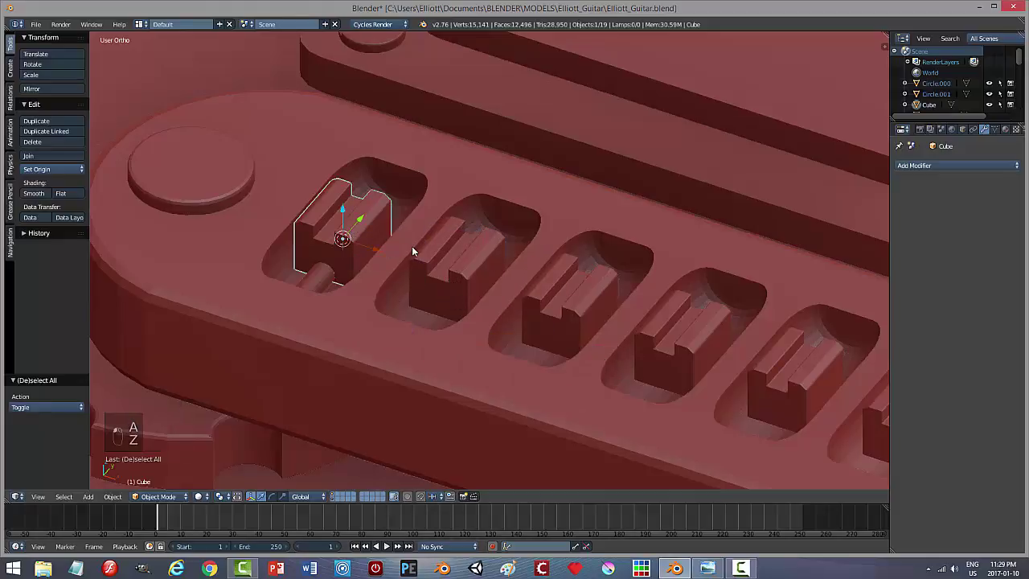
key("s")
key("z")
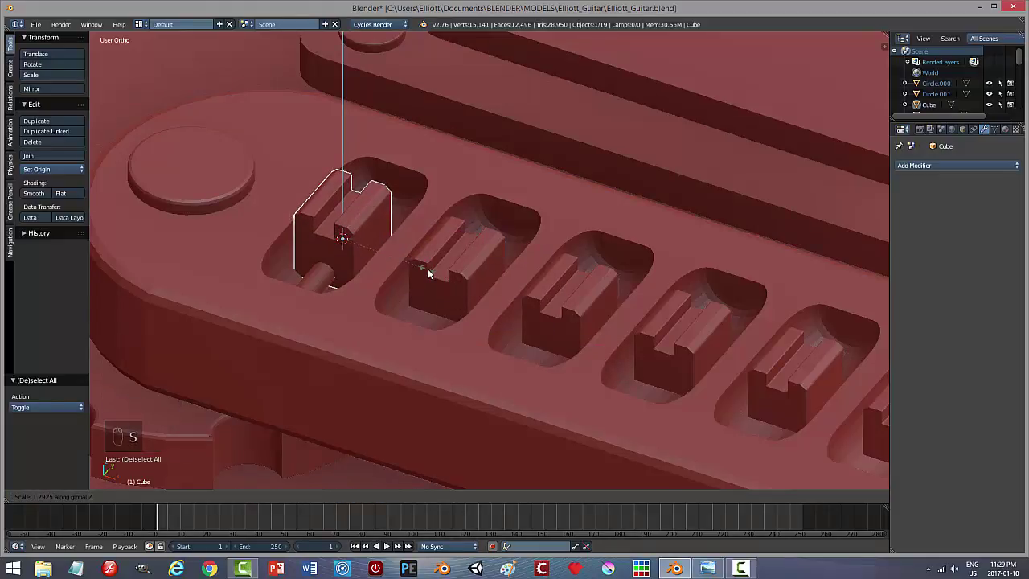
left_click(427, 269)
Step: Nudge the cylinder at the first saddle slightly, rescale its length along the Y axis, and deselect it
middle_click_drag(389, 278, 338, 271)
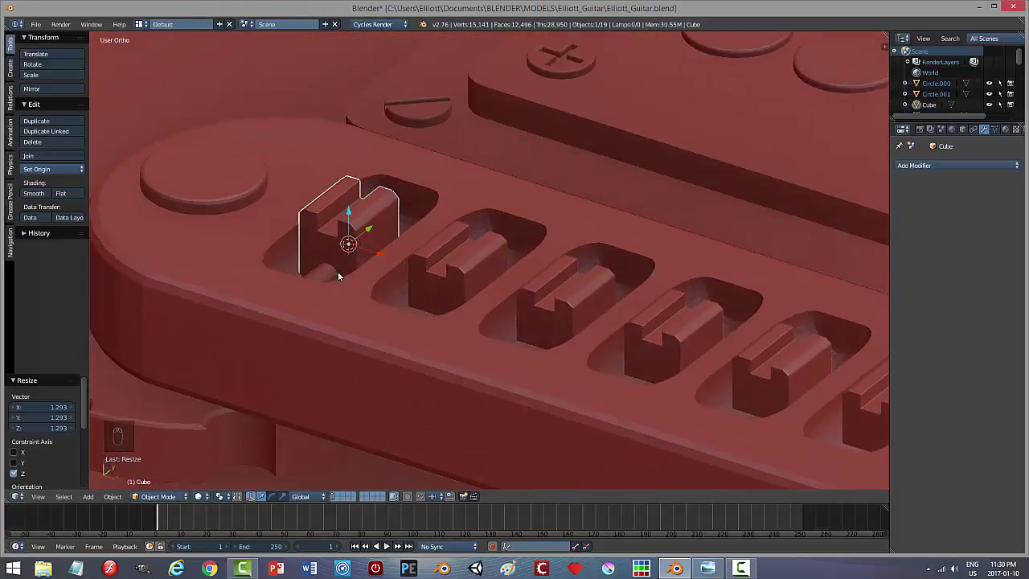
right_click(338, 274)
left_click_drag(309, 287, 306, 287)
middle_click_drag(360, 287, 544, 268)
key("s")
key("y")
left_click(402, 301)
key("a")
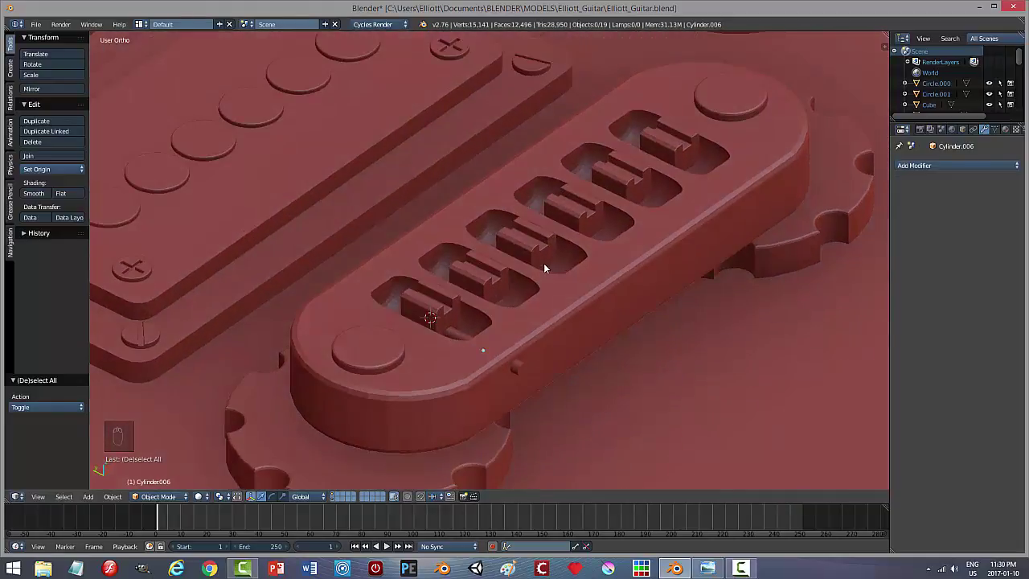
Step: Open the cylinder's mesh for editing, clear its selection and switch to face selection
middle_click_drag(542, 340, 550, 348)
right_click(530, 365)
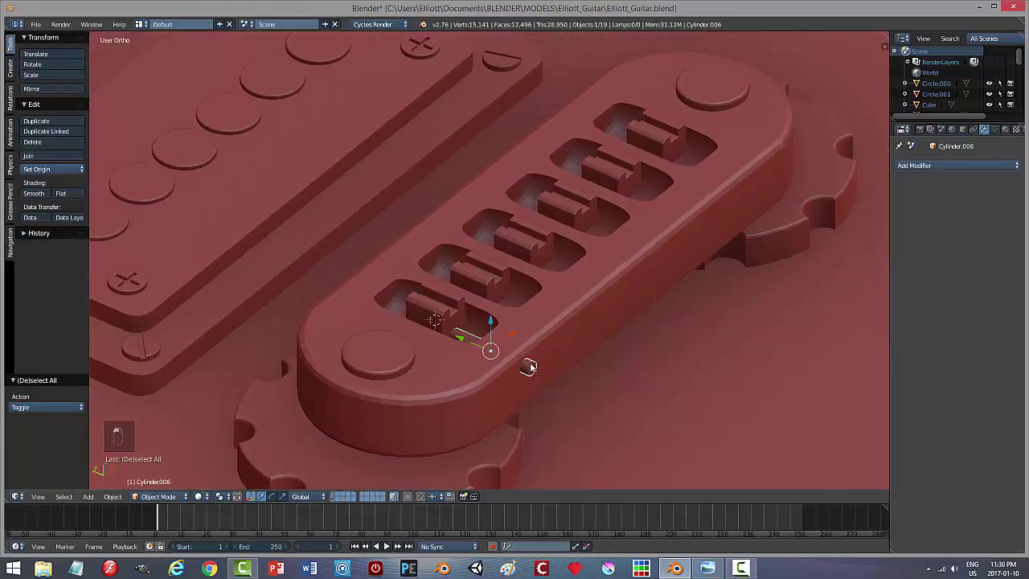
middle_click_drag(599, 384, 605, 385)
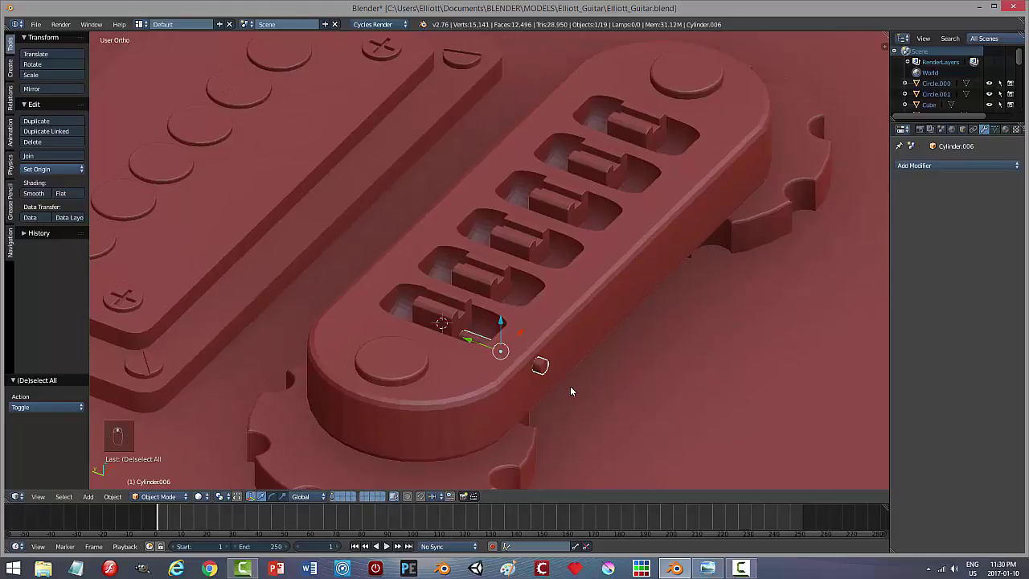
key("Tab")
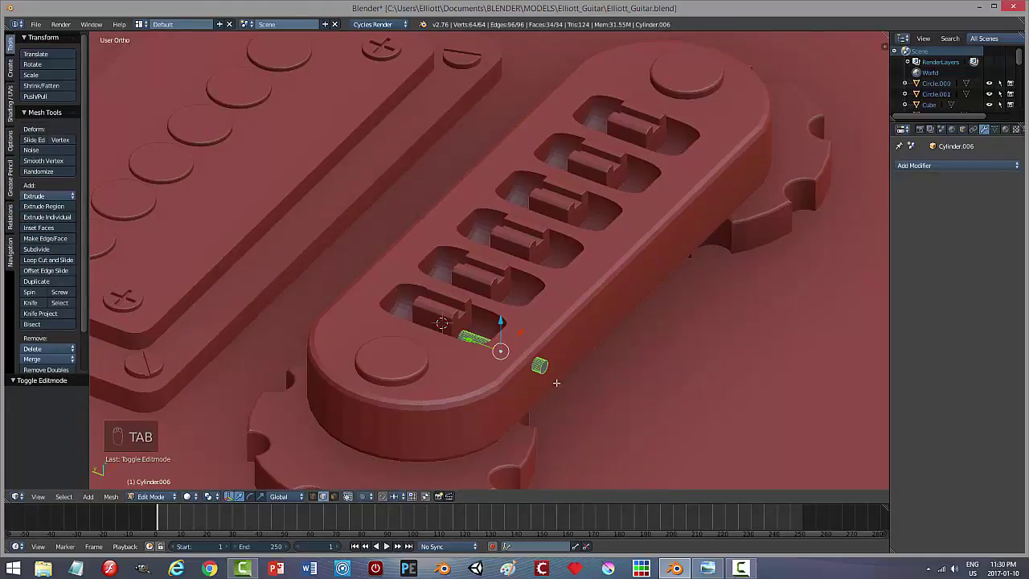
right_click(545, 367)
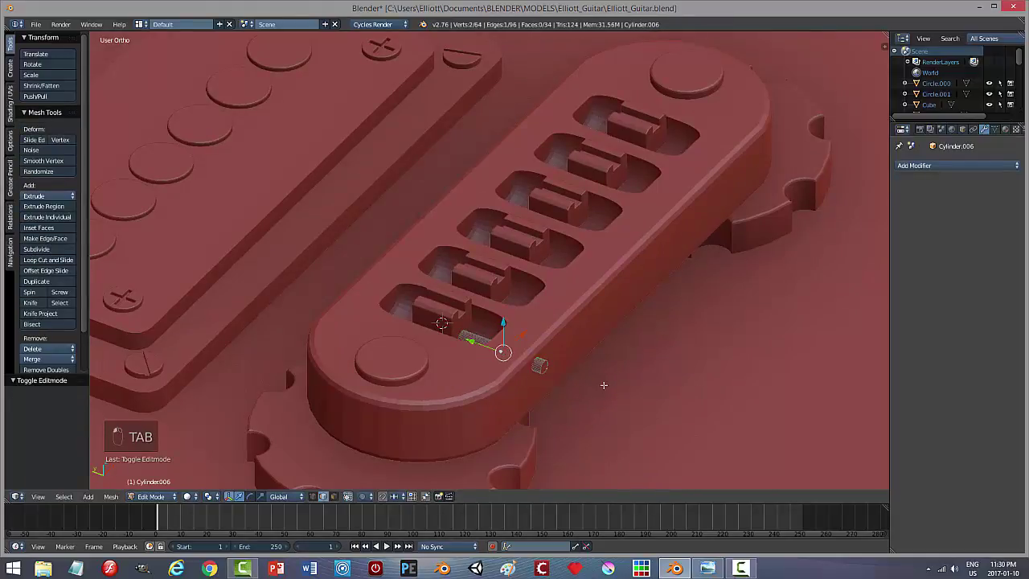
key("KP_Decimal")
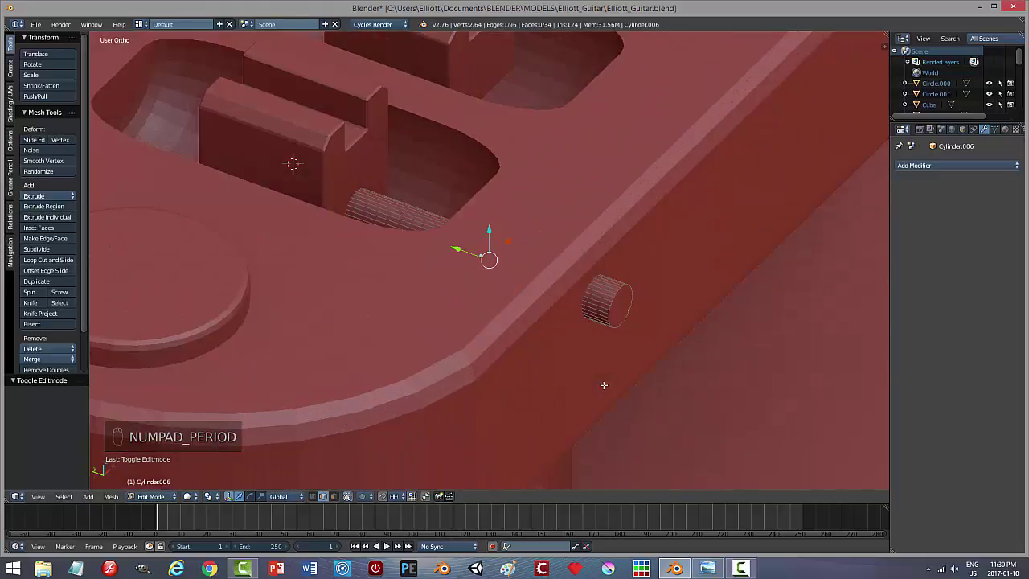
key("a")
key("a")
key("ctrl+Tab")
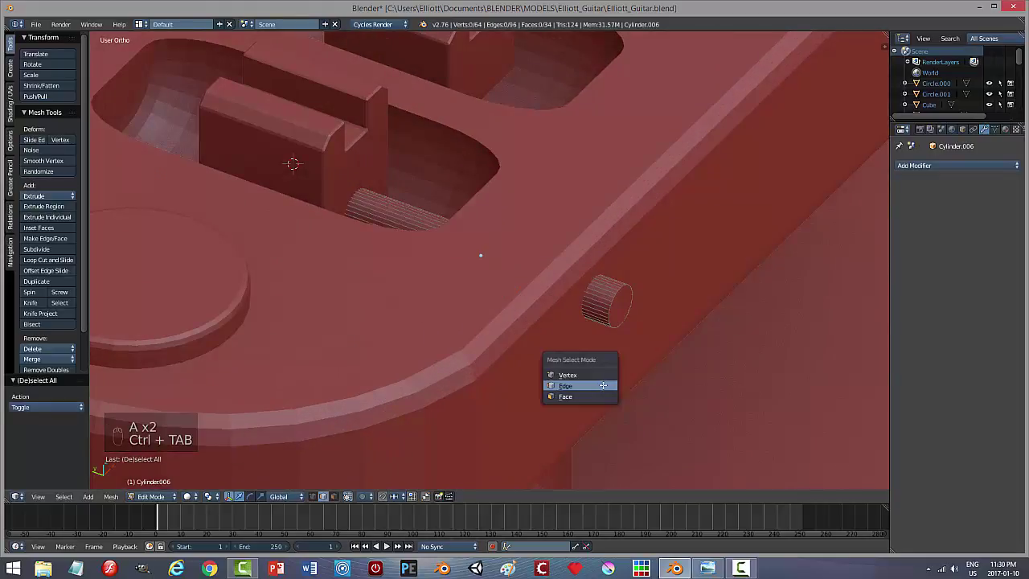
left_click(599, 394)
Step: Move the cylinder's end face outside the bridge by about -0.014 along Y to lengthen it
right_click(621, 316)
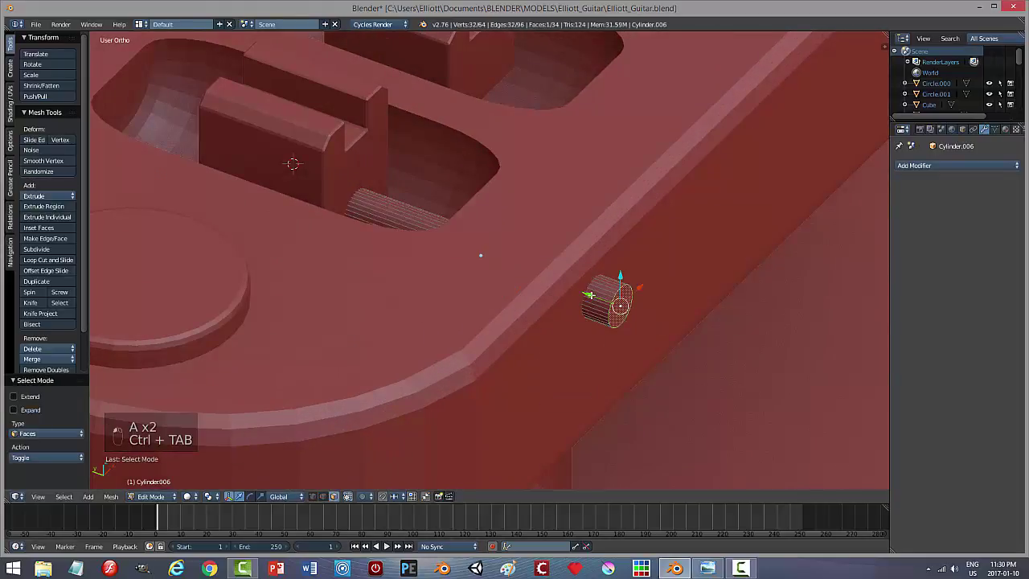
key("g")
key("y")
left_click(661, 323)
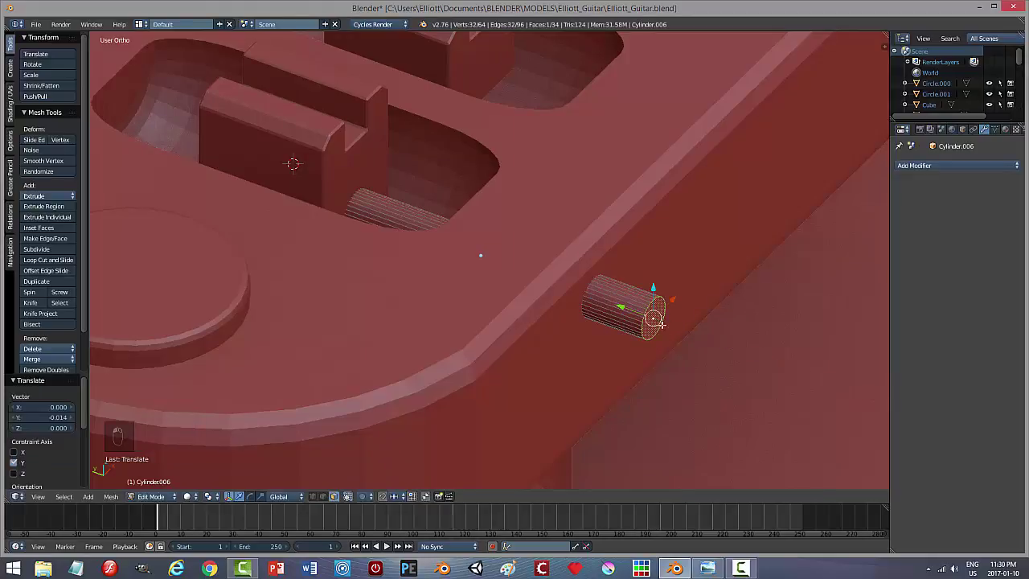
Step: Add one loop cut around the protruding part of the cylinder, between the bridge side and its end face
key("ctrl+r")
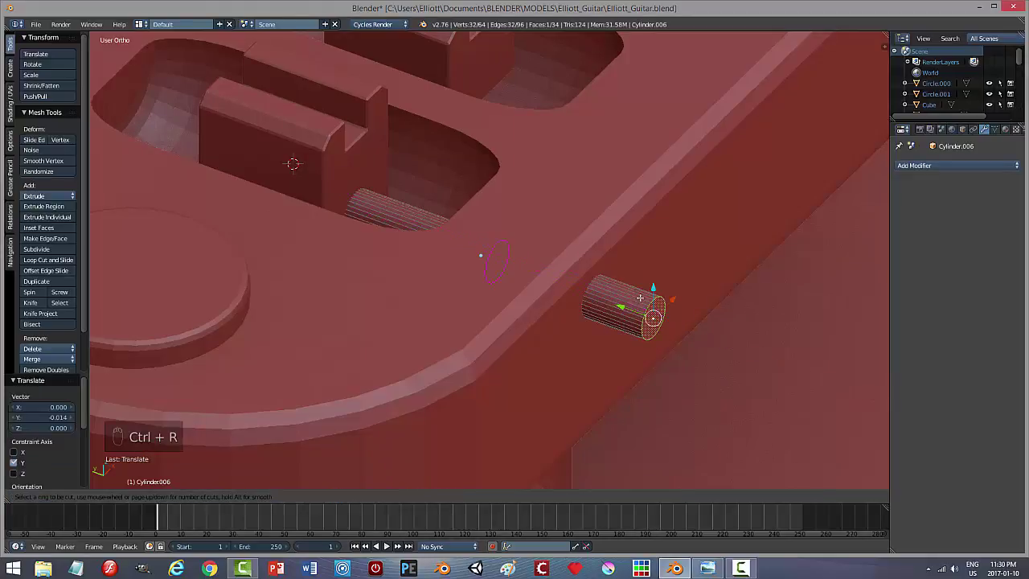
left_click(640, 298)
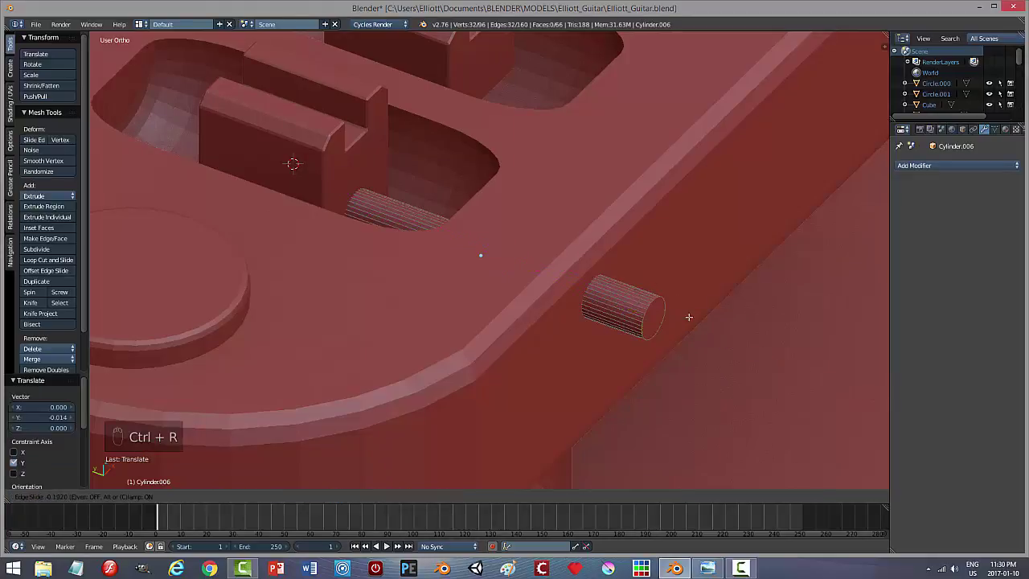
left_click(758, 368)
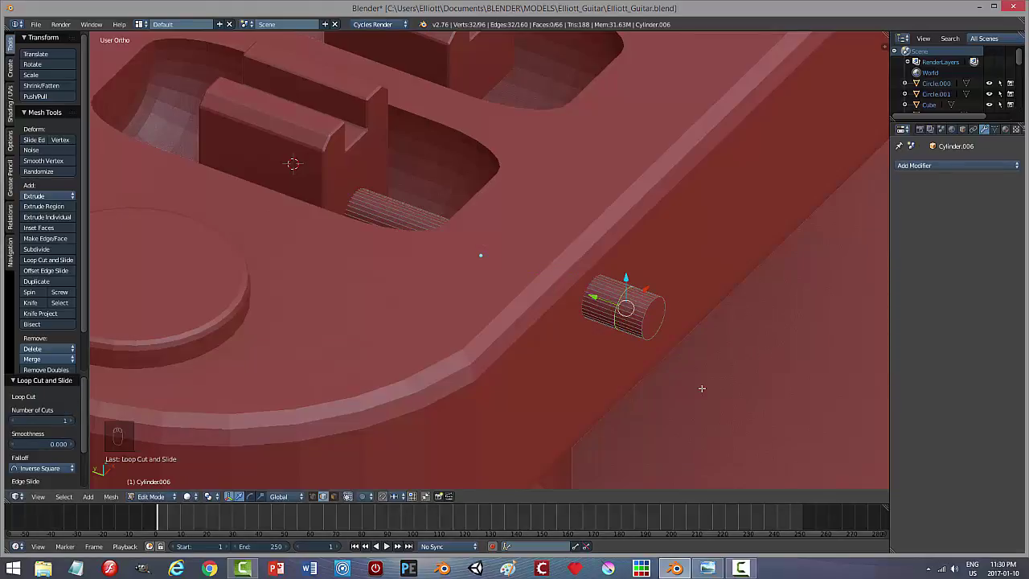
key("a")
Step: Extrude the ring of faces at the cylinder's outer end in place and scale it by about 1.814 on X and Z, forming a screw head
middle_click_drag(689, 391, 726, 381)
key("ctrl+Tab")
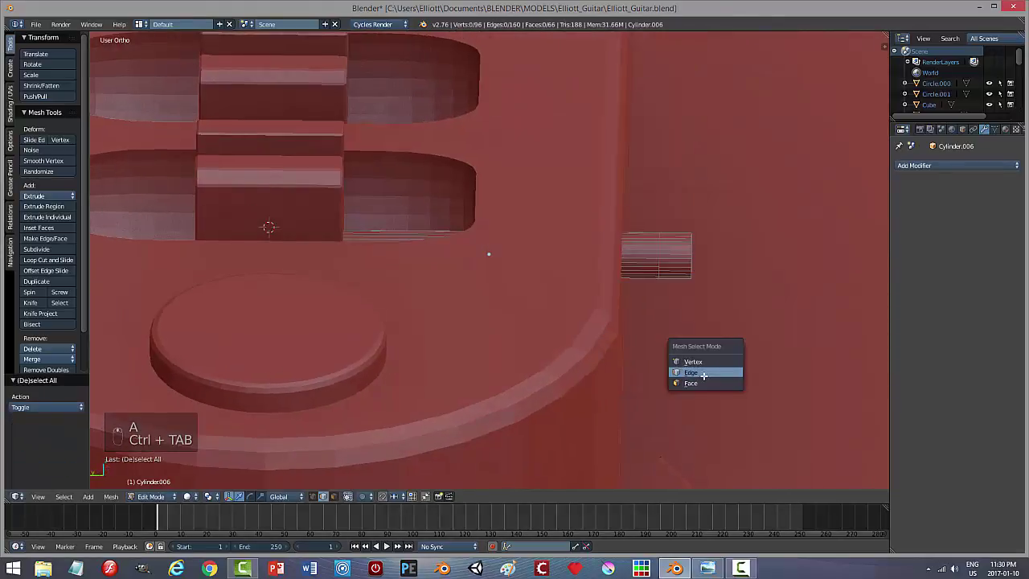
left_click(693, 383)
right_click(679, 254, "alt")
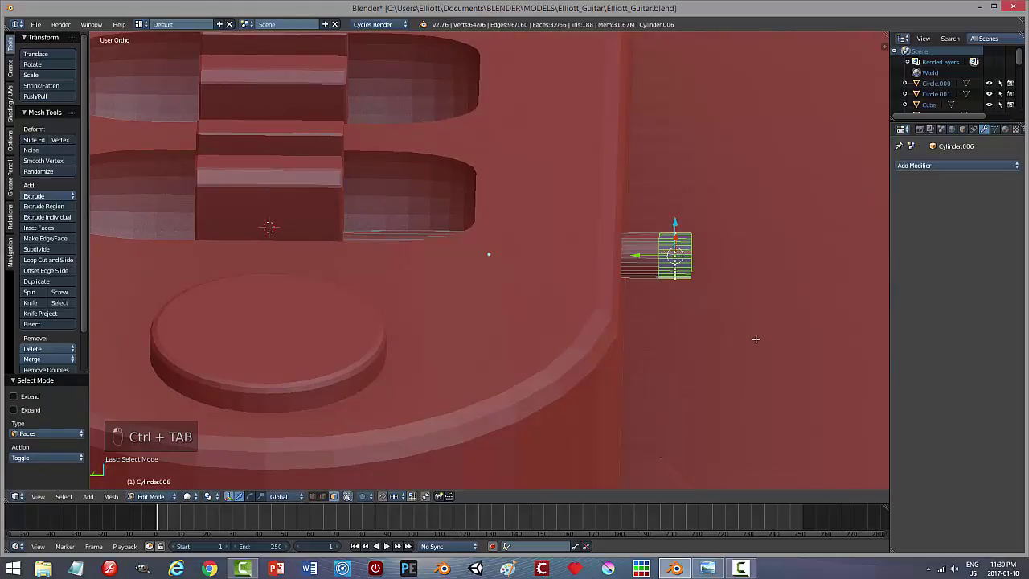
middle_click_drag(756, 339, 672, 324)
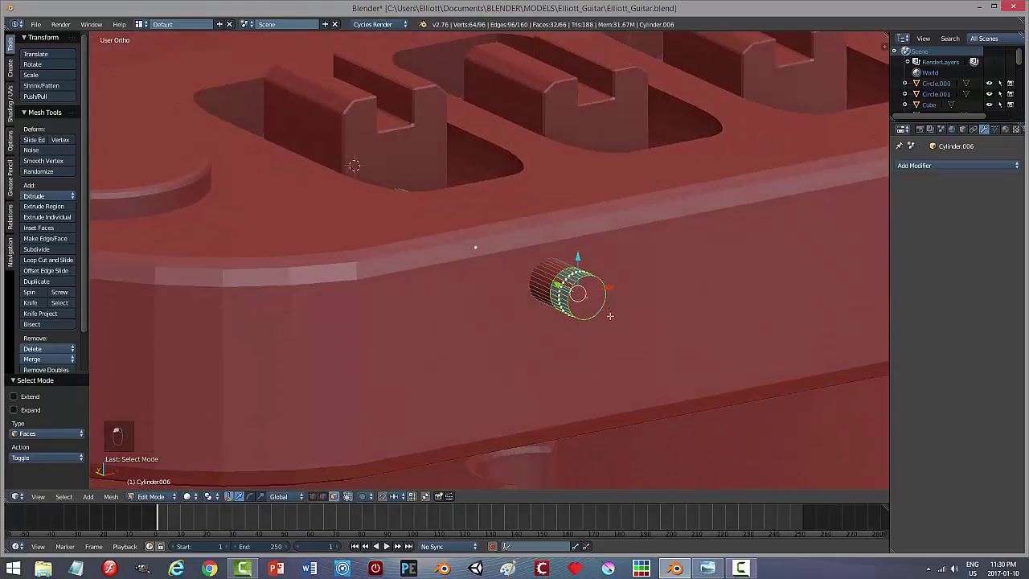
key("e")
right_click(641, 364)
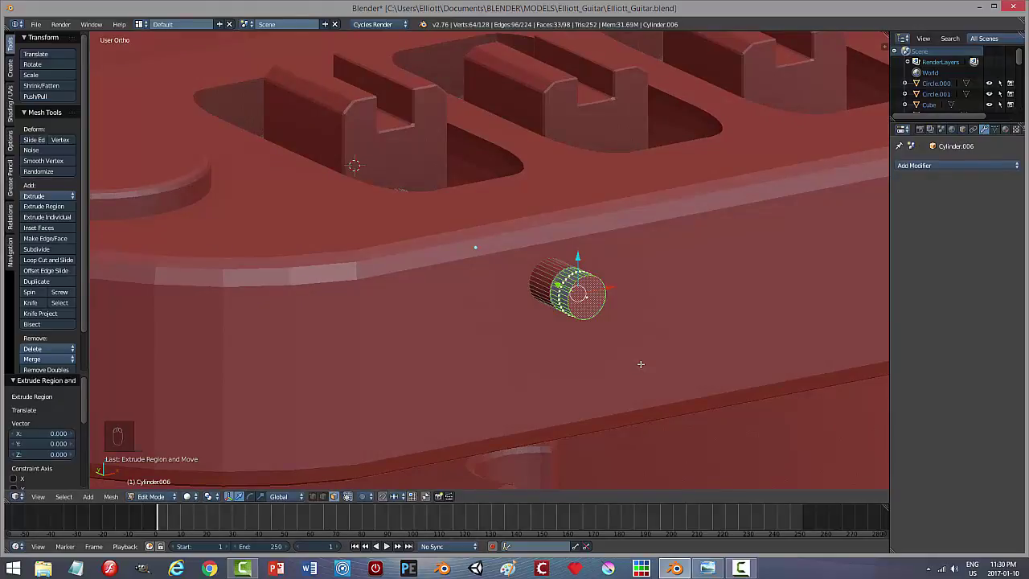
key("s")
key("shift+y")
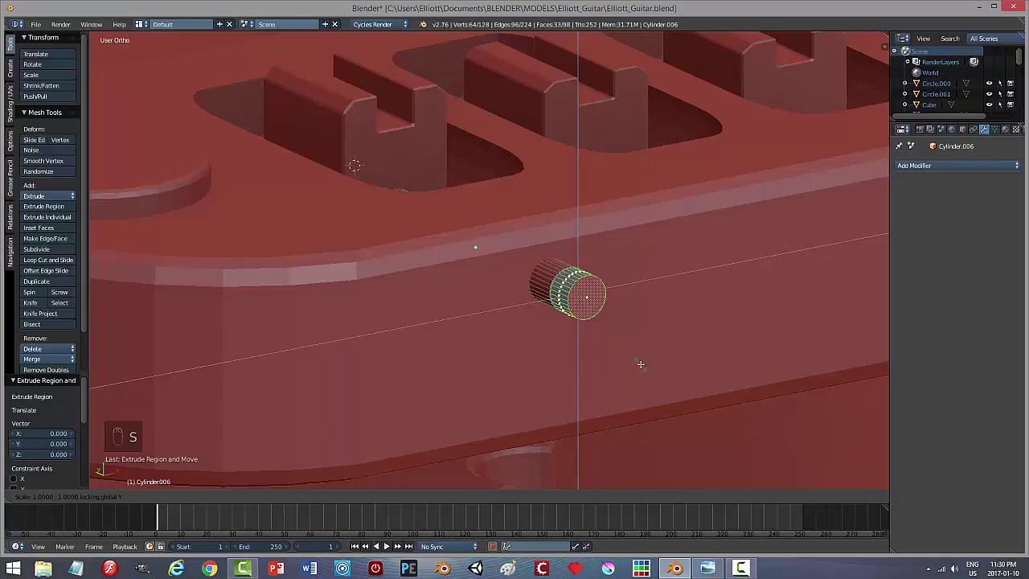
left_click(723, 386)
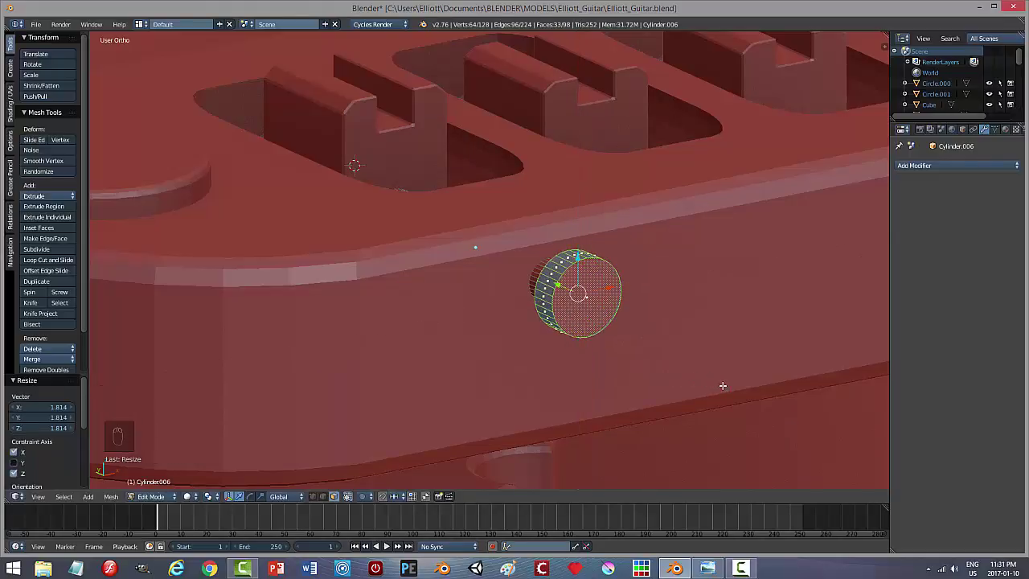
middle_click_drag(723, 386, 762, 389)
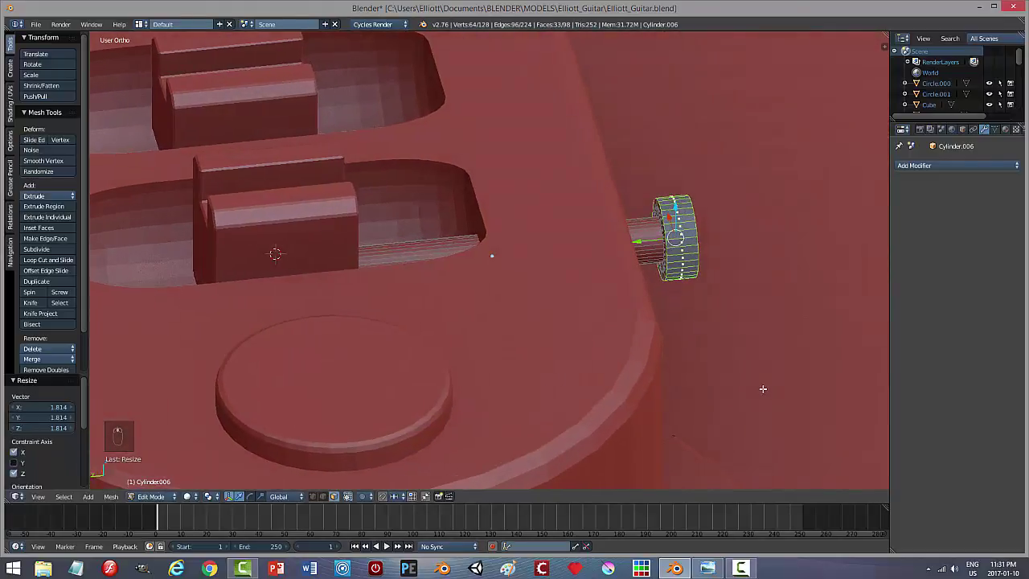
key("a")
key("Tab")
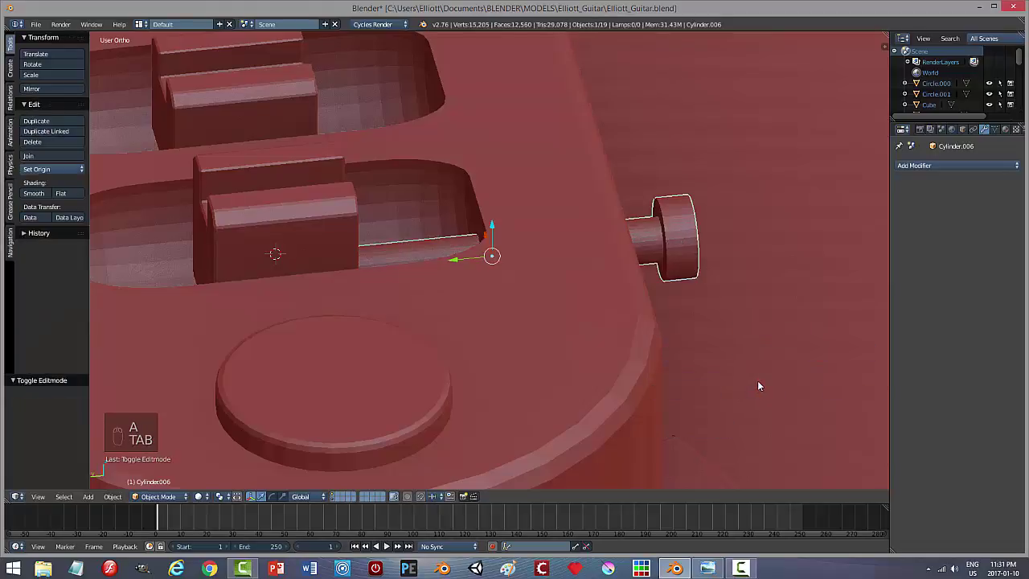
key("a")
key("a")
Step: Select the screw, open its mesh for editing and switch to edge selection
middle_click_drag(767, 375, 606, 381)
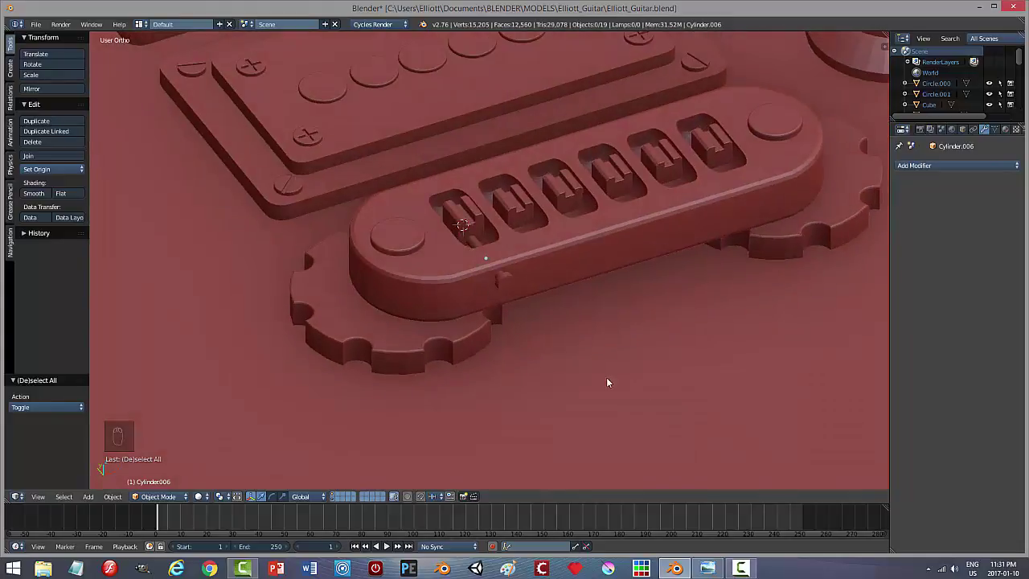
scroll(605, 381, "up", 3)
scroll(604, 381, "up", 2)
right_click(537, 322)
key("Tab")
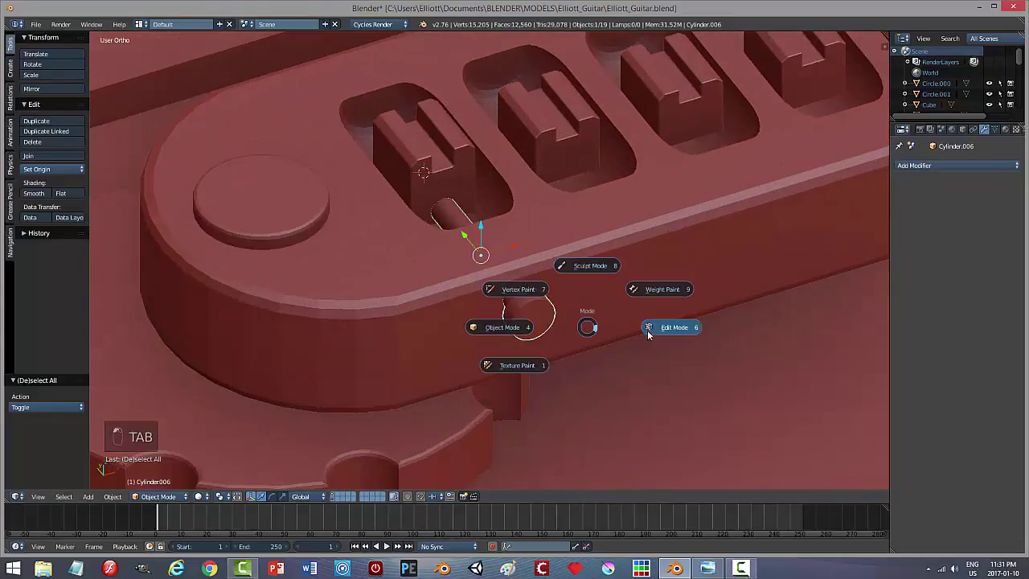
scroll(596, 361, "up", 2)
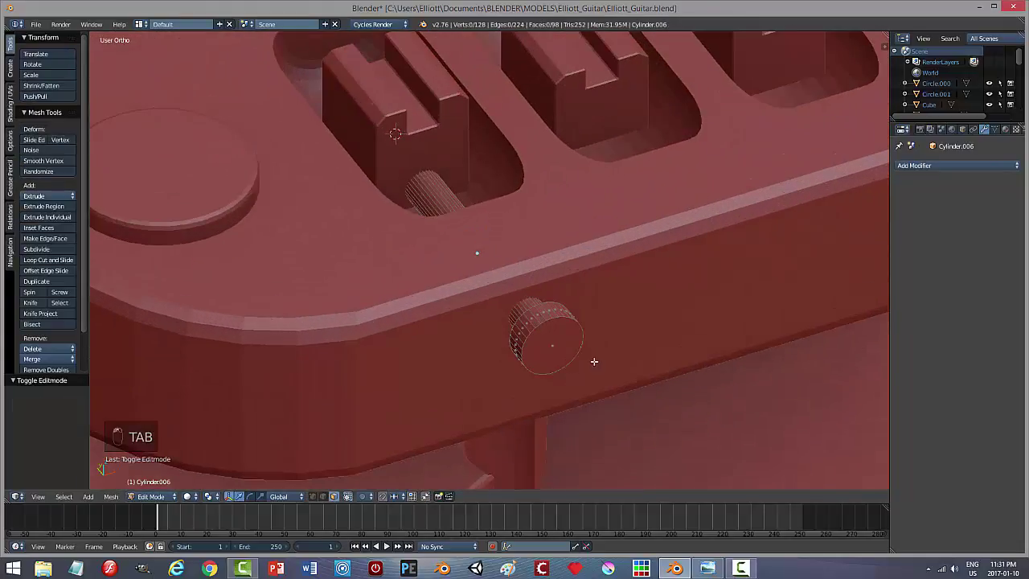
key("ctrl+Tab")
left_click(557, 314)
Step: Try to bevel the outer rim of the screw head by about 0.031 with two segments
right_click(557, 315, "alt")
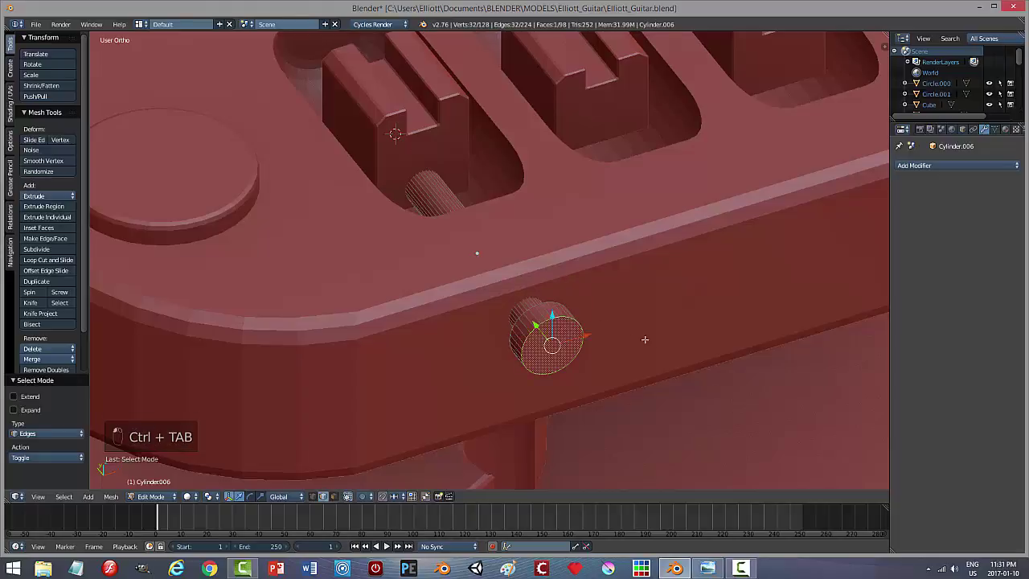
key("ctrl+b")
key("ctrl+b")
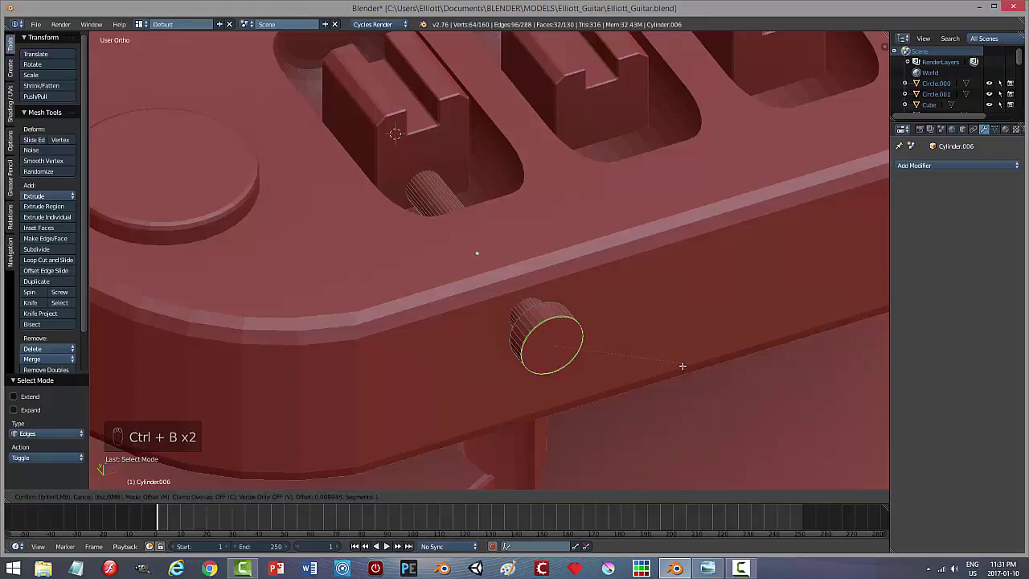
left_click(724, 391)
middle_click_drag(698, 406, 619, 359)
scroll(476, 347, "up", 4)
middle_click_drag(473, 345, 359, 345)
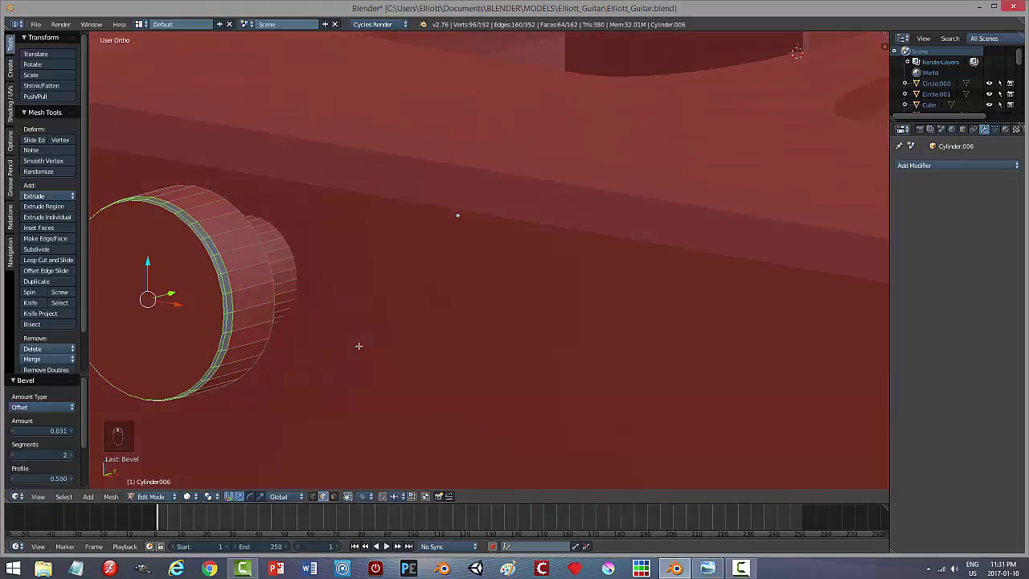
key("ctrl+z")
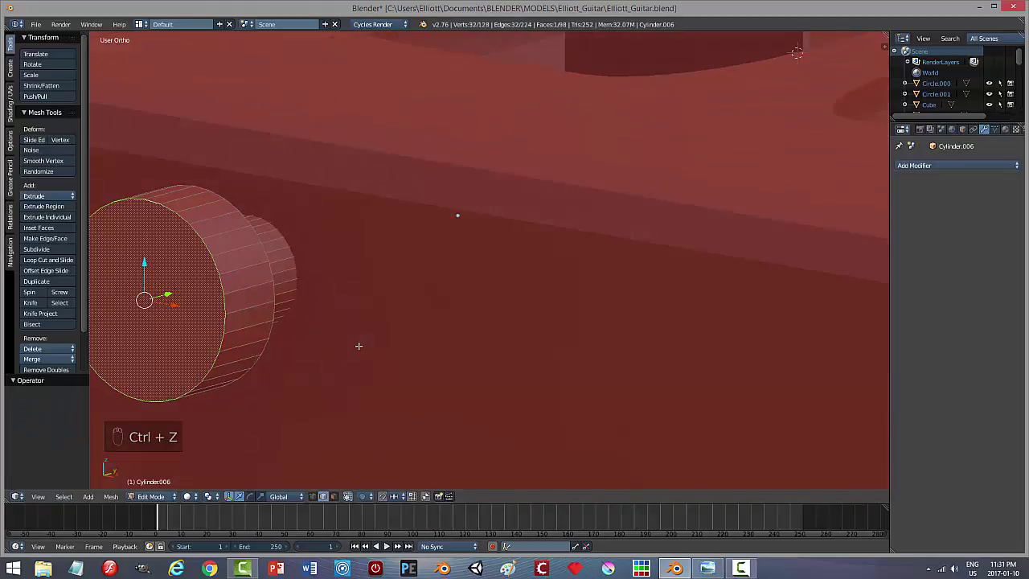
Step: Leave mesh editing and apply the screw's rotation and scale
key("a")
key("Tab")
left_click(286, 341)
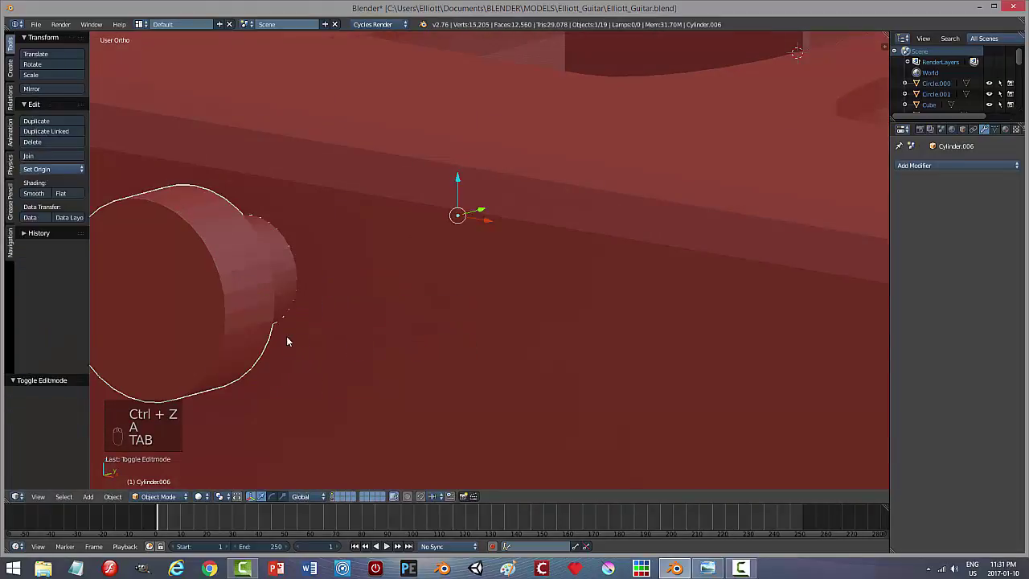
scroll(372, 345, "down", 4)
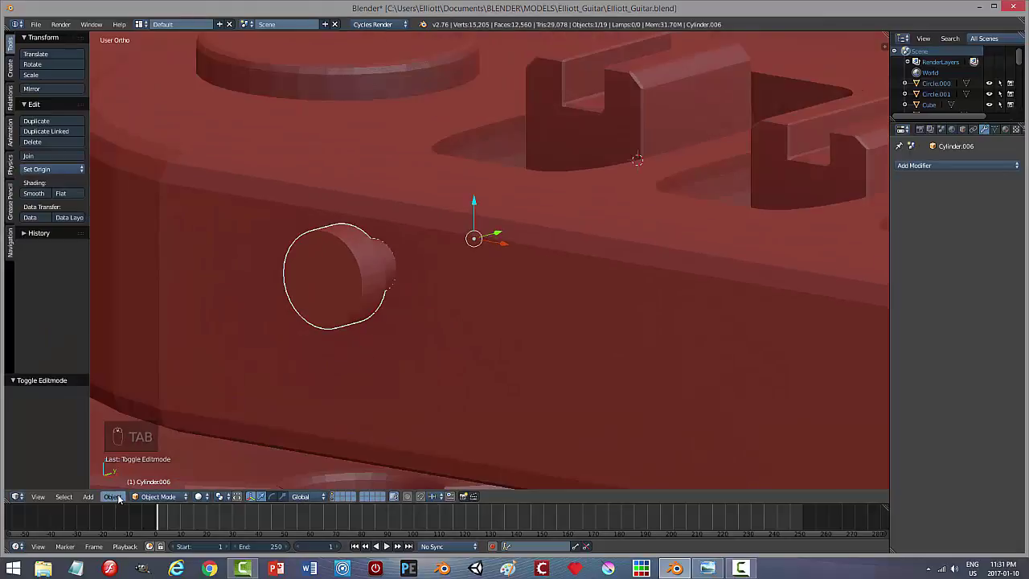
left_click(113, 497)
mouse_move(139, 415)
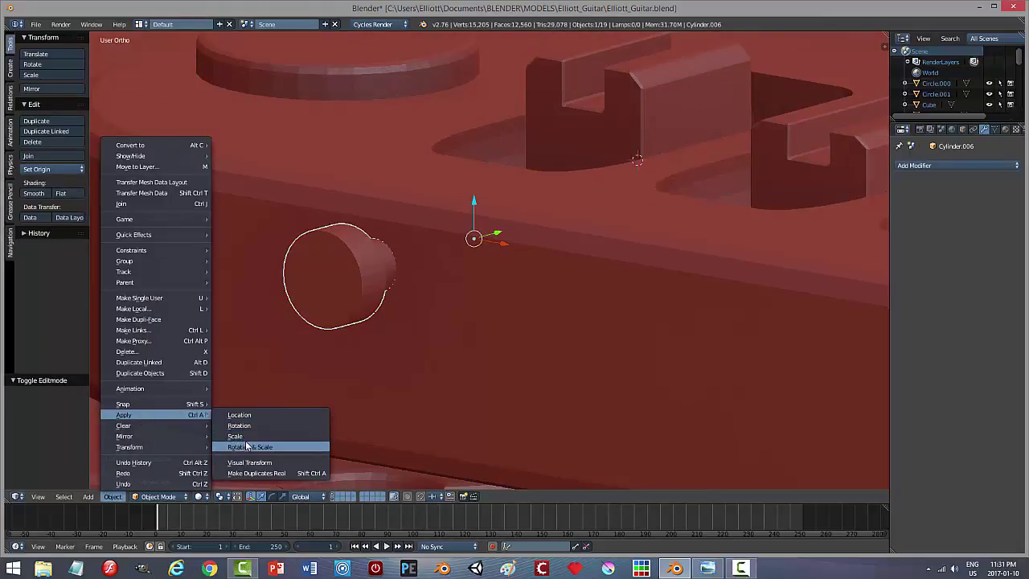
left_click(247, 447)
Step: Bevel the outer rim of the screw head by about 0.0014, then return to object editing
key("Tab")
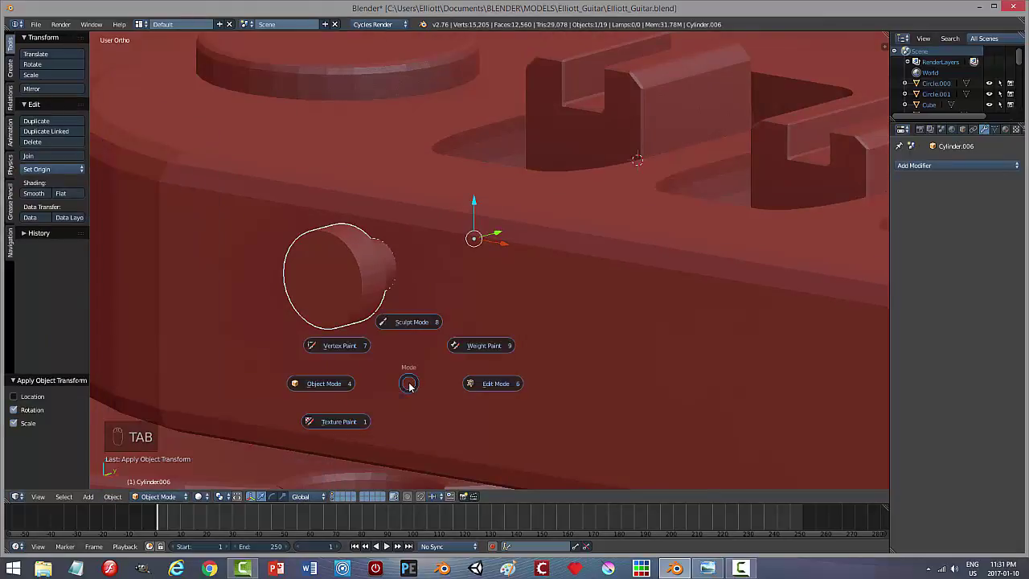
left_click(485, 388)
right_click(367, 289)
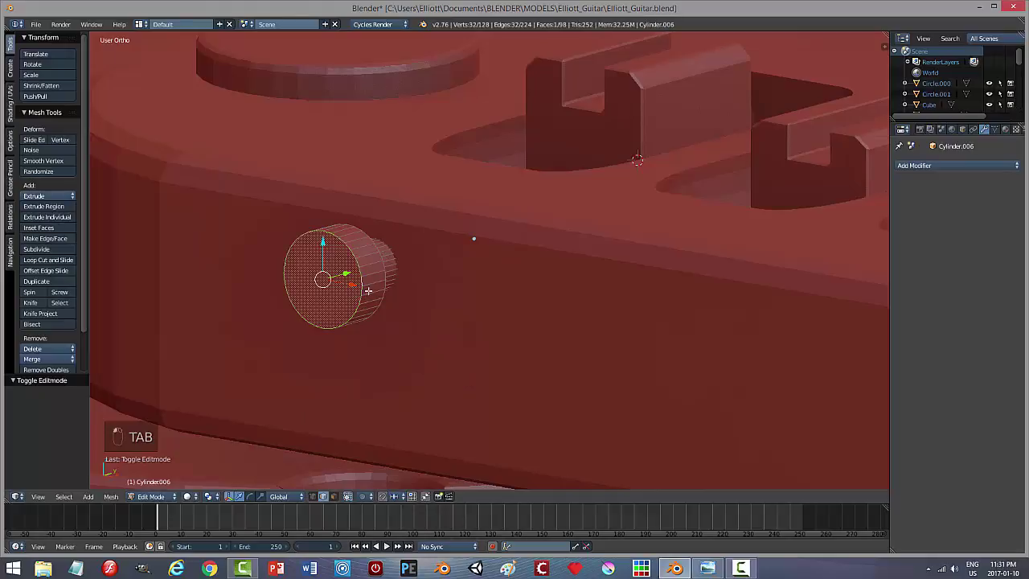
key("ctrl+b")
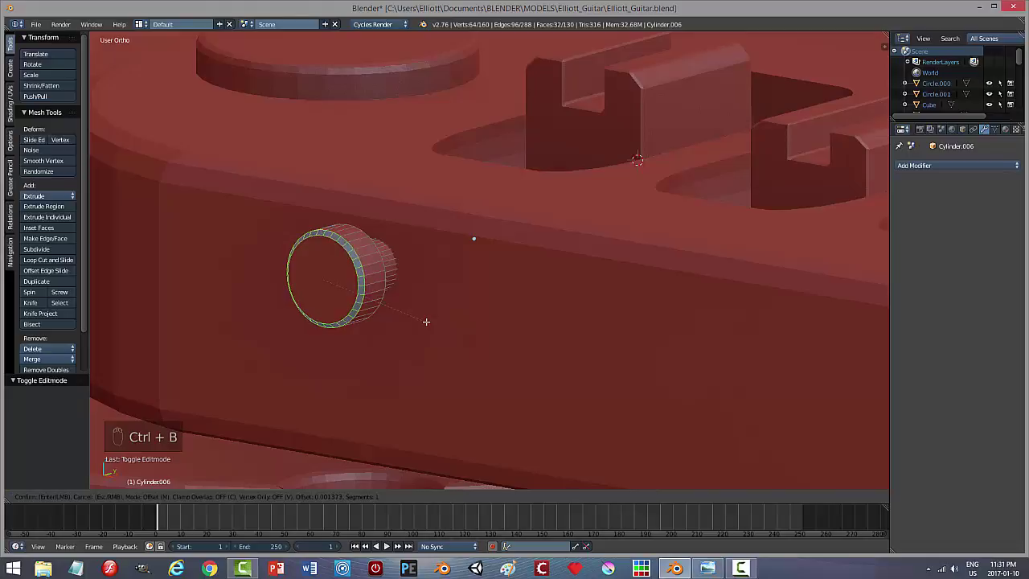
left_click(426, 322)
key("a")
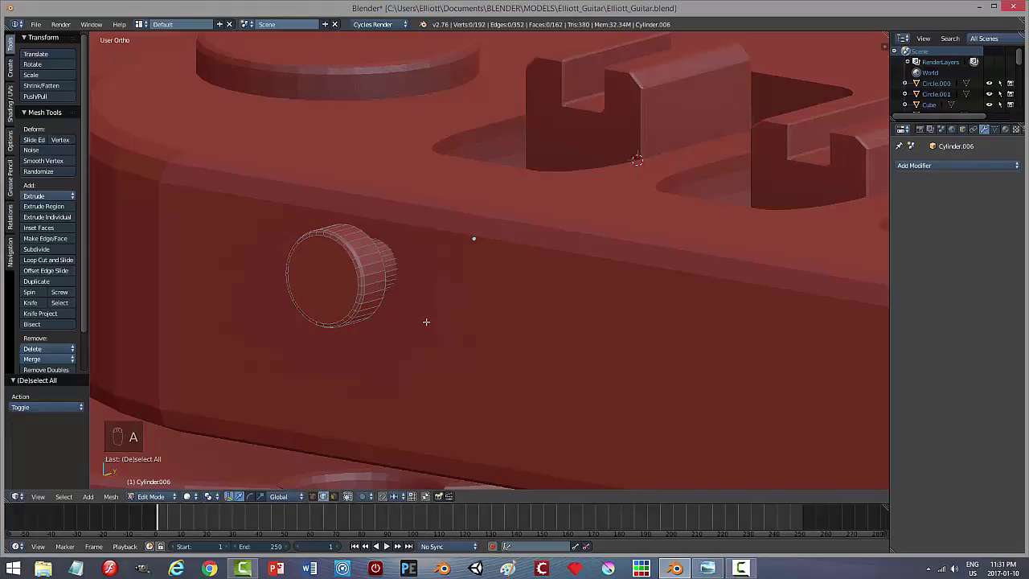
key("Tab")
left_click(385, 323)
middle_click_drag(392, 326, 426, 288)
key("a")
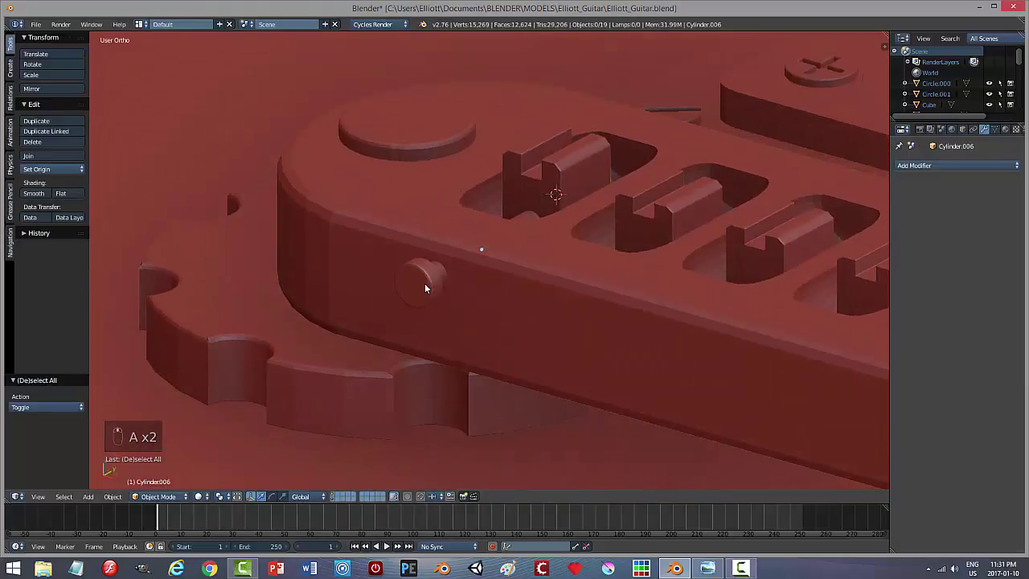
Step: Shade the screw smooth and add an Edge Split modifier to it
left_click(36, 195)
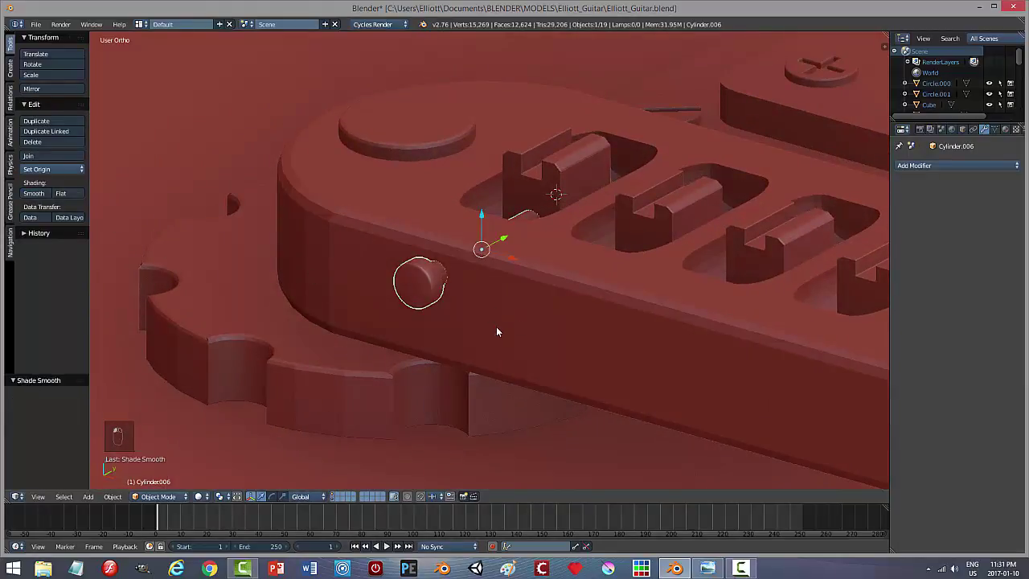
middle_click_drag(486, 331, 437, 335)
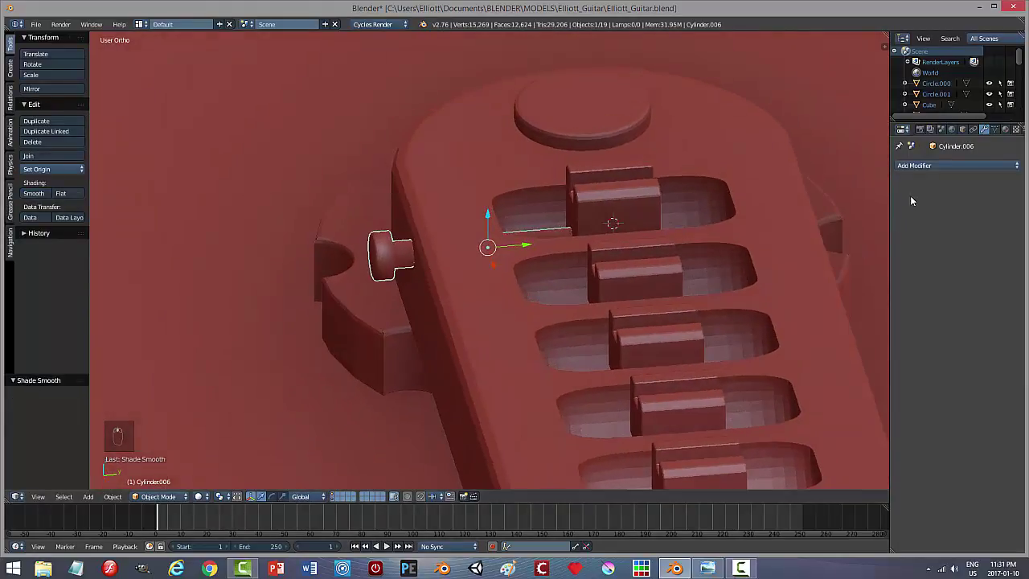
left_click(953, 166)
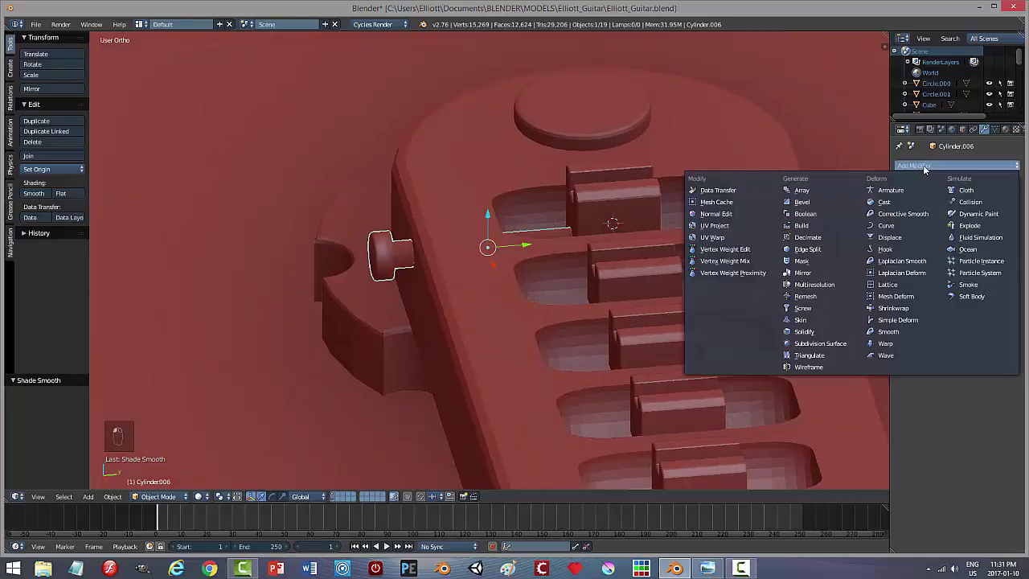
left_click(808, 257)
middle_click_drag(432, 358, 374, 397)
key("a")
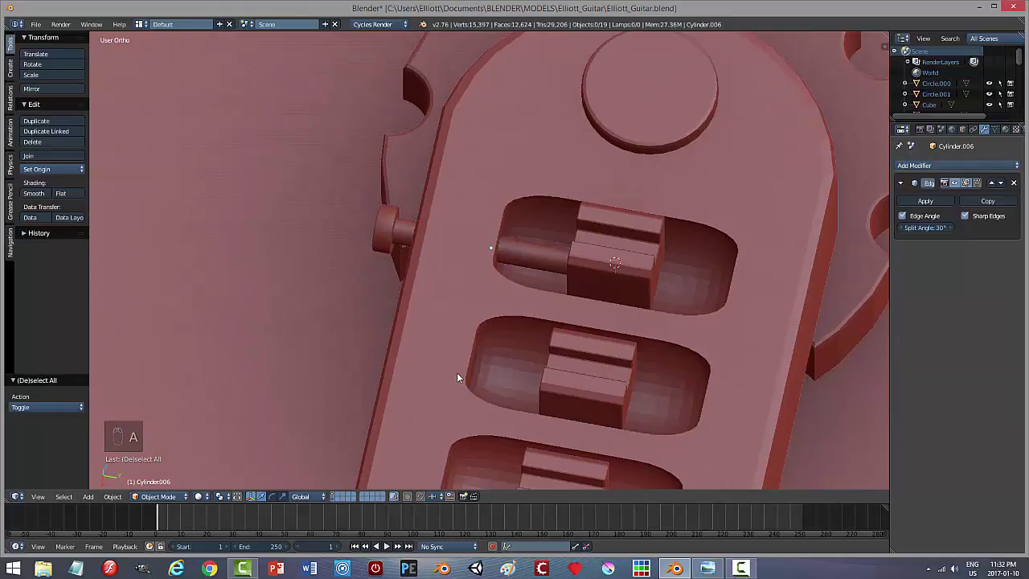
Step: Move the screw about 0.005 along Y further into the bridge and deselect it
middle_click_drag(457, 372, 462, 358)
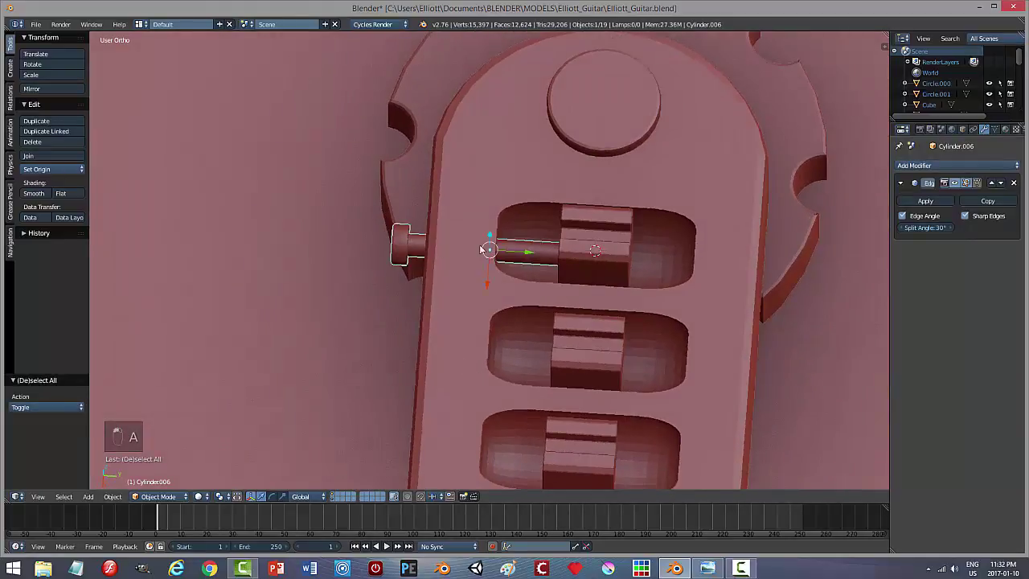
left_click_drag(526, 254, 536, 255)
scroll(494, 315, "down", 4)
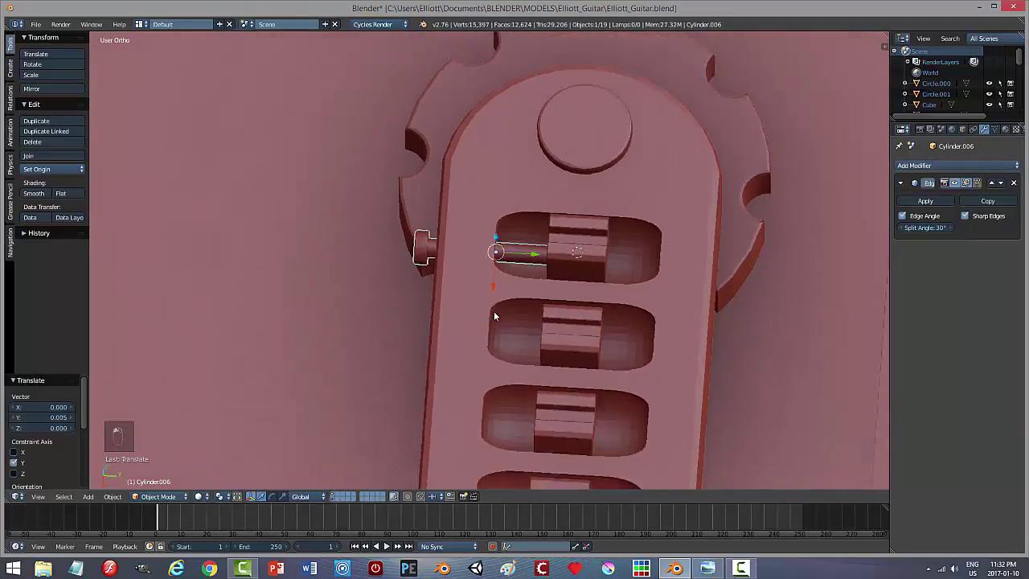
key("a")
middle_click_drag(441, 323, 670, 270)
scroll(522, 343, "down", 3)
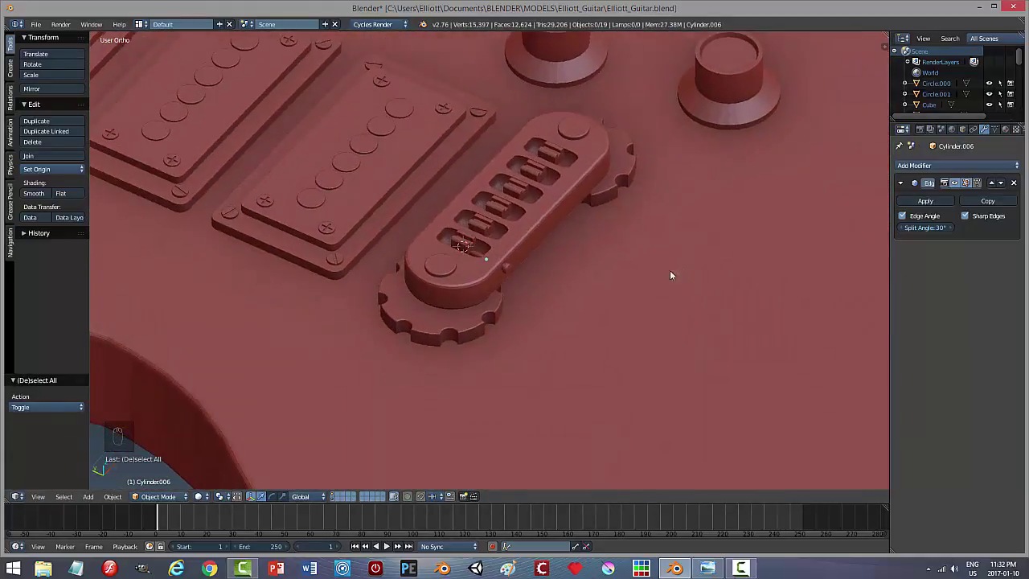
right_click(507, 266)
left_click_drag(455, 246, 457, 249)
key("a")
Step: Delete the five duplicate saddles from the bridge's other slots, keeping only the first saddle with the screw
middle_click_drag(692, 308, 578, 291)
left_click(530, 234)
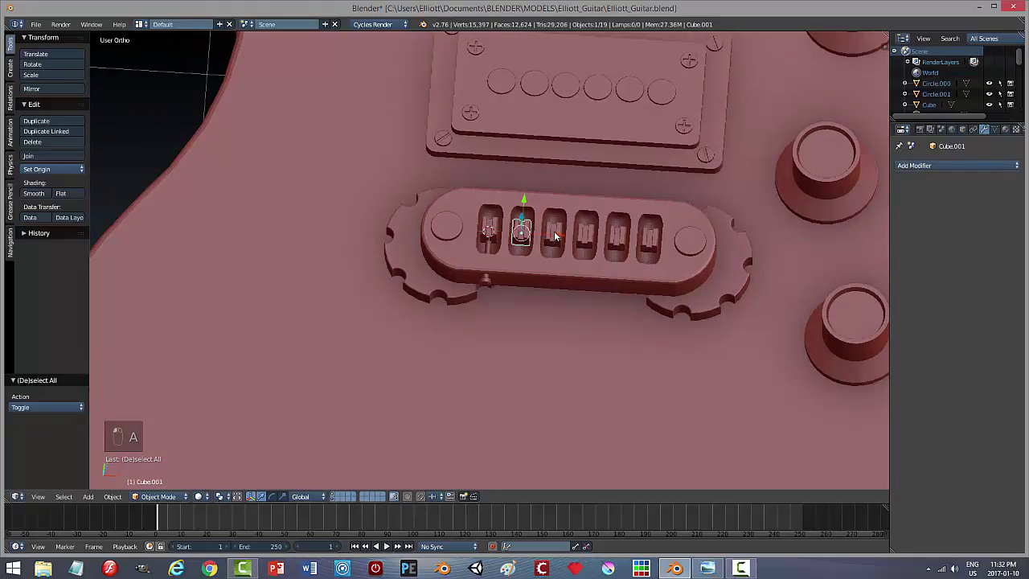
left_click(553, 234, "shift")
left_click(561, 233, "shift")
left_click(590, 234, "shift")
left_click(621, 237, "shift")
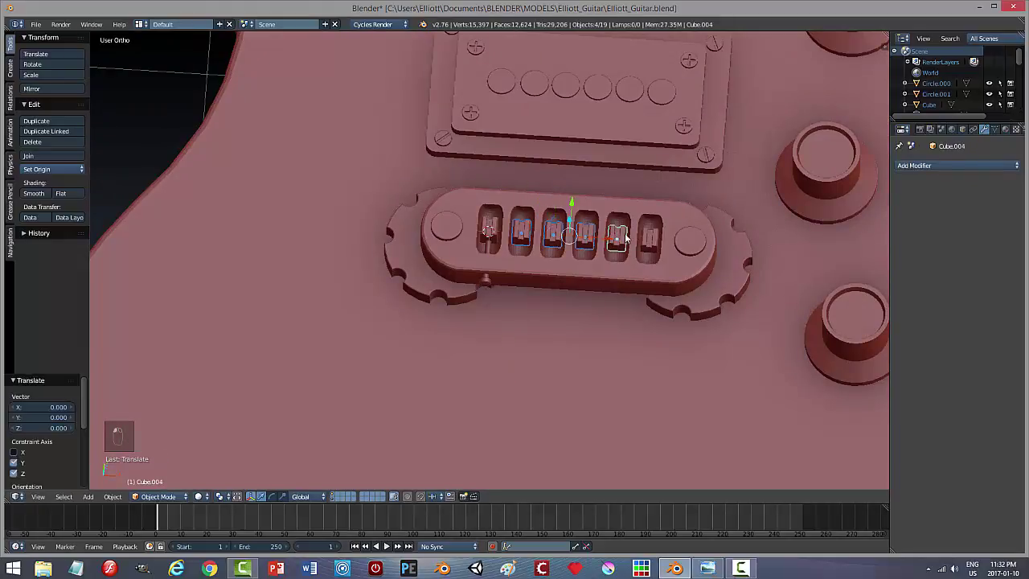
left_click(653, 240, "shift")
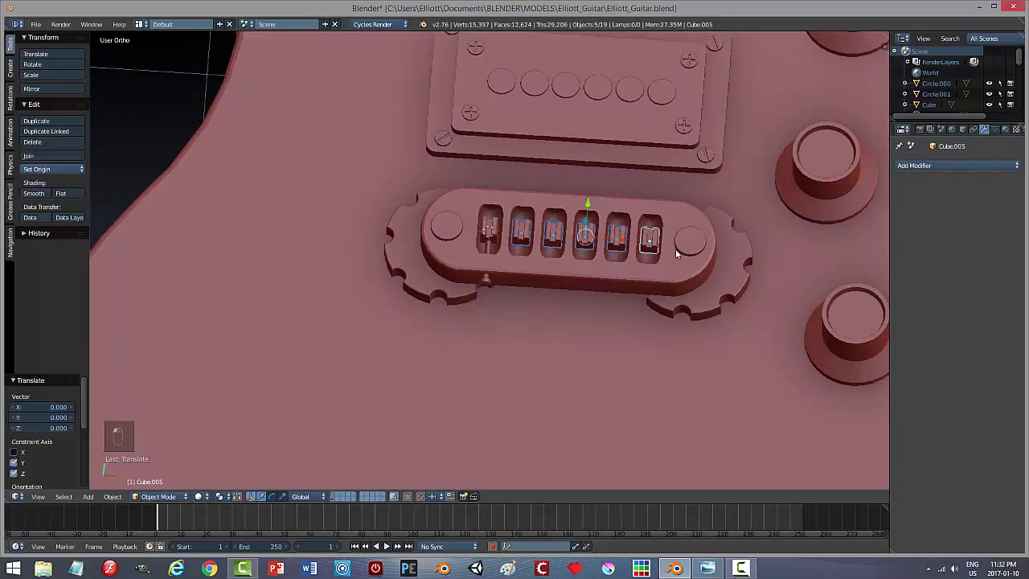
key("x")
left_click(674, 250)
Step: Move the screw alone about 0.024 along negative Y, outward from the bridge
middle_click_drag(537, 323, 557, 342)
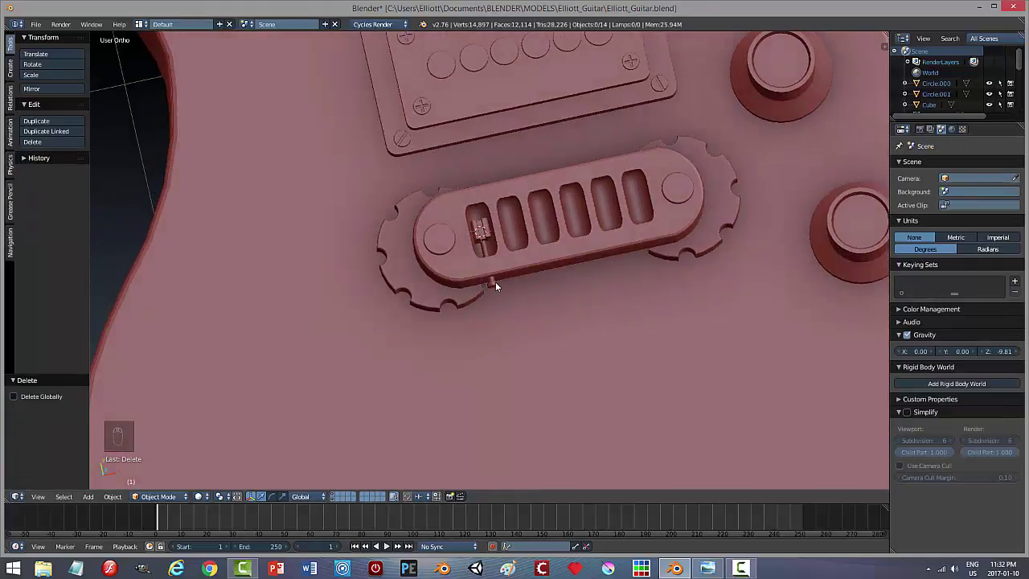
right_click(493, 283)
right_click(488, 227, "shift")
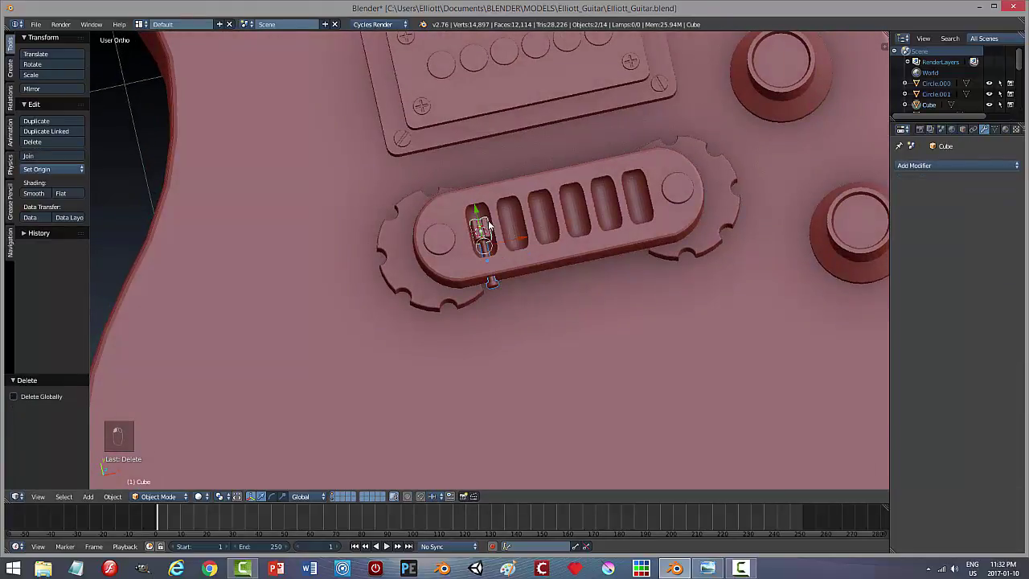
middle_click_drag(563, 324, 649, 325)
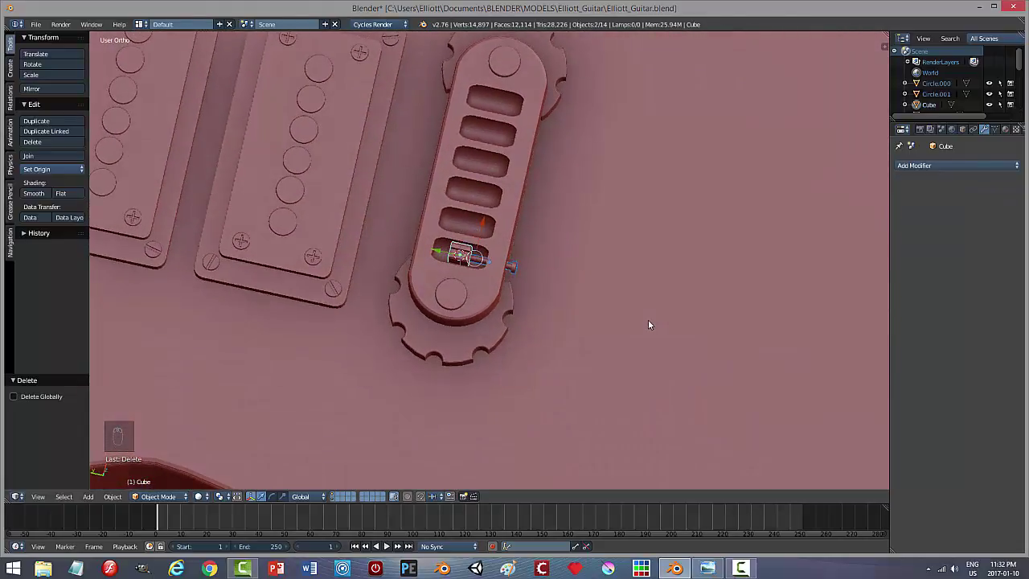
right_click(512, 264)
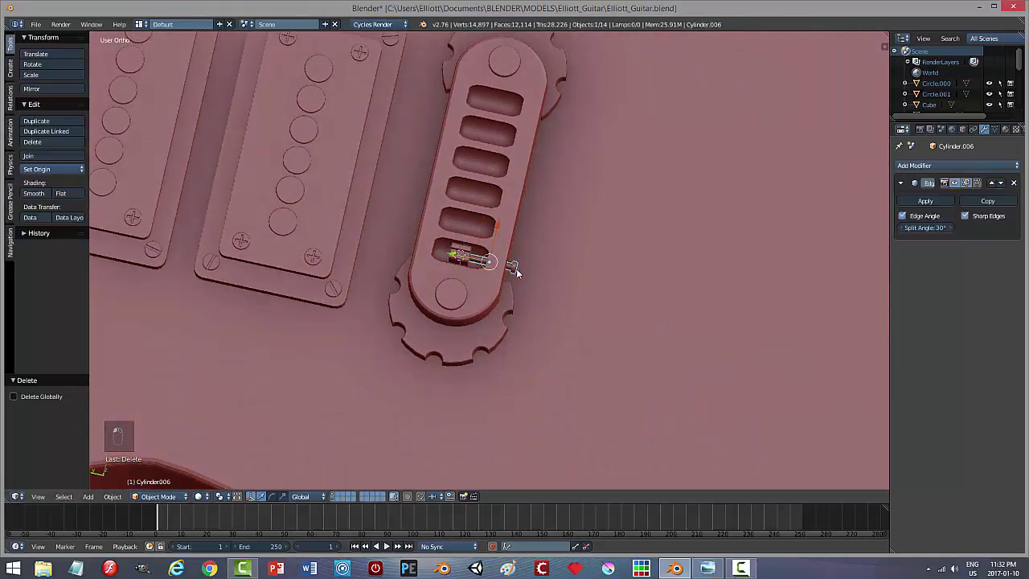
left_click(464, 262)
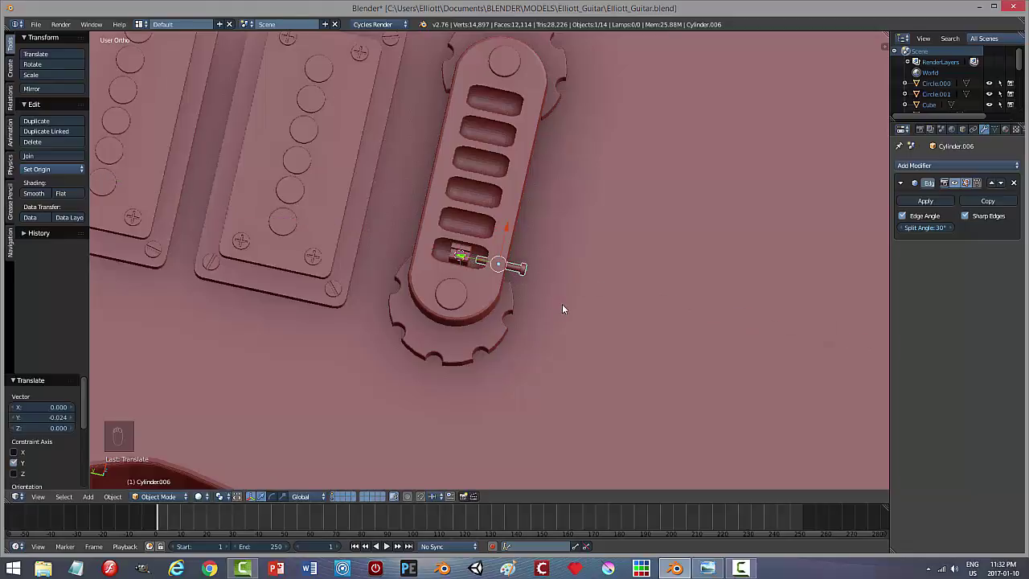
Step: In the screw's mesh, select only the shaft's inner end face and extend it about 0.014 along Y
middle_click_drag(563, 309, 553, 299)
scroll(510, 302, "up", 6)
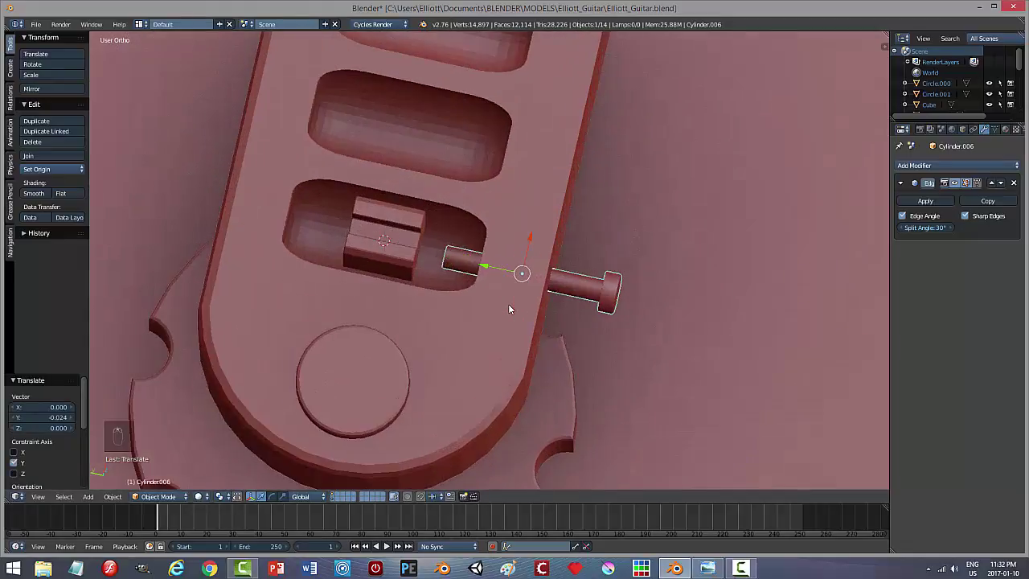
mouse_move(481, 299)
middle_mouse_down()
mouse_move(534, 278)
mouse_move(485, 306)
middle_mouse_up()
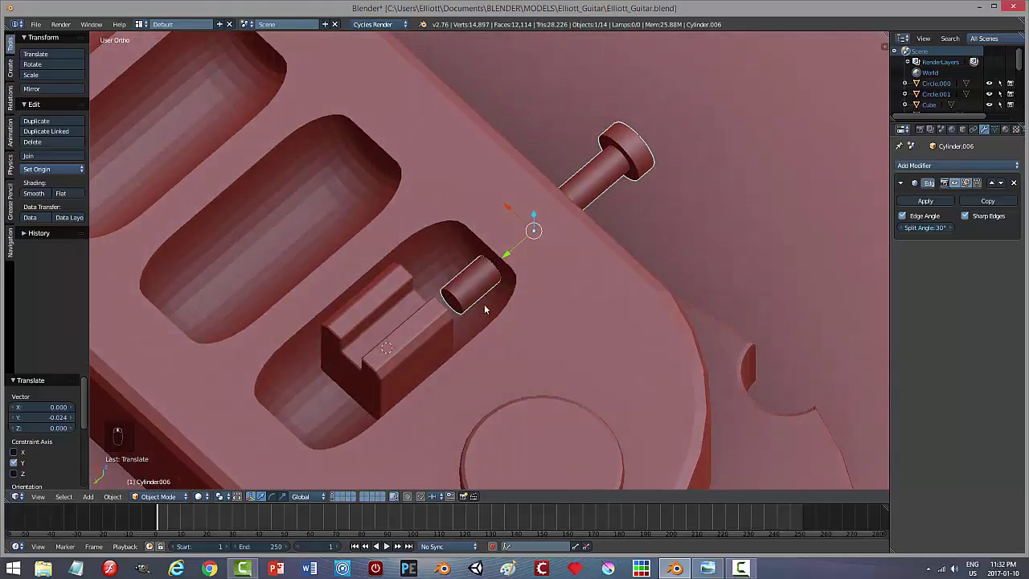
key("Tab")
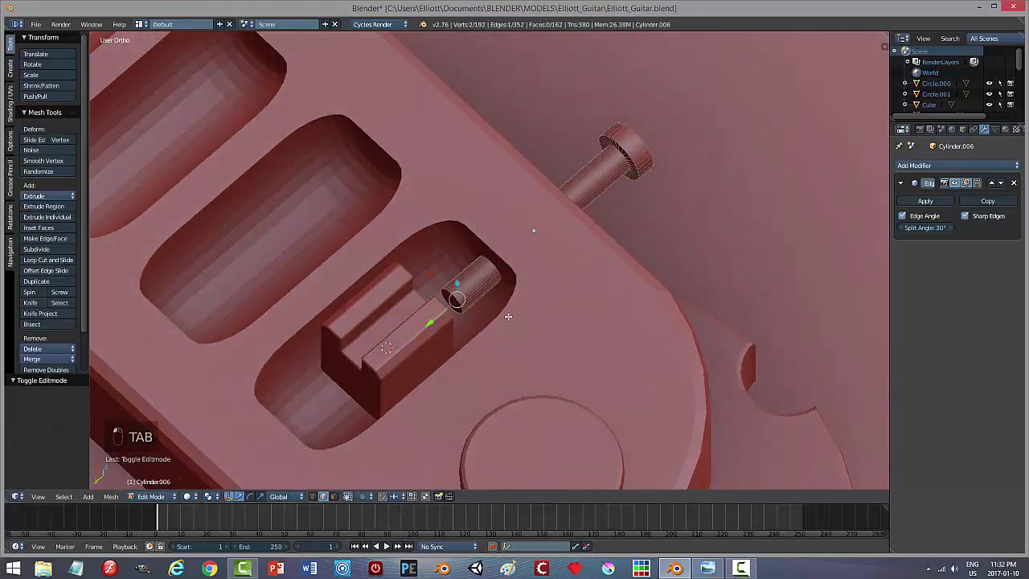
key("a")
key("a")
key("ctrl+Tab")
left_click(465, 325)
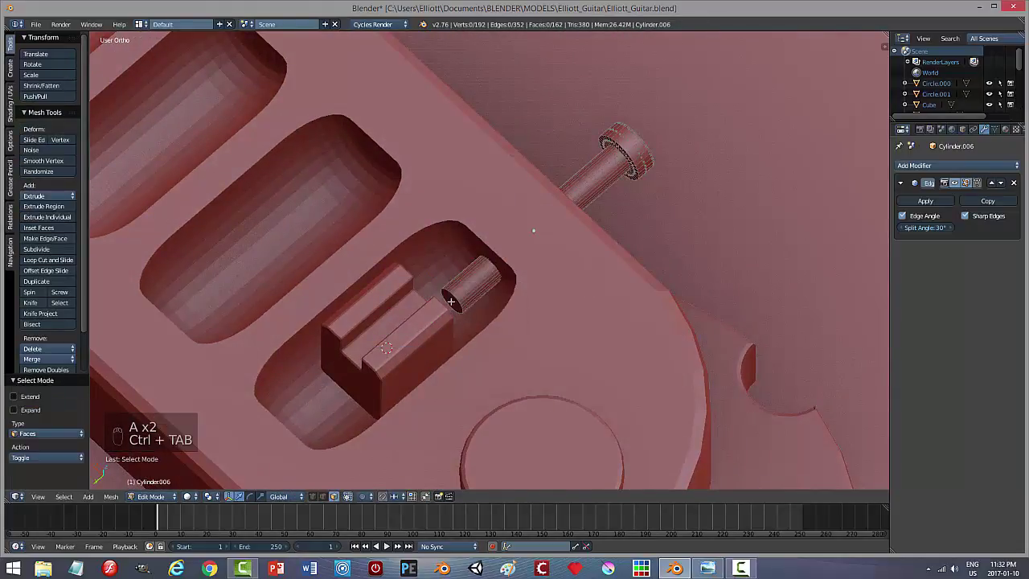
right_click(451, 301)
left_click_drag(423, 323, 403, 339)
Step: Extend the shaft's end face further along Y into the first saddle, then return to object editing
middle_click_drag(567, 348, 480, 331)
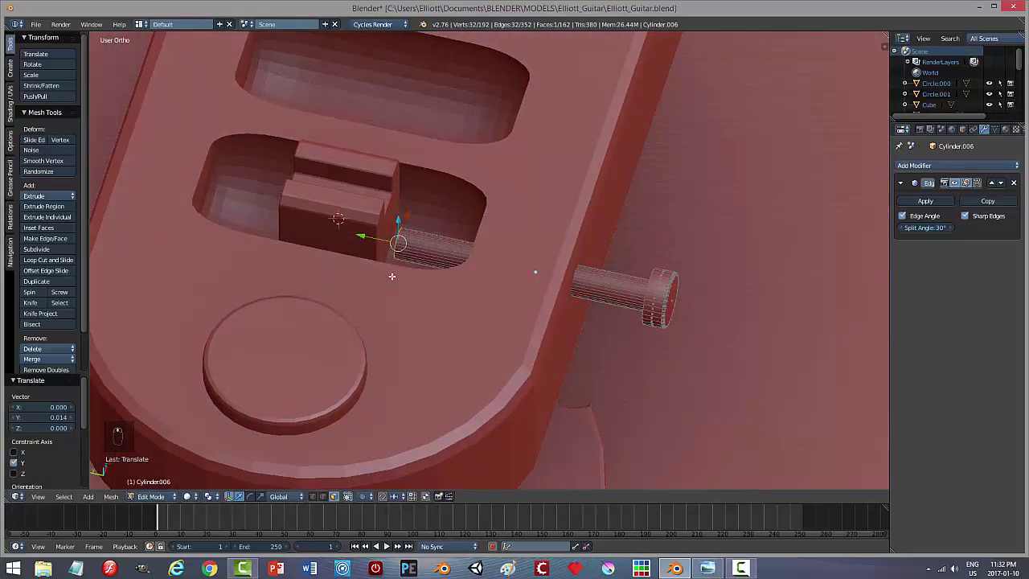
left_click_drag(367, 237, 334, 222)
middle_click_drag(411, 269, 386, 289)
key("a")
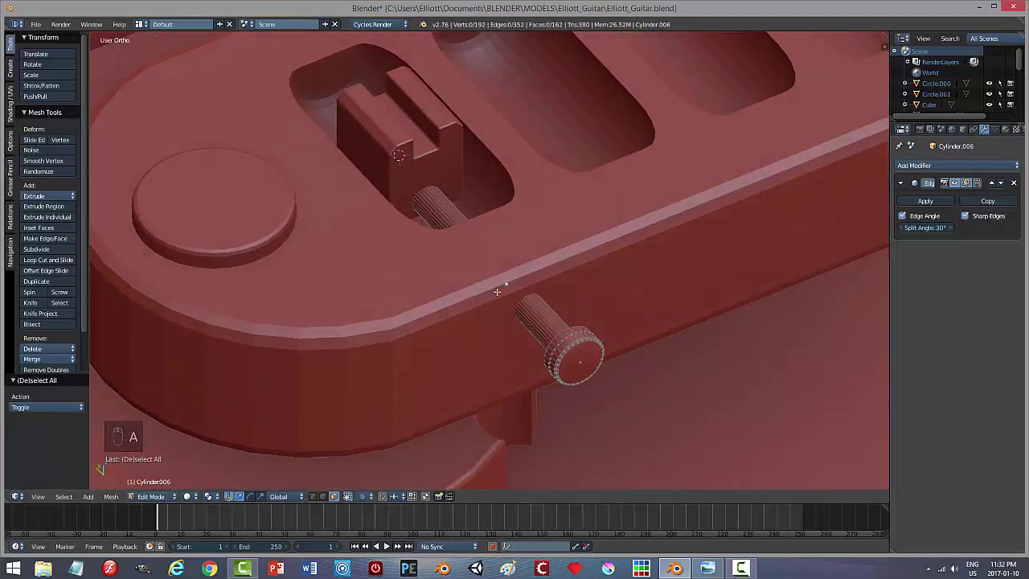
key("Tab")
left_click(482, 293)
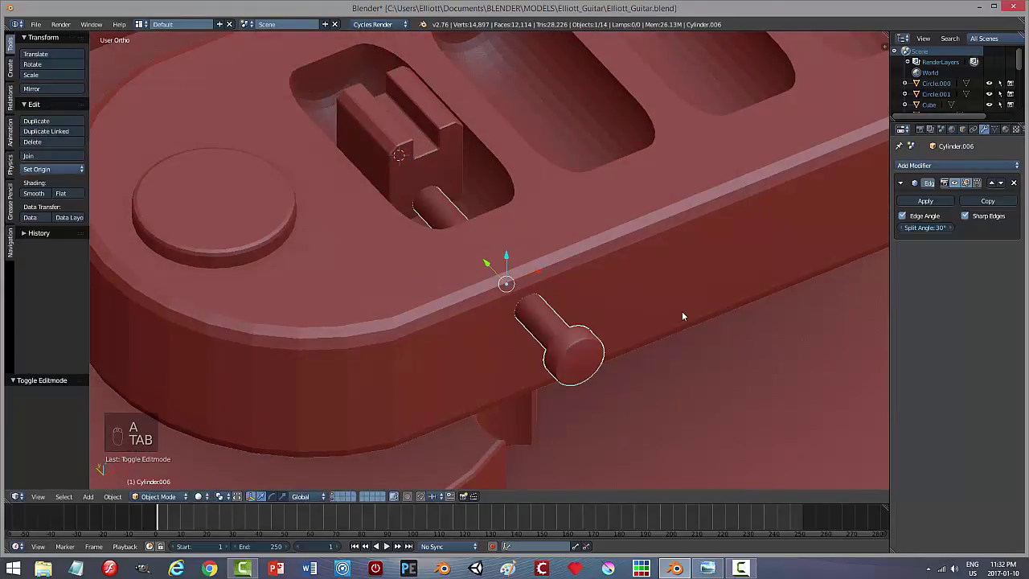
Step: Add the first saddle to the selection, nudge it slightly with the screw along Y, and deselect everything
scroll(681, 311, "down", 3)
scroll(674, 307, "down", 2)
right_click(469, 211, "shift")
middle_click_drag(569, 251, 643, 352)
mouse_move(434, 234)
left_mouse_down()
mouse_move(460, 251)
mouse_move(418, 210)
mouse_move(438, 233)
left_mouse_up()
key("a")
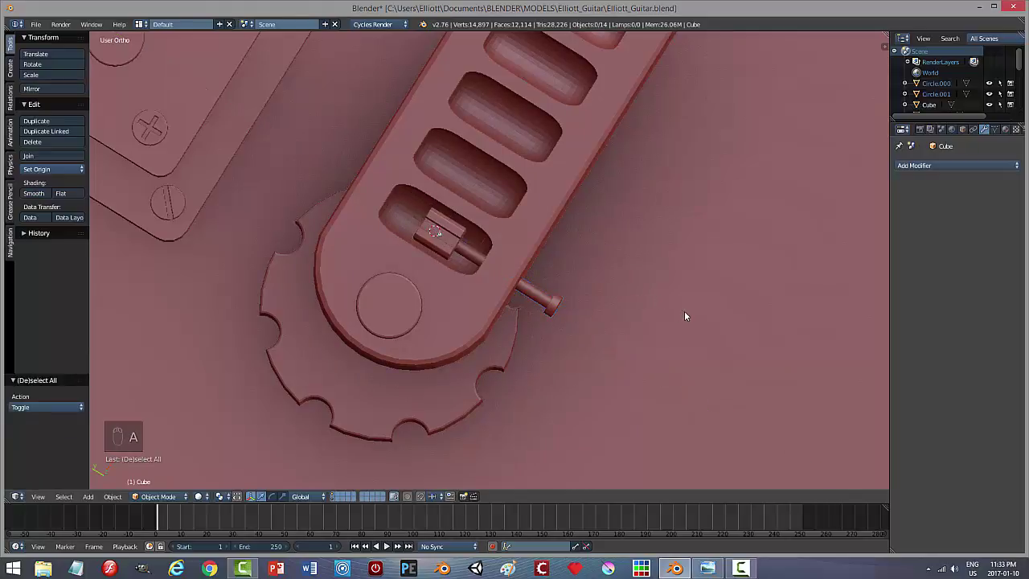
Step: Move the screw about 0.031 along Y back into the bridge
middle_click_drag(684, 314, 660, 330)
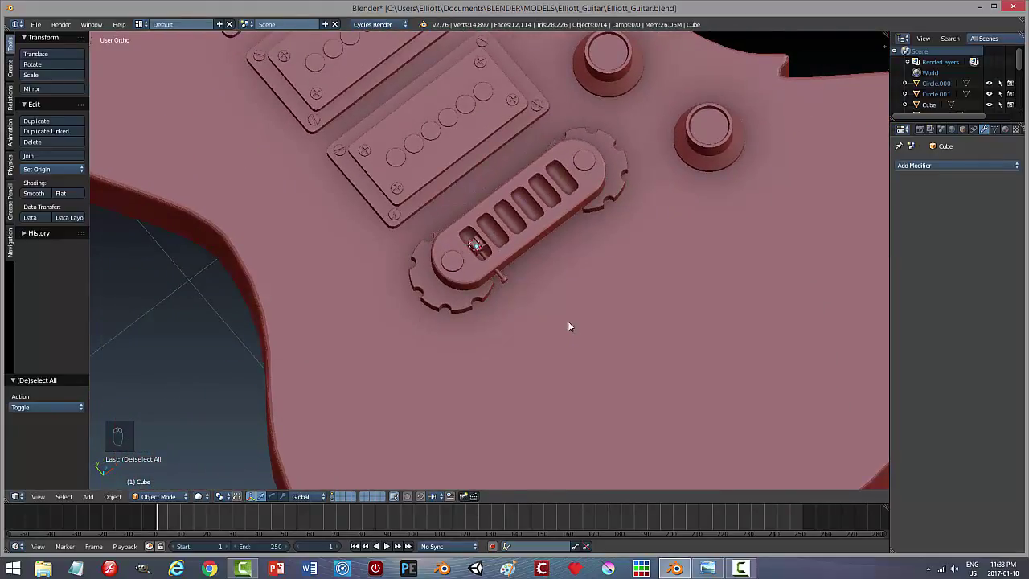
middle_click_drag(554, 323, 579, 330)
scroll(578, 330, "up", 4)
right_click(524, 285)
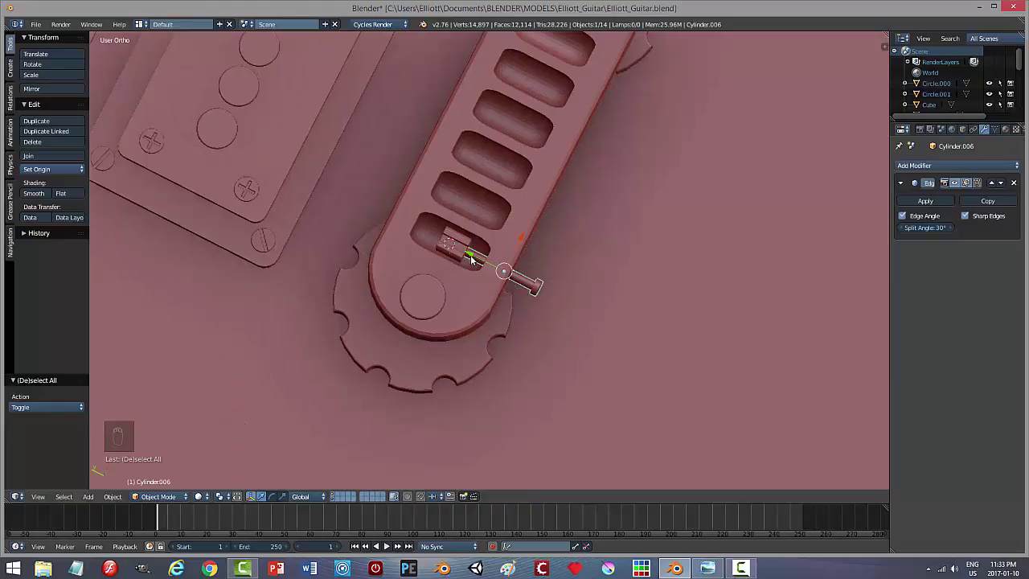
key("g")
key("y")
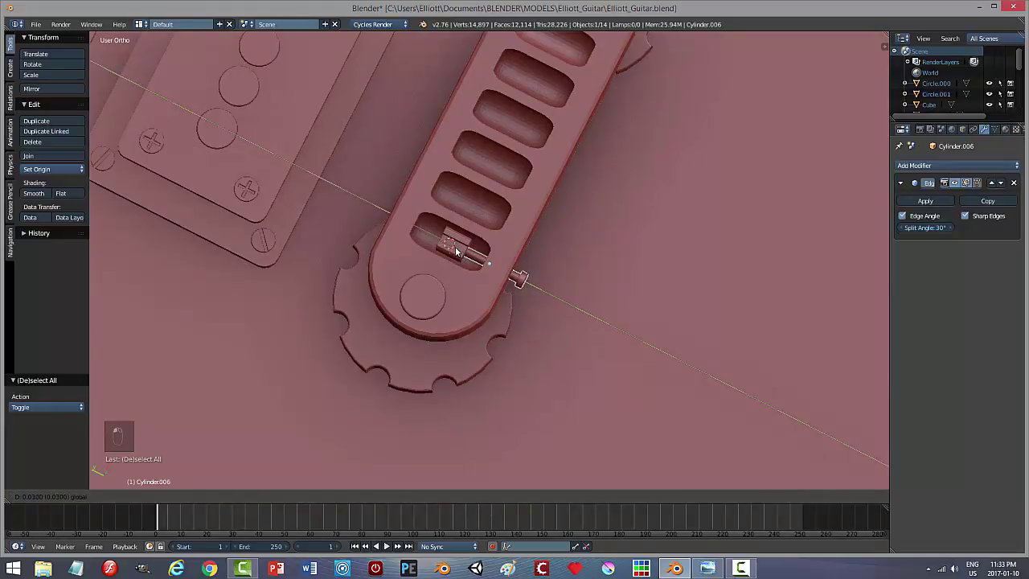
left_click(458, 252)
Step: Move the saddle and screw together about 0.005 along Y, then pull the screw alone back out by about 0.008
right_click(464, 241, "shift")
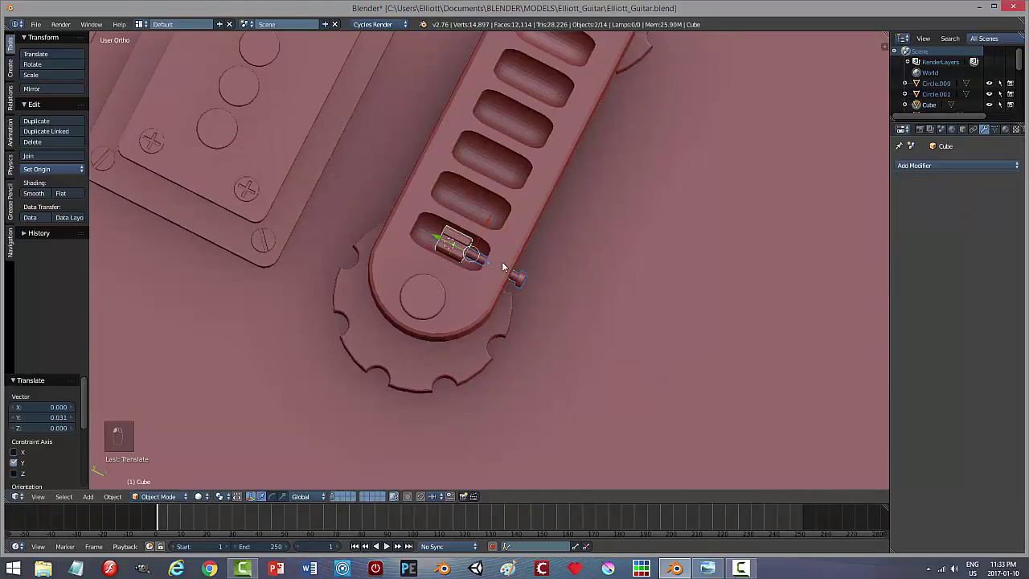
key("g")
key("y")
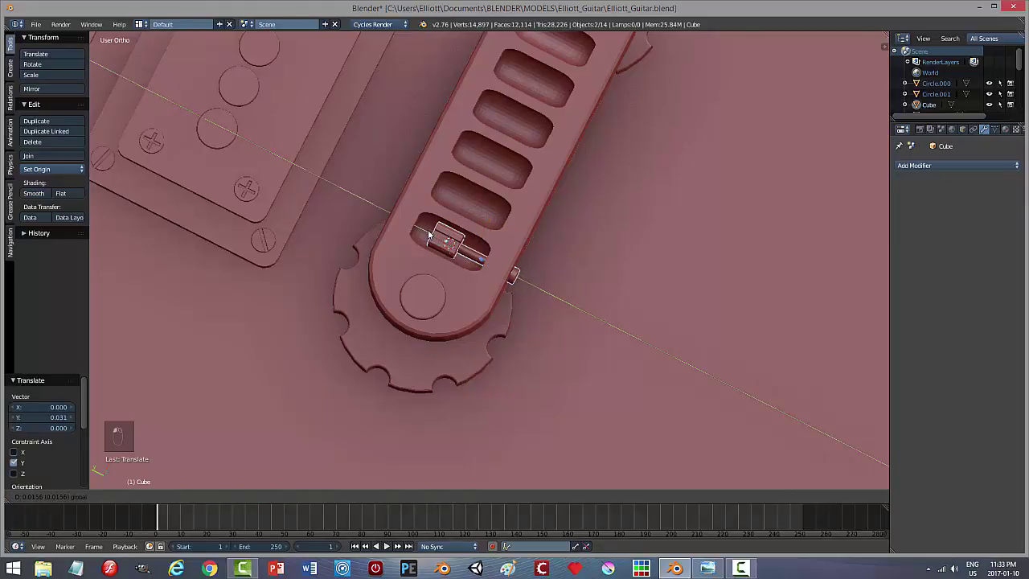
left_click(501, 269)
right_click(495, 279)
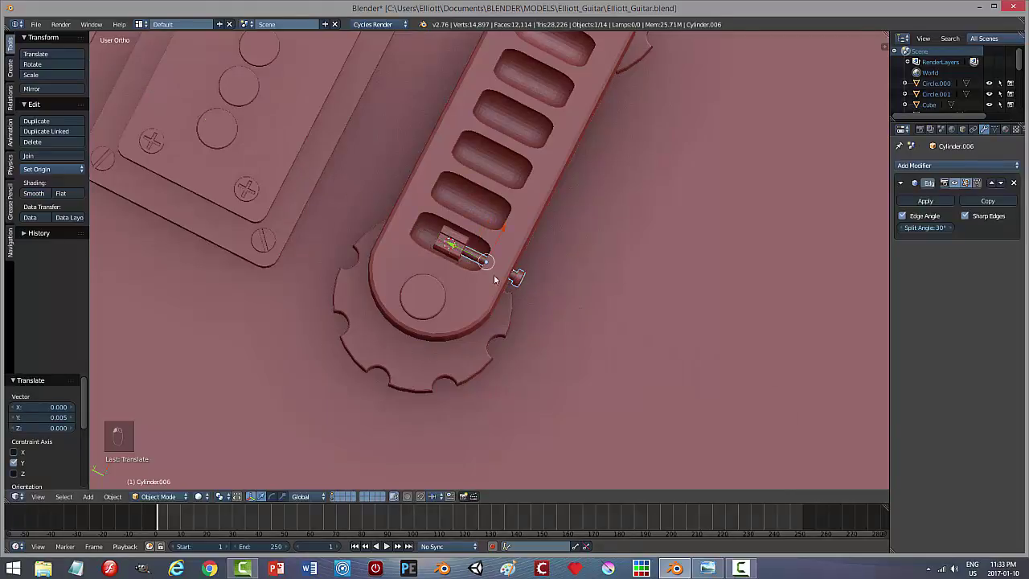
left_click_drag(451, 246, 455, 249)
Step: Shift the saddle and screw together about 0.003 along Y and join them into one object
right_click(444, 252, "shift")
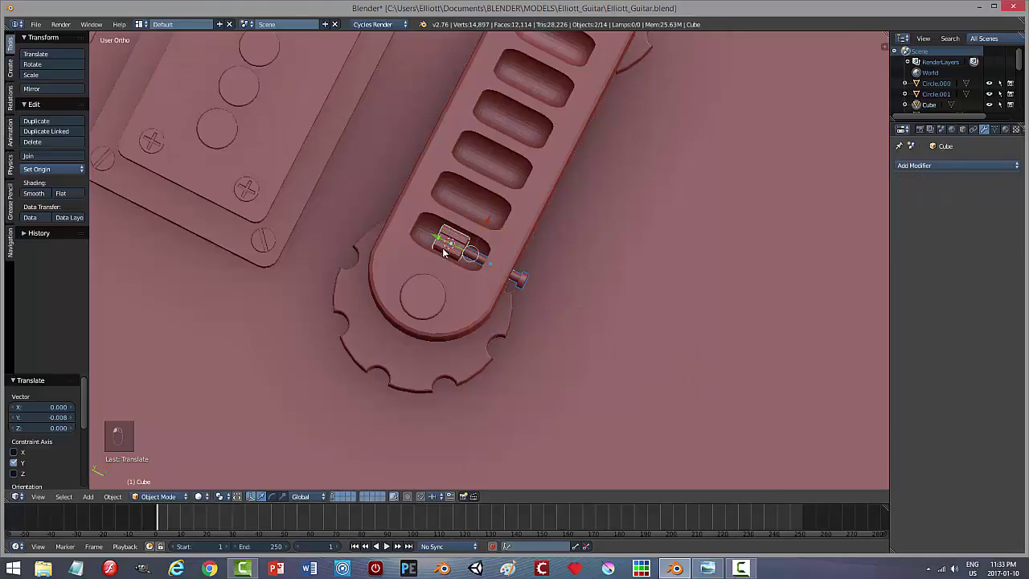
key("g")
key("y")
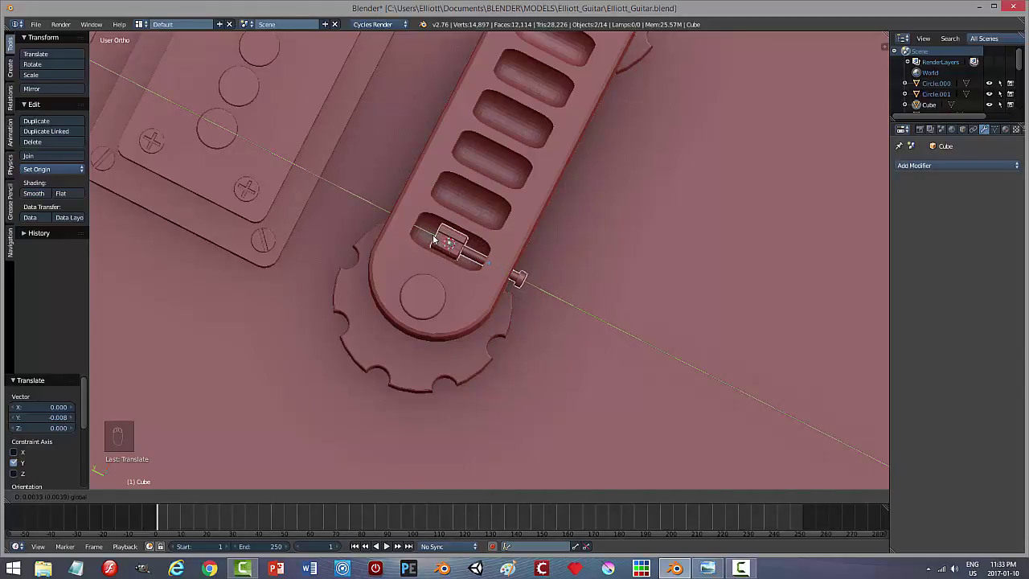
left_click(434, 240)
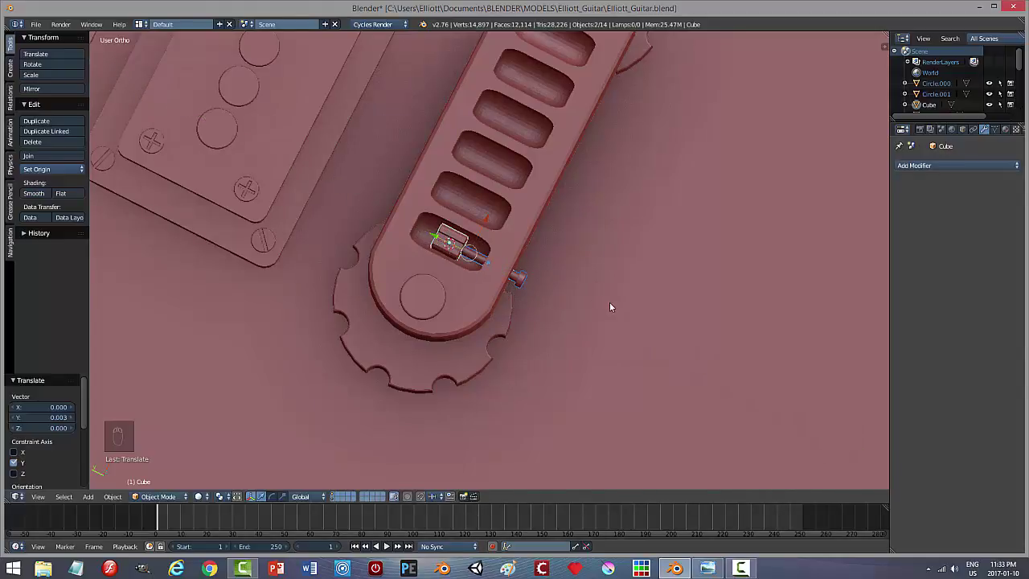
key("ctrl+j")
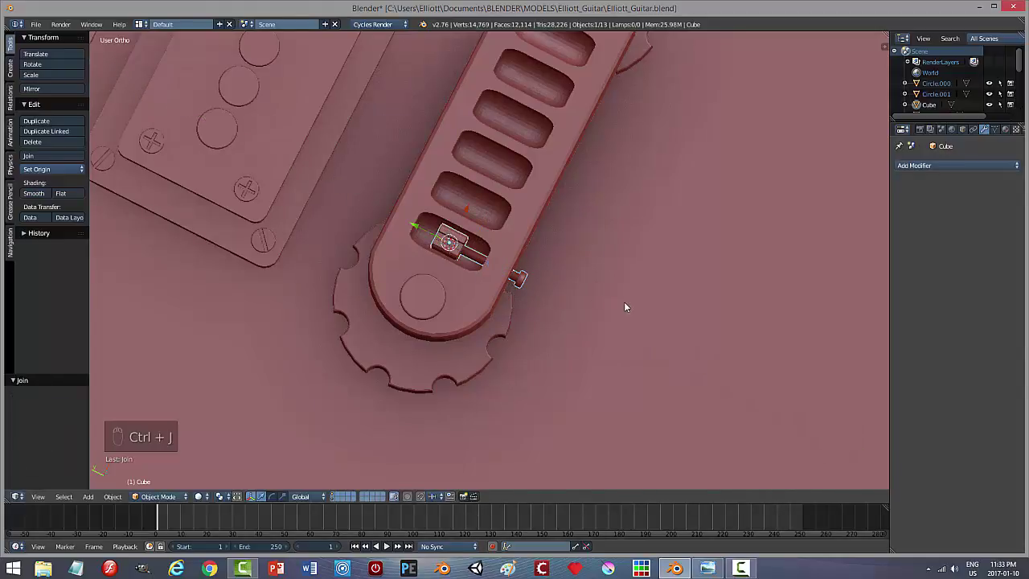
Step: From the top view, duplicate the joined saddle and screw about 0.085 along X into the second slot
scroll(615, 304, "up", 2)
scroll(609, 301, "up", 4)
middle_click_drag(620, 307, 541, 302)
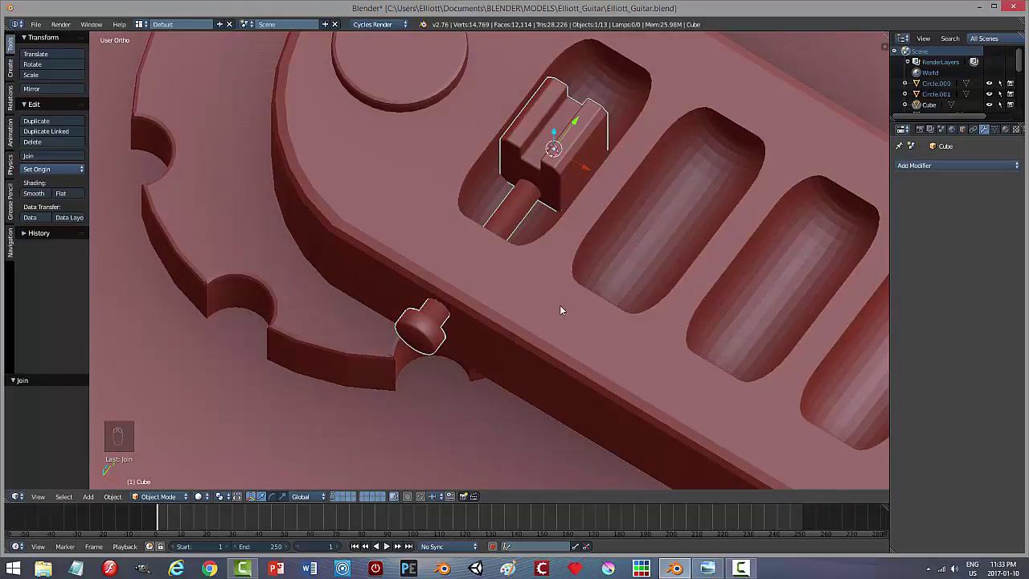
key("KP_7")
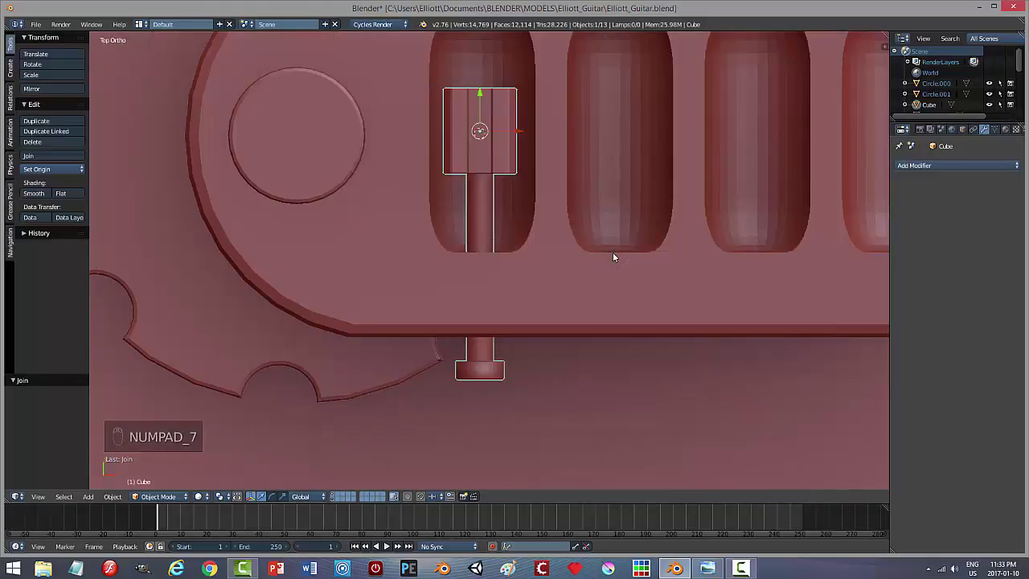
key("shift+d")
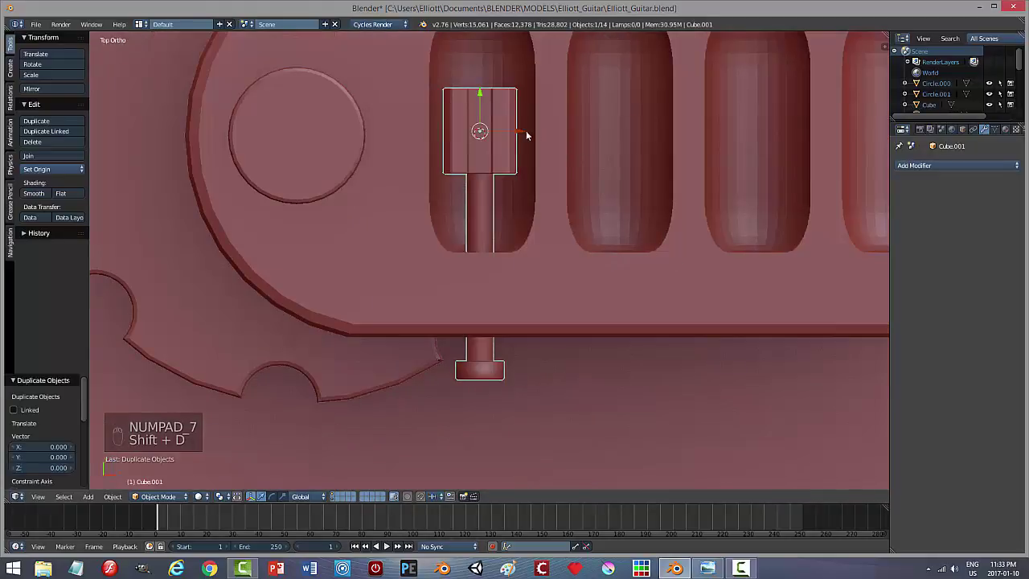
left_click_drag(520, 130, 661, 137)
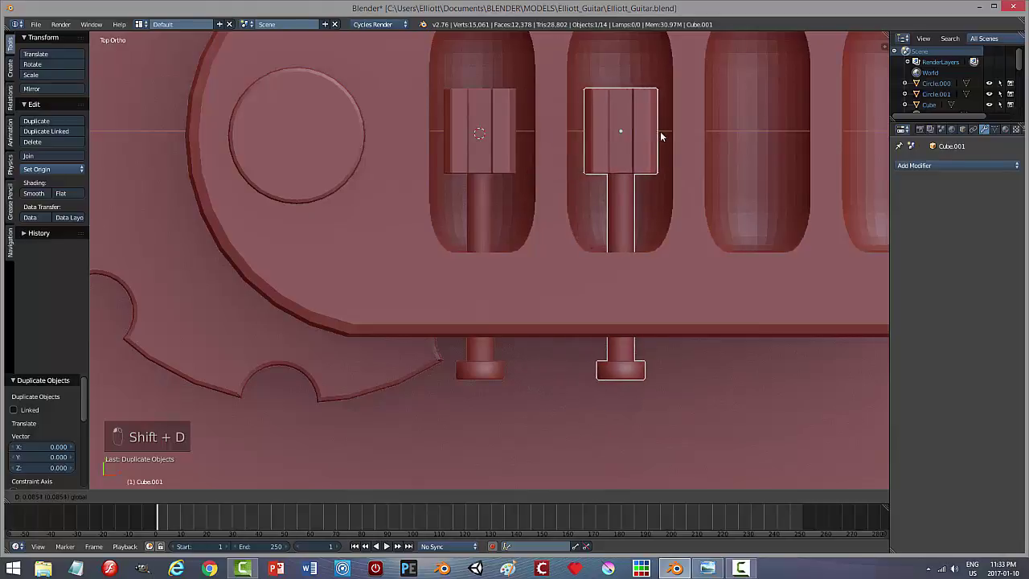
left_click(659, 131)
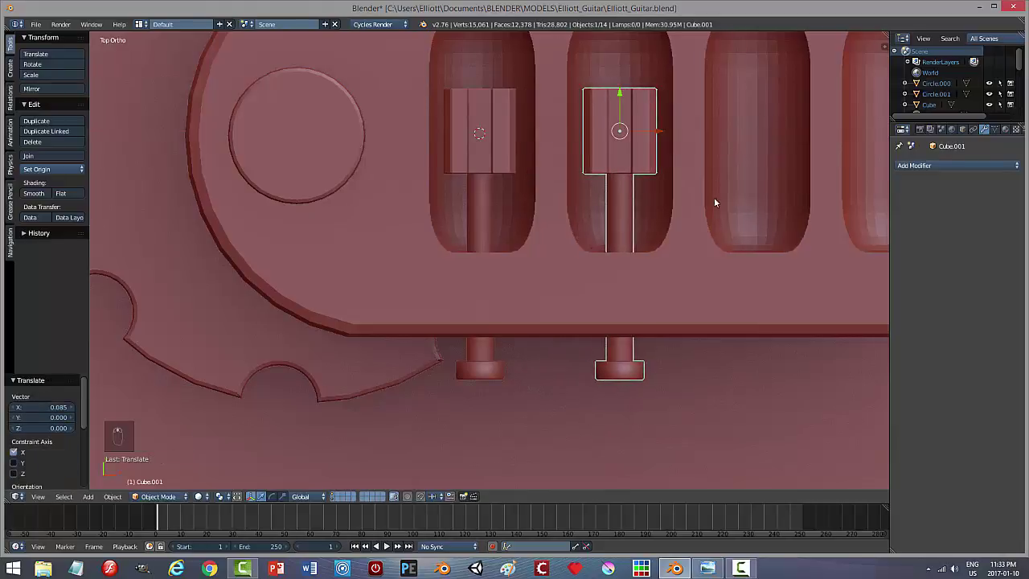
Step: Duplicate the second saddle and screw about 0.085 along X into the third slot
middle_click_drag(714, 202, 479, 184, "shift")
scroll(617, 186, "down", 2)
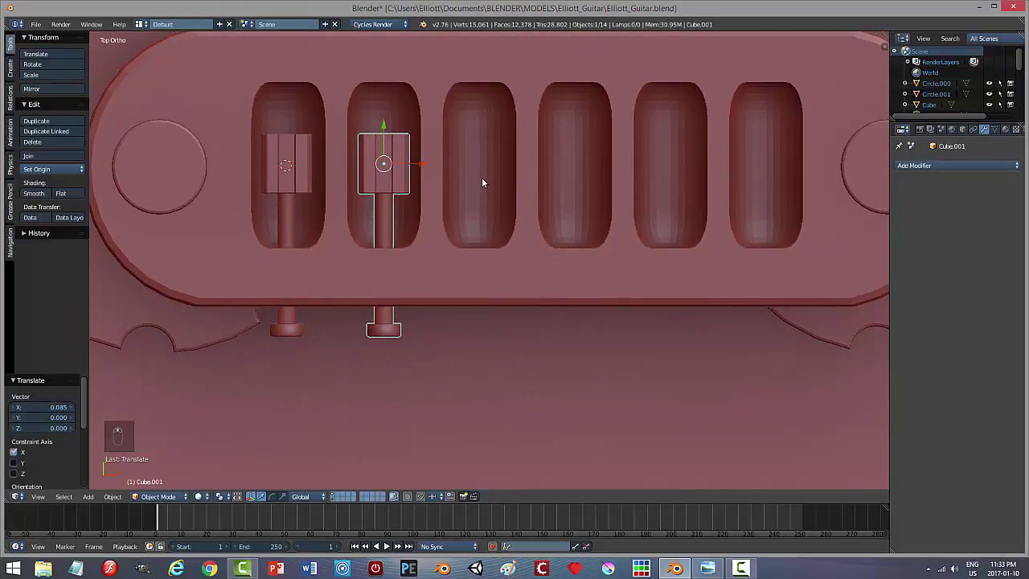
key("shift+d")
key("x")
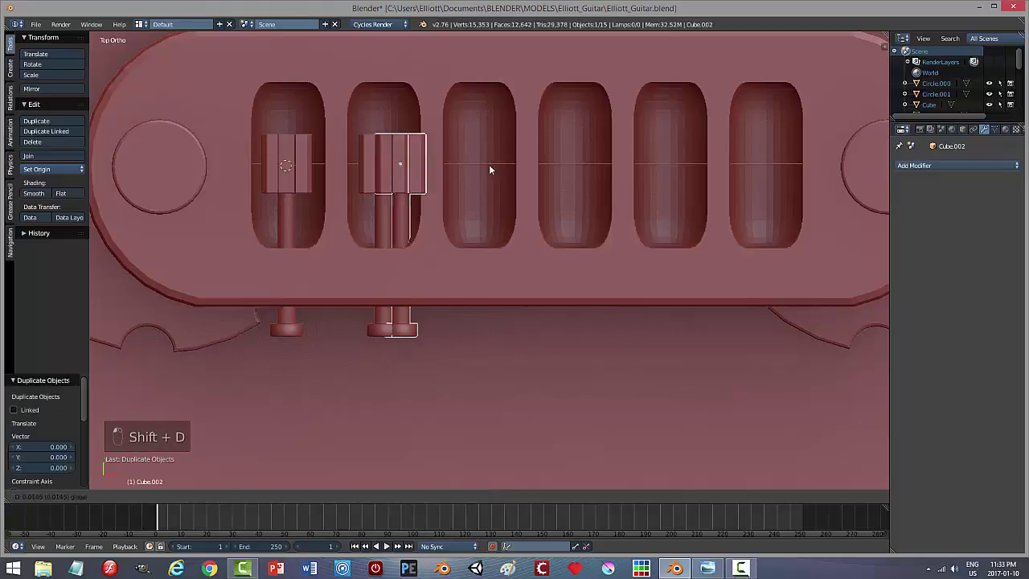
left_click(521, 168)
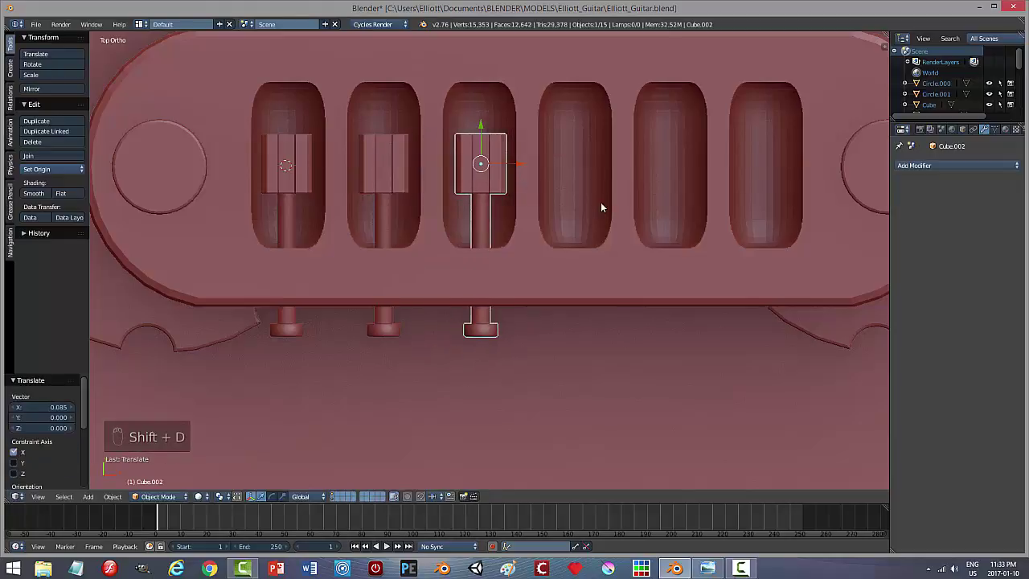
Step: Duplicate the third saddle and screw about 0.082 along X into the fourth slot
key("shift+d")
key("x")
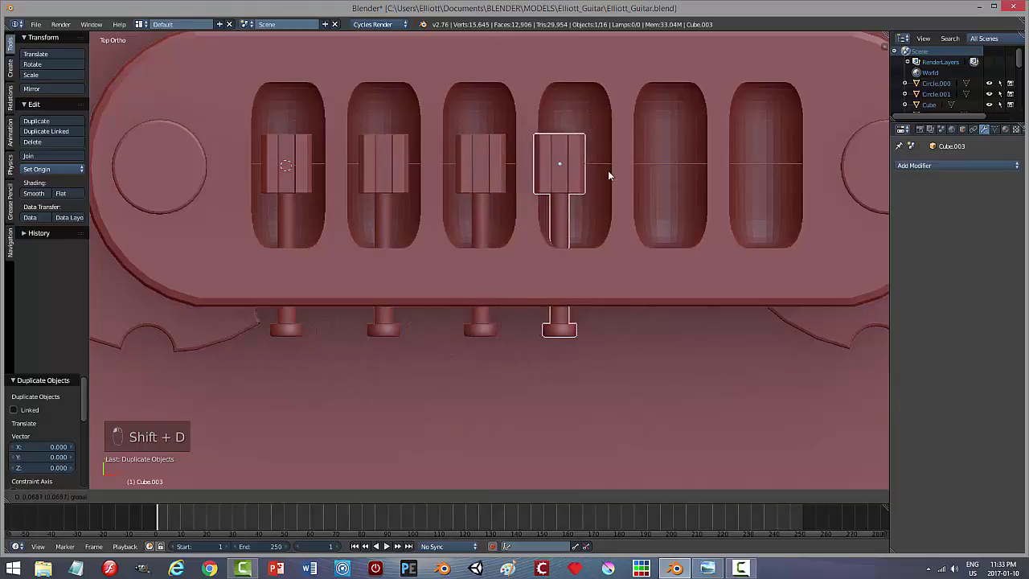
left_click(614, 171)
mouse_move(683, 223)
middle_mouse_down()
mouse_move(664, 217)
mouse_move(690, 217)
middle_mouse_up()
key("KP_7")
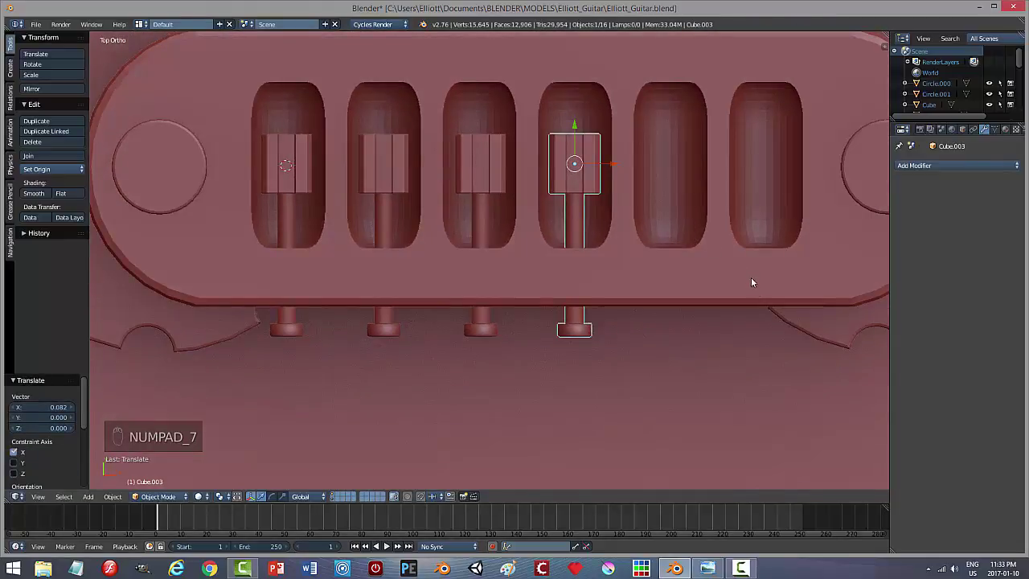
Step: Duplicate the fourth saddle and screw about 0.084 along X into the fifth slot
middle_click_drag(719, 280, 482, 267, "shift")
key("shift+d")
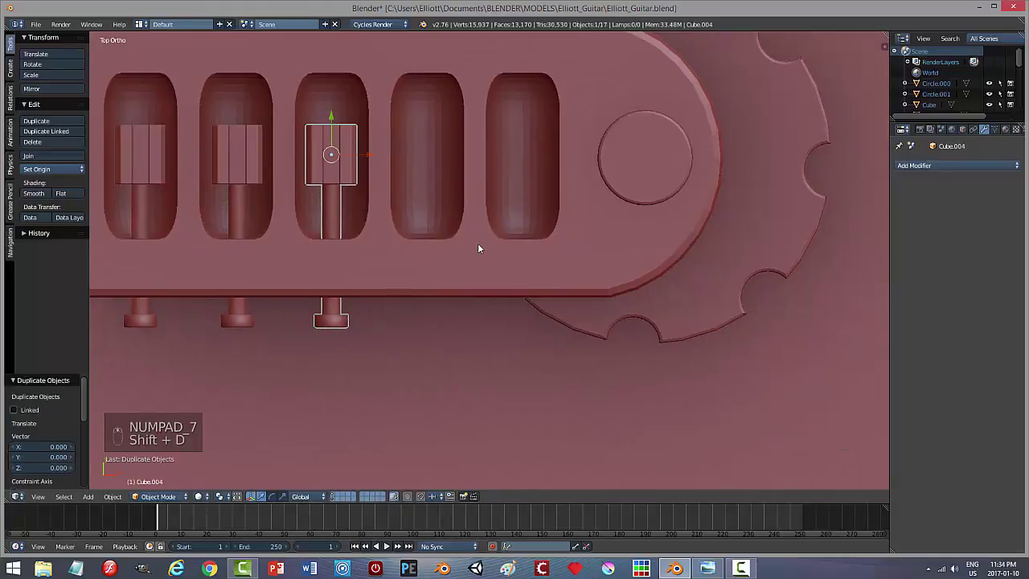
key("shift+d")
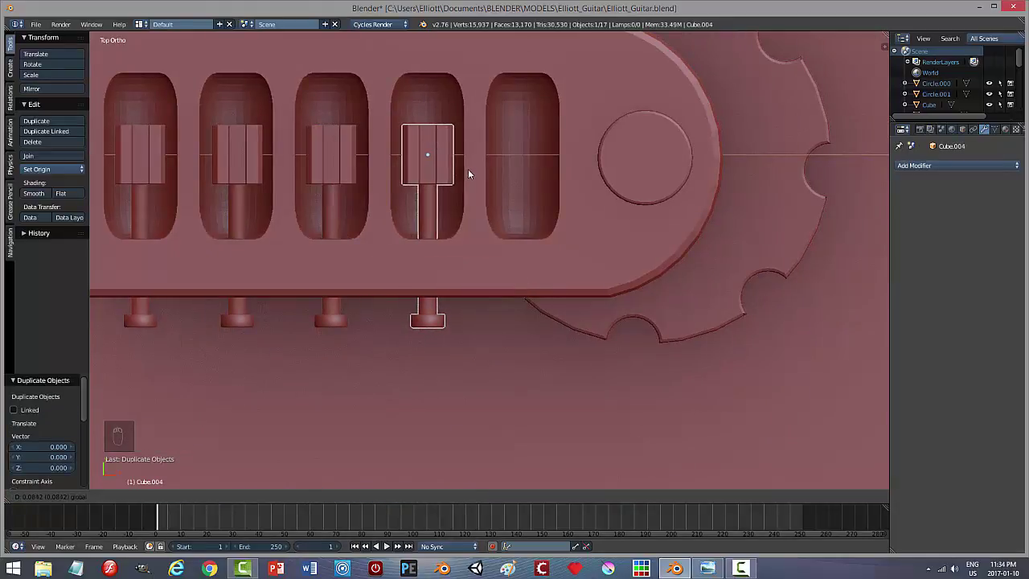
left_click(468, 169)
Step: Duplicate the fifth saddle and screw about 0.082 along X into the sixth slot, then shift the copy about 0.014 along Y
key("shift+d")
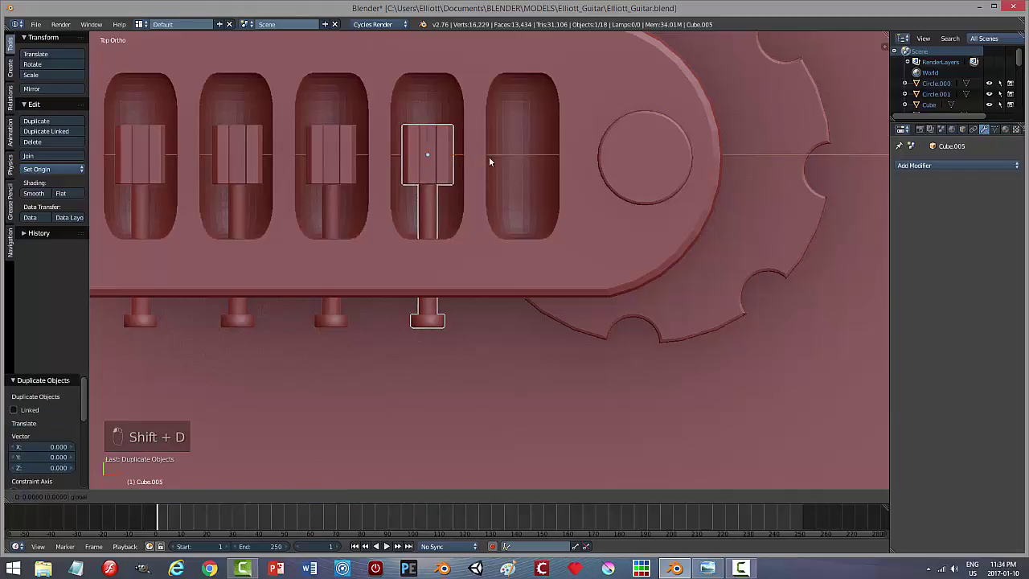
left_click(557, 161)
key("g")
key("y")
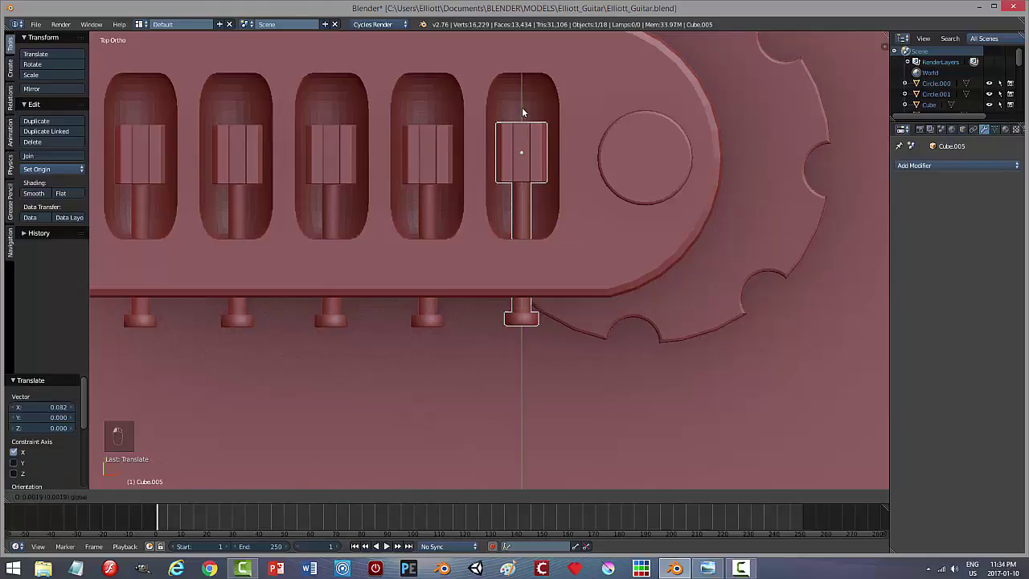
left_click(520, 95)
Step: Stagger the saddles by moving the fifth about 0.007 along Y and the fourth about -0.005 along Y
right_click(430, 165)
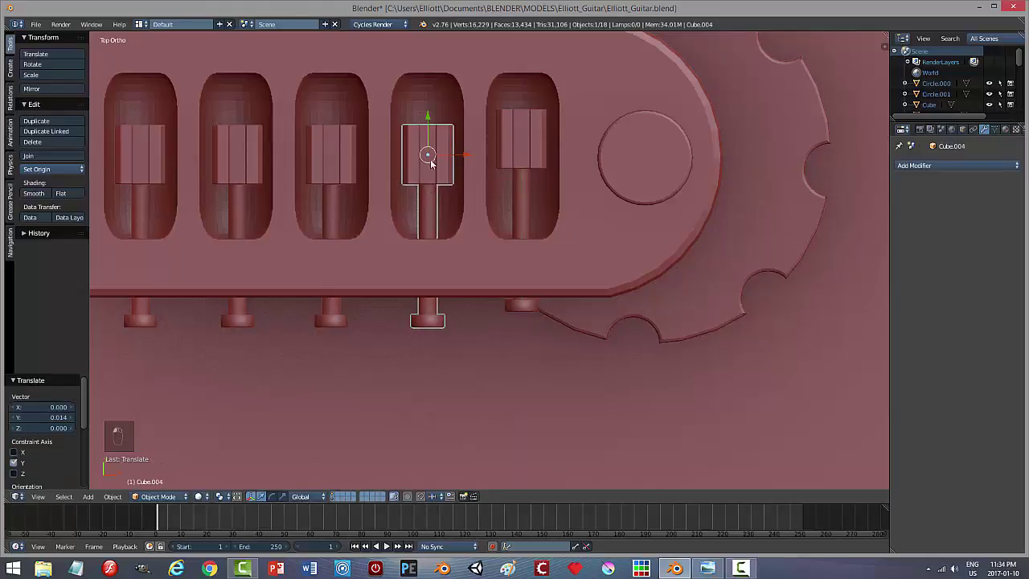
key("g")
key("y")
left_click(426, 113)
right_click(327, 137)
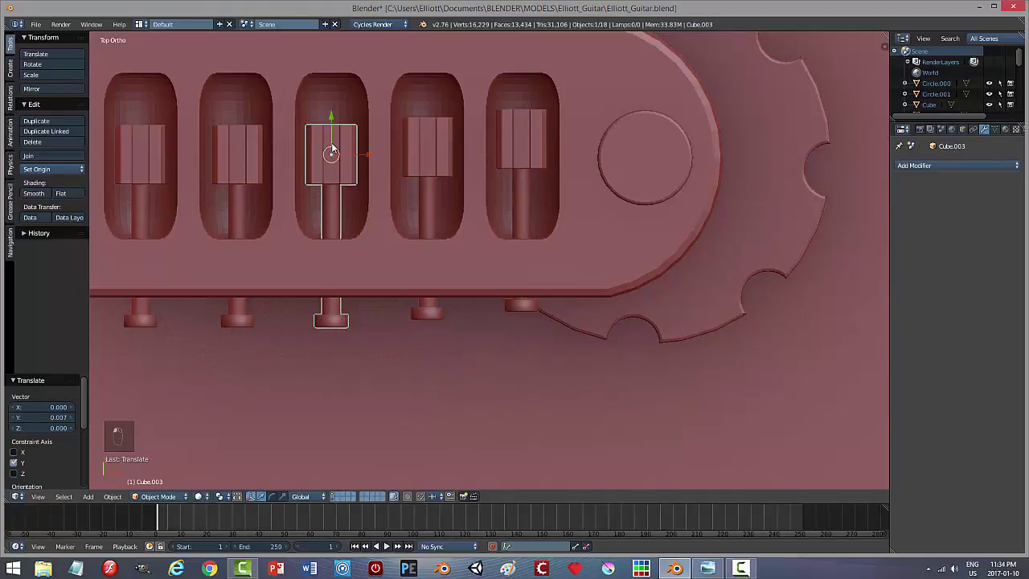
key("g")
key("y")
left_click(284, 138)
Step: Move the third saddle and screw about -0.022 along Y and the second about 0.008 along Y
right_click(256, 150)
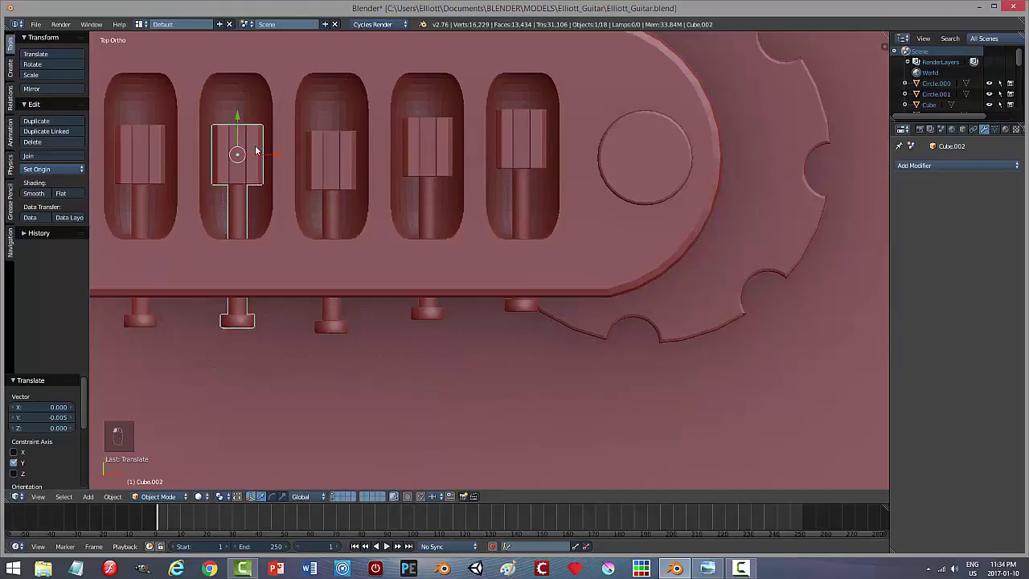
key("g")
key("y")
left_click(238, 147)
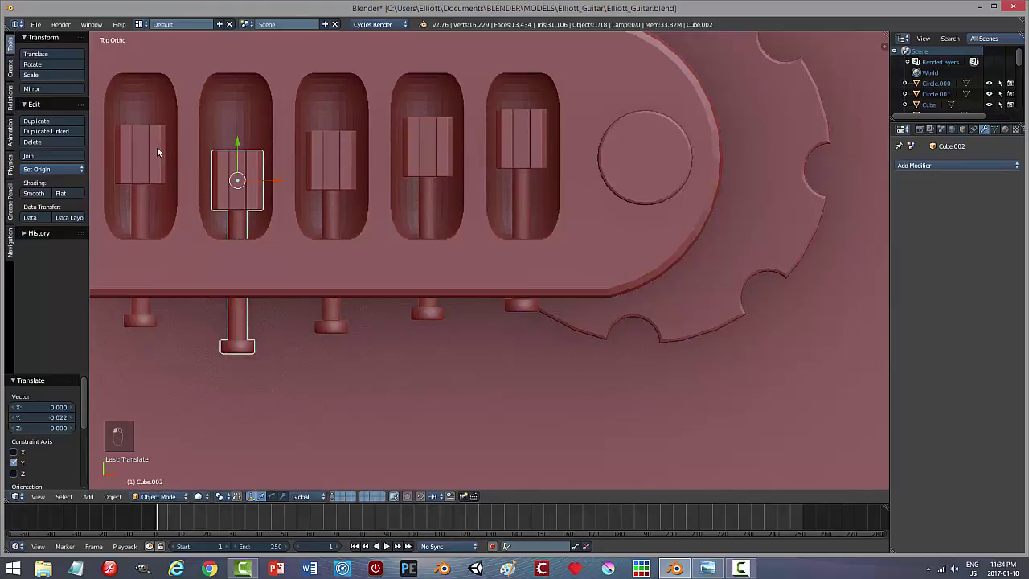
right_click(145, 137)
key("g")
key("y")
left_click(144, 125)
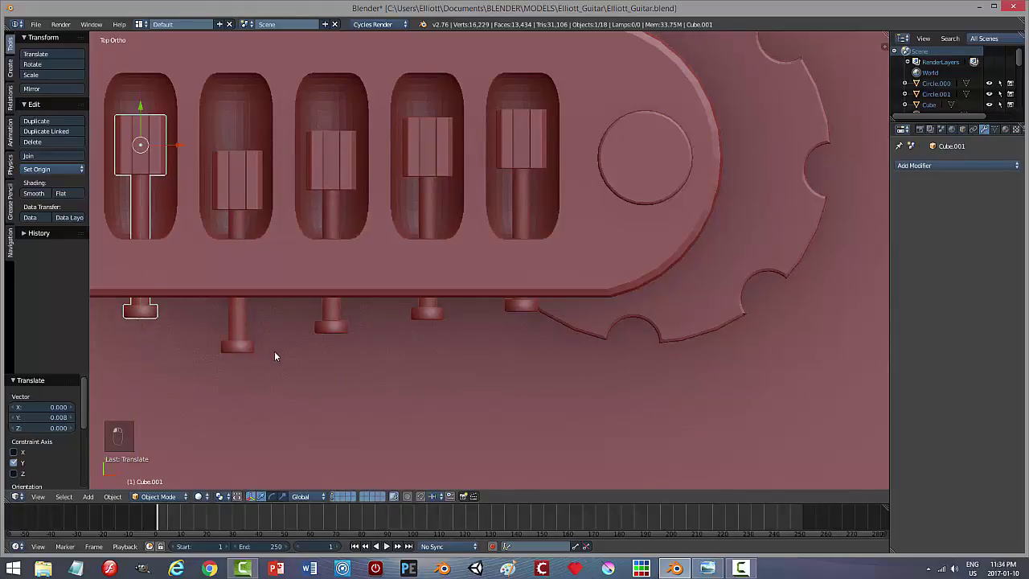
Step: Shift the first saddle and screw slightly along negative Y and nudge the second one slightly the same way
middle_click_drag(276, 355, 526, 350, "shift")
right_click(287, 144)
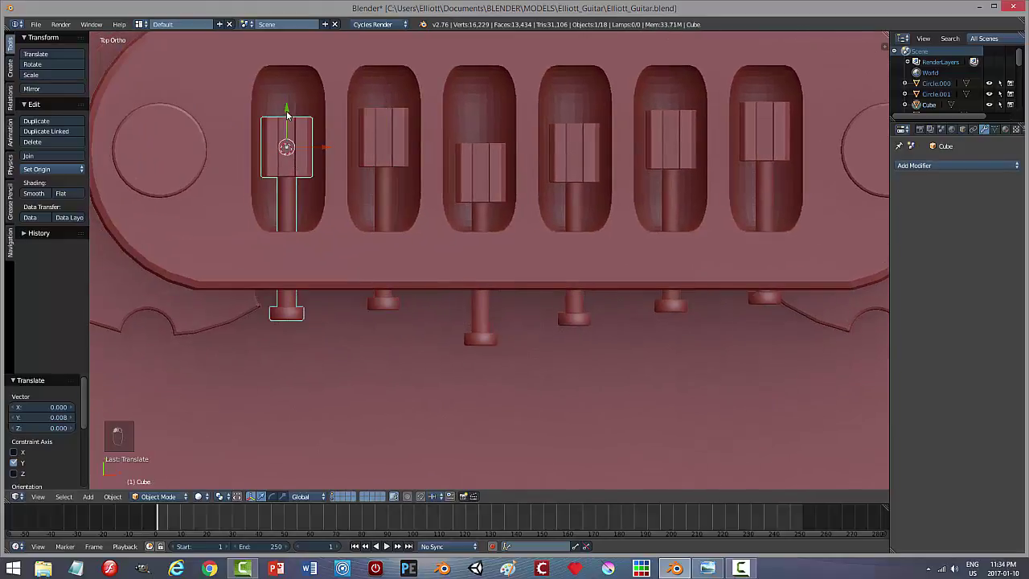
key("g")
key("y")
left_click(288, 134)
right_click(395, 119)
left_click_drag(383, 99, 384, 112)
Step: Deselect everything and save the guitar file
key("a")
middle_click_drag(635, 369, 611, 331)
scroll(611, 330, "down", 6)
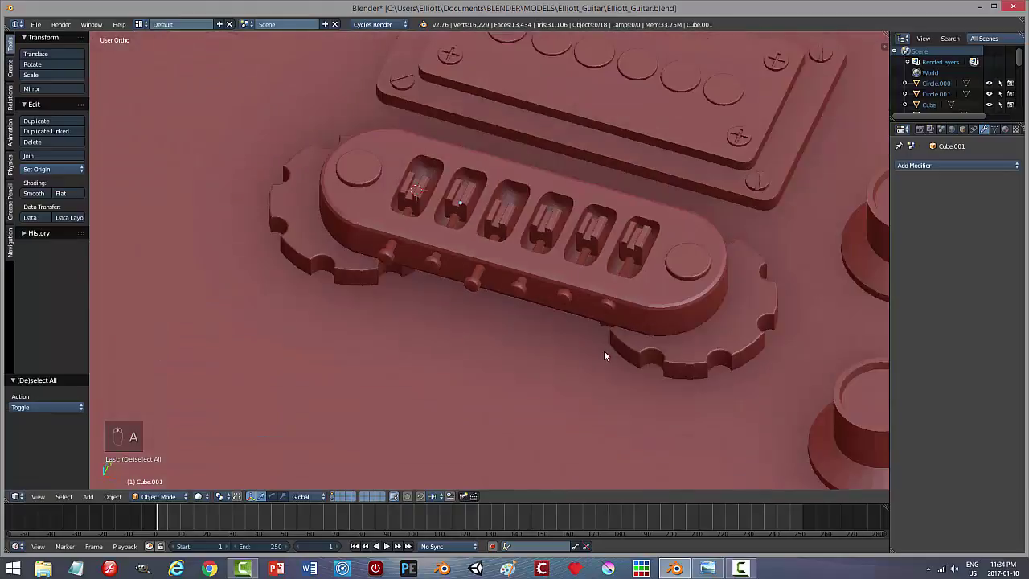
middle_click_drag(542, 351, 467, 357)
scroll(453, 342, "down", 2)
key("ctrl+s")
scroll(466, 340, "down", 1)
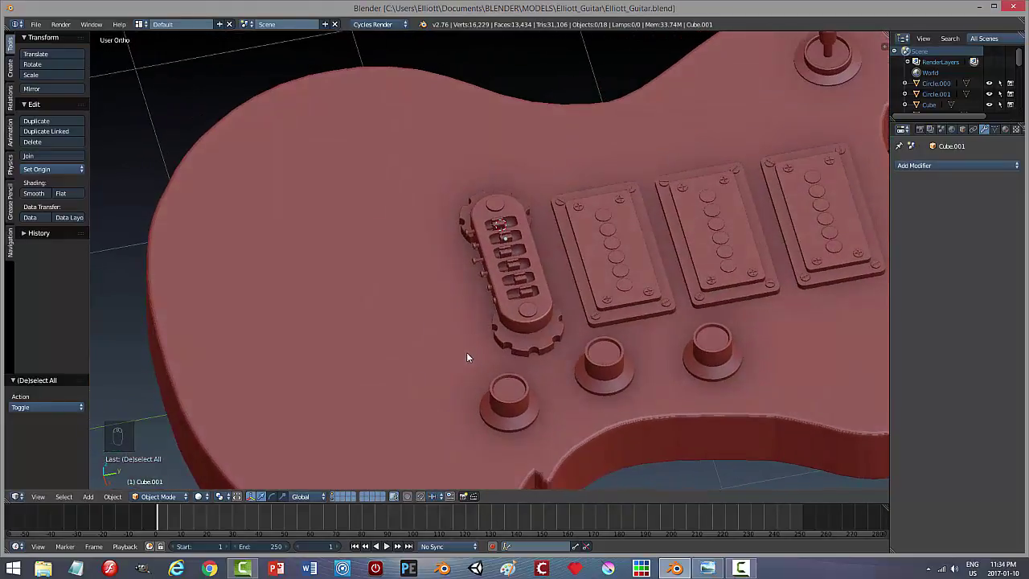
Step: In the third saddle's mesh, select only the linked adjustment screw and push it about 0.012 inward along Y
scroll(467, 357, "up", 1)
scroll(466, 353, "up", 2)
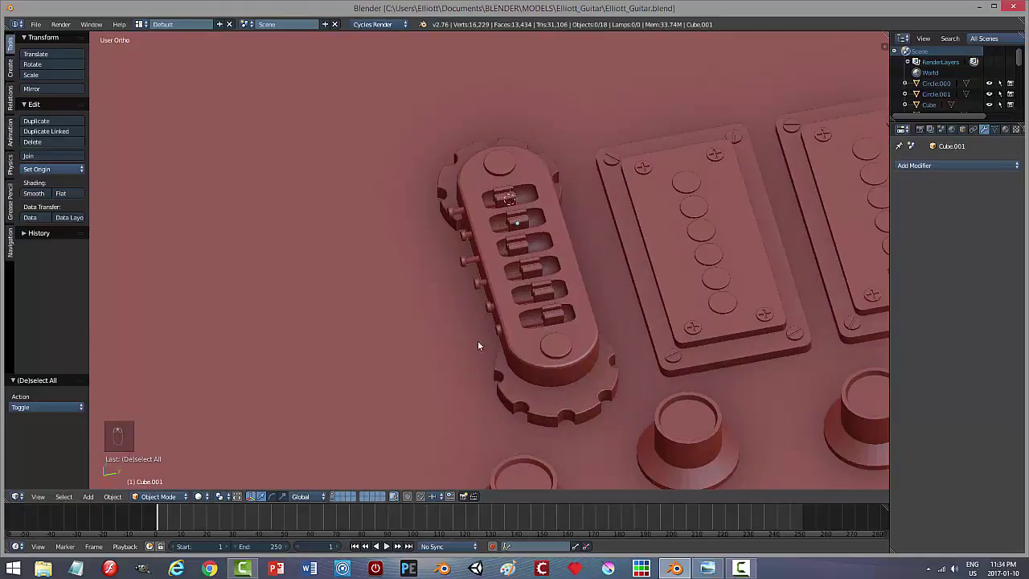
right_click(460, 257)
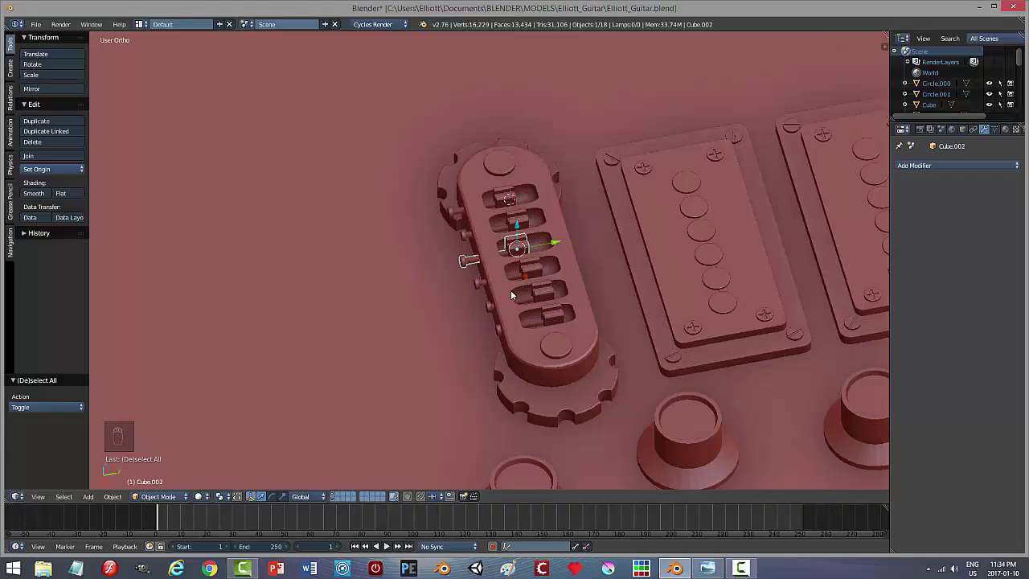
key("a")
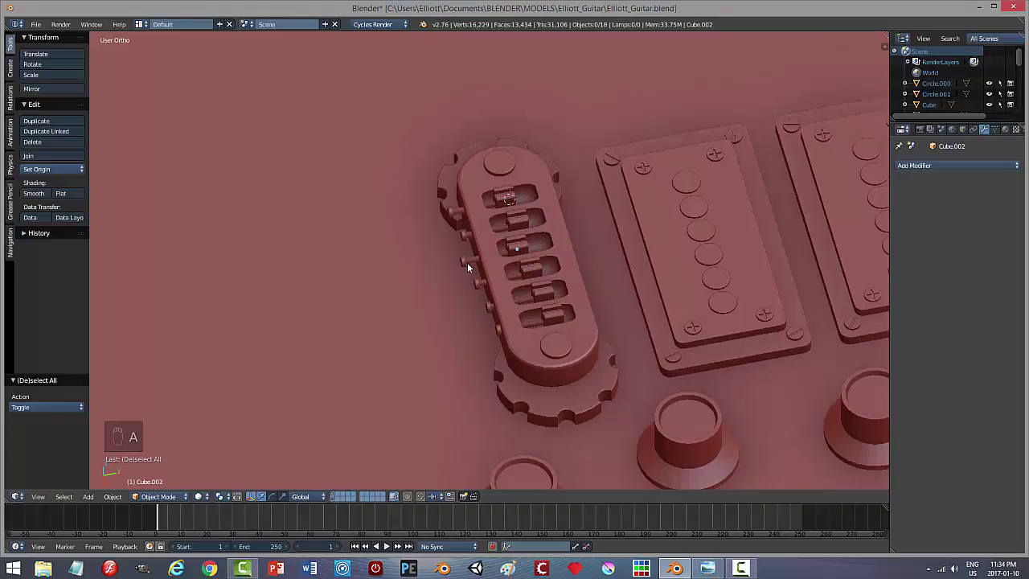
right_click(467, 265)
key("Tab")
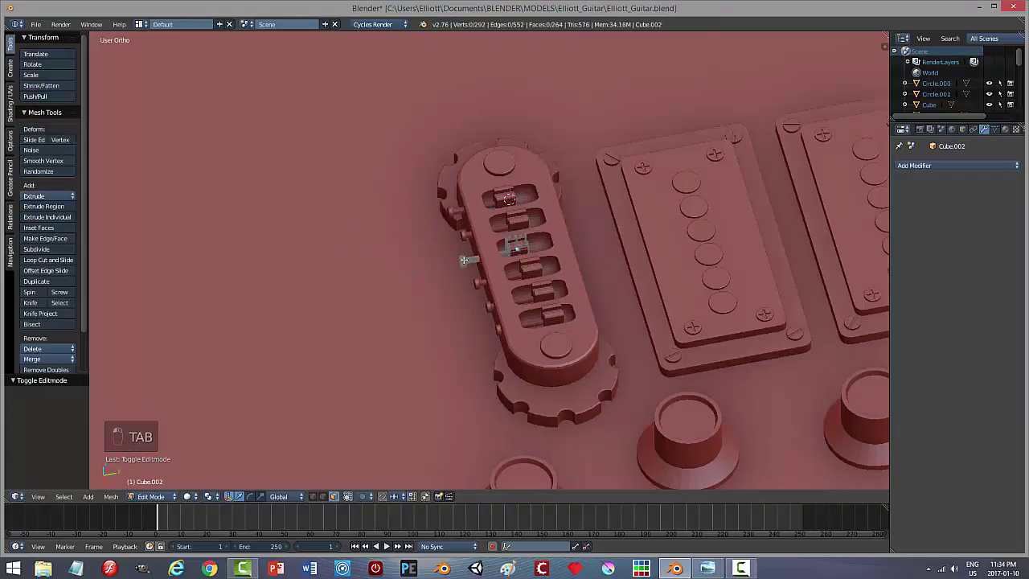
middle_click_drag(463, 305, 507, 301)
scroll(487, 304, "up", 3)
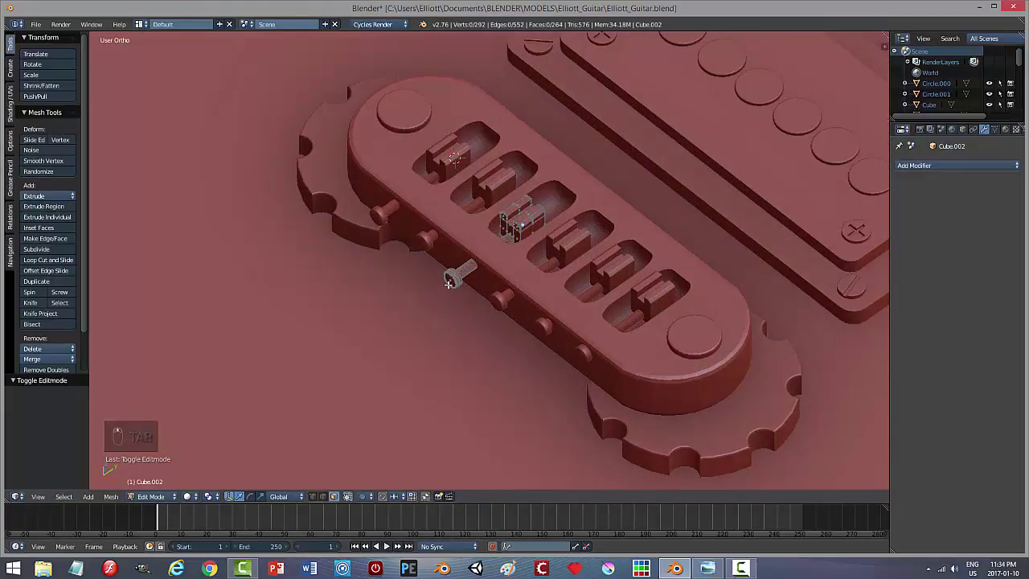
right_click(449, 284)
key("ctrl+l")
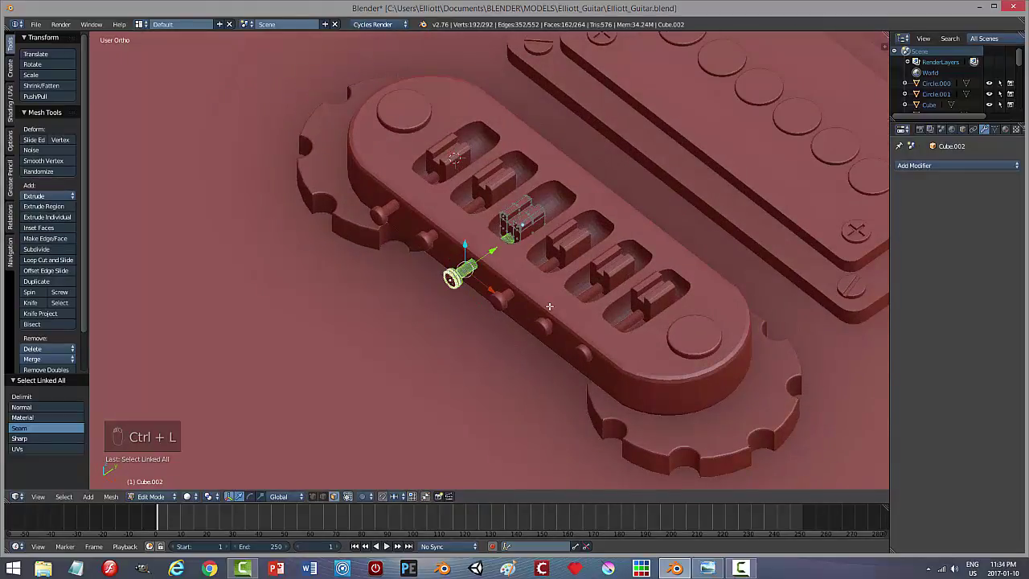
middle_click_drag(556, 306, 505, 284)
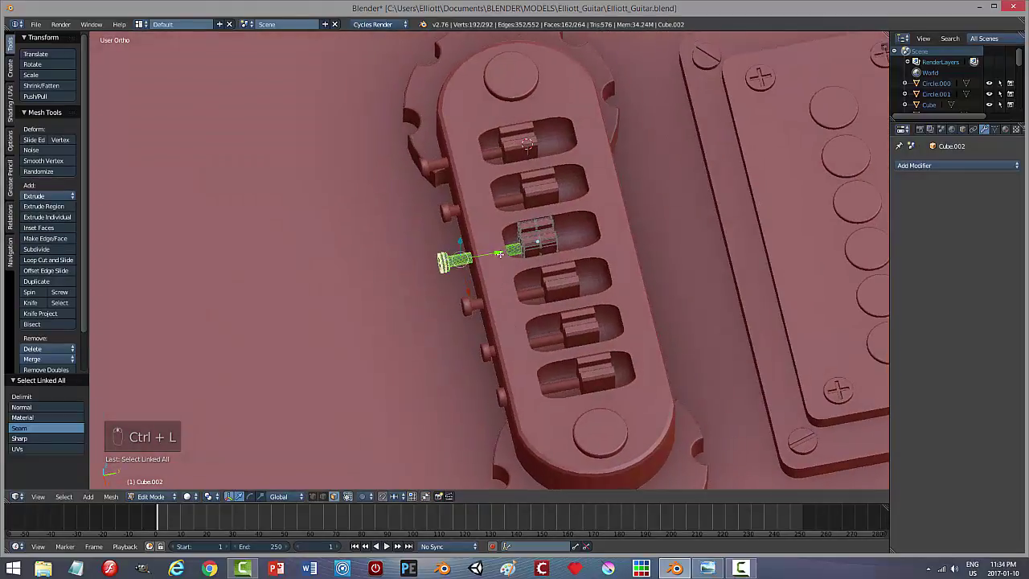
key("g")
key("y")
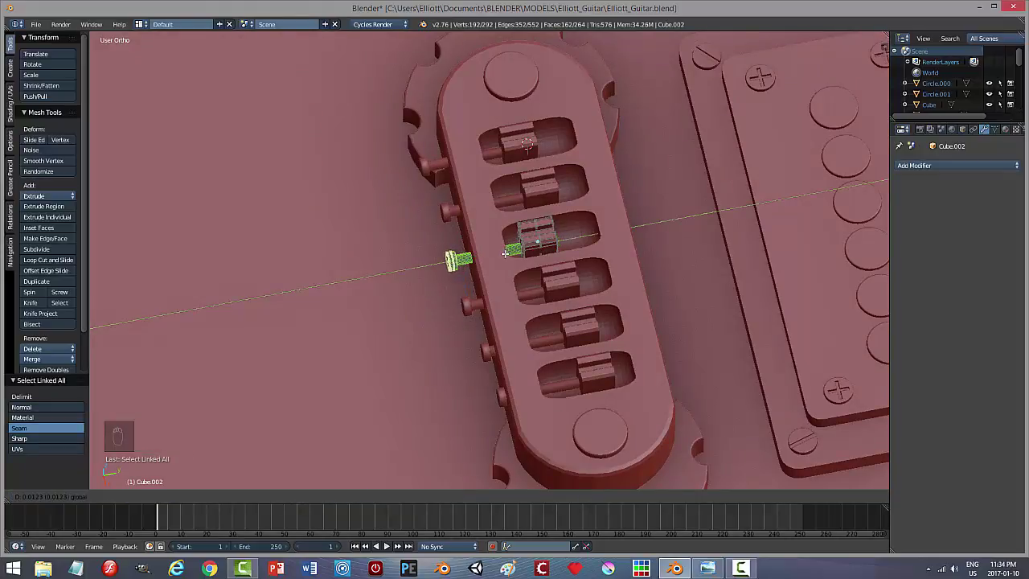
left_click(505, 253)
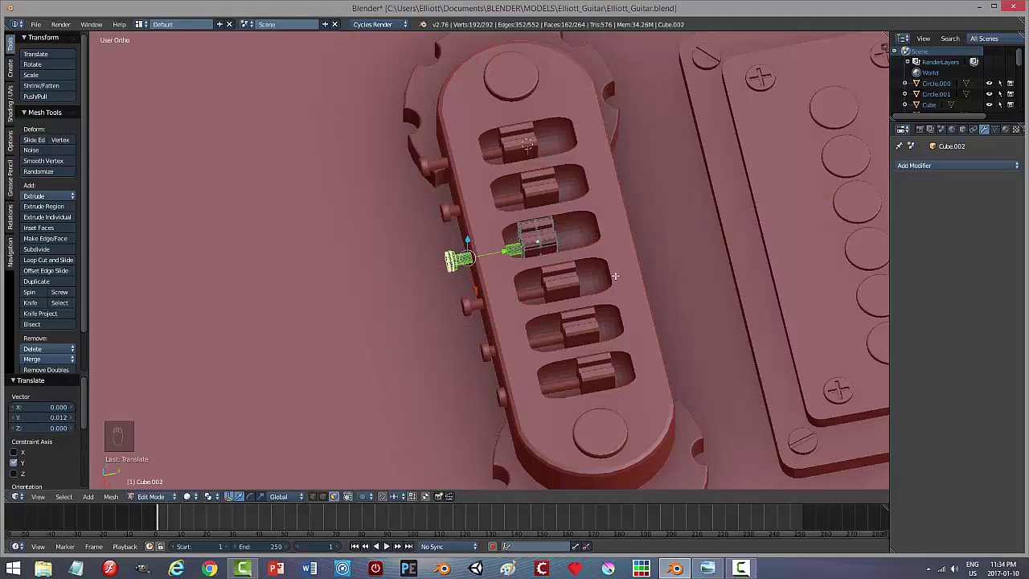
mouse_move(616, 277)
middle_mouse_down()
mouse_move(567, 278)
mouse_move(607, 282)
middle_mouse_up()
key("a")
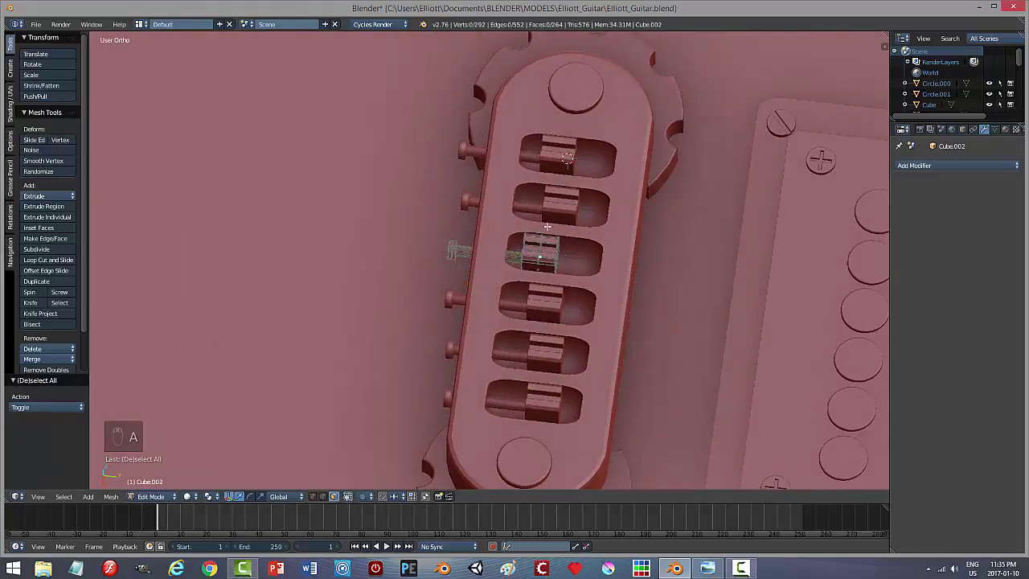
key("Tab")
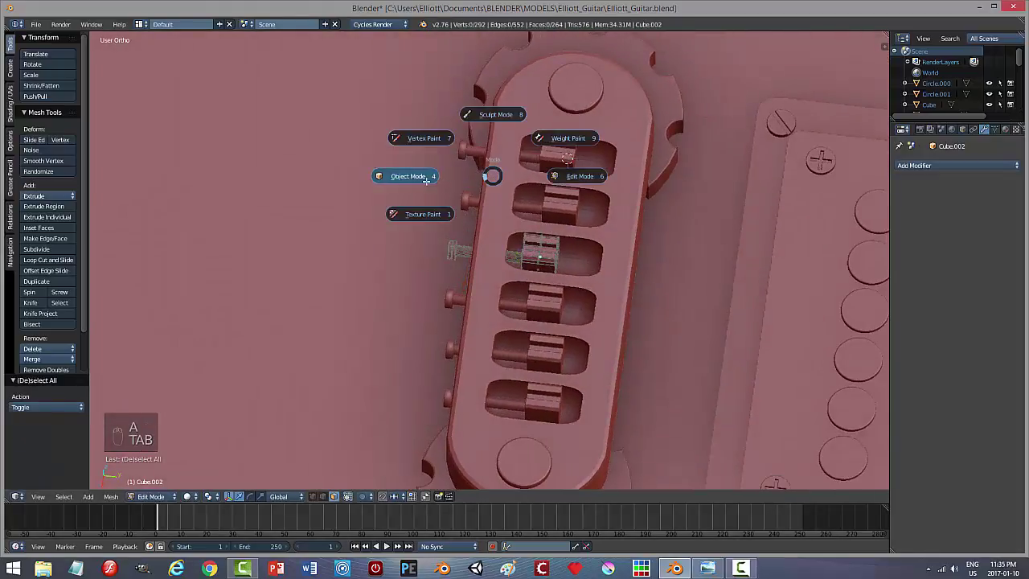
Step: In the first saddle's mesh, select the linked adjustment screw and pull it about 0.230 out of the bridge along negative Y
key("a")
middle_click_drag(441, 233, 442, 149)
right_click(444, 153)
key("Tab")
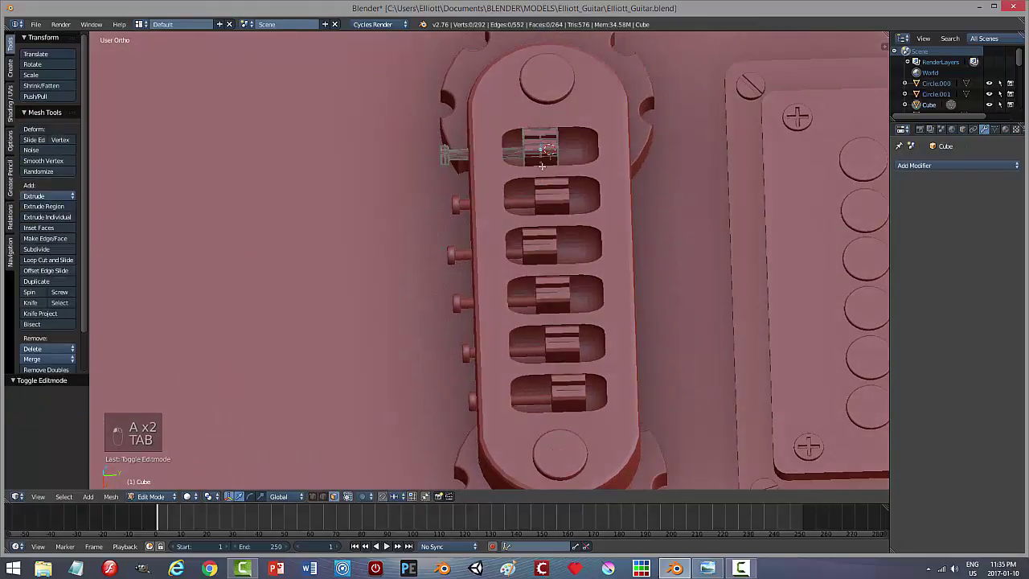
middle_click_drag(434, 174, 418, 185)
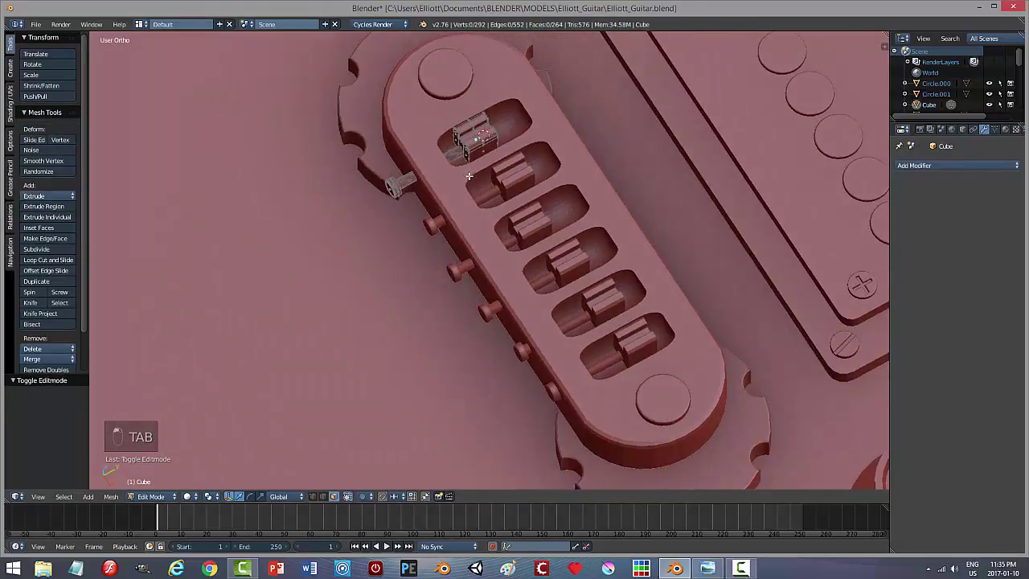
right_click(390, 187)
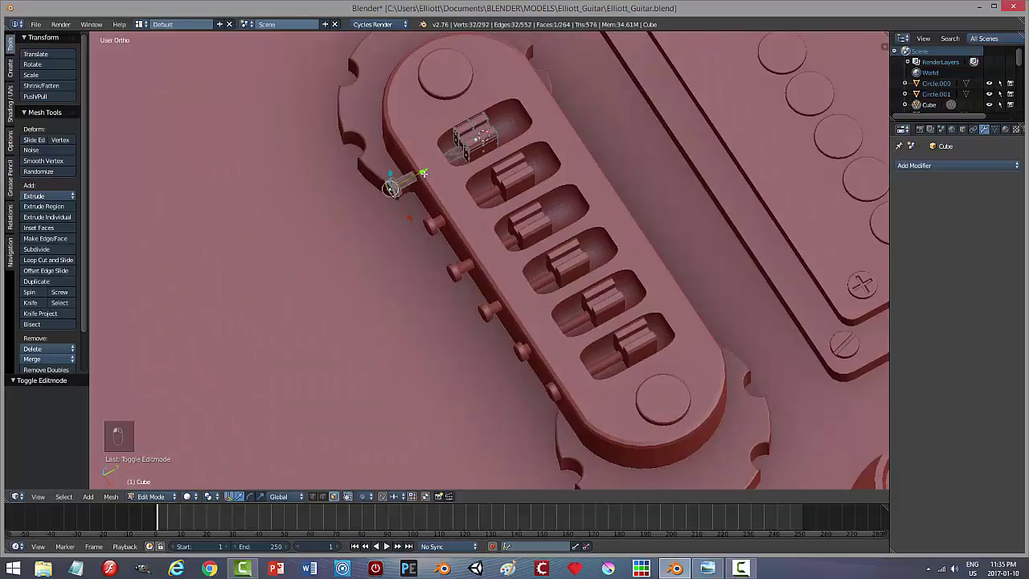
key("ctrl+l")
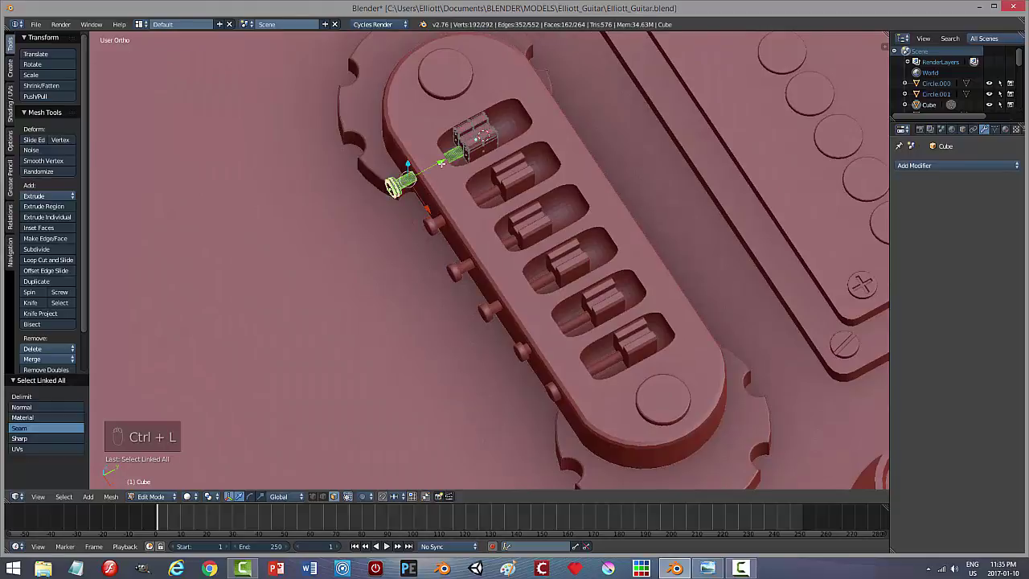
left_click_drag(441, 163, 311, 232)
middle_click_drag(381, 307, 300, 261)
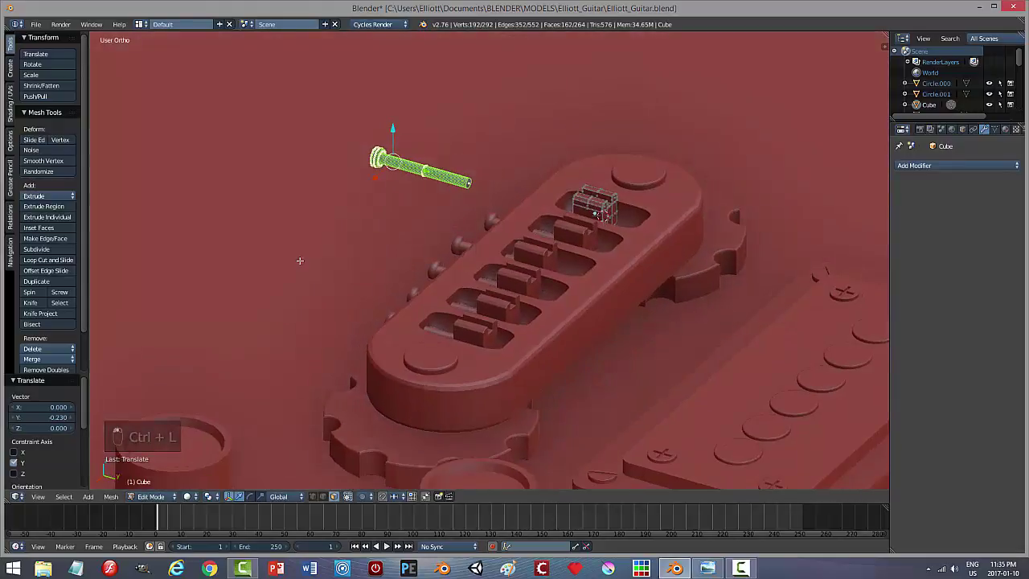
Step: Shorten the first saddle's screw slightly by moving the end face of its shank along Y toward the head
right_click(468, 184)
left_click_drag(497, 199, 479, 187)
middle_click_drag(391, 217, 335, 213)
Step: Move the whole shortened screw about 0.252 back along Y into the bridge, then return to Object Mode with nothing selected
key("ctrl+l")
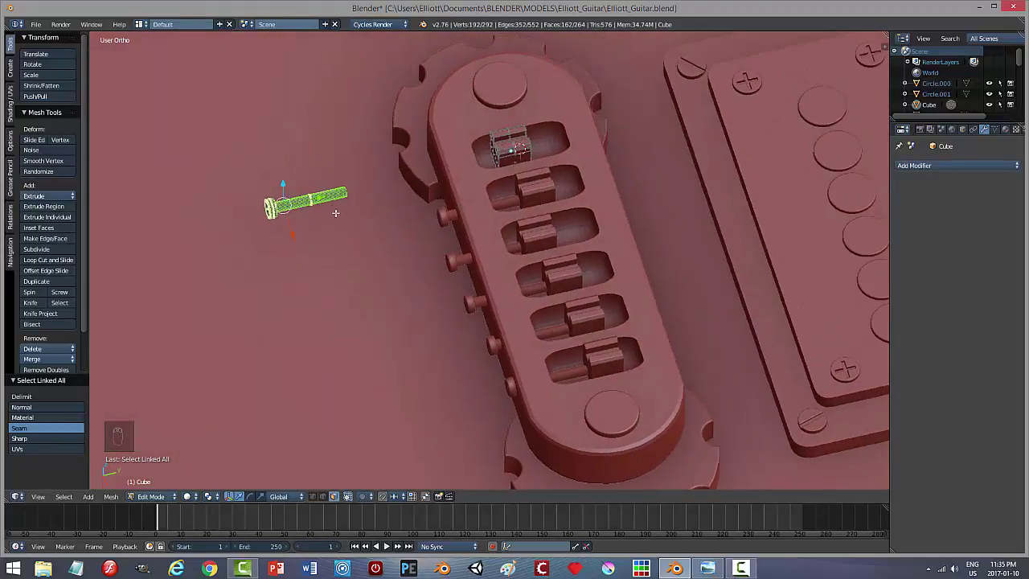
key("g")
key("y")
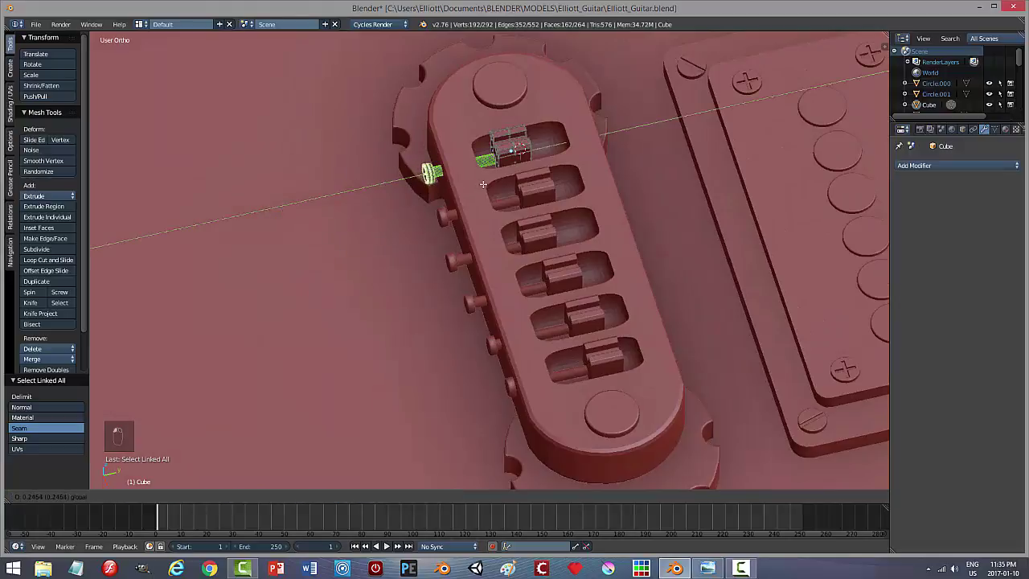
left_click(476, 194)
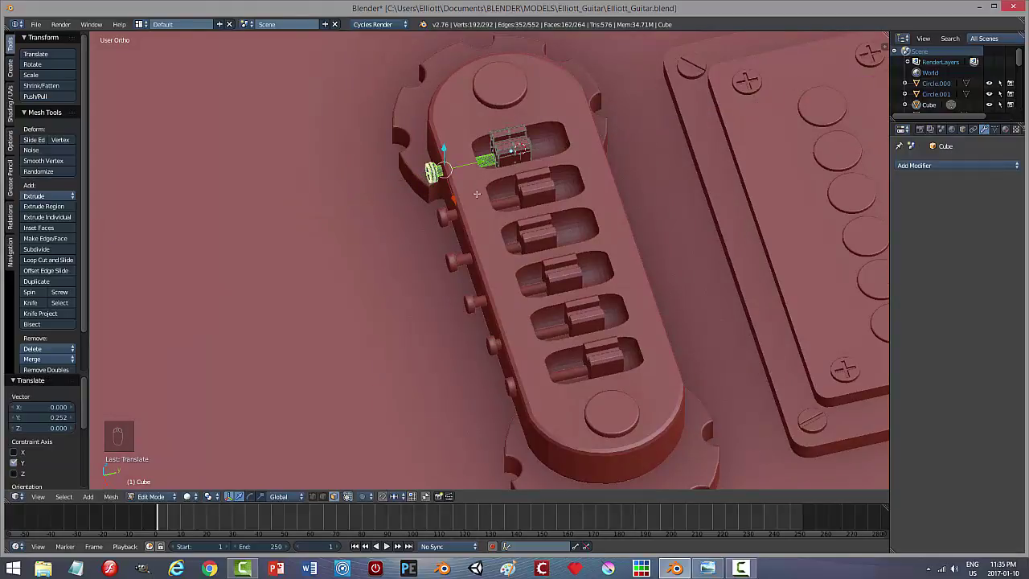
key("a")
key("Tab")
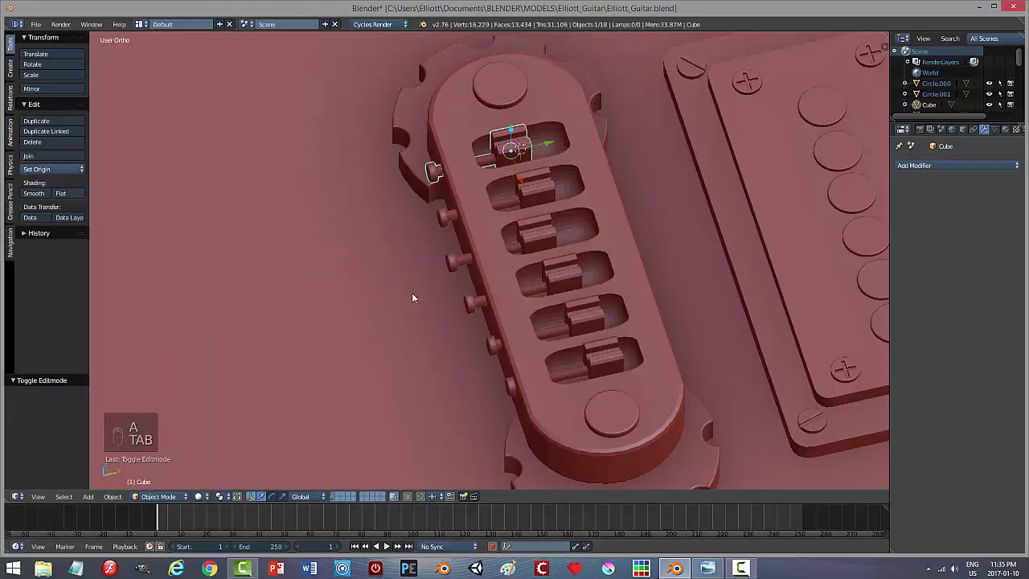
key("a")
scroll(450, 297, "down", 5)
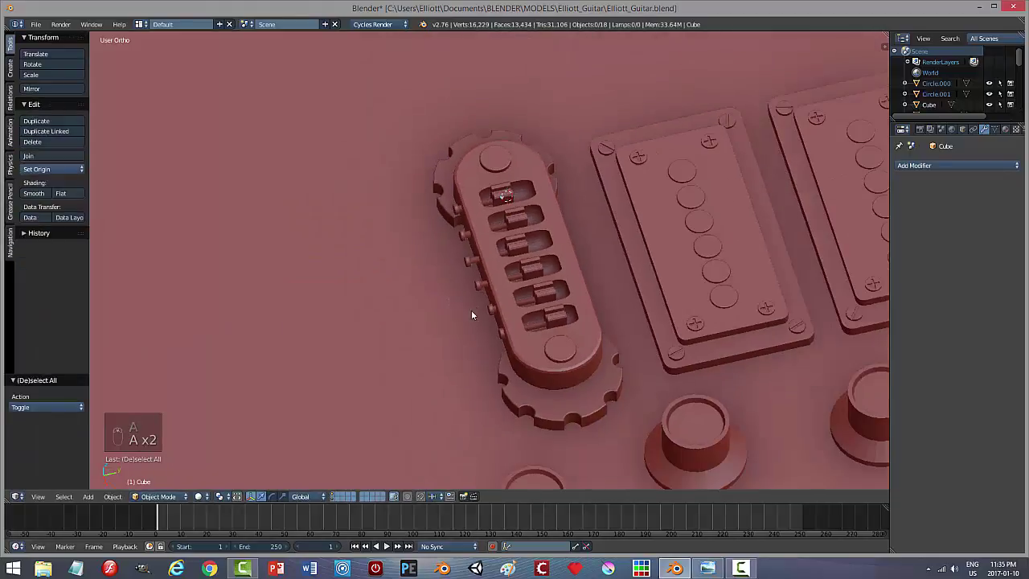
Step: Save the guitar model over the existing Elliott_Guitar.blend file
middle_click_drag(471, 309, 491, 346)
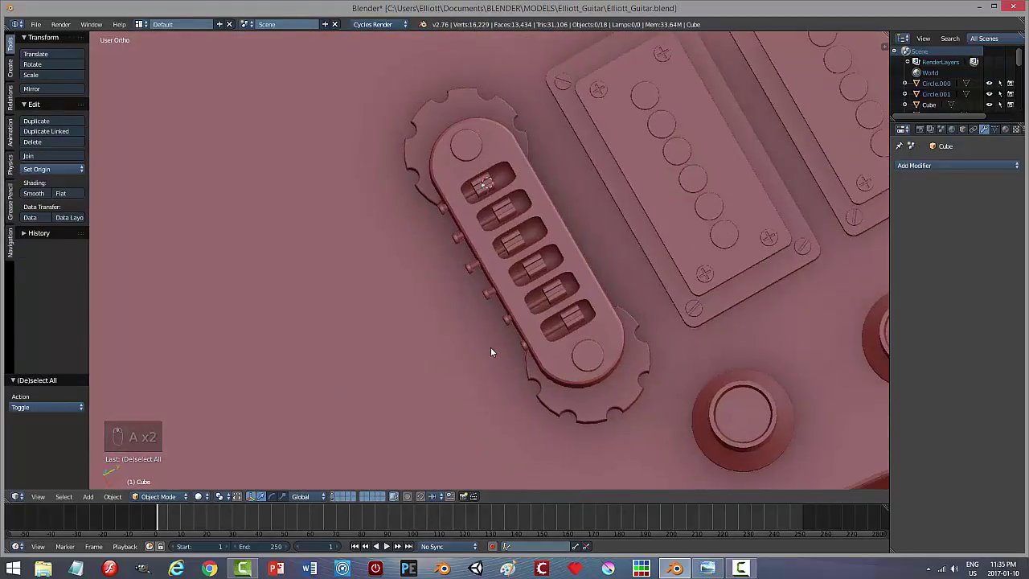
key("ctrl+s")
left_click(490, 346)
Step: Examine the bridge, its thumbwheels and its height above the guitar body from low side and rear angles
scroll(542, 372, "down", 5)
middle_click_drag(542, 371, 498, 270)
scroll(629, 287, "up", 3)
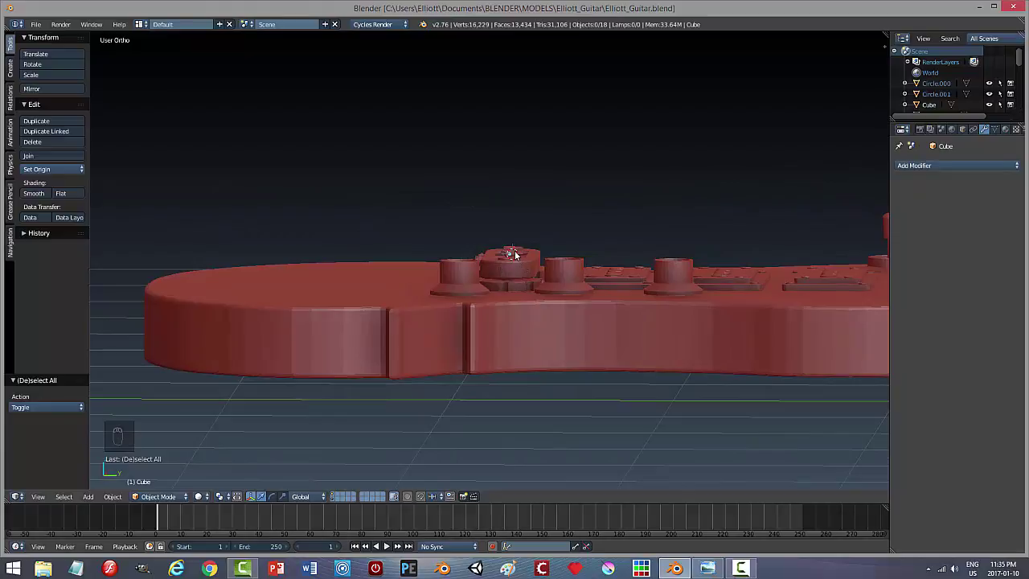
scroll(755, 254, "down", 2)
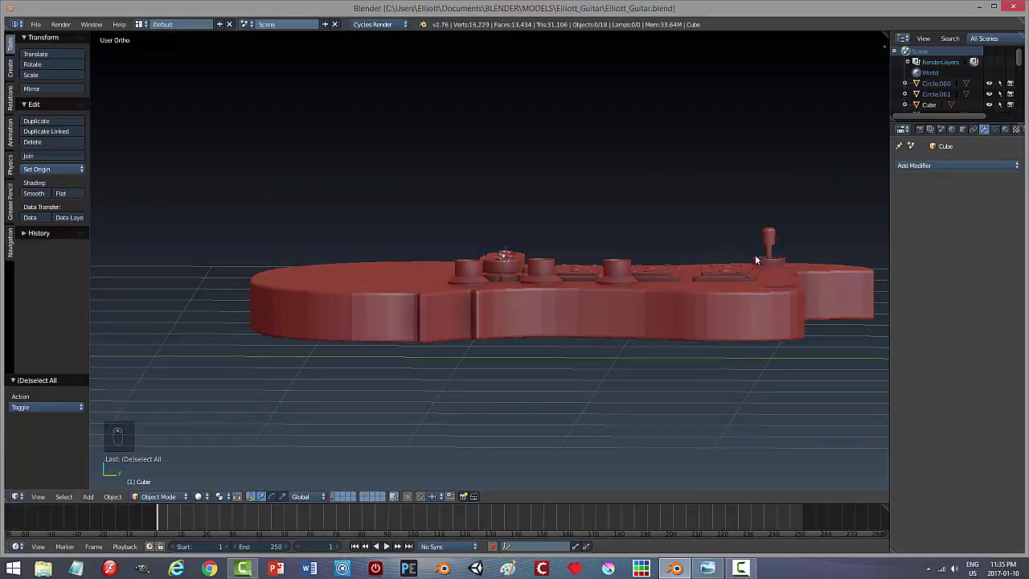
middle_click_drag(626, 262, 557, 310)
scroll(544, 313, "up", 2)
scroll(548, 338, "up", 3)
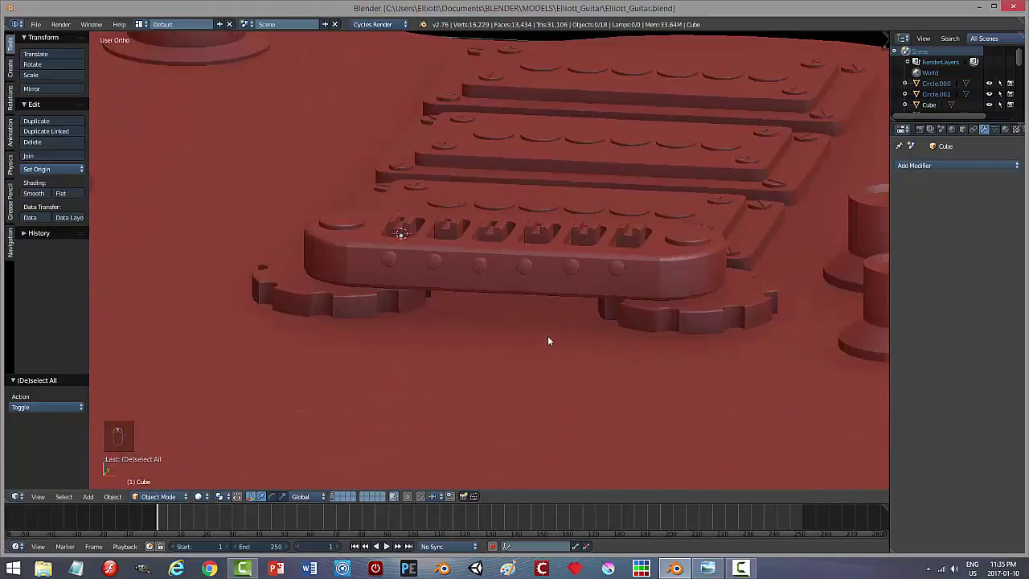
mouse_move(549, 340)
middle_mouse_down()
mouse_move(590, 368)
mouse_move(581, 338)
mouse_move(580, 350)
mouse_move(544, 344)
middle_mouse_up()
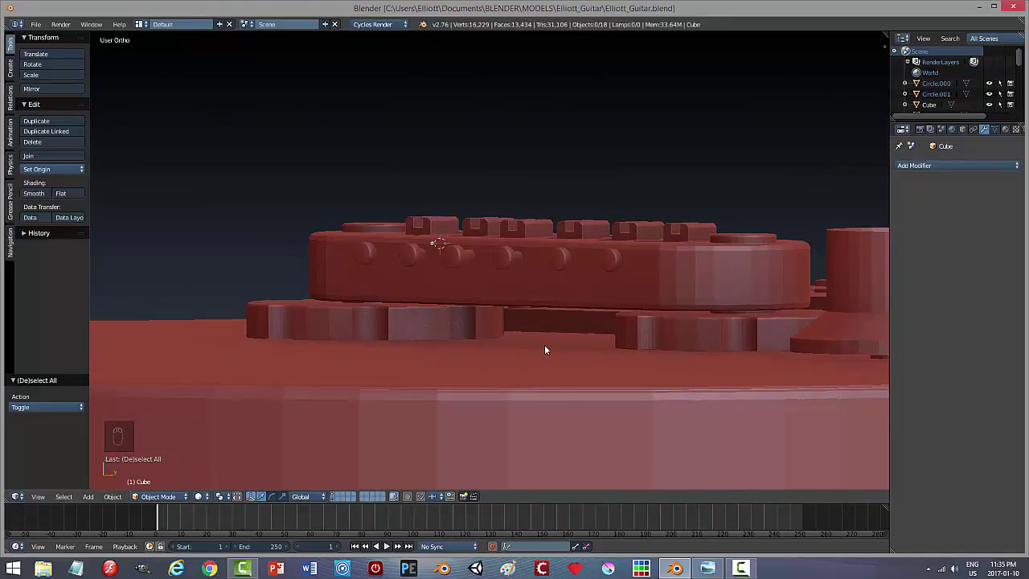
scroll(545, 345, "down", 4)
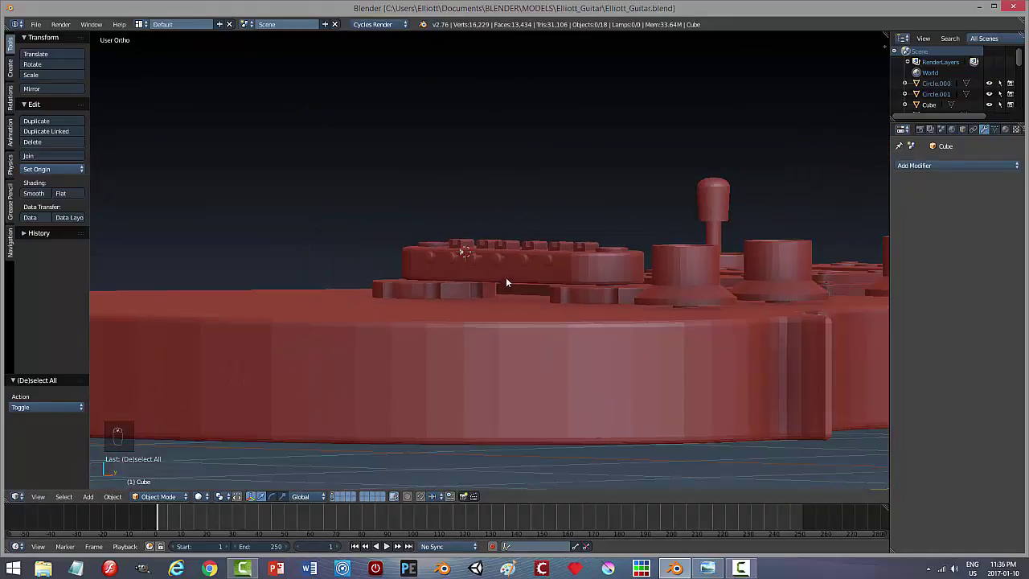
middle_click_drag(506, 276, 626, 297)
right_click(627, 314)
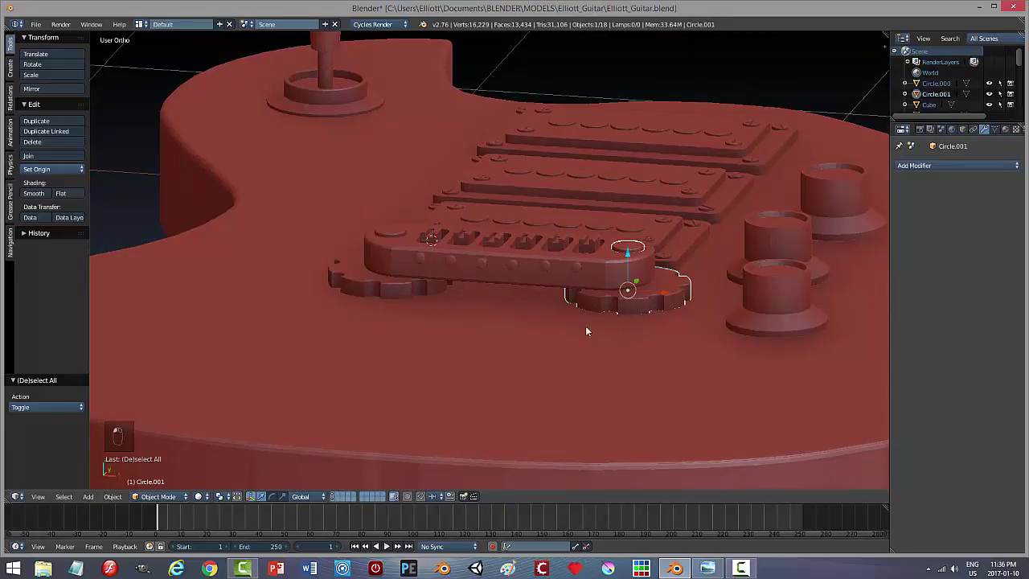
right_click(395, 282, "shift")
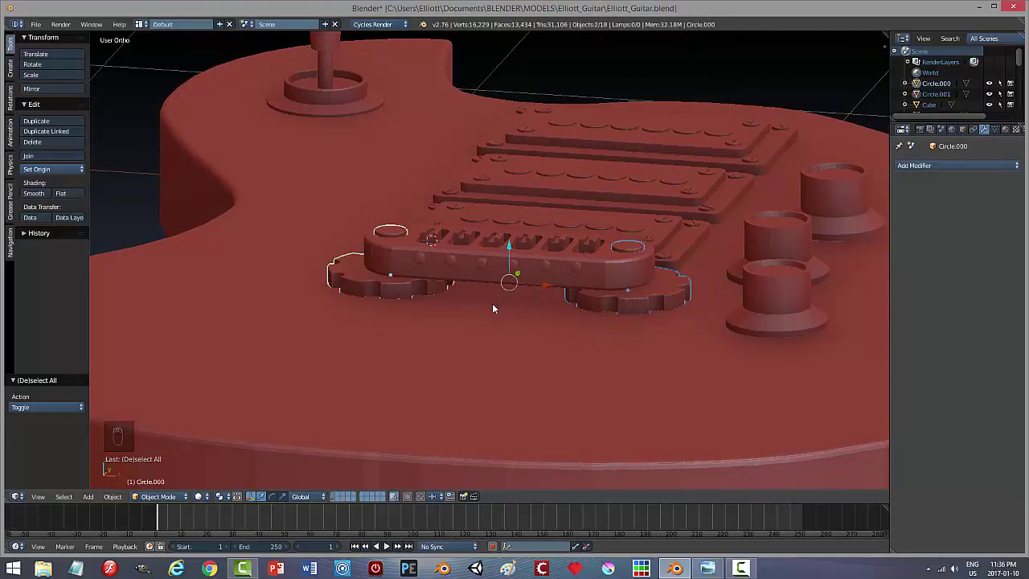
key("Tab")
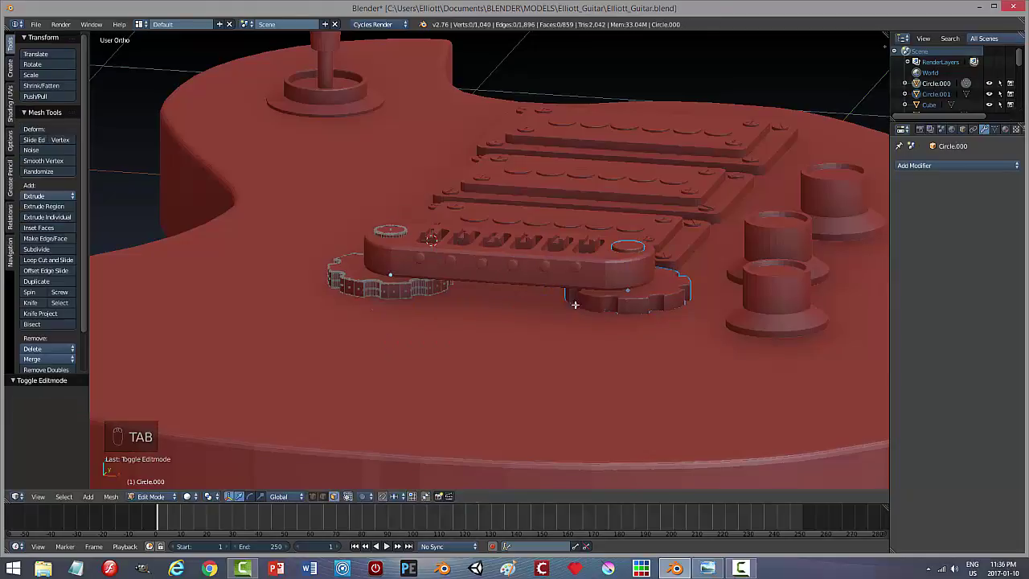
key("a")
key("a")
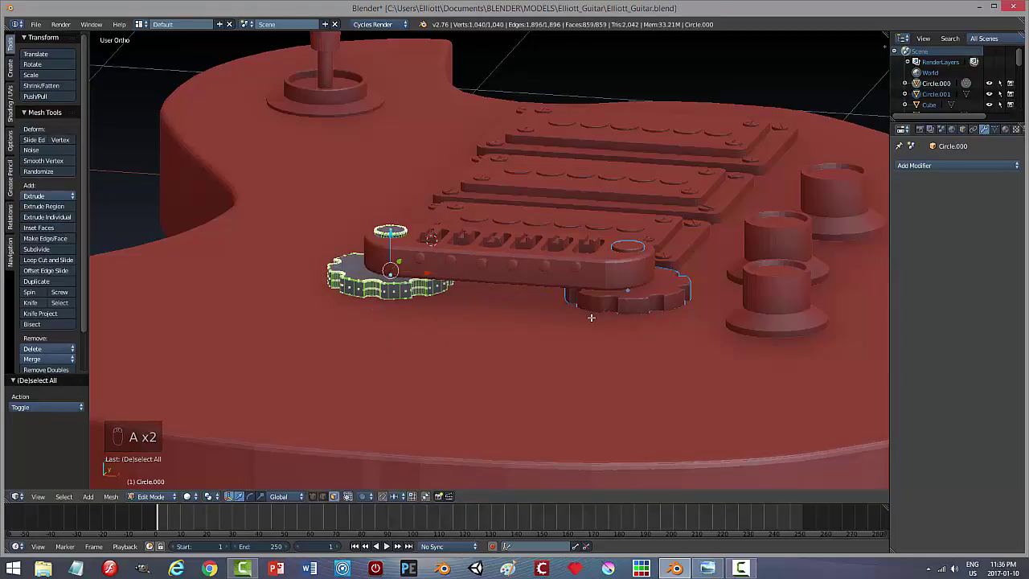
key("Tab")
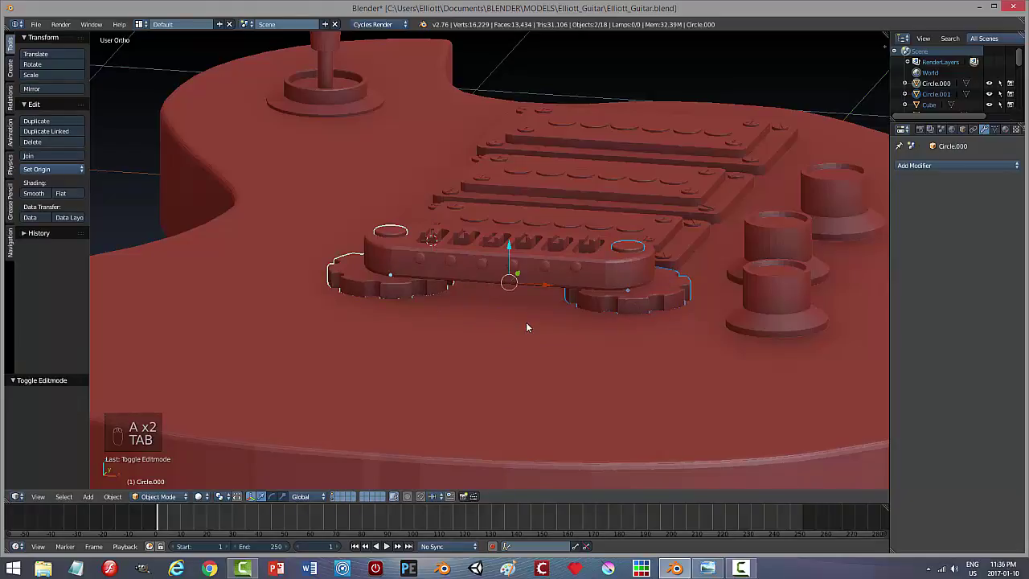
key("a")
key("a")
Step: Join the two bridge thumbwheel-and-post objects into one object and set its origin to its geometry
right_click(626, 291)
right_click(396, 287, "shift")
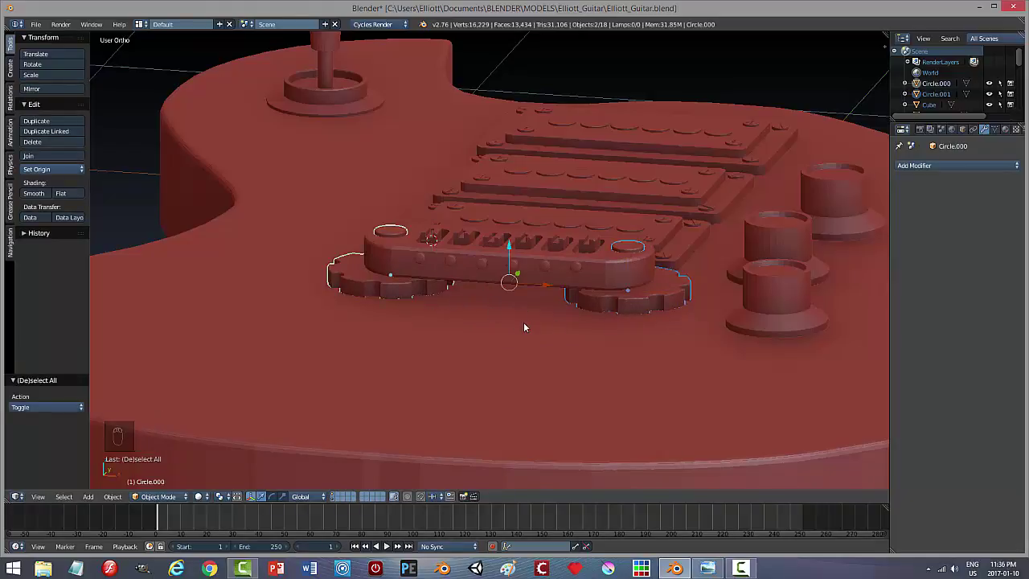
key("ctrl+j")
left_click(67, 170)
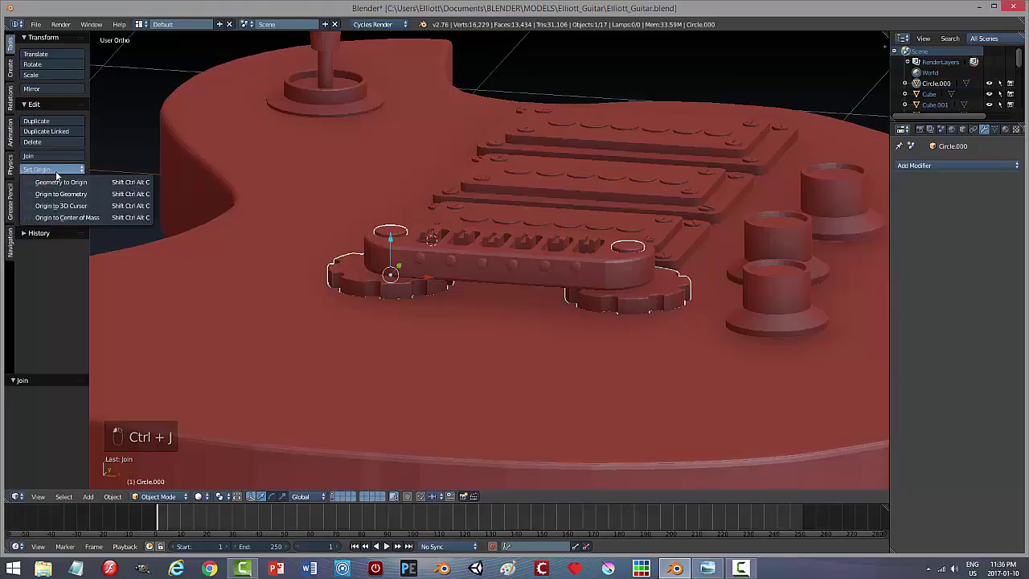
left_click(56, 193)
key("Tab")
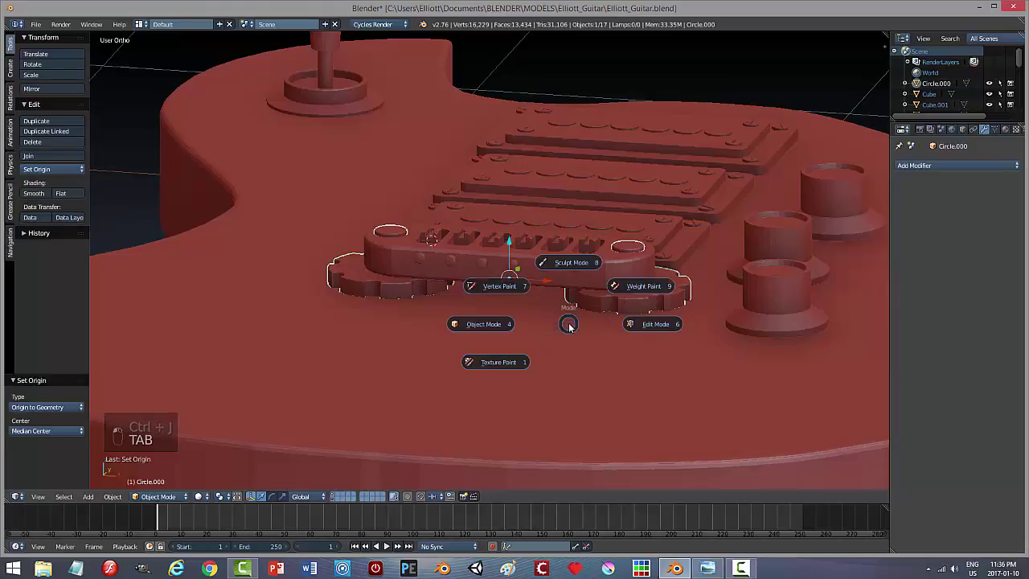
left_click(636, 324)
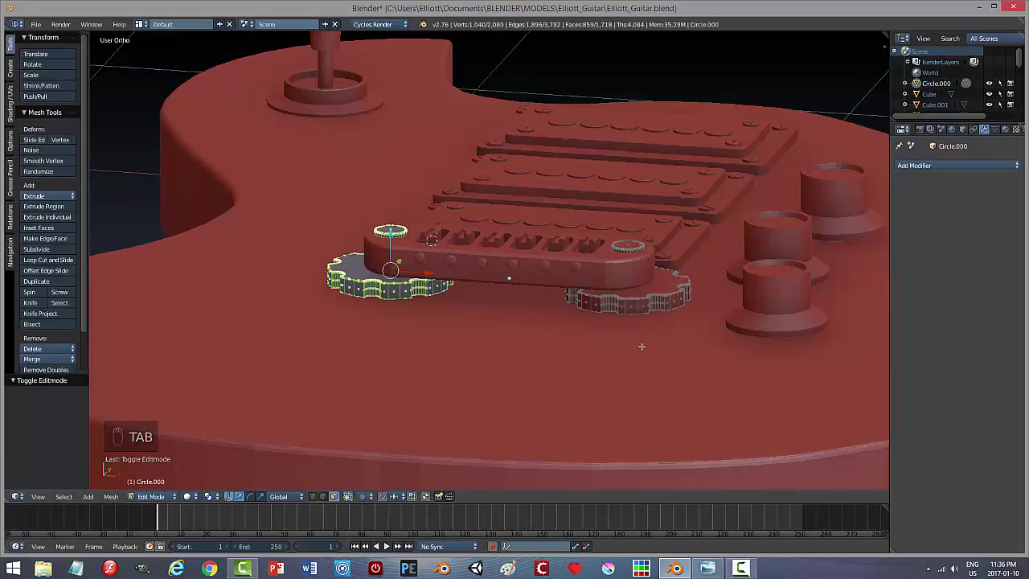
key("a")
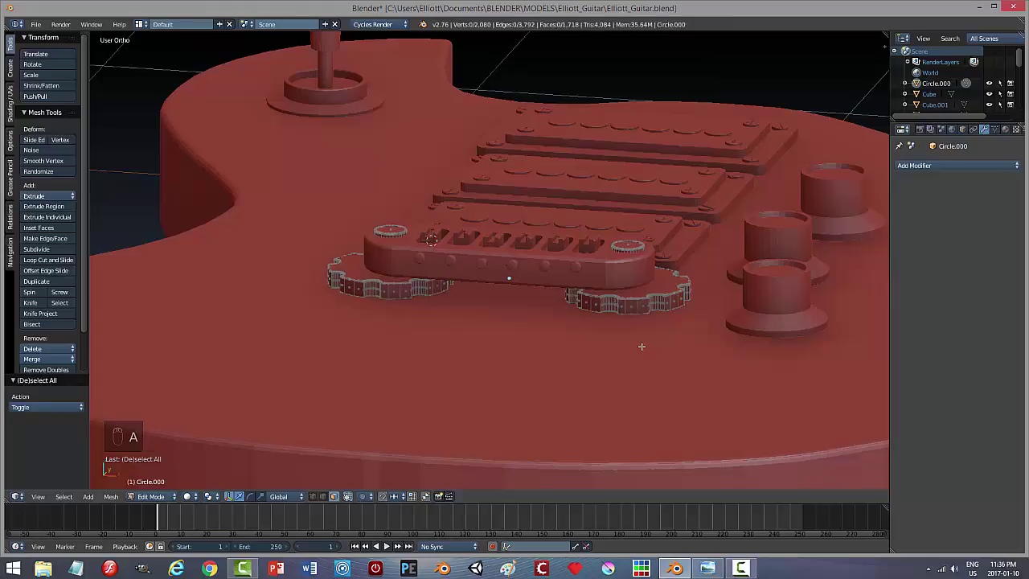
key("a")
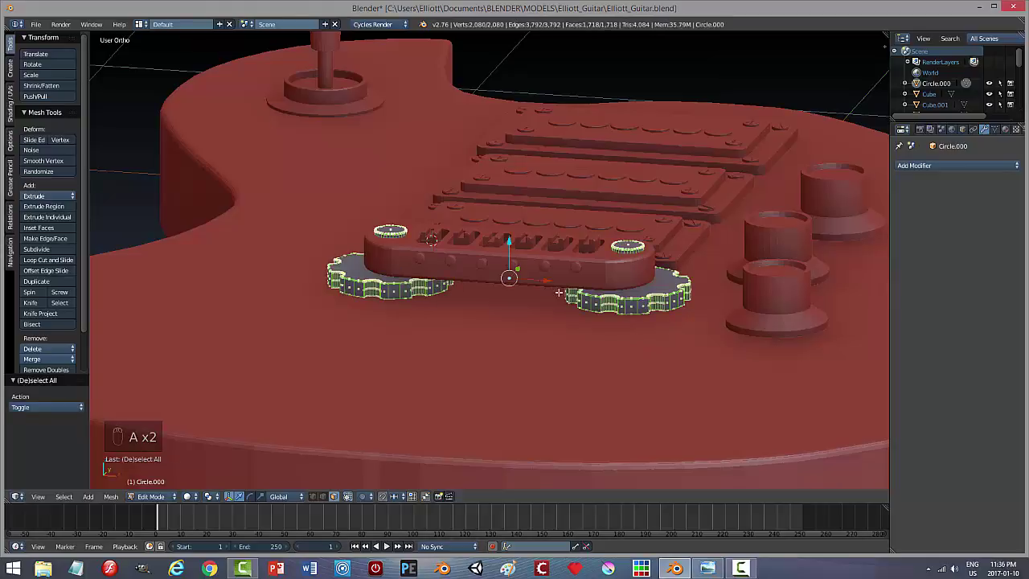
key("a")
key("Tab")
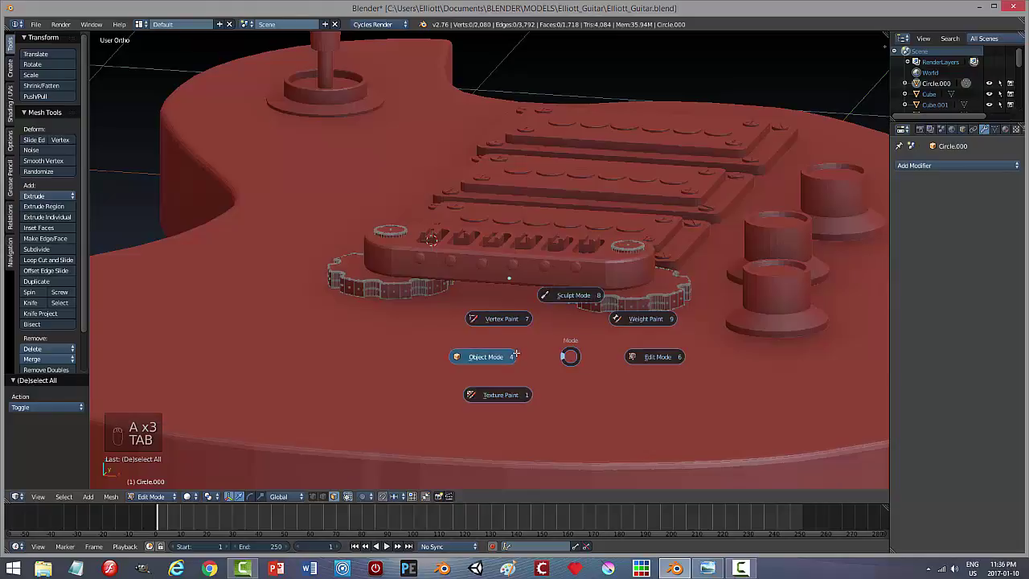
left_click(515, 356)
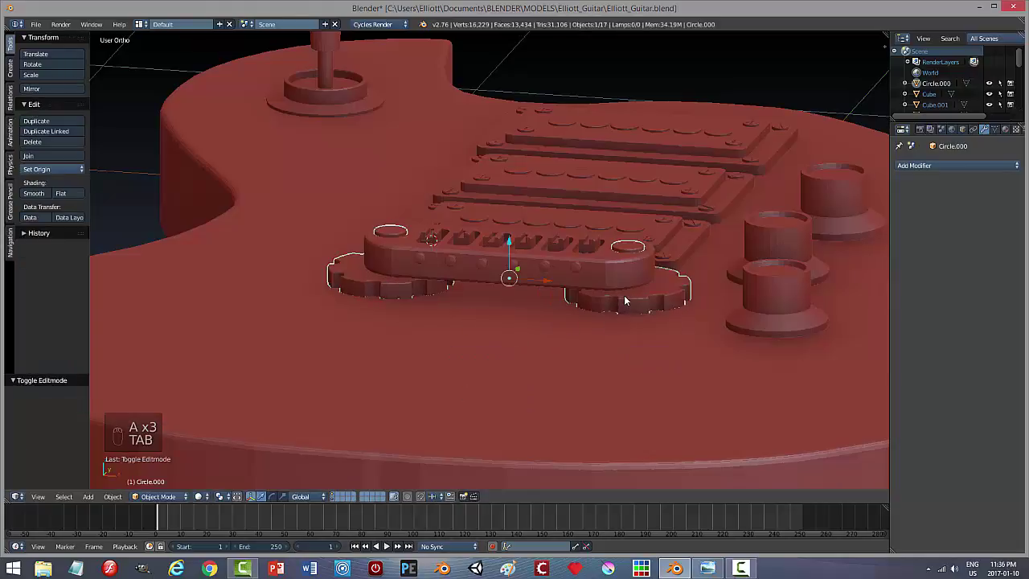
Step: Hide the guitar body and display only the first layer so the undersides of the parts are accessible
right_click(554, 363)
key("h")
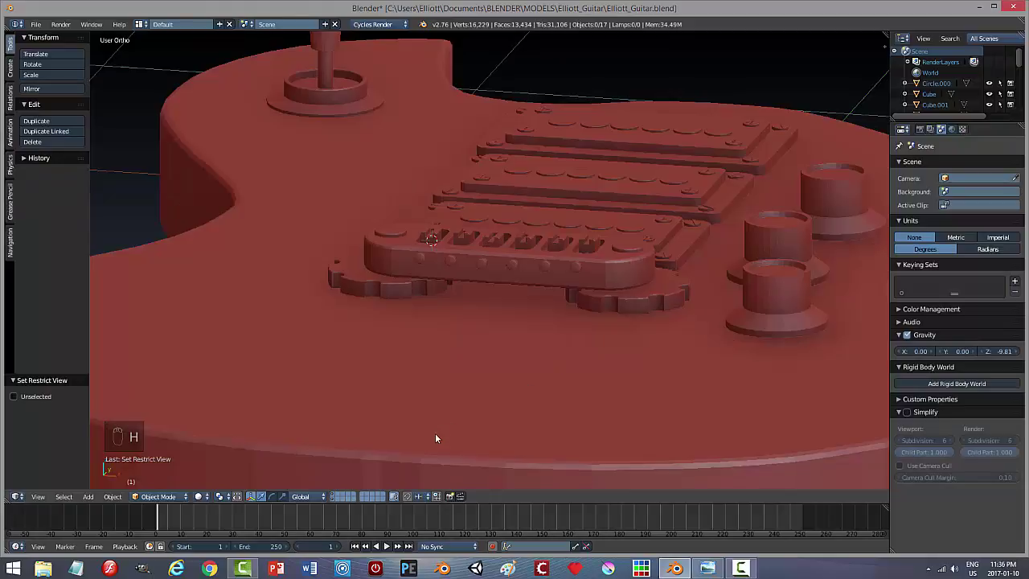
left_click(331, 493)
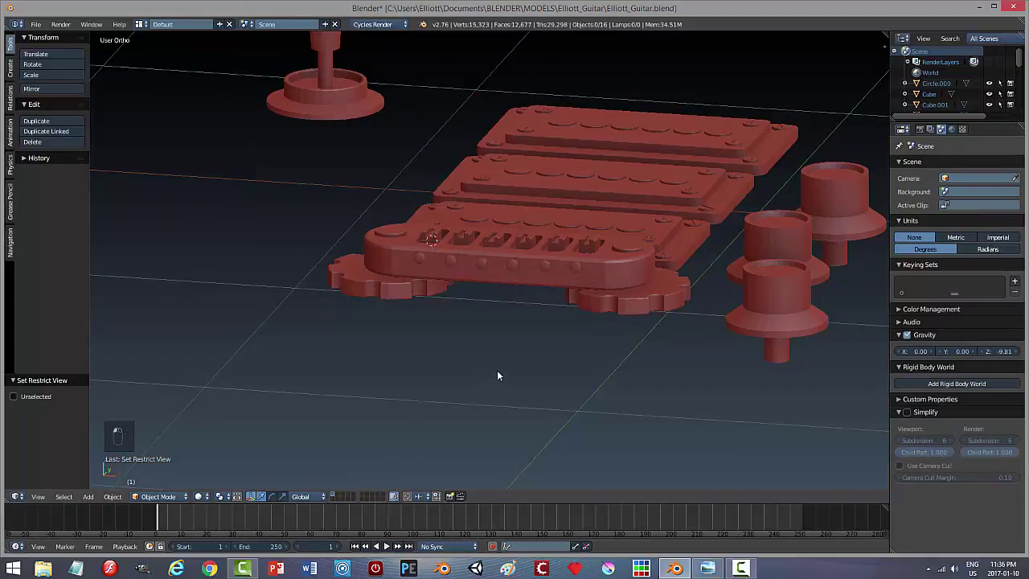
Step: In the joined thumbwheel mesh, select the large underside face of each wheel in Edit Mode
middle_click_drag(527, 366, 587, 287)
right_click(634, 284)
key("Tab")
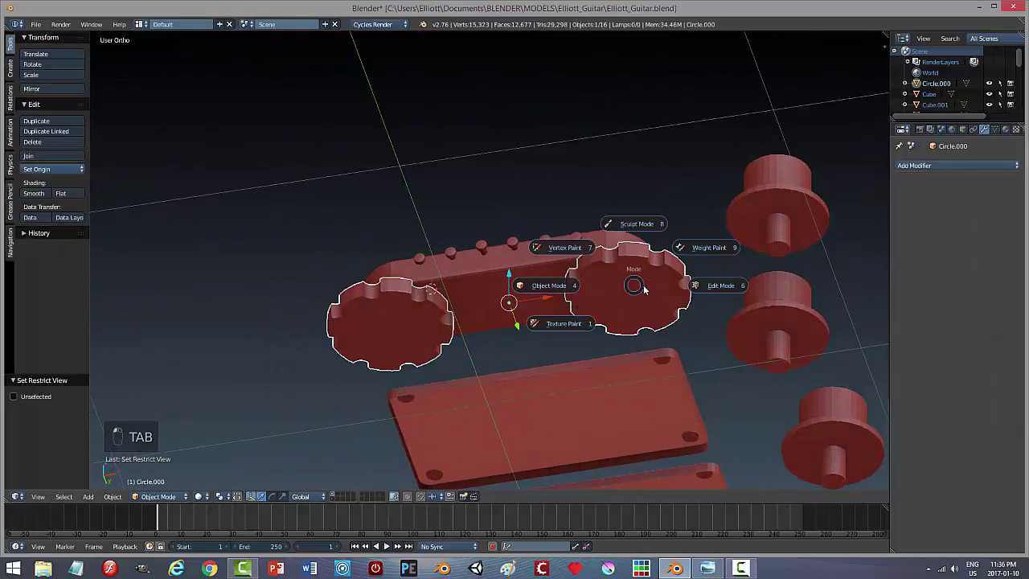
left_click(702, 287)
right_click(640, 300)
right_click(392, 330, "shift")
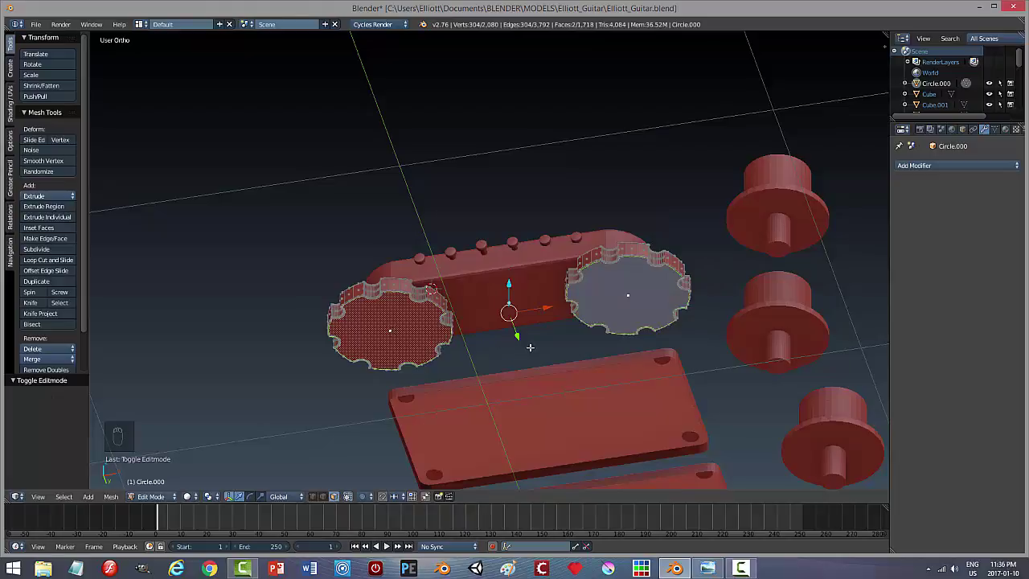
Step: Try to move the two underside faces of the thumbwheels along Z, then undo the move
middle_click_drag(529, 347, 524, 391)
left_click_drag(513, 270, 531, 298)
key("ctrl+z")
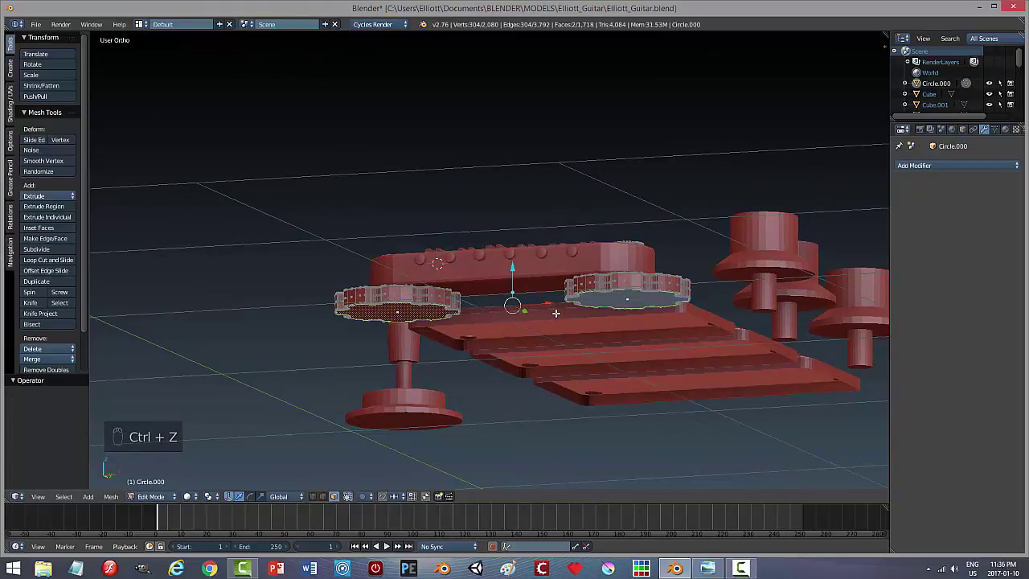
Step: Thin both thumbwheels by growing the underside selection twice and raising it about 0.016 along Z, then return to Object Mode with nothing selected
key("ctrl+KP_Add")
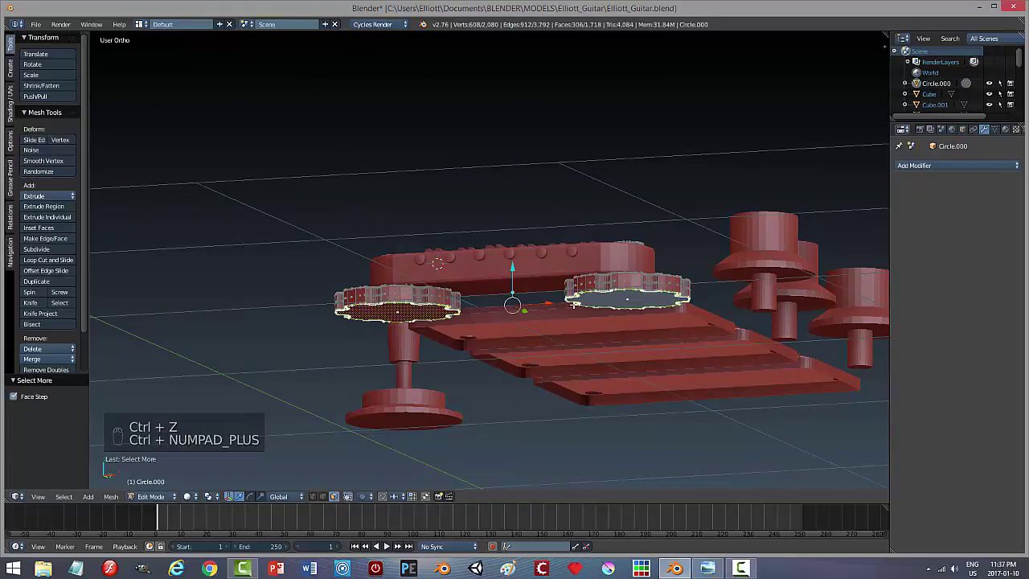
left_click_drag(512, 269, 512, 261)
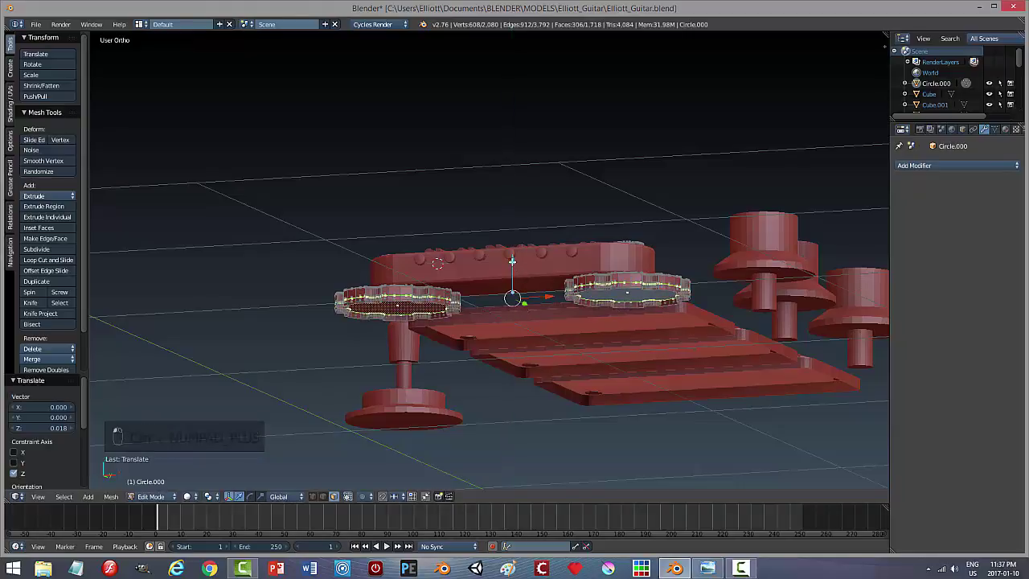
key("ctrl+z")
key("ctrl+KP_Add")
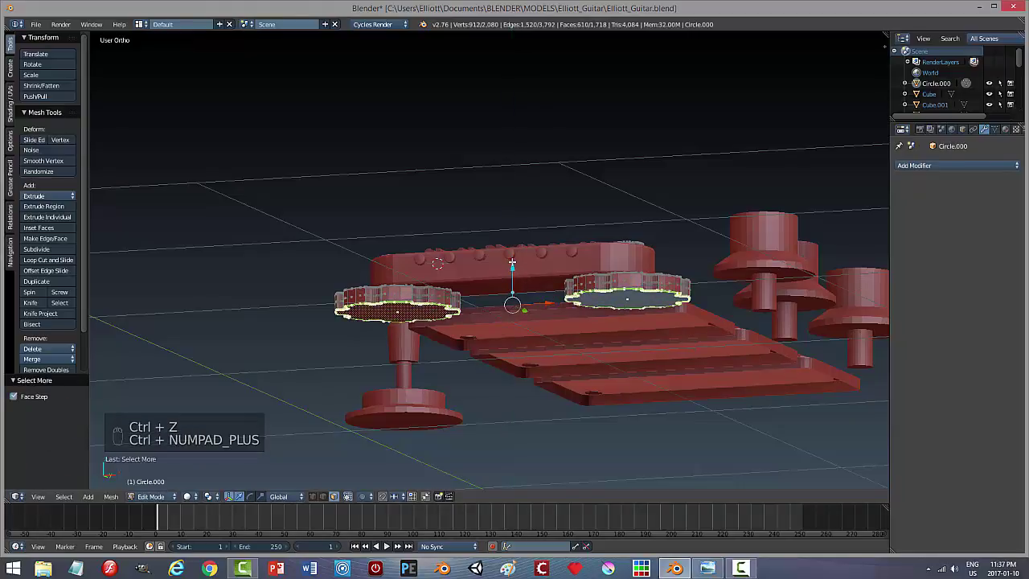
left_click_drag(514, 266, 517, 262)
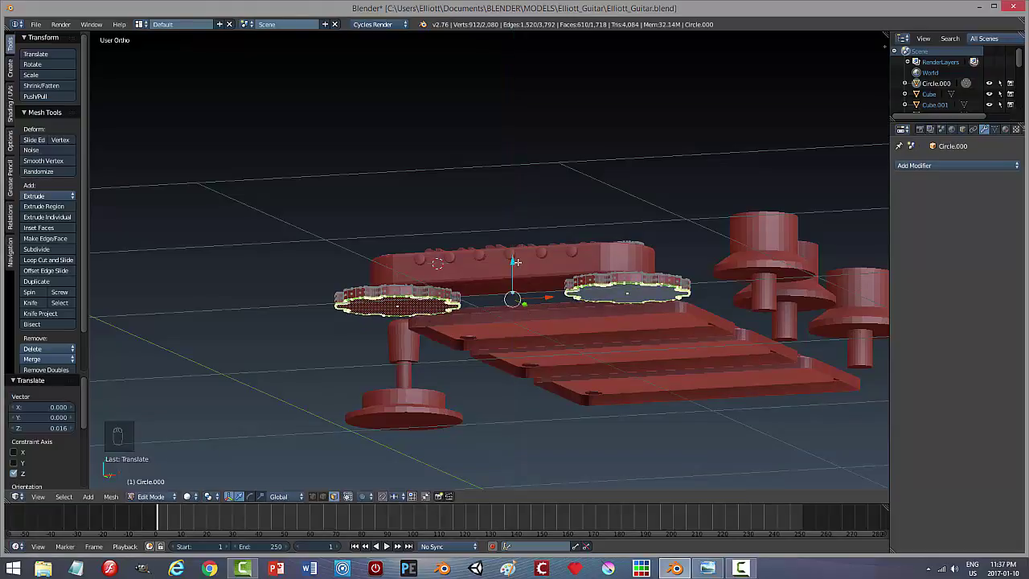
middle_click_drag(546, 323, 539, 344)
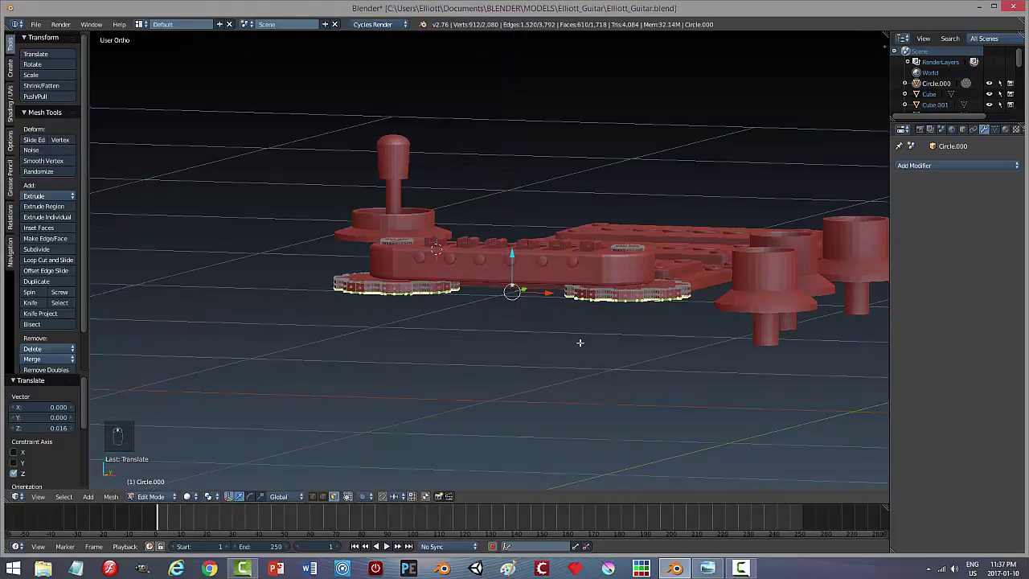
key("a")
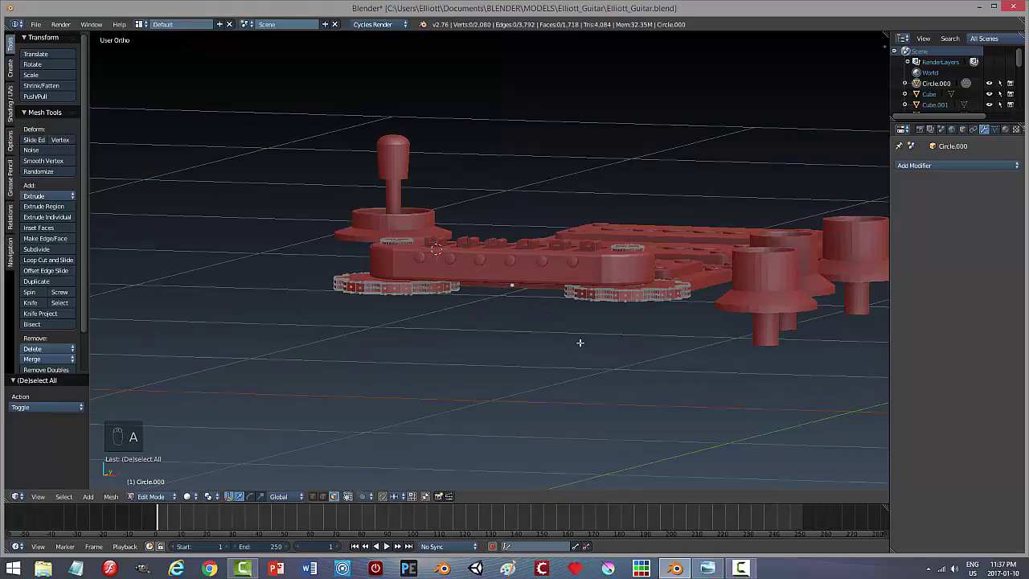
key("Tab")
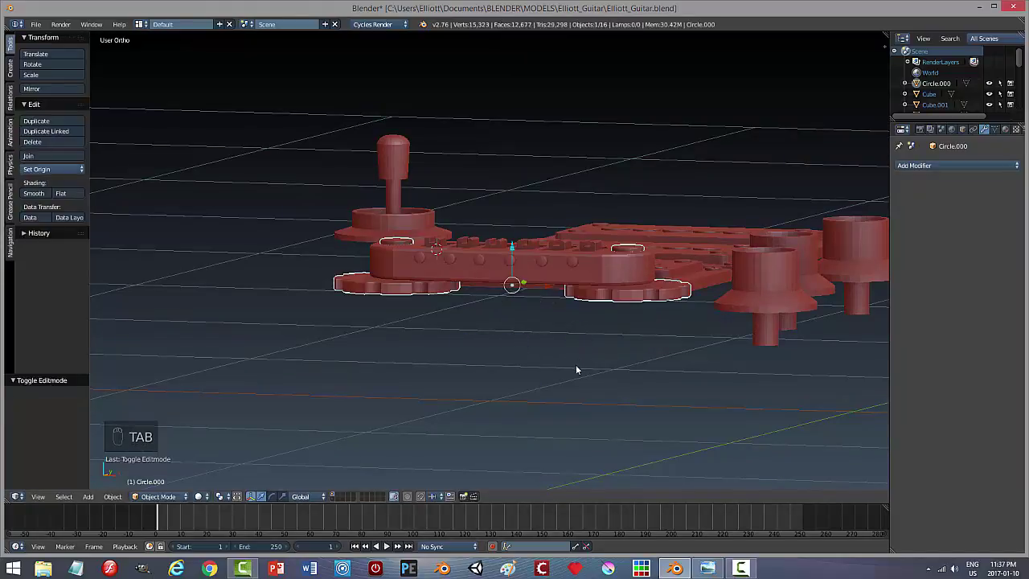
key("a")
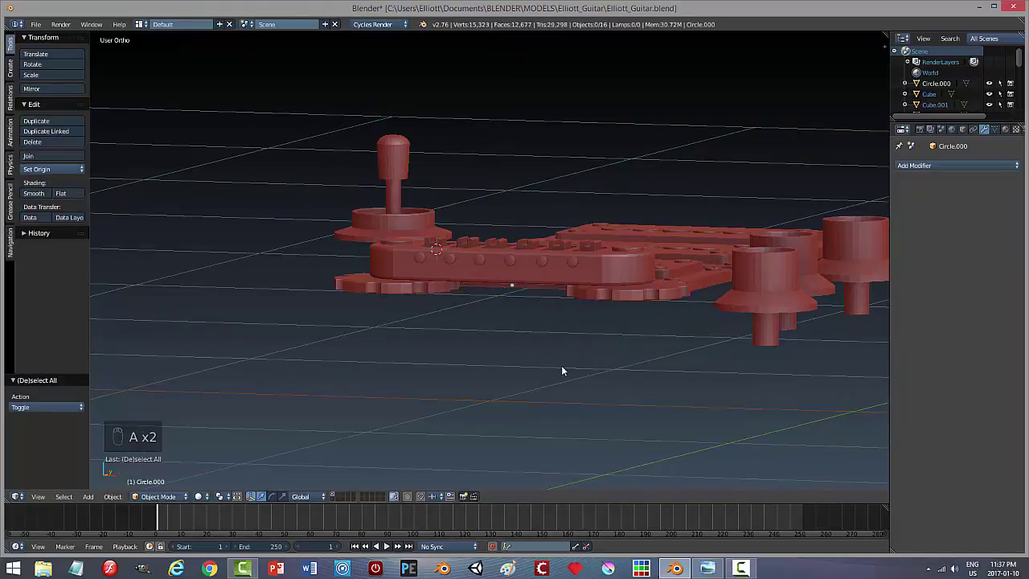
Step: Unhide the guitar body, then join the six saddles with the main bridge piece into a single object
key("alt+h")
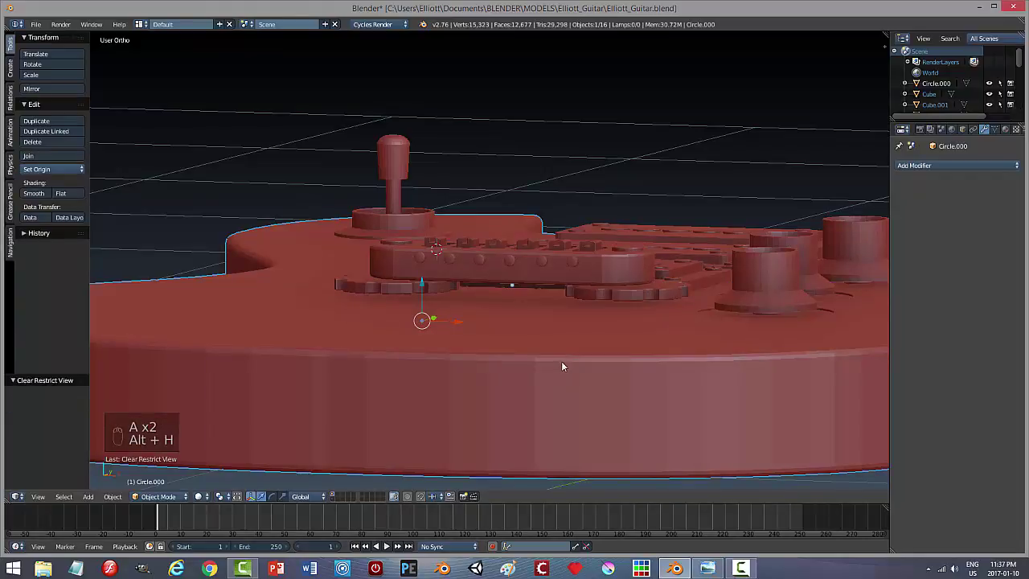
middle_click_drag(560, 343, 562, 343)
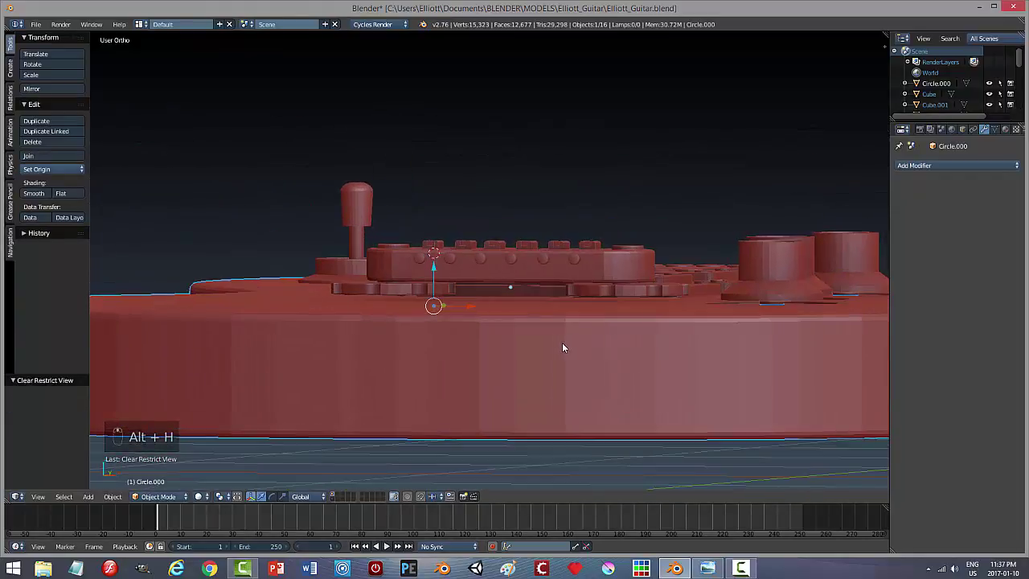
left_click(419, 256)
right_click(434, 249)
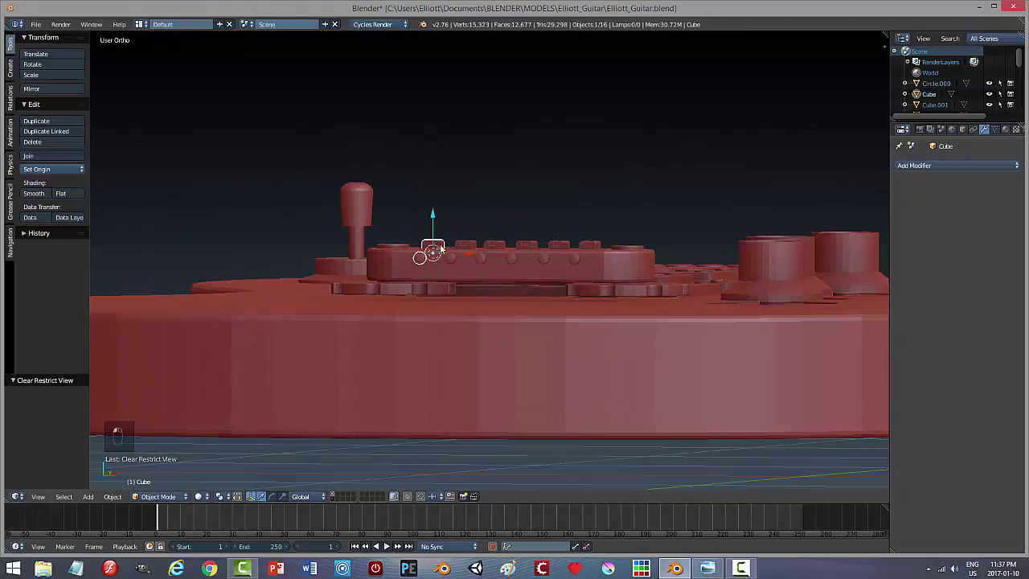
right_click(464, 246, "shift")
right_click(496, 246, "shift")
right_click(526, 246, "shift")
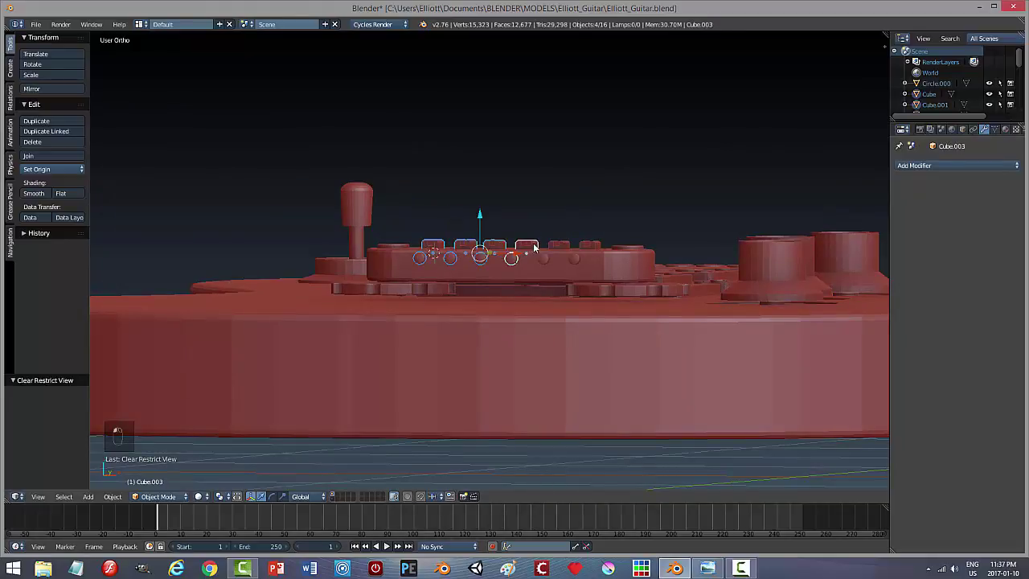
right_click(560, 246, "shift")
right_click(590, 246, "shift")
right_click(619, 263, "shift")
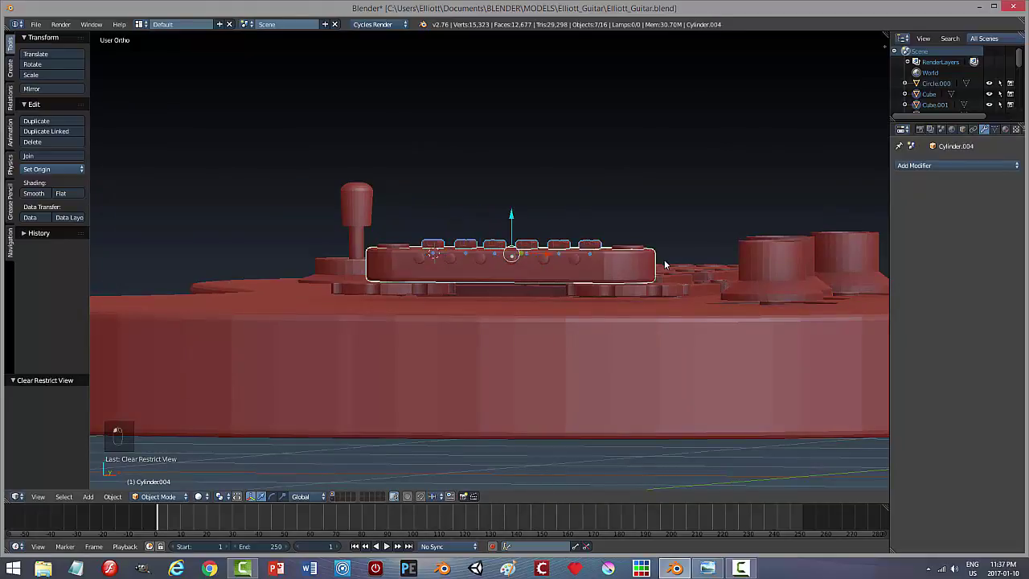
key("ctrl+j")
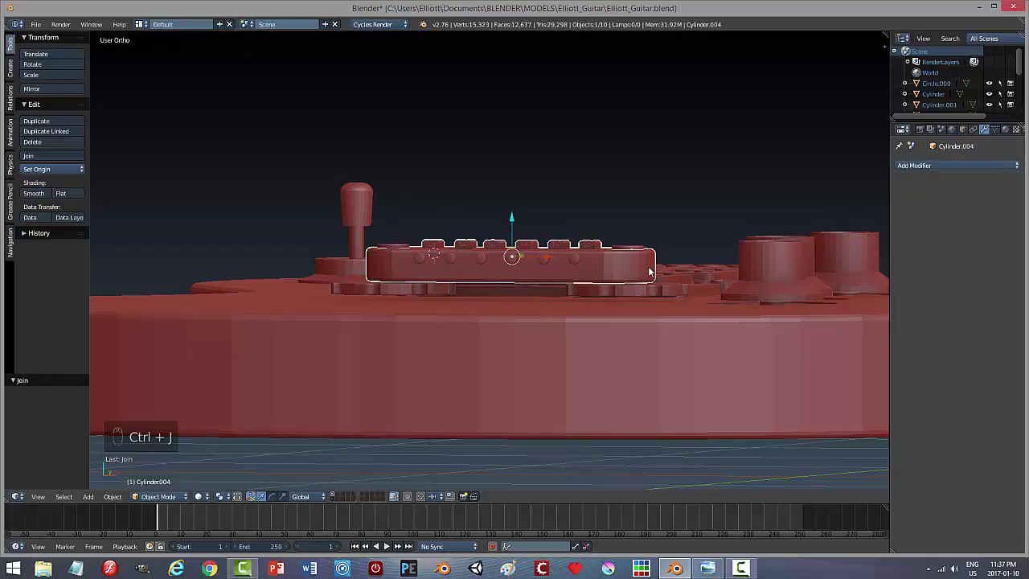
Step: Lower the joined bridge together with the thumbwheels slightly along Z toward the guitar body and deselect everything
right_click(647, 292, "shift")
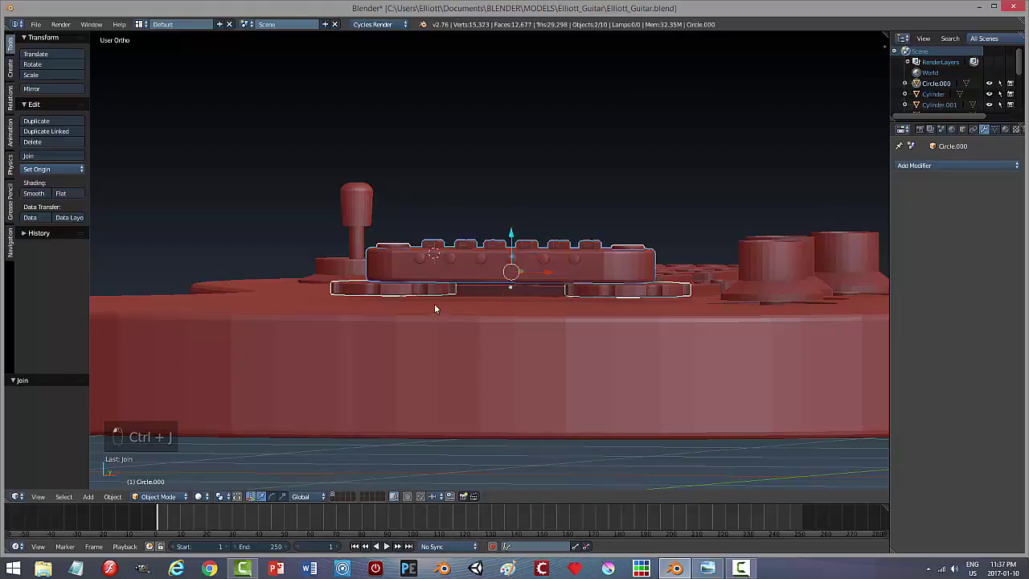
left_click_drag(511, 239, 516, 246)
key("a")
Step: Join the bridge and the thumbwheels into one object and save over the existing guitar .blend file
middle_click_drag(583, 313, 561, 327)
scroll(500, 382, "down", 3)
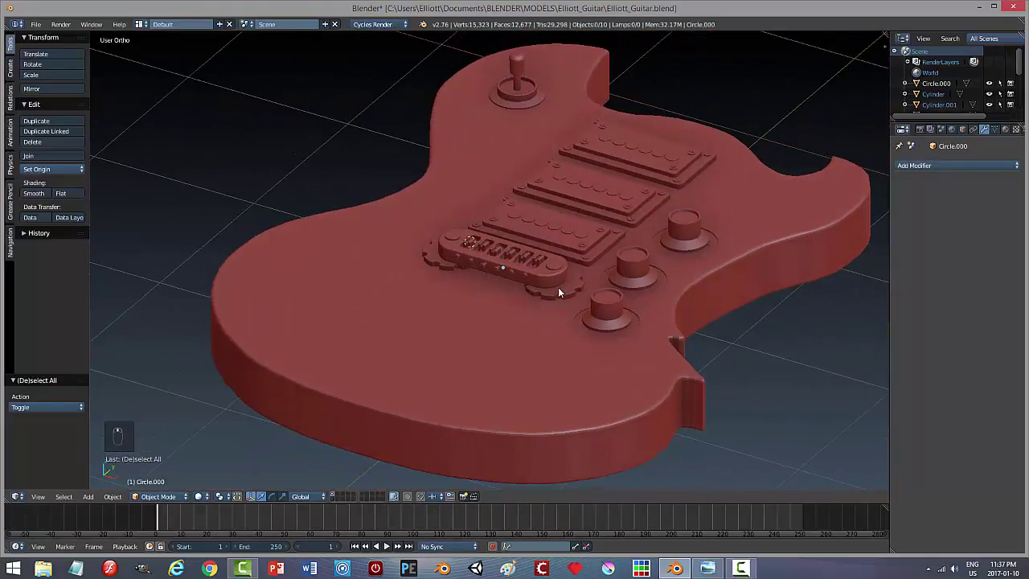
left_click(553, 279)
left_click(561, 293, "shift")
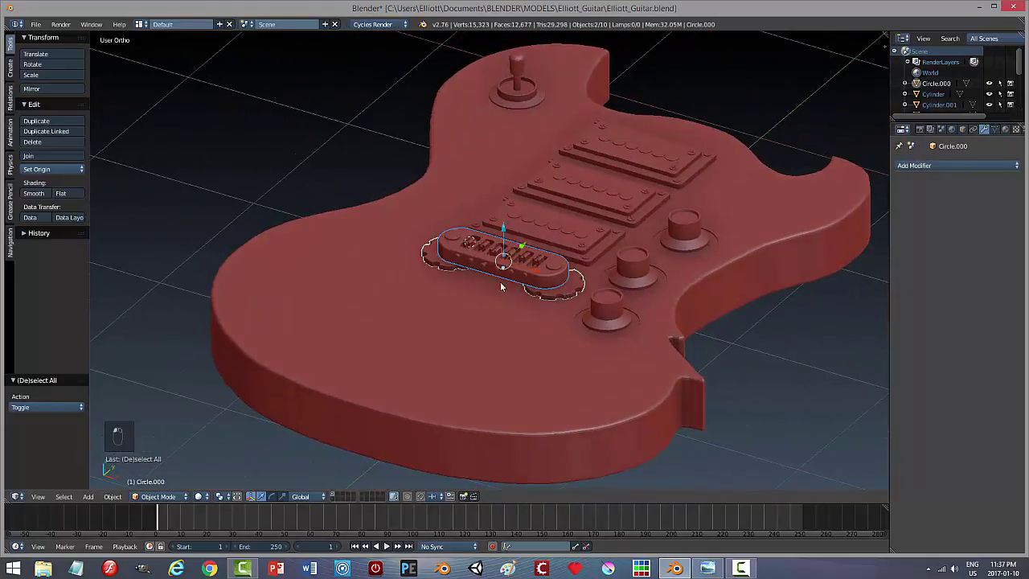
key("ctrl+j")
key("ctrl+s")
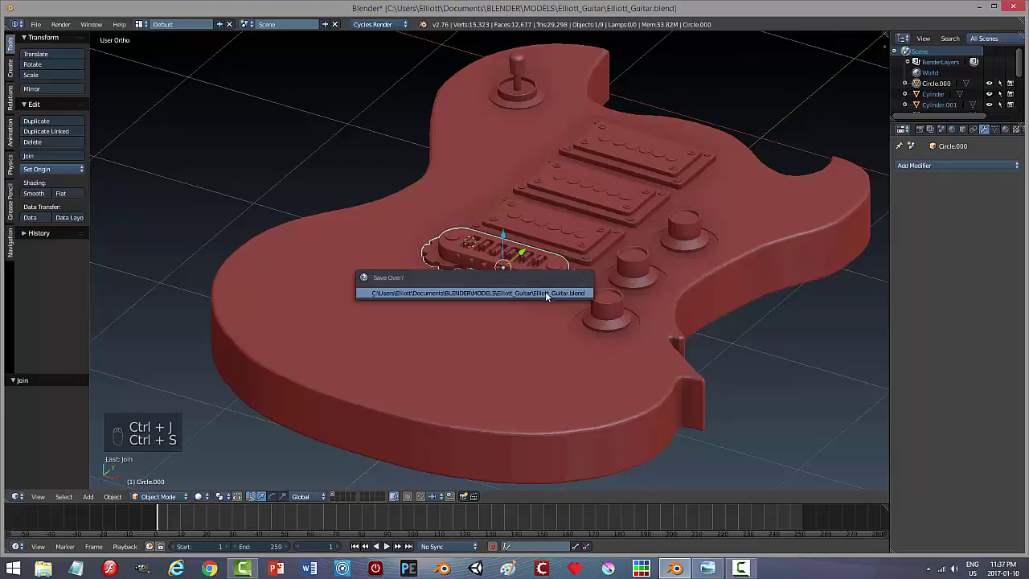
left_click(545, 291)
key("a")
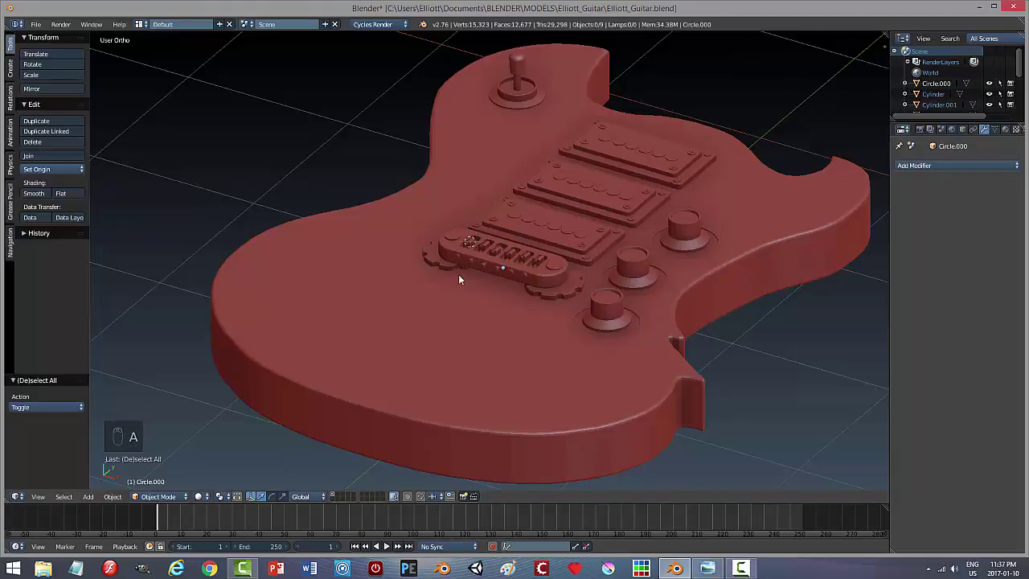
Step: Save the guitar .blend file again over its existing version
middle_click_drag(567, 321, 531, 379)
scroll(531, 353, "down", 3)
key("ctrl+s")
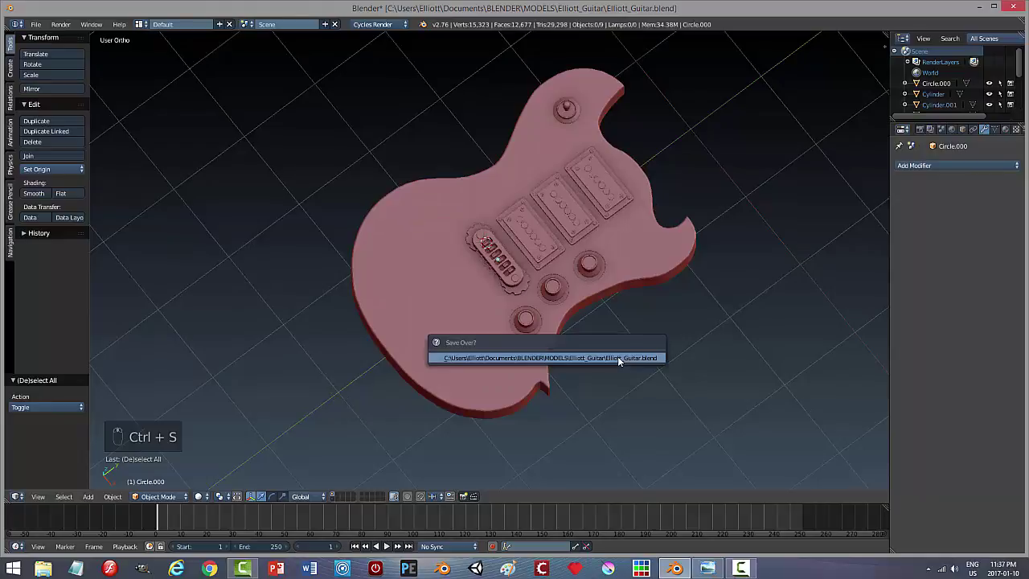
Step: Save the guitar model over its existing blend file
left_click(620, 361)
middle_click_drag(705, 377, 493, 291)
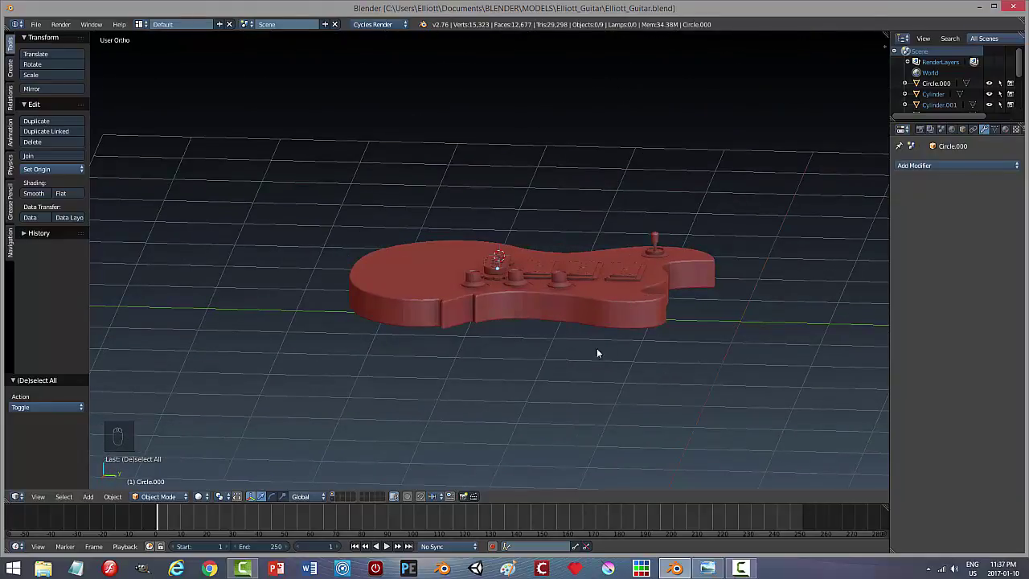
middle_click_drag(598, 351, 651, 385)
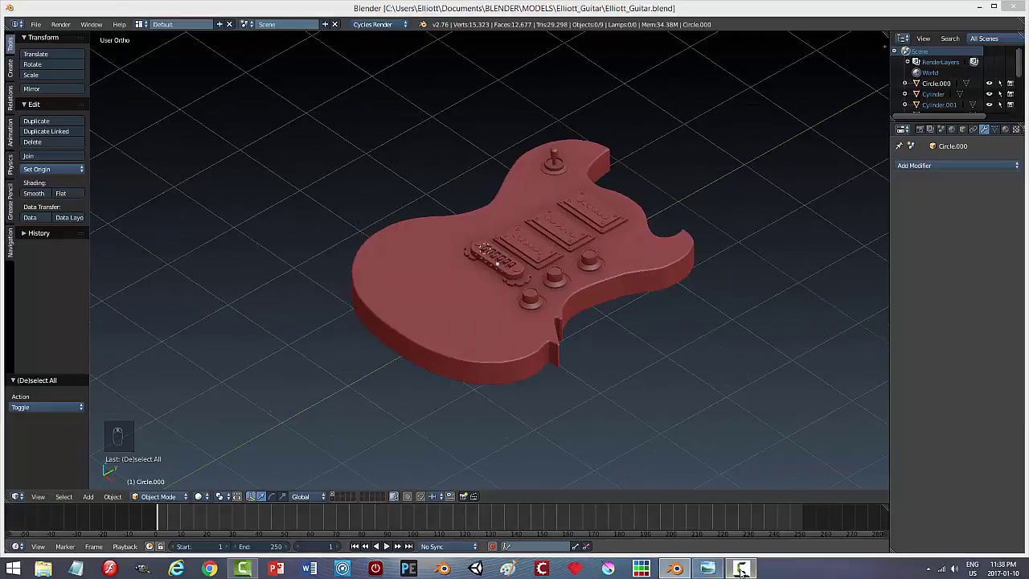
left_click(708, 569)
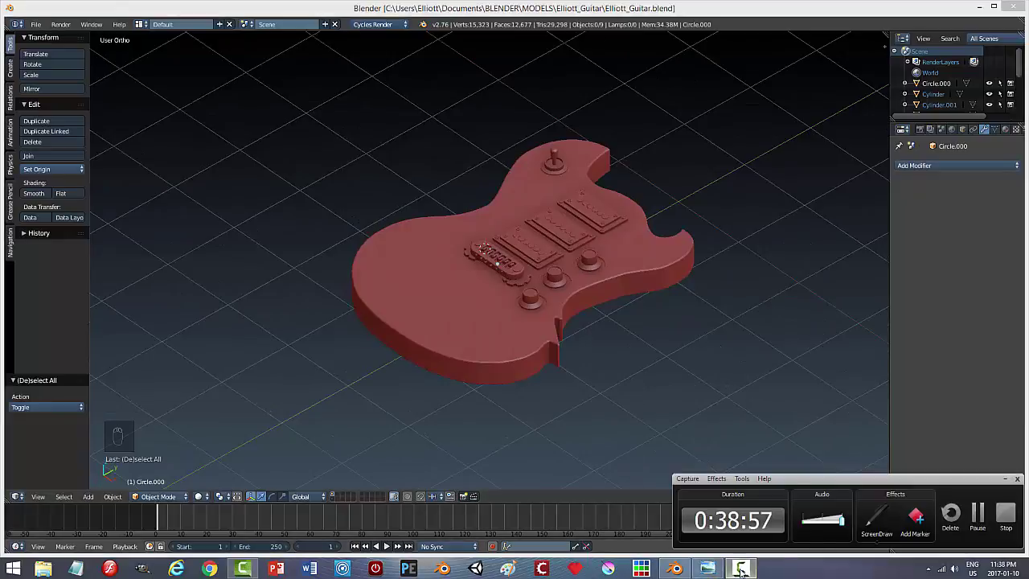
left_click(1005, 479)
Step: In top view with wireframe shading, select the guitar's bridge and snap the 3D cursor to it
middle_click_drag(631, 348, 654, 389)
key("KP_7")
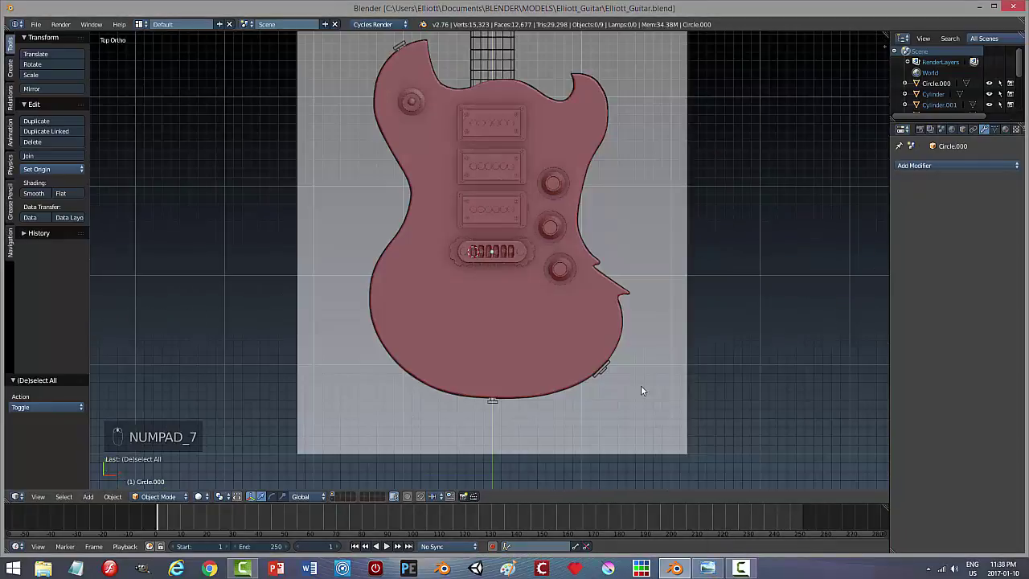
key("z")
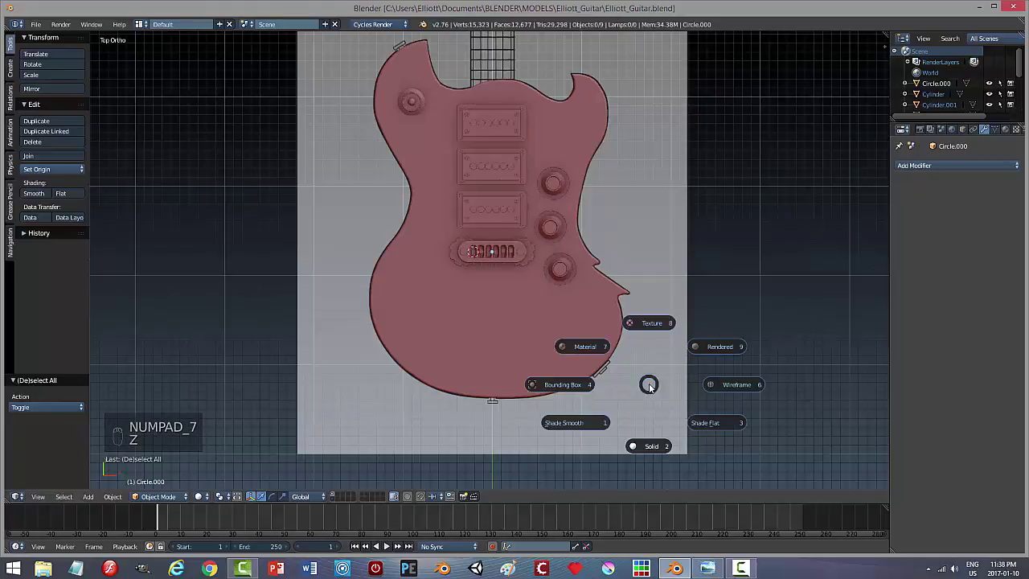
left_click(732, 387)
scroll(604, 387, "up", 7)
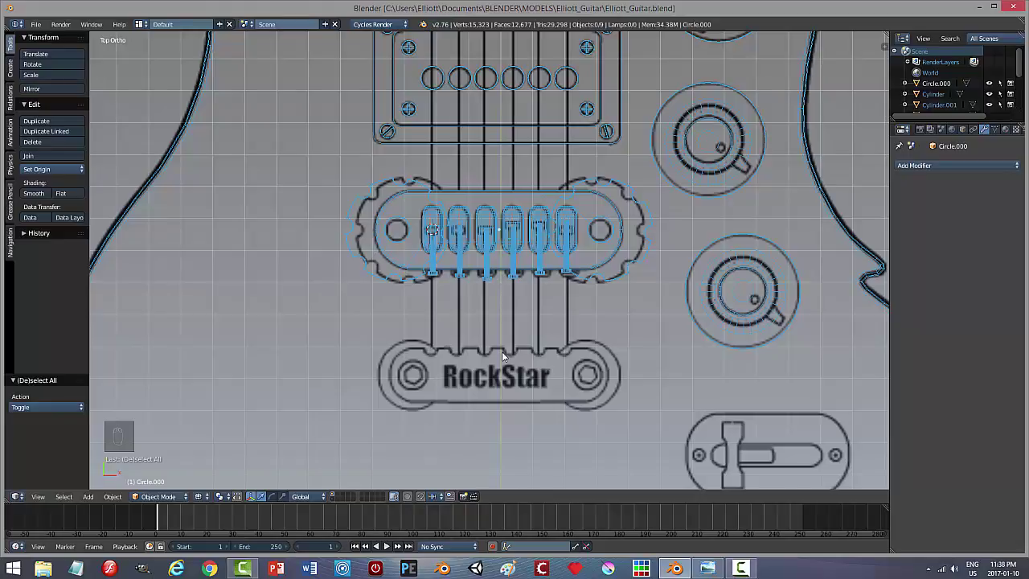
right_click(498, 279)
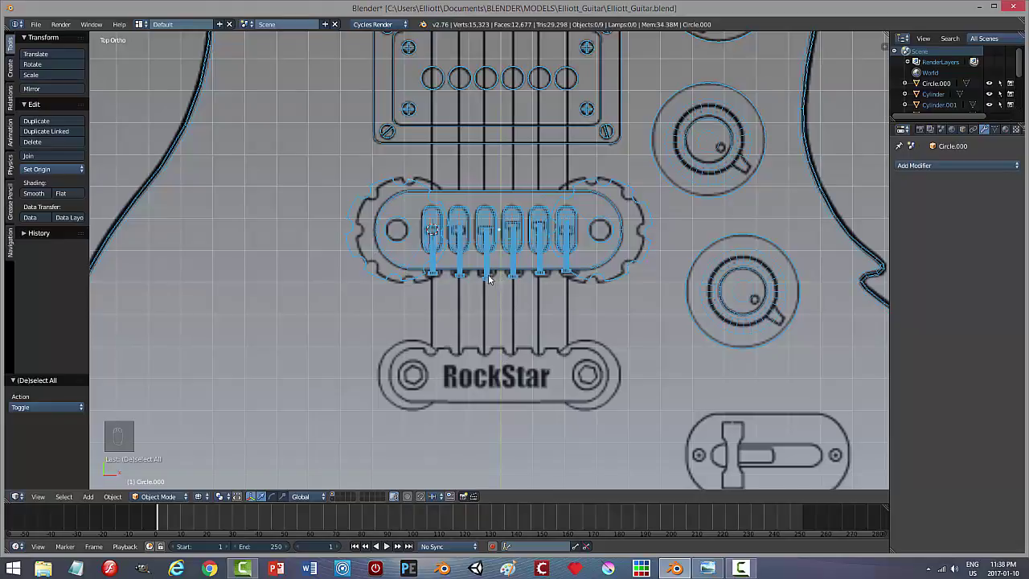
key("shift+s")
left_click(530, 324)
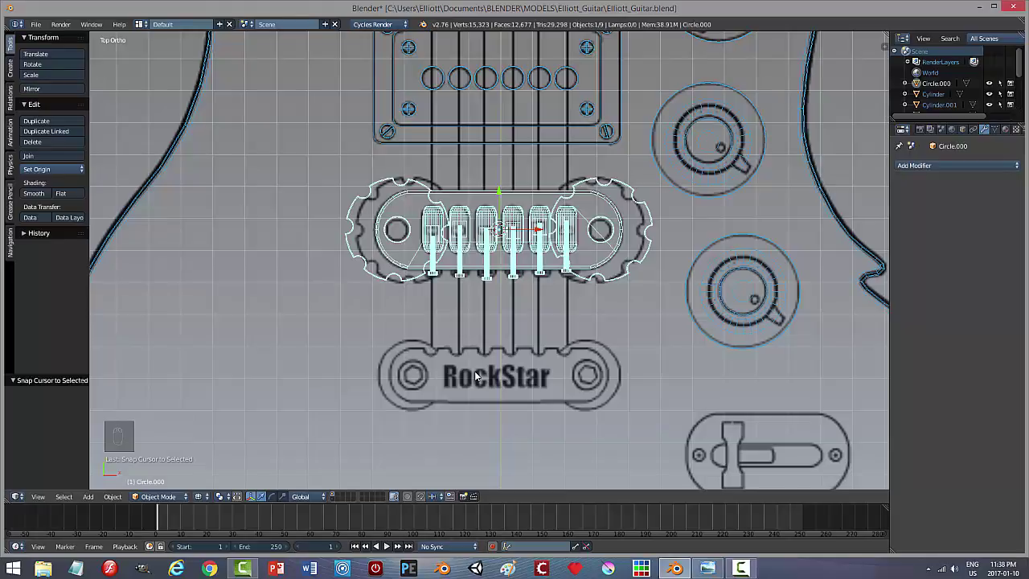
Step: Add a mesh circle, scale it down and move it over the left bolt of the RockStar tailpiece
key("shift+a")
mouse_move(474, 371)
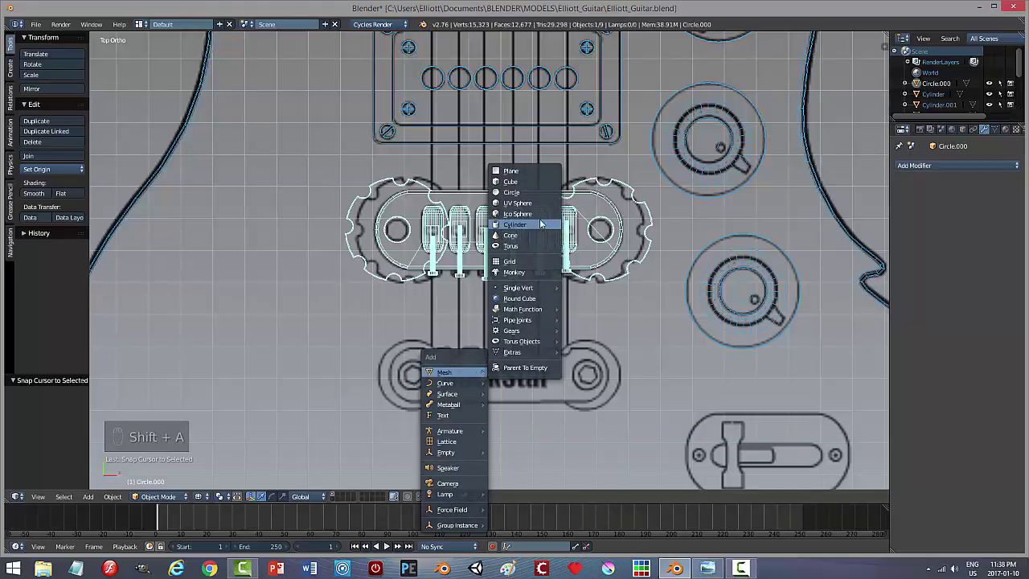
left_click(513, 192)
key("s")
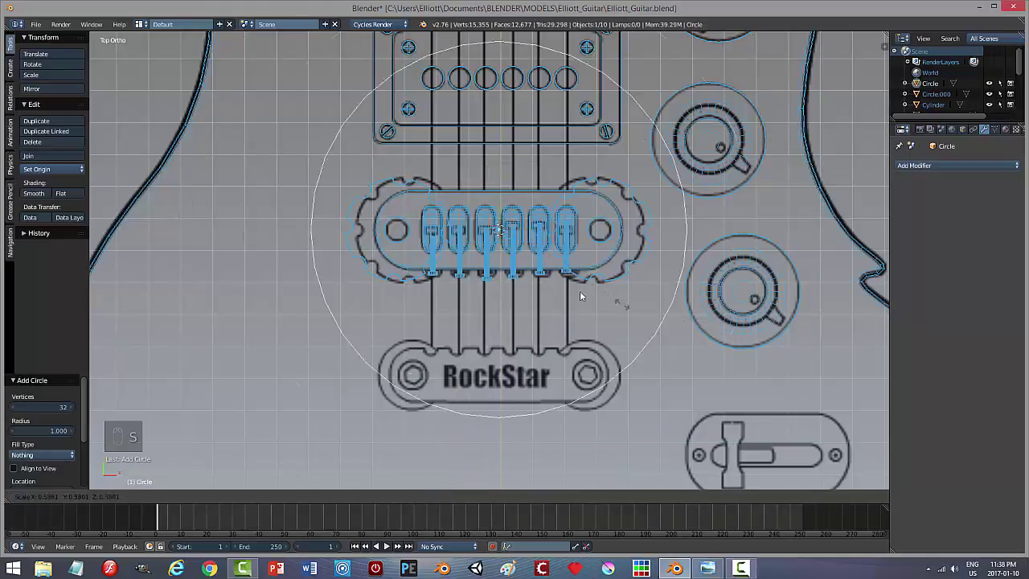
left_click(504, 196)
left_click_drag(504, 197, 454, 374)
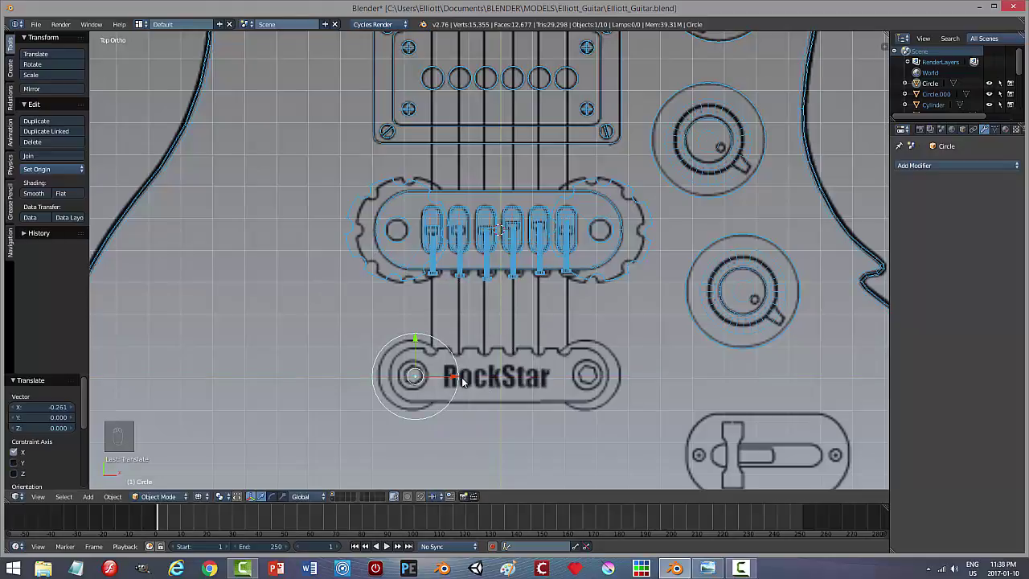
Step: Refine the circle's size and X position until it matches the outer outline of the tailpiece's left end
key("s")
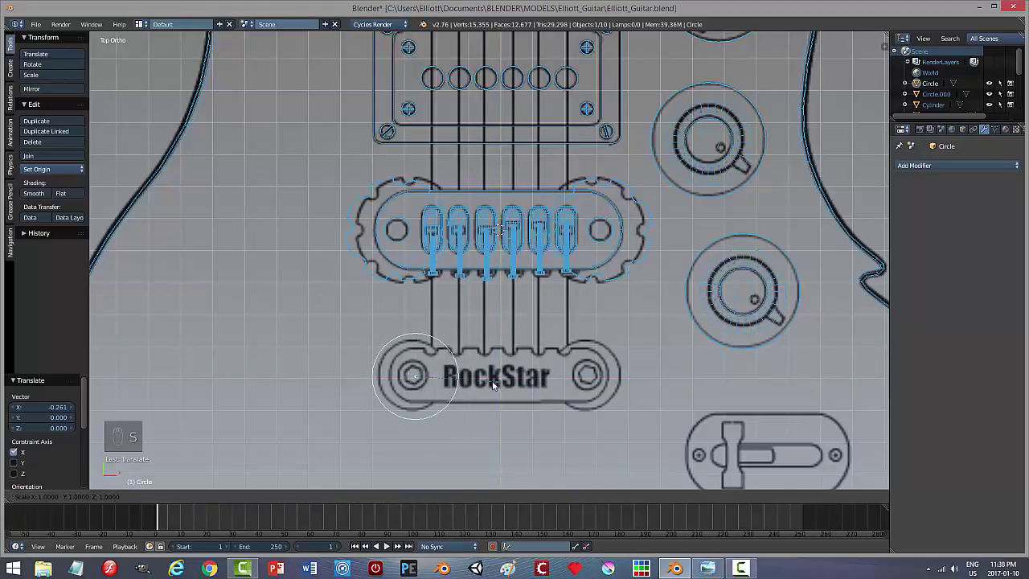
left_click(482, 386)
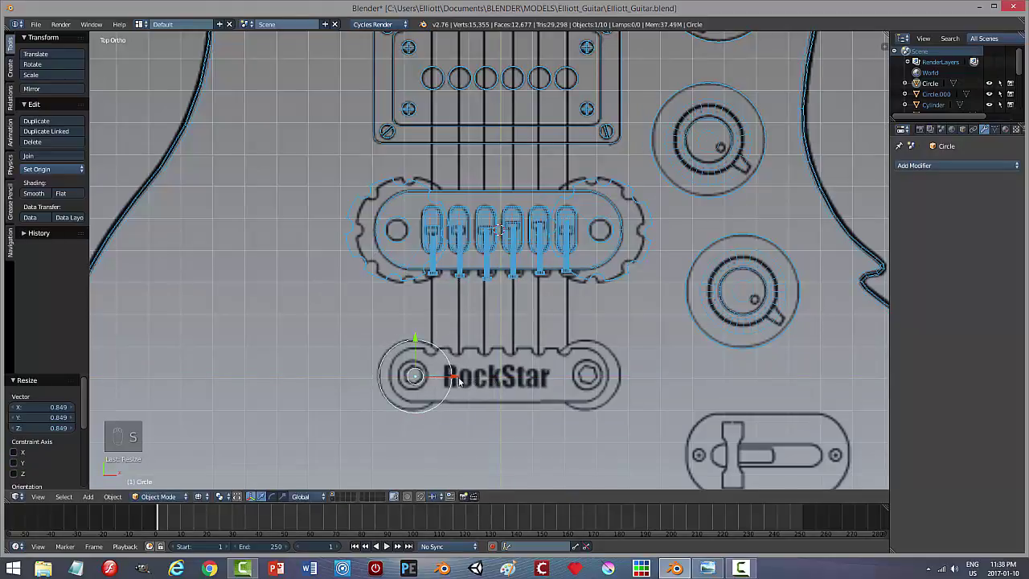
left_click_drag(459, 381, 455, 380)
key("s")
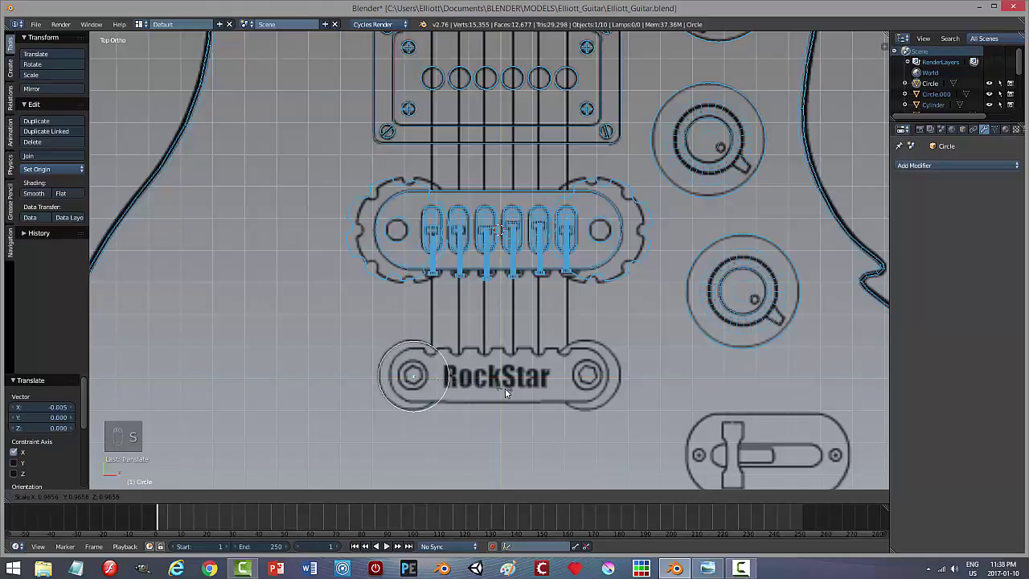
left_click(505, 389)
Step: Fill the circle with a face in Edit Mode and extrude it upward about 0.04 units into a disc
middle_click_drag(504, 437, 498, 406)
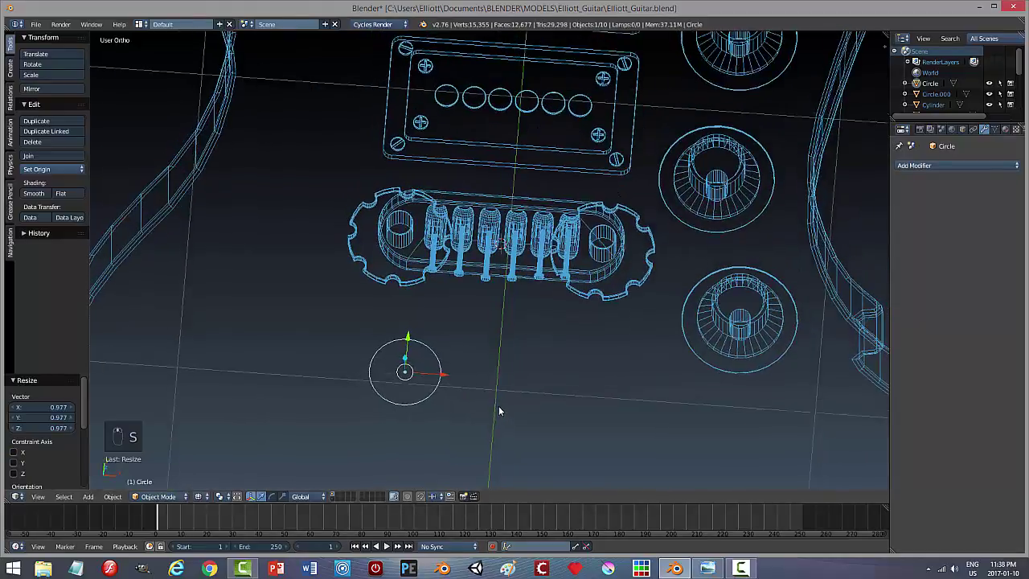
key("Tab")
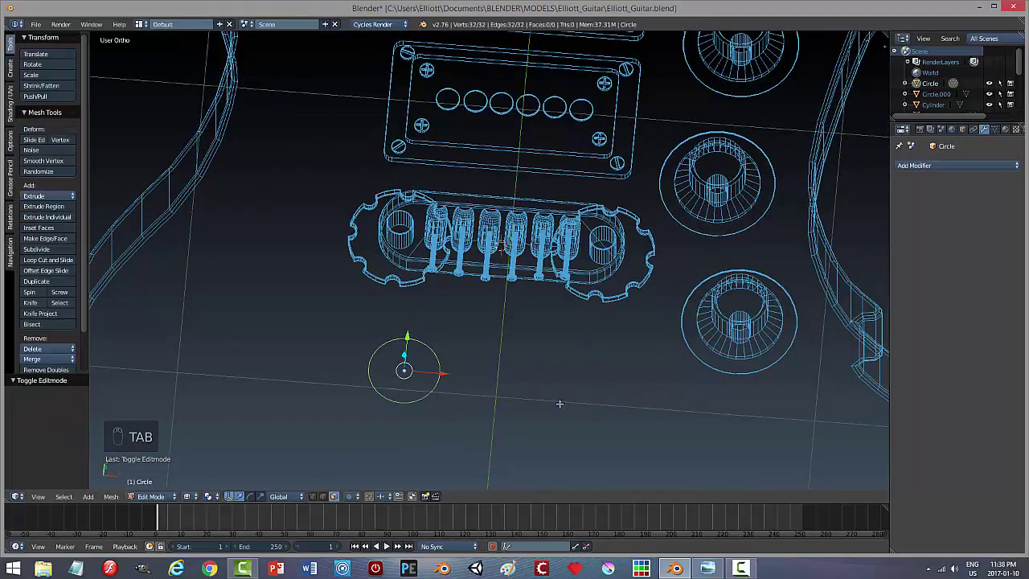
key("f")
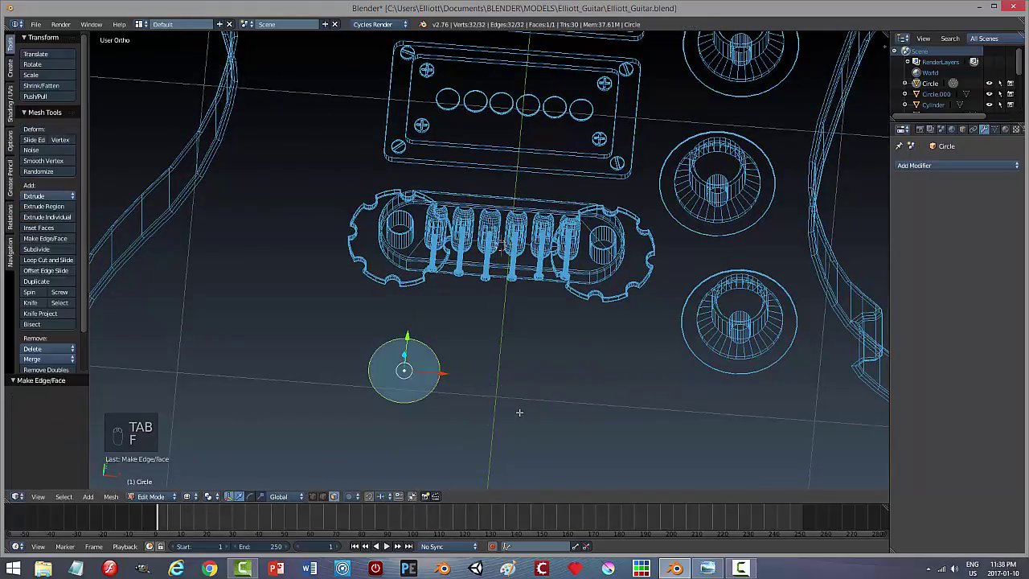
middle_click_drag(519, 413, 493, 363)
key("e")
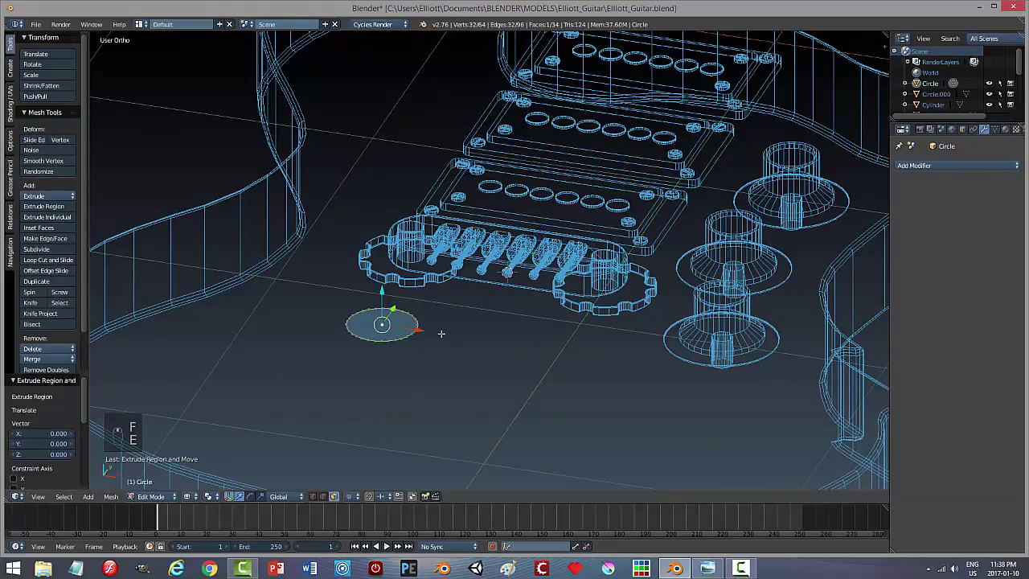
key("e")
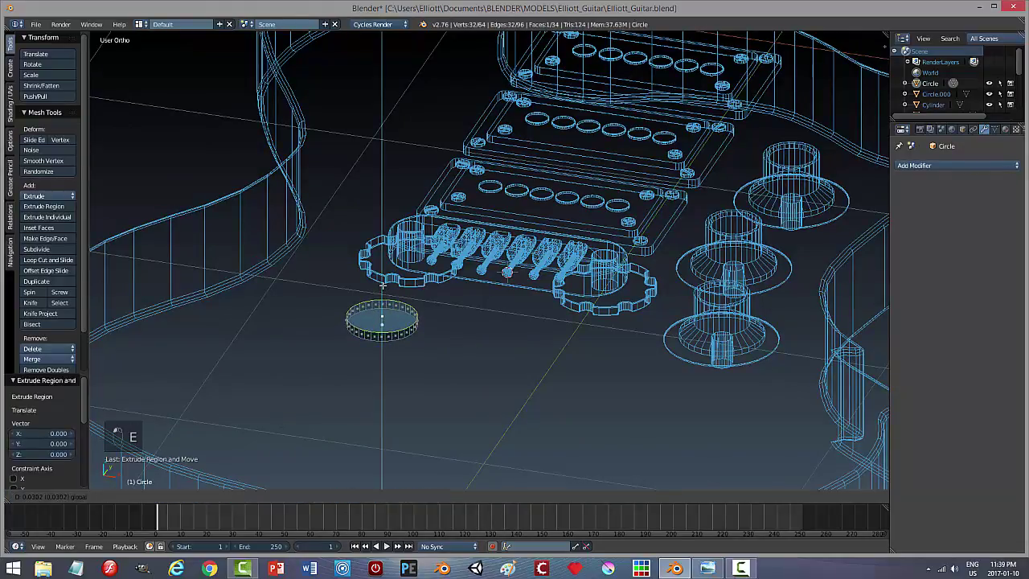
left_click(383, 284)
key("a")
Step: Recalculate the normals of the entire disc mesh and return to Object Mode
key("Tab")
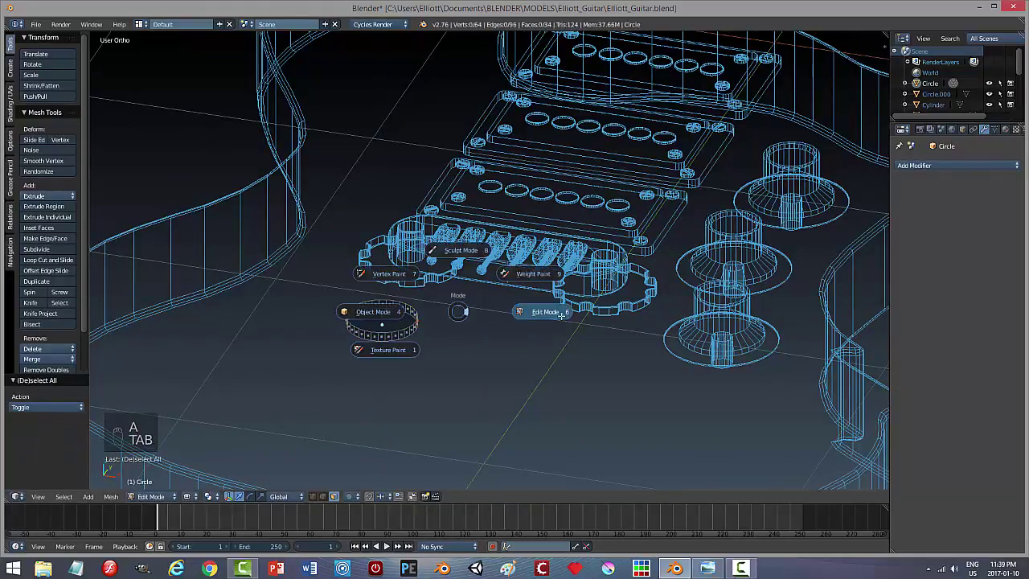
key("a")
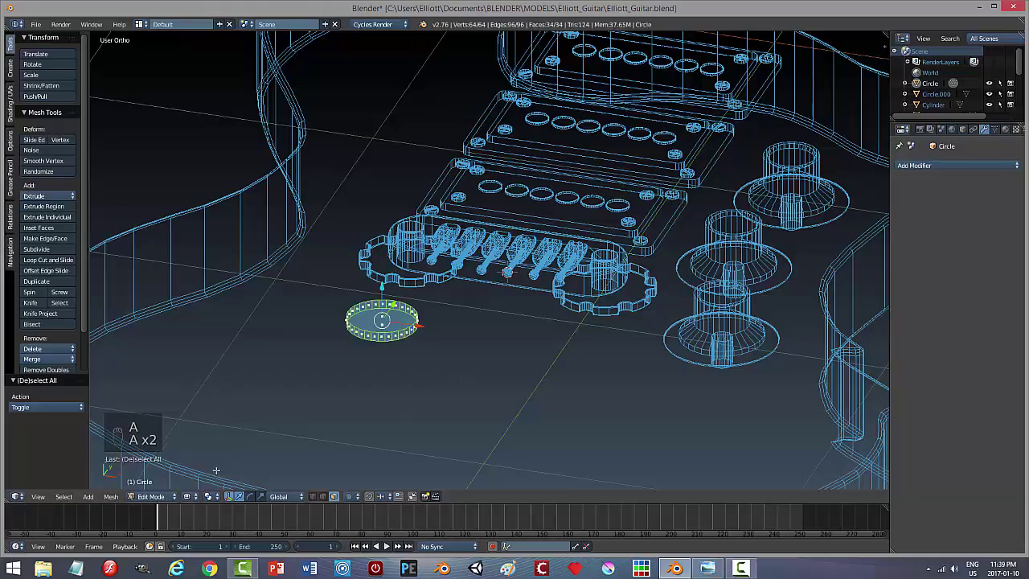
left_click(113, 497)
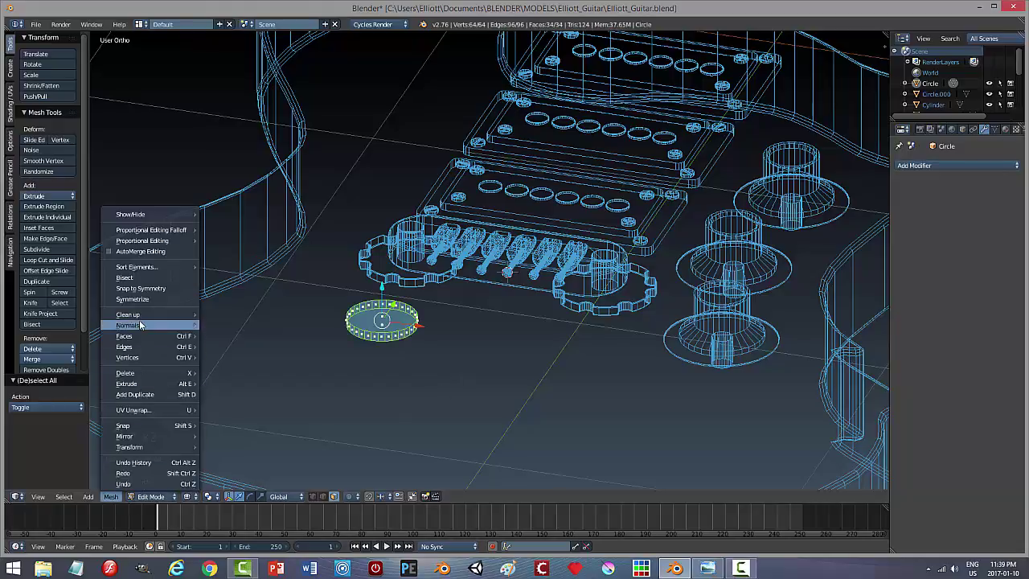
mouse_move(159, 325)
left_click(242, 325)
key("a")
key("Tab")
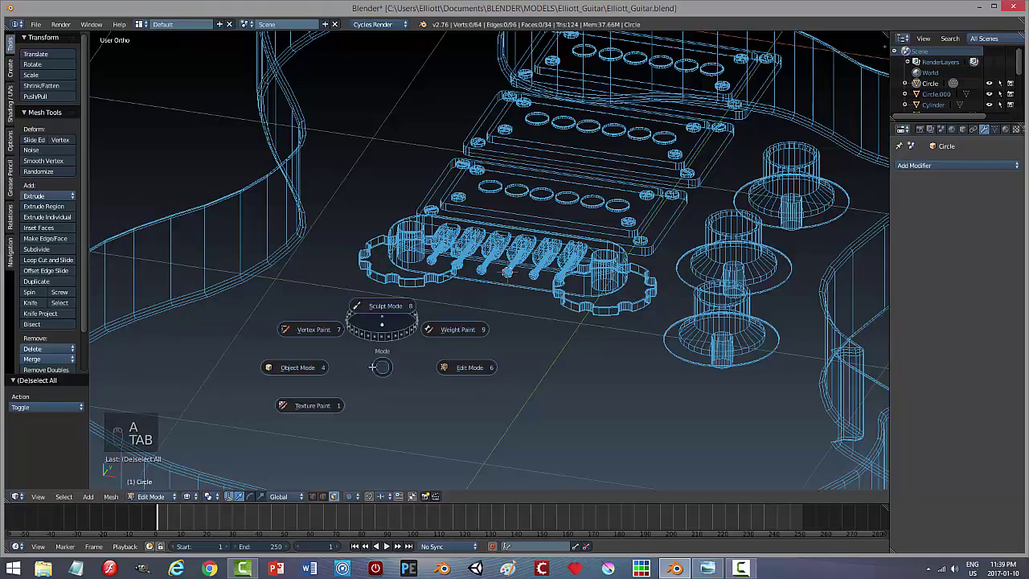
left_click(305, 368)
Step: Apply the disc's rotation and scale
left_click(112, 497)
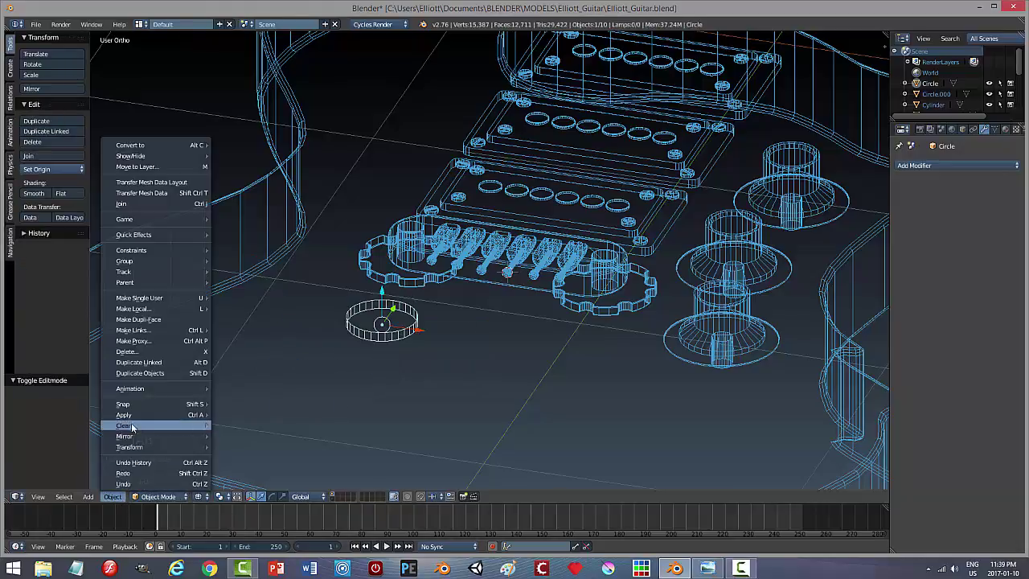
mouse_move(128, 415)
left_click(255, 448)
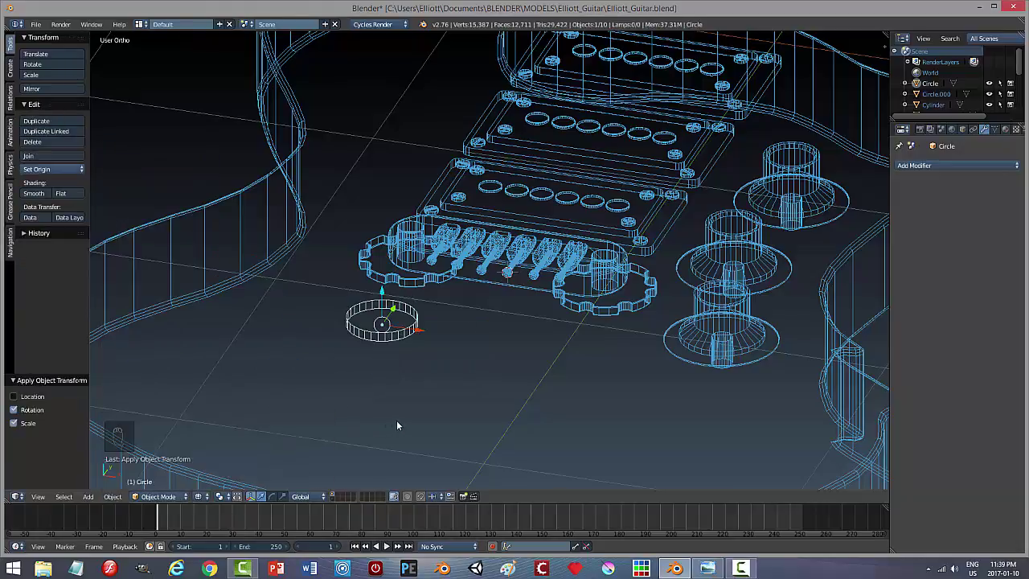
Step: Examine the disc on the guitar body in solid shading, and return to the wireframe top view
key("z")
key("z")
left_click(471, 485)
middle_click_drag(425, 427, 437, 448)
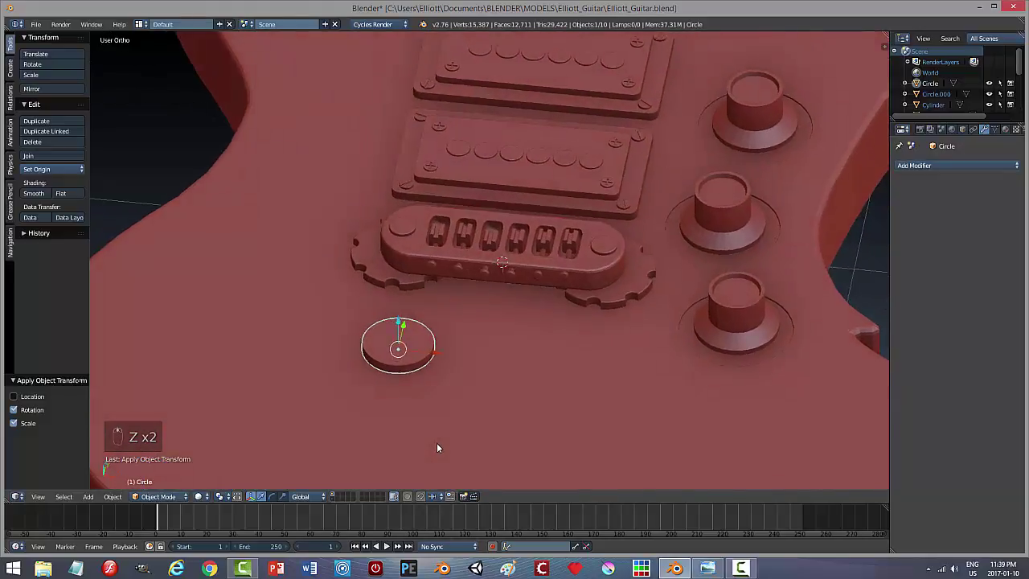
key("KP_7")
key("z")
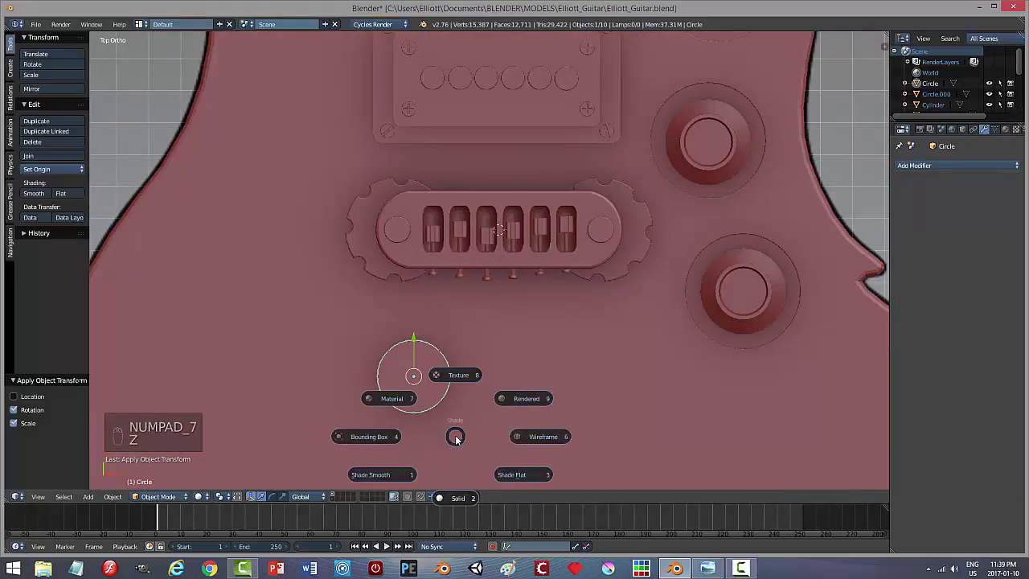
left_click(474, 443)
middle_click_drag(475, 449, 478, 431)
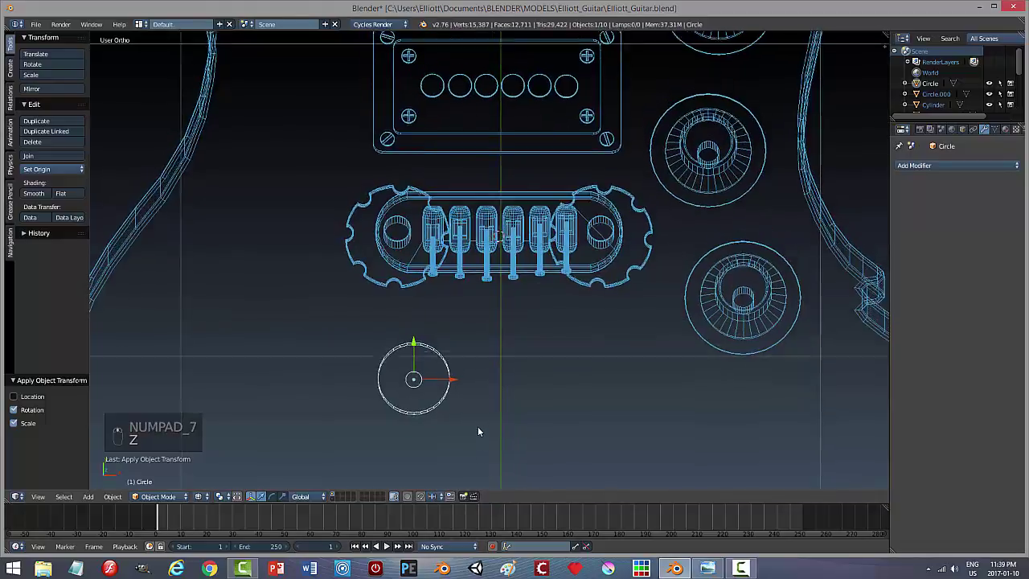
key("KP_7")
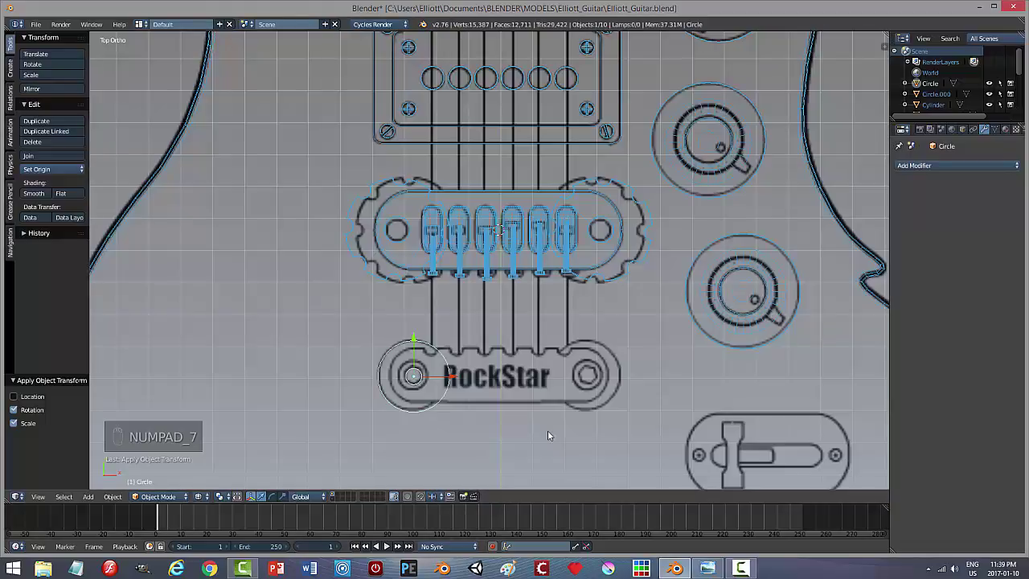
Step: Duplicate the disc and move the copy 0.542 units along X onto the tailpiece's right bolt
scroll(548, 434, "up", 3)
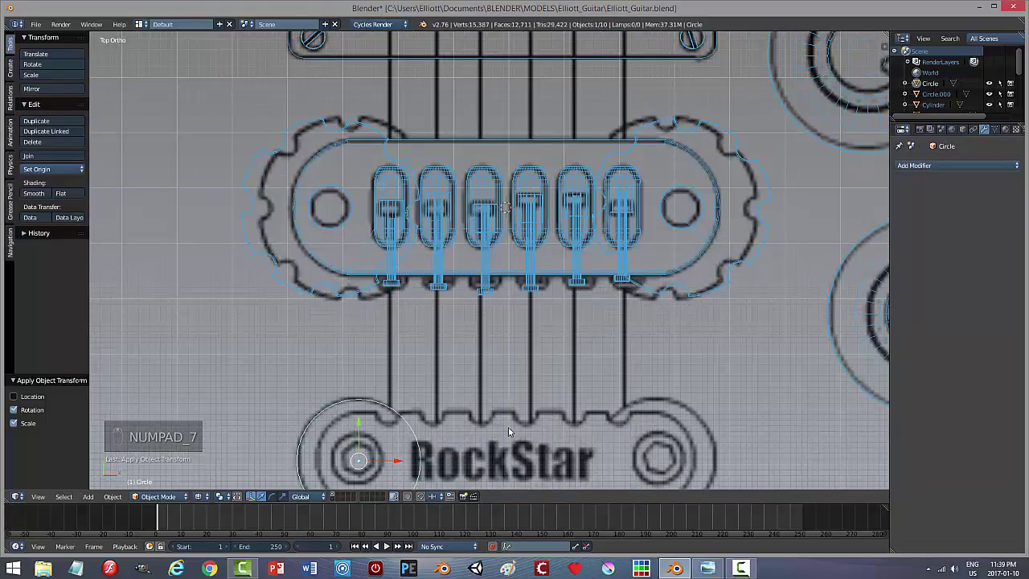
scroll(504, 426, "down", 1)
middle_click_drag(485, 426, 471, 362, "shift")
scroll(483, 402, "up", 1)
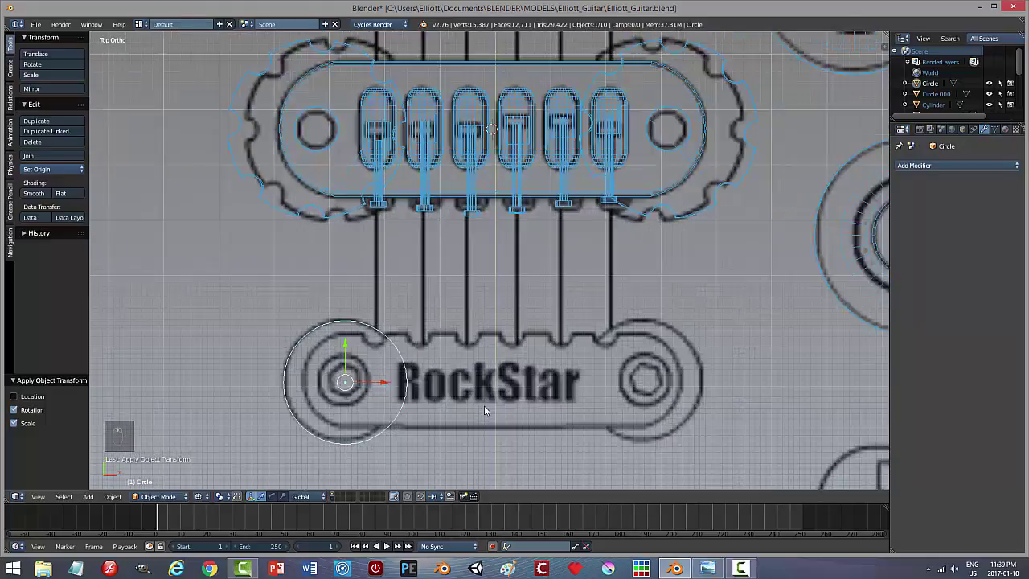
scroll(484, 410, "up", 1)
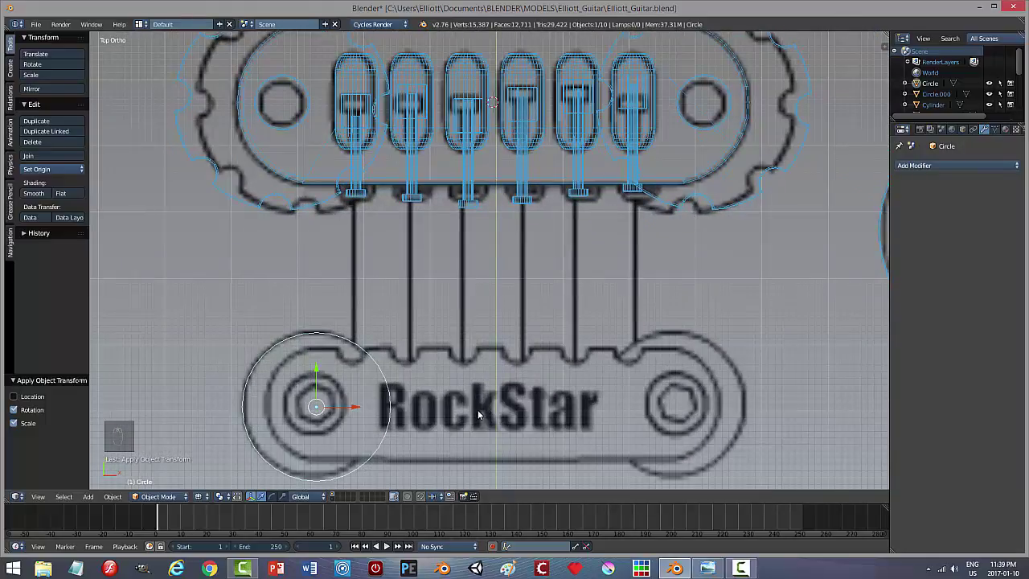
scroll(481, 414, "down", 1)
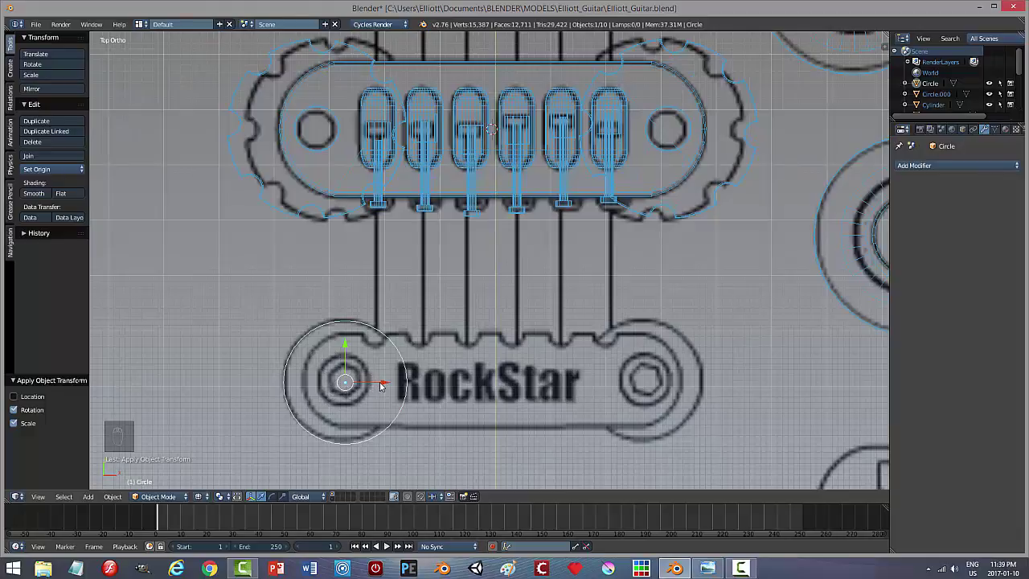
key("shift+d")
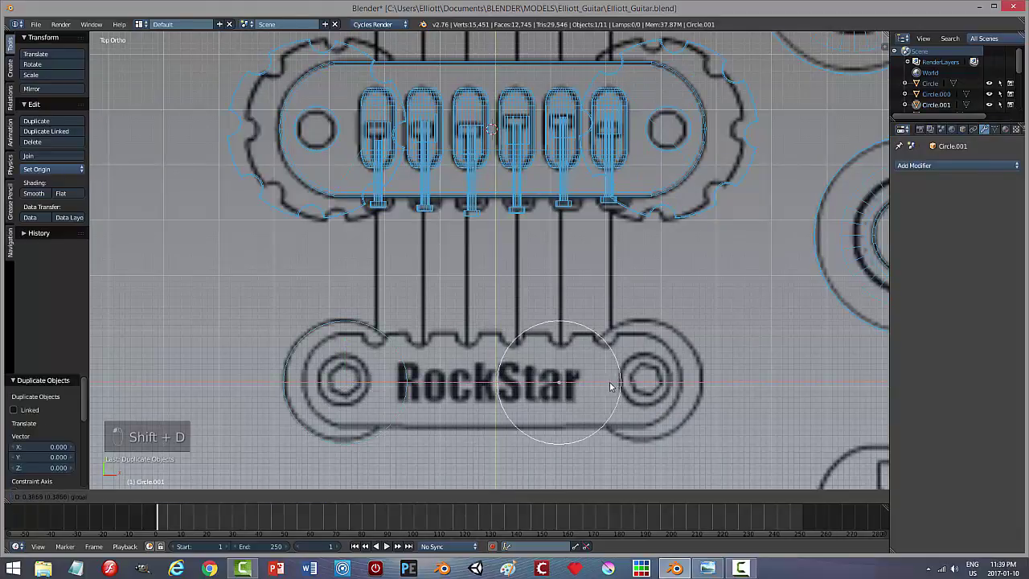
left_click(685, 381)
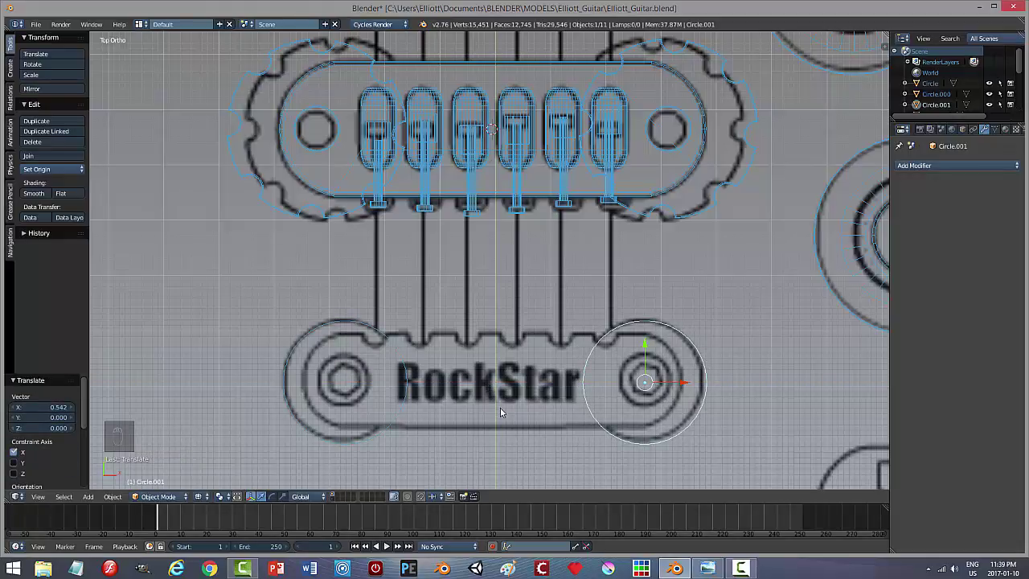
Step: Save the file and add a cylinder mesh with 32 vertices, radius 1 and depth 2
key("ctrl+s")
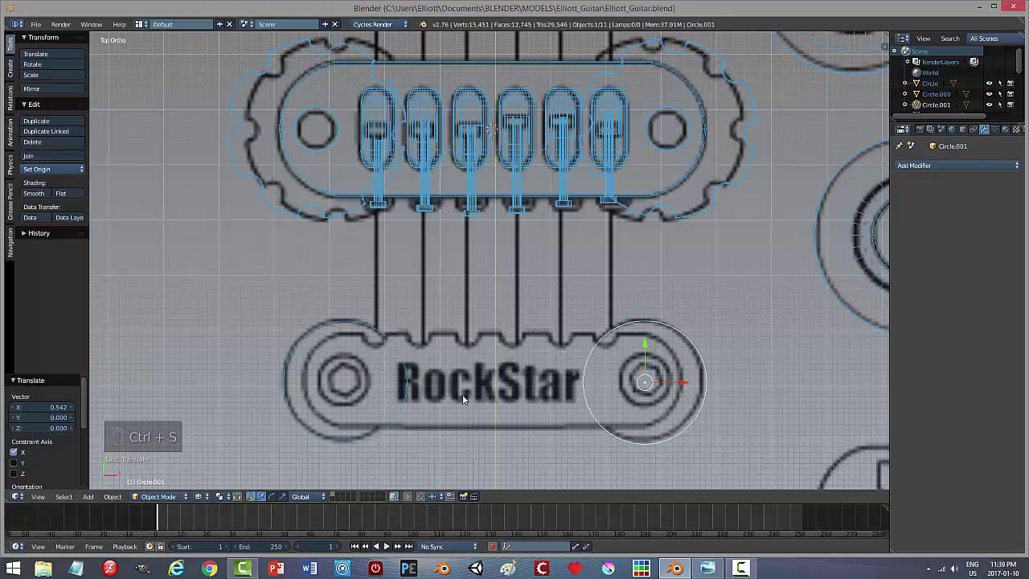
key("Tab")
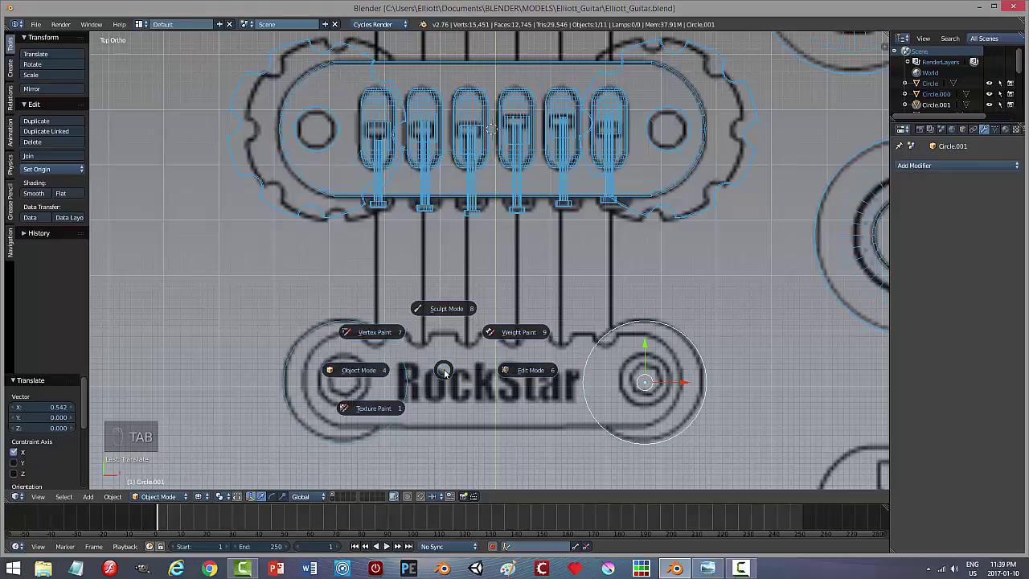
key("shift+a")
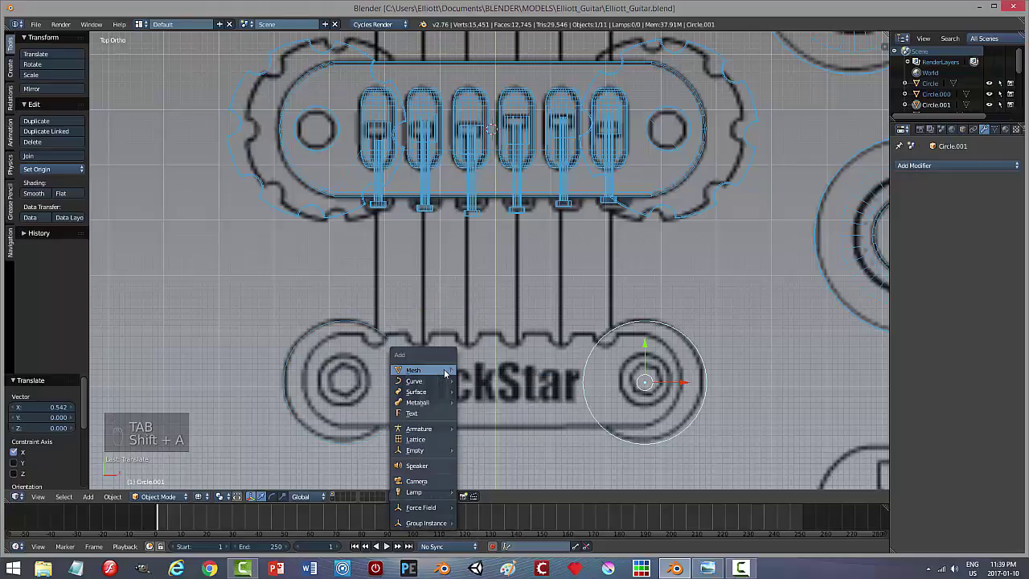
mouse_move(413, 370)
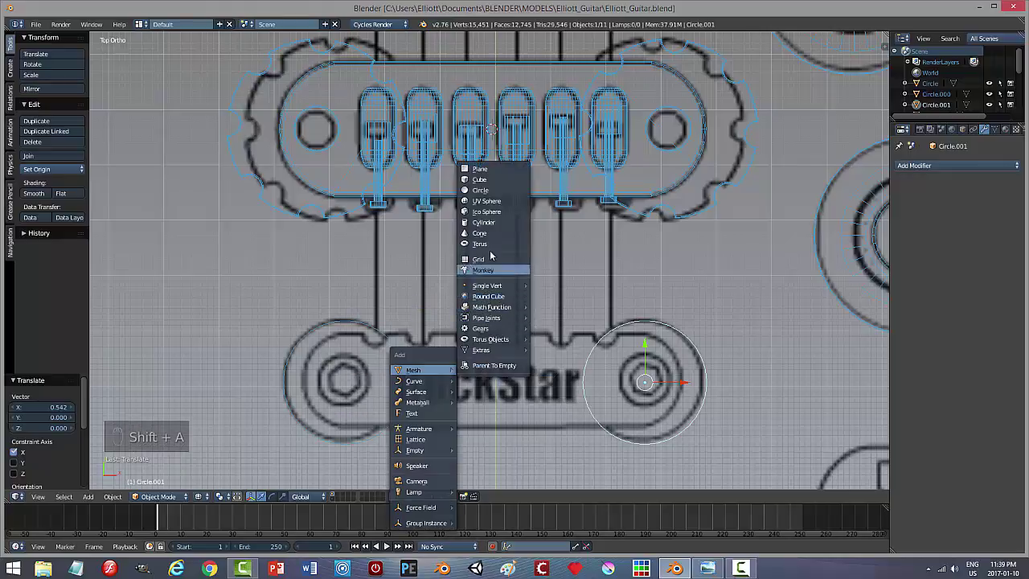
left_click(483, 222)
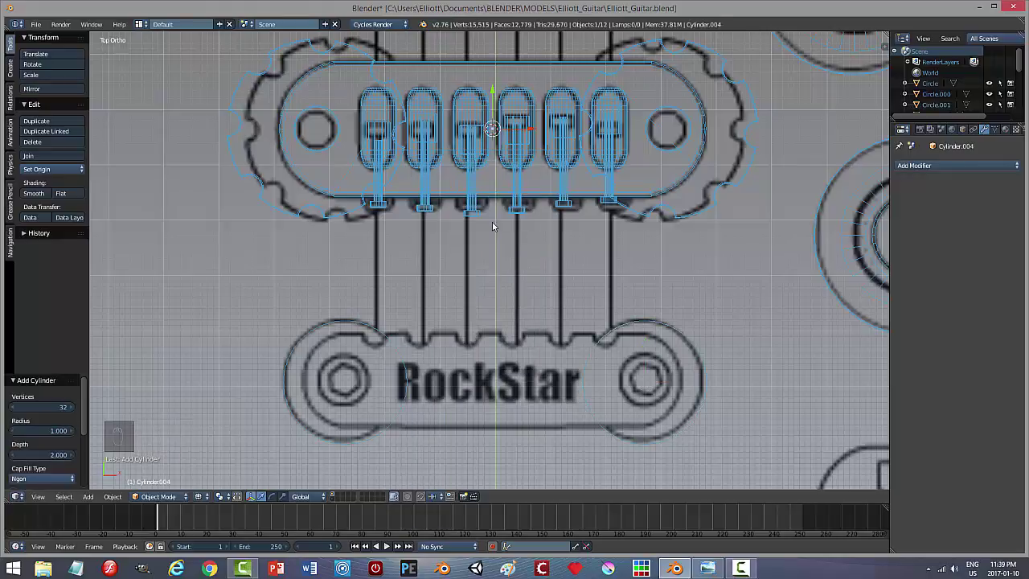
Step: Scale the new cylinder uniformly by 0.138
scroll(574, 300, "down", 7)
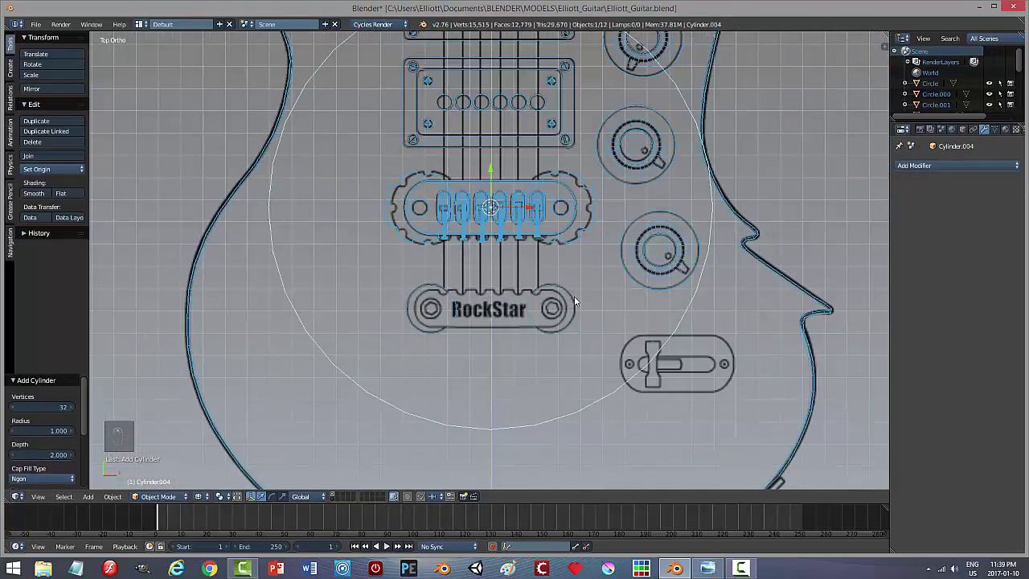
key("s")
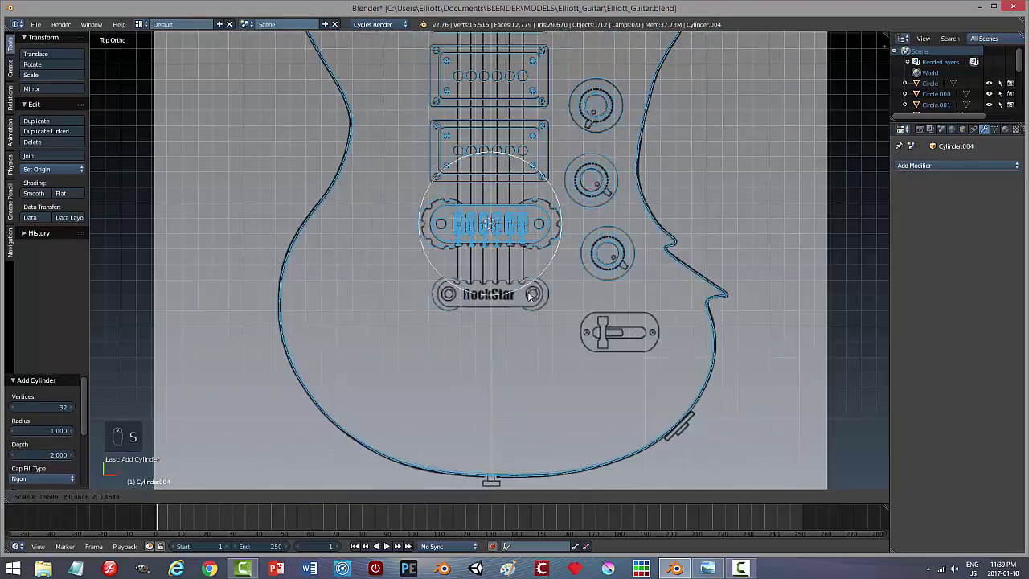
left_click(490, 250)
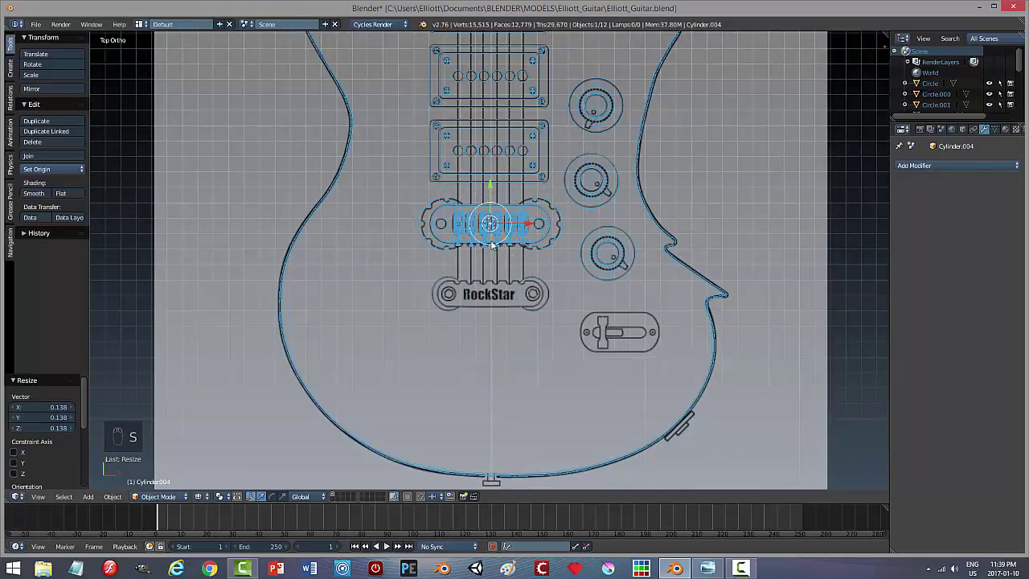
Step: Move the cylinder -0.438 along Y and -0.201 along X onto the left part of the RockStar tailpiece
key("g")
key("y")
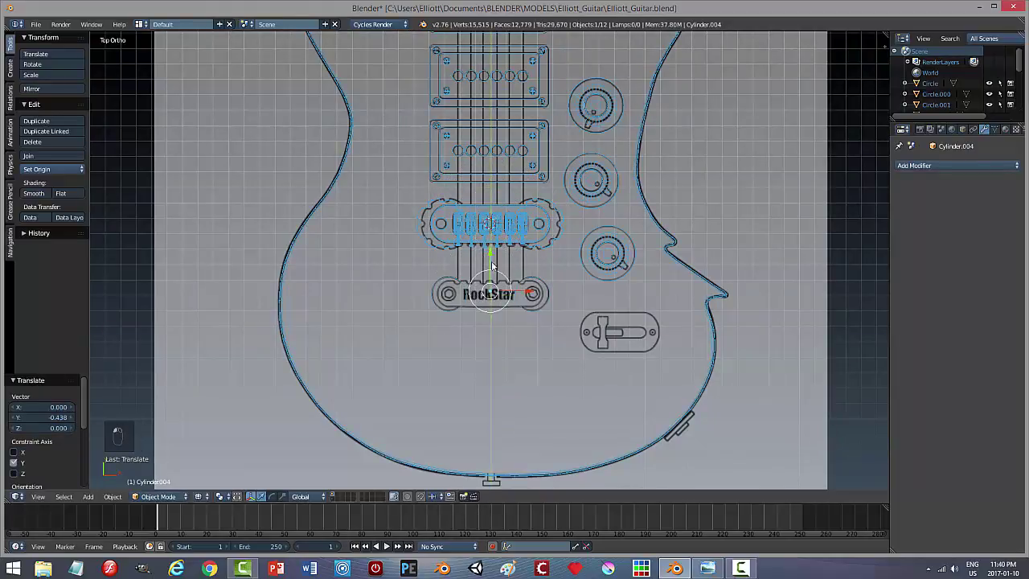
left_click(492, 294)
key("g")
key("x")
left_click_drag(503, 294, 493, 298)
Step: Shrink the cylinder toward the tailpiece plate's height and shift it left and -0.015 along Y over the plate's rounded left end
scroll(513, 344, "up", 3)
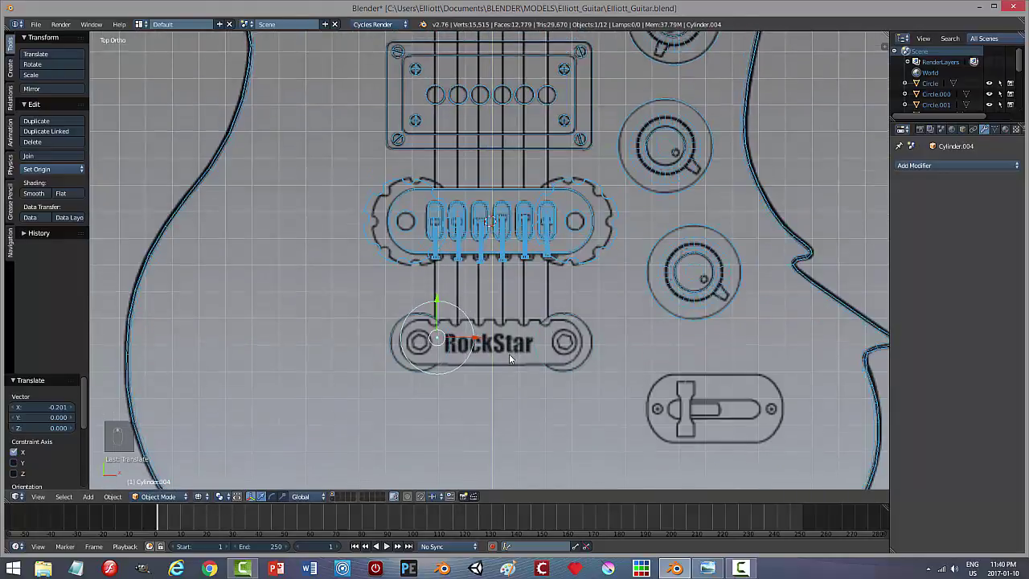
scroll(517, 351, "up", 5)
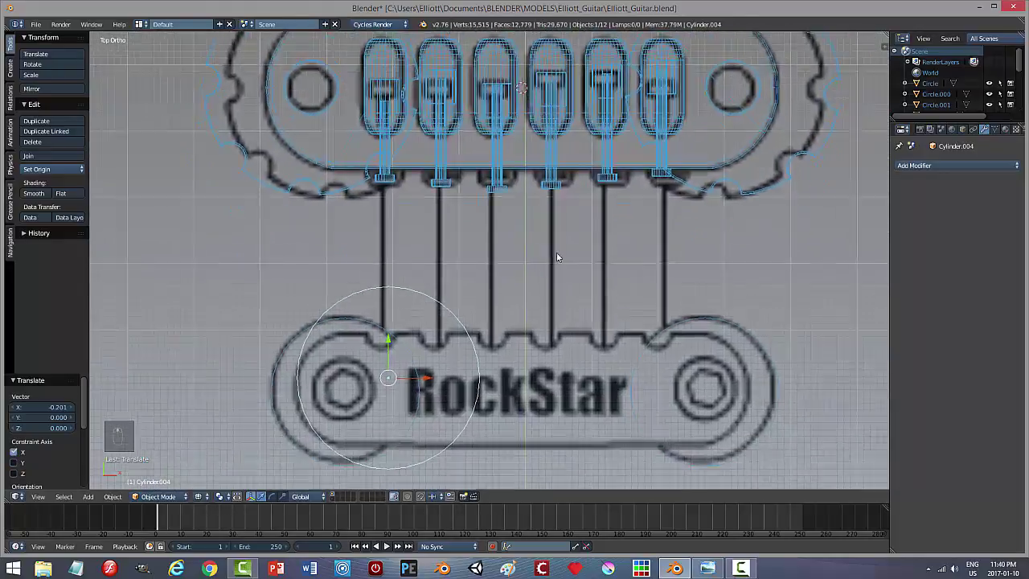
key("s")
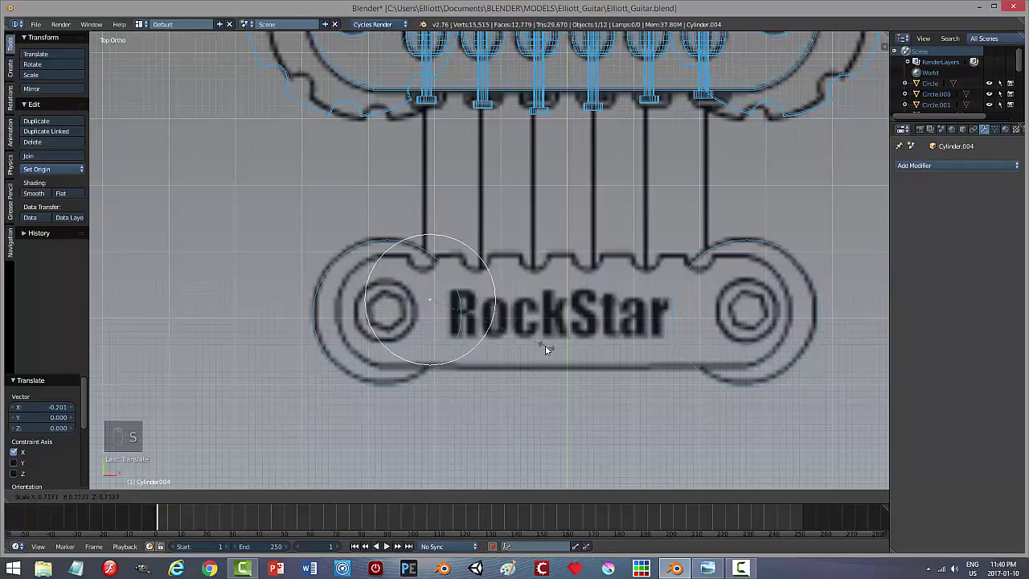
left_click(542, 346)
left_click_drag(468, 304, 438, 304)
left_click_drag(398, 261, 398, 272)
Step: Scale the cylinder by 0.931 and shift it -0.003 along X to match the plate's inner left curve
key("s")
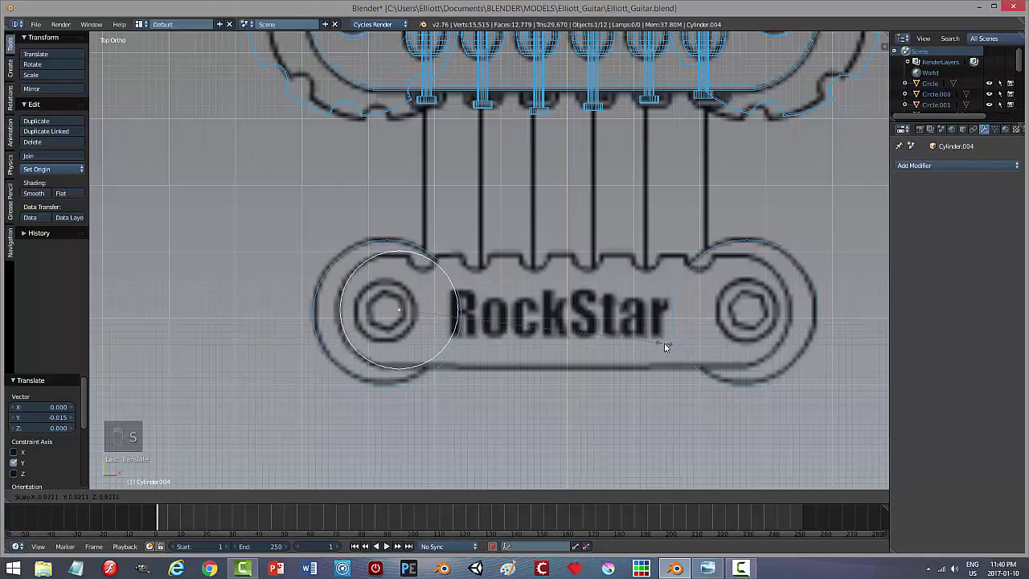
left_click(667, 347)
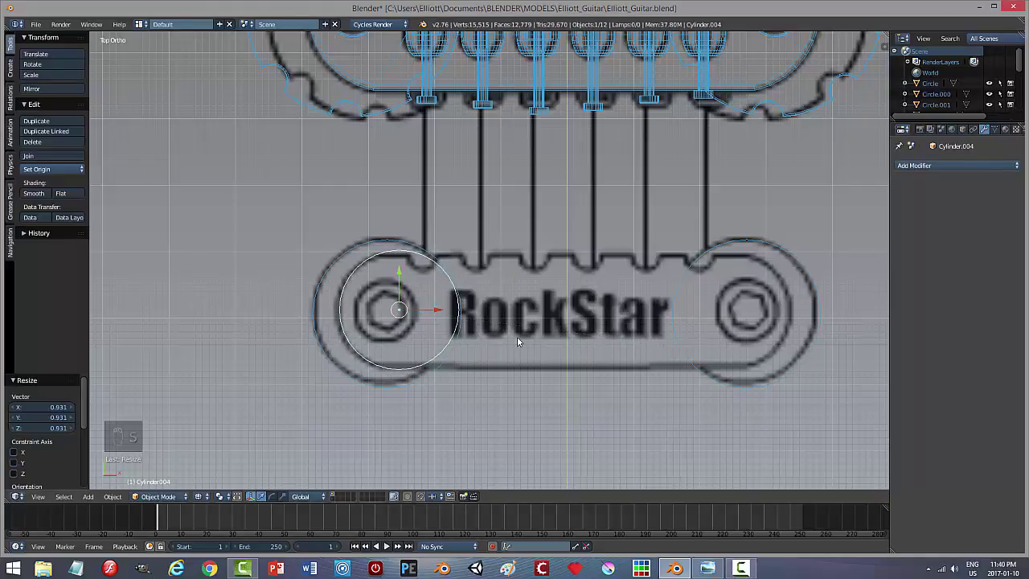
left_click_drag(439, 312, 438, 314)
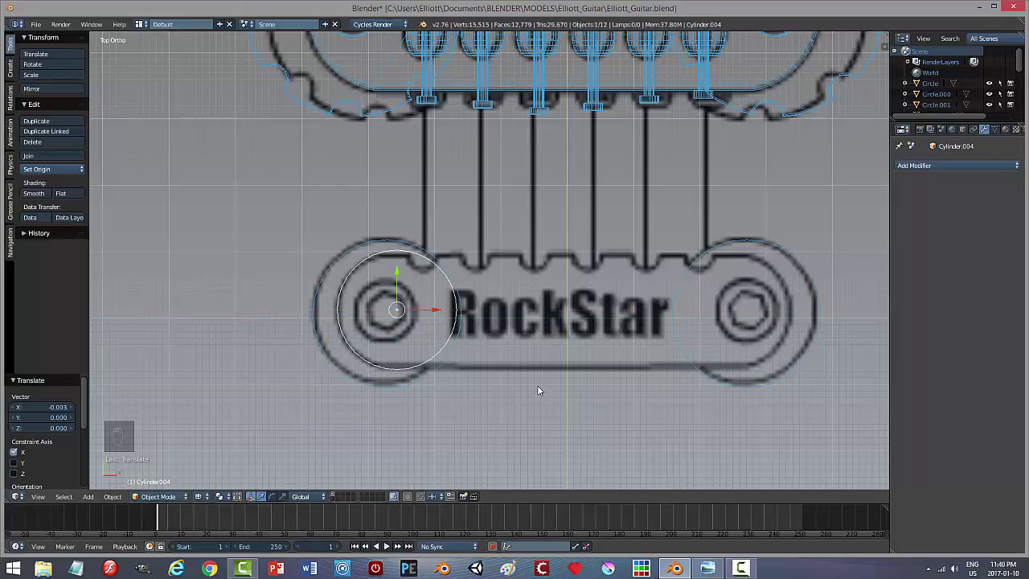
Step: Enter Edit Mode on the cylinder and deselect all of its geometry in the top wireframe view
key("Tab")
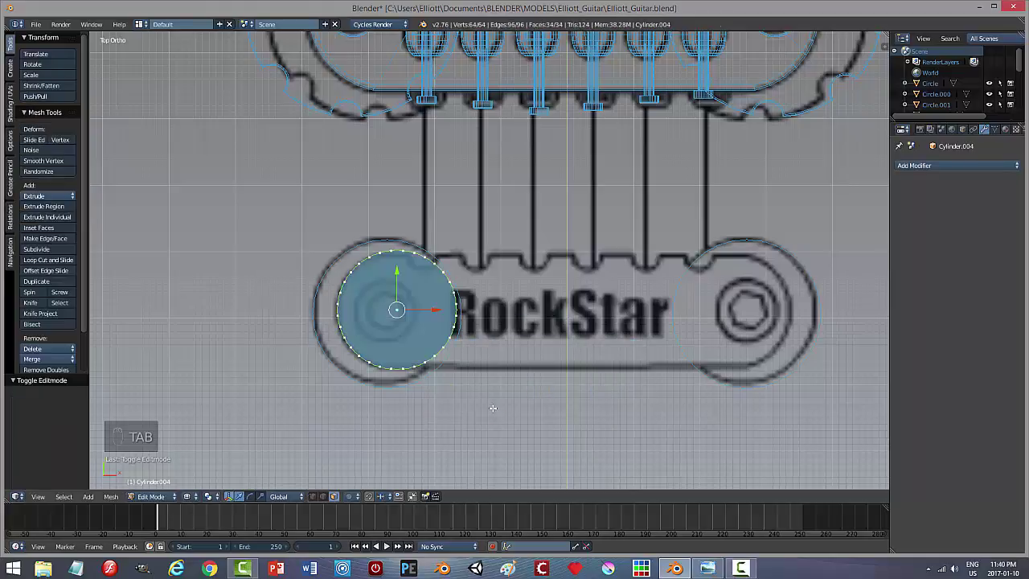
key("z")
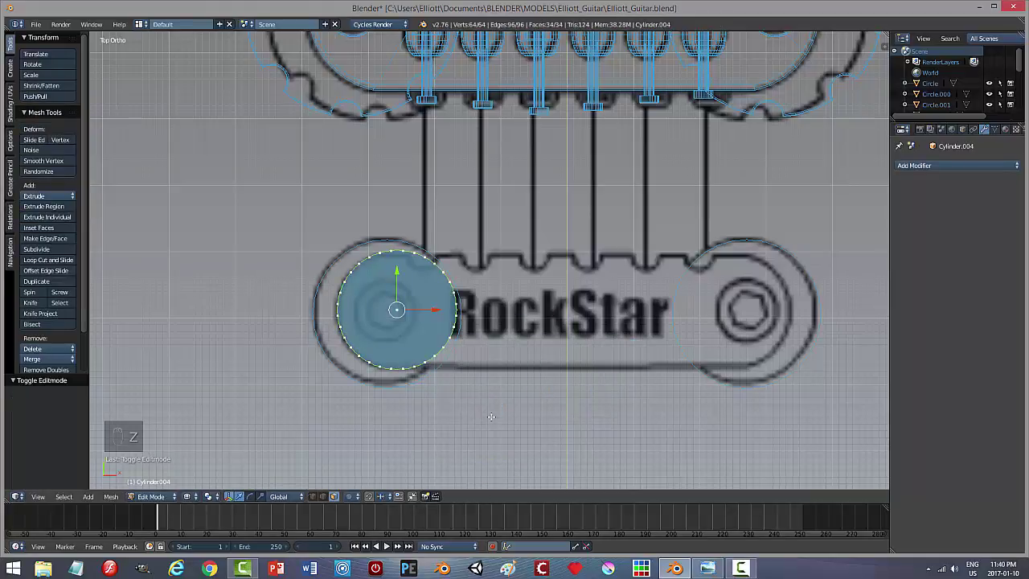
key("a")
scroll(491, 417, "up", 4)
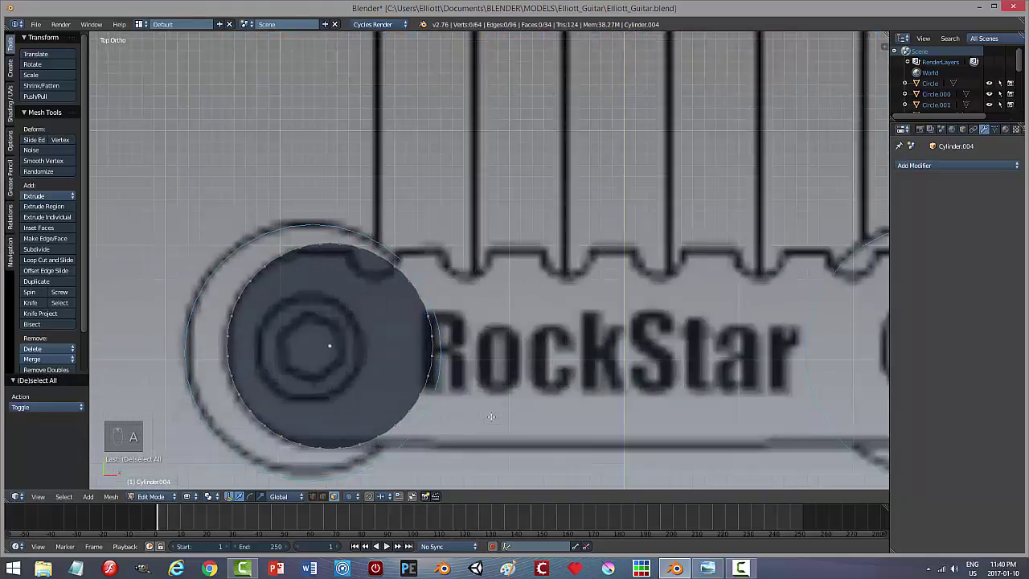
scroll(495, 414, "down", 1)
middle_click_drag(527, 413, 531, 410)
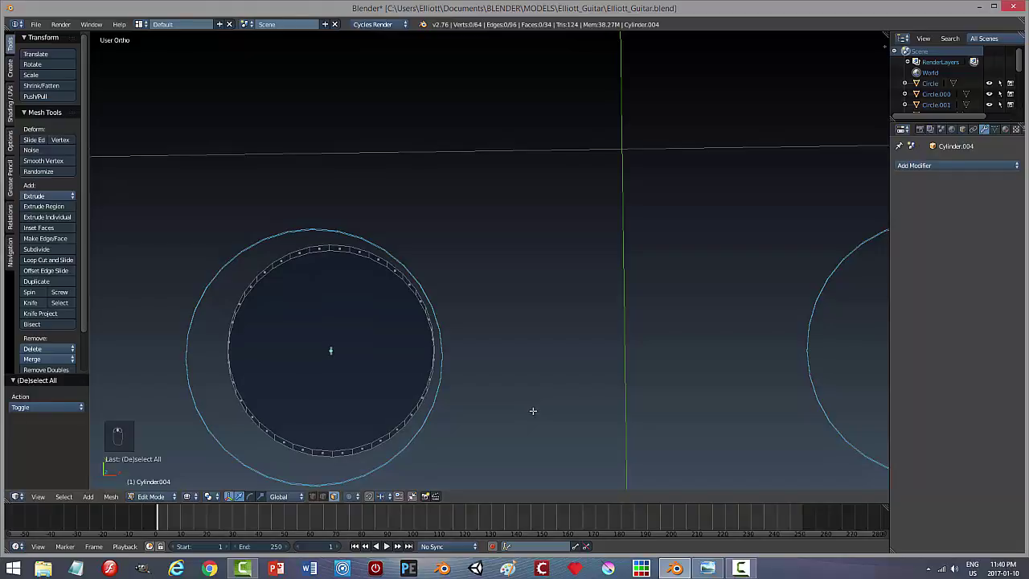
key("KP_7")
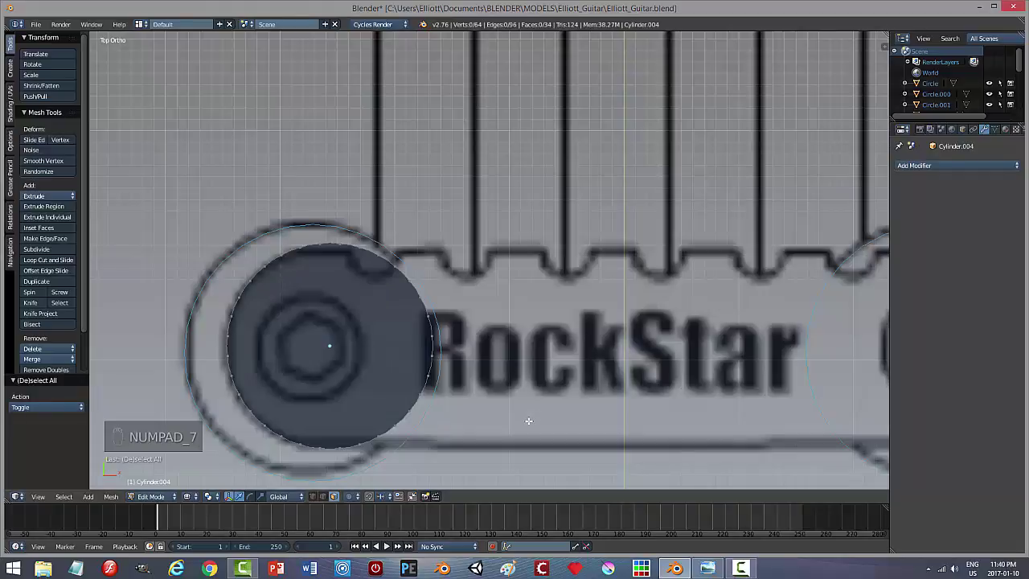
Step: Try to box-select the right half of the cylinder in the top view, and clear the selection
key("ctrl+Tab")
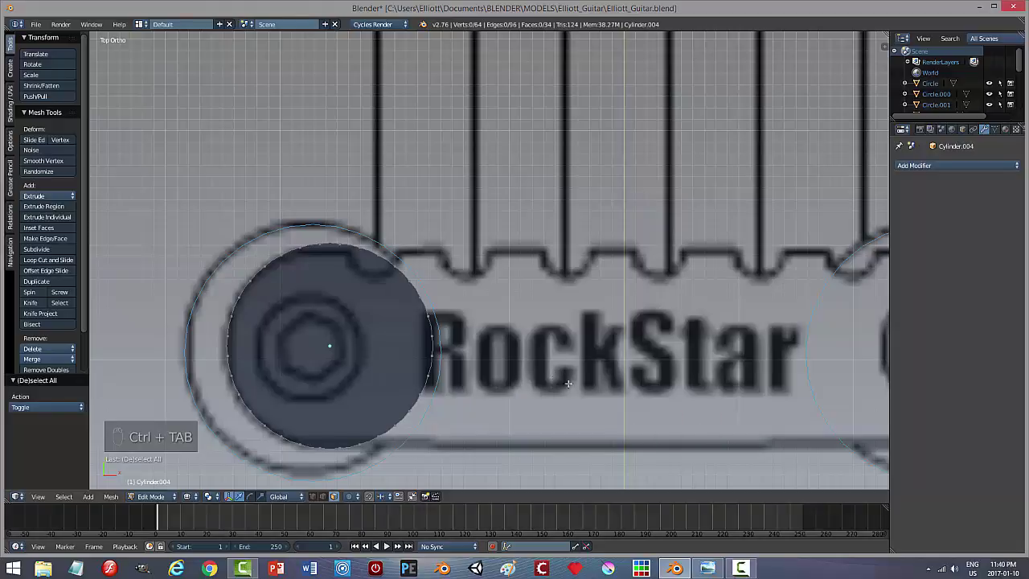
middle_click_drag(582, 408, 581, 378)
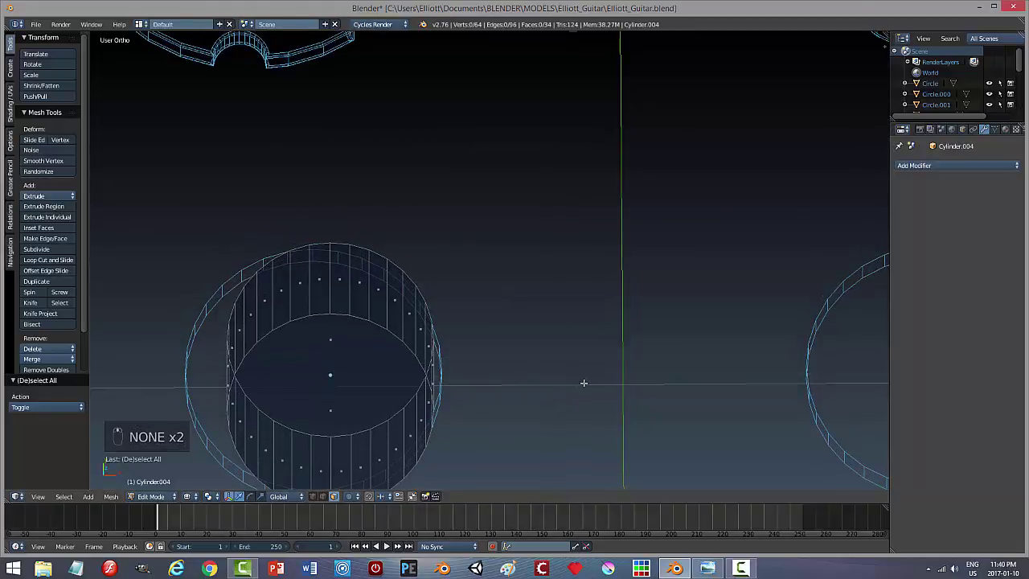
key("KP_7")
middle_click_drag(579, 408, 635, 345, "shift")
scroll(577, 378, "up", 2)
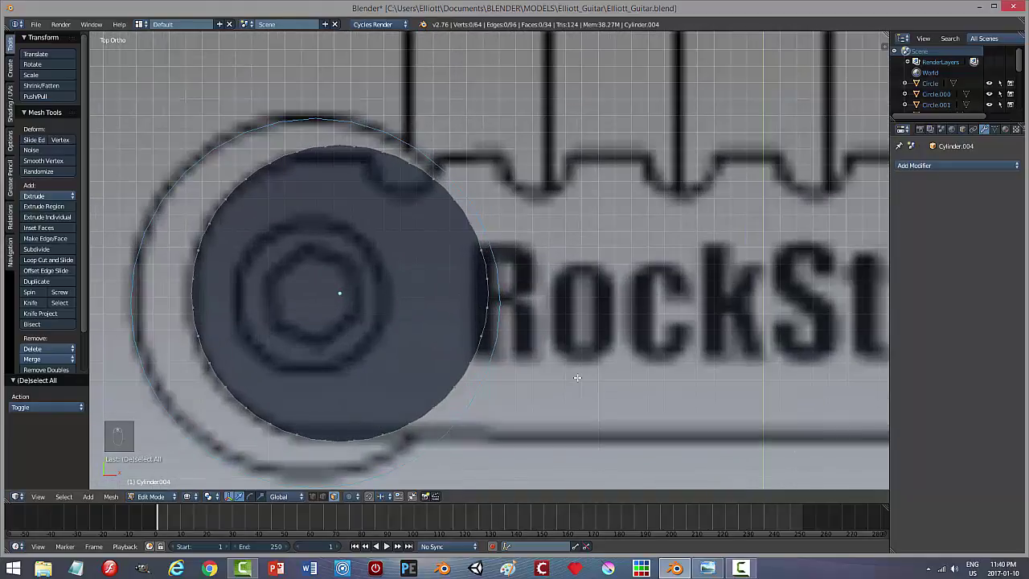
key("b")
left_click_drag(574, 482, 389, 123)
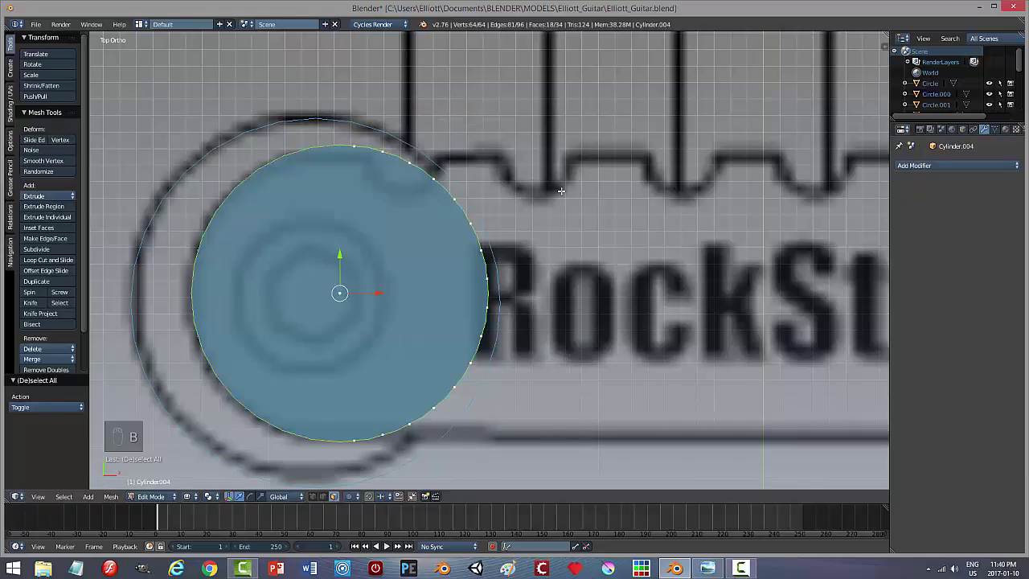
key("a")
key("a")
key("a")
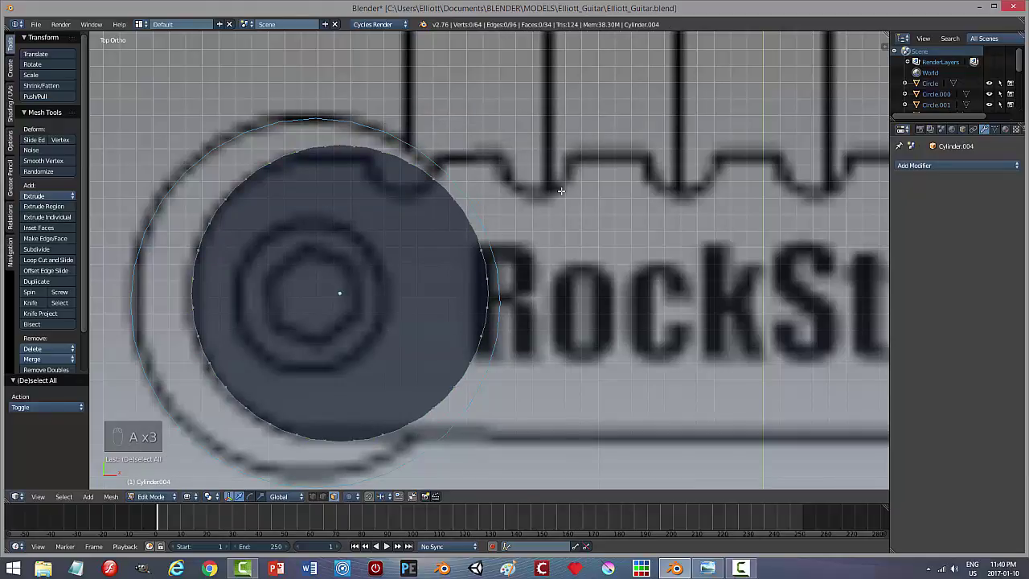
key("z")
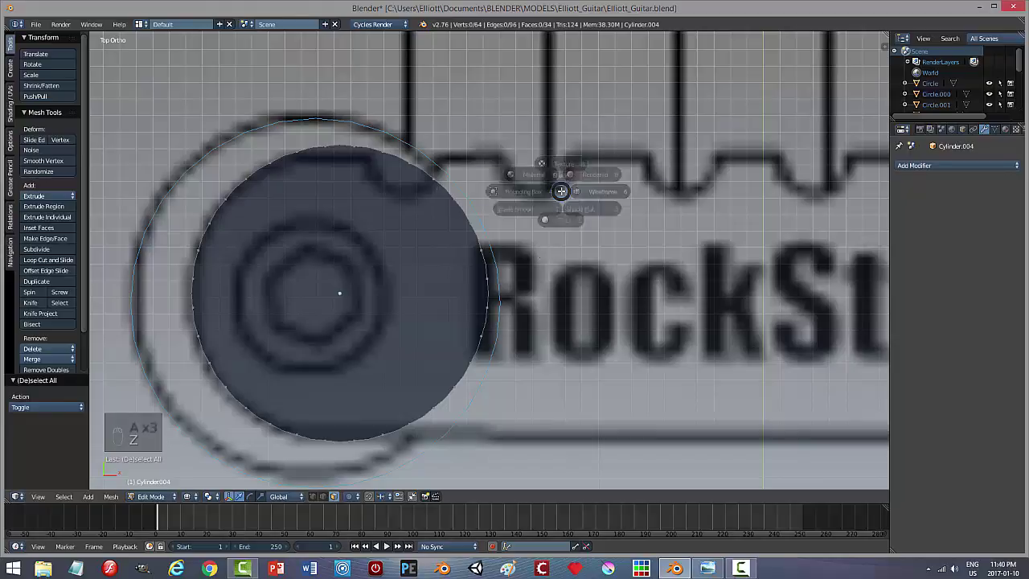
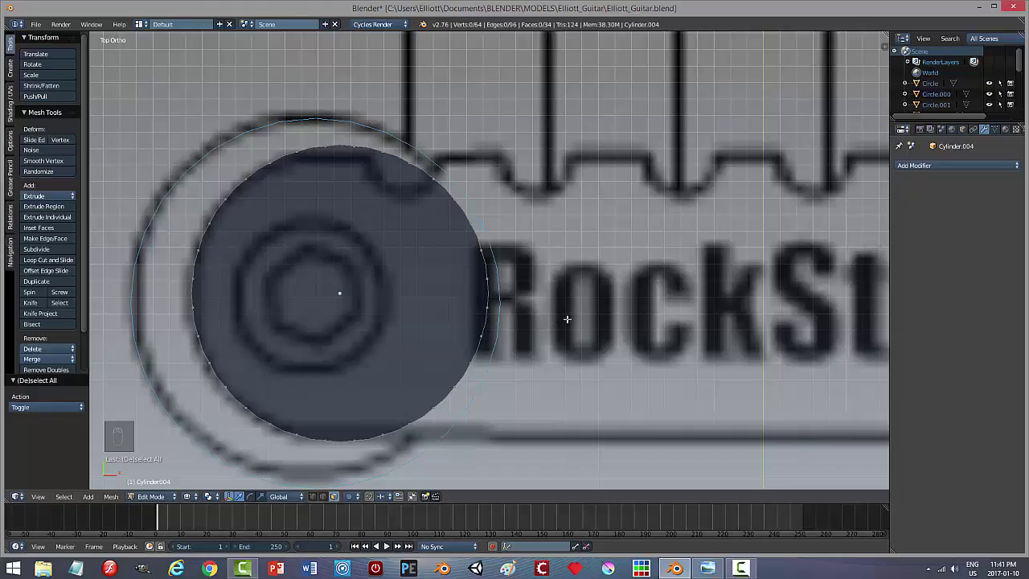
Step: Try to delete the vertices of the box-selected right half of the cylinder, and undo the deletion
key("b")
left_click_drag(545, 461, 346, 124)
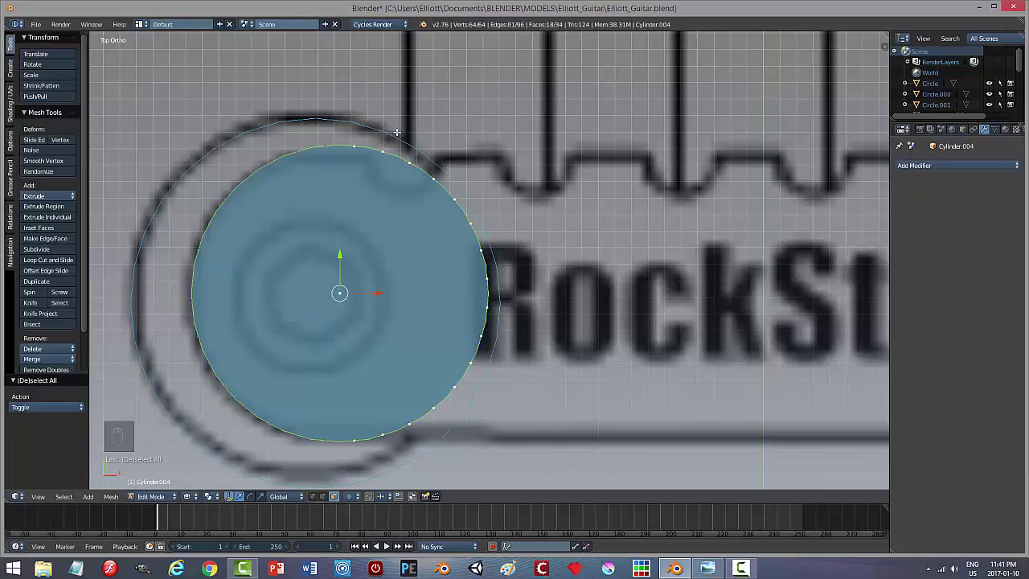
key("x")
left_click(385, 111)
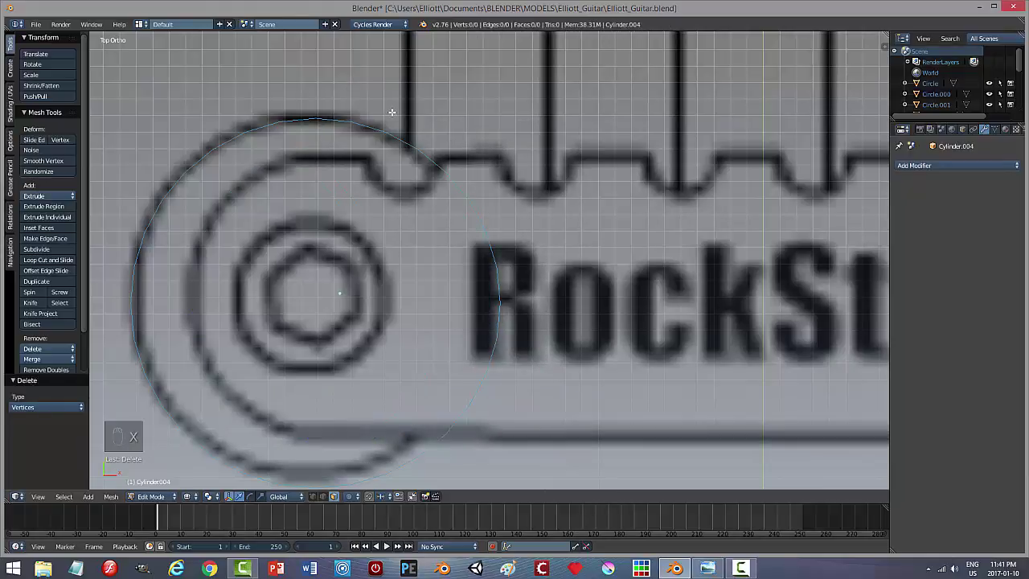
key("ctrl+z")
Step: Retry the box selection of the cylinder's right half, clear it, and choose the Face selection mode
middle_click_drag(596, 350, 574, 291)
key("a")
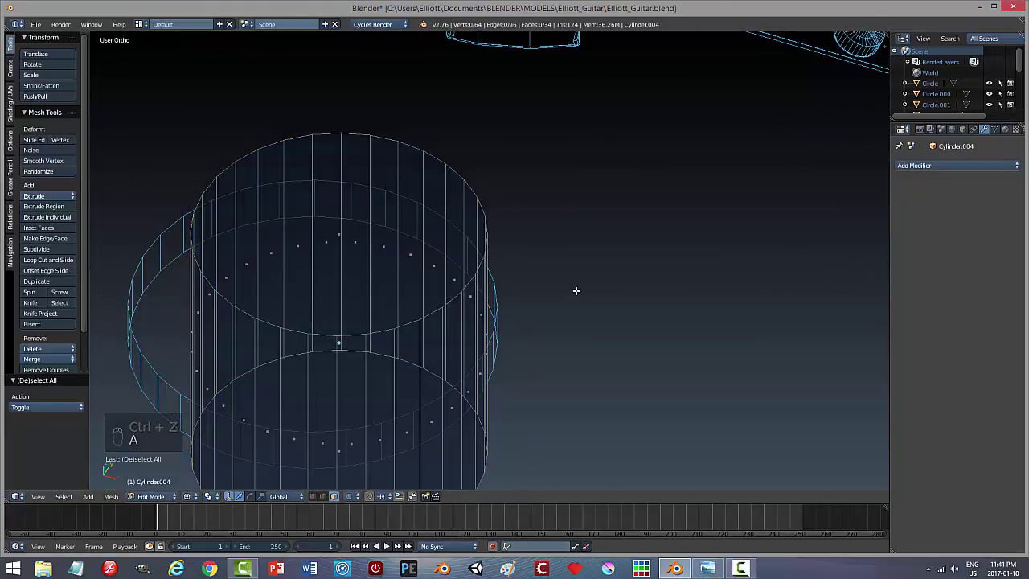
key("KP_7")
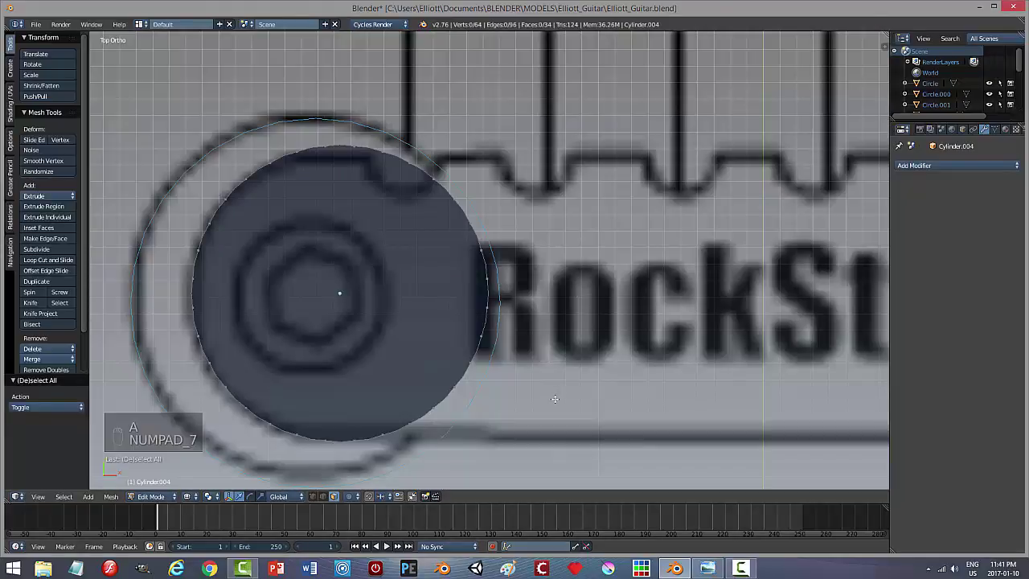
key("b")
left_click_drag(491, 466, 334, 94)
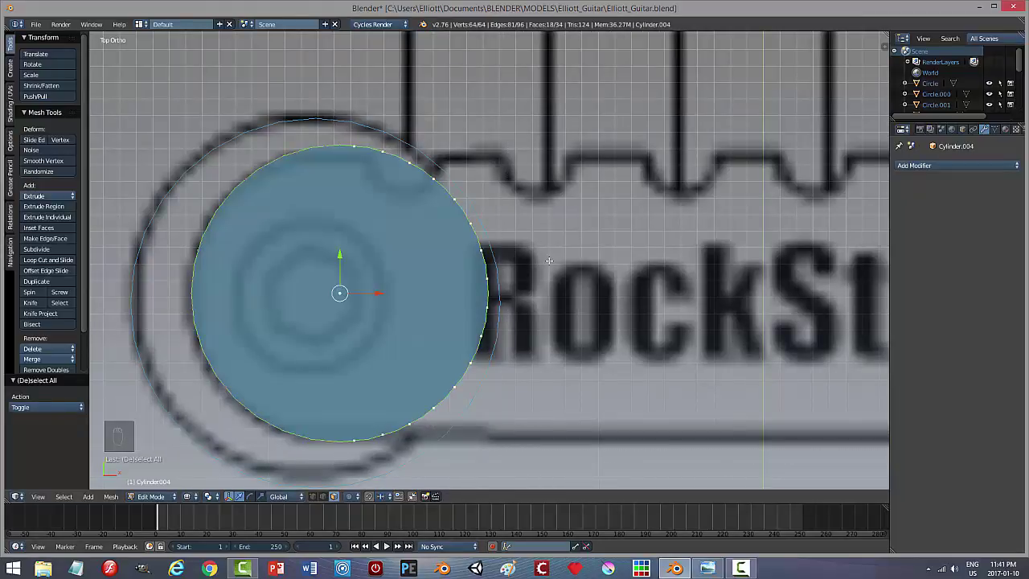
key("a")
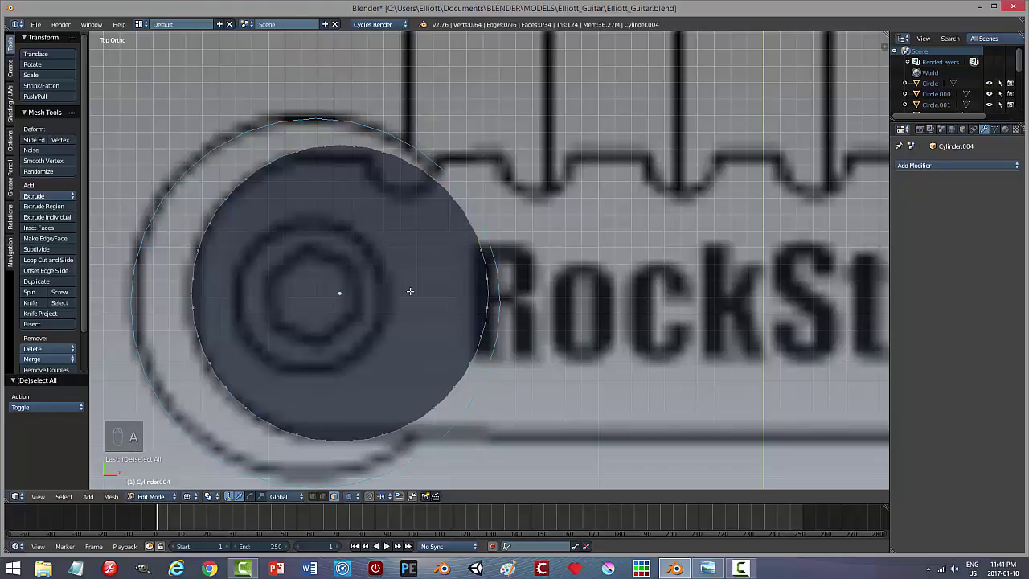
key("ctrl+Tab")
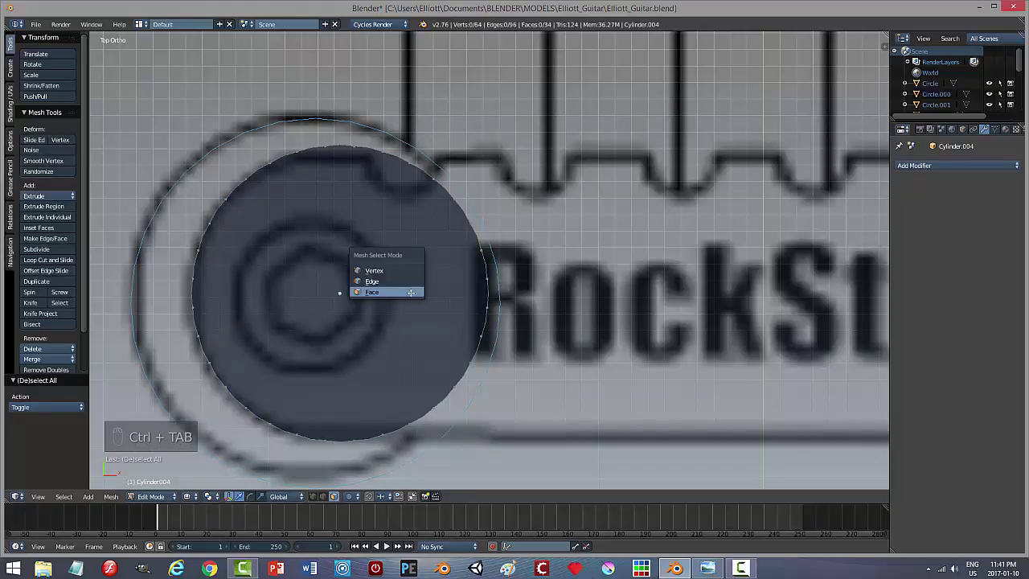
left_click(402, 293)
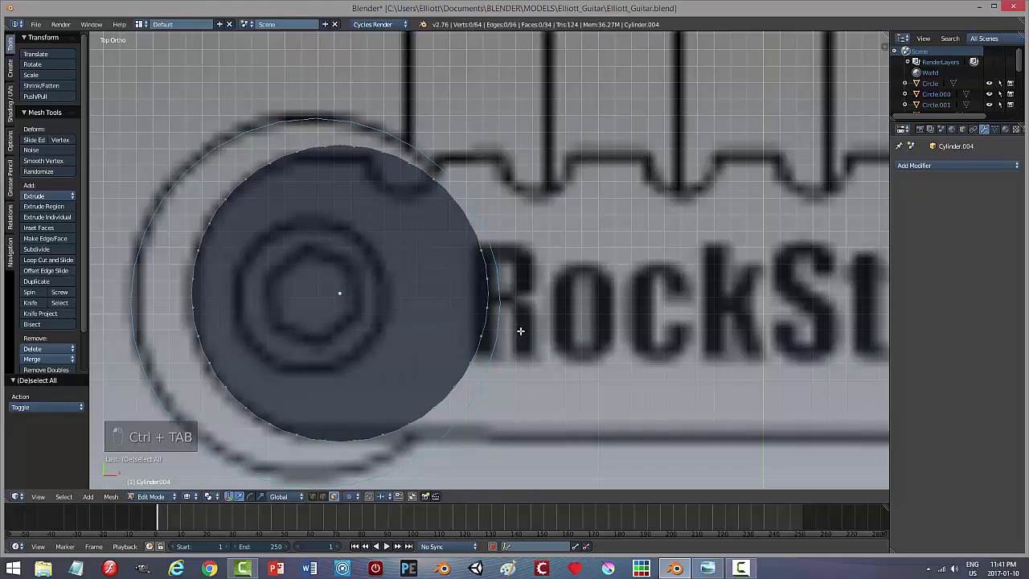
Step: Switch to solid shading and delete the cylinder's top face
middle_click_drag(520, 330, 506, 285)
key("z")
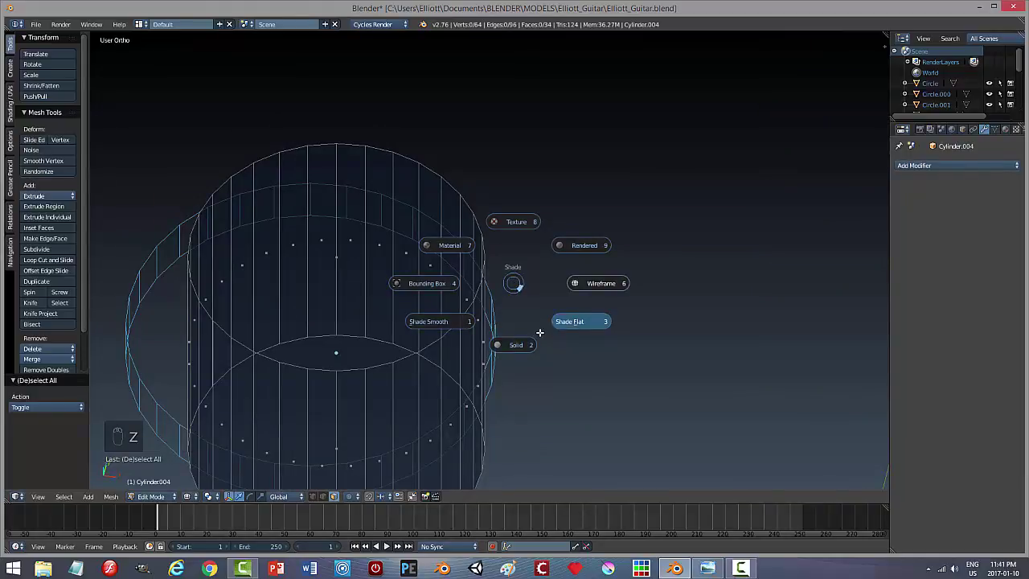
left_click(519, 344)
right_click(407, 318)
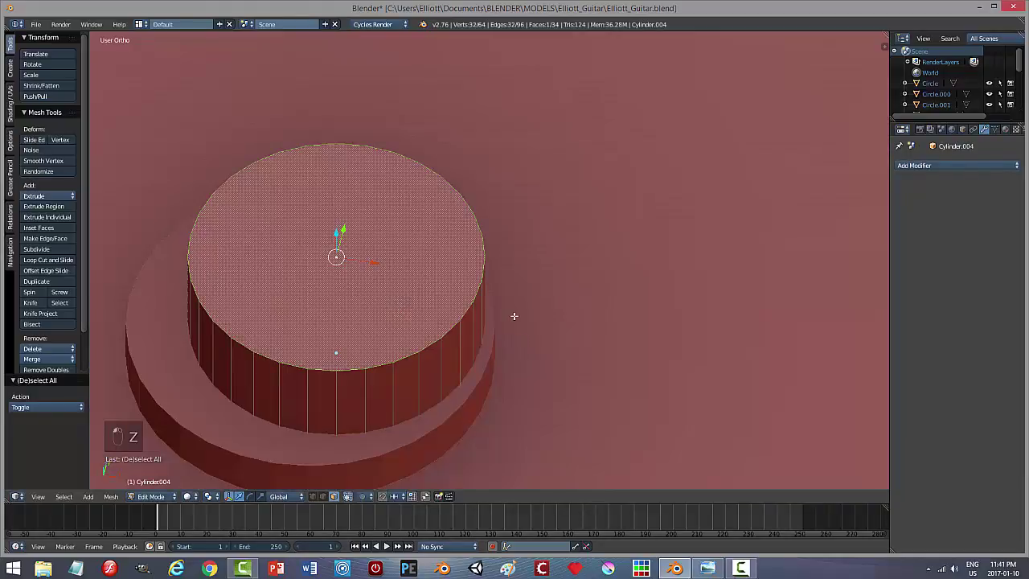
key("x")
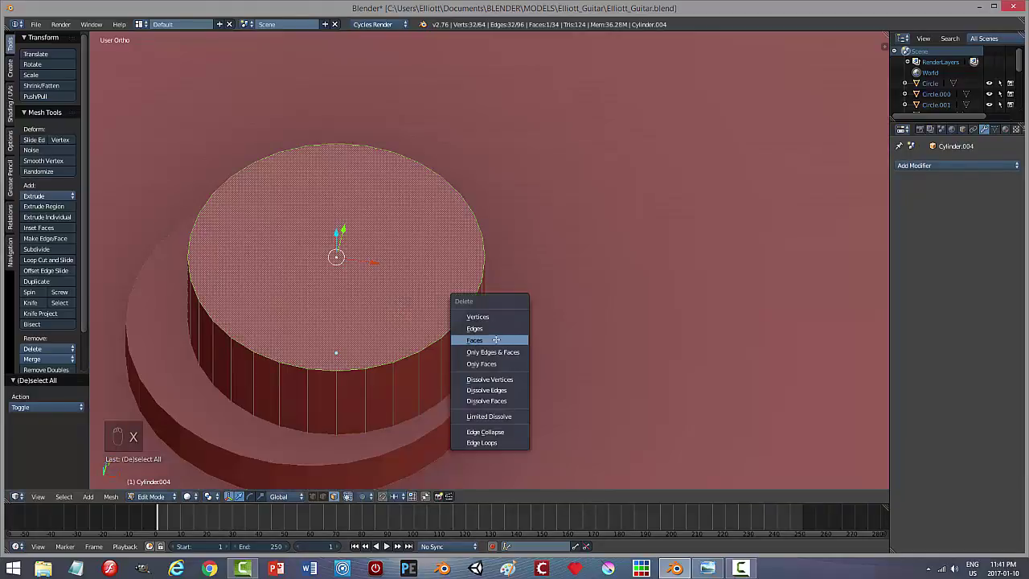
left_click(479, 335)
Step: Return to Object Mode and raise the open cylinder by 0.186 along Z above the disc
key("Tab")
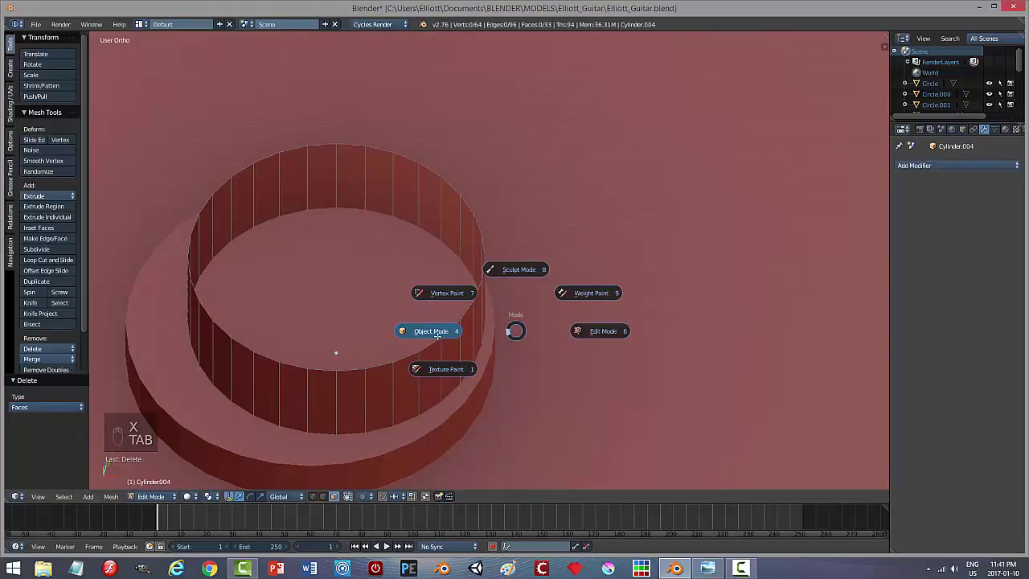
left_click(431, 331)
left_click_drag(343, 323, 344, 128)
middle_click_drag(461, 206, 466, 313)
Step: Enter Edit Mode on the cylinder, display it in wireframe, and delete its bottom cap face
key("Tab")
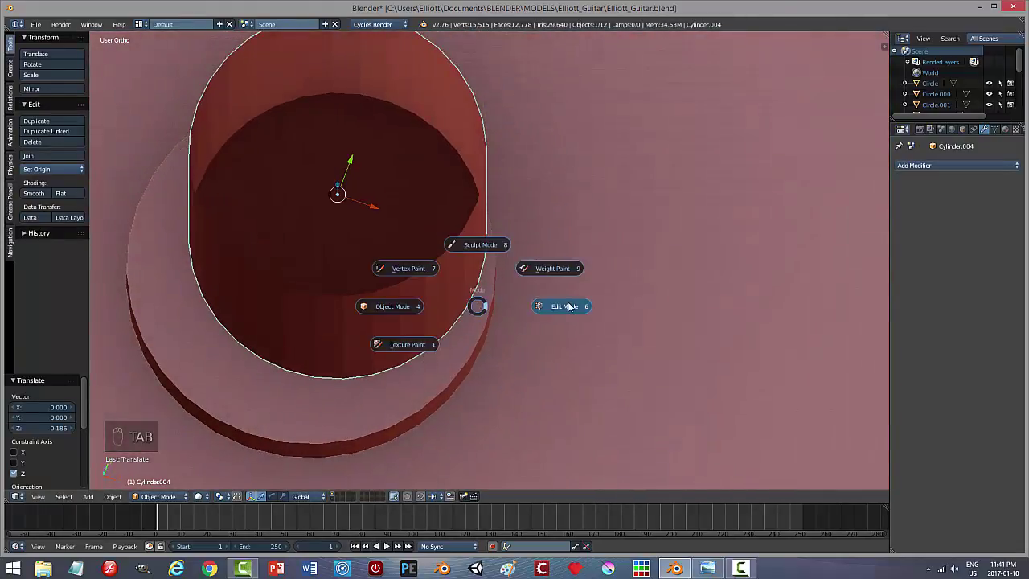
left_click(563, 305)
key("z")
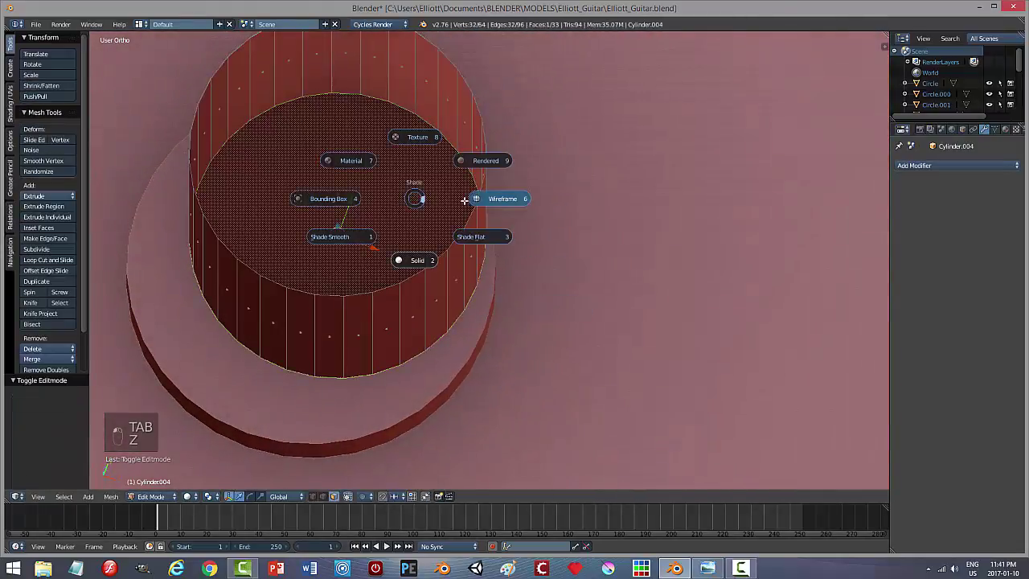
left_click(504, 201)
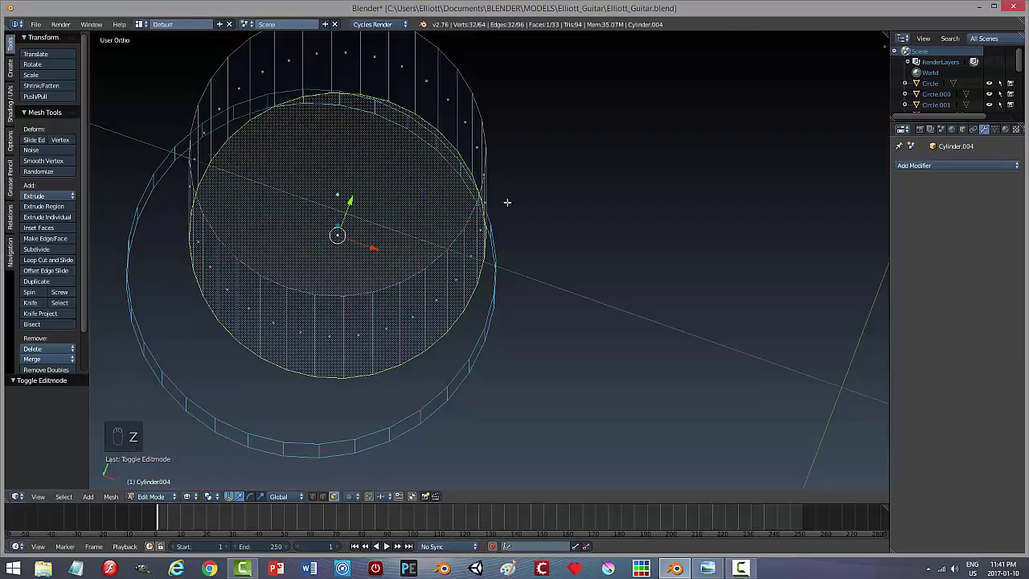
key("x")
left_click(508, 201)
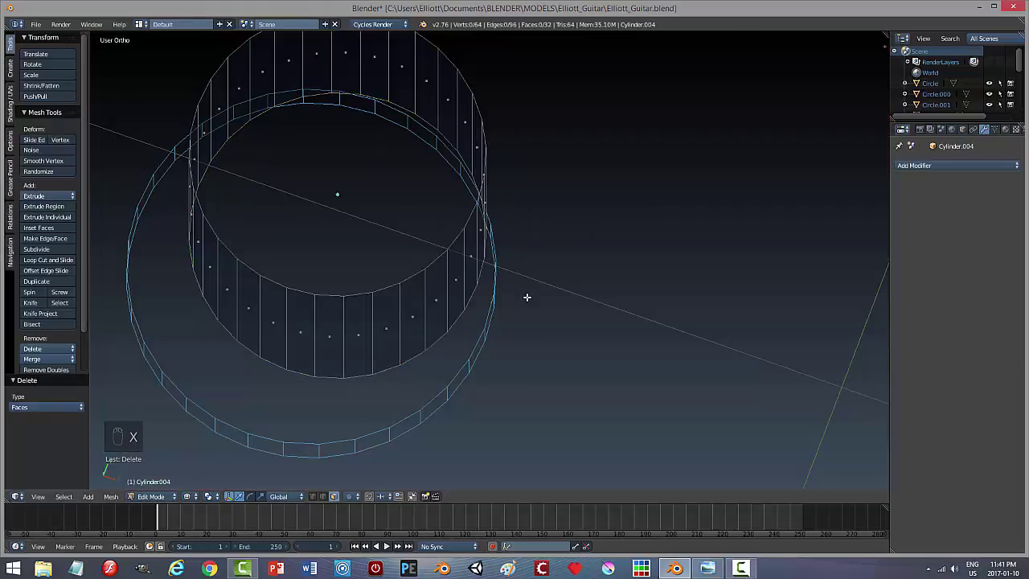
Step: In Vertex selection mode, box-select the cylinder's lower ring and delete its vertices, leaving only the upper ring
middle_click_drag(509, 262, 584, 232)
key("ctrl+Tab")
left_click(575, 212)
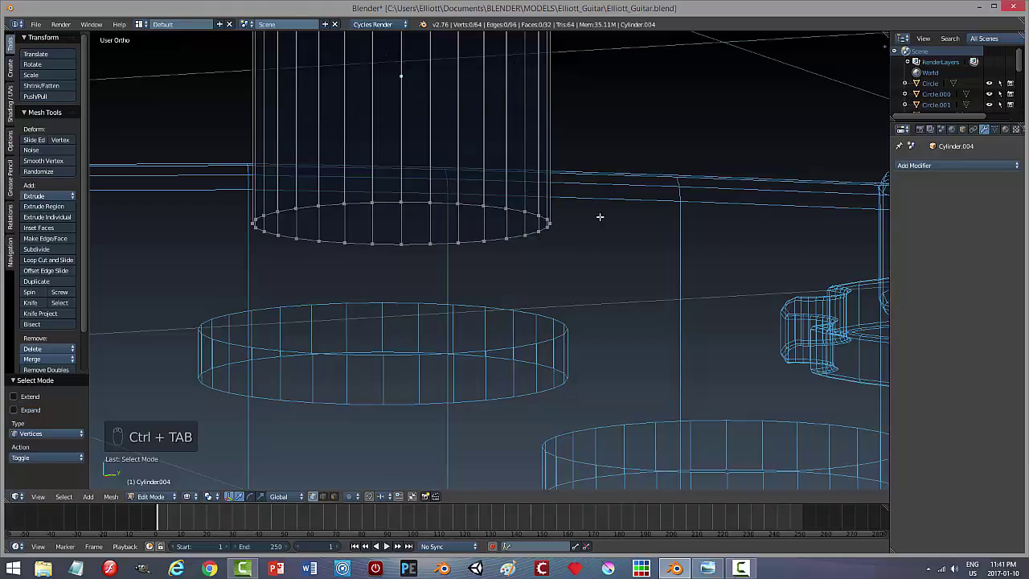
key("b")
left_click_drag(647, 287, 217, 153)
key("x")
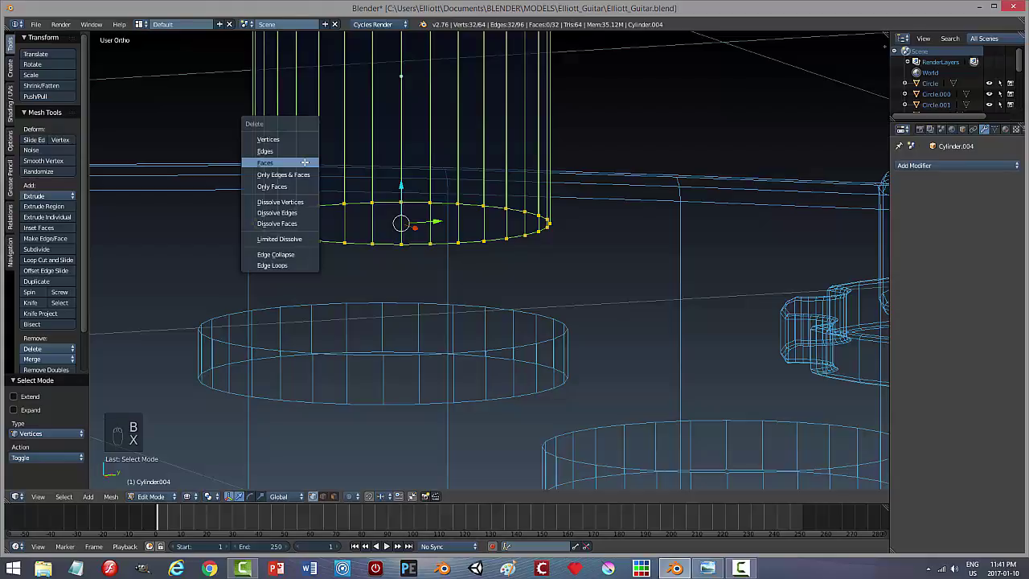
left_click(271, 139)
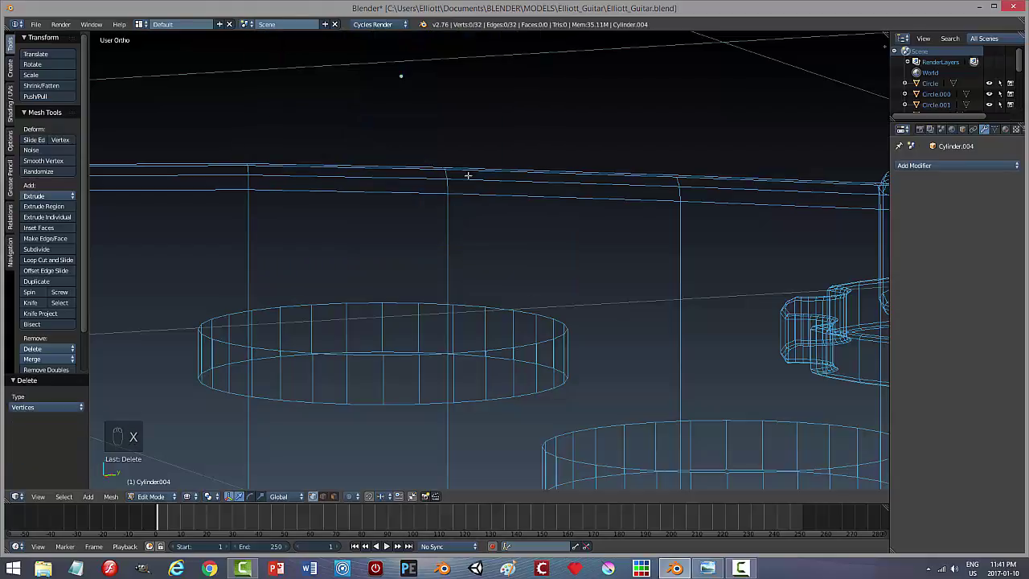
Step: In the top view, box-select the right half of the ring, including its topmost and bottommost vertices, and delete those vertices
scroll(471, 191, "down", 5)
middle_click_drag(474, 188, 492, 226)
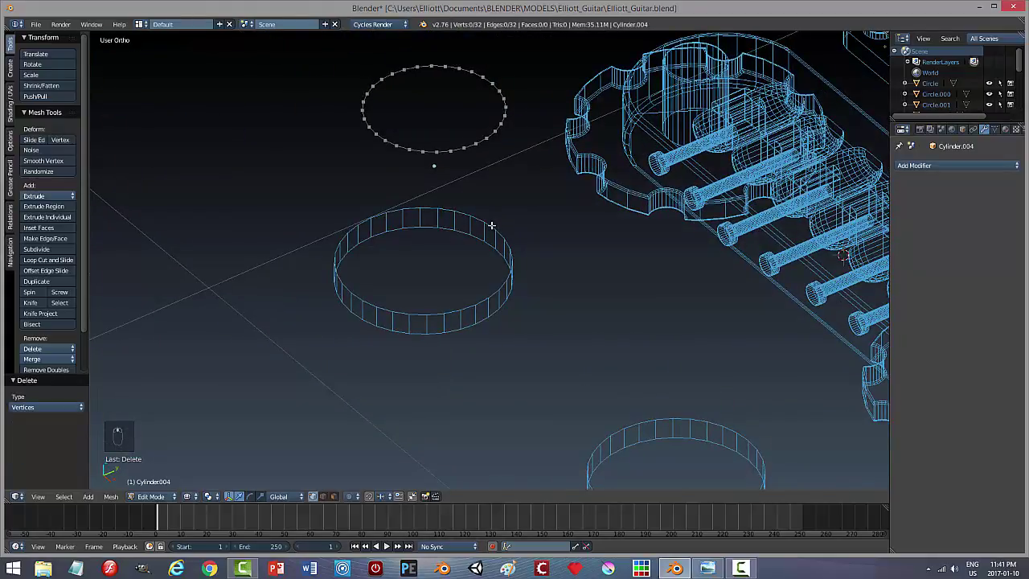
key("KP_7")
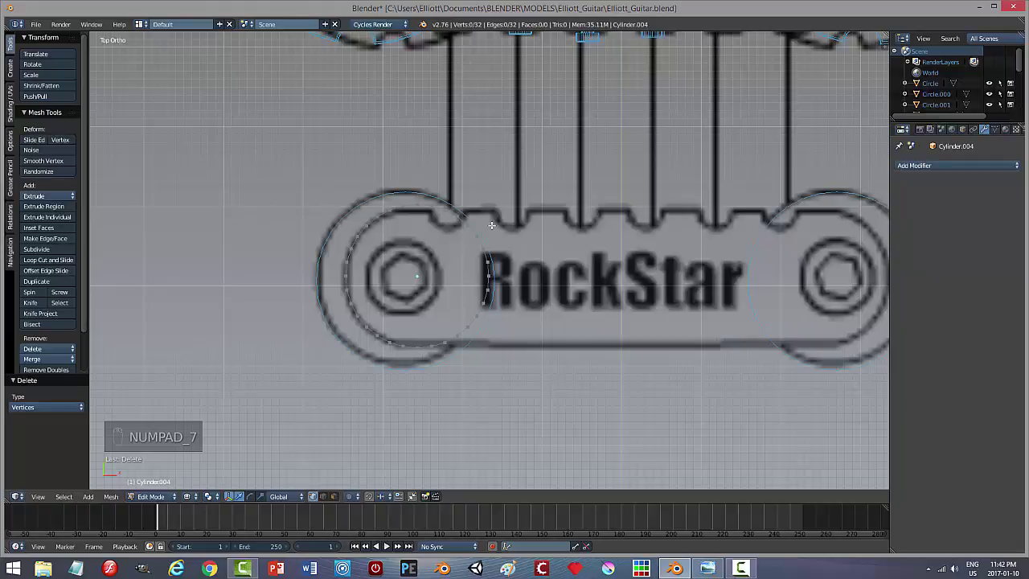
scroll(528, 310, "up", 4)
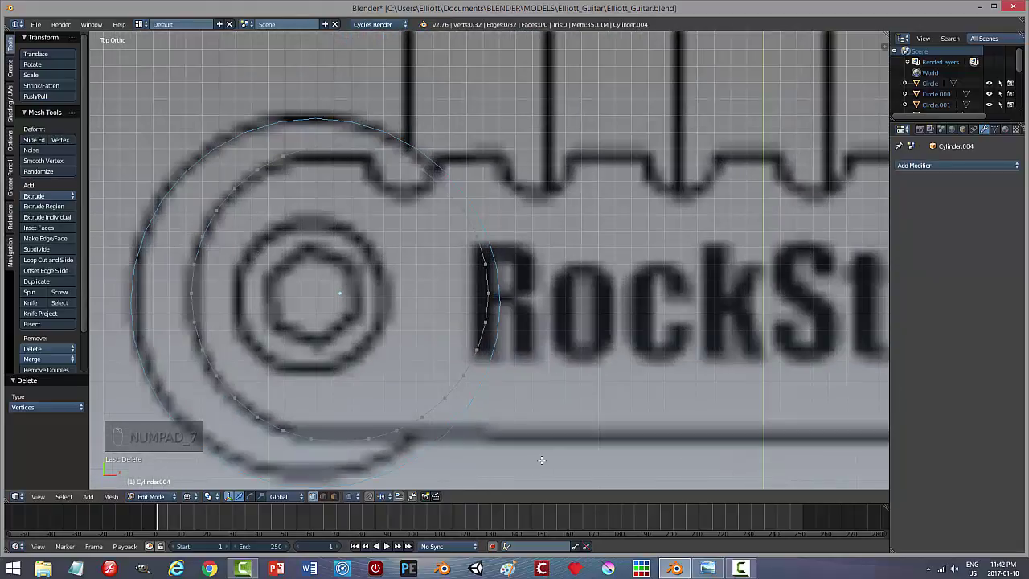
key("b")
left_click_drag(508, 485, 320, 114)
key("x")
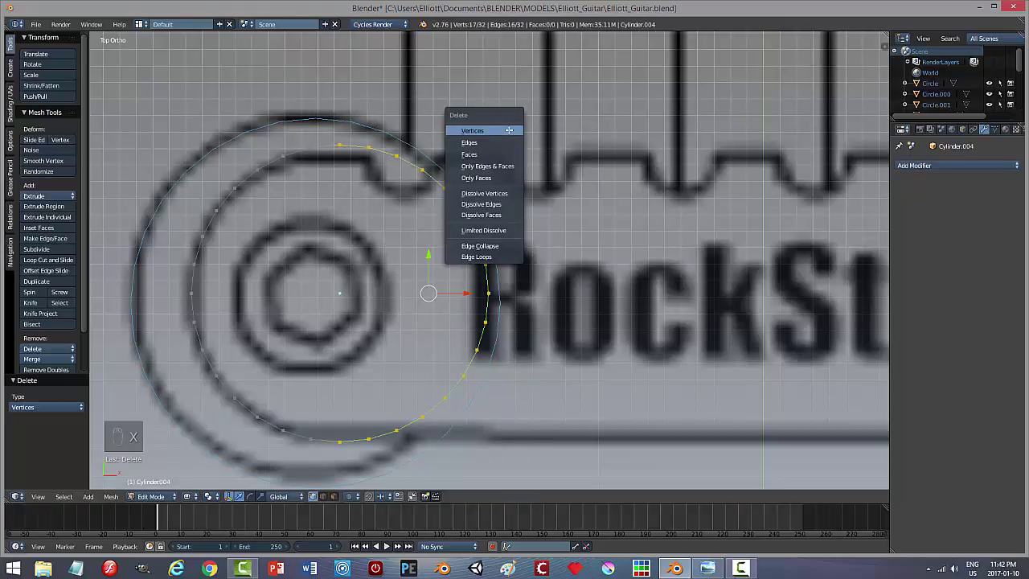
left_click(492, 127)
Step: Extrude the arc's two end vertices along X by 0.163, move them another 0.108 to the vertical centre line, and deselect everything
right_click(307, 145)
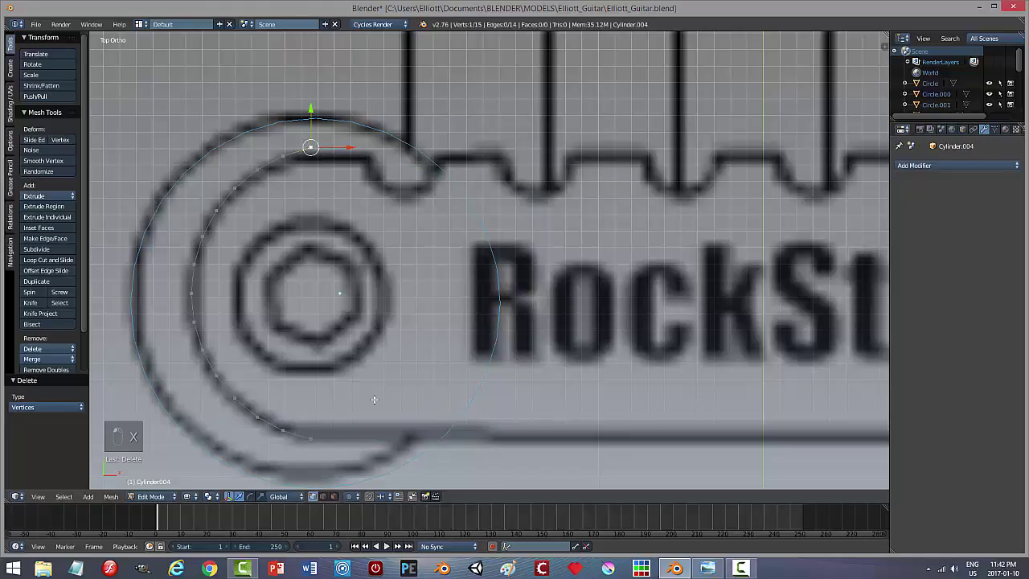
right_click(313, 440, "shift")
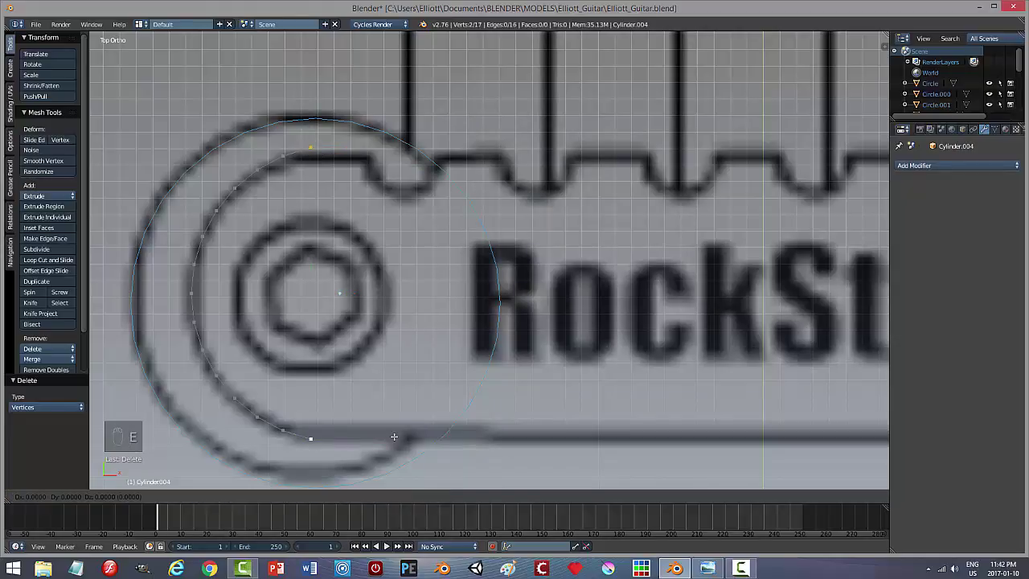
key("e")
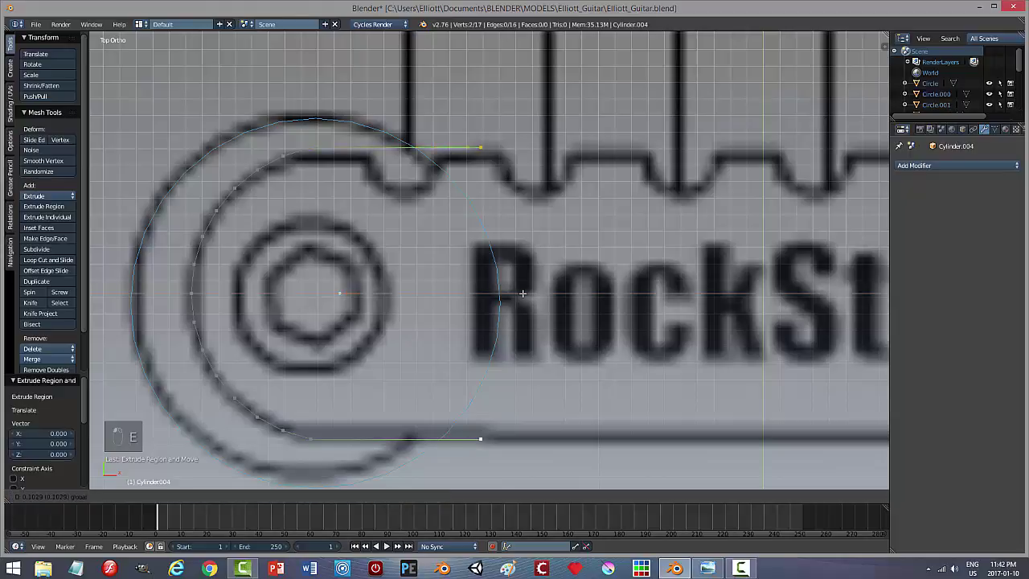
left_click(619, 299)
scroll(617, 304, "down", 5)
key("g")
key("x")
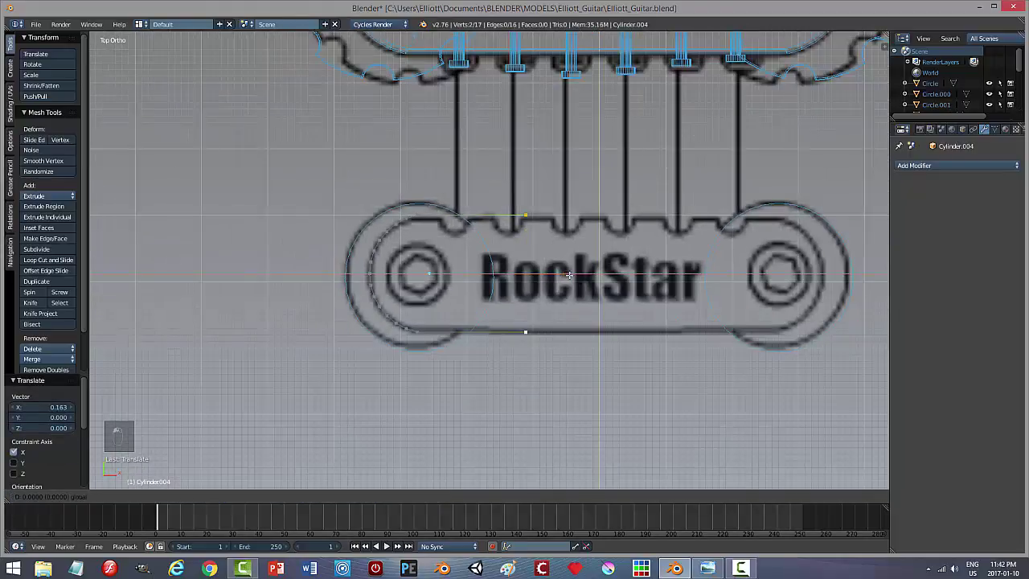
left_click(636, 279)
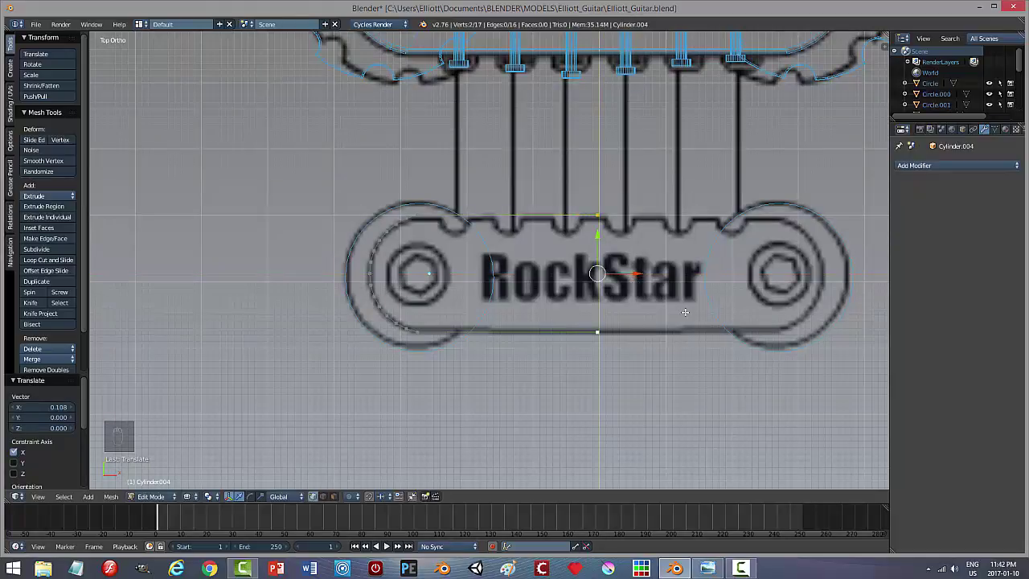
key("a")
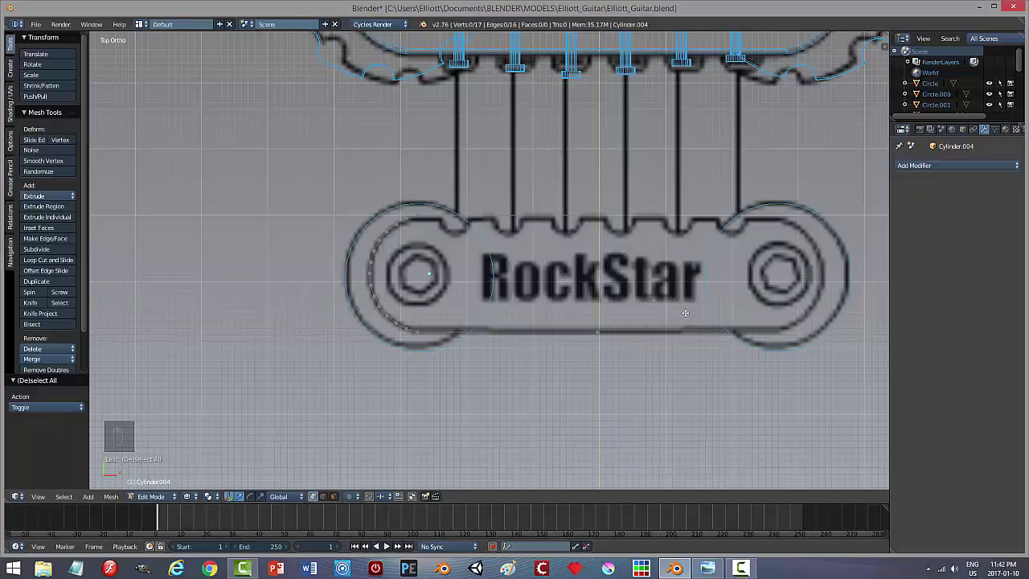
Step: In Object Mode, snap the 3D cursor to the scene centre and set the half outline's origin to the 3D cursor
key("Tab")
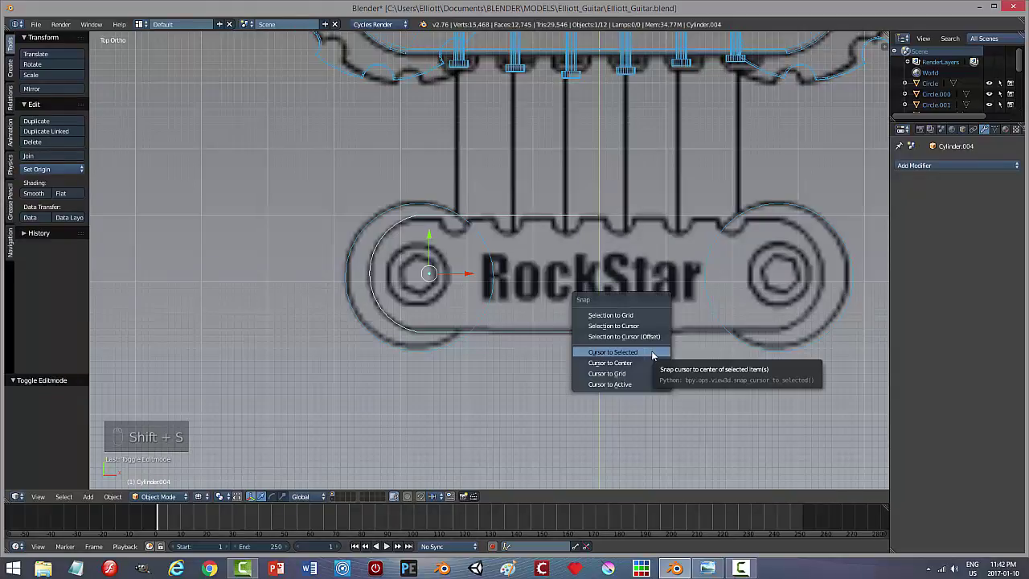
left_click(643, 363)
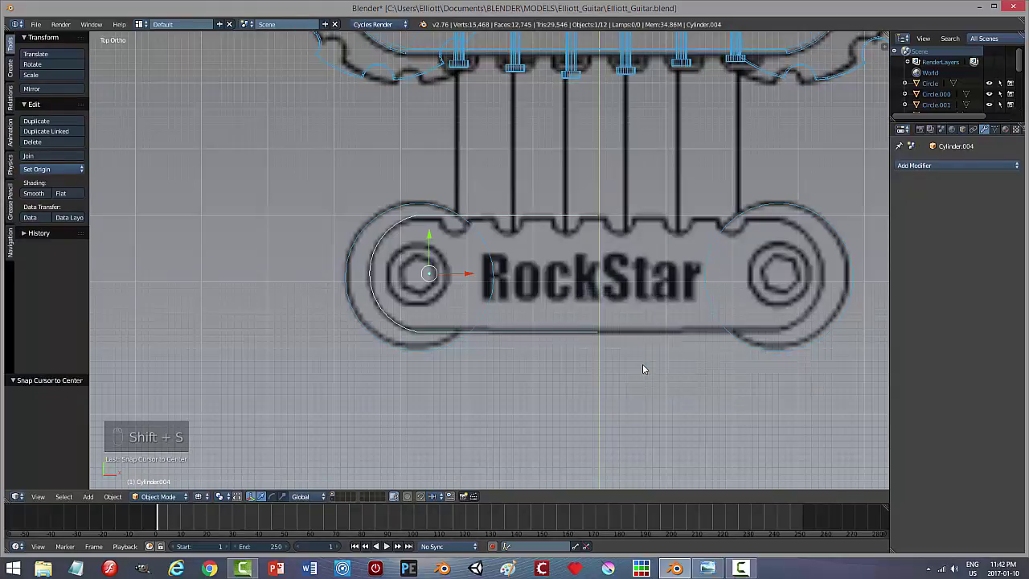
left_click(52, 169)
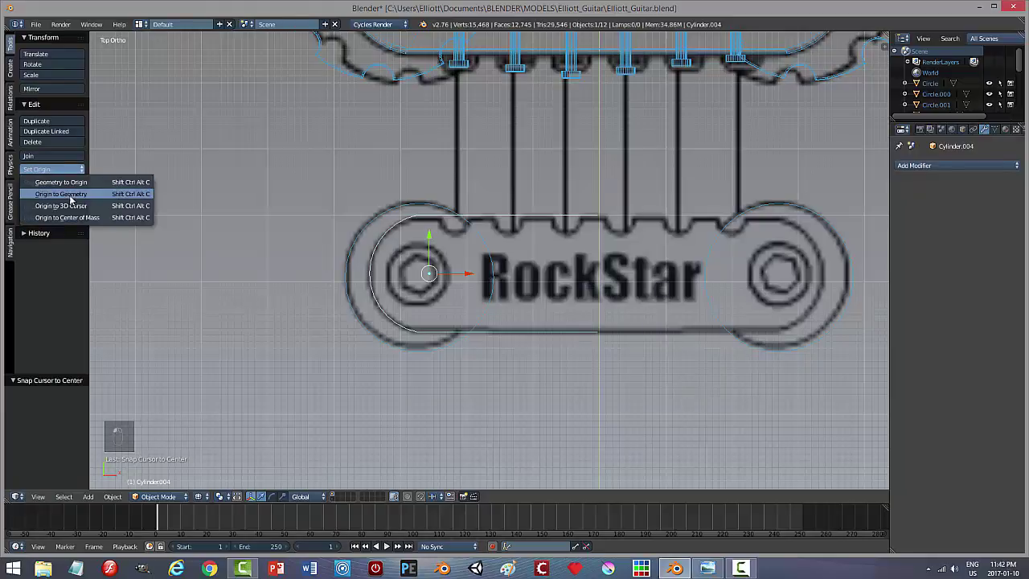
left_click(70, 206)
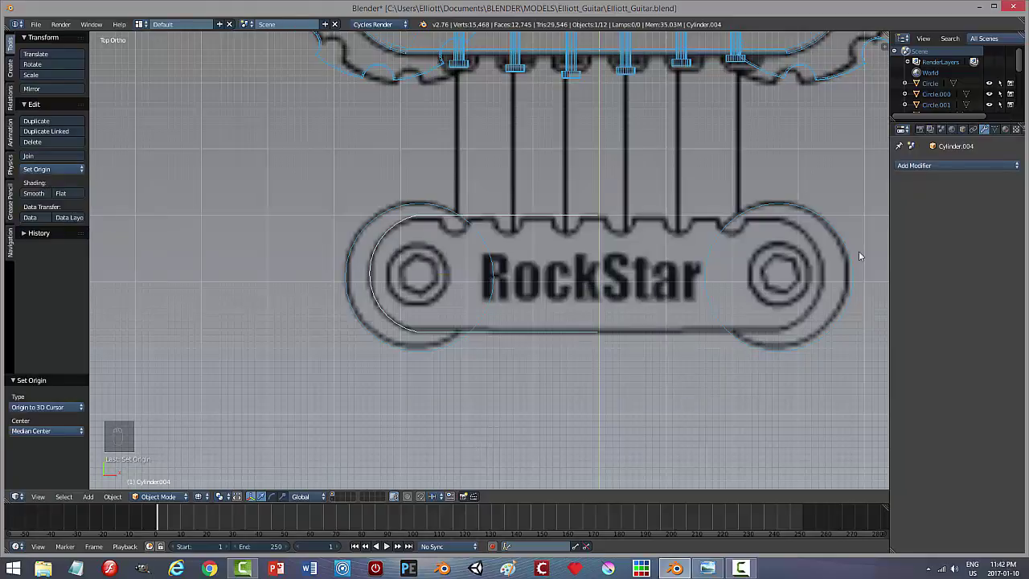
Step: Add a Mirror modifier on the X axis to the half outline and apply it
left_click(924, 165)
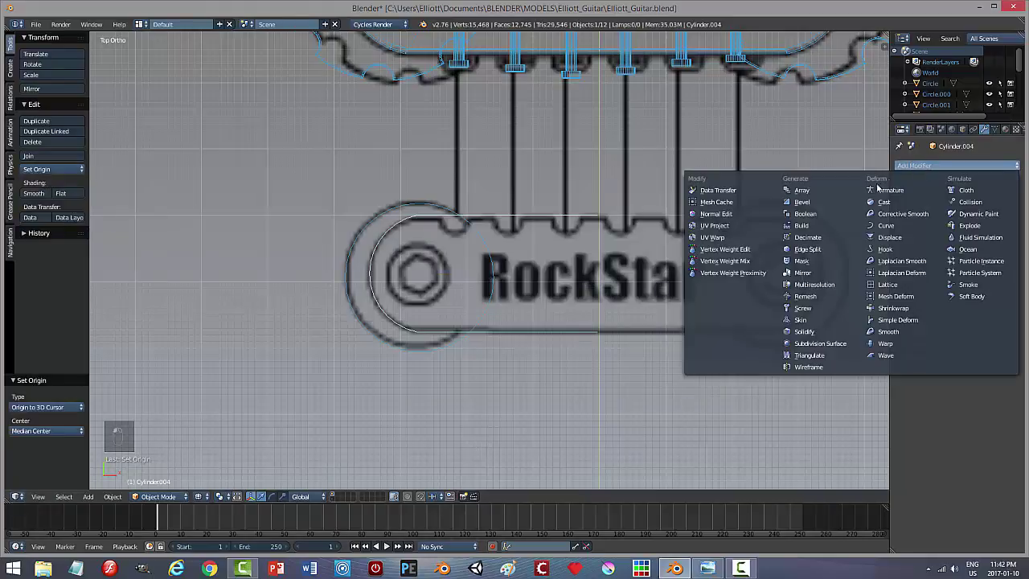
left_click(806, 273)
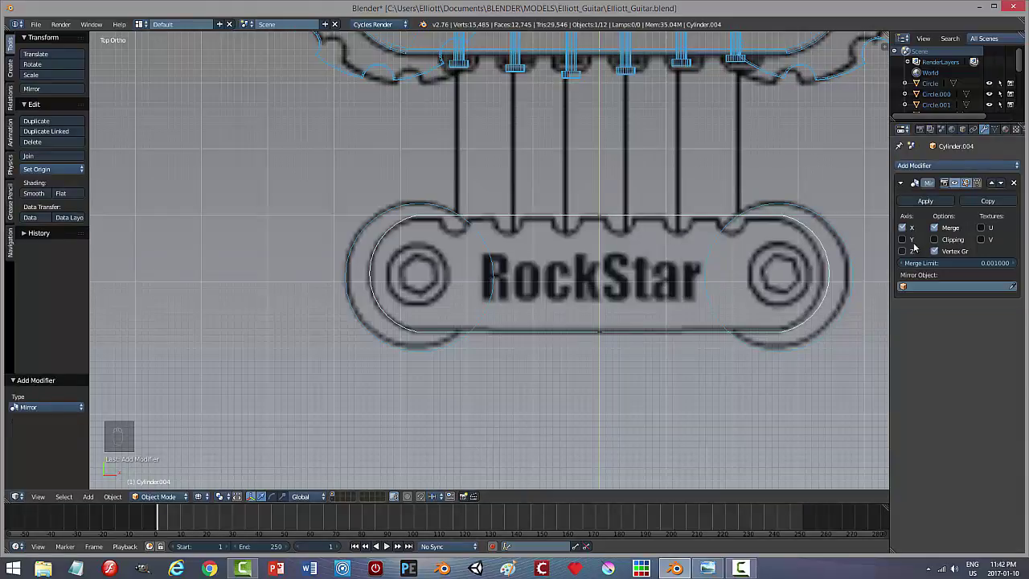
left_click(926, 202)
Step: In Edit Mode, box-select the two middle vertices on the outline's upper edge and merge them at center
key("Tab")
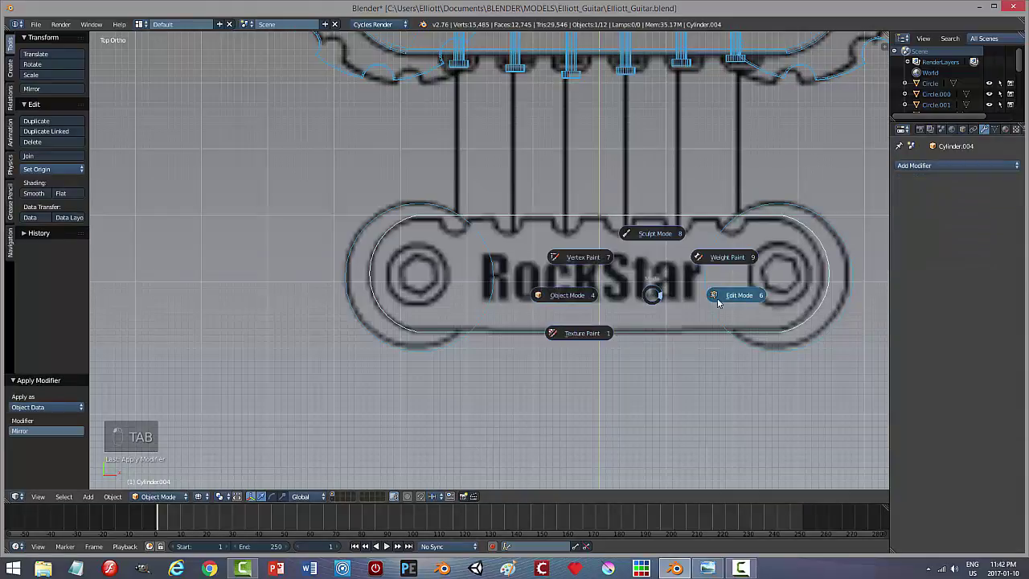
key("a")
key("a")
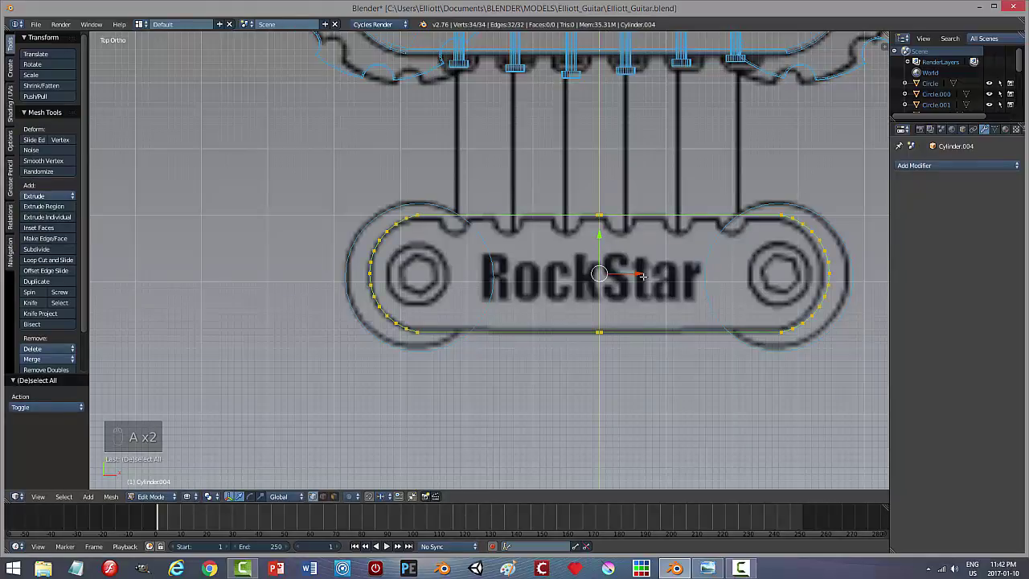
middle_click_drag(700, 291, 590, 303, "shift")
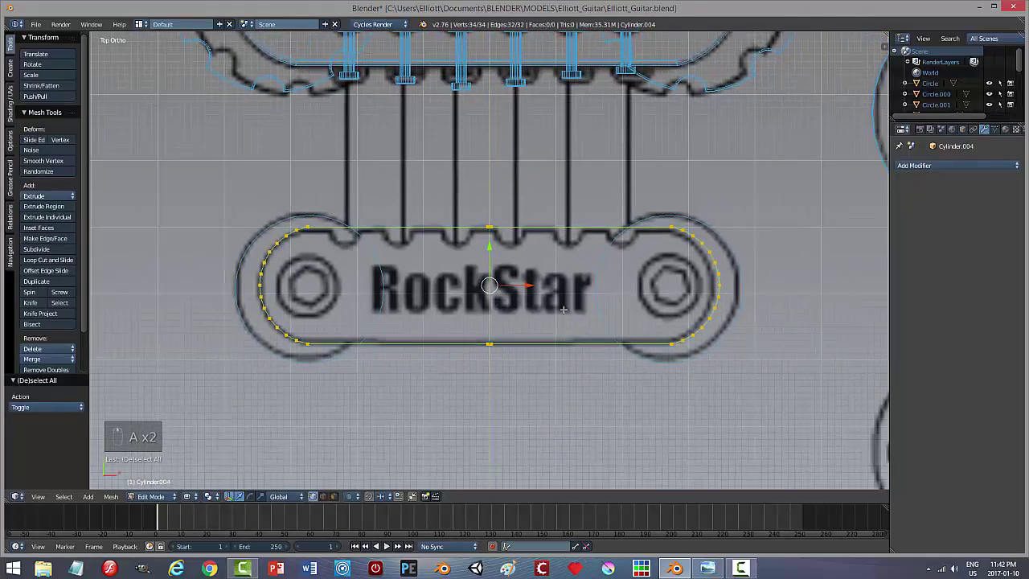
scroll(558, 303, "up", 5)
key("a")
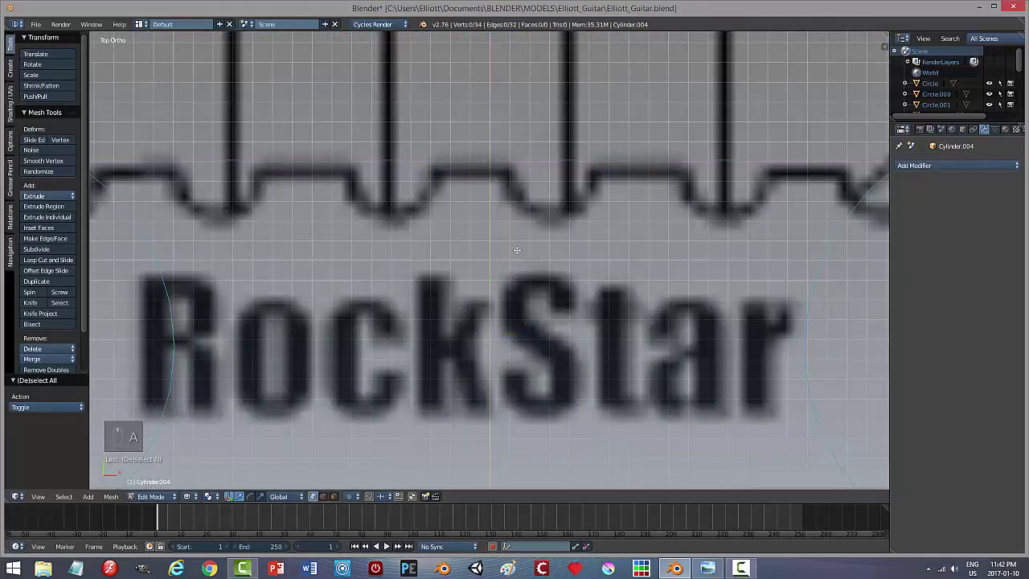
key("b")
left_click_drag(438, 149, 621, 186)
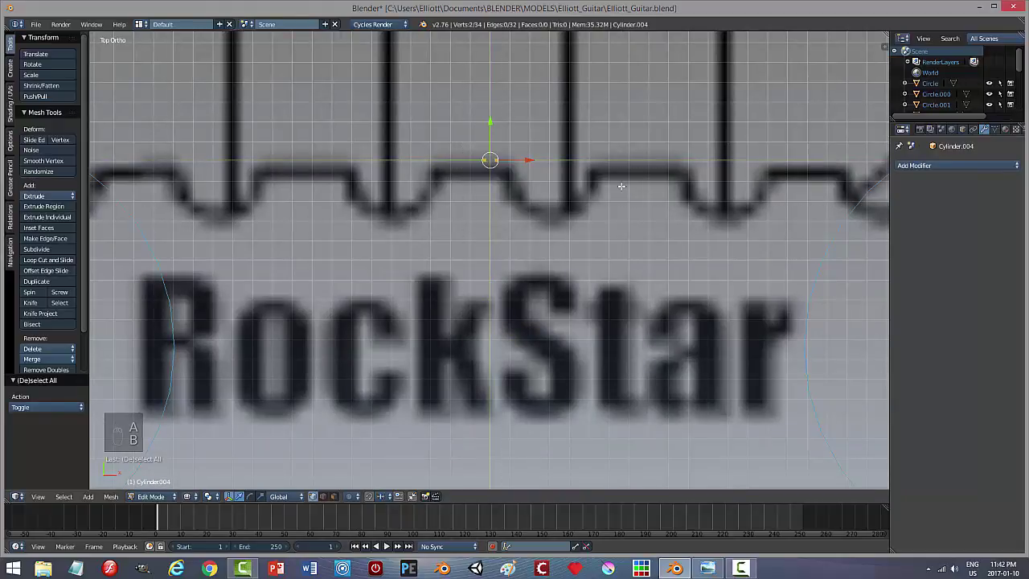
key("alt+m")
left_click(621, 186)
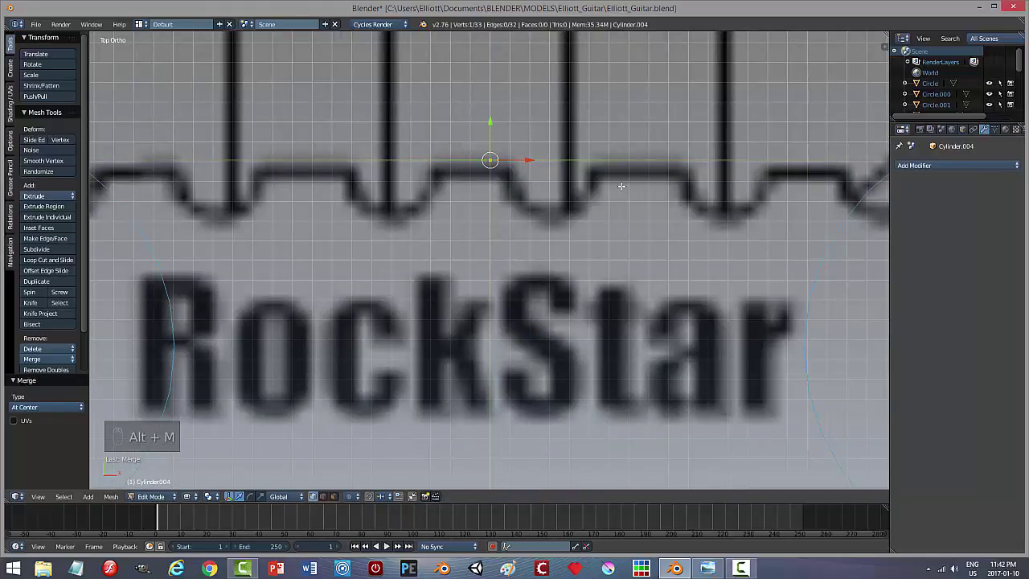
Step: Box-select the two middle vertices on the outline's lower edge, merge them at center, and select the whole outline
scroll(573, 287, "down", 4)
key("a")
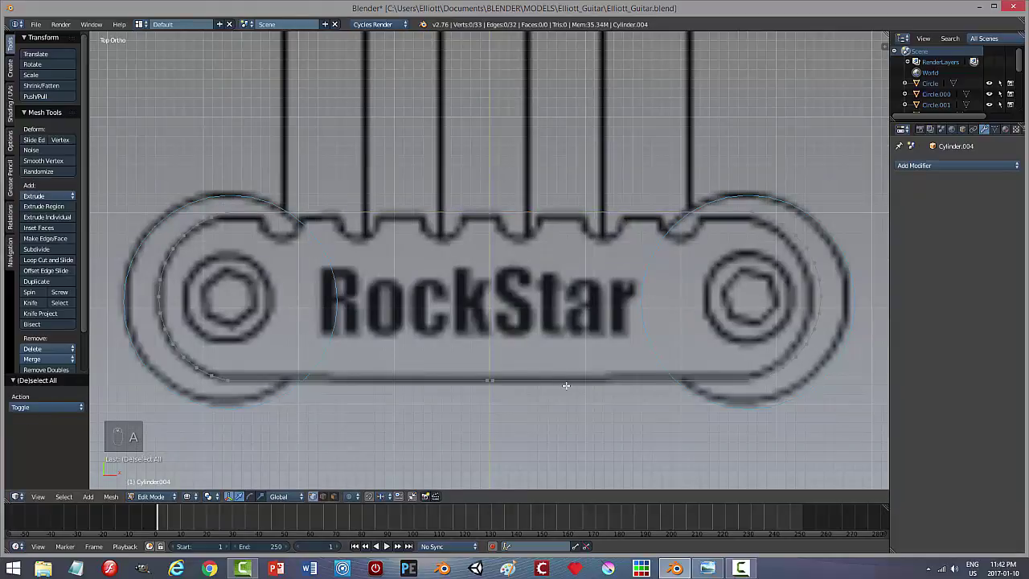
key("b")
left_click_drag(426, 369, 515, 392)
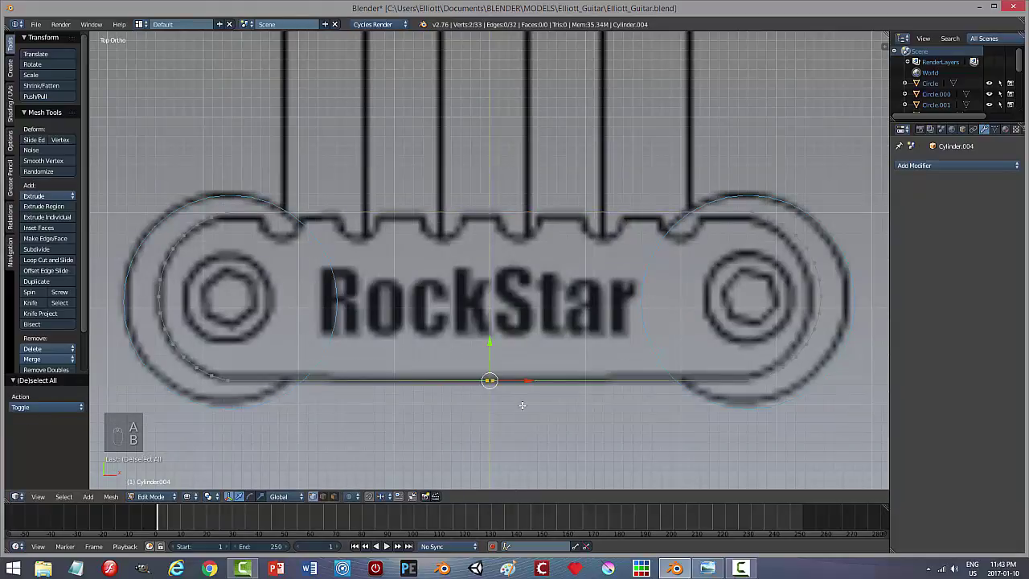
key("alt+m")
left_click(522, 406)
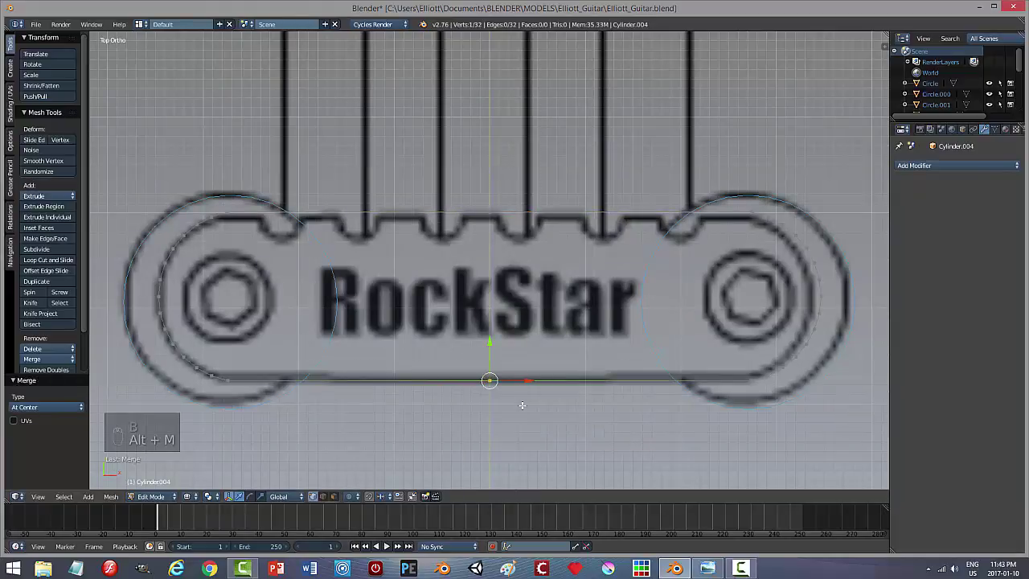
key("a")
key("a")
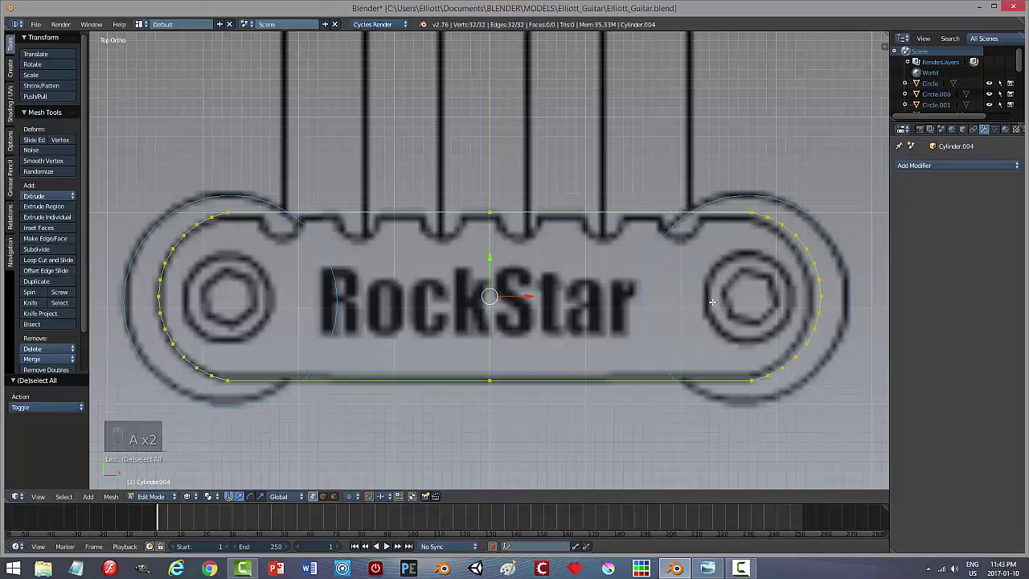
key("r")
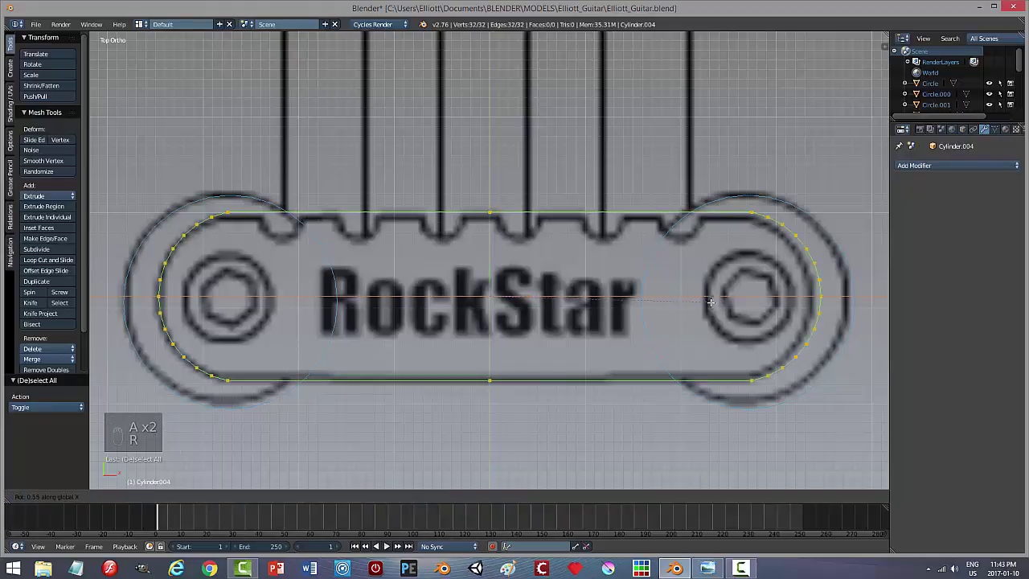
key("x")
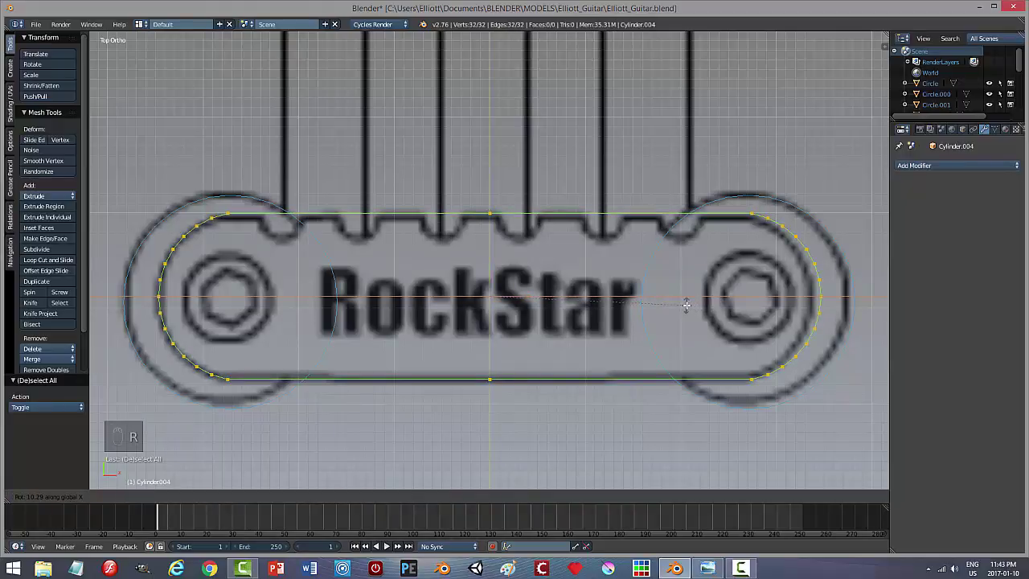
right_click(686, 305)
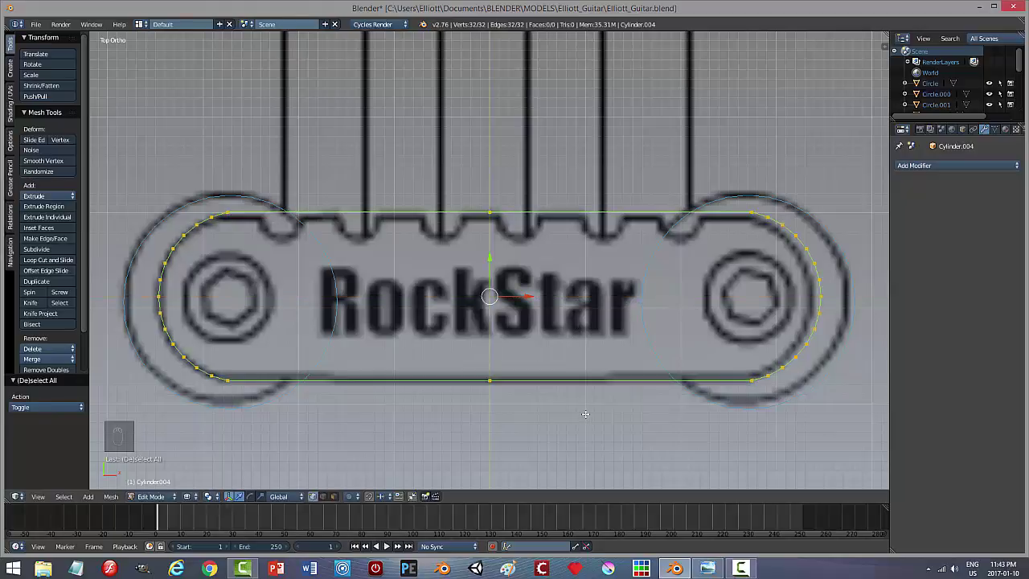
Step: Scale the whole outline along X by 0.98 and shift it -0.002 along X to match the reference plate
key("s")
key("x")
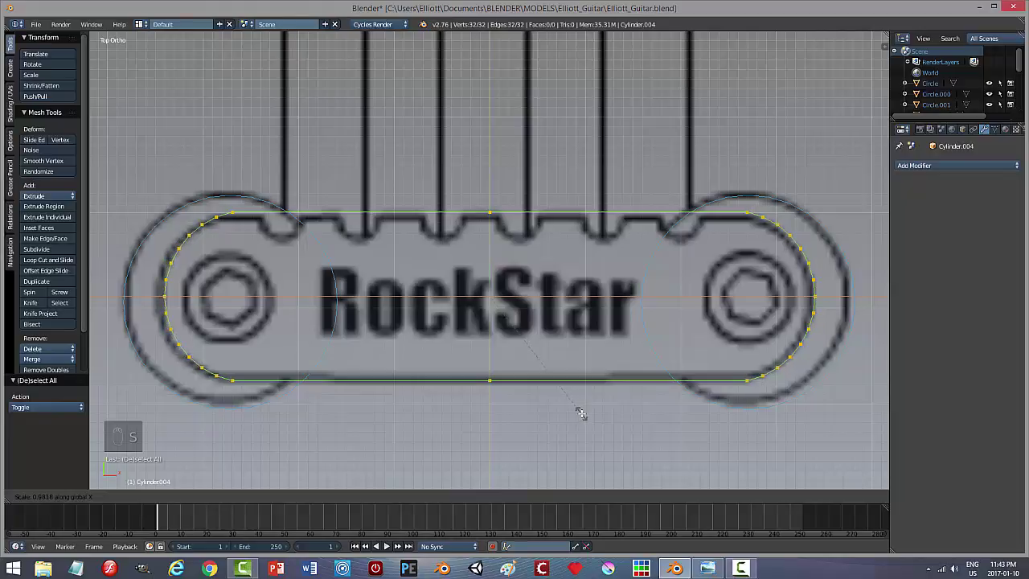
left_click(580, 413)
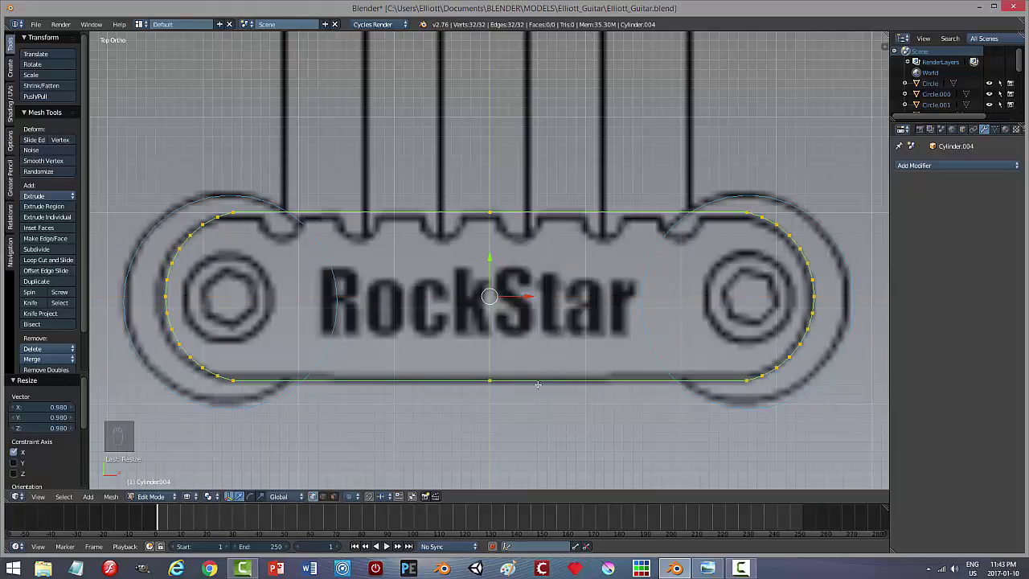
key("g")
key("x")
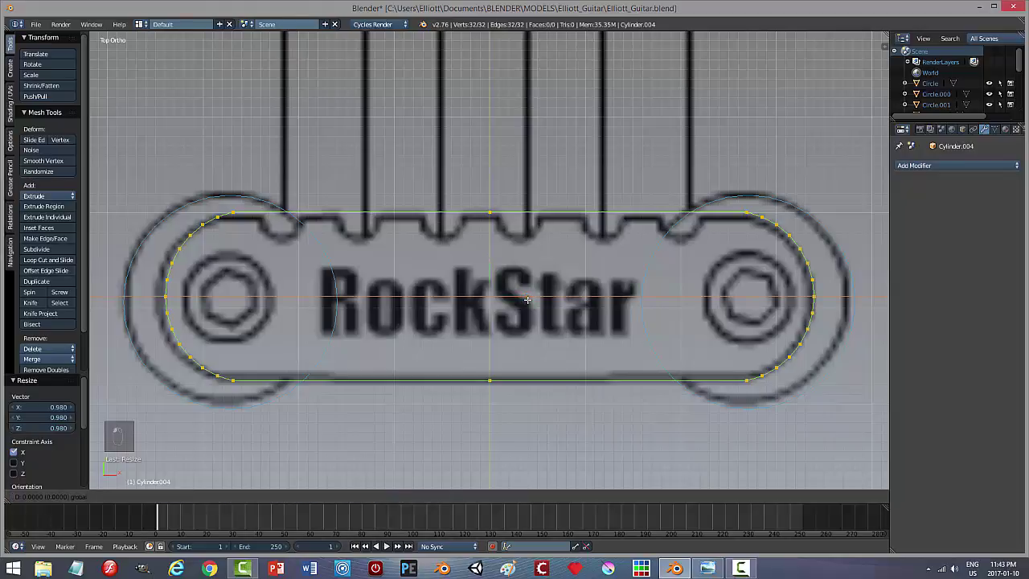
left_click(526, 299)
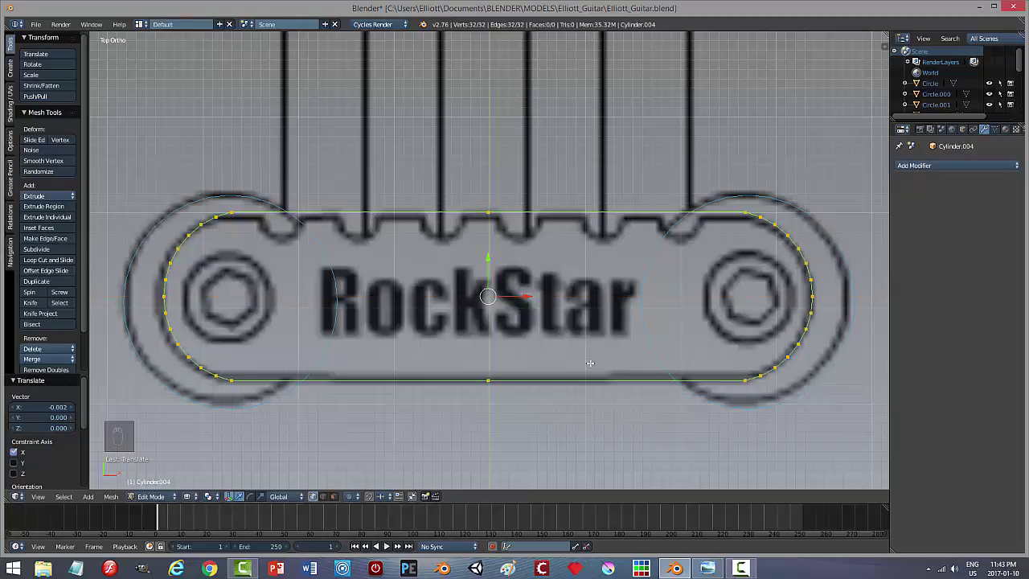
Step: Fill the outline with a face, extrude it upward along Z into a thick plate, and deselect everything
middle_click_drag(595, 425, 596, 386)
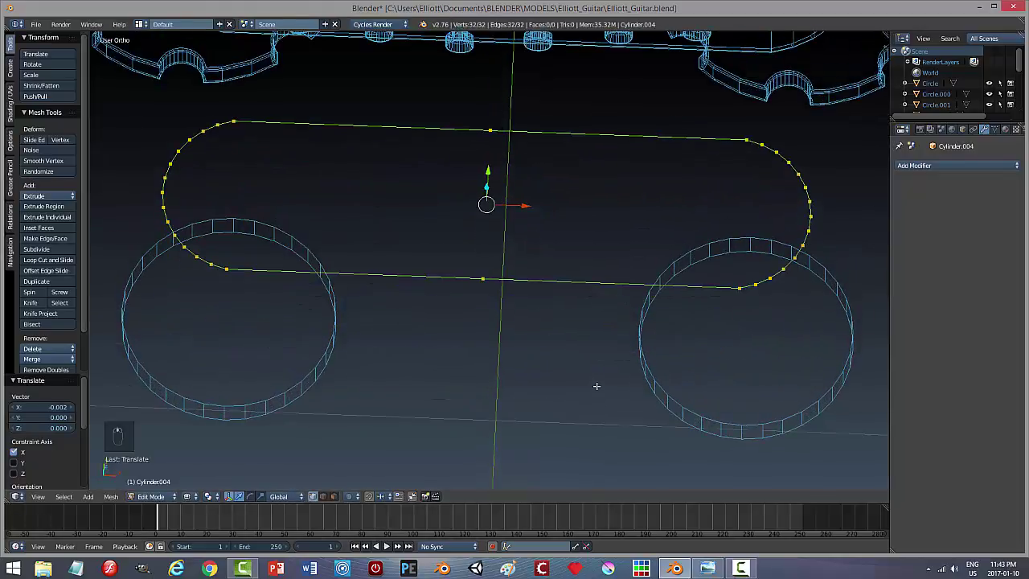
key("f")
key("a")
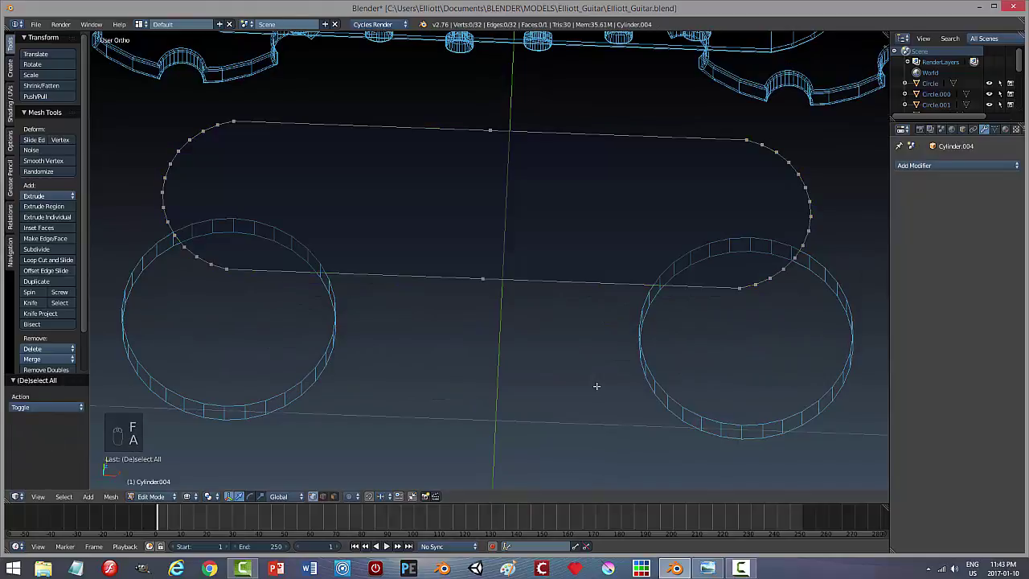
key("a")
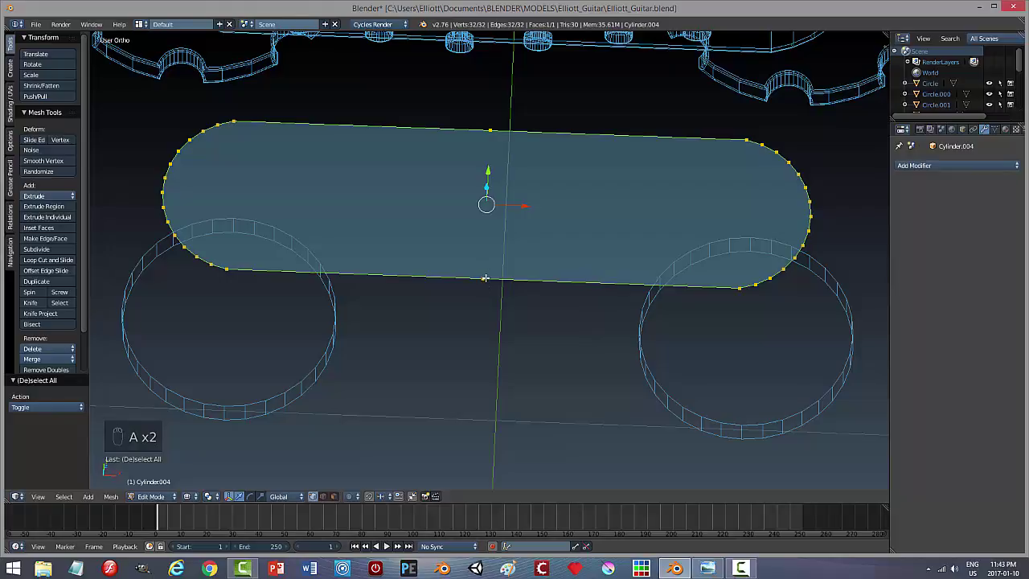
middle_click_drag(549, 314, 558, 333)
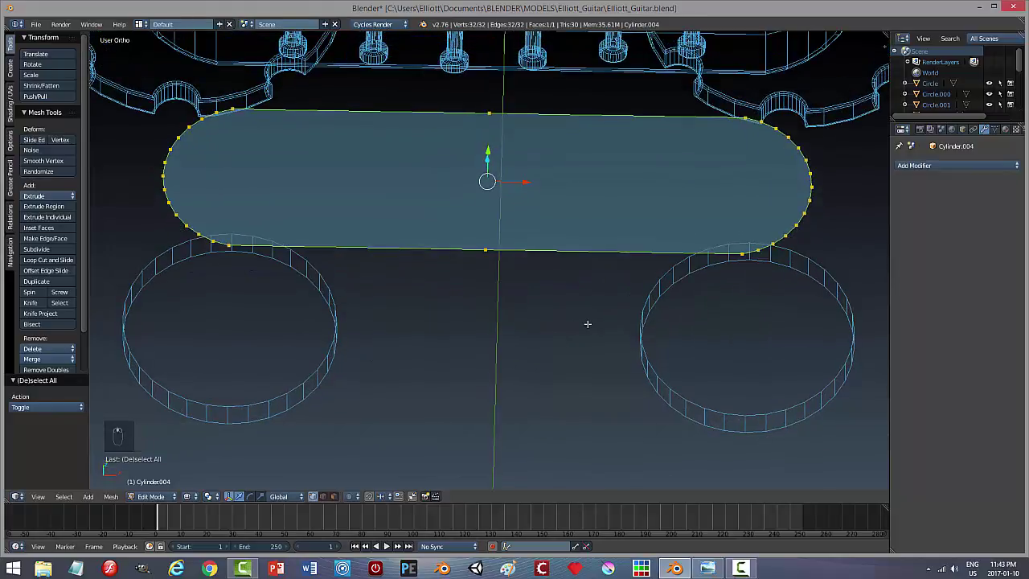
key("e")
middle_click_drag(594, 232, 568, 209)
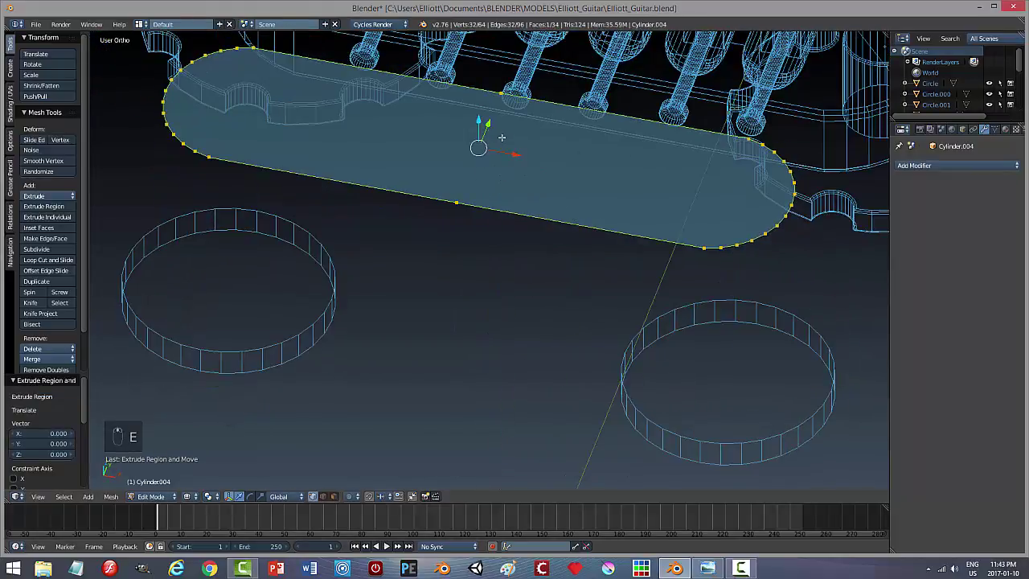
left_click_drag(479, 122, 486, 91)
key("a")
Step: Return to Object Mode and switch the viewport to Solid shading
key("Tab")
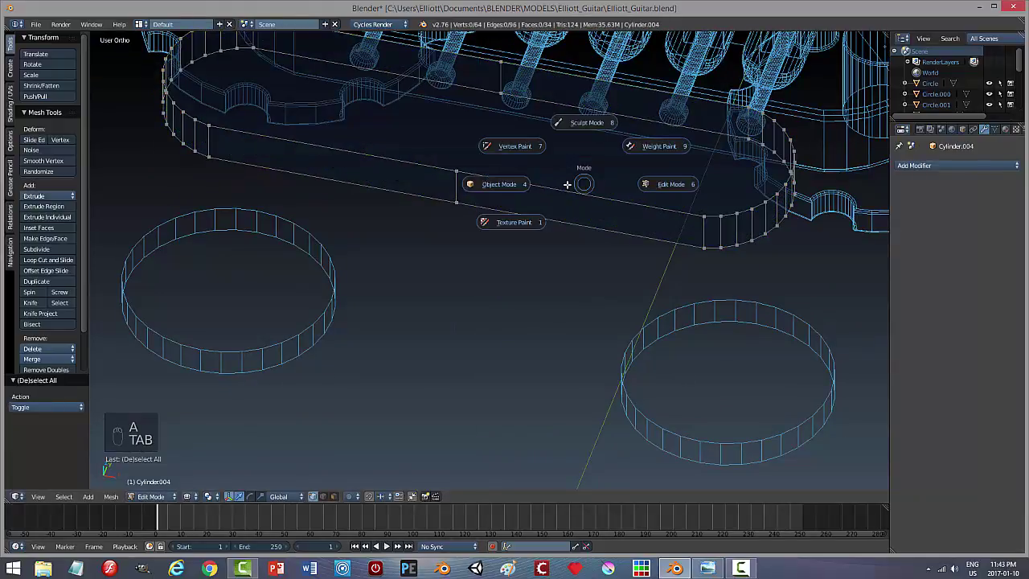
left_click(510, 186)
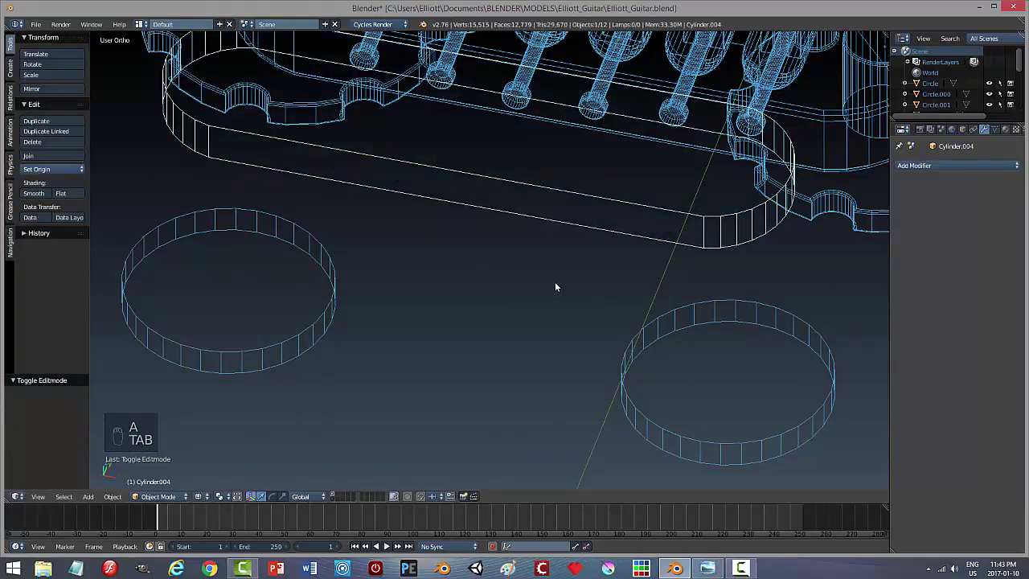
key("a")
key("a")
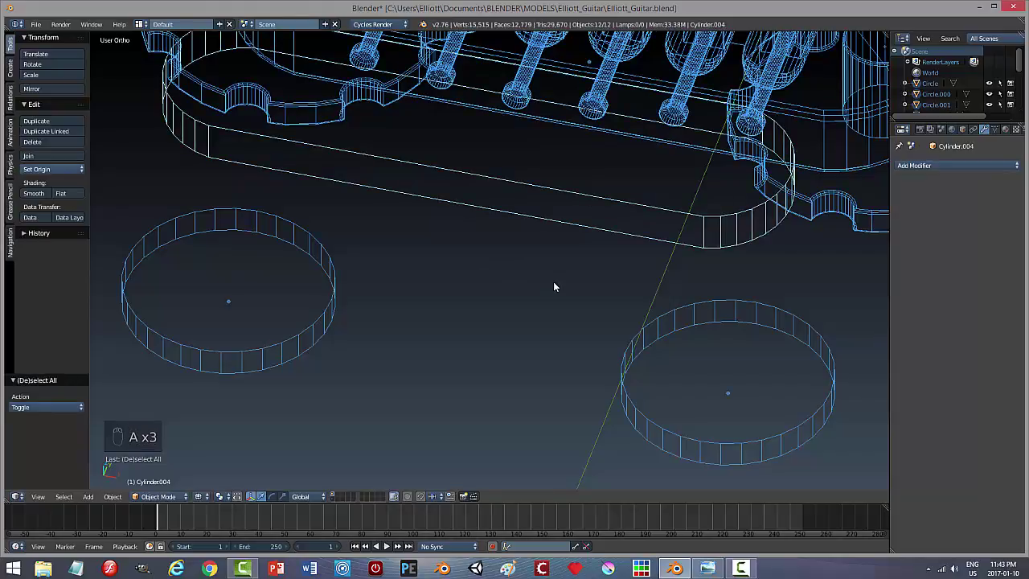
key("z")
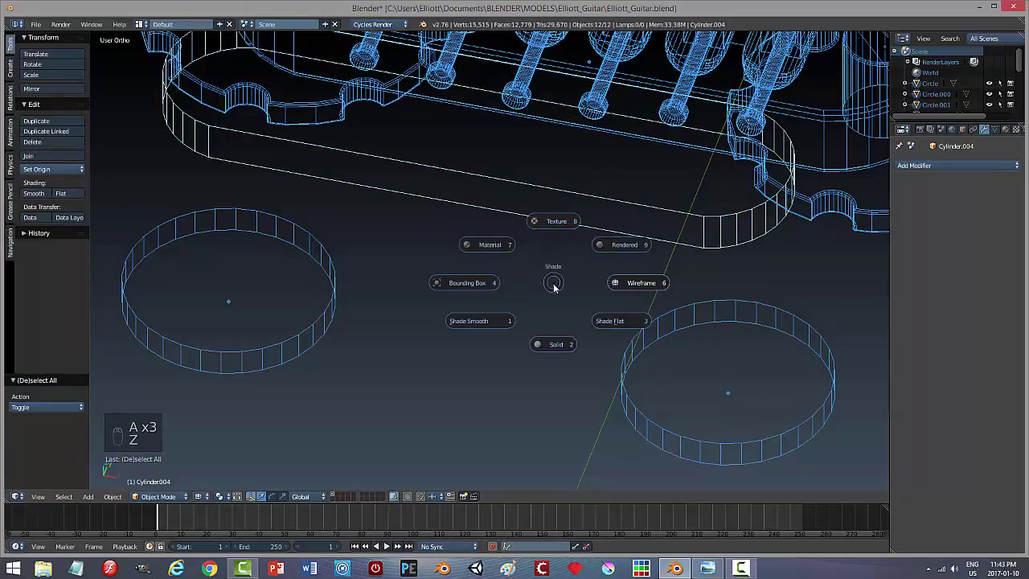
left_click(552, 344)
right_click(600, 166)
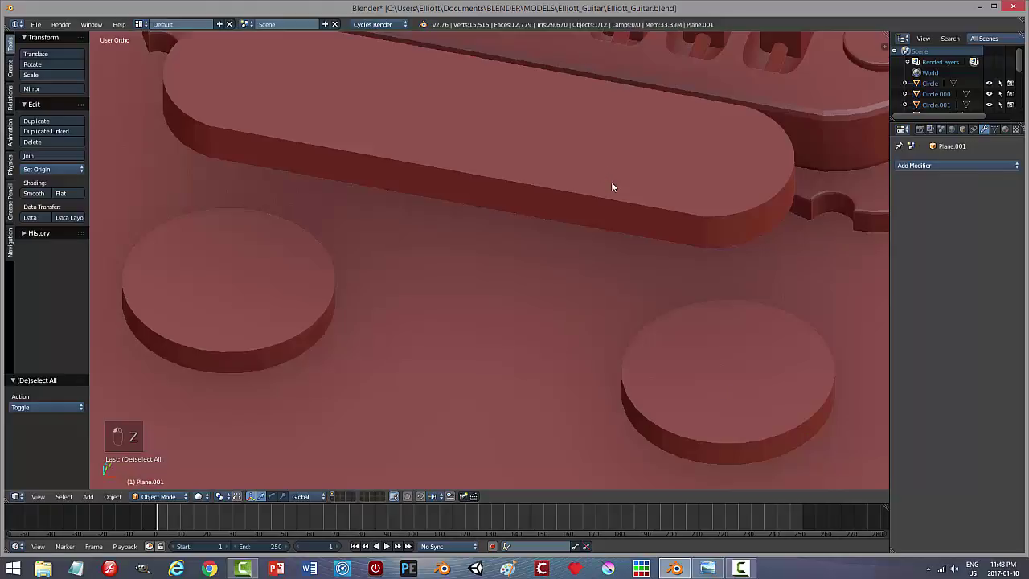
key("Tab")
left_click(690, 185)
key("a")
key("a")
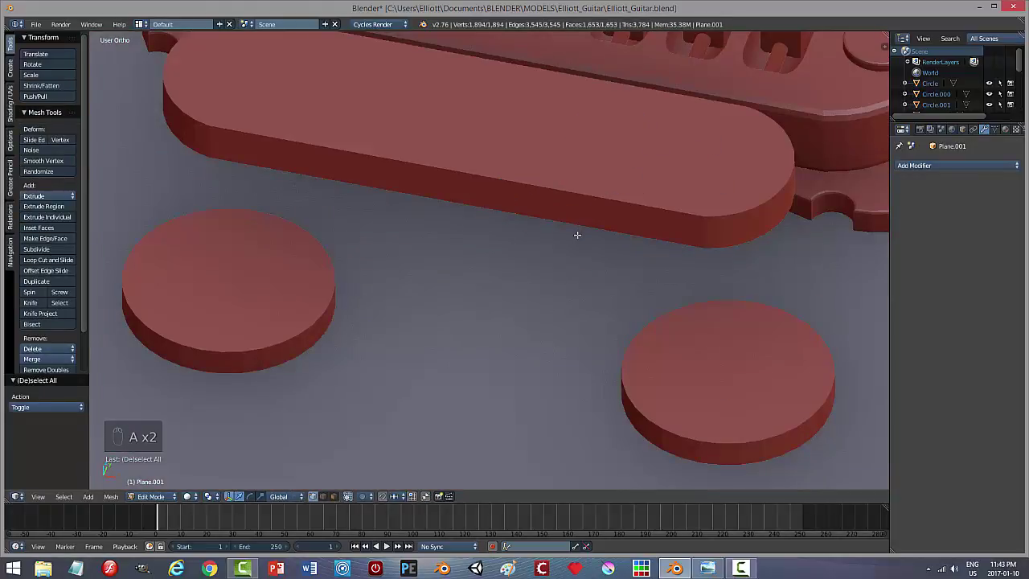
Step: Show all layers, deselect the guitar body's mesh, and return to Object Mode
scroll(579, 237, "down", 4)
key("grave")
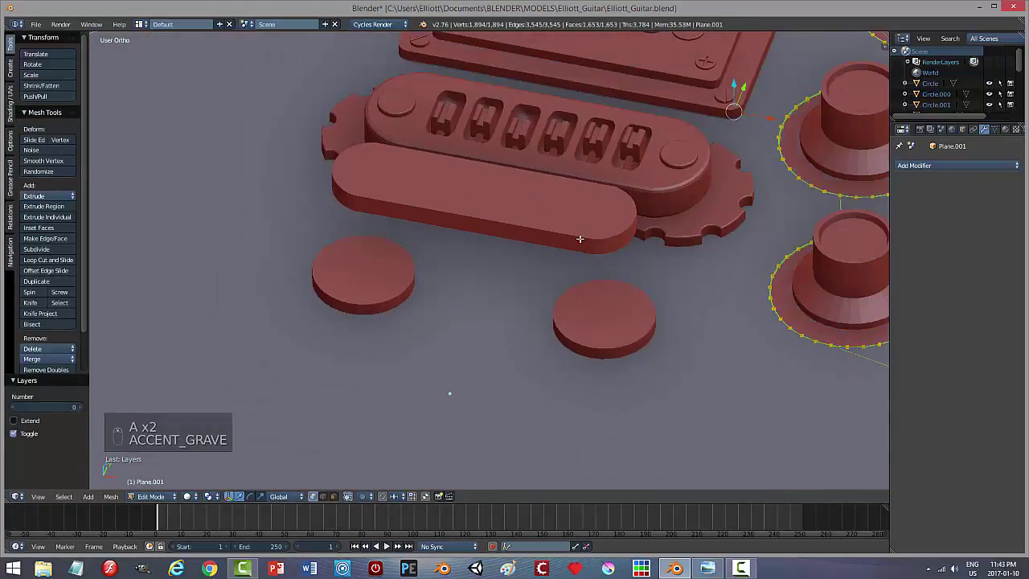
key("Escape")
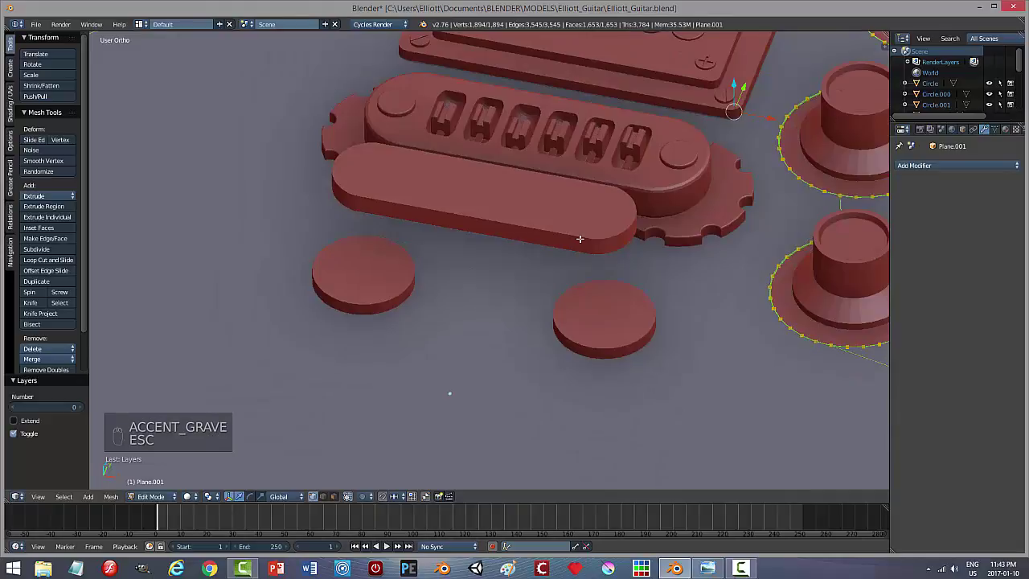
key("a")
key("Tab")
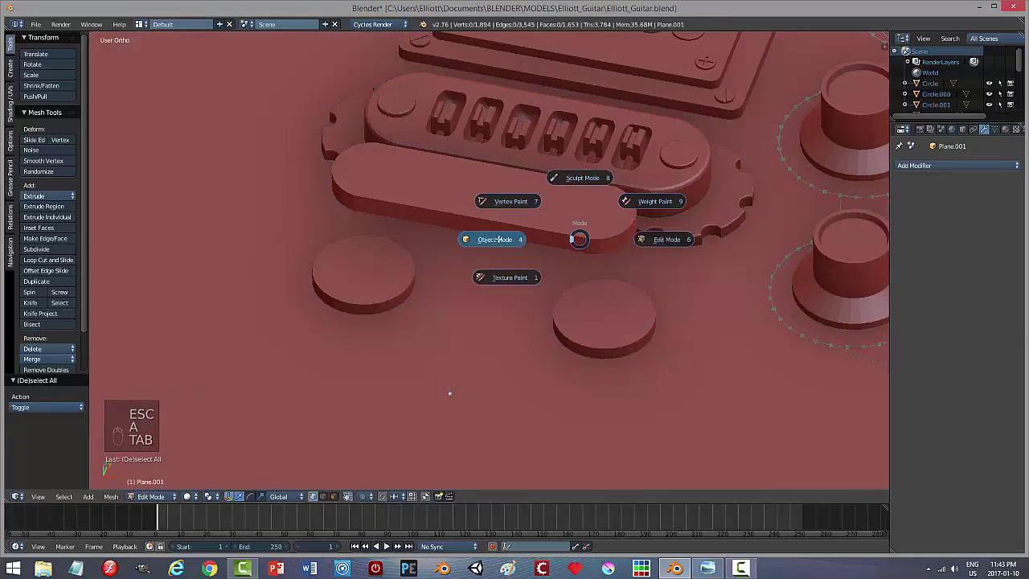
left_click(573, 237)
Step: Open the tailpiece plate in Edit Mode, select its whole mesh, and recalculate the normals outside
right_click(592, 223)
key("Tab")
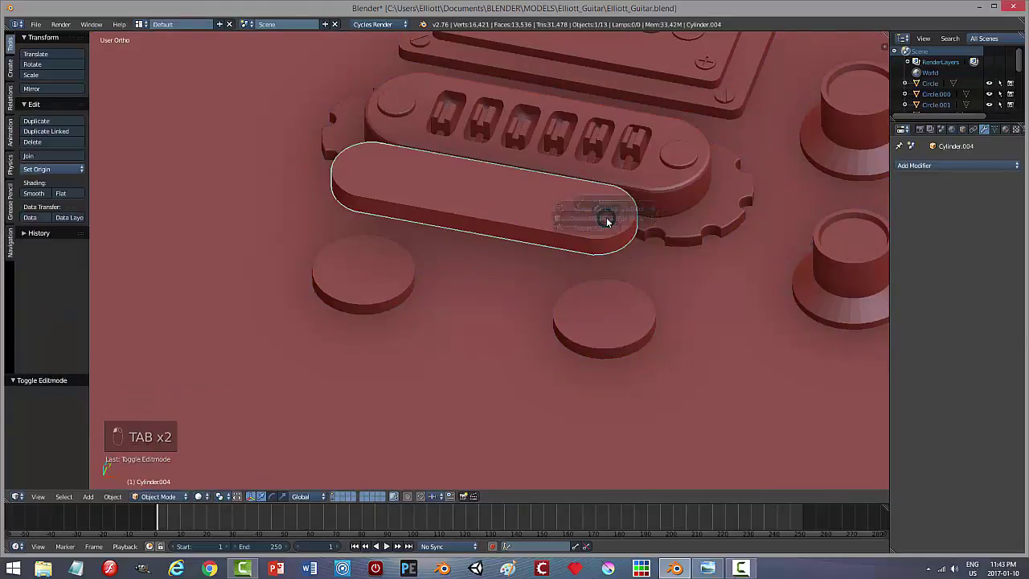
left_click(635, 222)
key("a")
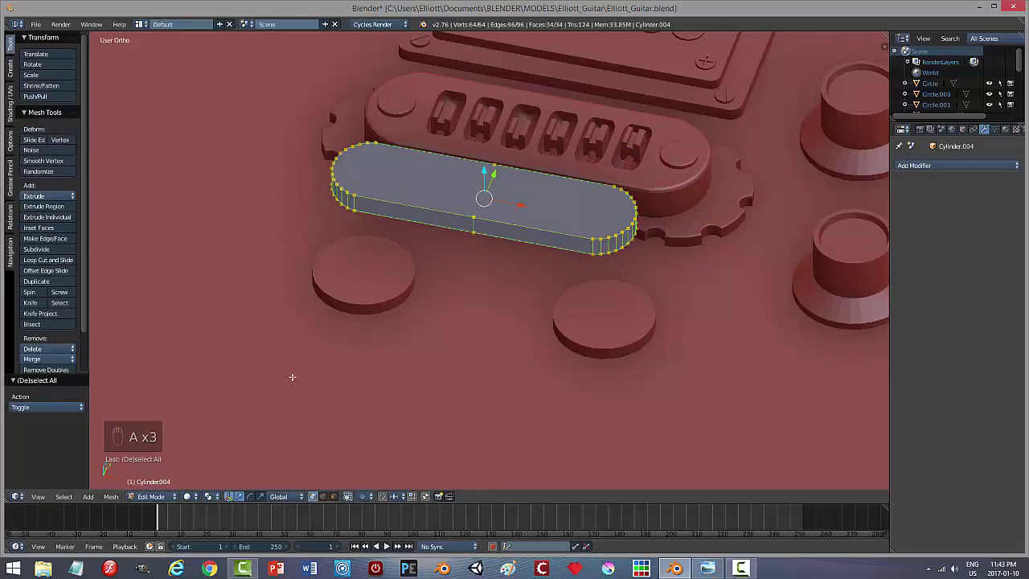
left_click(111, 496)
mouse_move(151, 324)
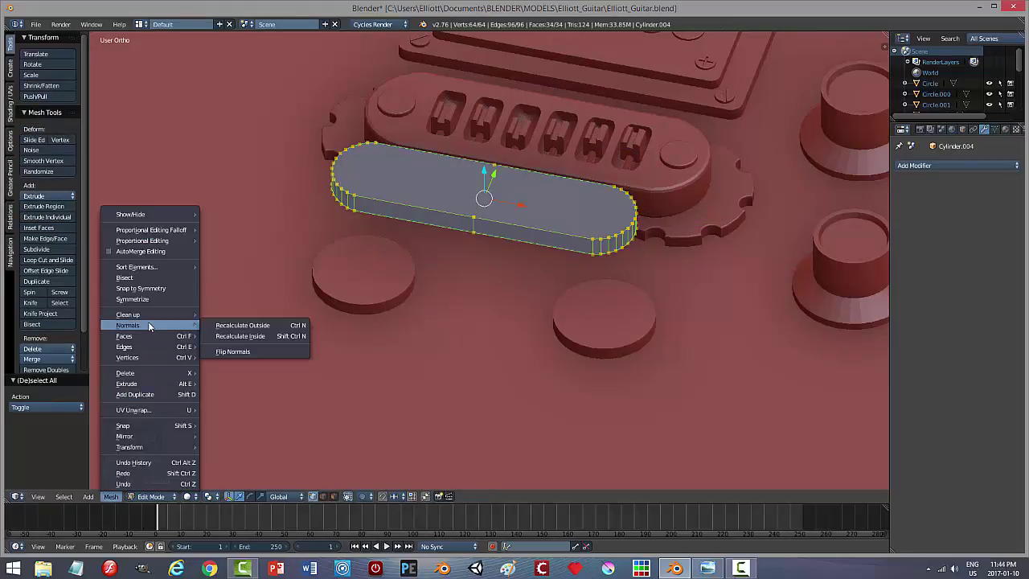
left_click(250, 324)
Step: In Object Mode, apply the plate's rotation and scale and set its origin to its geometry
key("Tab")
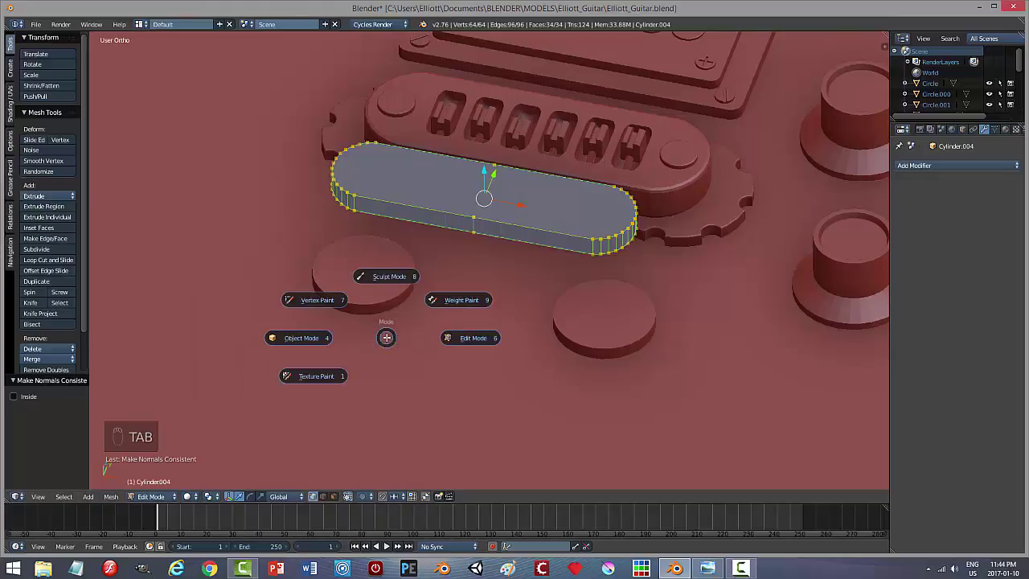
left_click(319, 341)
left_click(113, 495)
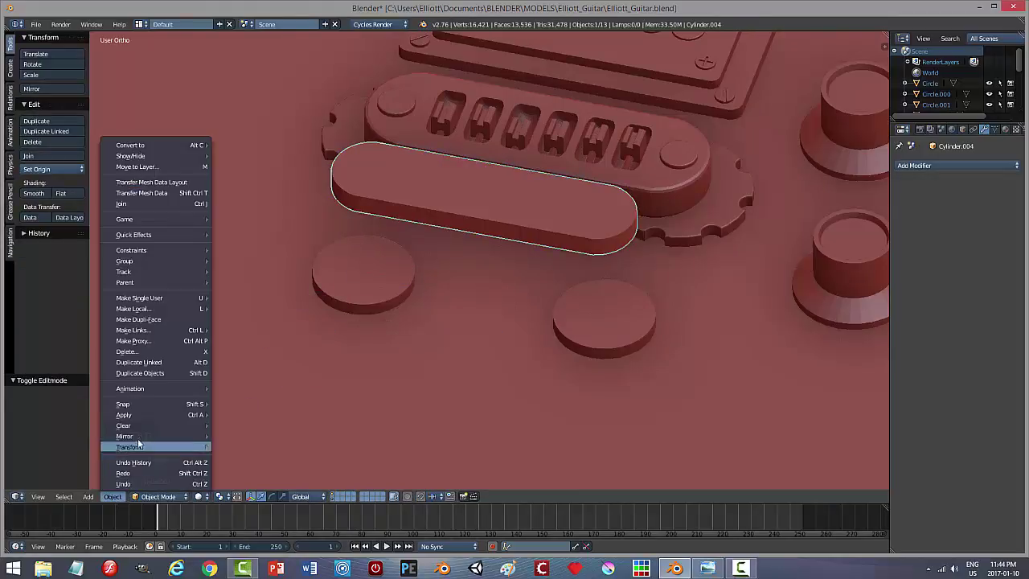
mouse_move(145, 420)
left_click(245, 446)
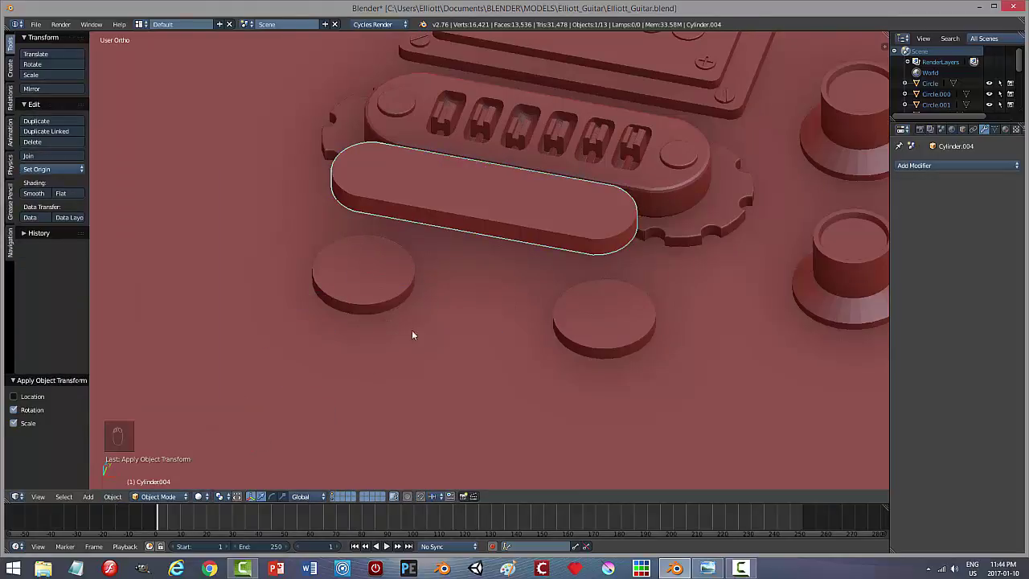
right_click(465, 226)
right_click(452, 195)
left_click(52, 169)
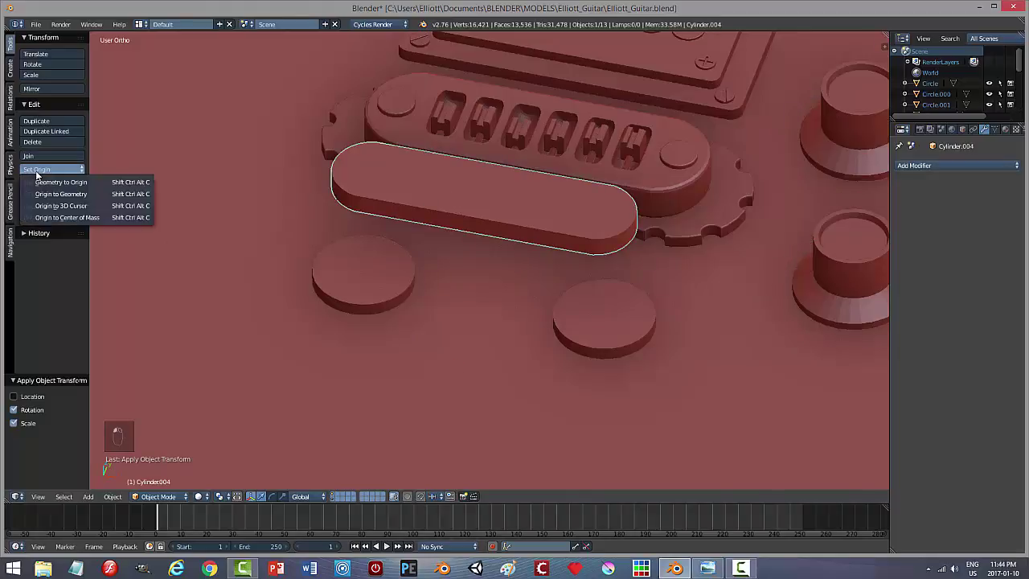
left_click(52, 198)
Step: Lower the plate along Z by 0.247 onto the two round bases, raise it by 0.005, and save the file
left_click_drag(485, 172, 493, 260)
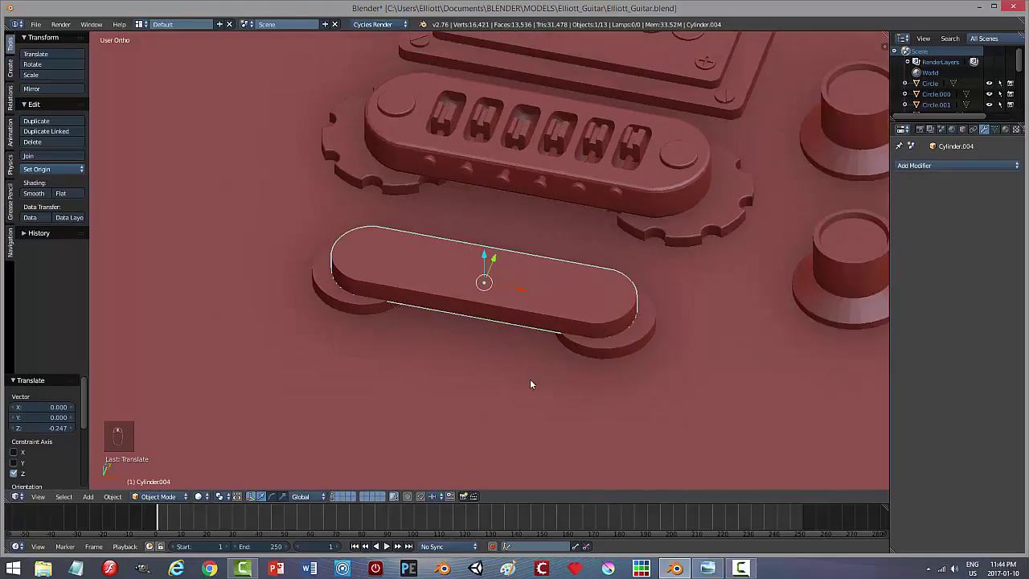
left_click_drag(485, 260, 484, 257)
key("ctrl+s")
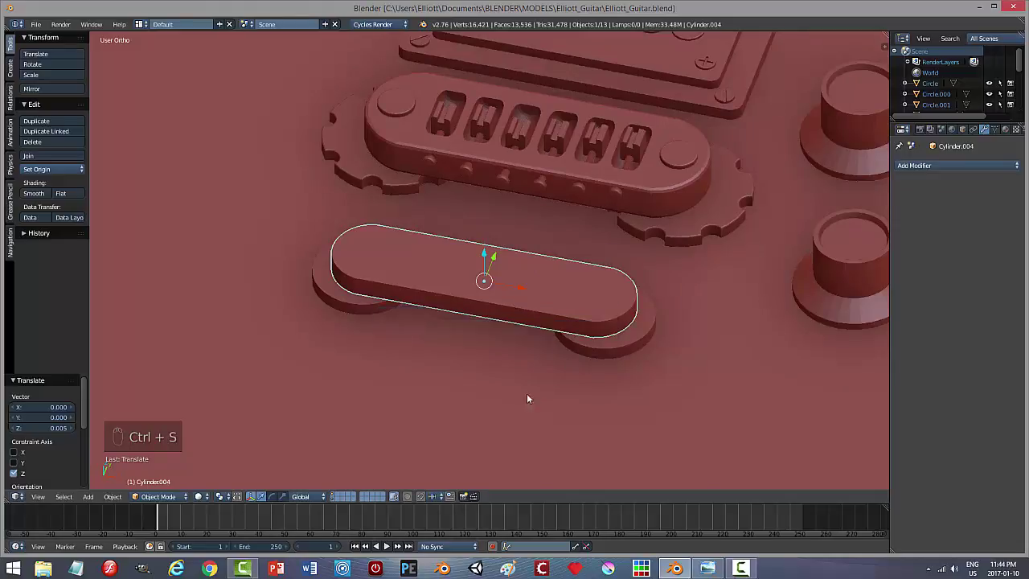
scroll(525, 397, "down", 4)
middle_click_drag(593, 347, 618, 279)
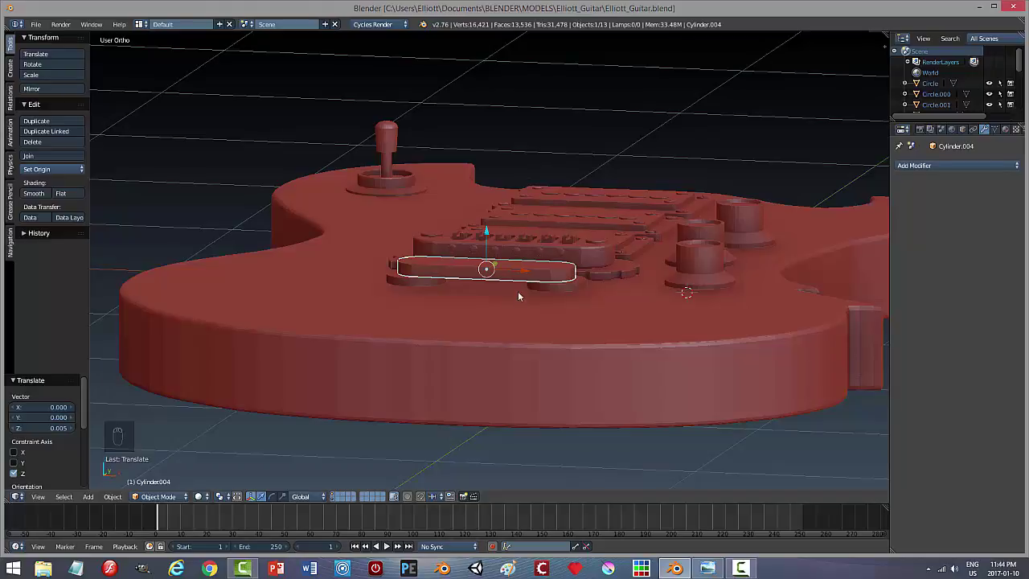
Step: Show the model as wireframe in the top orthographic view and snap the 3D cursor to the selected tailpiece plate
middle_click_drag(518, 297, 588, 349)
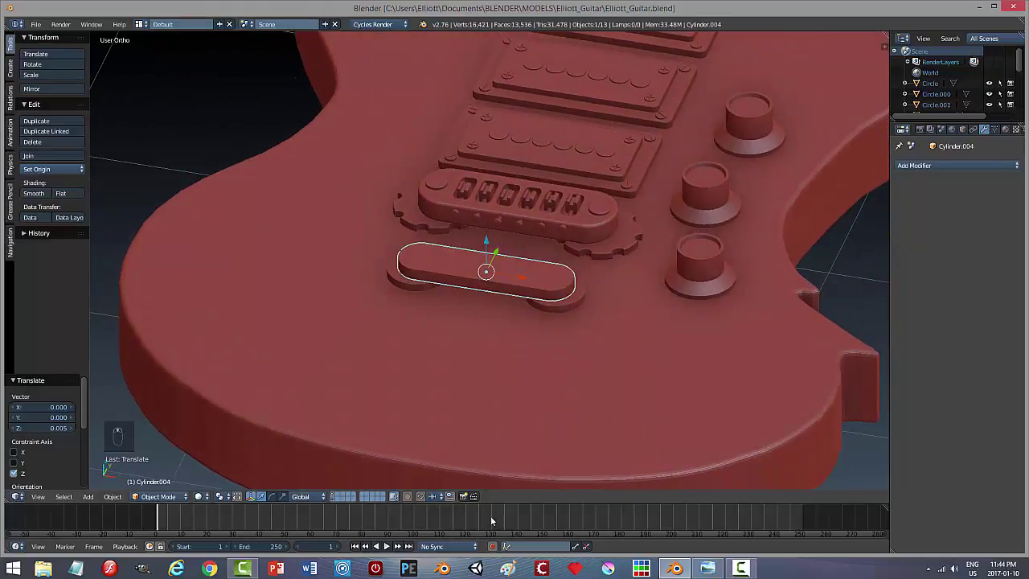
key("KP_7")
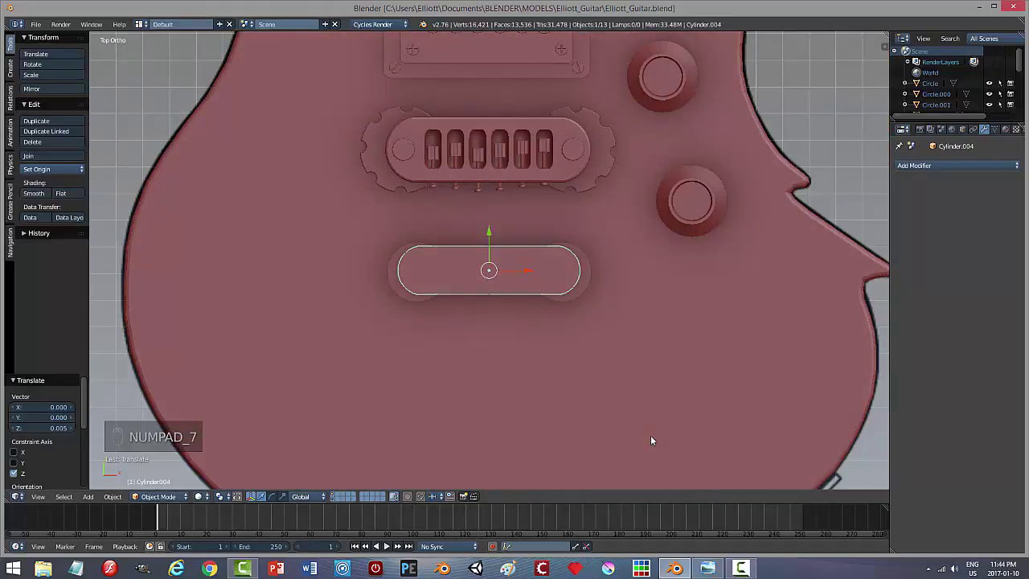
key("z")
left_click(735, 438)
scroll(485, 374, "up", 4)
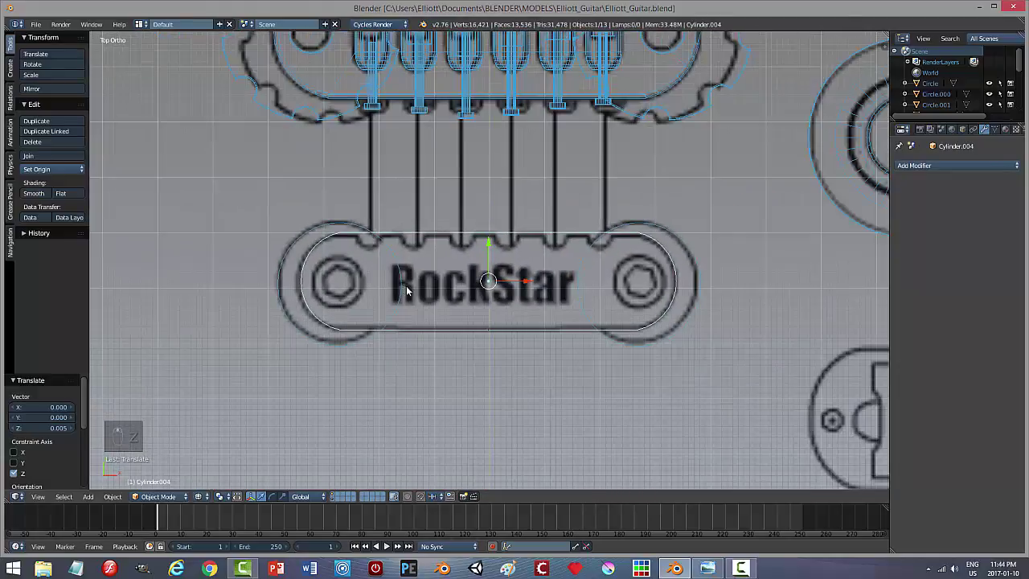
middle_click_drag(406, 291, 439, 343, "shift")
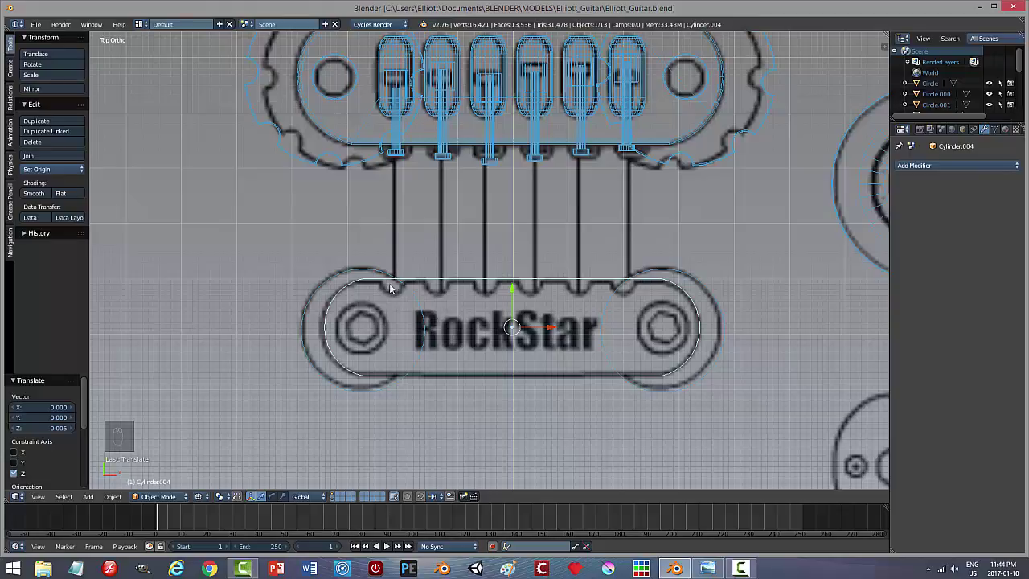
key("shift+s")
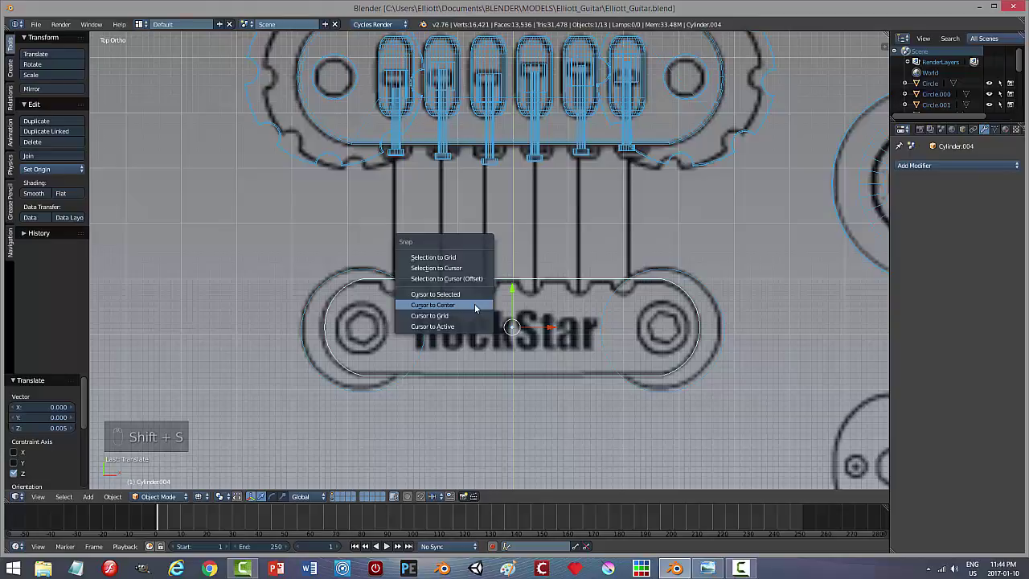
left_click(474, 304)
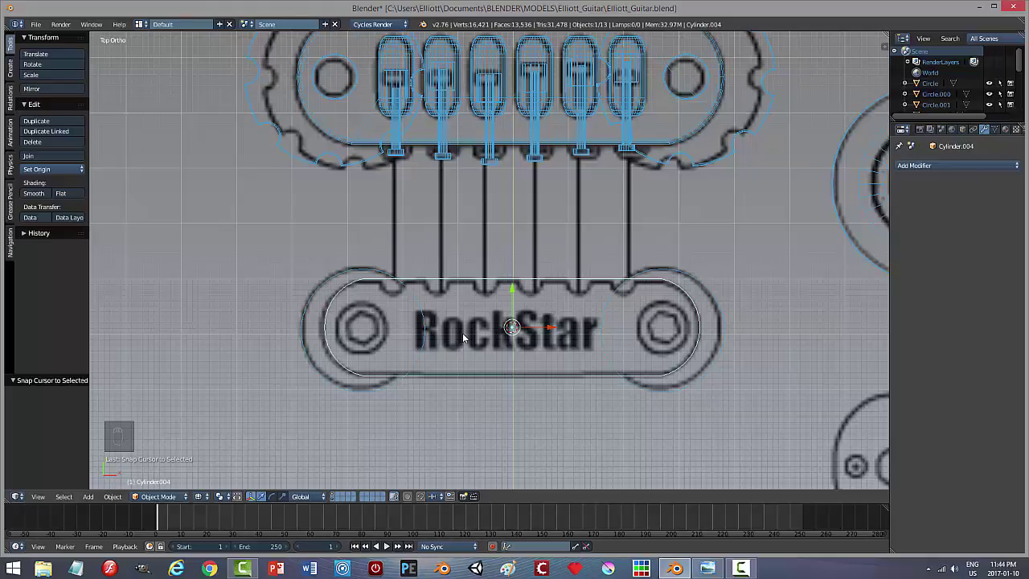
Step: Add a 32-vertex cylinder at the 3D cursor and scale it by 0.022 to the size of a string notch
key("shift+a")
mouse_move(466, 335)
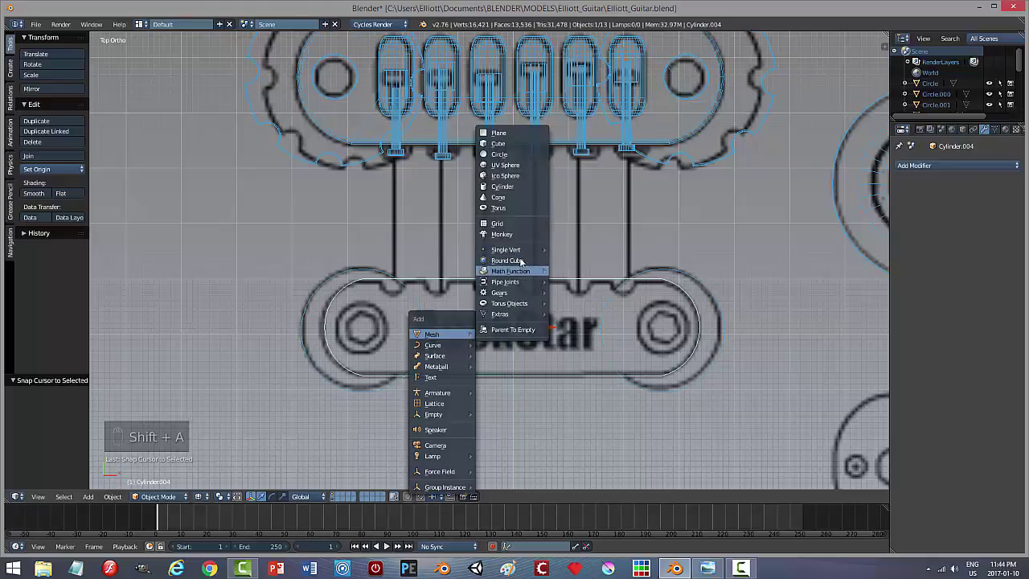
left_click(502, 185)
key("s")
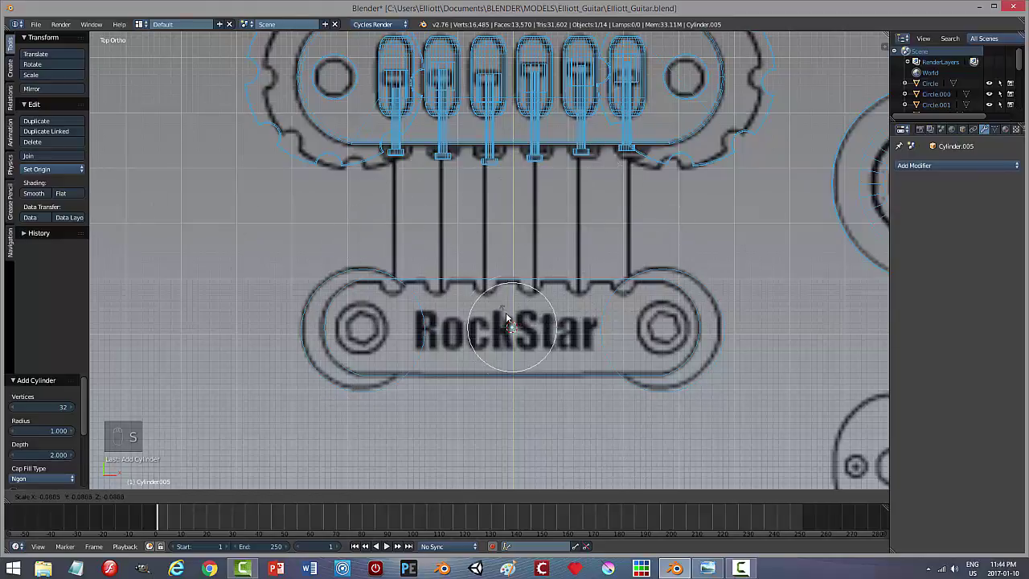
left_click(533, 327)
Step: Move the cylinder onto the leftmost string notch, by -0.221 in X and 0.079 in Y, plus a 0.004 nudge in X
key("g")
key("x")
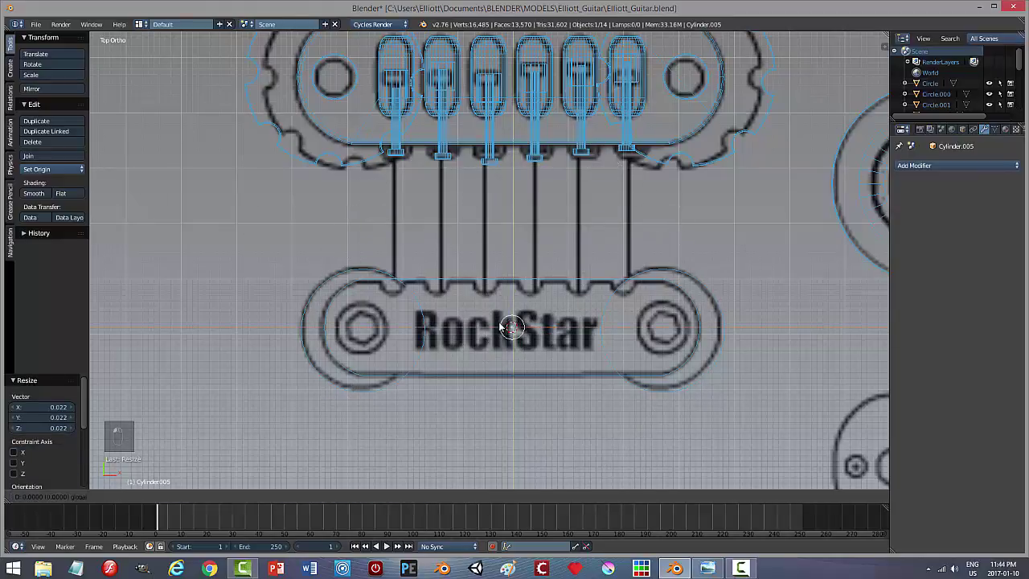
left_click(425, 319)
key("g")
key("y")
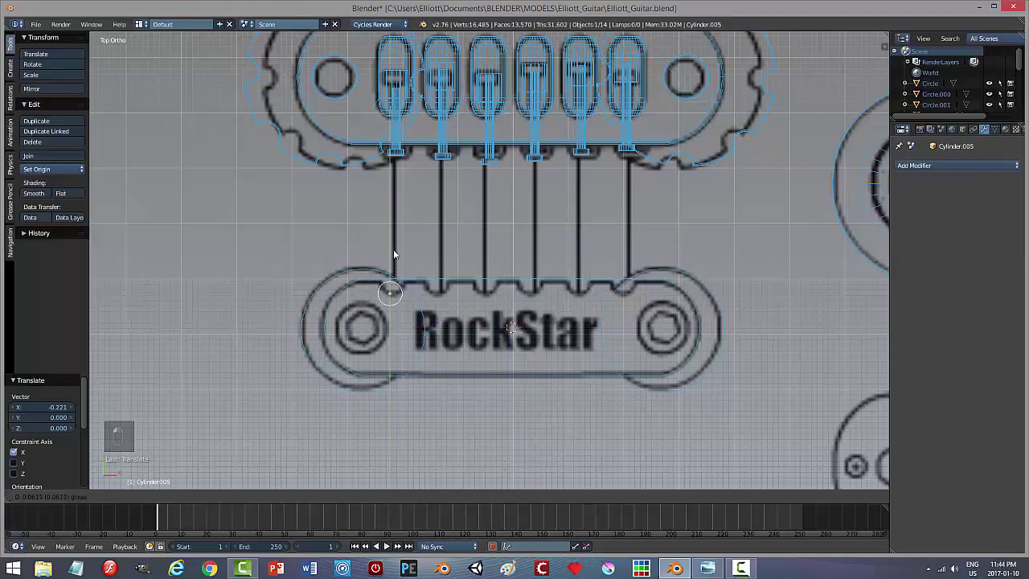
left_click(396, 247)
key("g")
key("x")
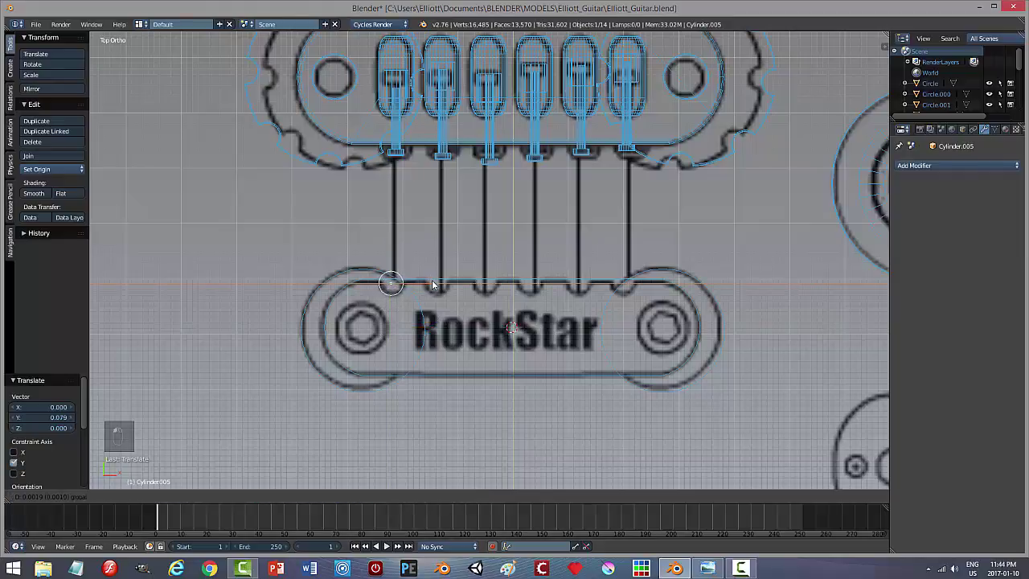
left_click(434, 286)
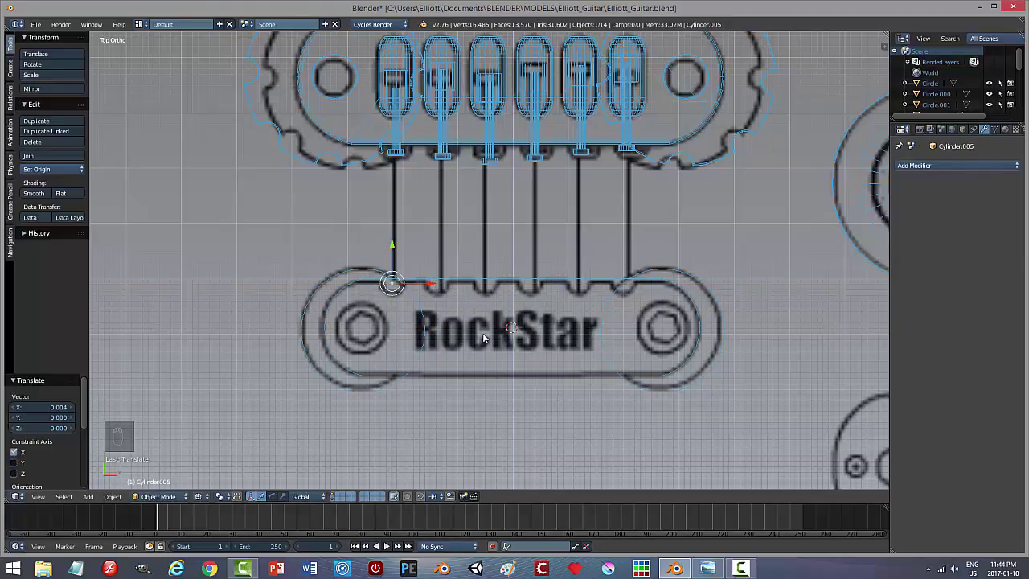
Step: Stretch the notch cylinder along Z by 2.842 so it passes through the plate's full thickness
middle_click_drag(483, 337, 462, 245)
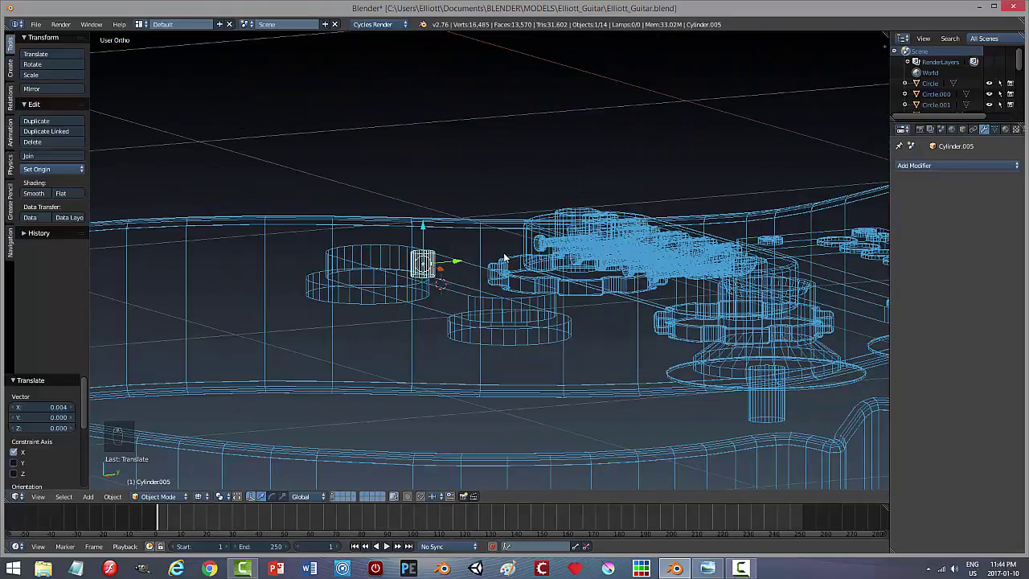
key("s")
key("z")
left_click(587, 369)
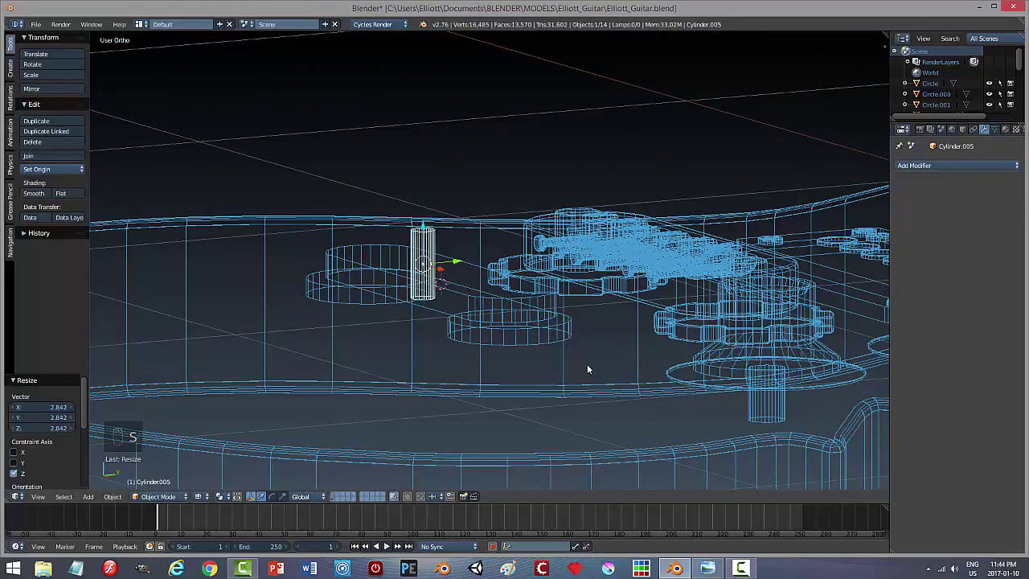
Step: From the top view, duplicate the cylinder and move the copy 0.083 along X onto the second string notch
key("KP_7")
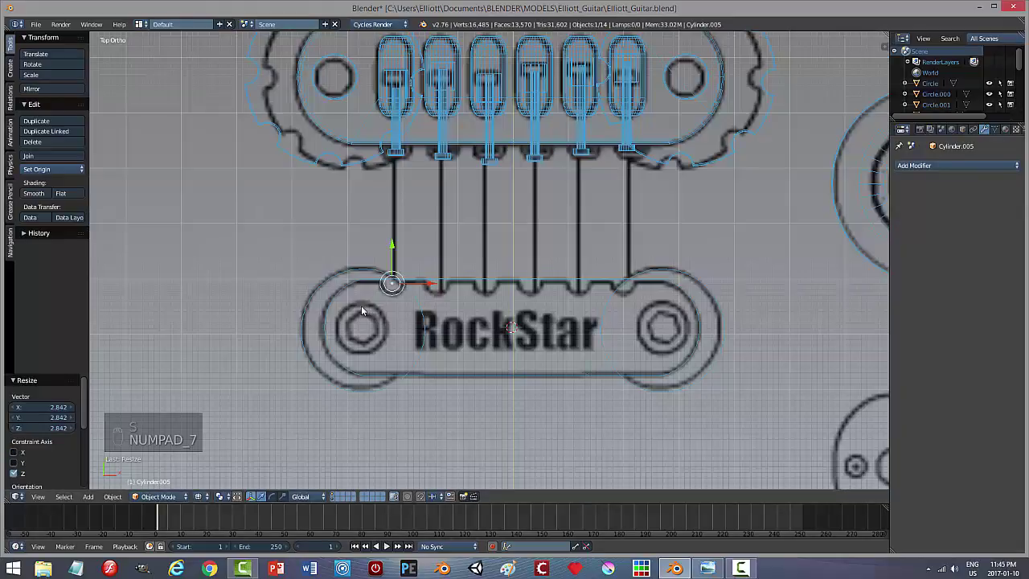
key("shift+d")
right_click(496, 346)
key("g")
key("x")
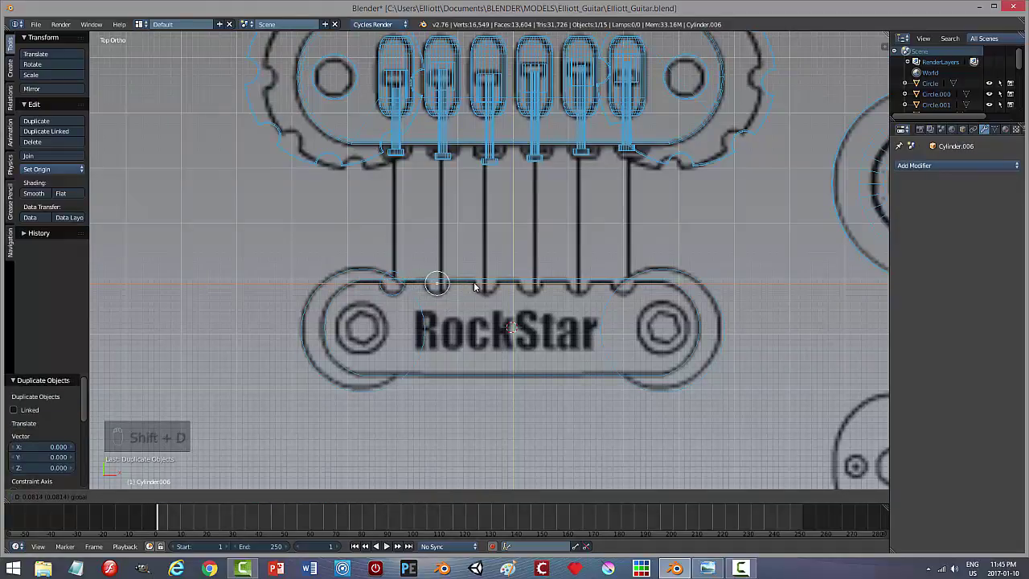
left_click(474, 287)
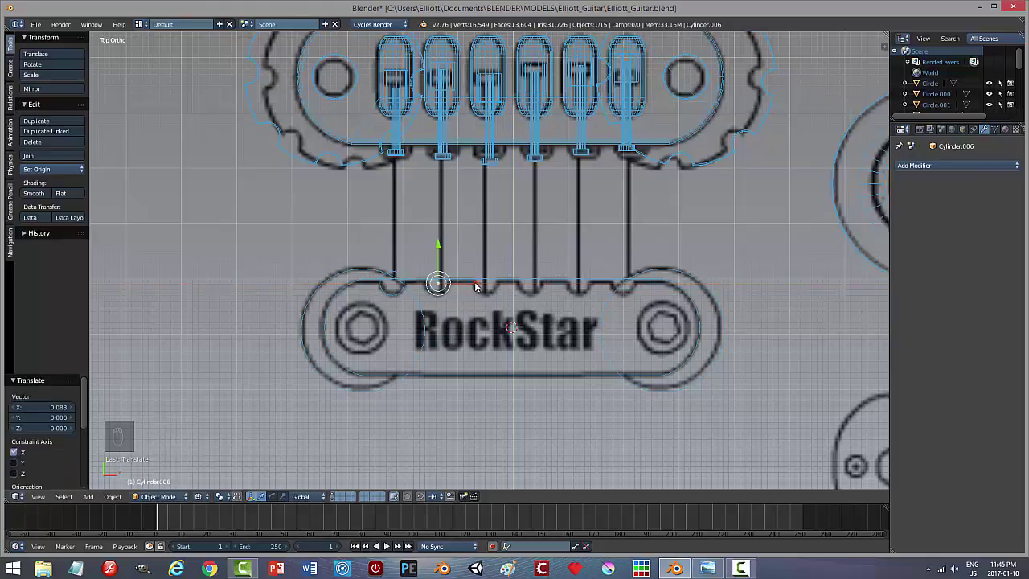
Step: Duplicate the cylinder along X onto the third and fourth string notches, offset by 0.087 and 0.081
key("shift+d")
key("x")
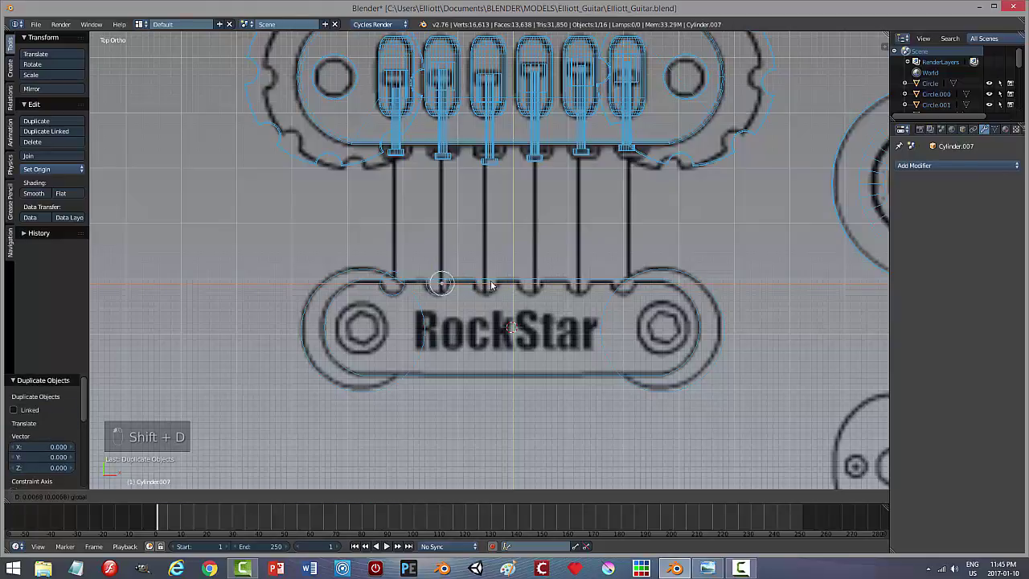
left_click(527, 288)
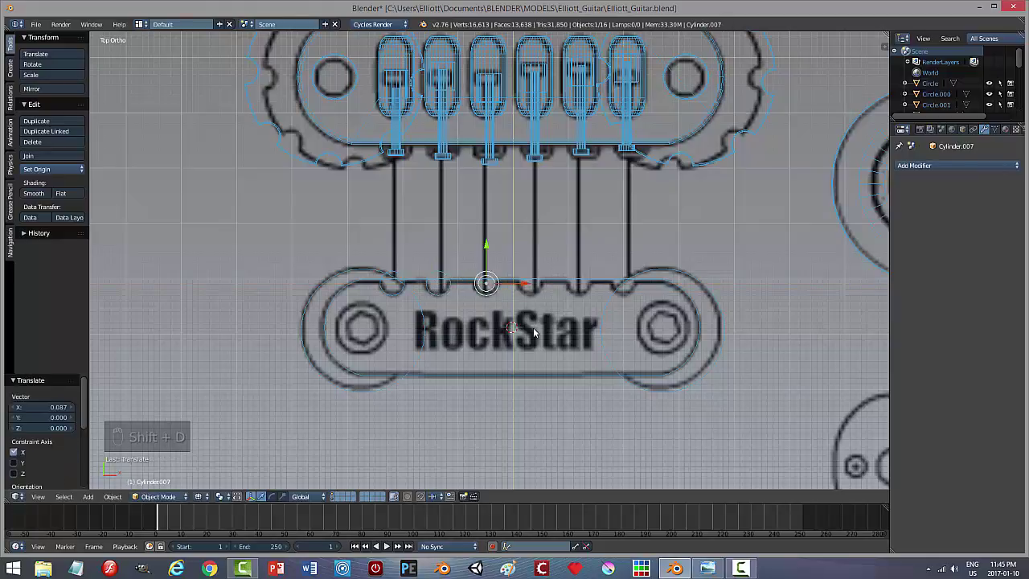
key("shift+d")
key("g")
key("x")
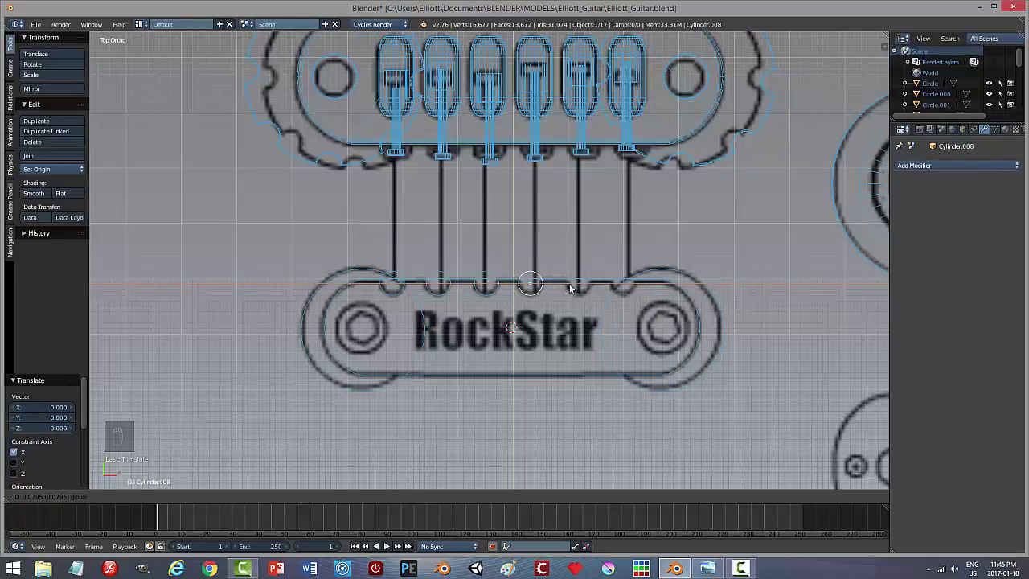
left_click(572, 291)
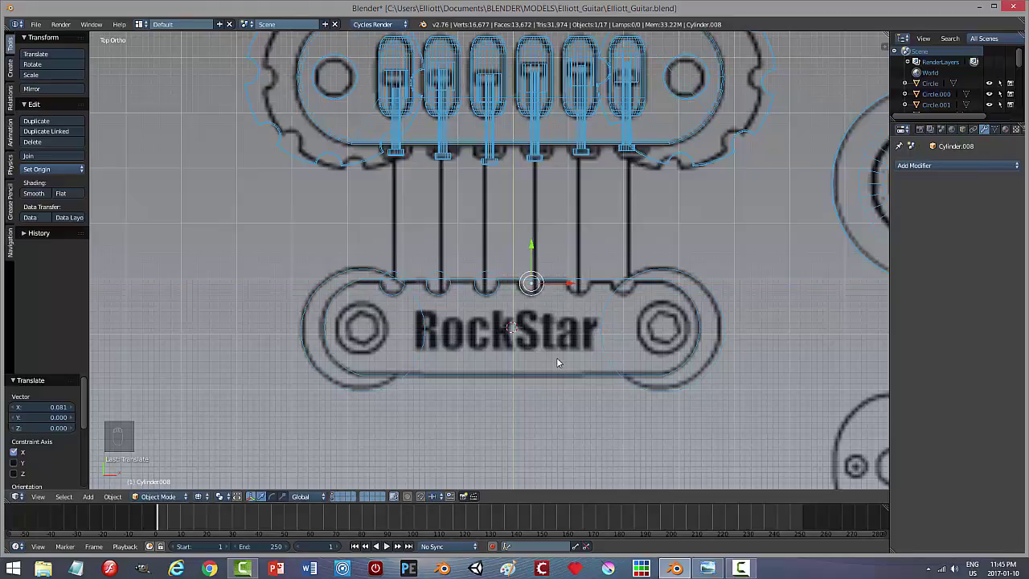
Step: Duplicate the cylinder along X onto the fifth and sixth string notches, offset by 0.087 and 0.080
key("shift+d")
key("x")
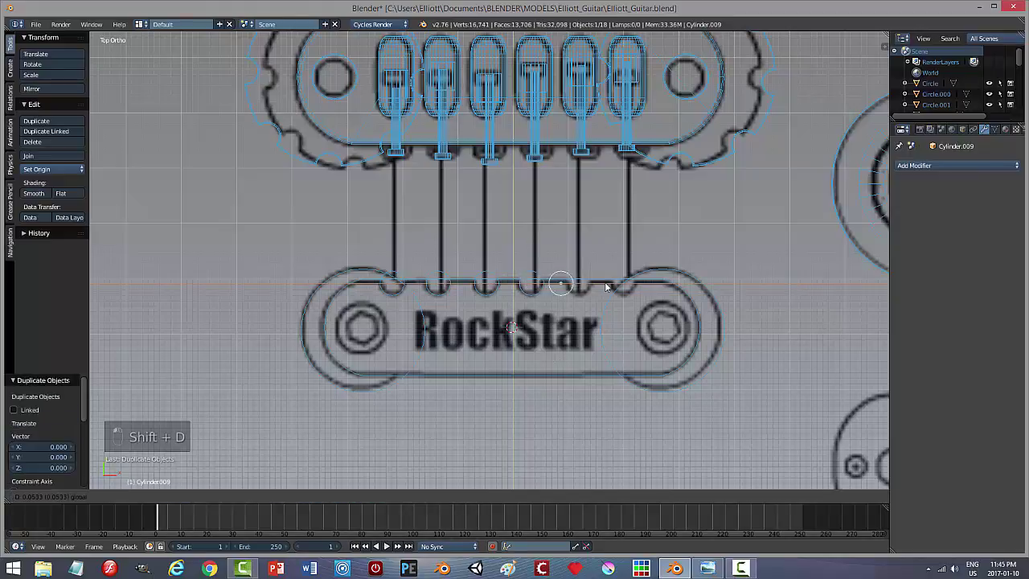
left_click(619, 294)
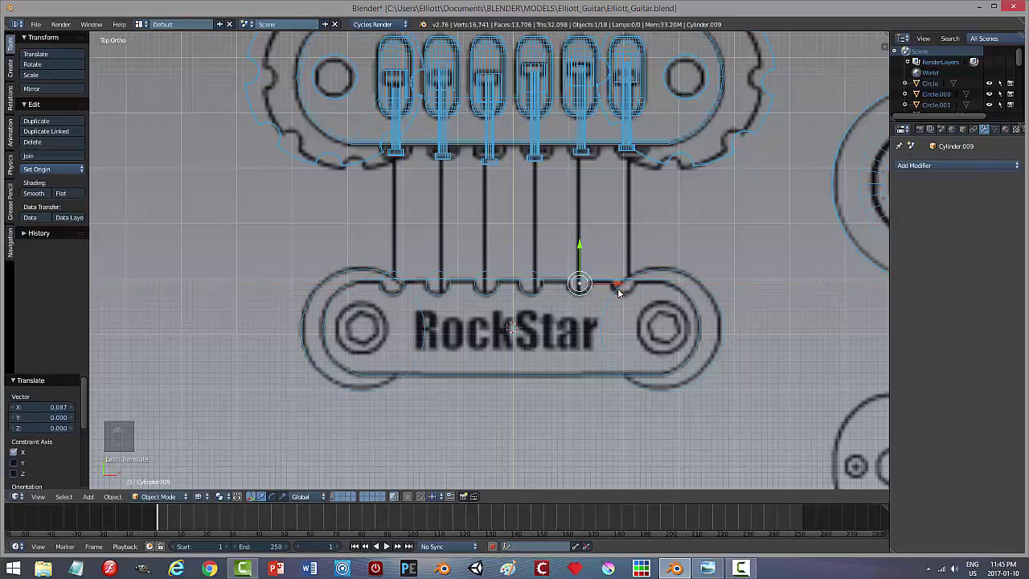
key("shift+d")
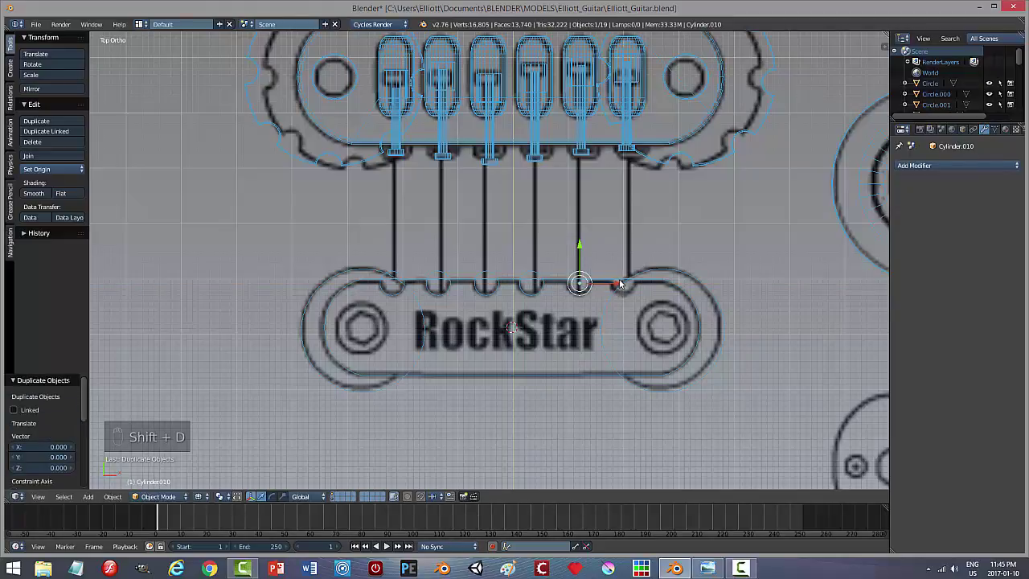
key("x")
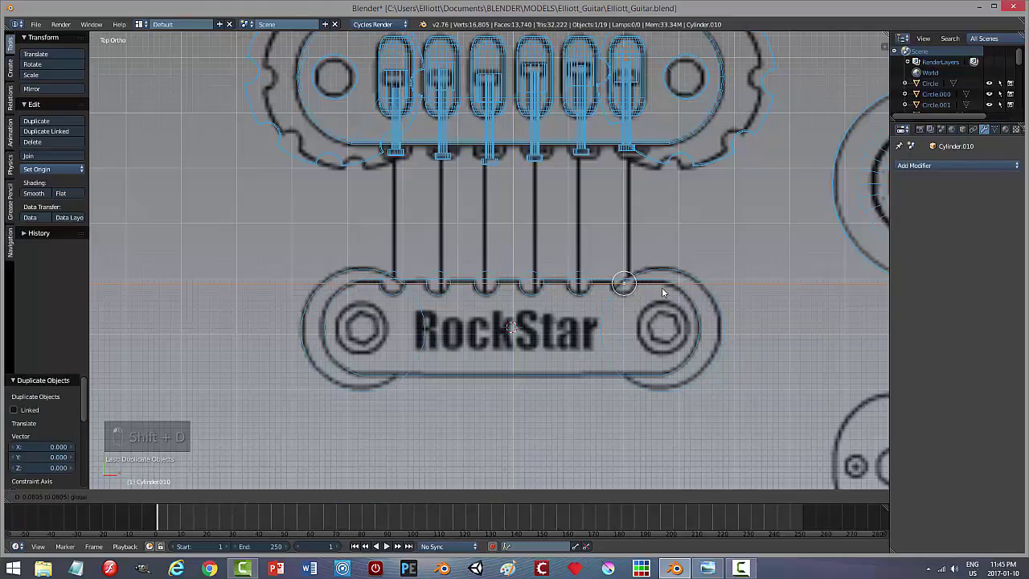
left_click(661, 287)
Step: Select all six notch cylinders, with the leftmost one active, and join them into a single object
right_click(578, 280, "shift")
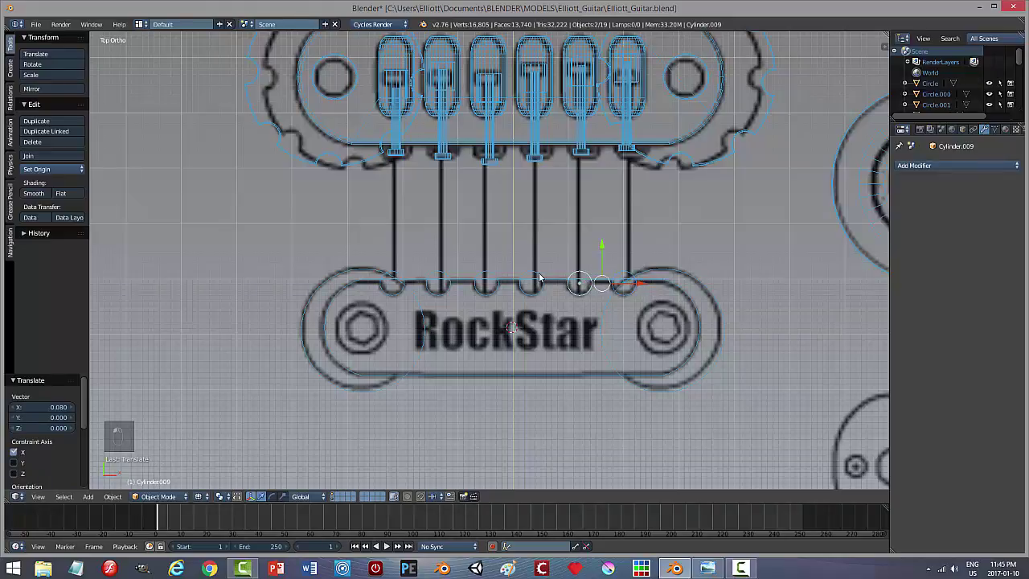
right_click(530, 281, "shift")
right_click(486, 282, "shift")
right_click(438, 281, "shift")
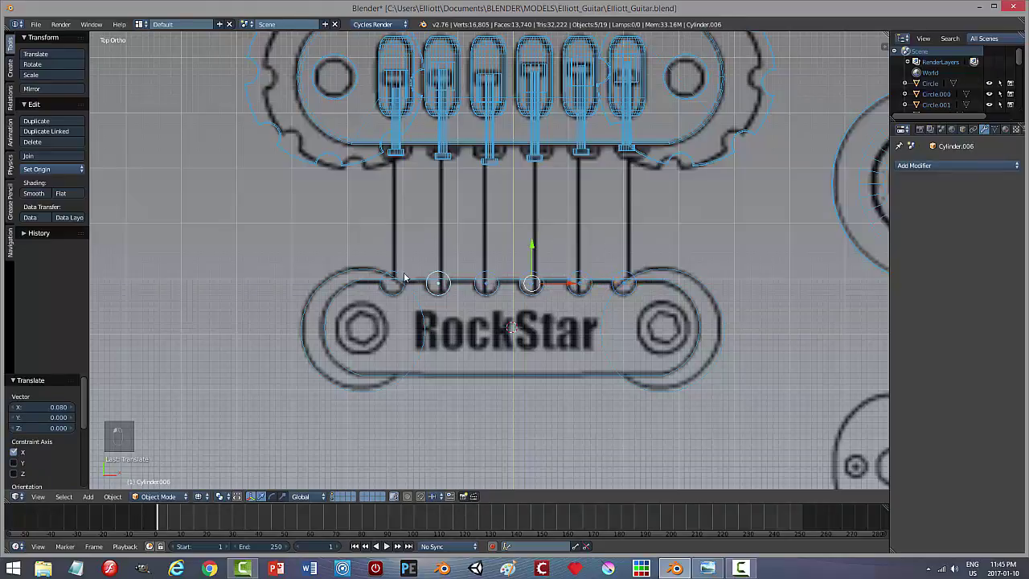
right_click(393, 282, "shift")
key("ctrl+j")
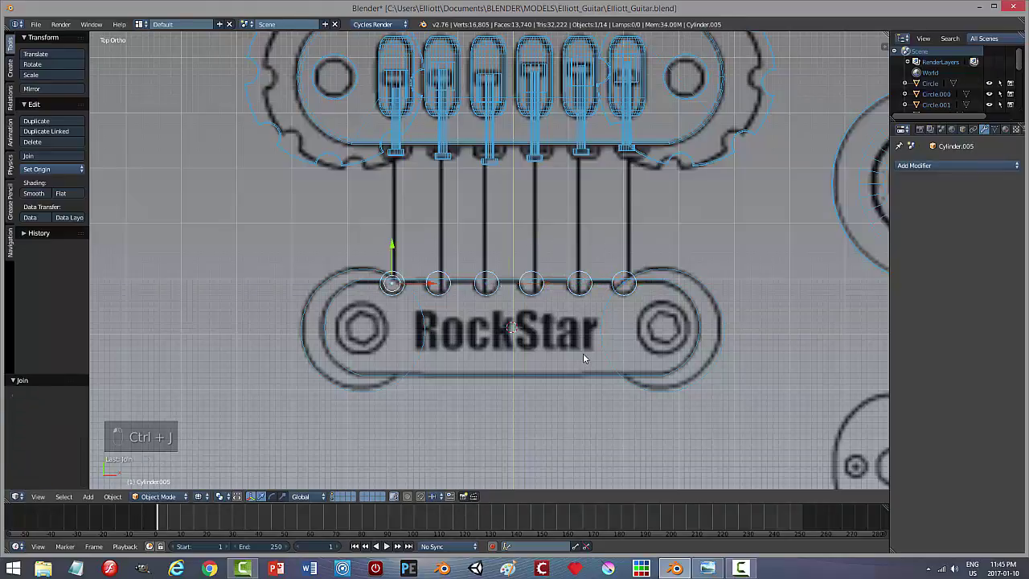
Step: Display the model in solid shading and view the tailpiece with its notch cylinders at an angle
middle_click_drag(666, 414, 602, 352)
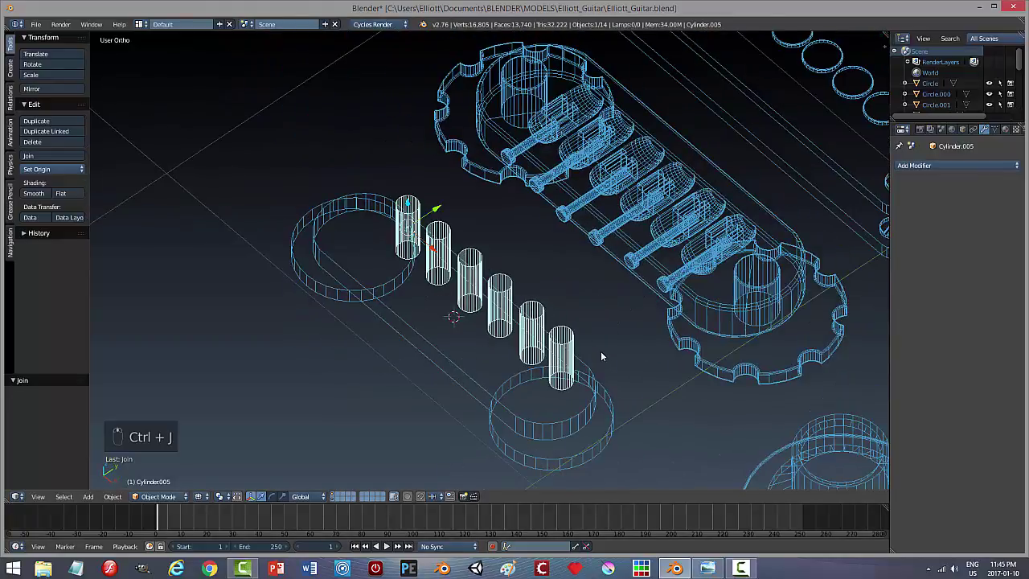
key("z")
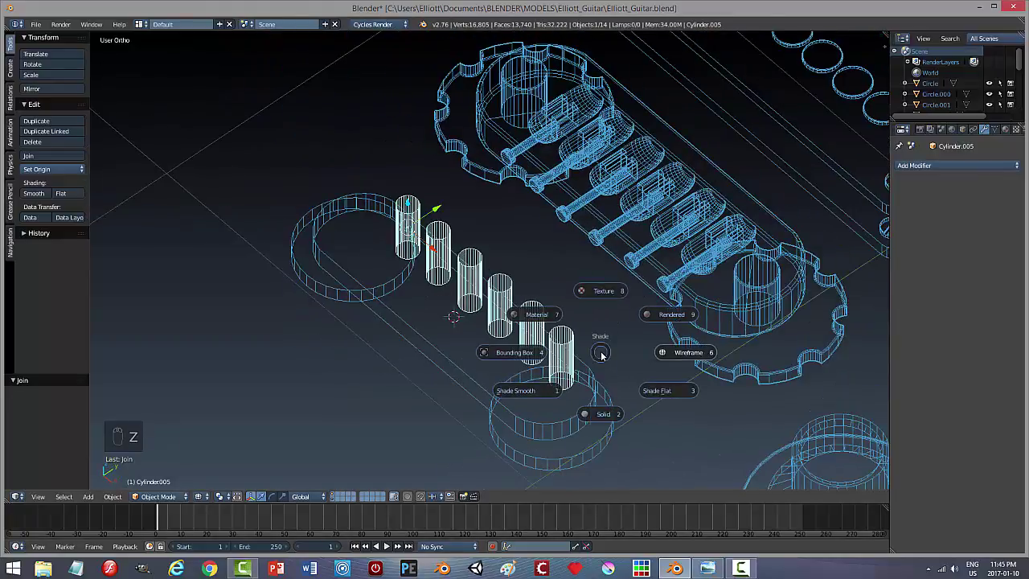
left_click(611, 410)
middle_click_drag(644, 407, 464, 390)
Step: Cut the joined cylinders out of the tailpiece plate with a Boolean Difference modifier, apply it, and select the cylinders
right_click(481, 367)
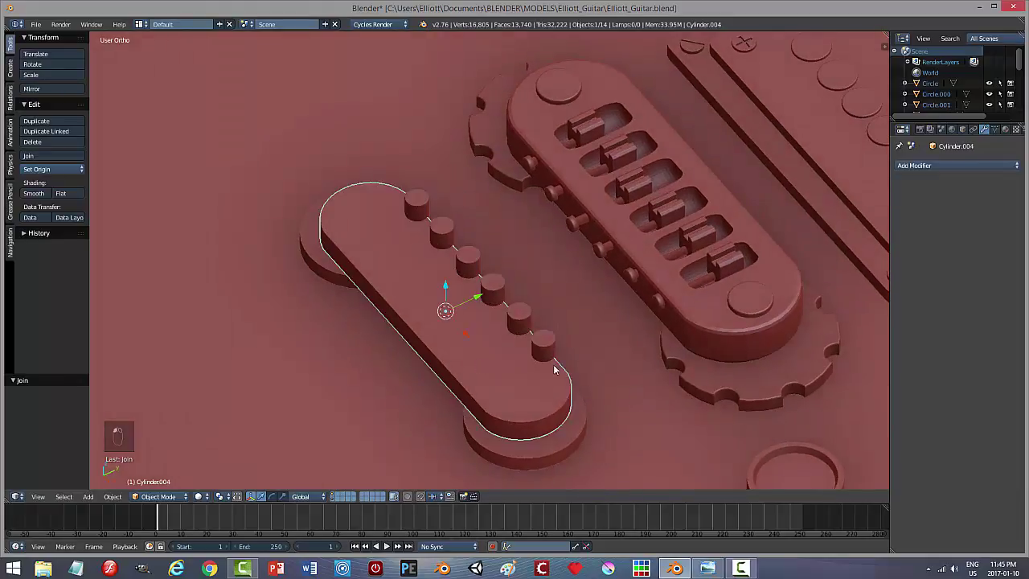
left_click(924, 165)
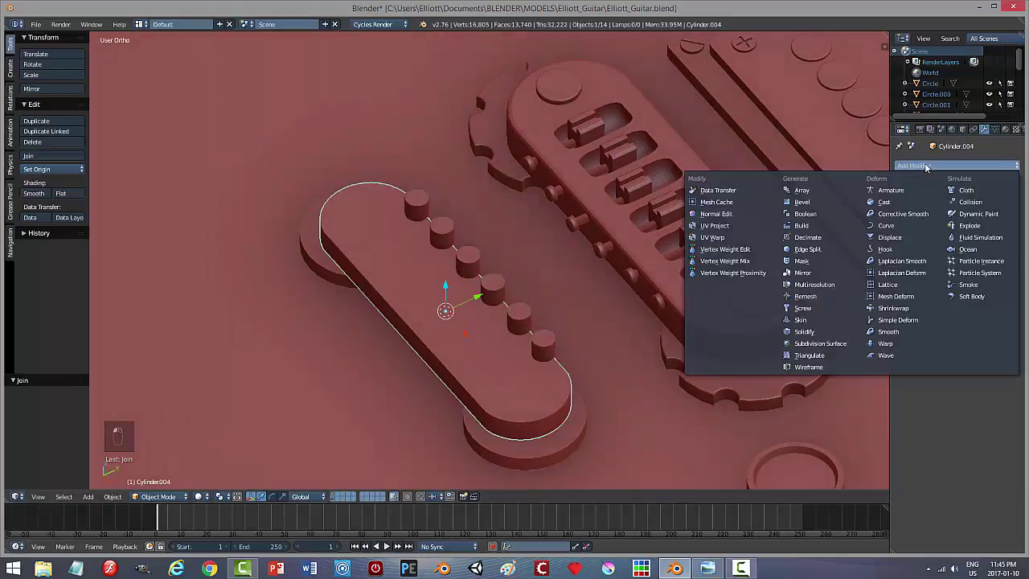
left_click(804, 213)
left_click(905, 229)
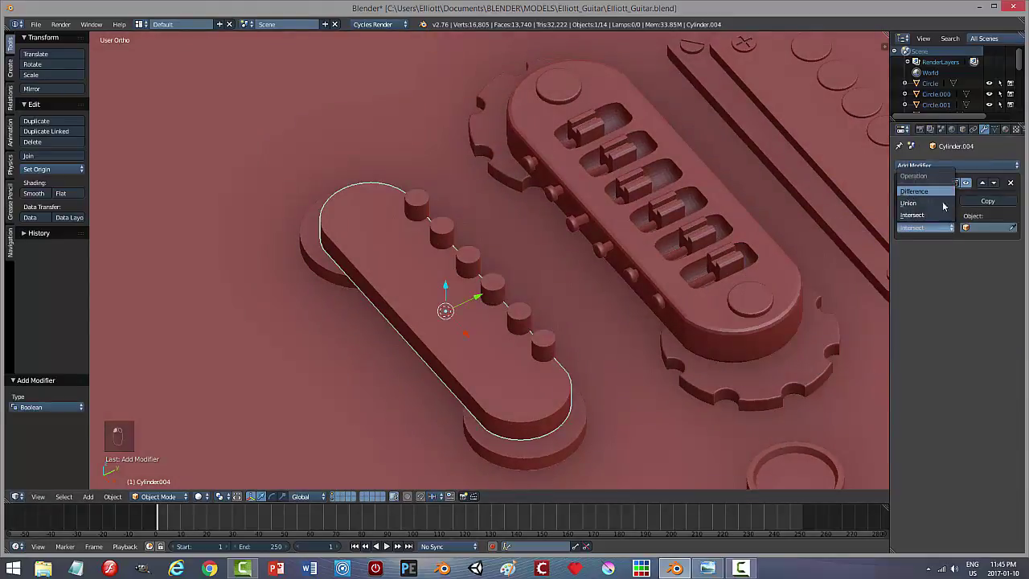
left_click(914, 192)
left_click(492, 281)
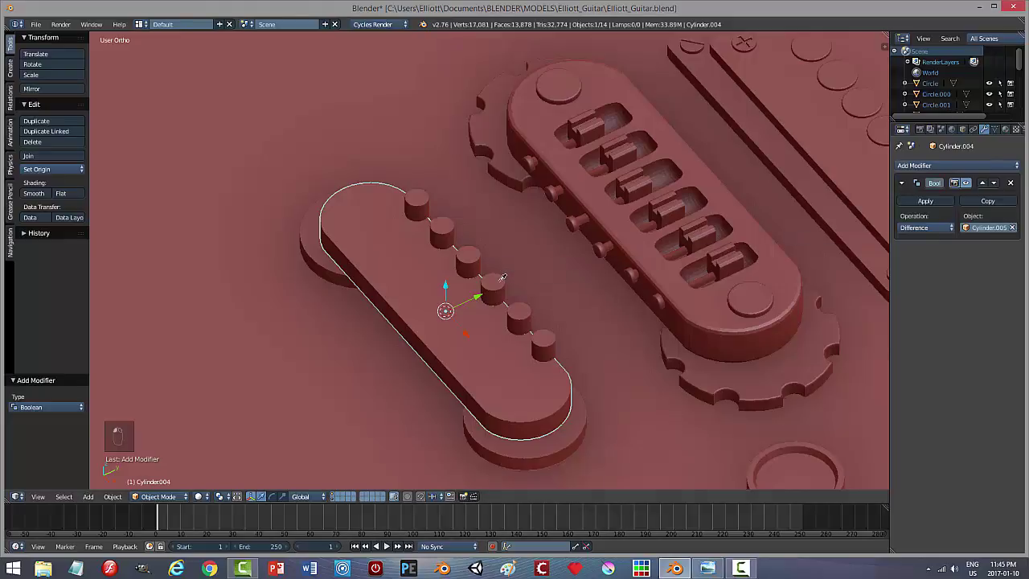
left_click(925, 201)
left_click(486, 283)
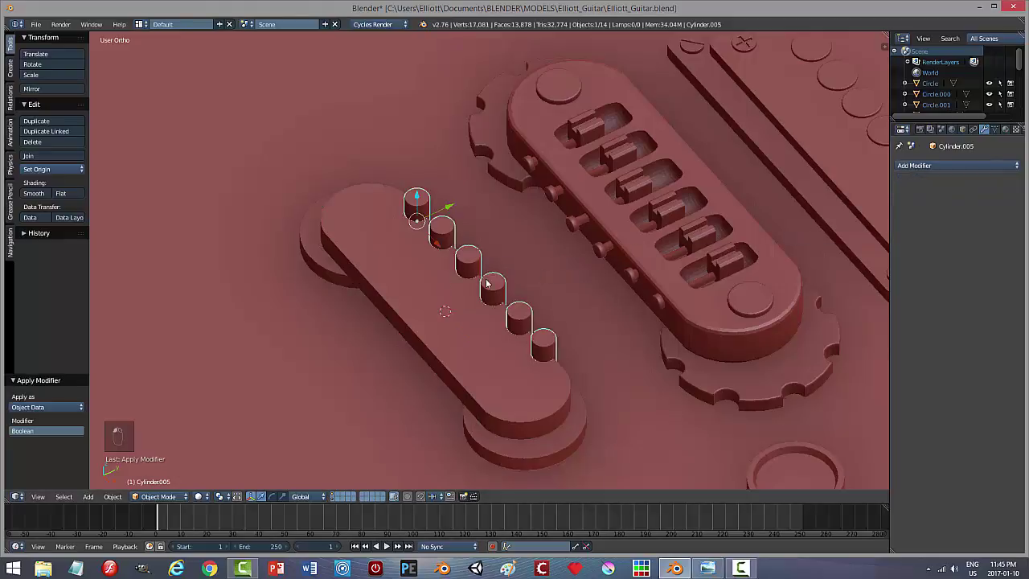
Step: Lift the joined notch cylinders 0.219 along Z, clear of the tailpiece plate, and delete them
left_click_drag(422, 201, 462, 115)
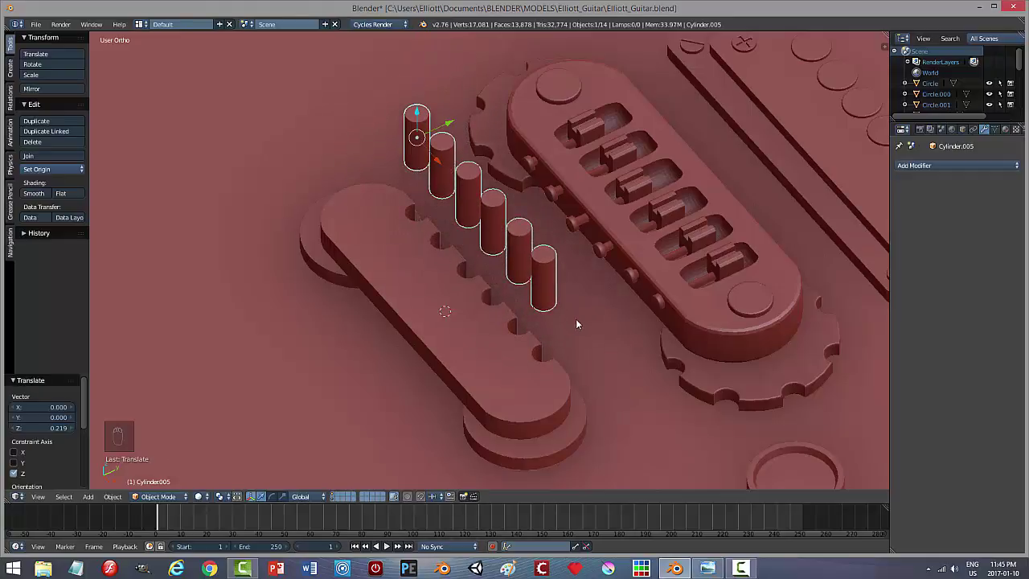
middle_click_drag(577, 322, 593, 304)
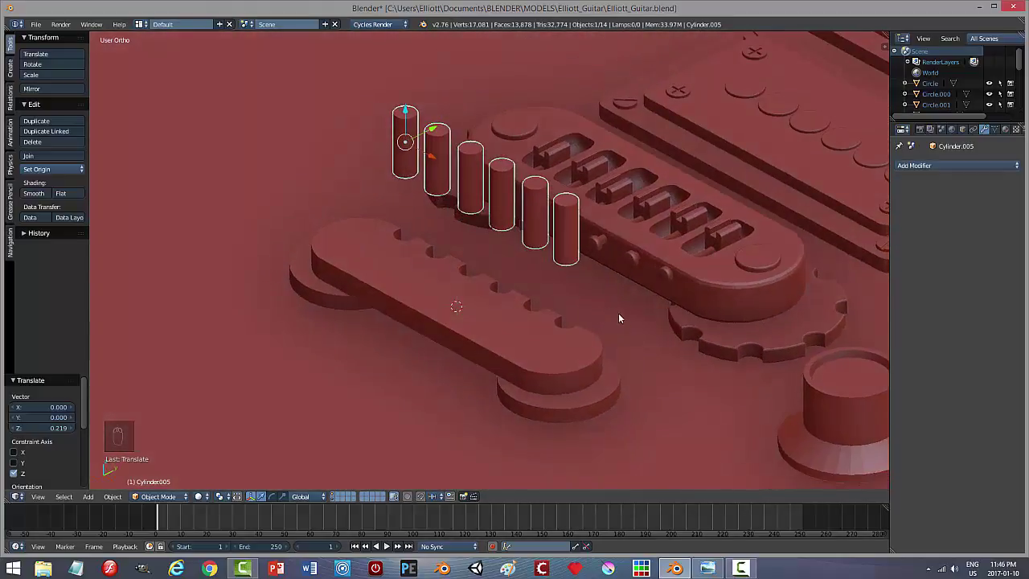
key("x")
left_click(604, 318)
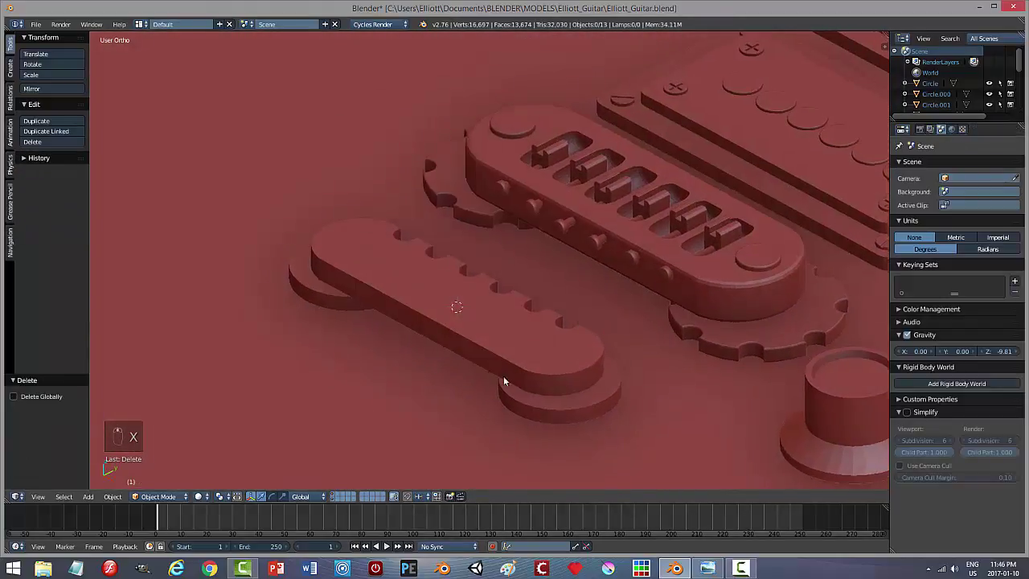
Step: Compare the notched tailpiece with the reference drawing from the top in wireframe, and check the full guitar image in Windows Photo Viewer
middle_click_drag(504, 381, 489, 450)
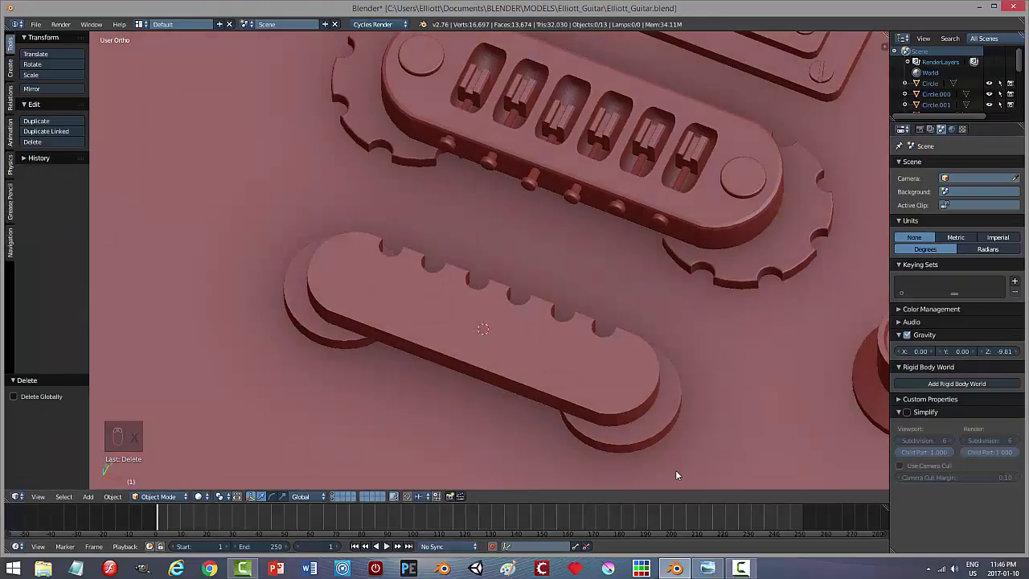
key("KP_7")
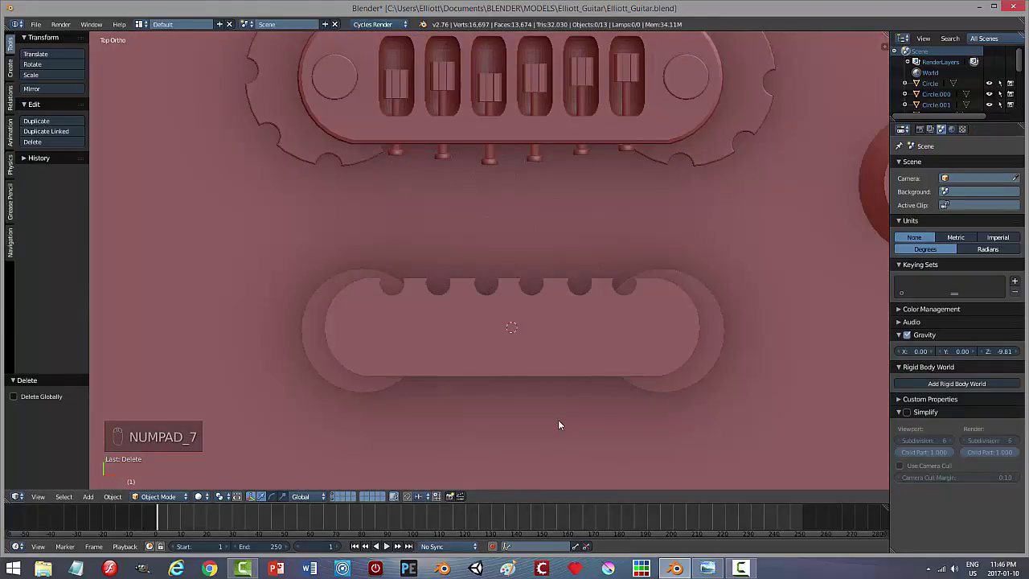
key("z")
left_click(619, 415)
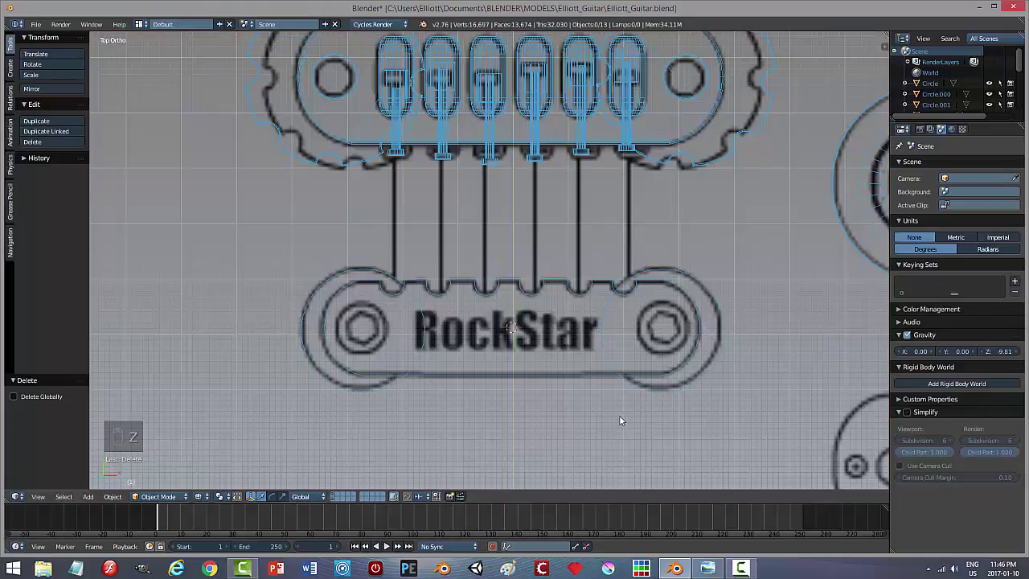
scroll(551, 410, "up", 3)
scroll(550, 404, "down", 1)
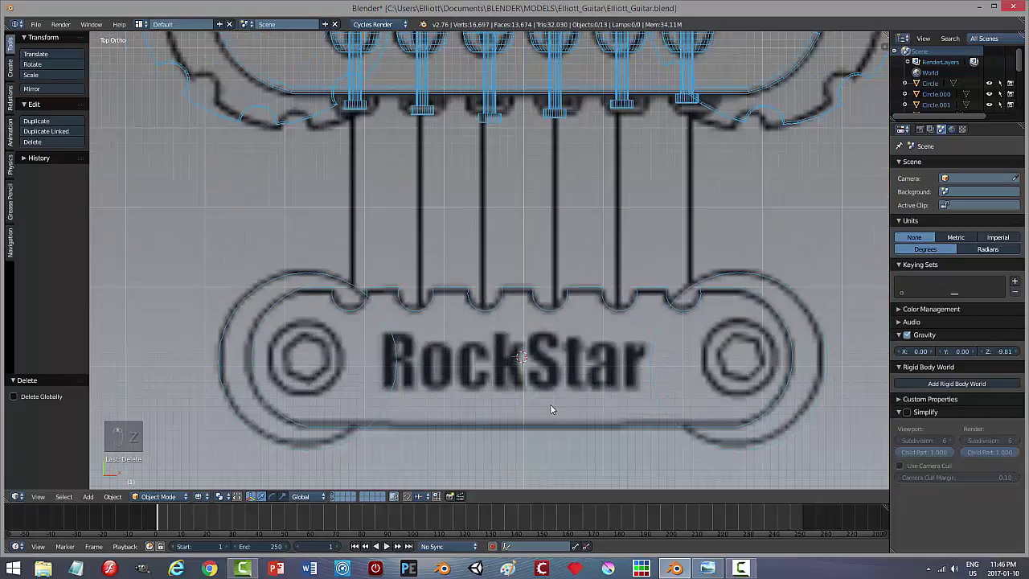
left_click(684, 570)
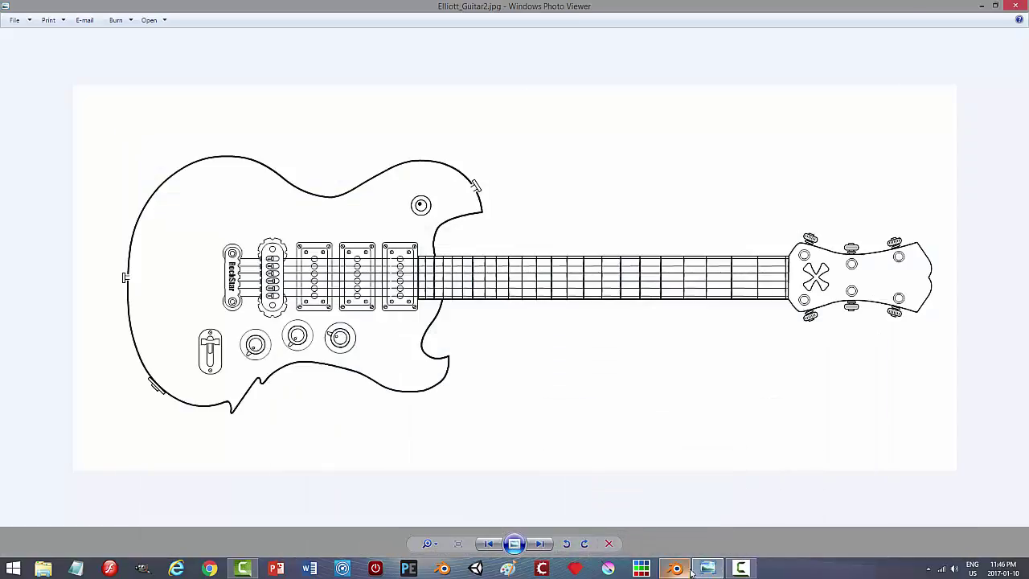
left_click(679, 569)
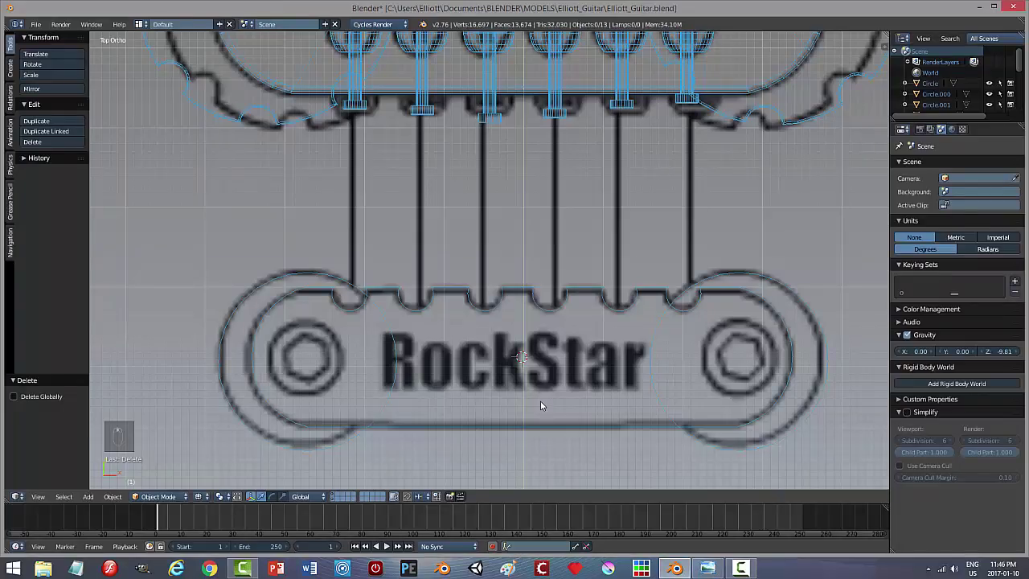
Step: Return to solid shading, open the notched tailpiece plate in Edit Mode with nothing selected, and switch to edge selection
middle_click_drag(541, 401, 515, 352)
key("z")
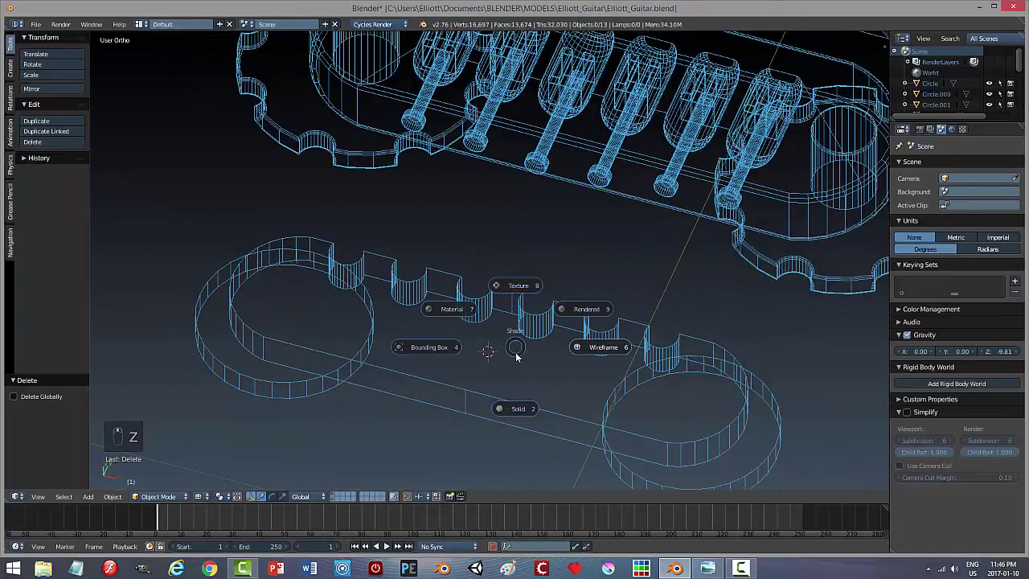
left_click(518, 408)
middle_click_drag(599, 401, 517, 363)
right_click(422, 277)
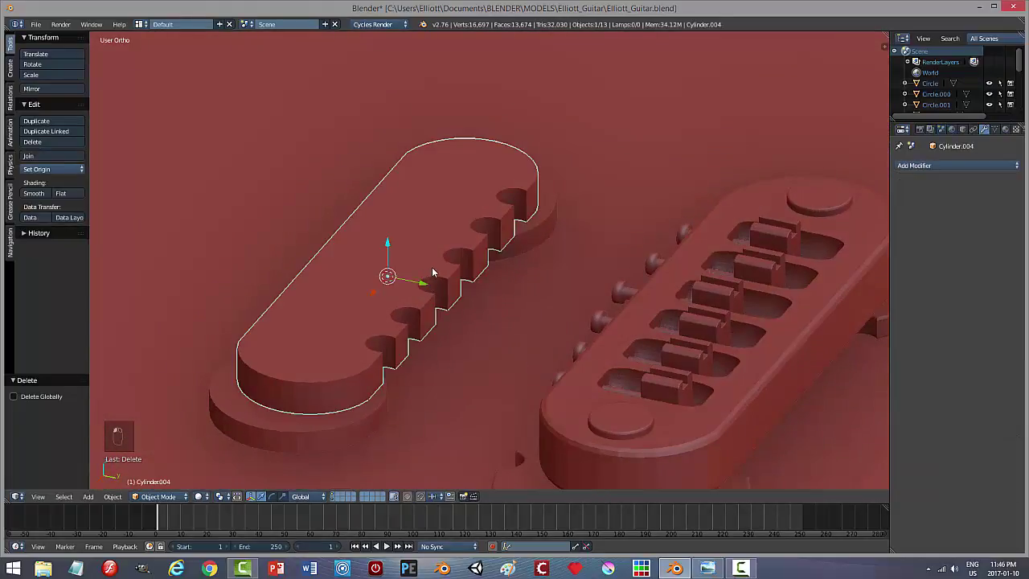
key("Tab")
left_click(517, 266)
key("a")
key("a")
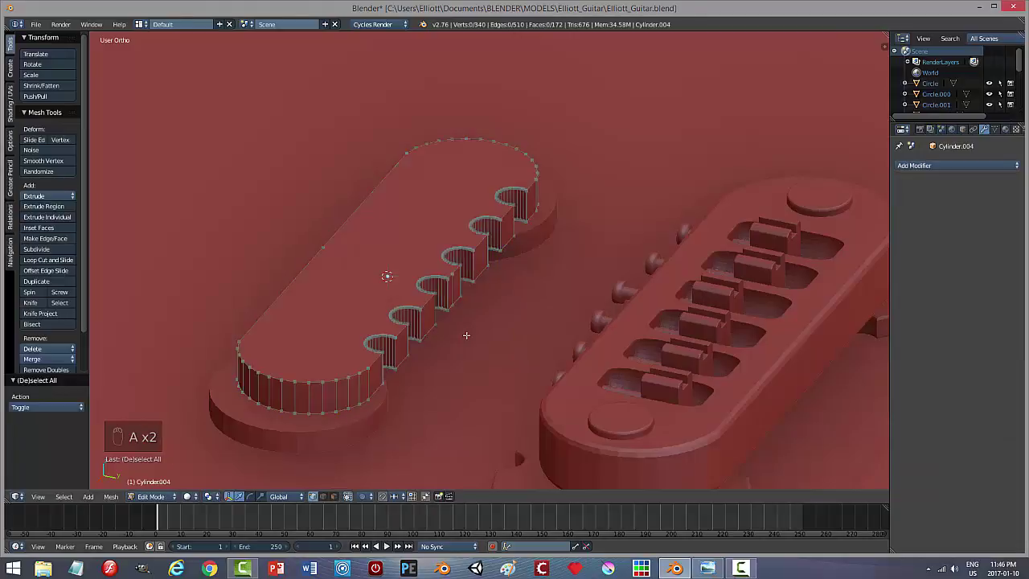
key("ctrl+Tab")
left_click(448, 349)
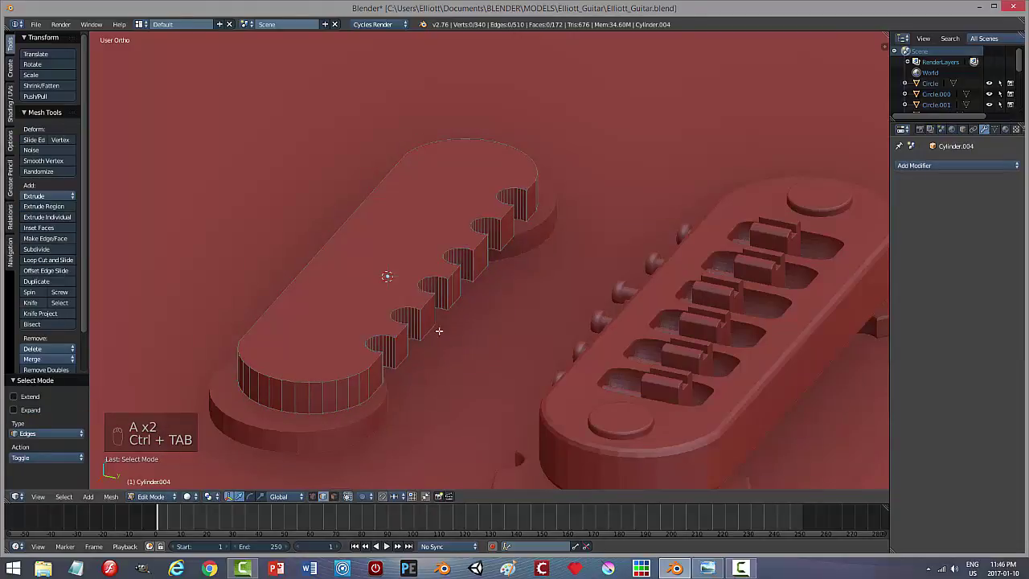
Step: Try to bevel all sharp edge loops of the plate by about 0.003 with 2 segments, and undo the bevel
key("a")
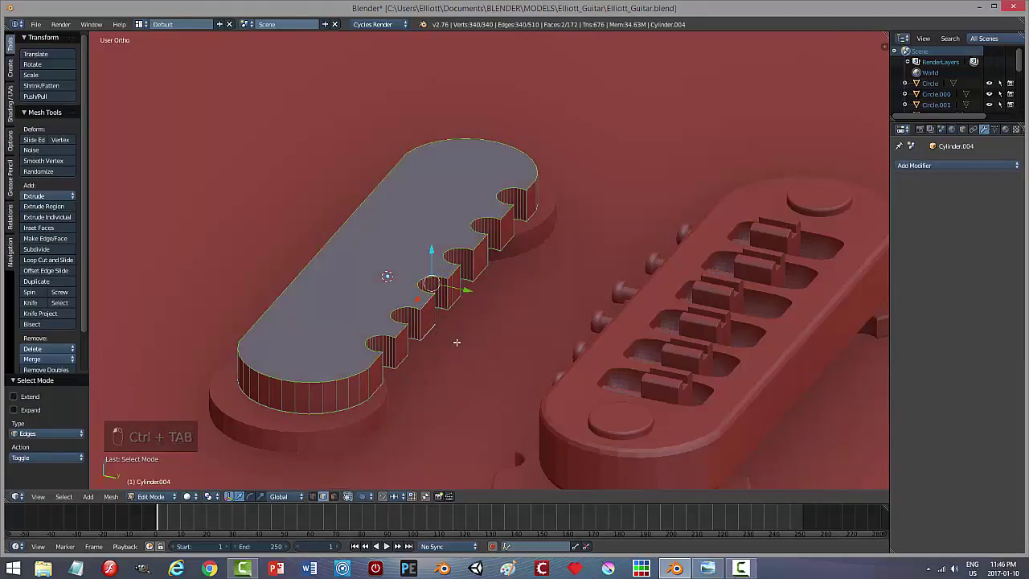
key("ctrl+b")
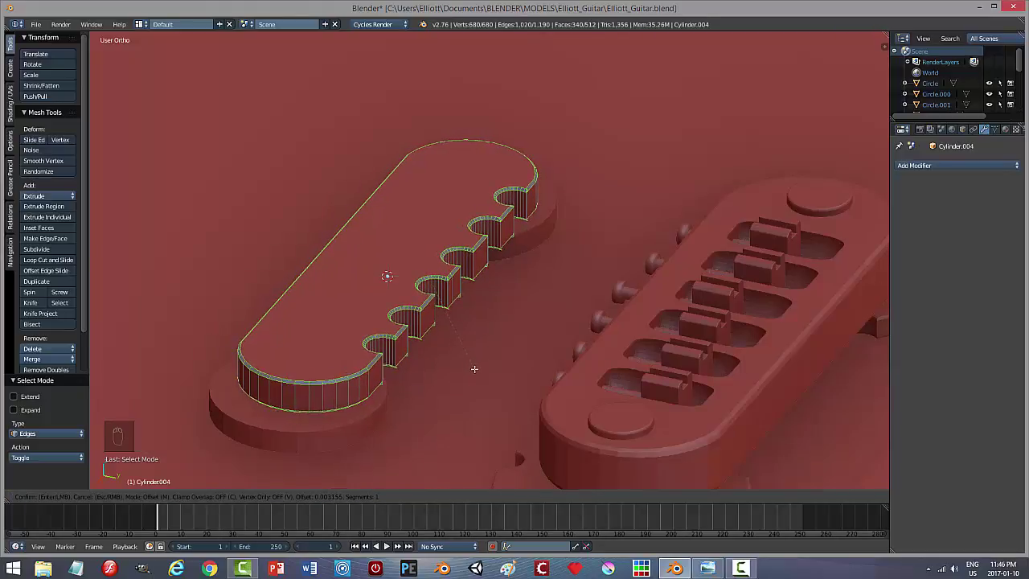
scroll(474, 369, "up", 1)
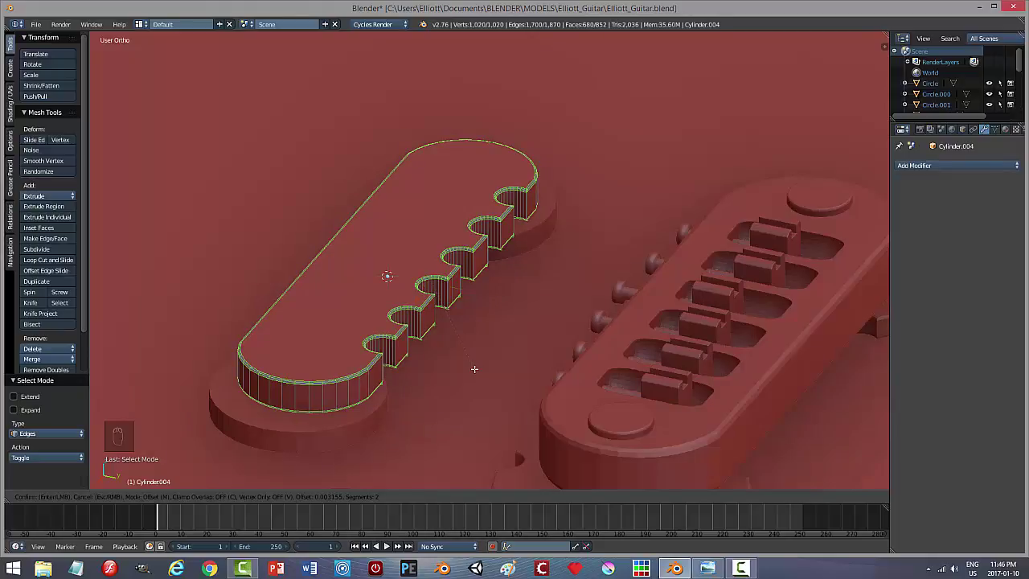
left_click(474, 369)
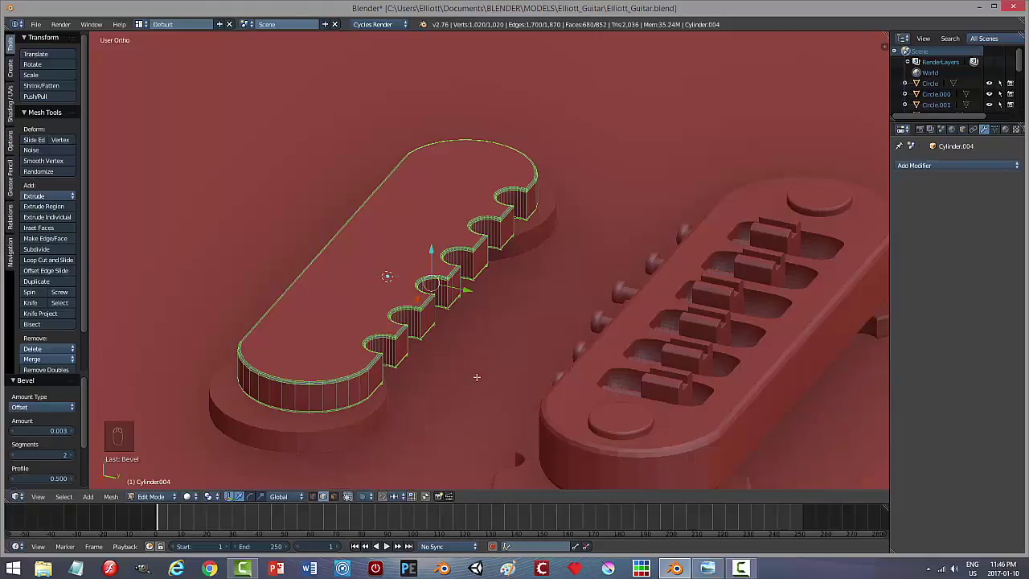
middle_click_drag(477, 377, 414, 359)
scroll(407, 333, "up", 6)
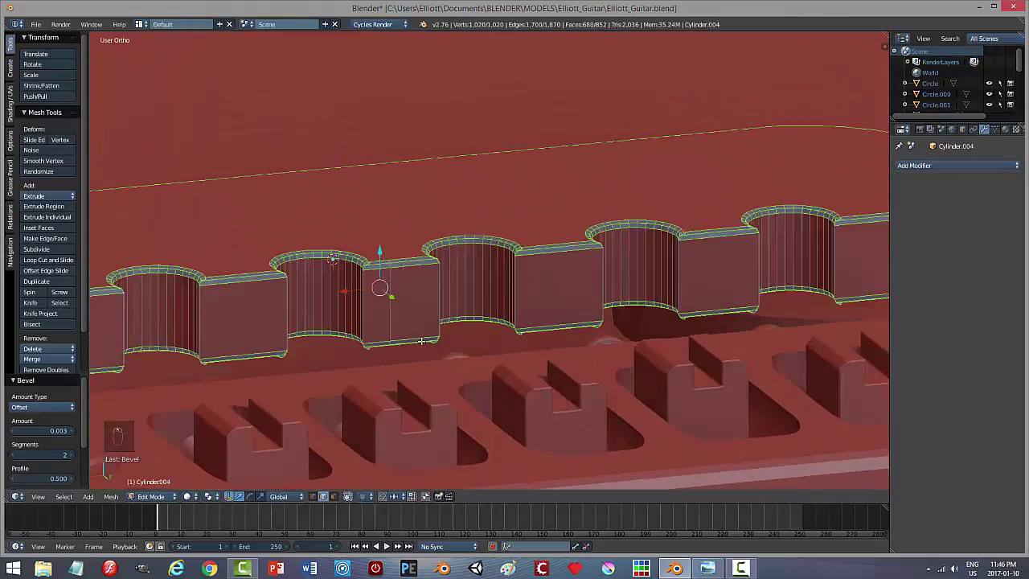
scroll(376, 387, "up", 1)
middle_click_drag(347, 397, 351, 399)
key("ctrl+z")
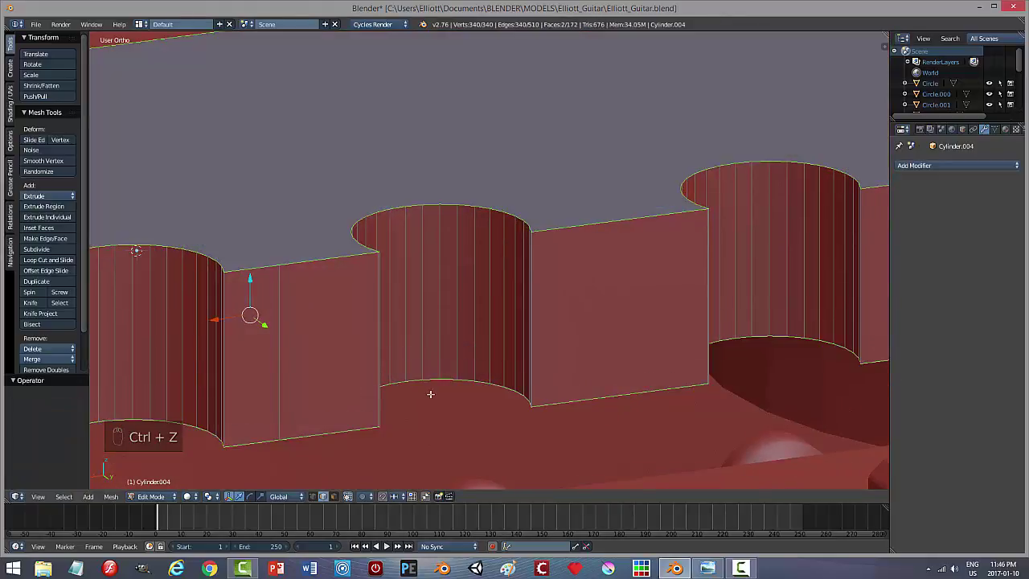
Step: Bevel the plate's upper rim edge loop by about 0.001 with 2 segments and return to Object Mode
key("a")
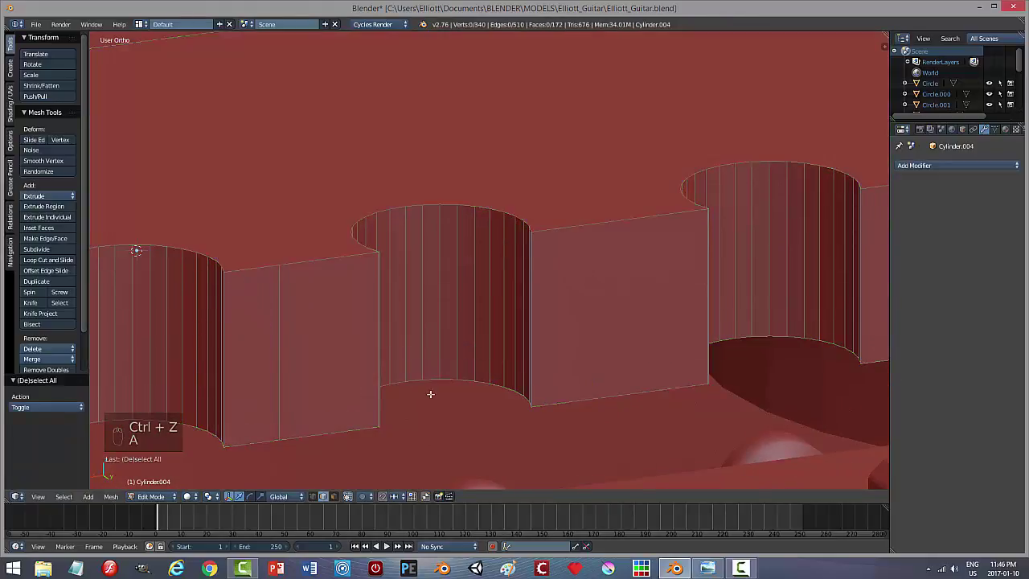
right_click(329, 258, "alt")
key("ctrl+b")
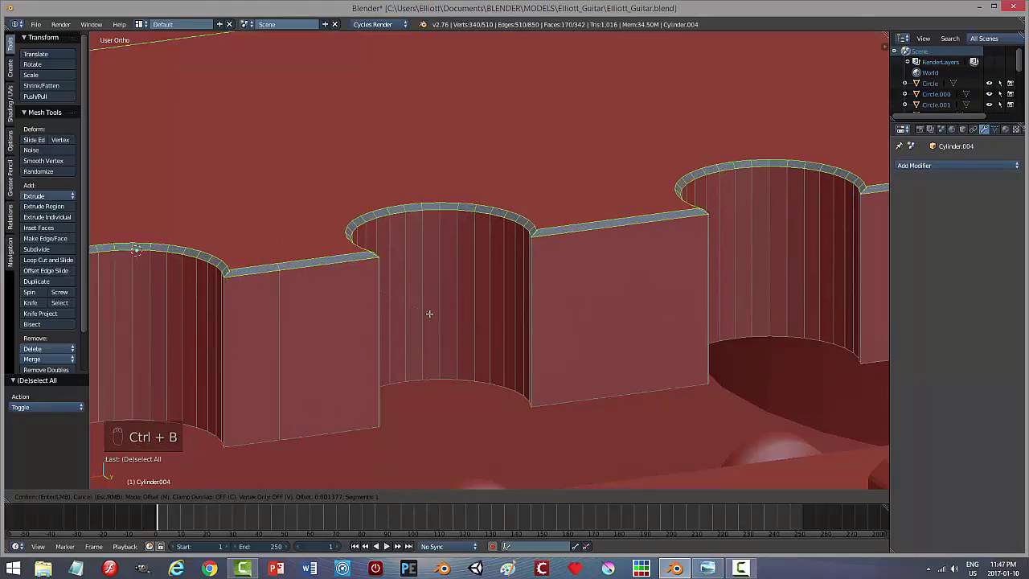
scroll(429, 314, "up", 1)
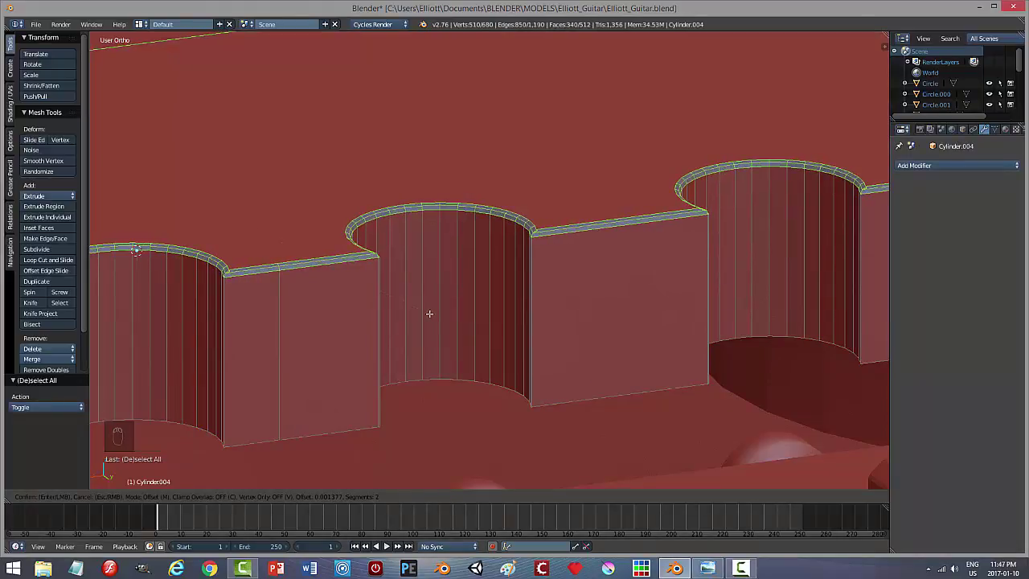
left_click(429, 314)
middle_click_drag(363, 354, 272, 348)
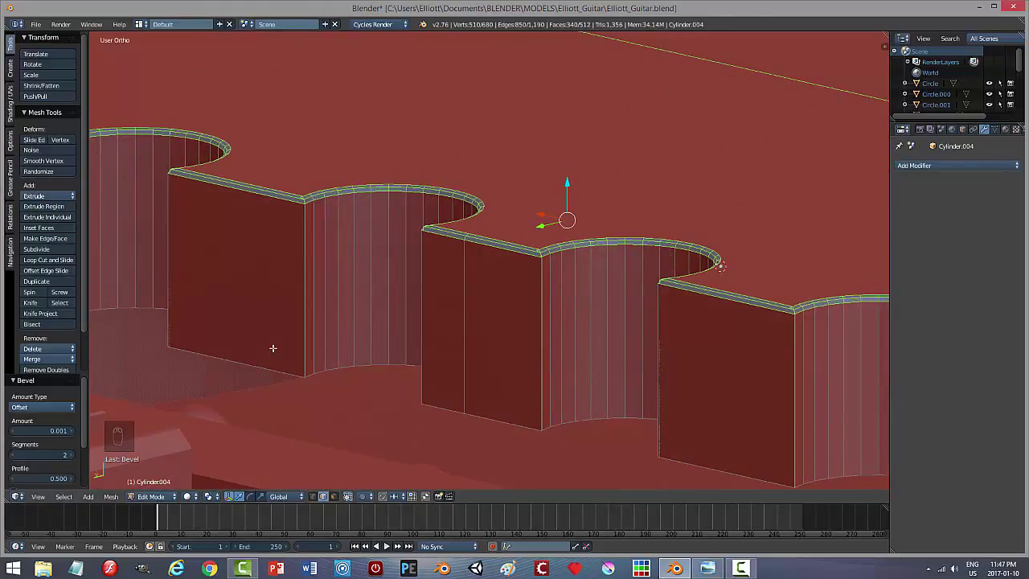
scroll(326, 241, "up", 3)
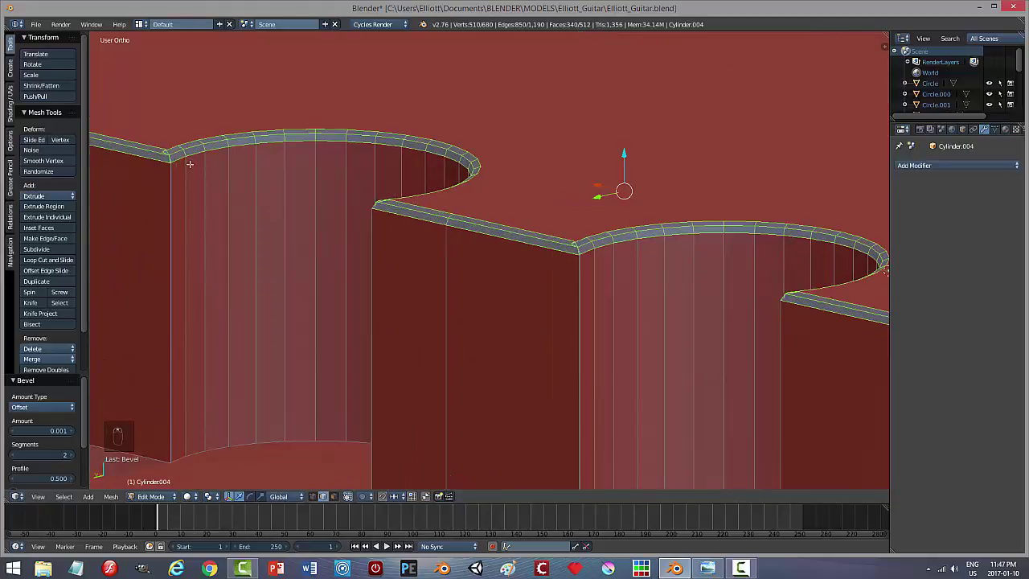
key("a")
key("Tab")
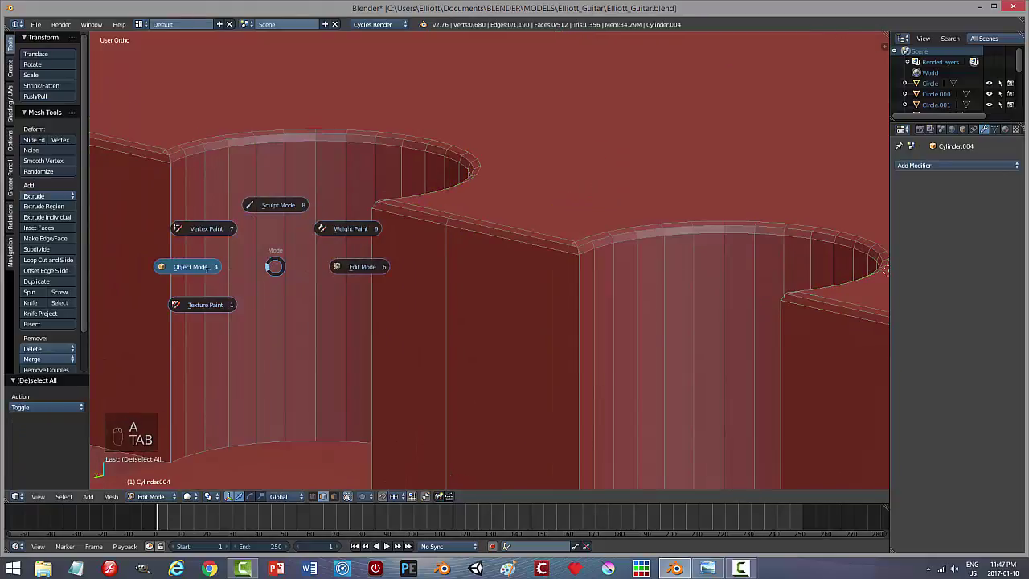
left_click(189, 264)
scroll(304, 273, "down", 2)
middle_click_drag(307, 276, 422, 278)
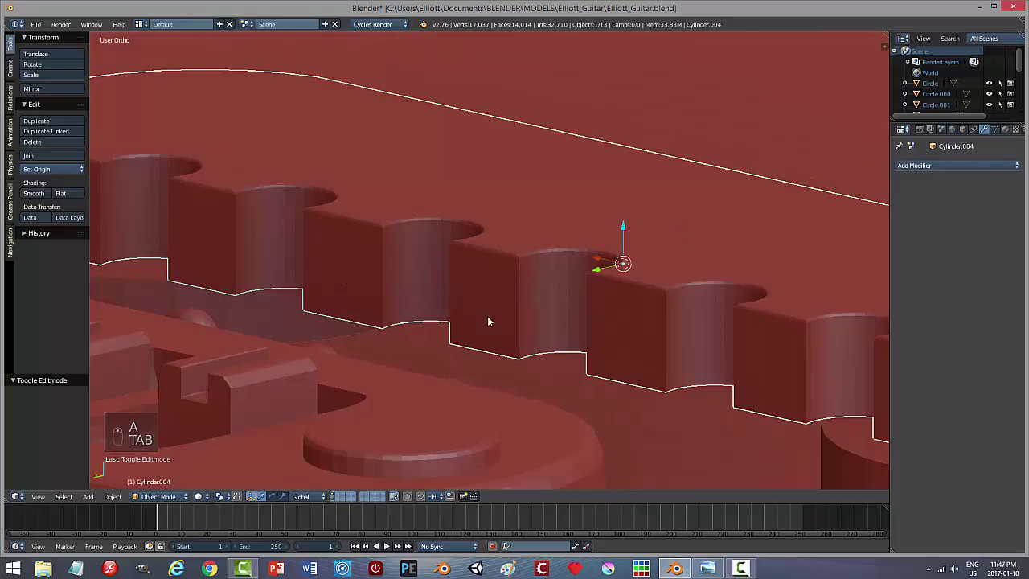
middle_click_drag(487, 322, 651, 351)
key("Tab")
right_click(534, 326, "alt")
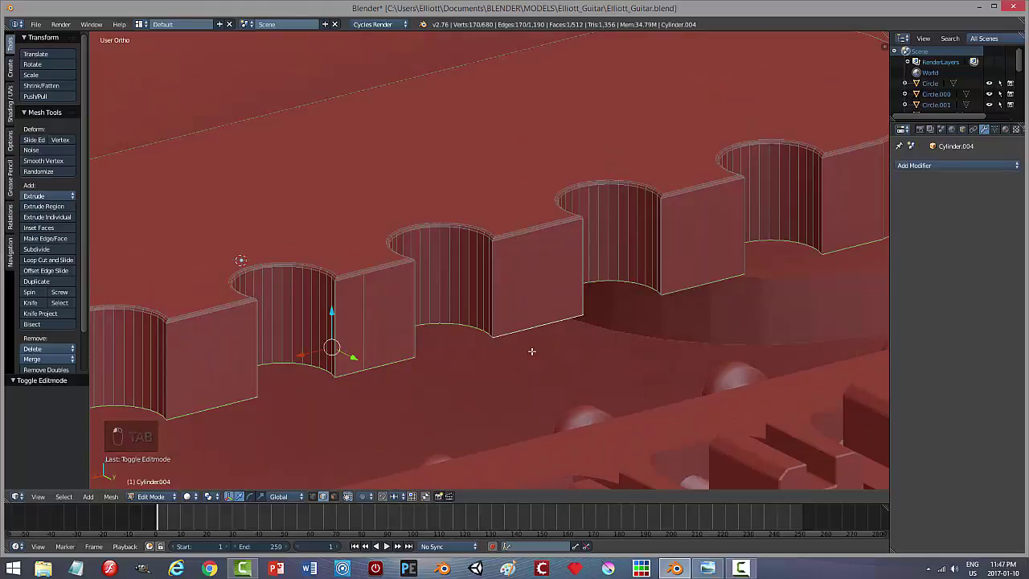
middle_click_drag(532, 352, 505, 360)
key("ctrl+b")
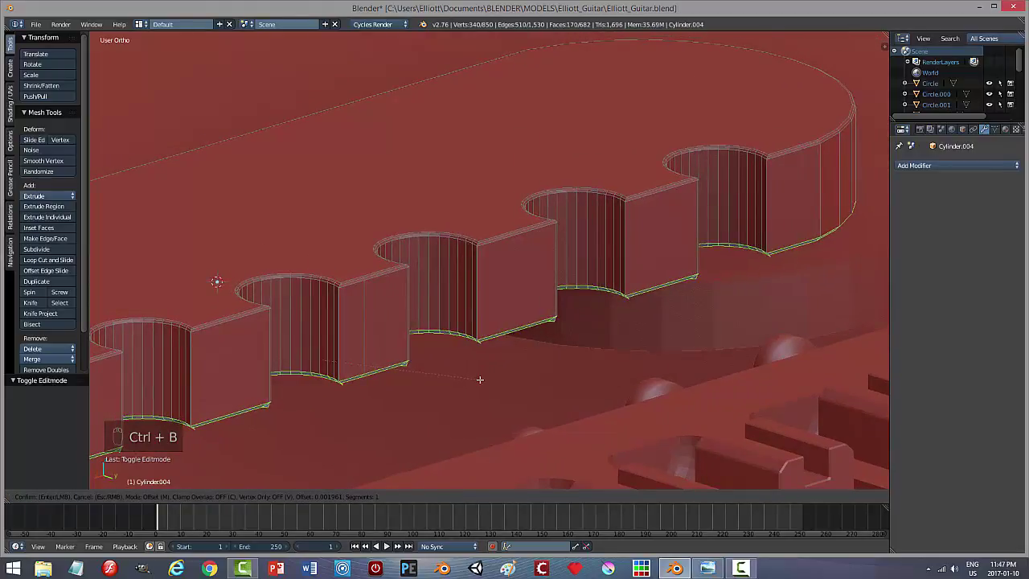
right_click(480, 380)
middle_click_drag(463, 396, 445, 341)
key("a")
key("Tab")
left_click(432, 363)
key("a")
key("a")
Step: Check the tailpiece from the top against the reference drawing in wireframe, and return to solid shading
scroll(520, 338, "down", 4)
middle_click_drag(601, 342, 551, 321)
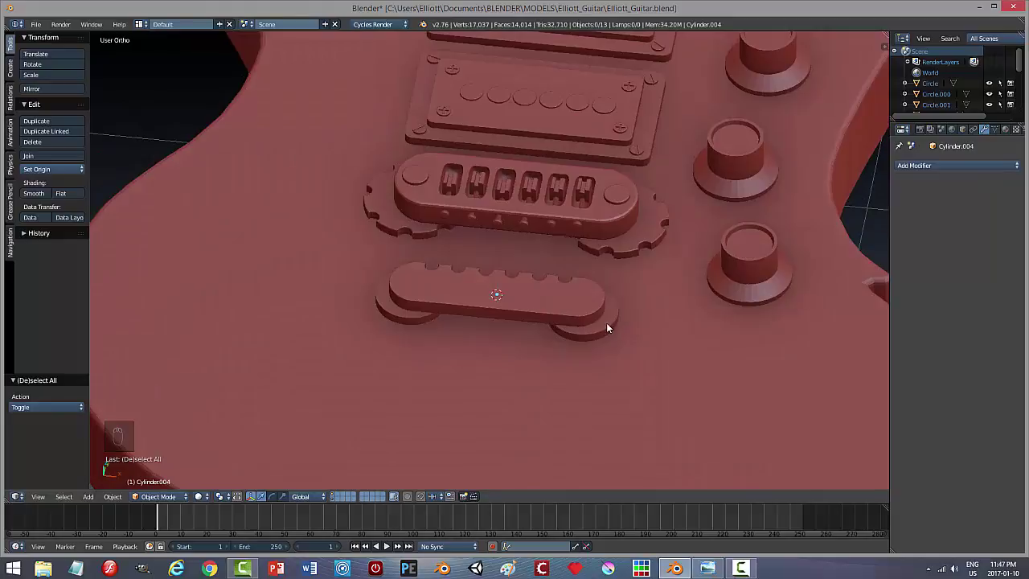
key("KP_7")
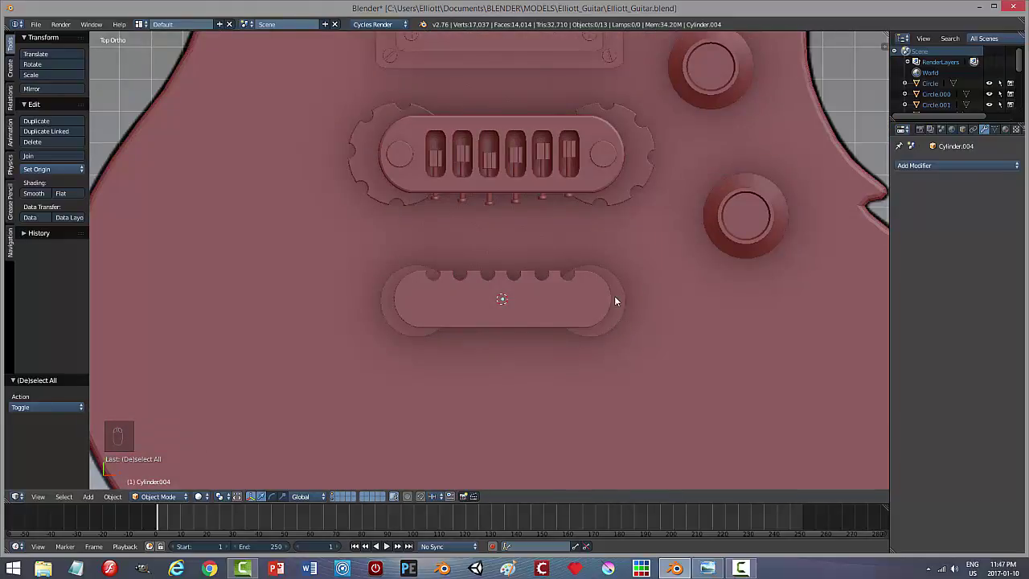
key("z")
left_click(687, 300)
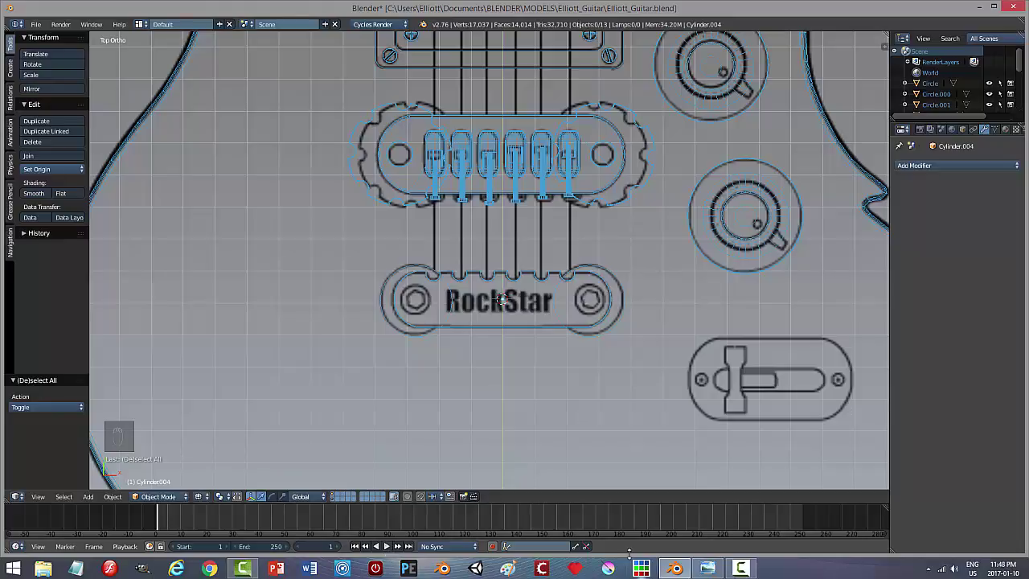
key("z")
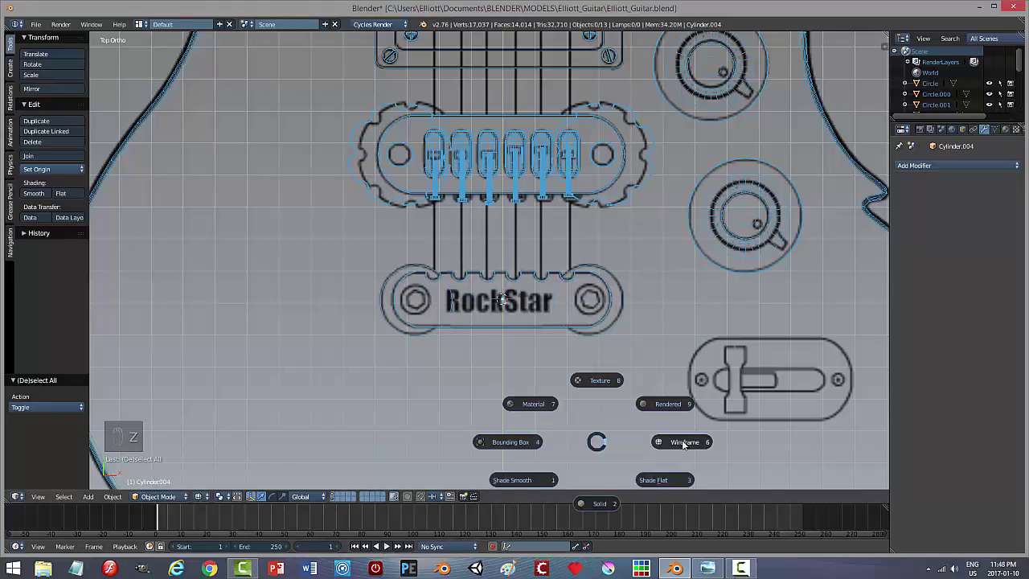
left_click(606, 498)
scroll(643, 417, "up", 2)
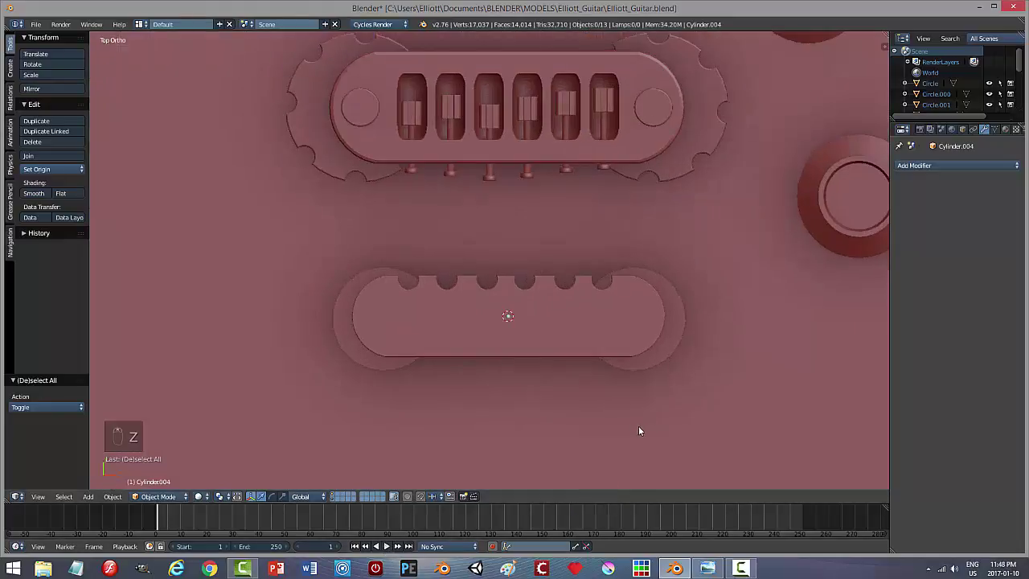
Step: Hide the notched tailpiece plate and select the round base nearest the control knobs
middle_click_drag(639, 425, 624, 370)
right_click(651, 369)
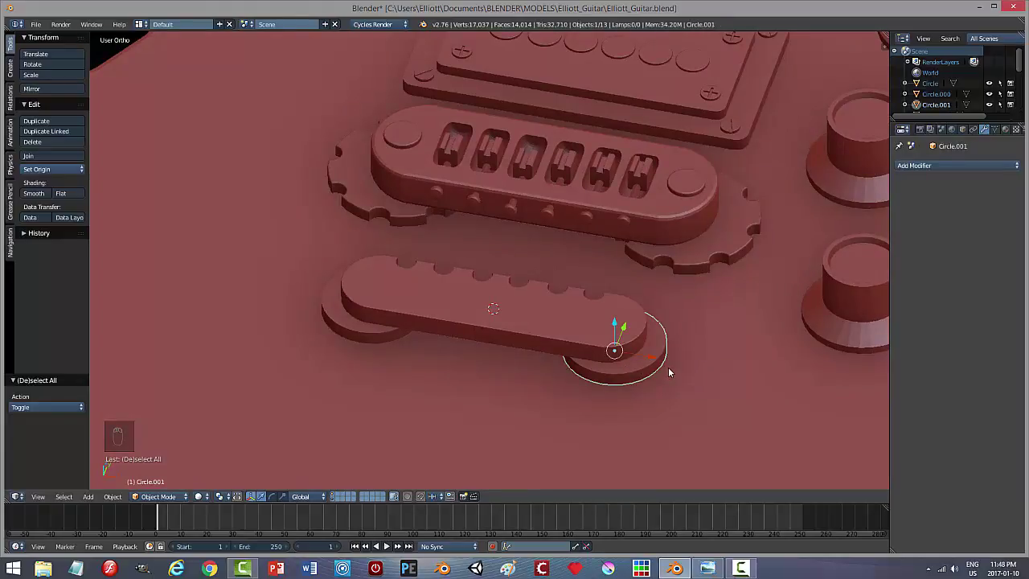
right_click(513, 321)
key("h")
right_click(610, 338)
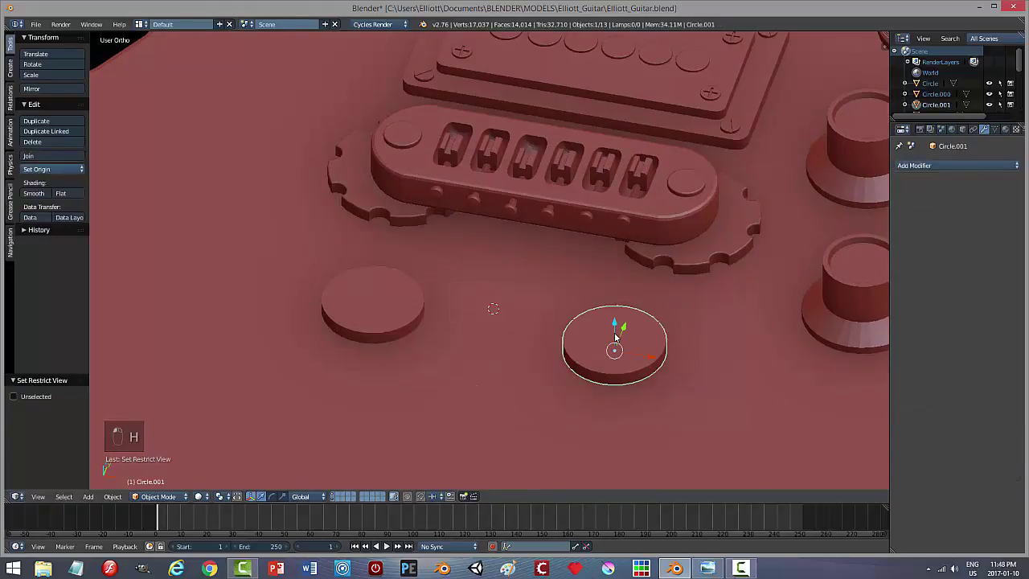
Step: Bevel the top rim of the round base near the control knobs by about 0.007 with 2 segments
key("Tab")
left_click(691, 335)
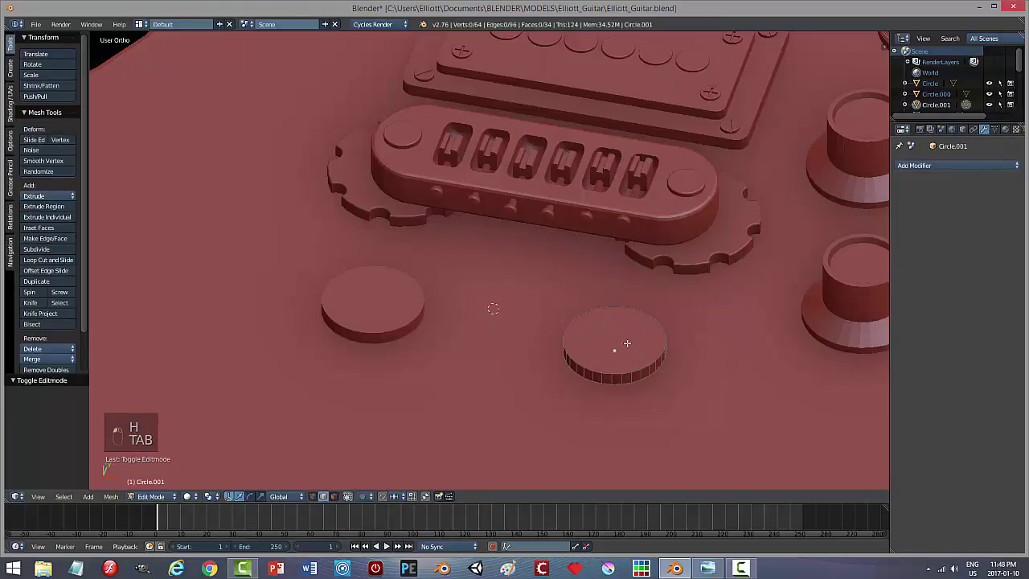
right_click(647, 369)
middle_click_drag(694, 386, 685, 375)
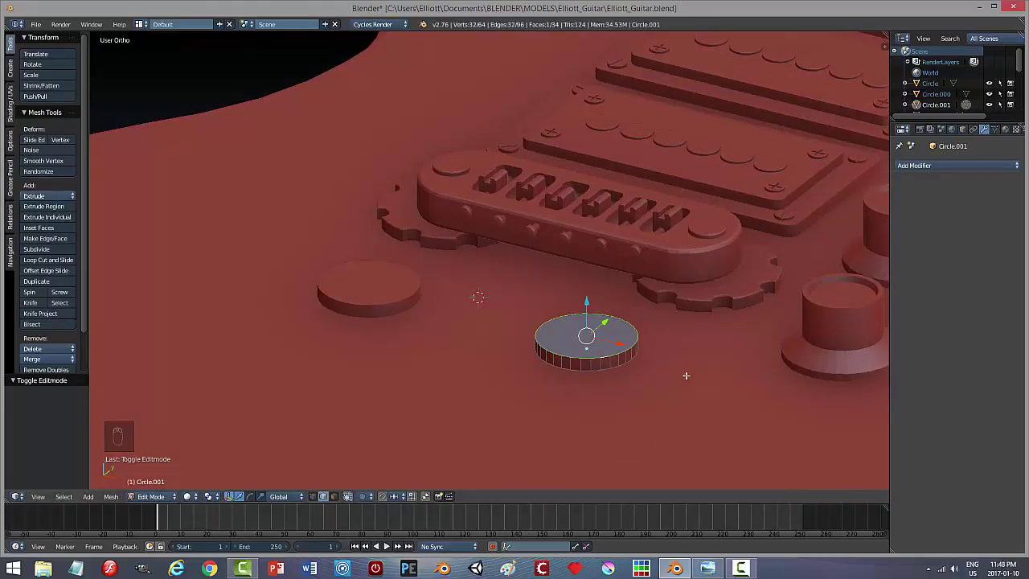
key("ctrl+b")
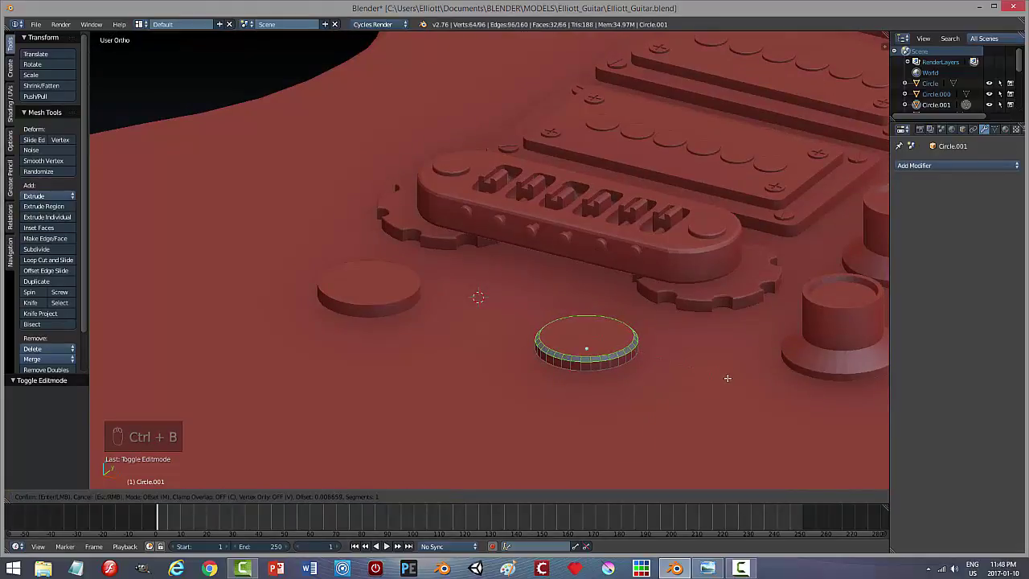
scroll(727, 378, "up", 1)
left_click(727, 377)
key("a")
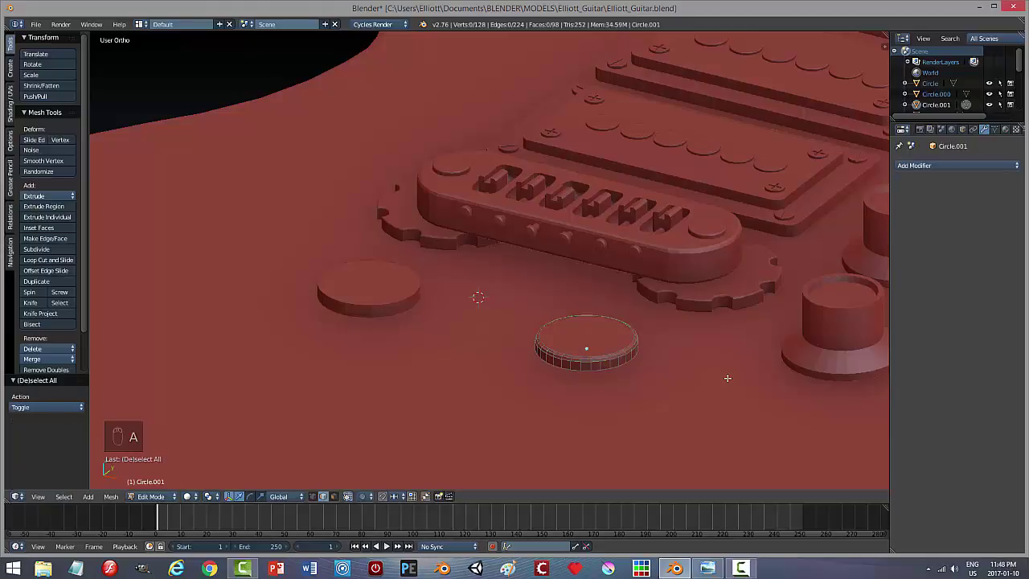
Step: Inset the round base's top face by about 0.075, leaving a small circular face in the centre
key("ctrl+Tab")
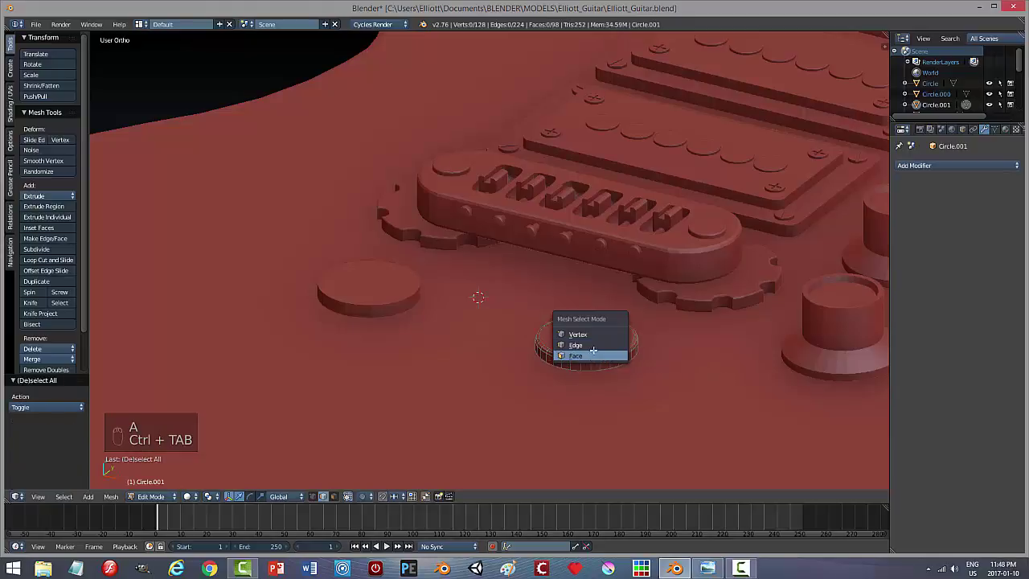
left_click(611, 356)
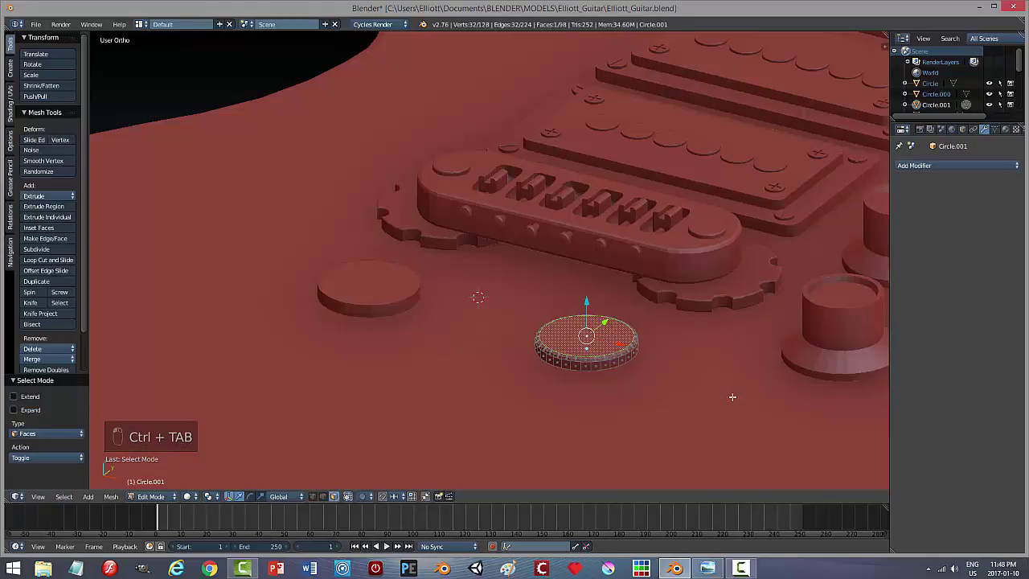
key("i")
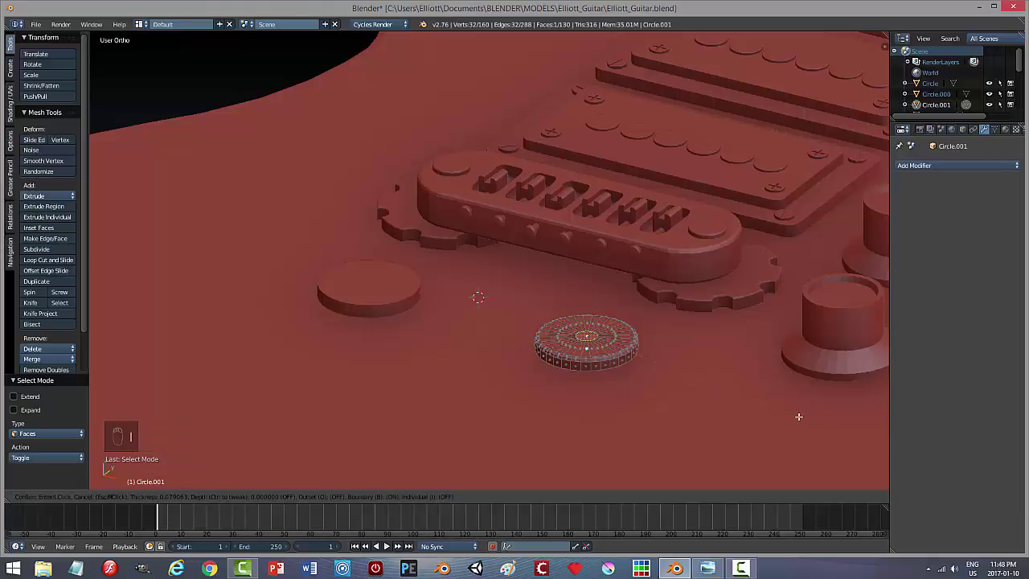
left_click(794, 414)
middle_click_drag(788, 413, 733, 410)
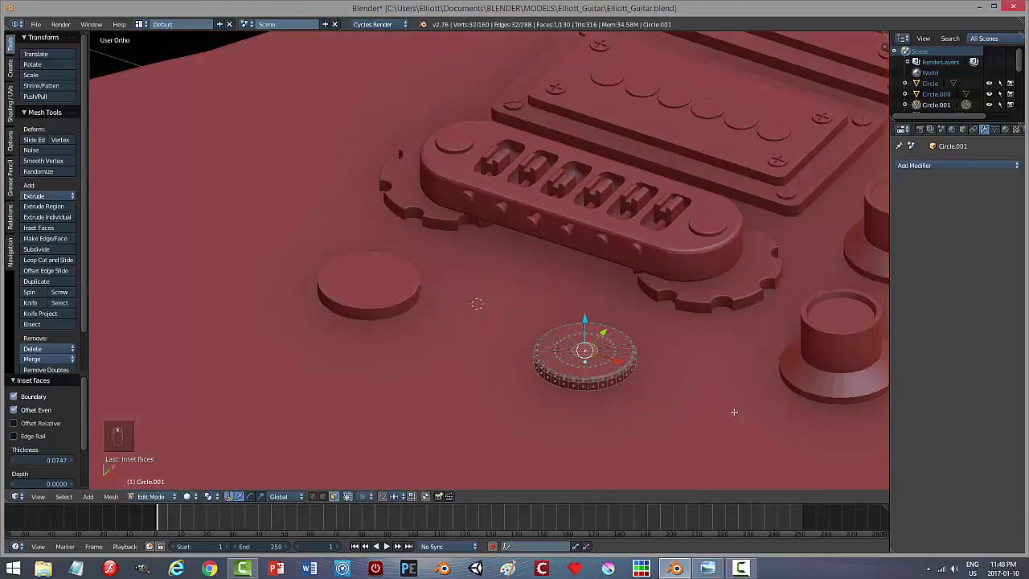
Step: Add an edge loop on the inset ring of the round base and slide it close to the outer rim
key("ctrl+r")
left_click(625, 348)
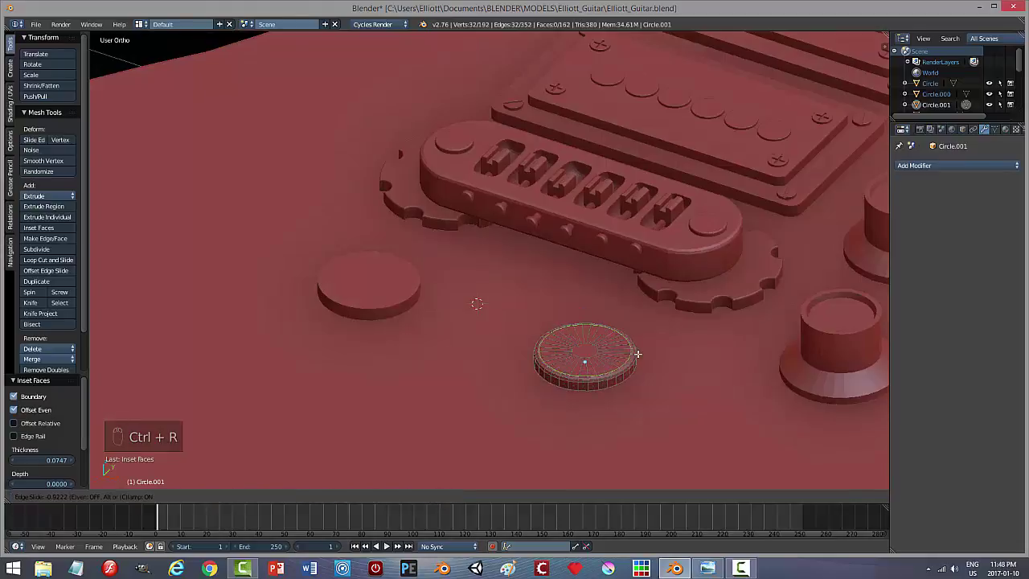
left_click(637, 353)
key("a")
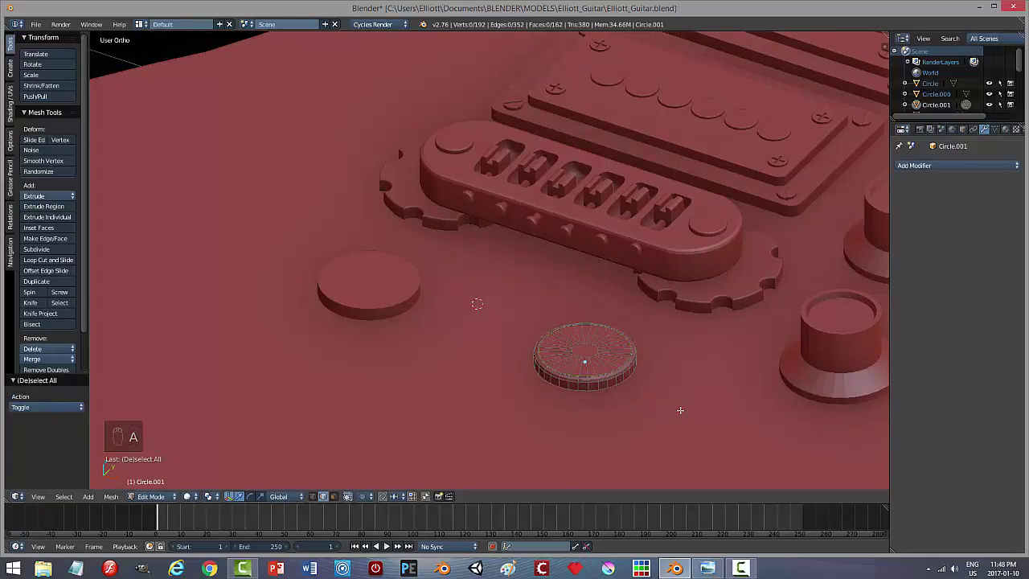
Step: Extrude the small centre face of the round base and raise it into a narrow cylindrical post
key("ctrl+Tab")
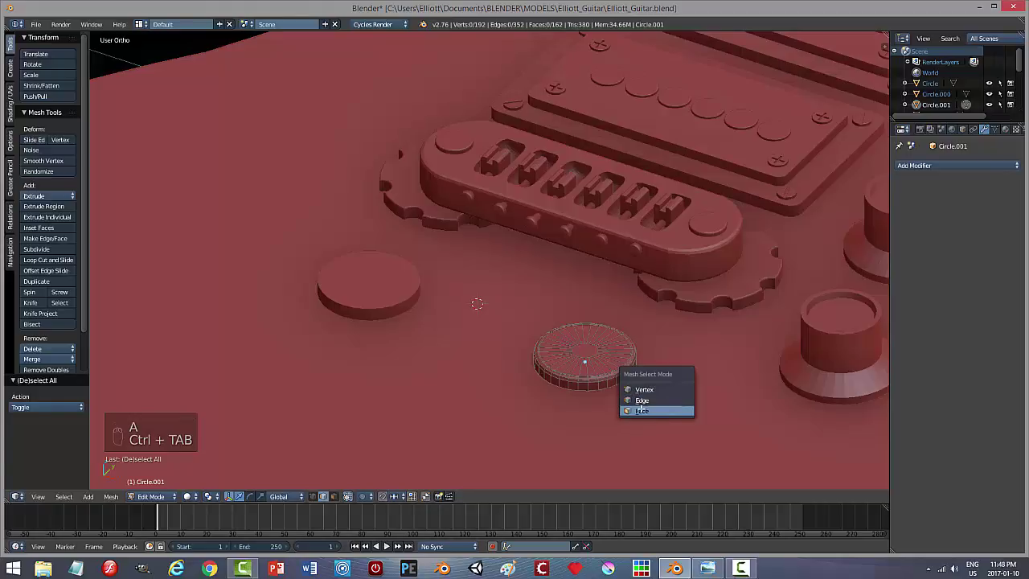
left_click(647, 410)
right_click(584, 352)
key("e")
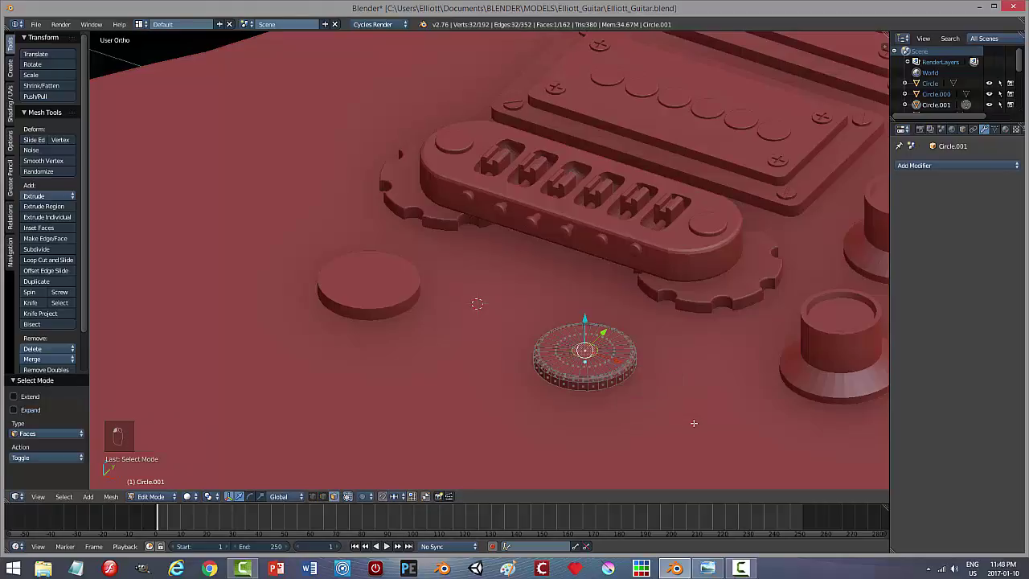
right_click(693, 423)
left_click_drag(587, 328, 590, 304)
key("a")
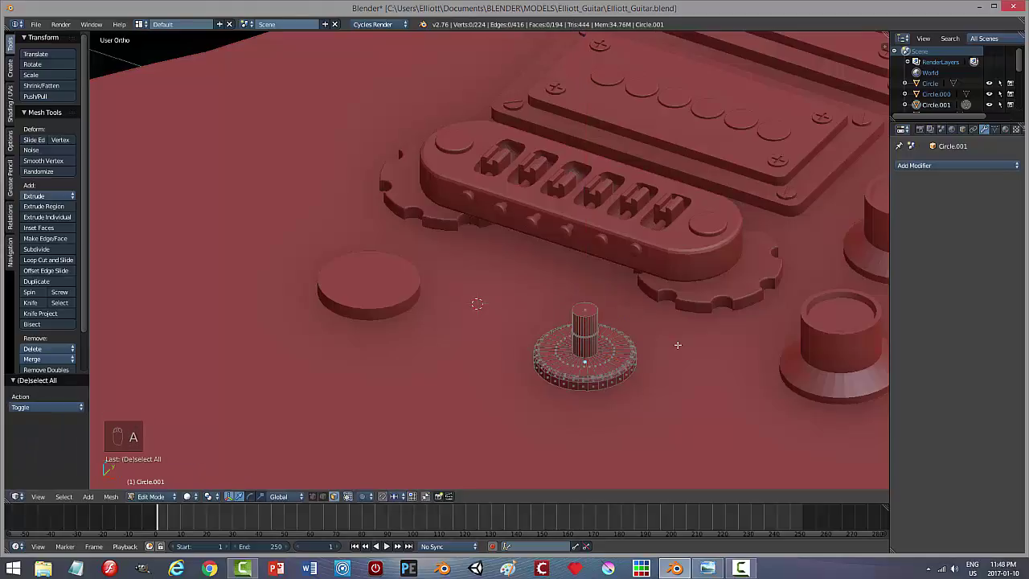
Step: Return to Object Mode and unhide the notched tailpiece plate
key("alt+h")
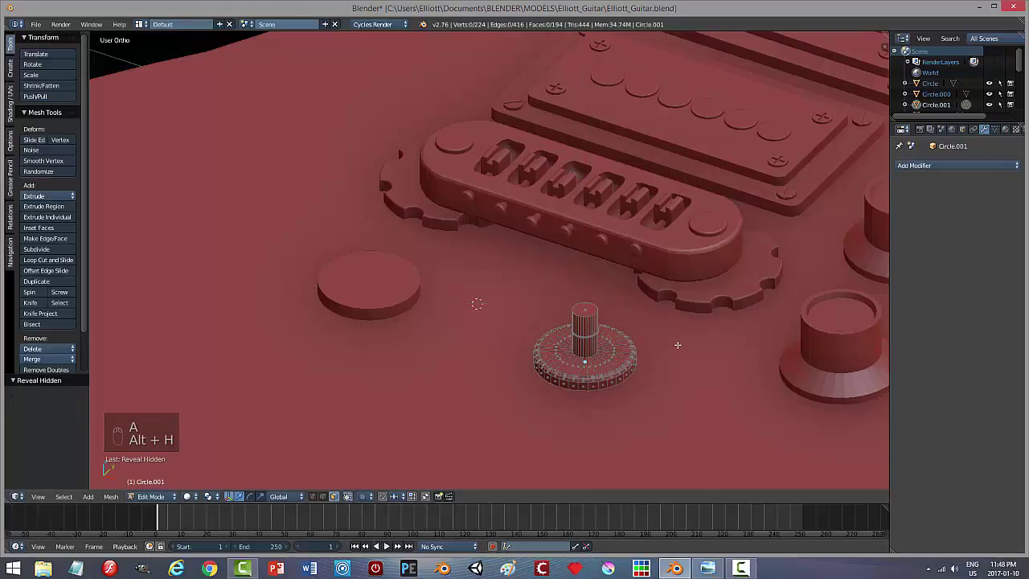
key("Escape")
key("Tab")
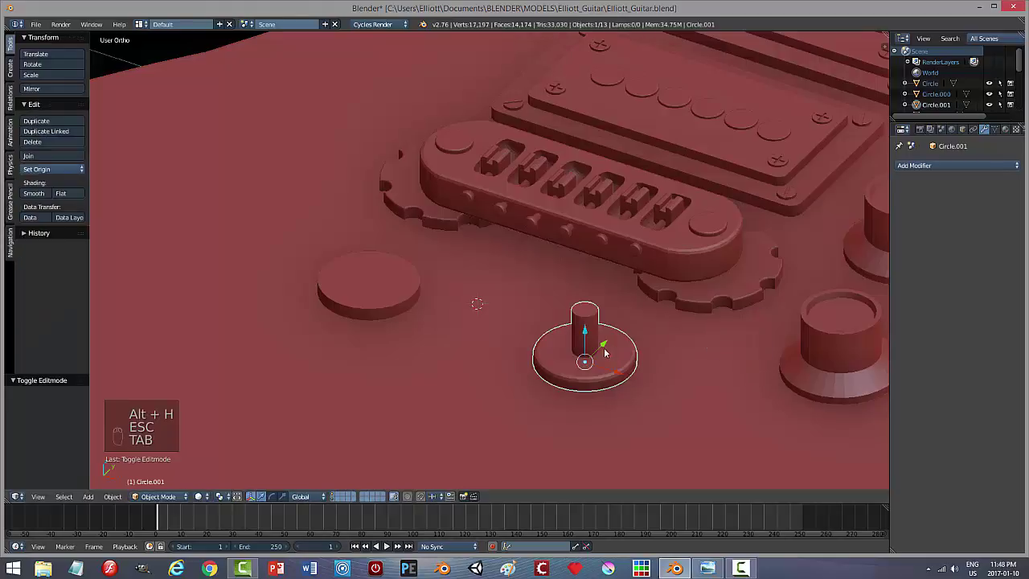
key("alt+h")
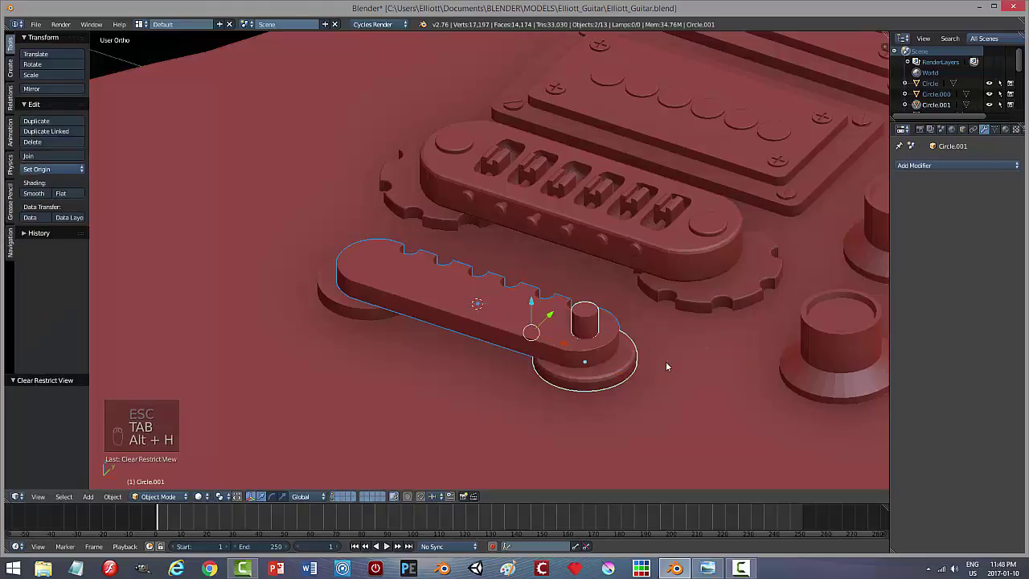
Step: Lower the round base with its post by 0.020 along Z toward the guitar body, and deselect it
middle_click_drag(679, 362, 675, 315)
middle_click_drag(615, 347, 622, 340)
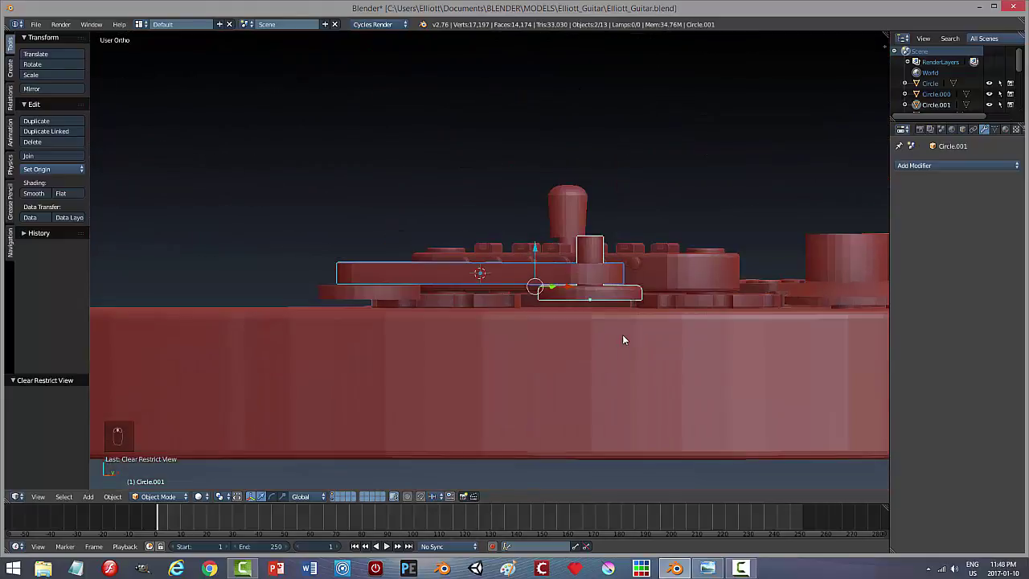
right_click(576, 300)
middle_click_drag(438, 332, 393, 309)
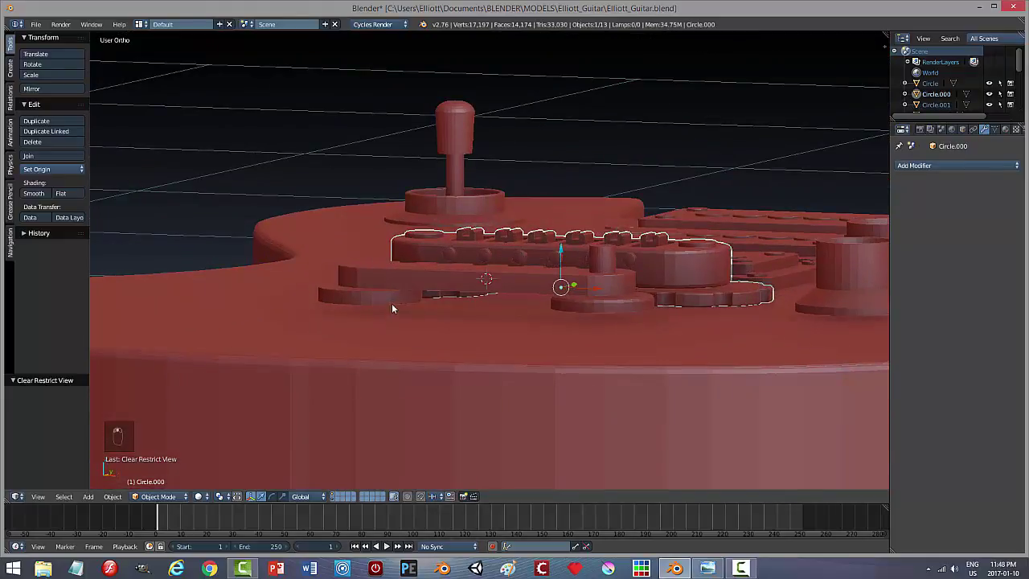
left_click(562, 254)
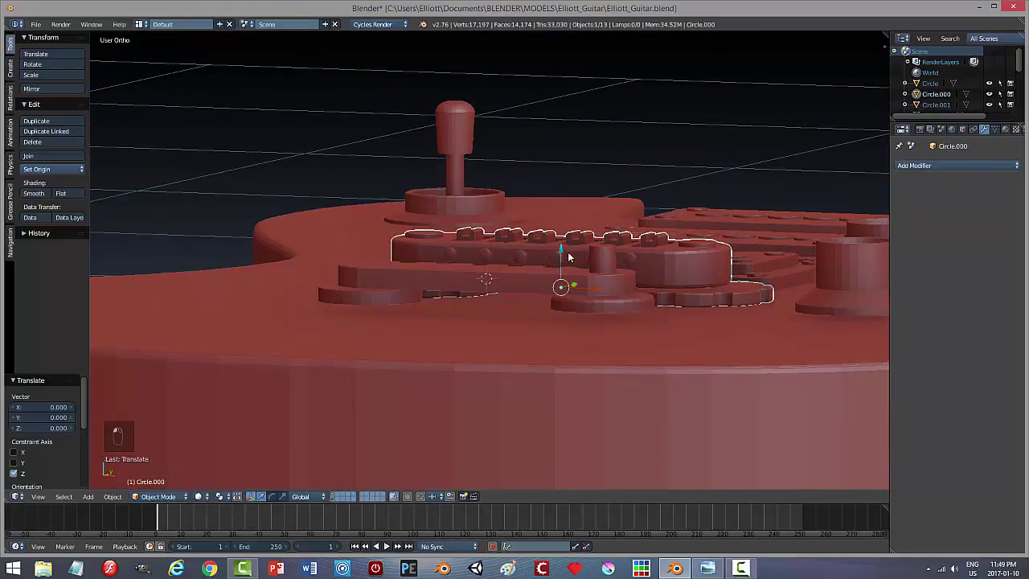
key("a")
right_click(602, 254)
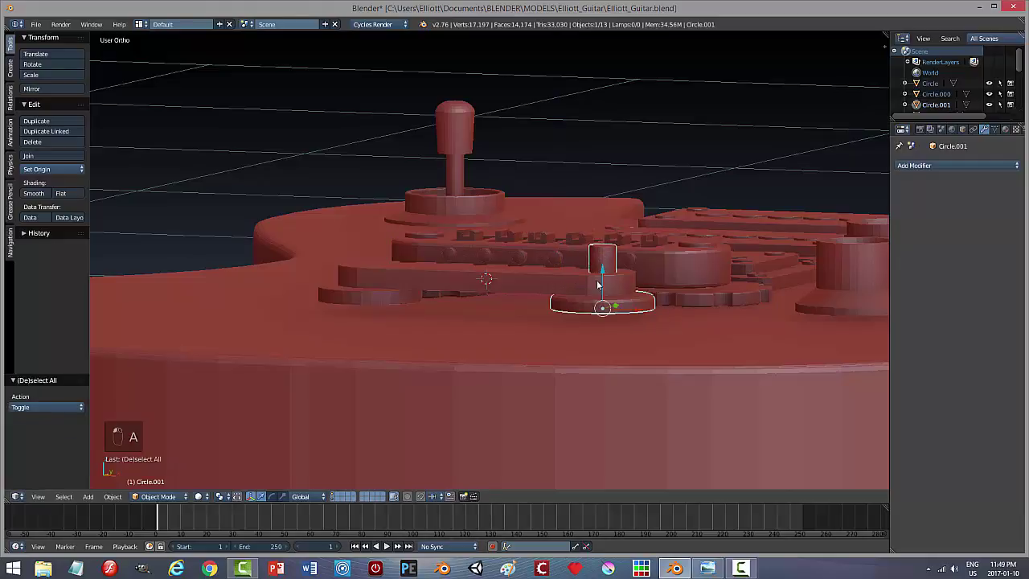
left_click_drag(598, 284, 608, 278)
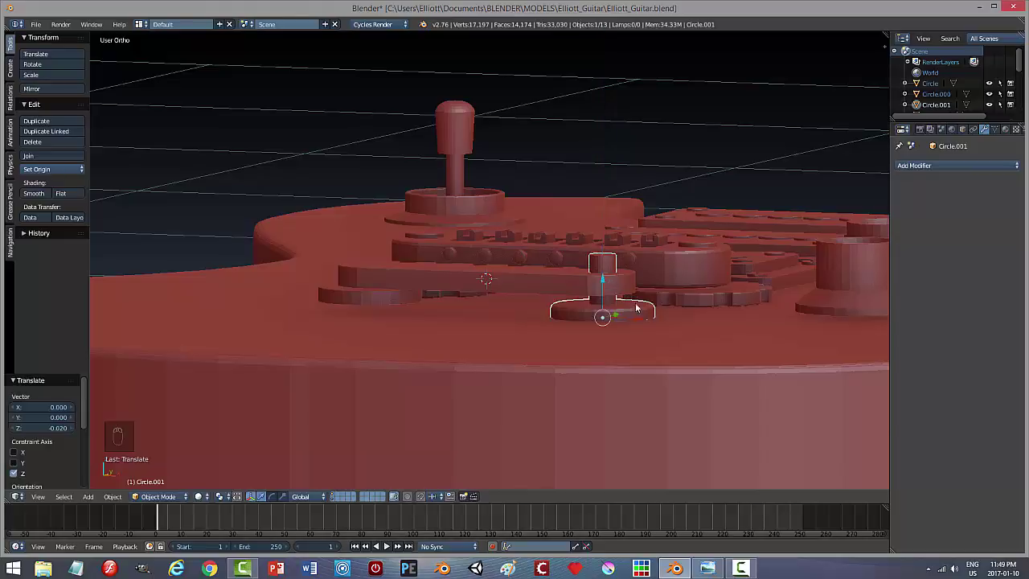
middle_click_drag(636, 305, 674, 330)
right_click(624, 287)
right_click(623, 281)
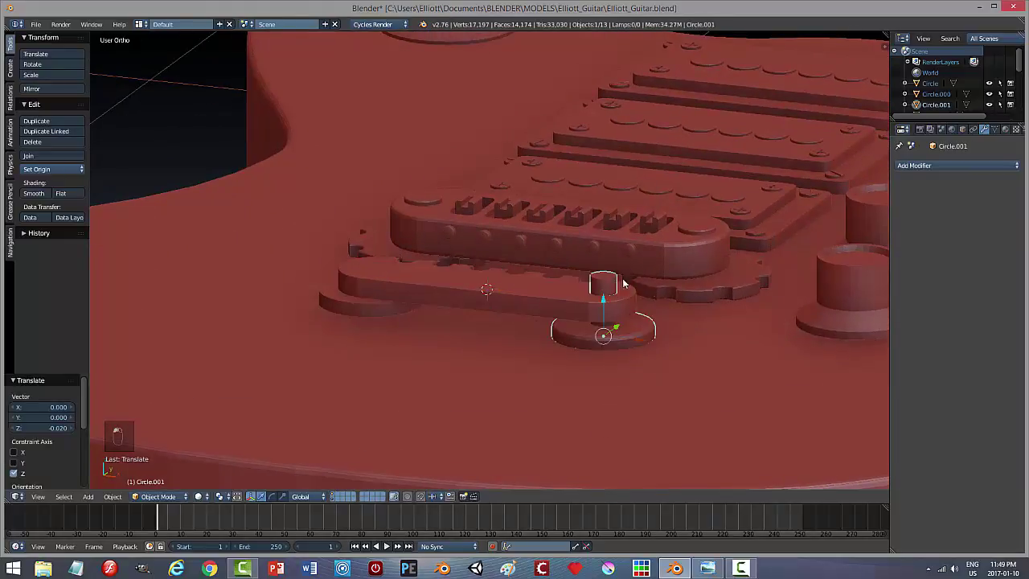
key("a")
middle_click_drag(659, 339, 616, 361)
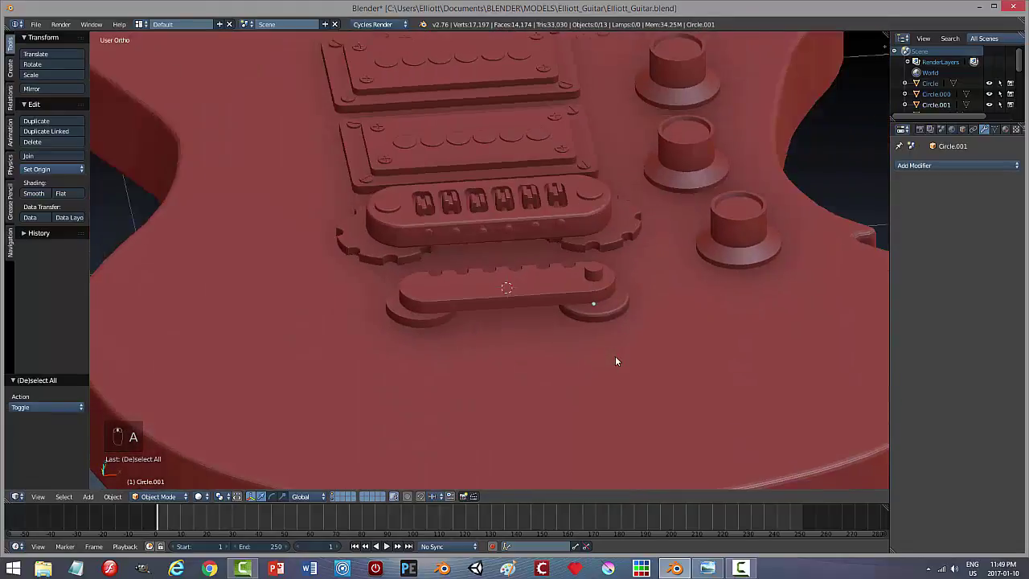
Step: Delete the plain round base at the plate's other end and save over Elliott_Guitar.blend
right_click(432, 324)
key("x")
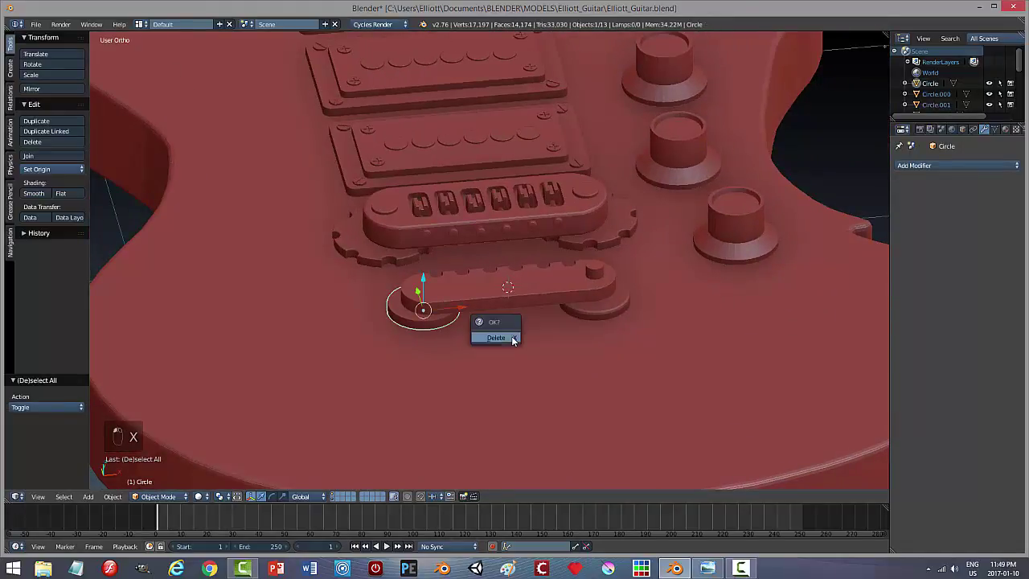
left_click(511, 338)
scroll(603, 357, "down", 1)
middle_click_drag(599, 368, 629, 368)
key("ctrl+s")
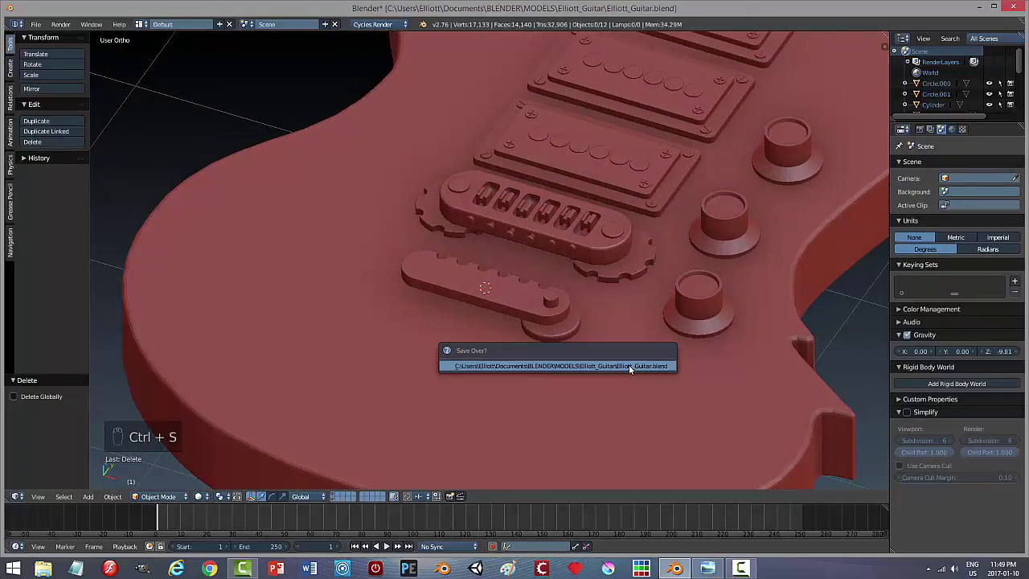
mouse_move(579, 413)
middle_mouse_down()
mouse_move(533, 357)
mouse_move(569, 423)
middle_mouse_up()
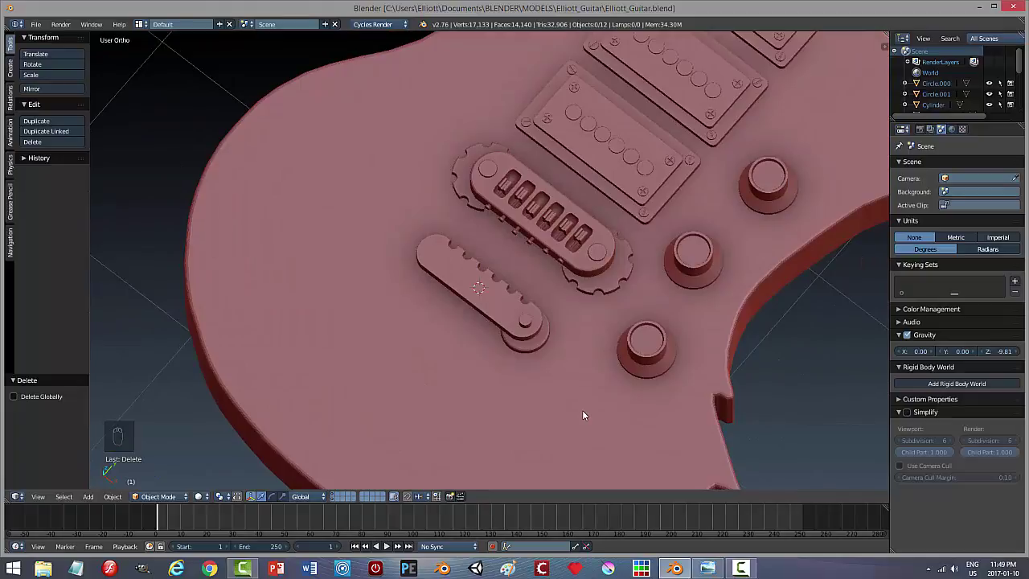
Step: Show the model in wireframe from the top, zoomed in on the RockStar tailpiece drawing
key("z")
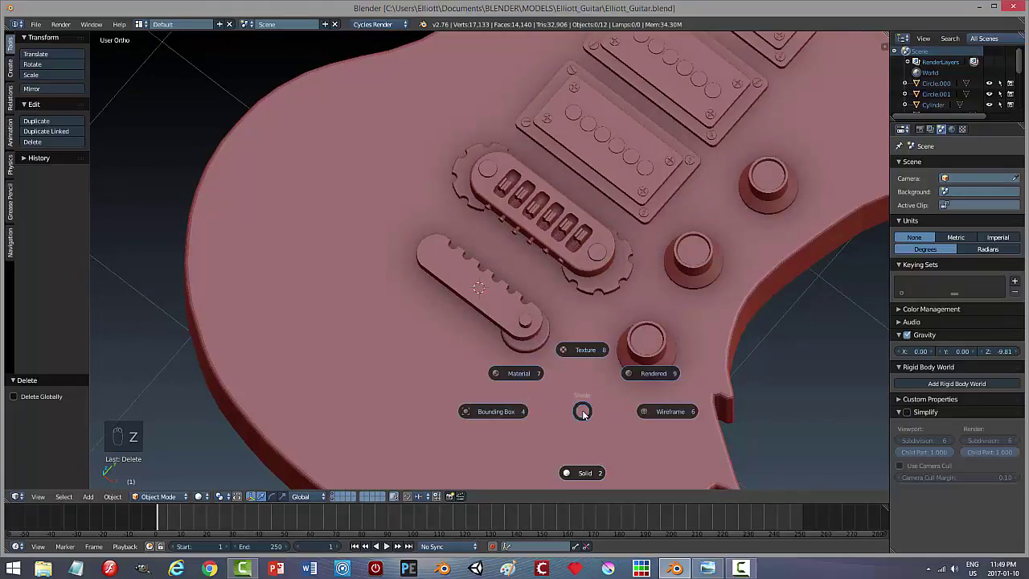
left_click(662, 406)
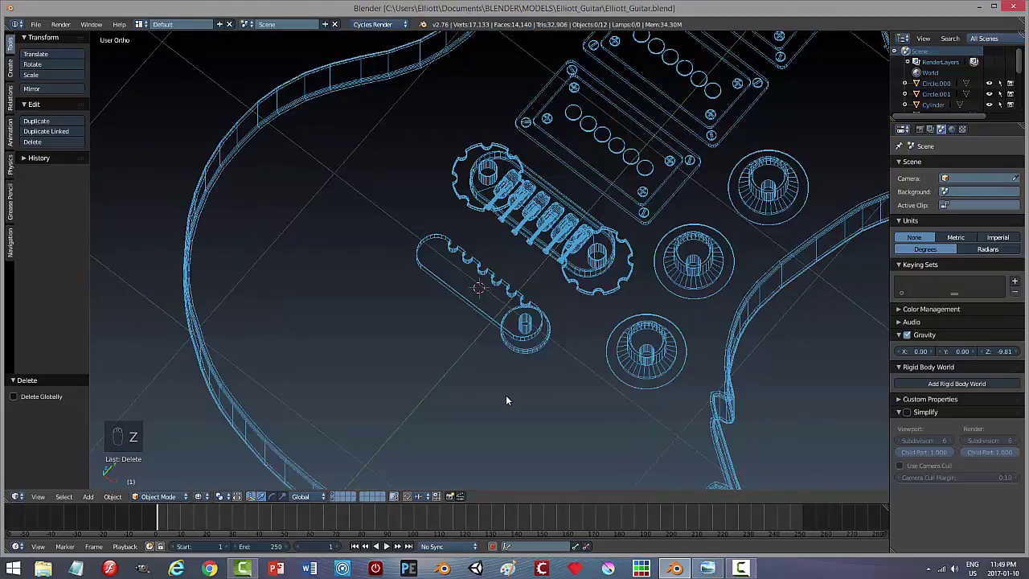
scroll(506, 395, "up", 2)
key("KP_7")
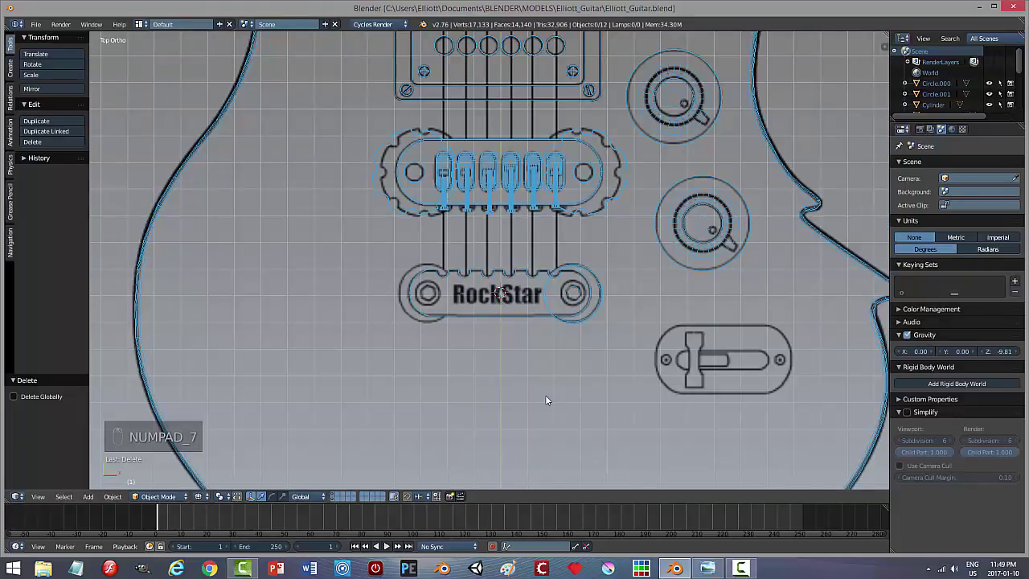
scroll(531, 394, "up", 3)
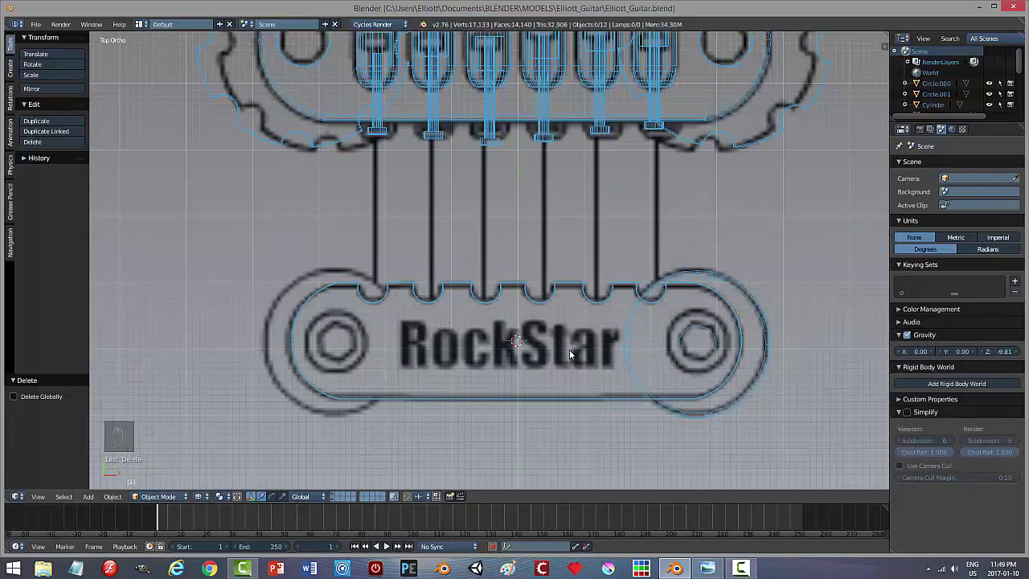
Step: Snap the 3D cursor to the centre of the remaining round base and add a plane there
right_click(709, 344)
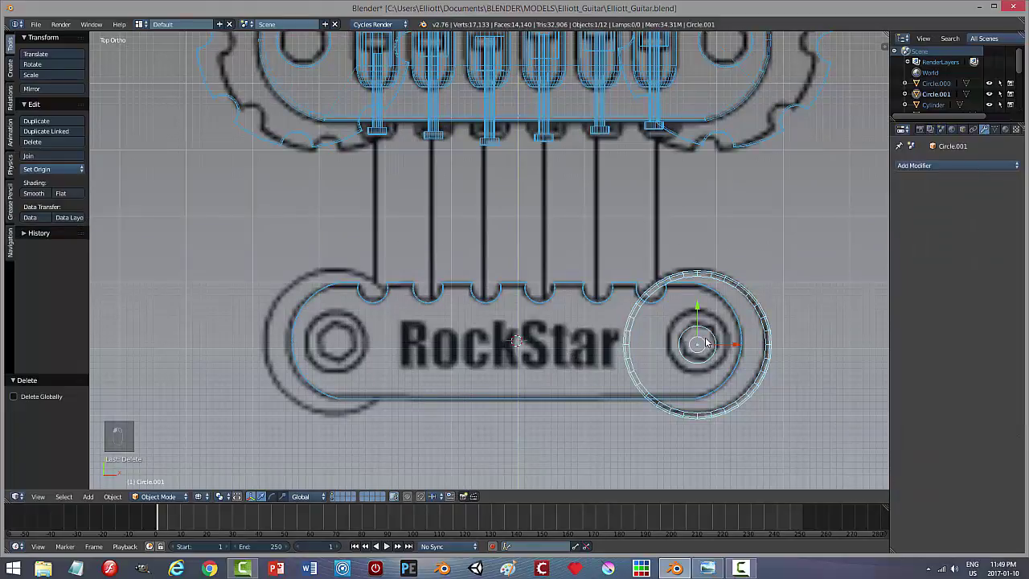
key("shift+s")
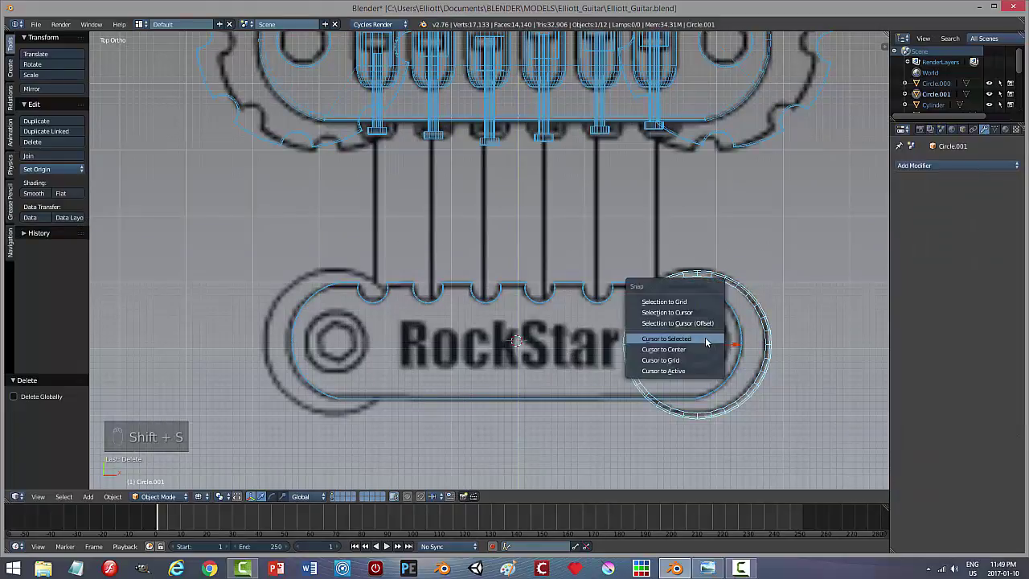
left_click(708, 341)
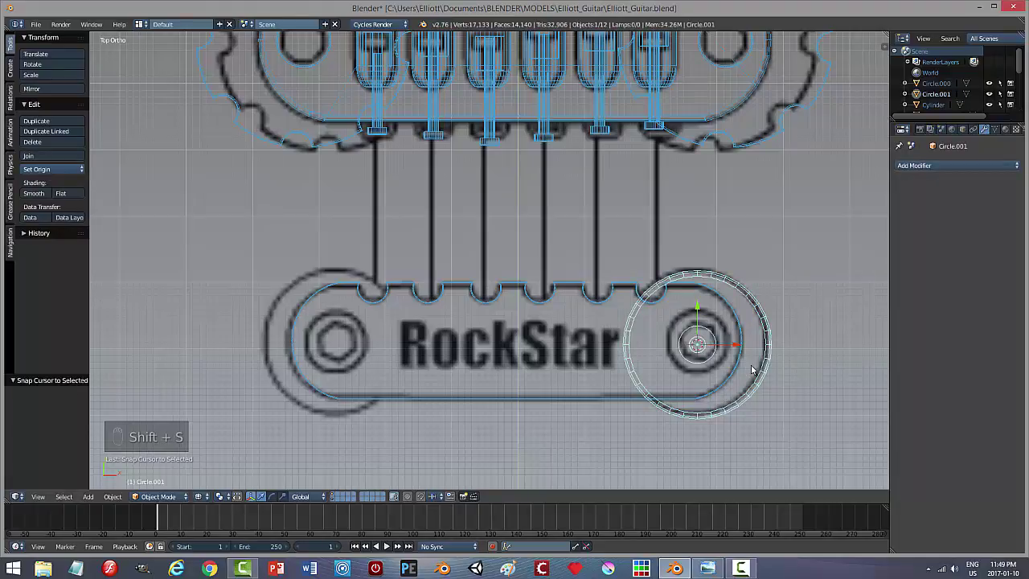
key("shift+a")
mouse_move(752, 364)
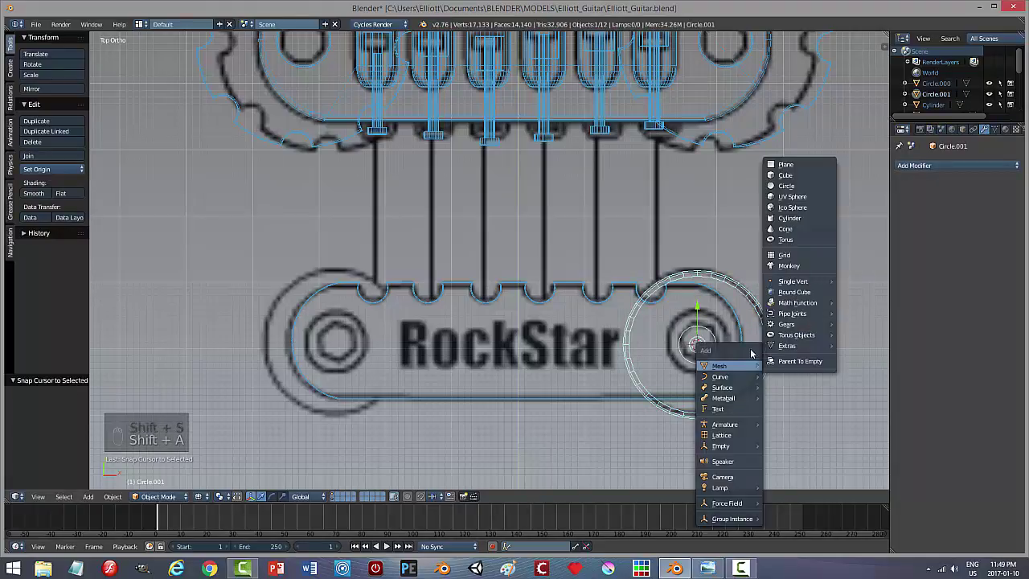
left_click(779, 168)
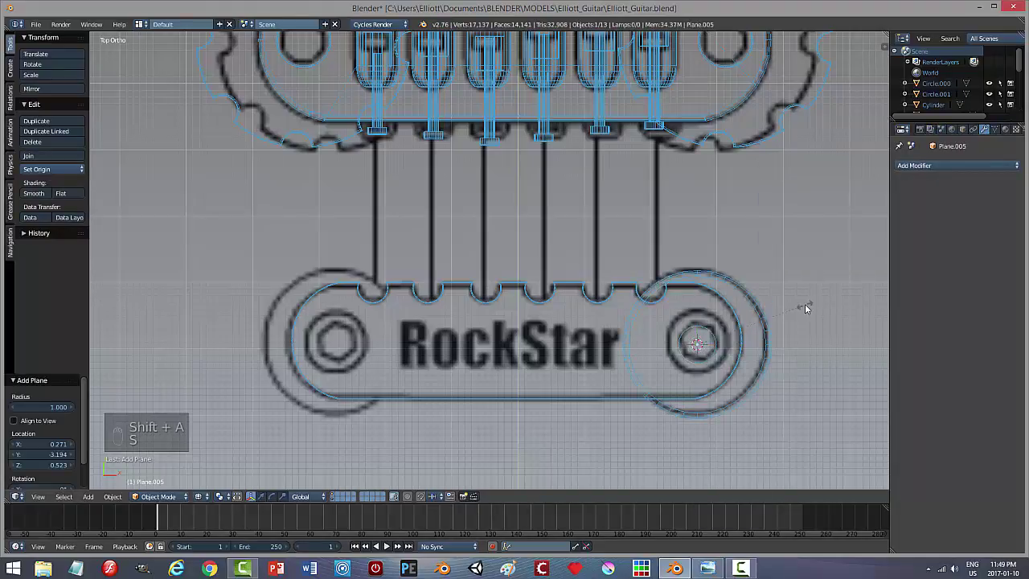
Step: Scale the new plane by a factor of 0.024 so it covers the hexagonal screw socket in the reference image
key("s")
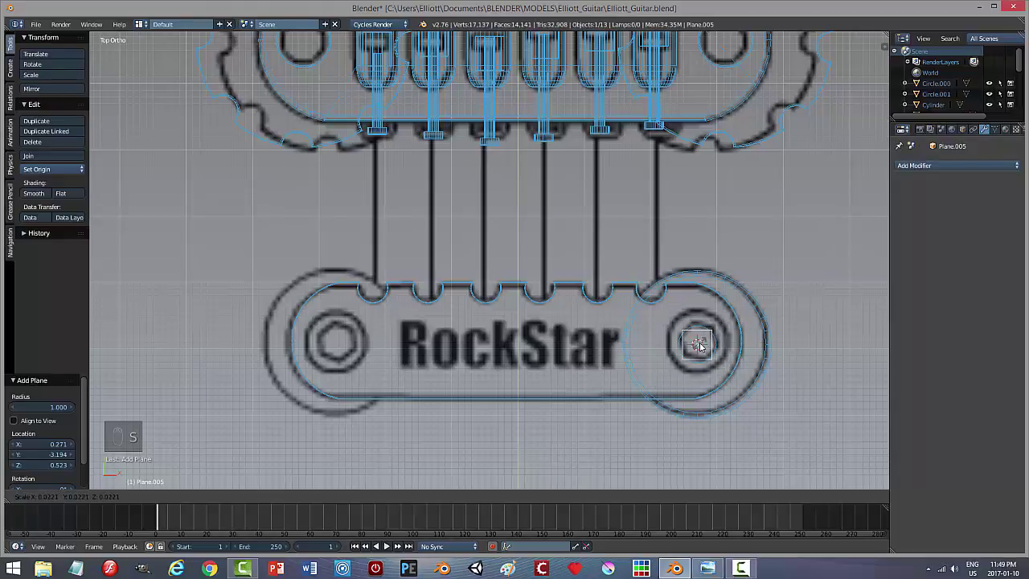
left_click(701, 345)
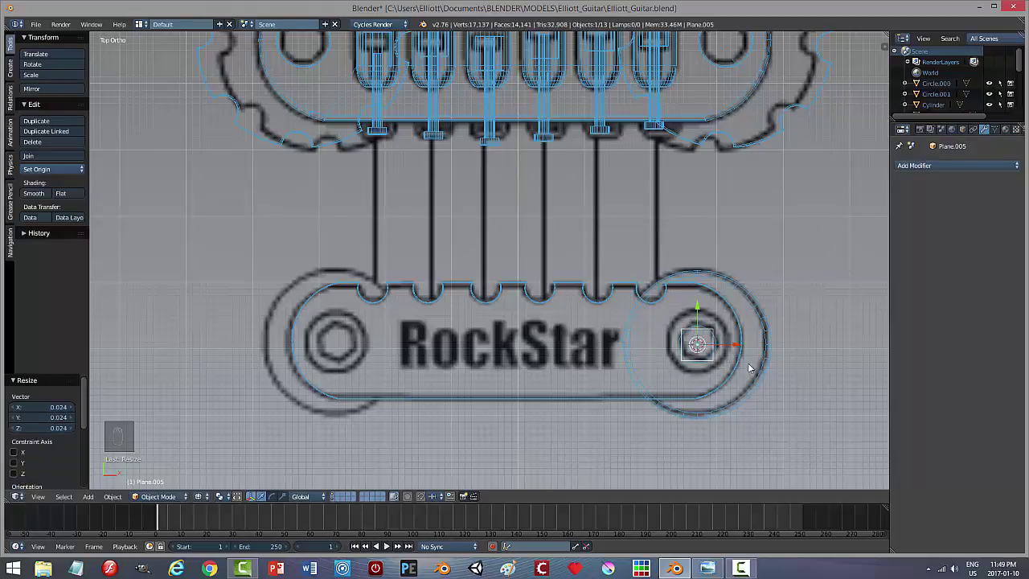
middle_click_drag(750, 404, 677, 356, "shift")
key("KP_Decimal")
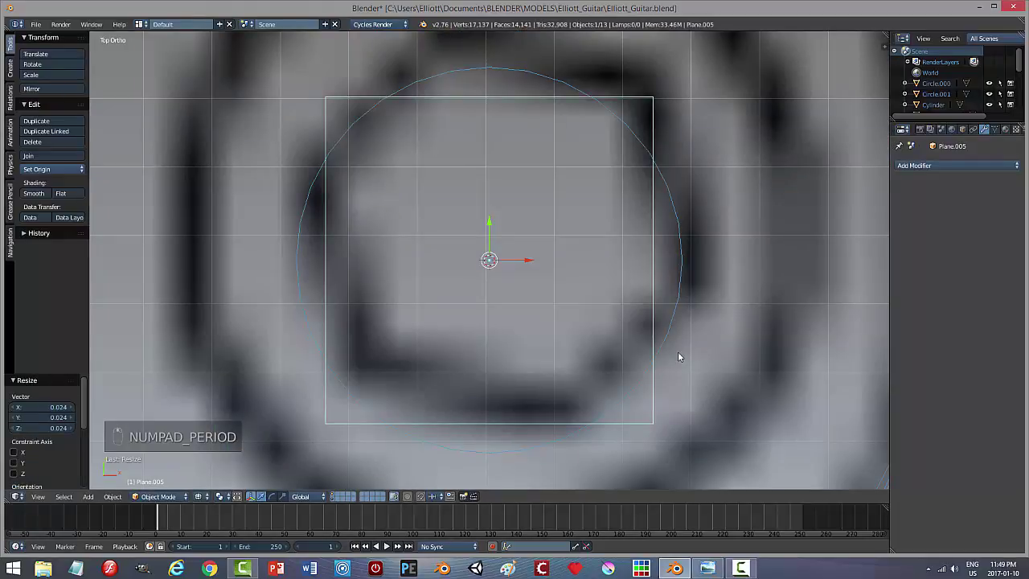
scroll(667, 356, "down", 4)
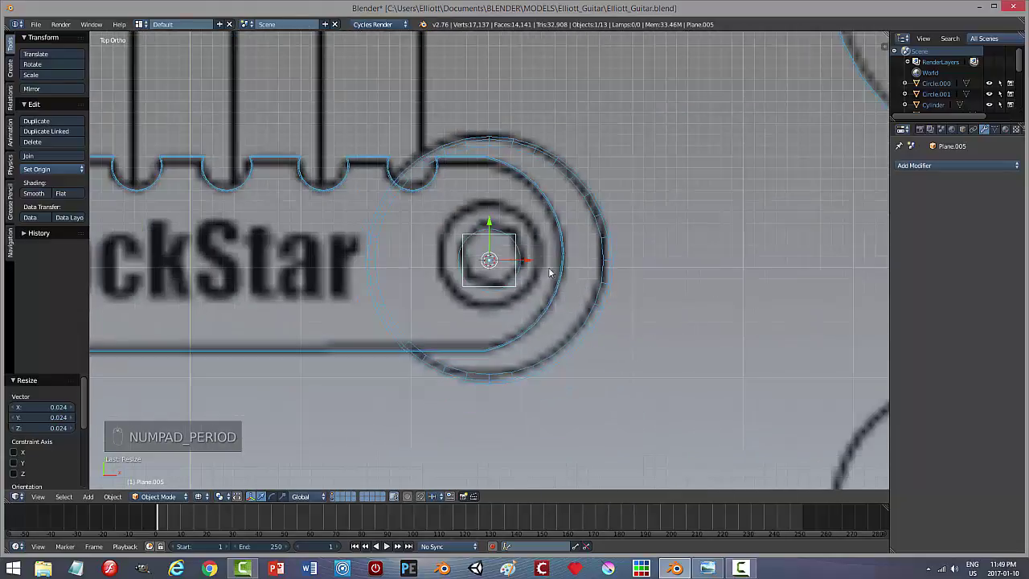
Step: Enter Edit Mode on the small plane, switch to vertex selection and subdivide it with one cut
key("Tab")
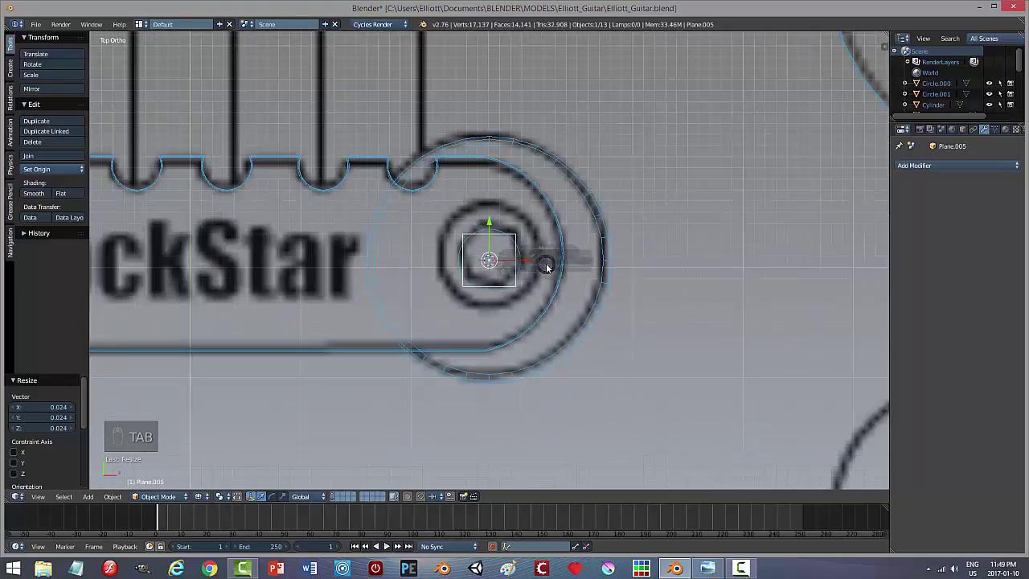
left_click(631, 259)
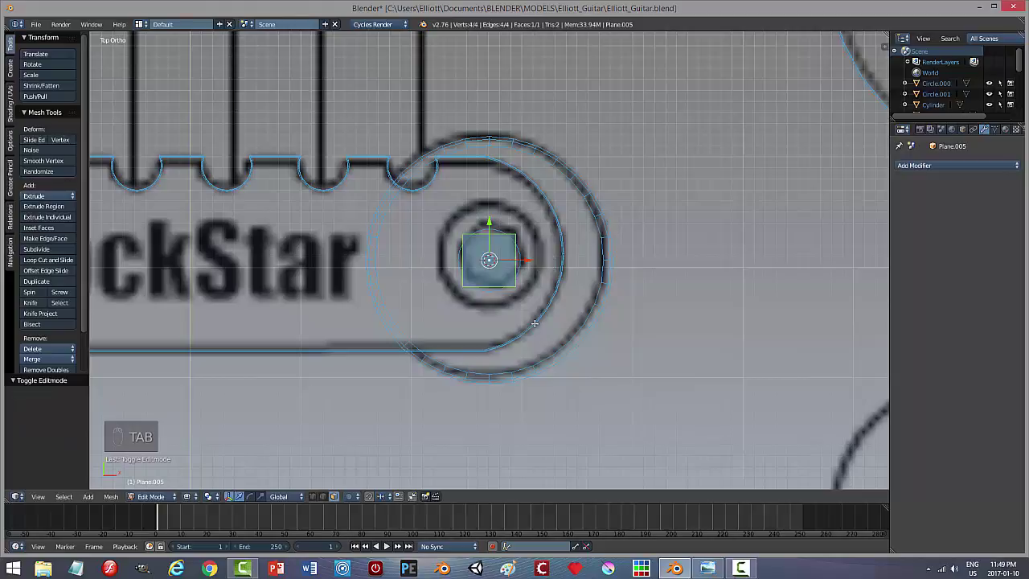
key("ctrl+Tab")
left_click(509, 303)
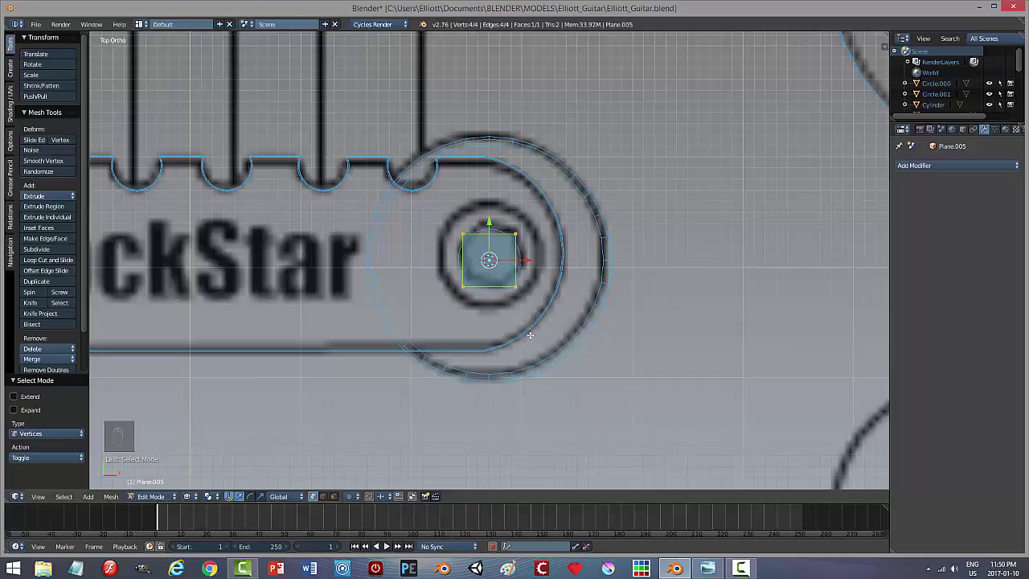
key("w")
left_click(512, 293)
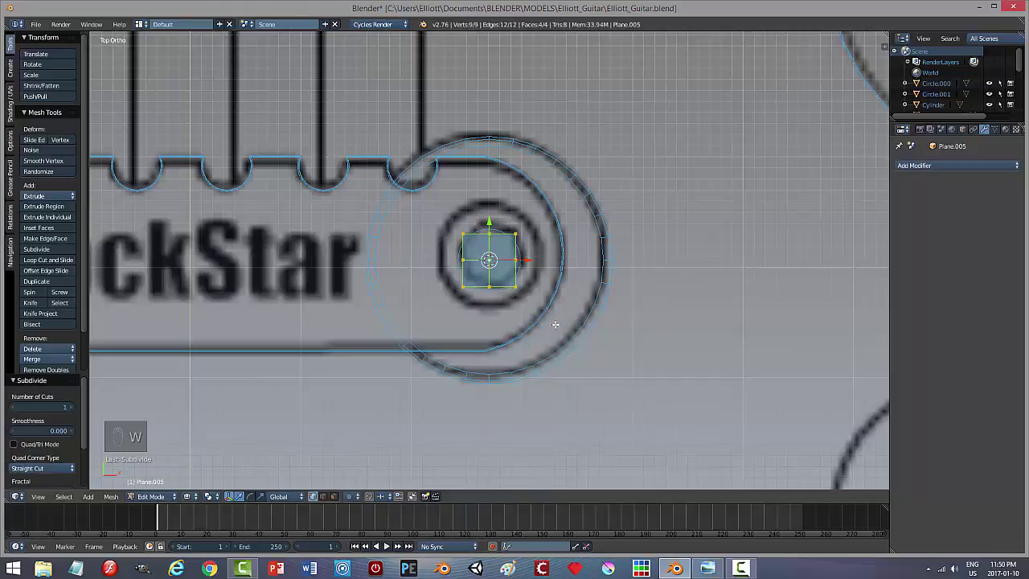
Step: Select only the plane's four corner vertices and scale them inward by a factor of 0.731
key("a")
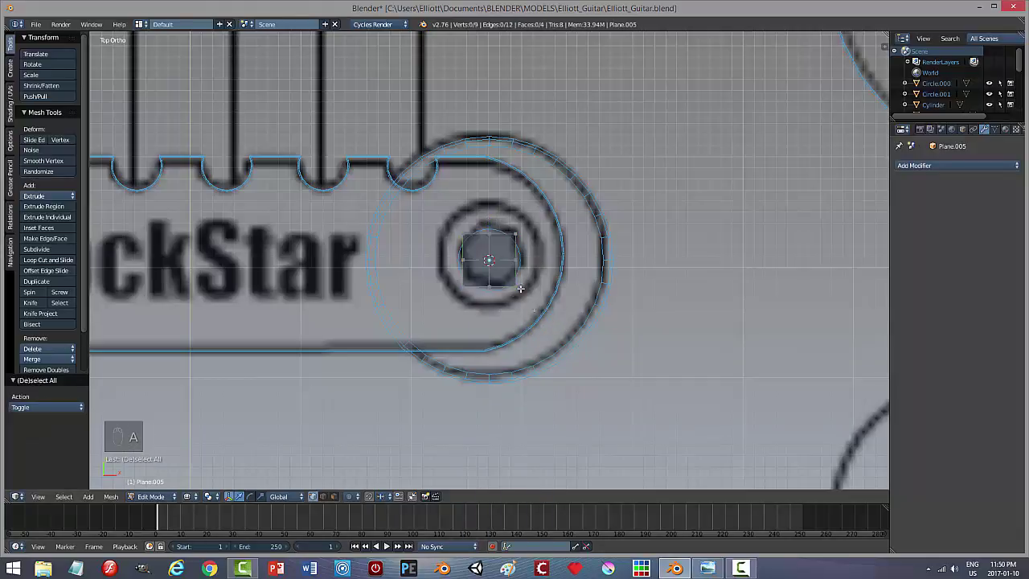
right_click(515, 234)
right_click(464, 234, "shift")
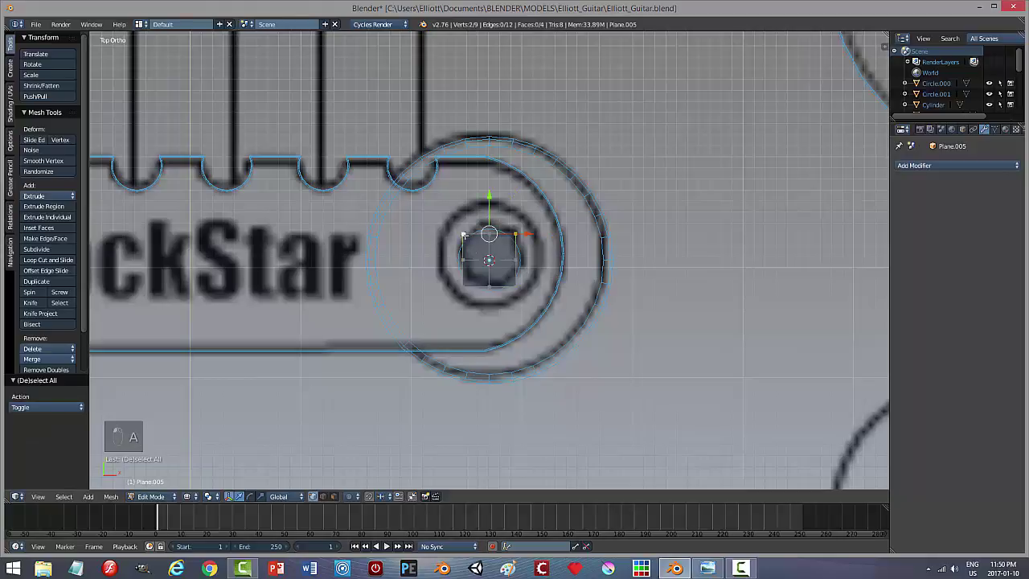
right_click(464, 284, "shift")
right_click(514, 286, "shift")
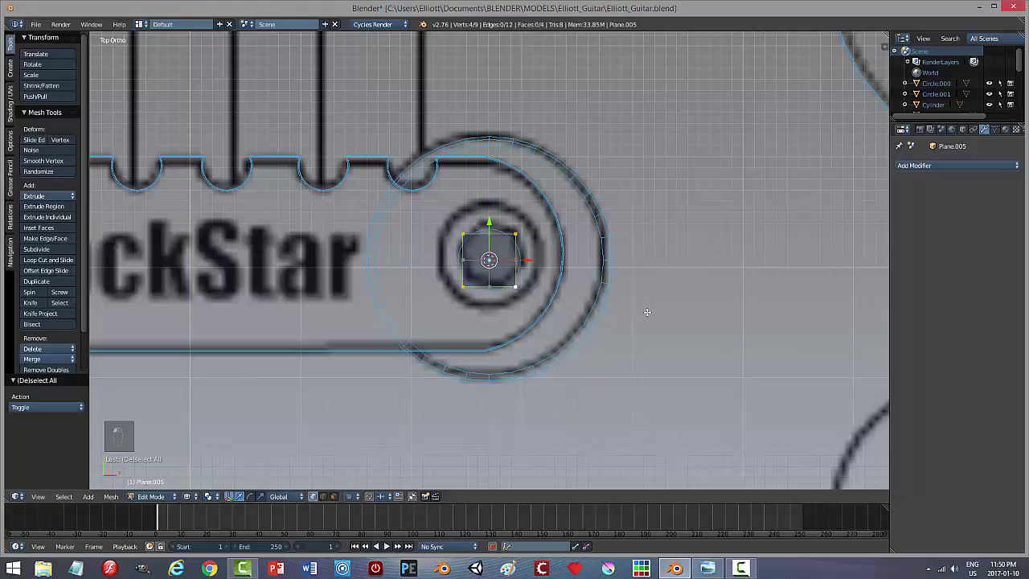
key("s")
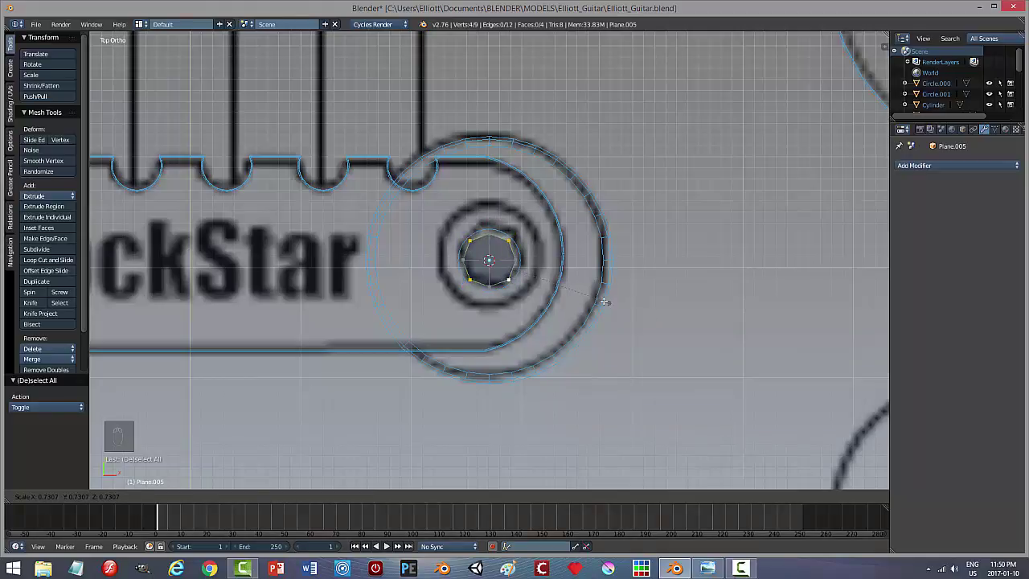
left_click(604, 300)
Step: Scale the four corner vertices inward again by 0.928 to approximate the reference screw socket's outline
scroll(320, 386, "down", 4)
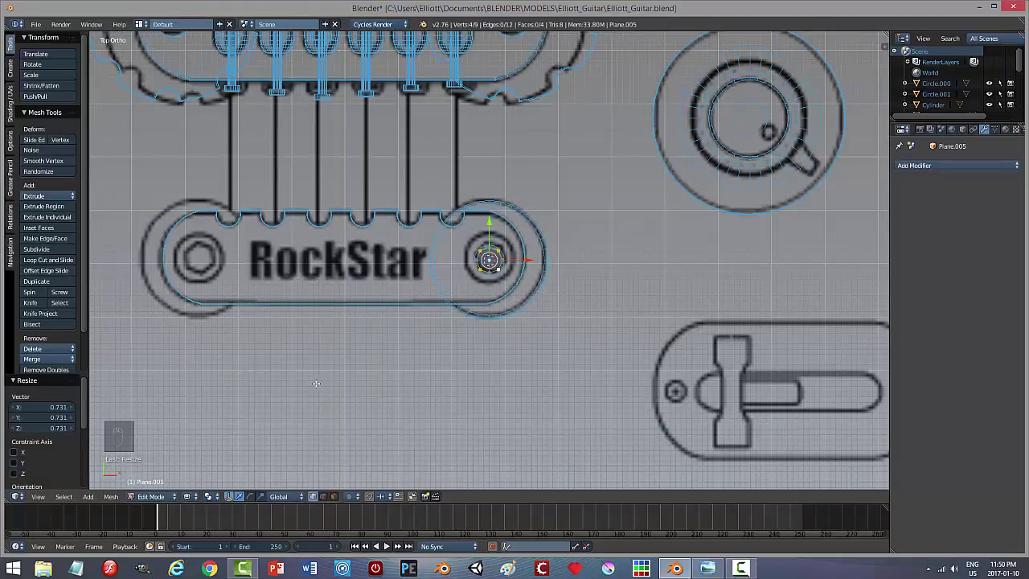
scroll(444, 364, "up", 3)
scroll(445, 364, "down", 1)
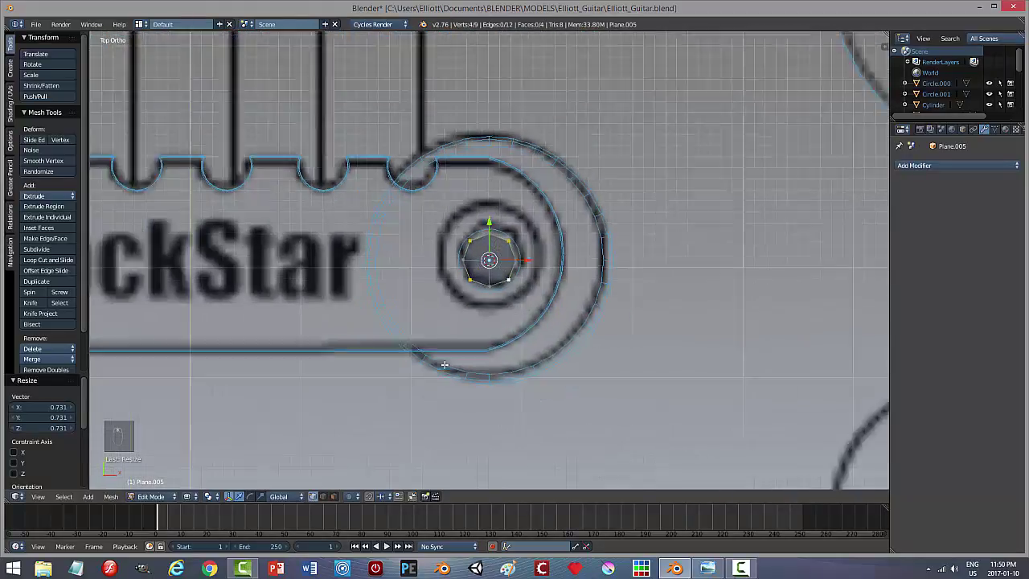
scroll(445, 364, "down", 2)
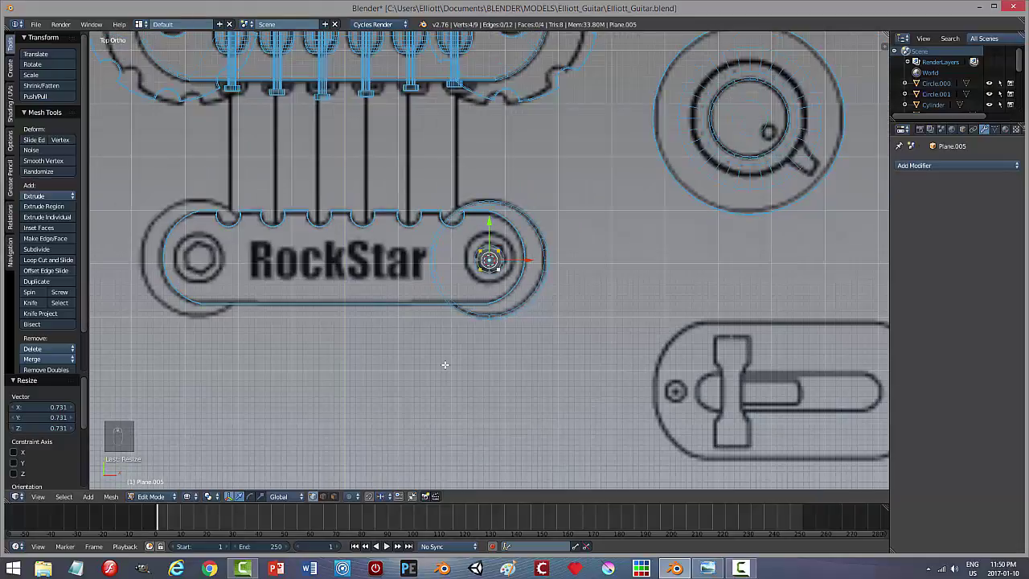
scroll(444, 364, "up", 6)
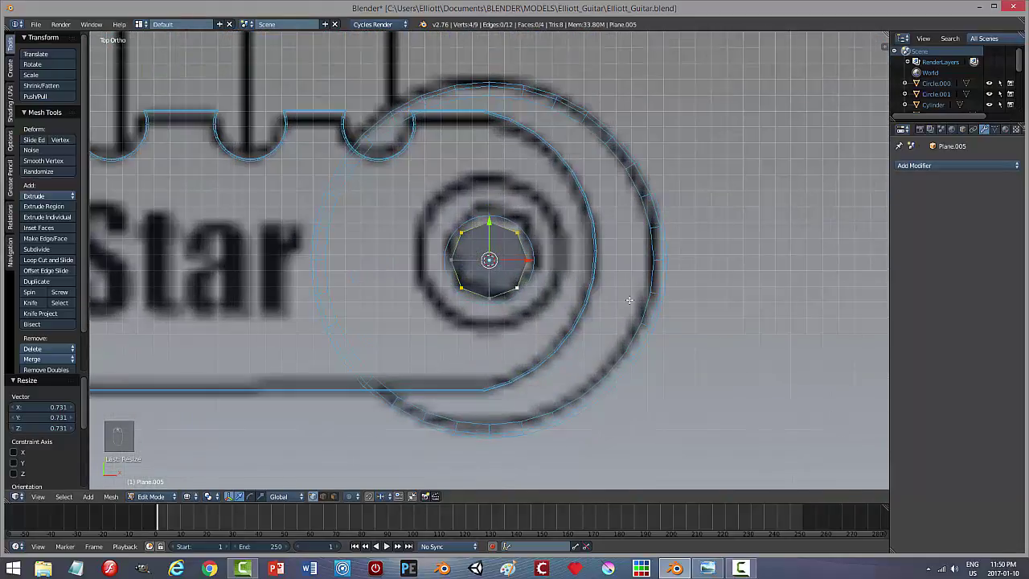
key("s")
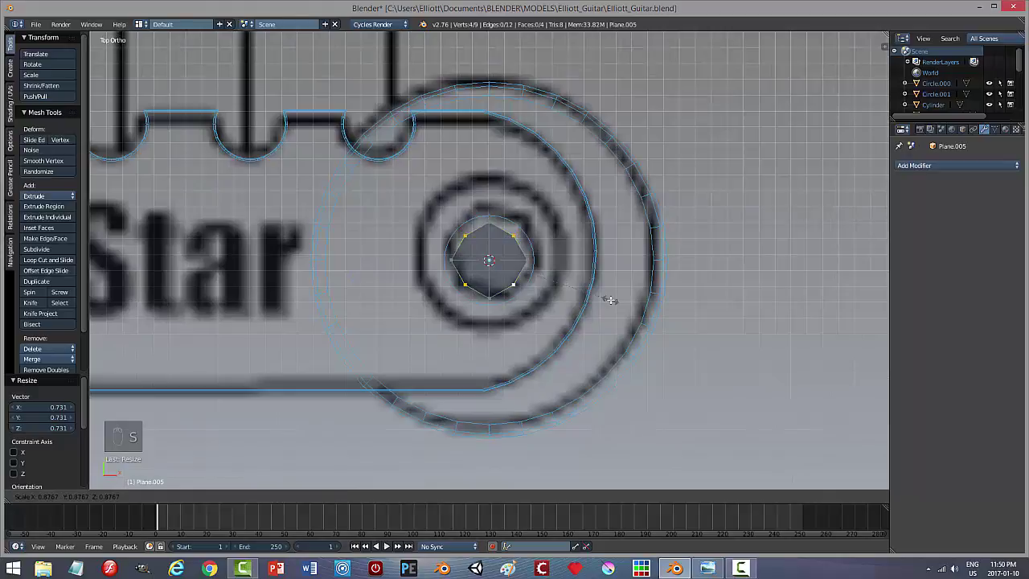
left_click(611, 302)
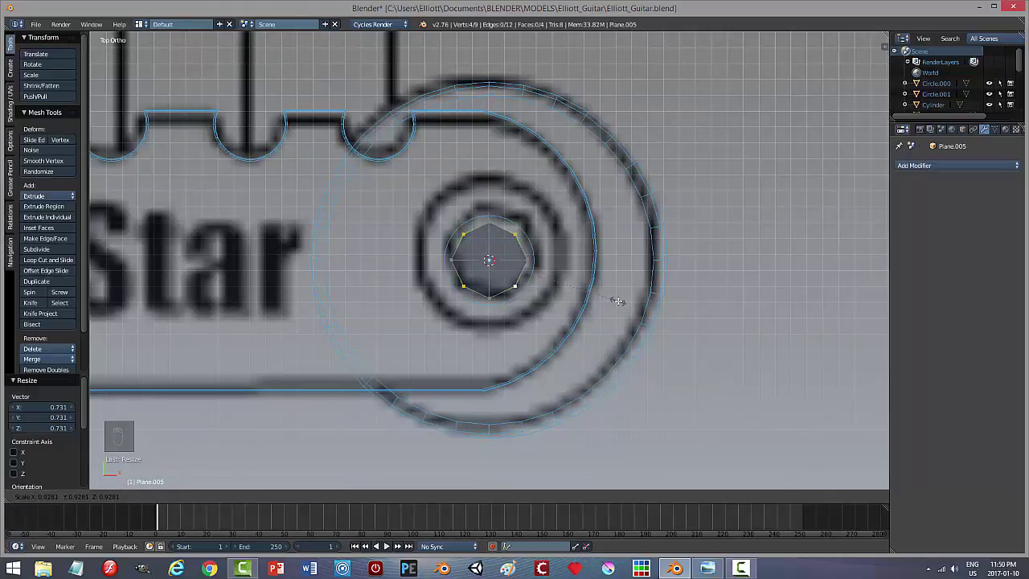
middle_click_drag(608, 305, 498, 243)
scroll(498, 242, "down", 4)
key("KP_7")
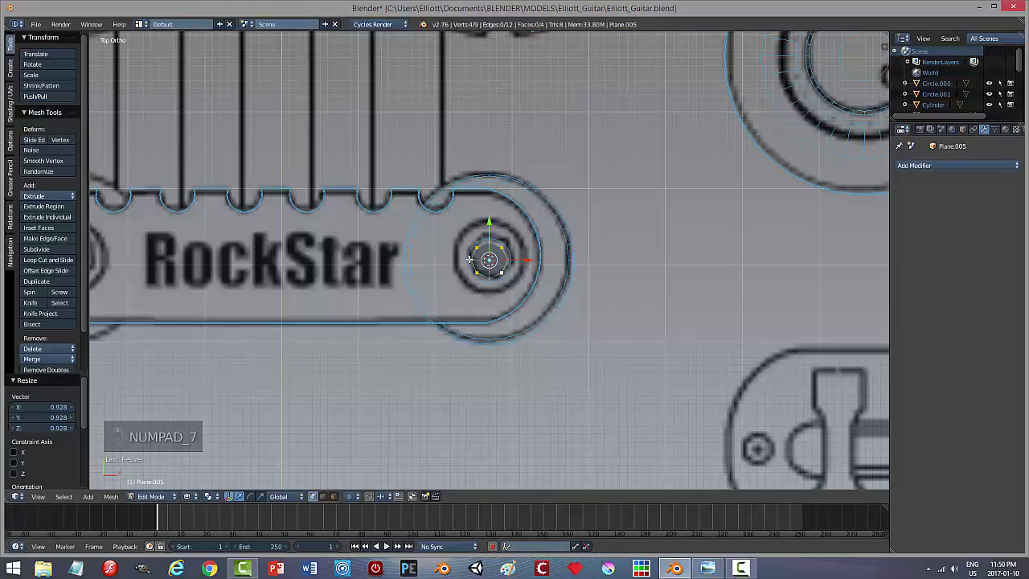
Step: Return to Object Mode with solid shading and delete the reshaped plane
scroll(191, 304, "down", 4)
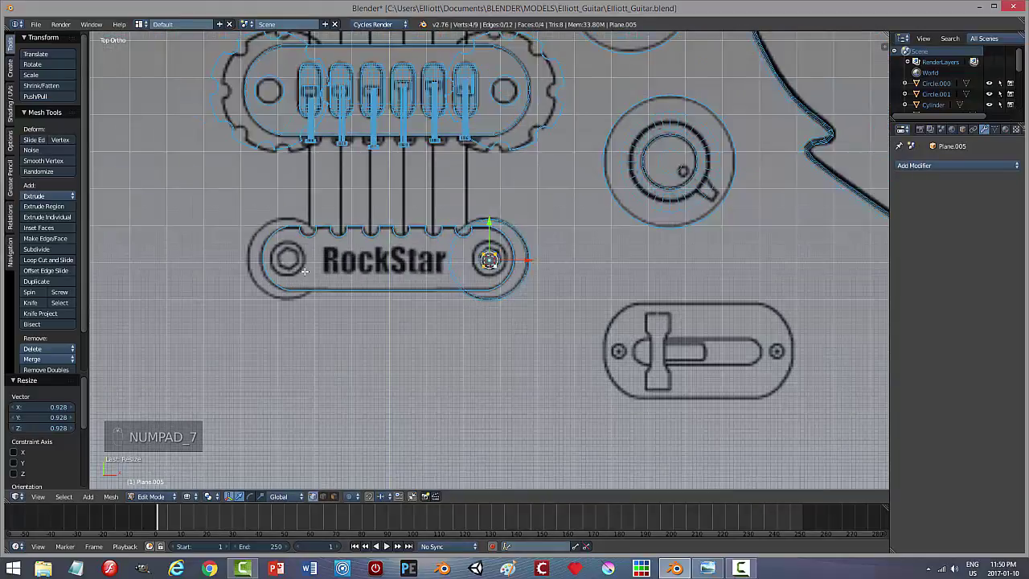
scroll(295, 289, "up", 2)
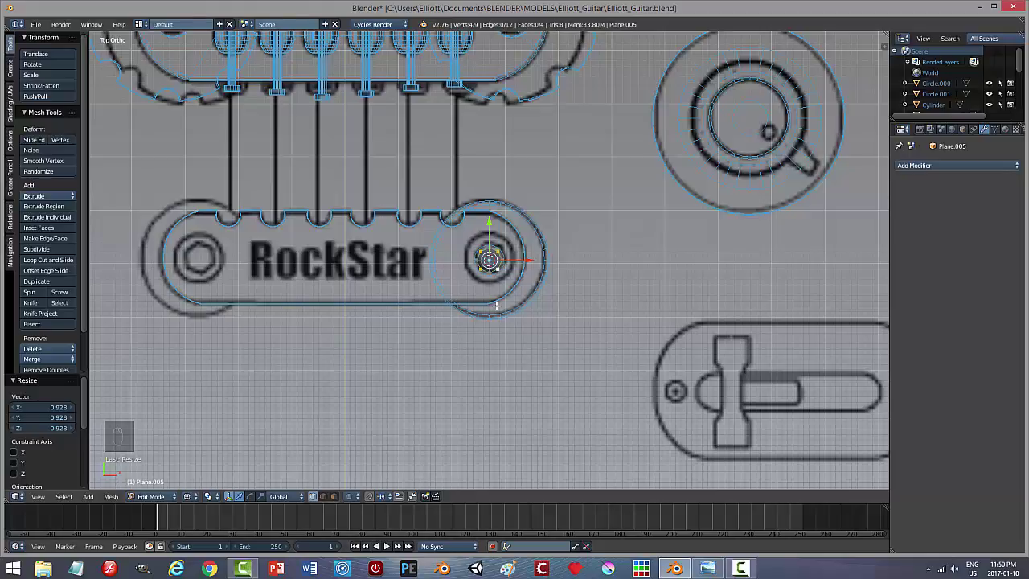
scroll(496, 306, "up", 4)
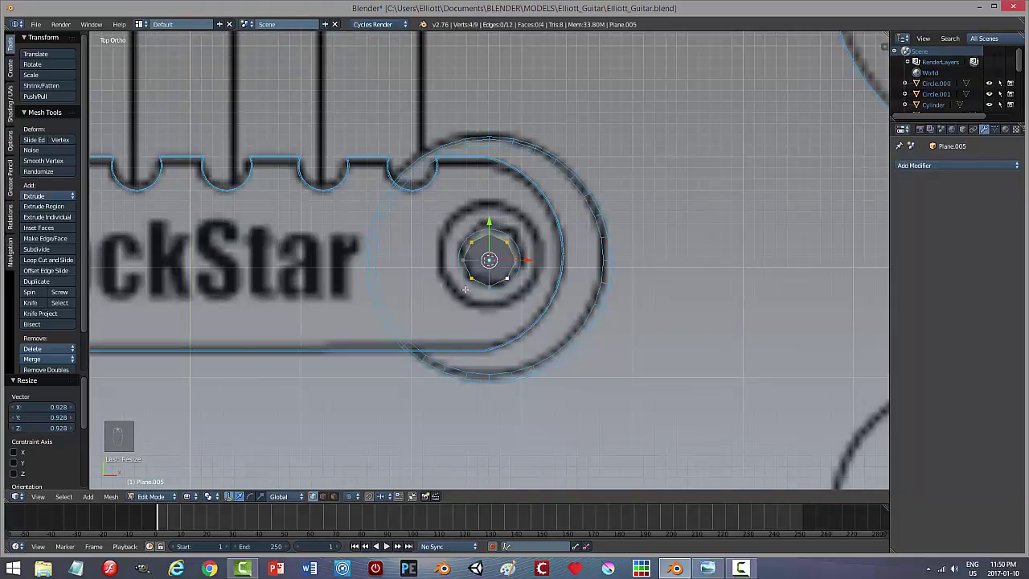
scroll(465, 289, "down", 4)
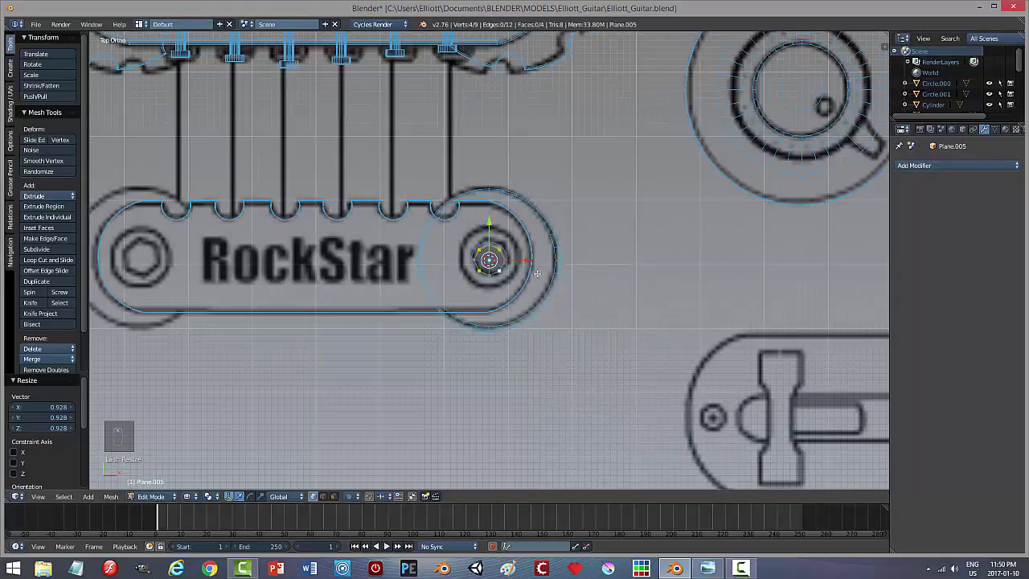
key("a")
key("Tab")
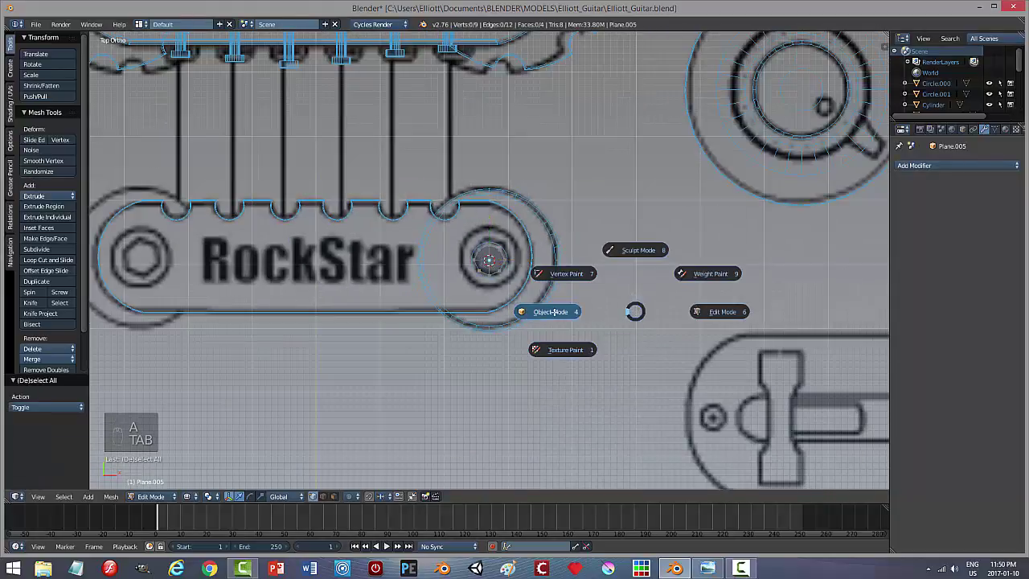
left_click(553, 313)
key("z")
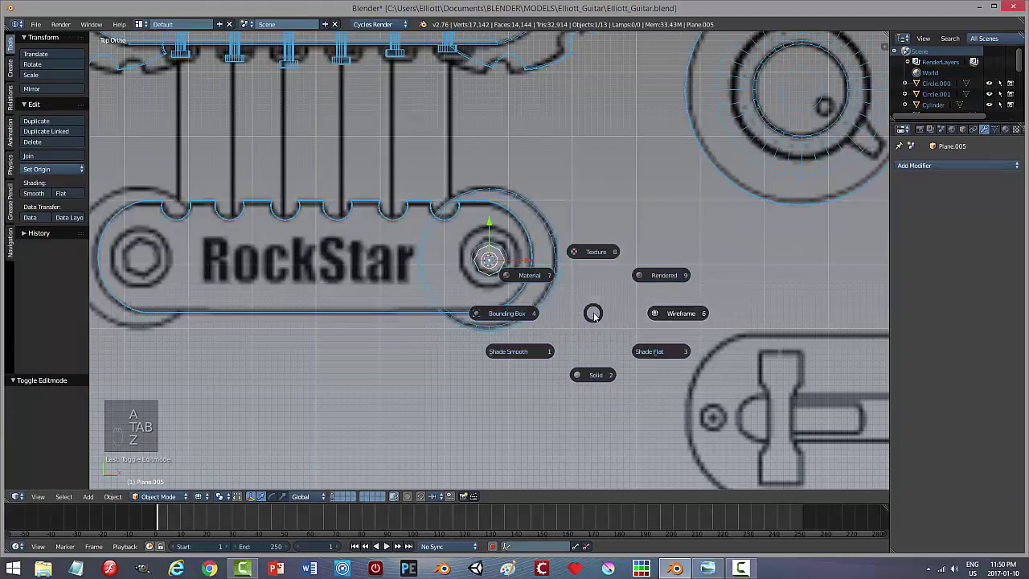
left_click(605, 372)
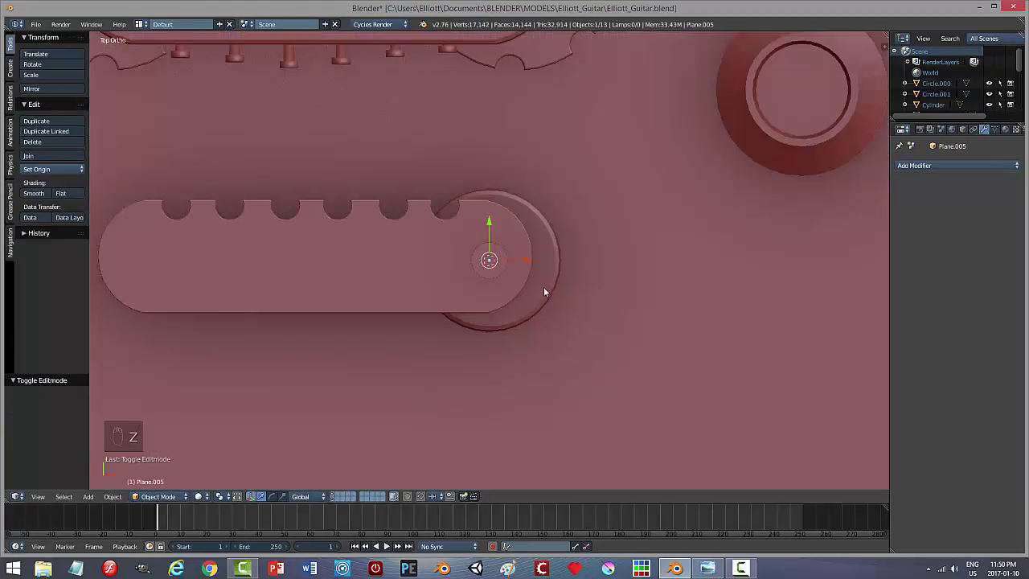
middle_click_drag(544, 286, 524, 271)
key("x")
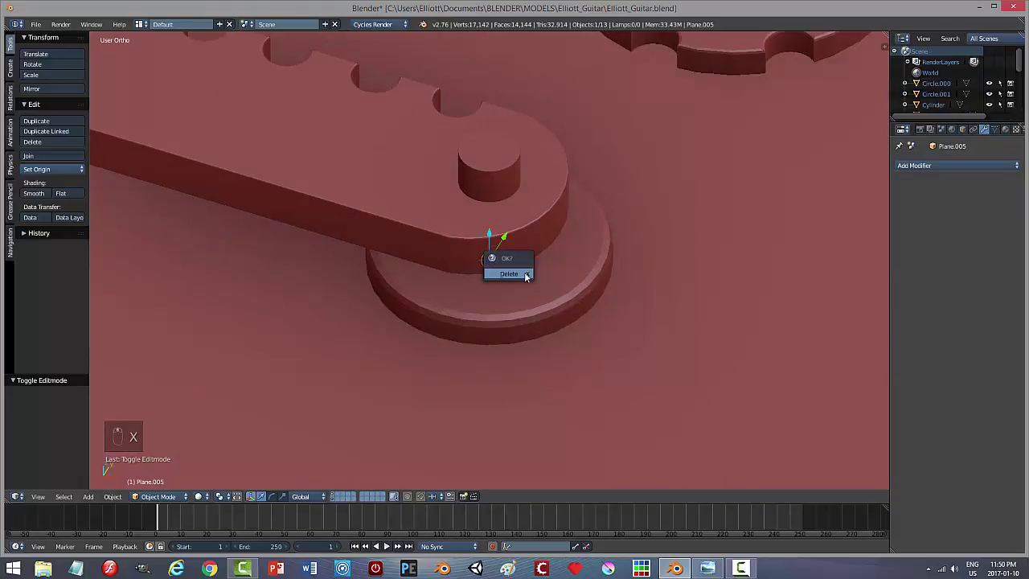
left_click(526, 276)
Step: Add a cylinder at the 3D cursor in the centre of the round base and set its vertices to 6
scroll(520, 304, "down", 3)
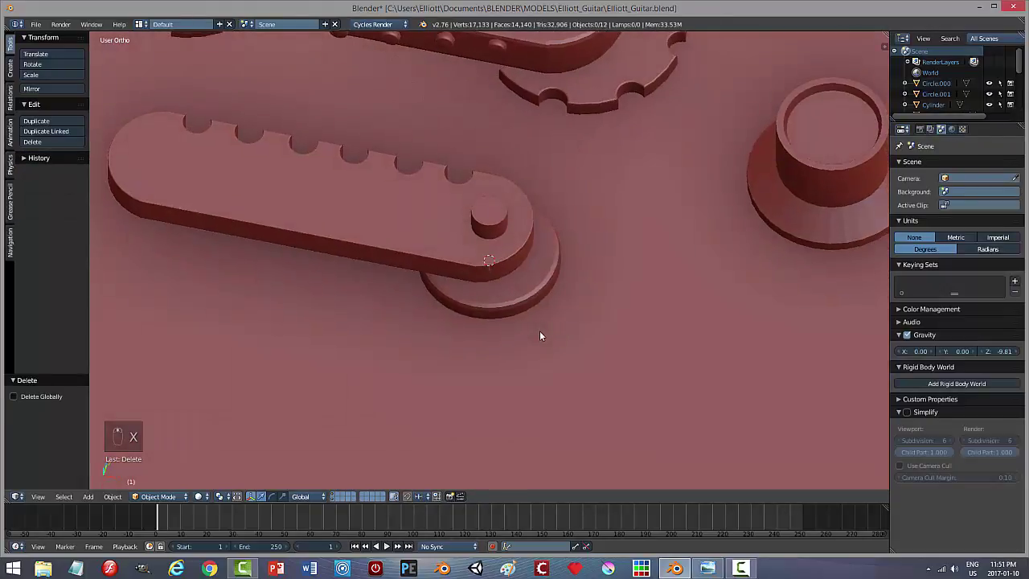
right_click(487, 214)
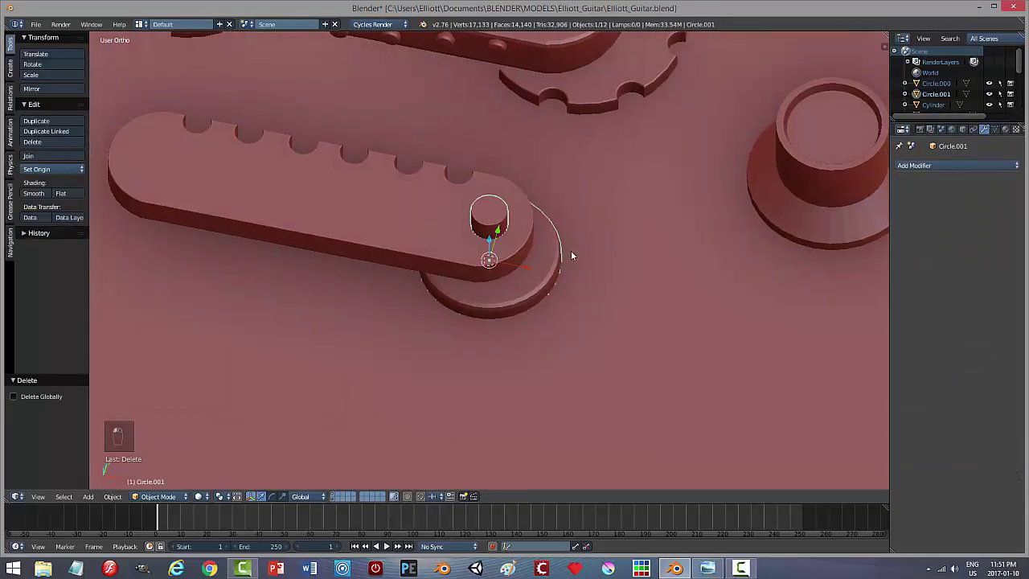
key("shift+a")
mouse_move(571, 252)
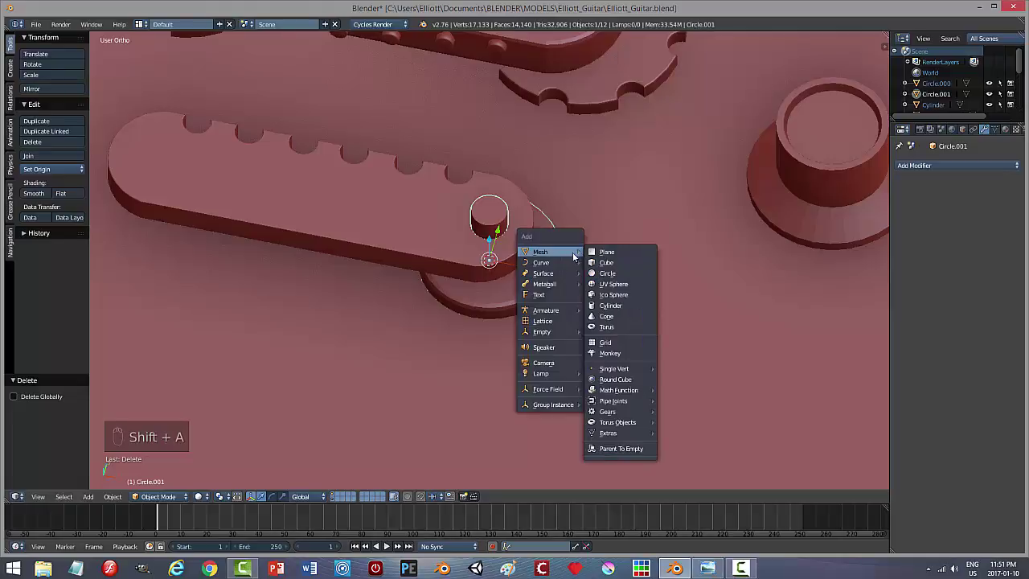
left_click(614, 306)
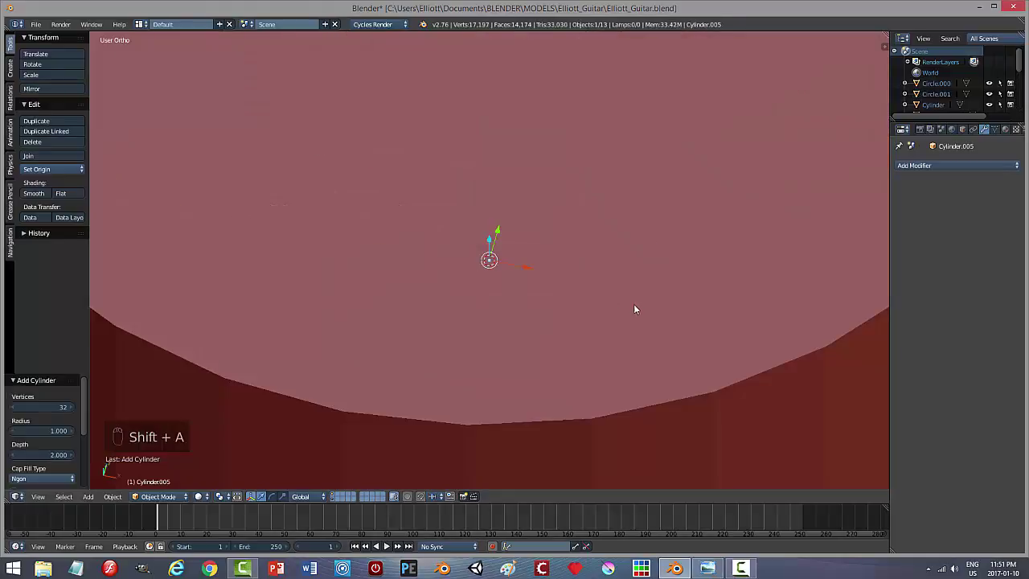
left_click(65, 408)
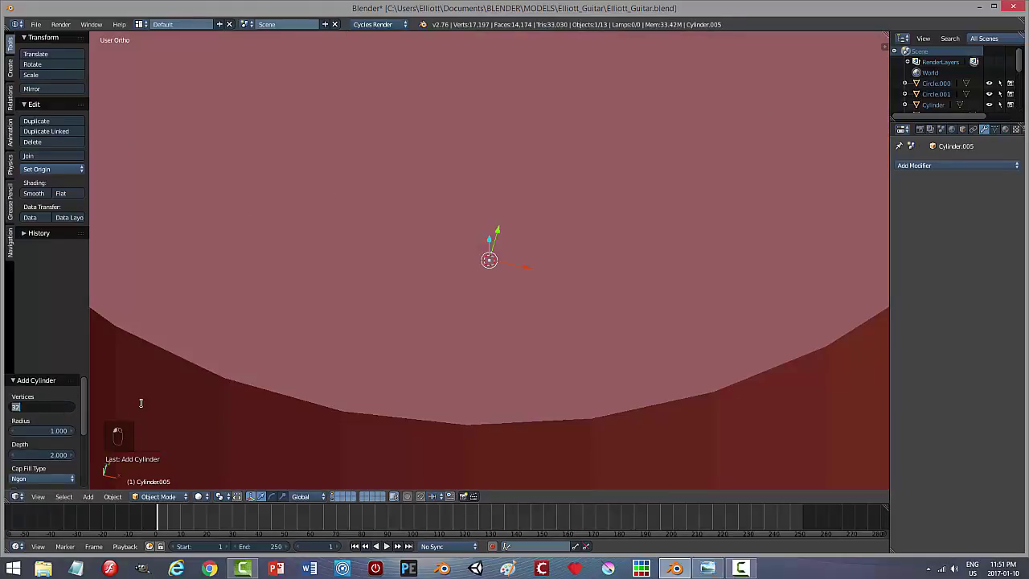
type("6")
key("Return")
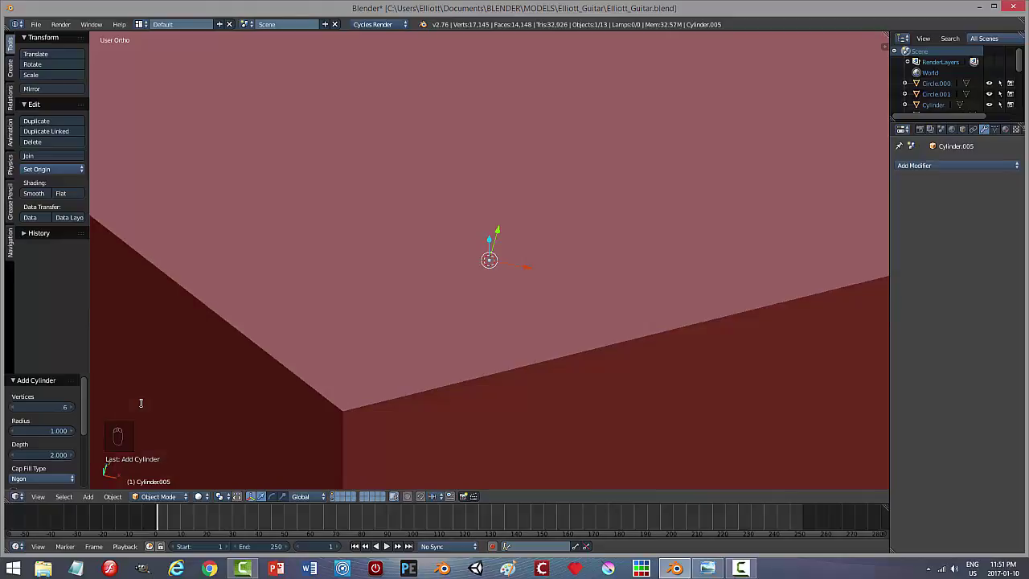
Step: Scale the six-sided cylinder by a factor of about -0.060, shrinking it toward the tailpiece post's size
scroll(201, 394, "down", 10)
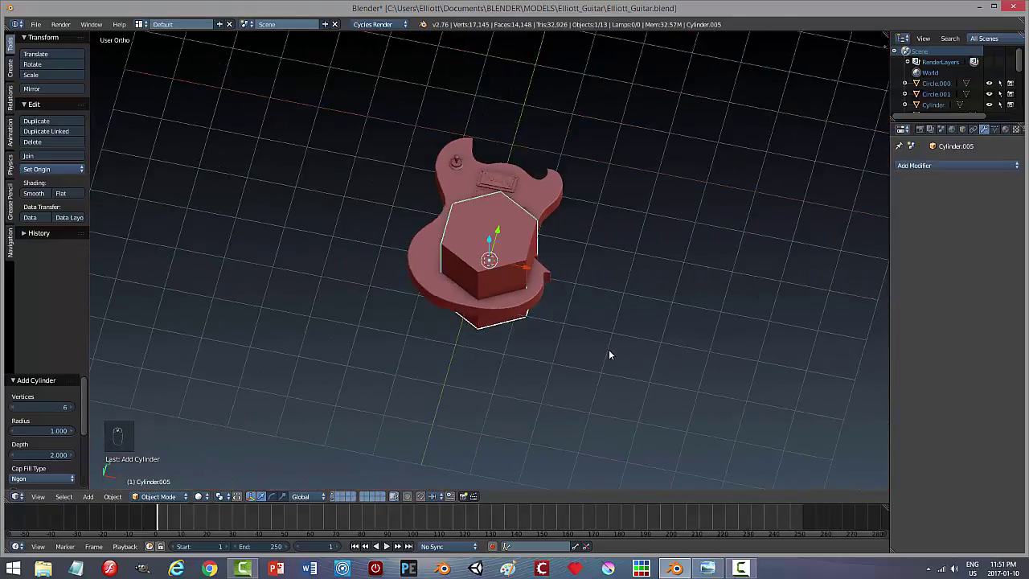
key("s")
left_click(484, 266)
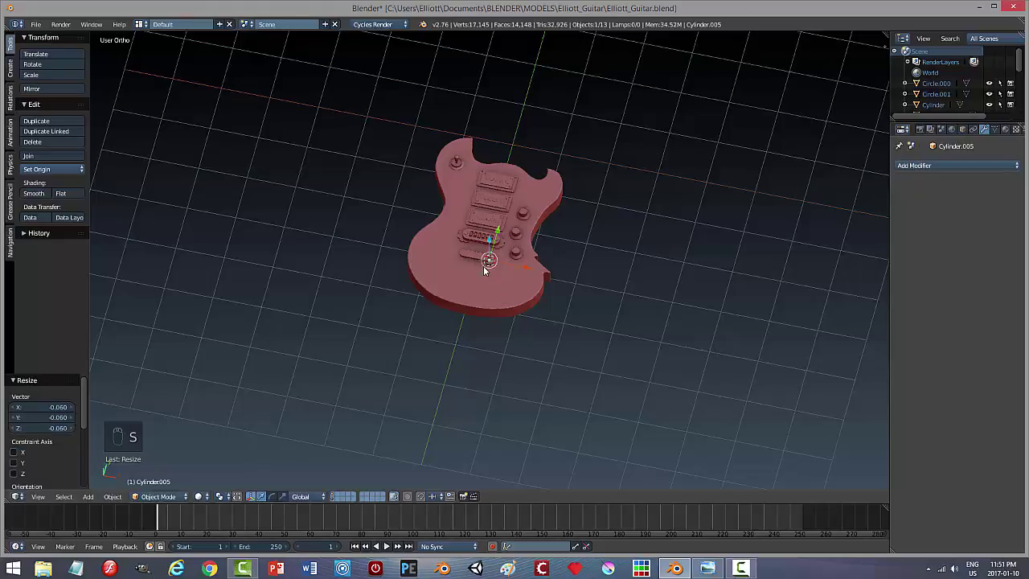
Step: Position the six-sided cylinder on top of the tailpiece post along Z and scale it down to fit the post
key("KP_Decimal")
scroll(570, 287, "down", 3)
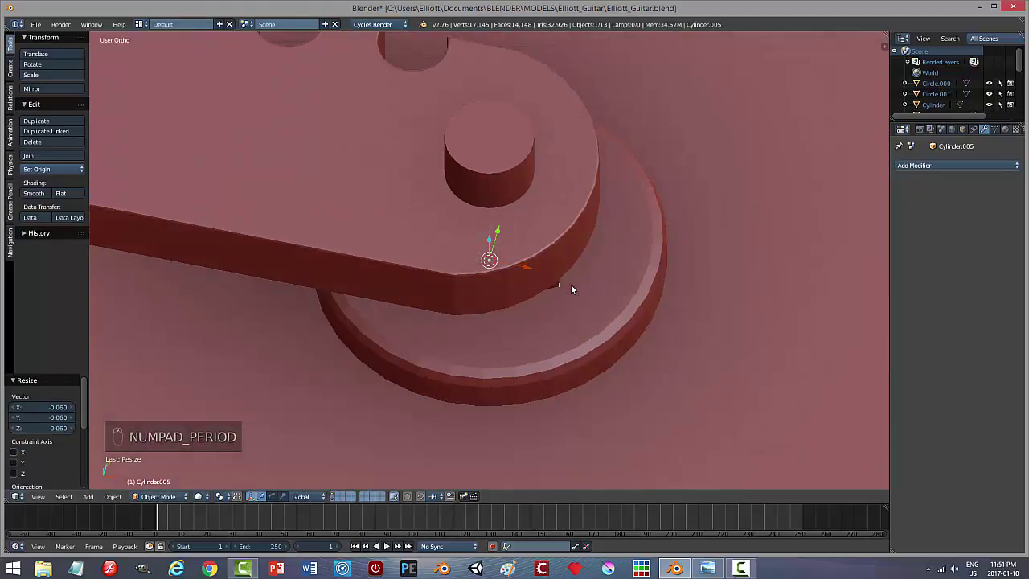
left_click_drag(492, 240, 497, 129)
key("s")
left_click(569, 167)
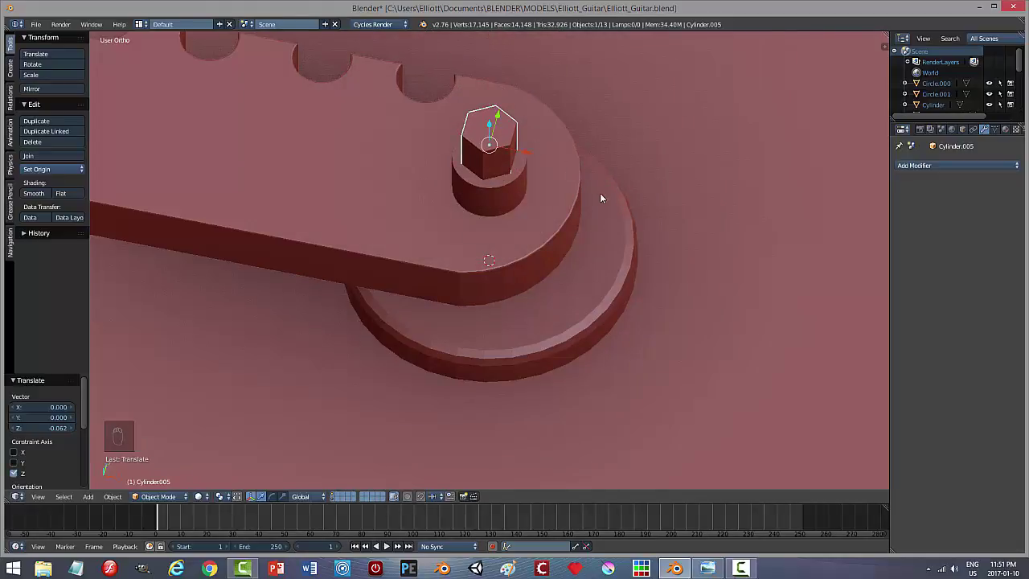
Step: Flatten the six-sided cylinder along Z into a thin nut and lower it by 0.015 onto the post
middle_click_drag(600, 193, 553, 151)
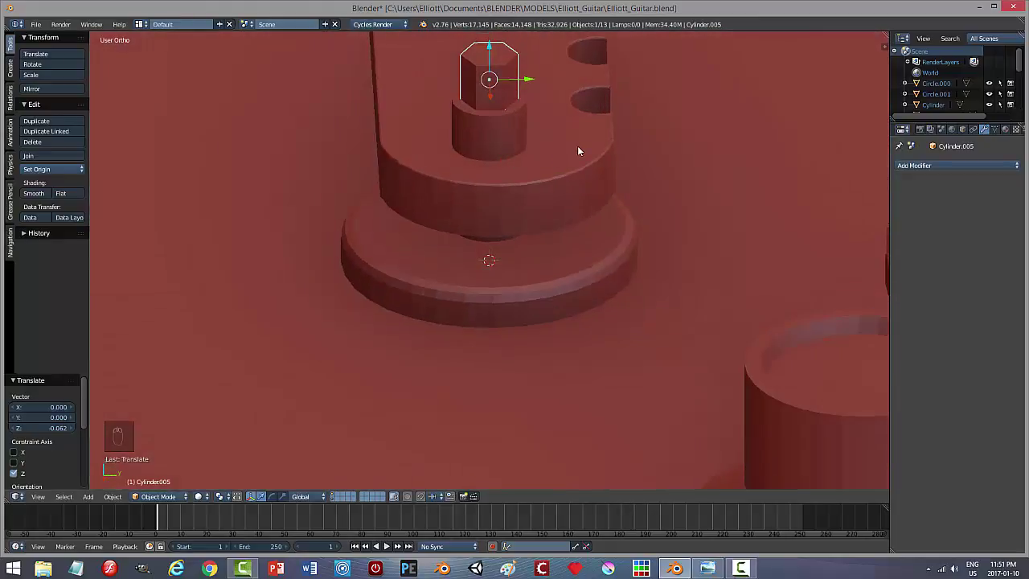
key("s")
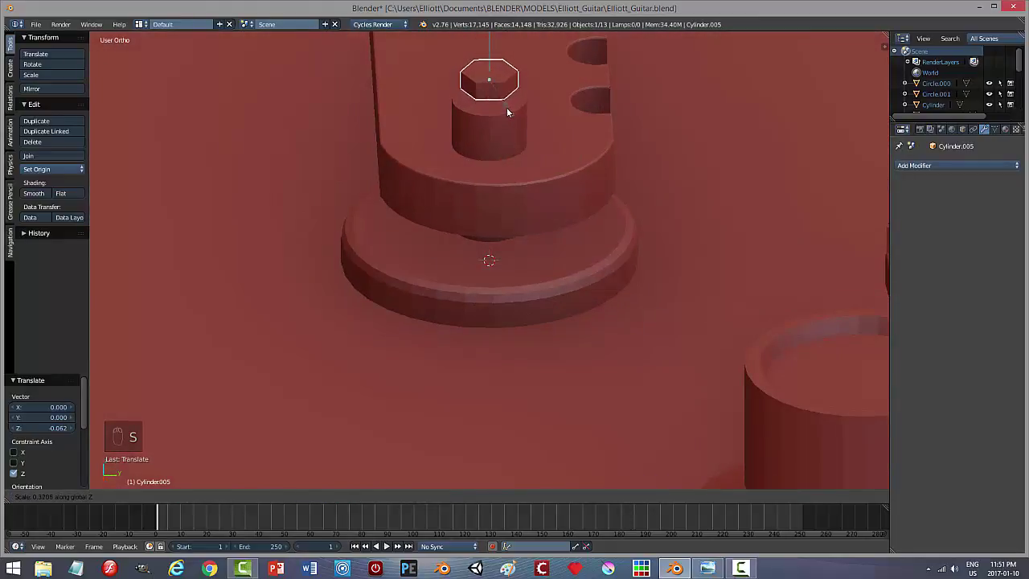
left_click(499, 101)
left_click_drag(489, 49, 492, 71)
Step: Scale the hexagonal nut up by 1.707 so it surrounds the post and lower it by 0.034 along Z
middle_click_drag(494, 158, 607, 212)
key("s")
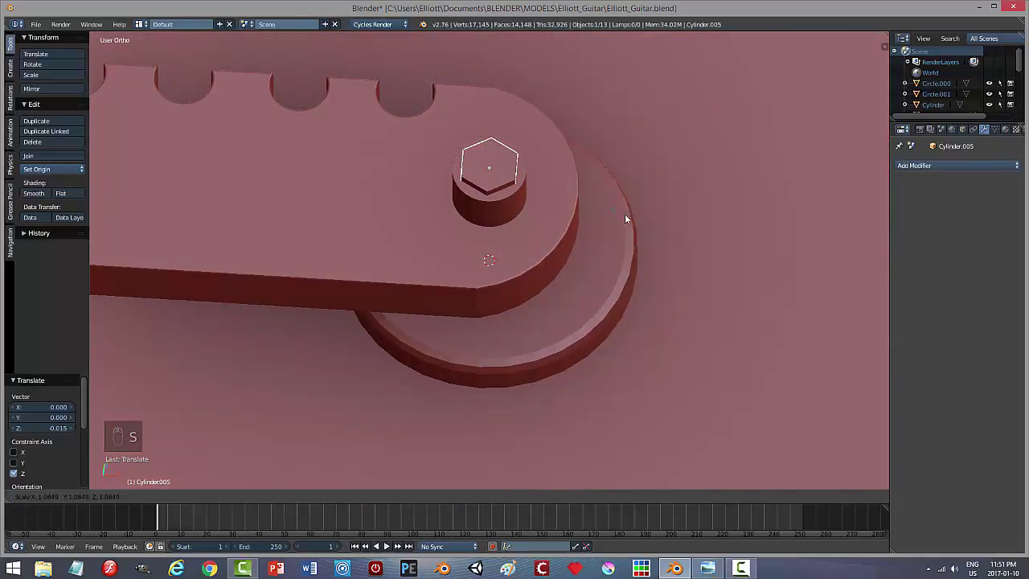
left_click(687, 251)
middle_click_drag(616, 298, 583, 227)
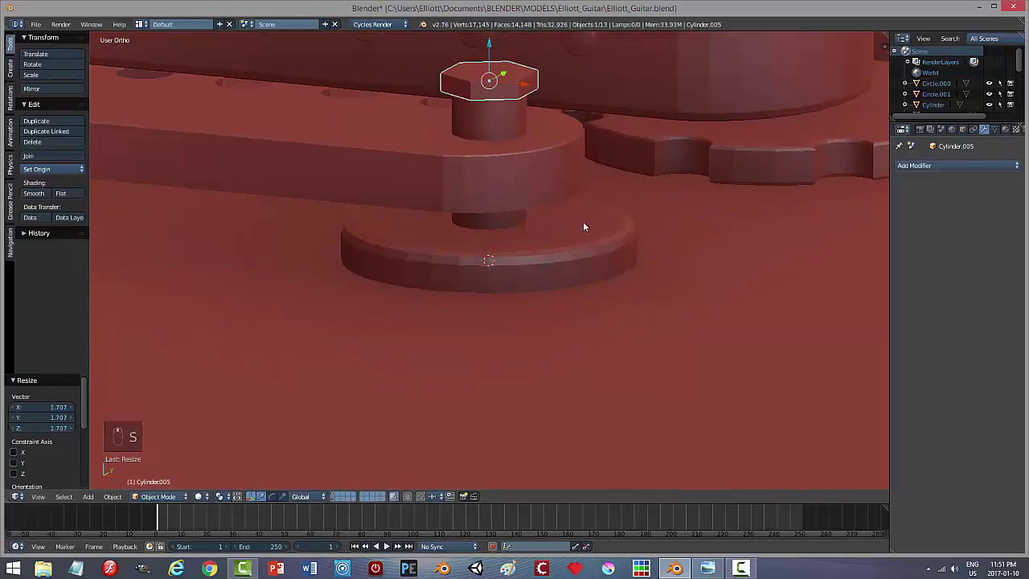
left_click_drag(487, 46, 494, 92)
Step: Scale the hexagonal nut up by 1.109 and raise it by 0.001 along Z to adjust its seating on the tailpiece
middle_click_drag(519, 143, 560, 258)
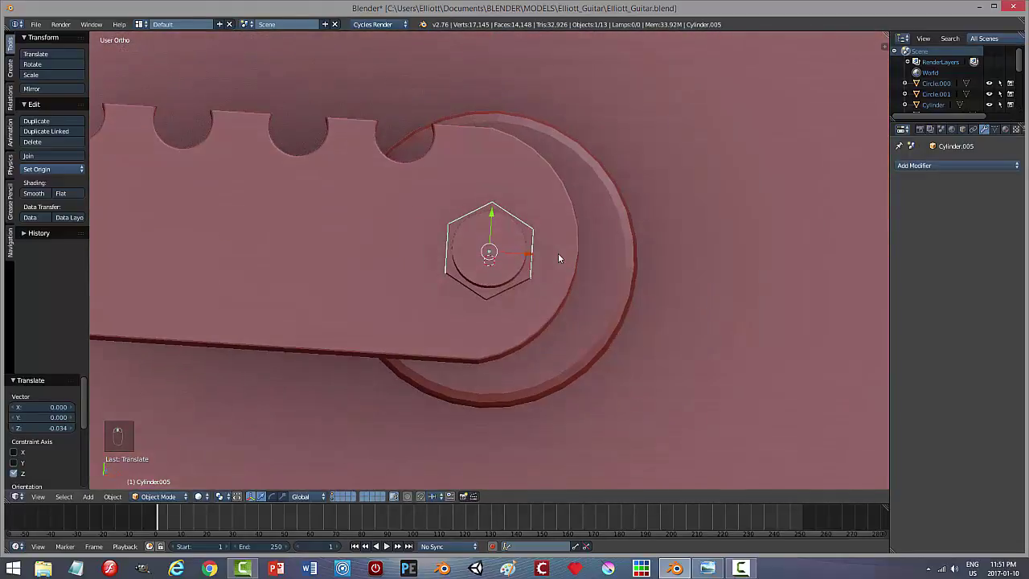
key("s")
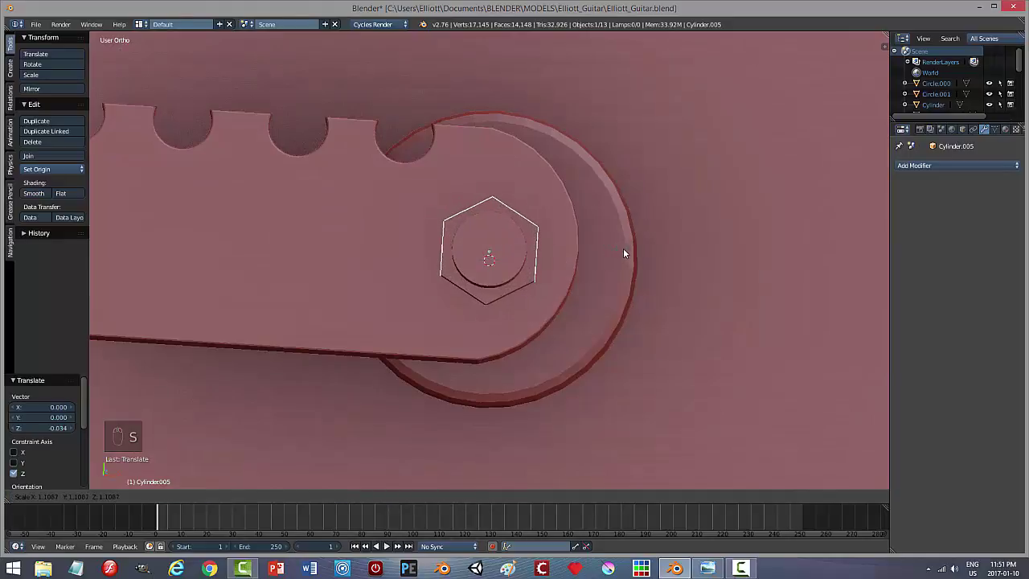
left_click(623, 247)
middle_click_drag(623, 247, 566, 230)
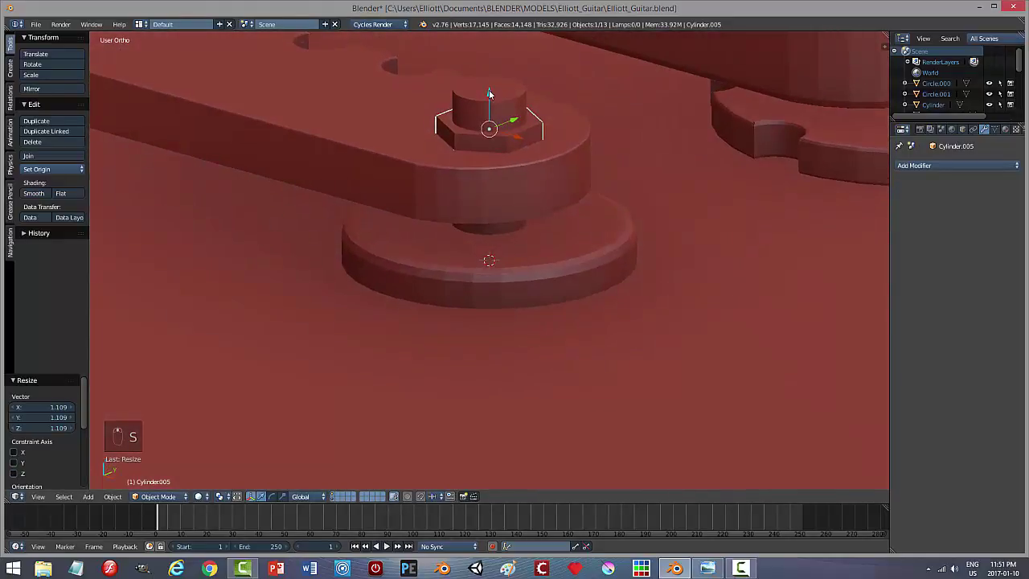
left_click_drag(489, 88, 489, 86)
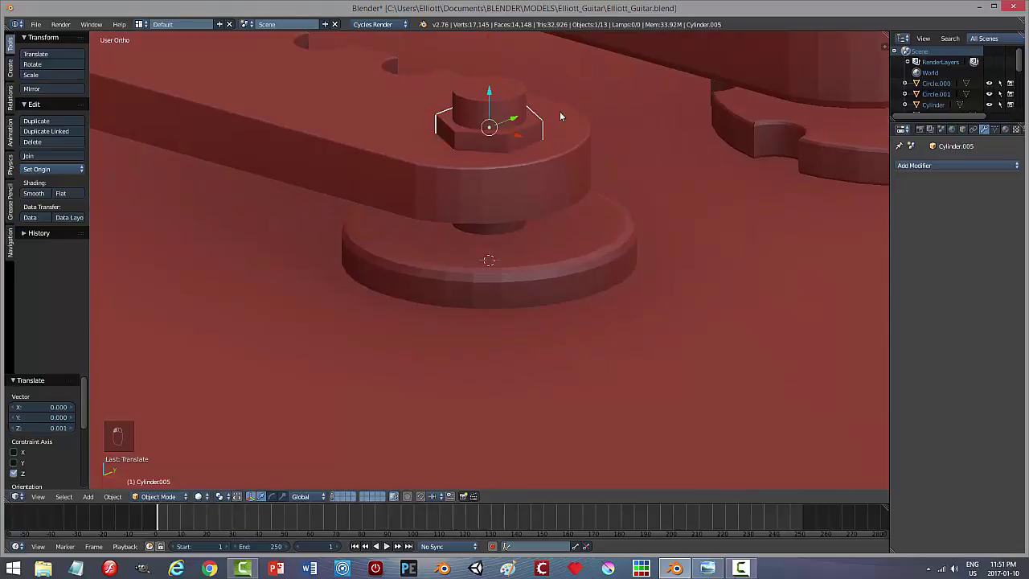
Step: Select the post's top face in Edit Mode with face selection and lower it by 0.014 along Z
middle_click_drag(624, 221, 552, 169)
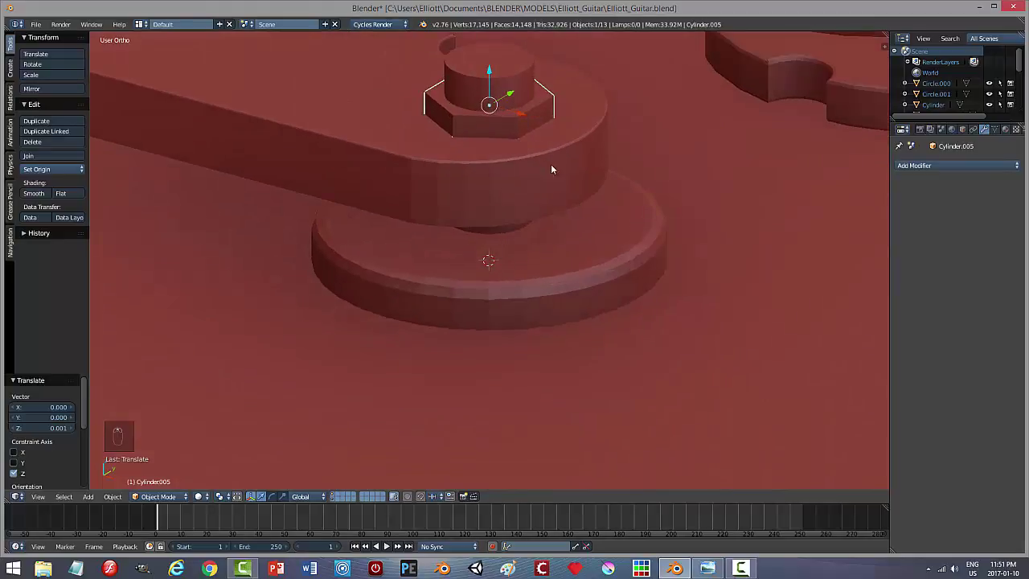
right_click(521, 75)
key("Tab")
left_click(621, 90)
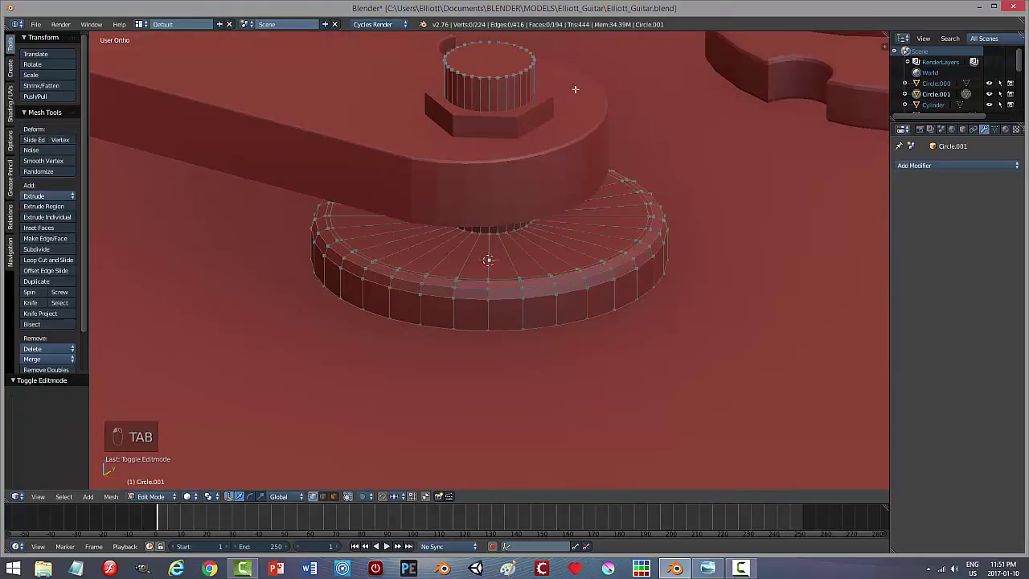
key("a")
key("a")
key("ctrl+Tab")
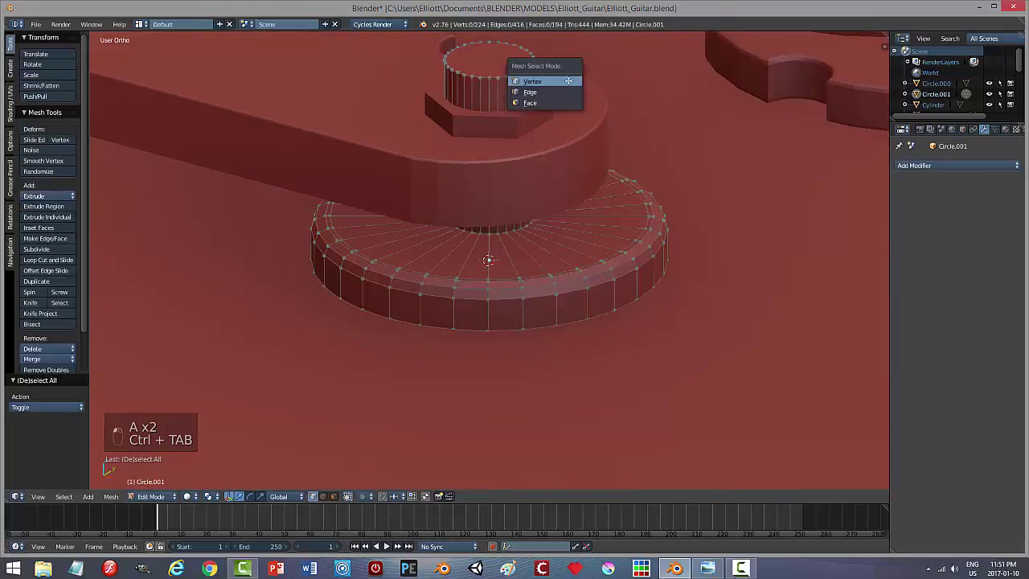
left_click(532, 103)
right_click(499, 56)
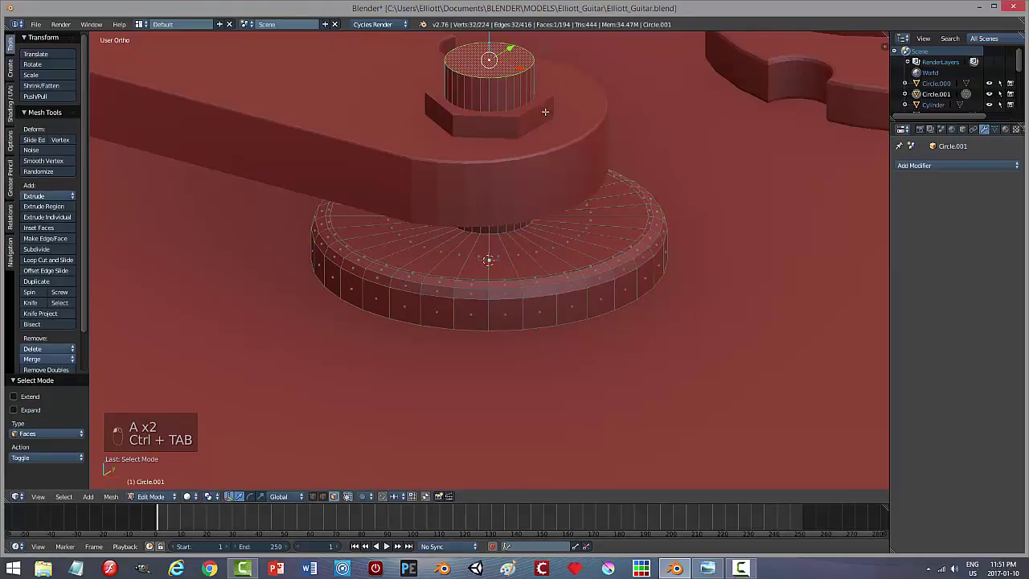
middle_click_drag(490, 58, 488, 86)
left_click_drag(488, 86, 520, 120)
Step: Bevel the rim of the post's top face with 2 segments at an offset of about 0.003 and return to Object Mode
middle_click_drag(577, 206, 596, 213)
key("ctrl+b")
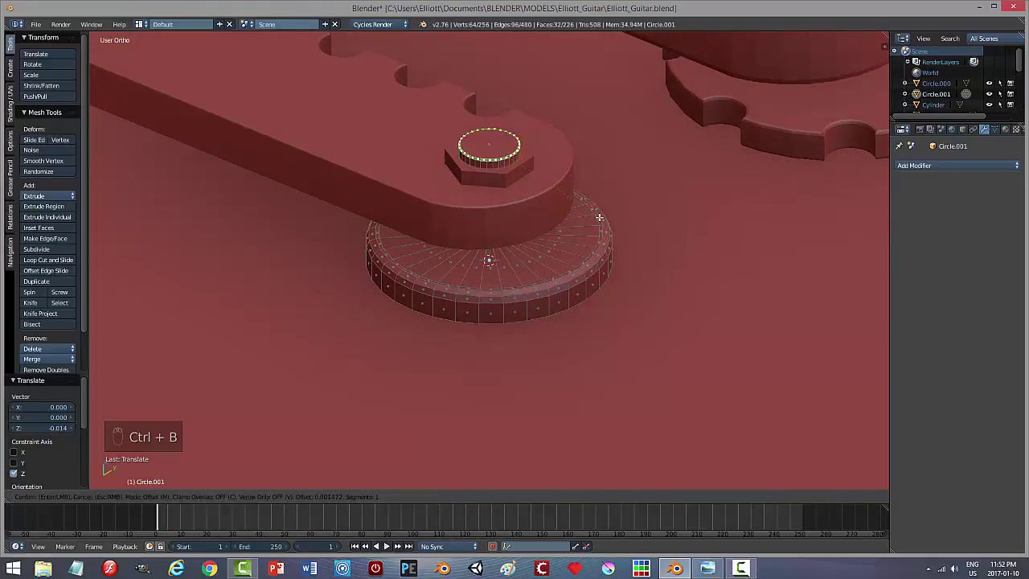
scroll(600, 217, "up", 1)
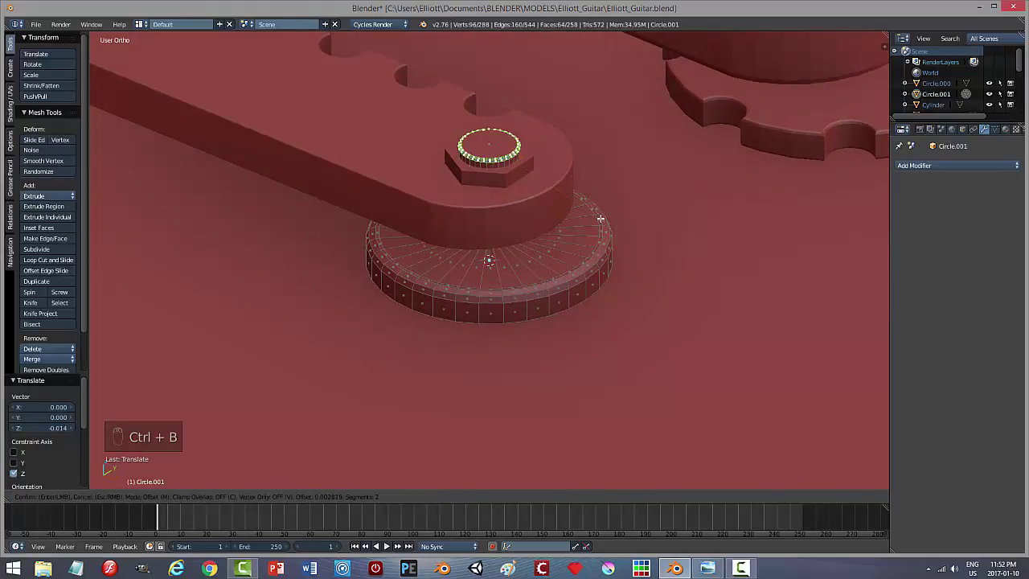
left_click(600, 218)
key("a")
key("Tab")
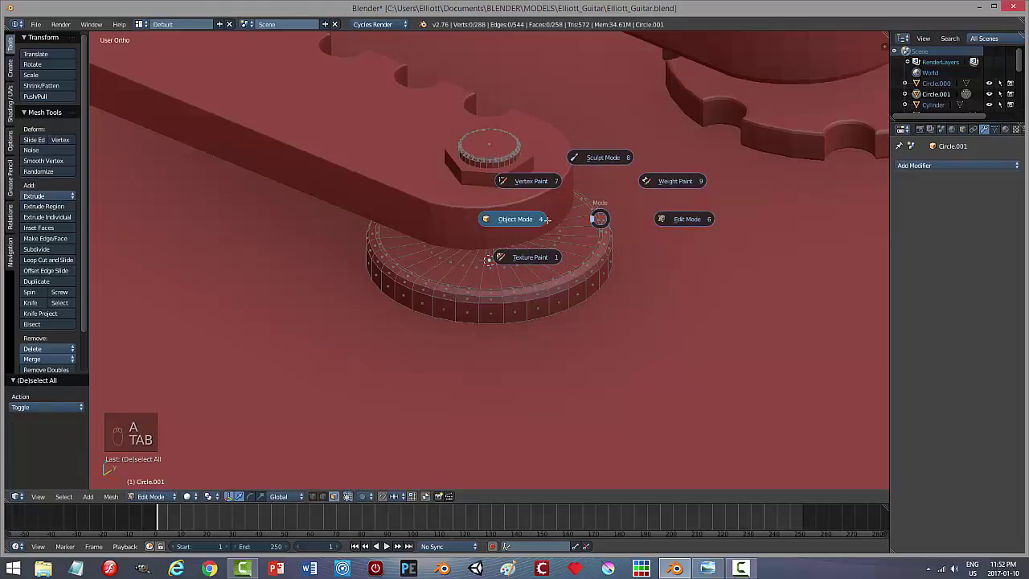
key("a")
Step: Fit the hexagonal nut by scaling it up 1.089 and lowering it about 0.0005 along Z, and save over the existing file
middle_click_drag(585, 201, 613, 225)
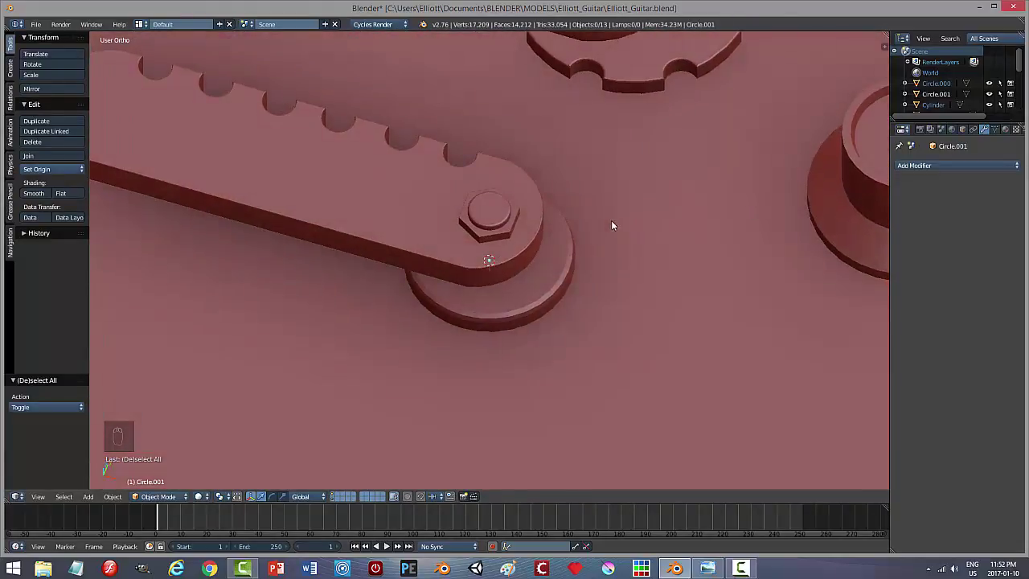
scroll(613, 225, "up", 3)
right_click(514, 221)
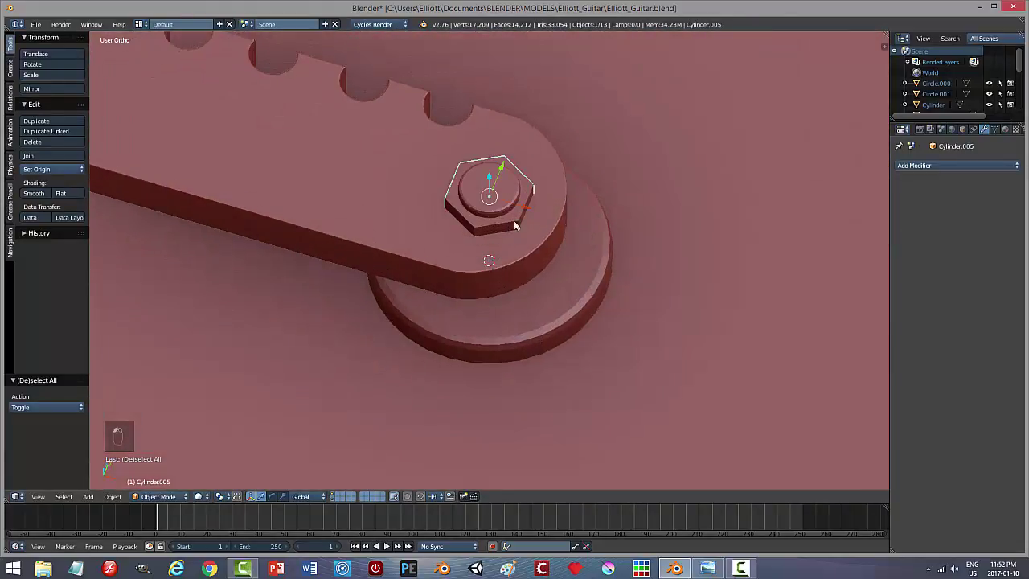
key("s")
left_click(590, 240)
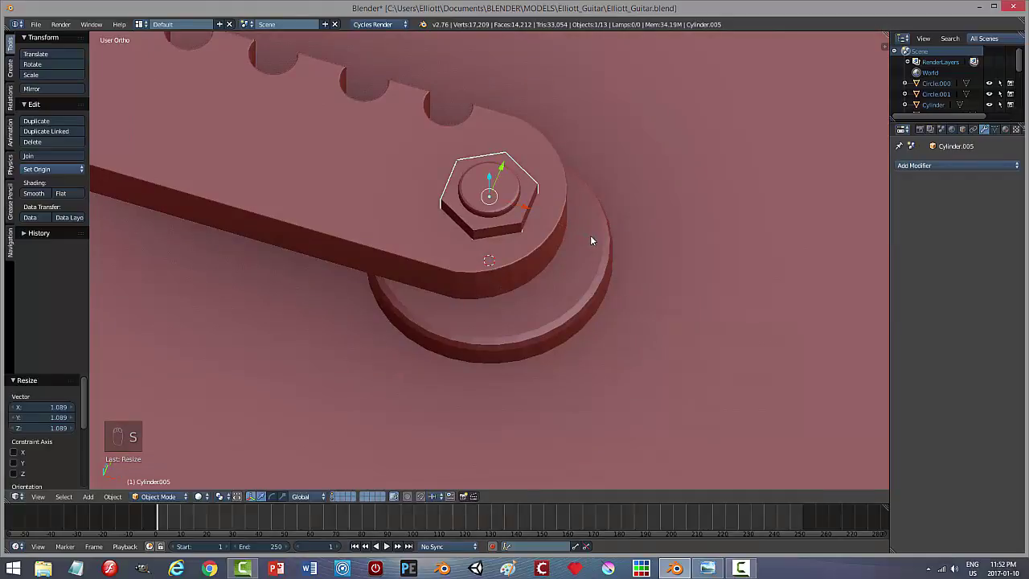
middle_click_drag(606, 248, 489, 110)
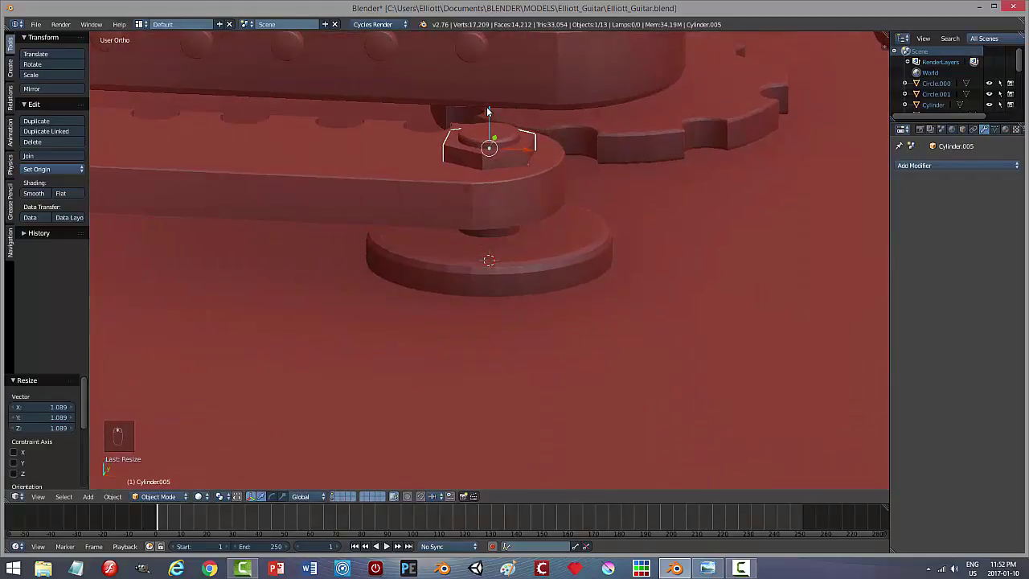
left_click_drag(488, 110, 489, 110)
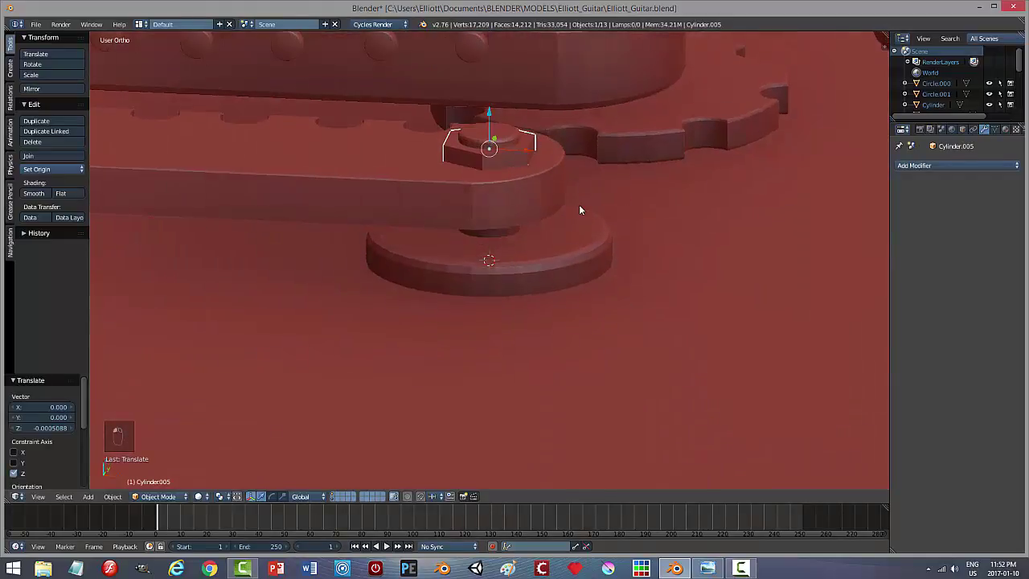
key("ctrl+s")
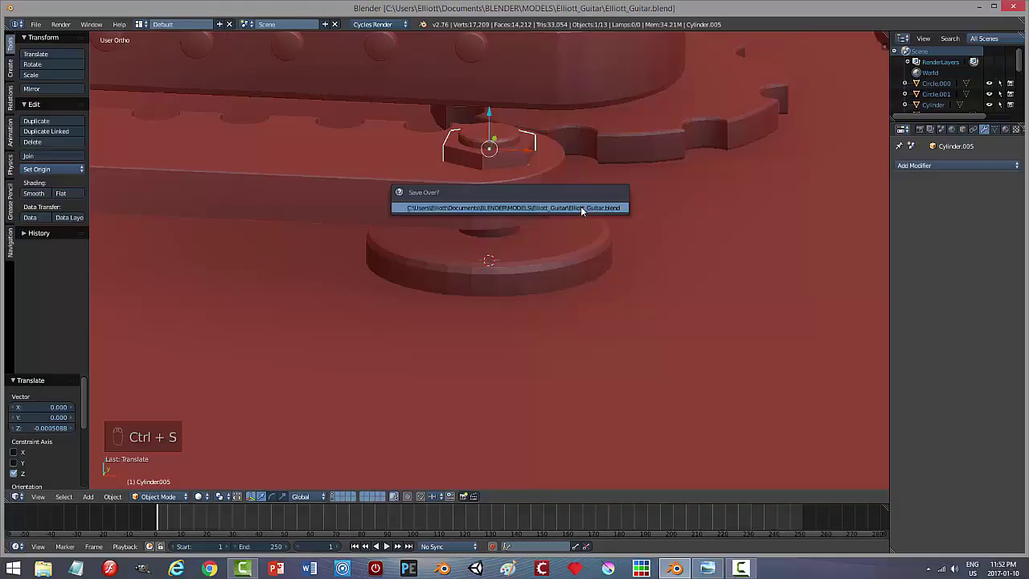
key("Tab")
left_click(674, 212)
scroll(564, 229, "up", 3)
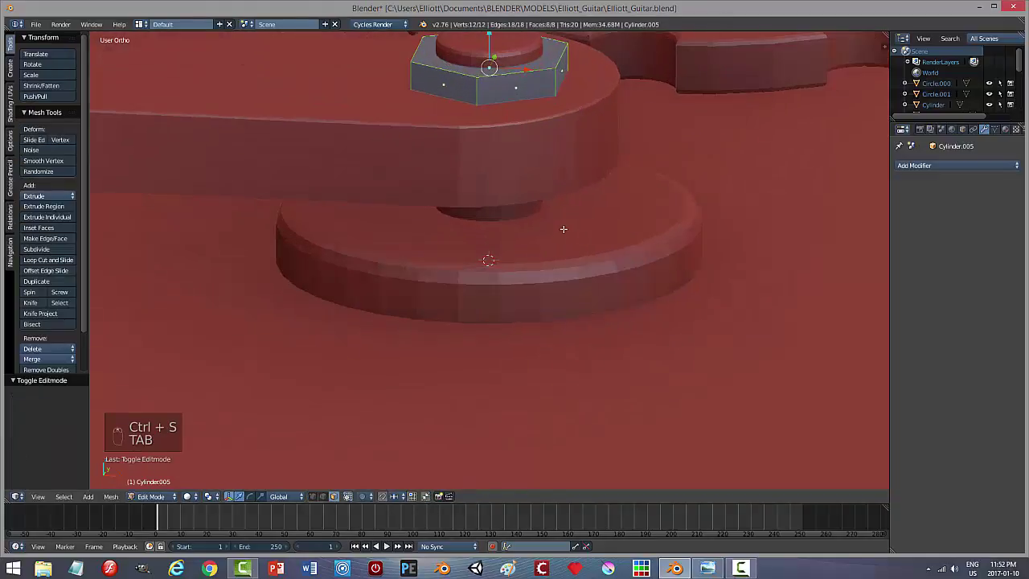
scroll(555, 216, "down", 2)
key("a")
key("a")
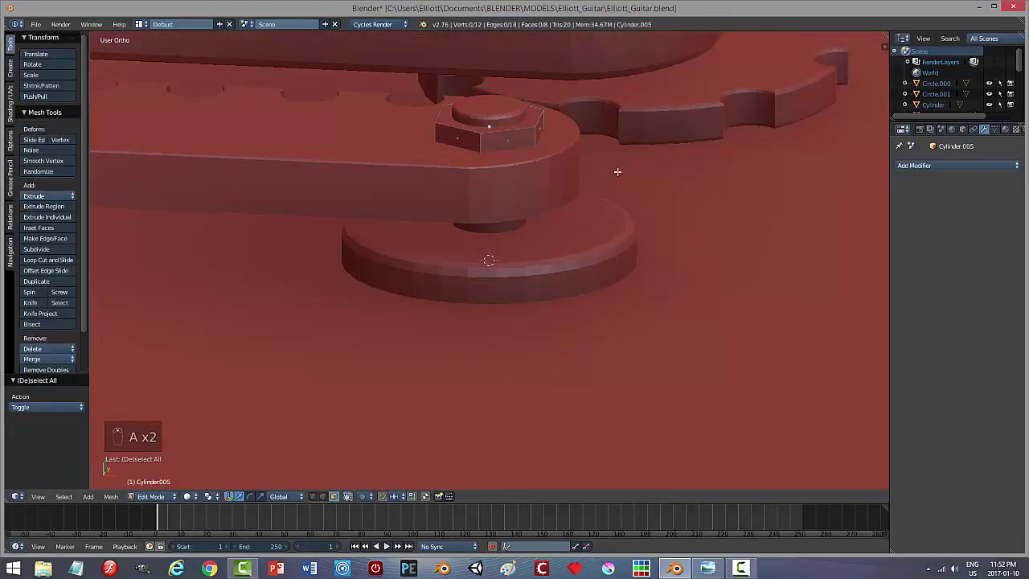
key("ctrl+Tab")
left_click(585, 161)
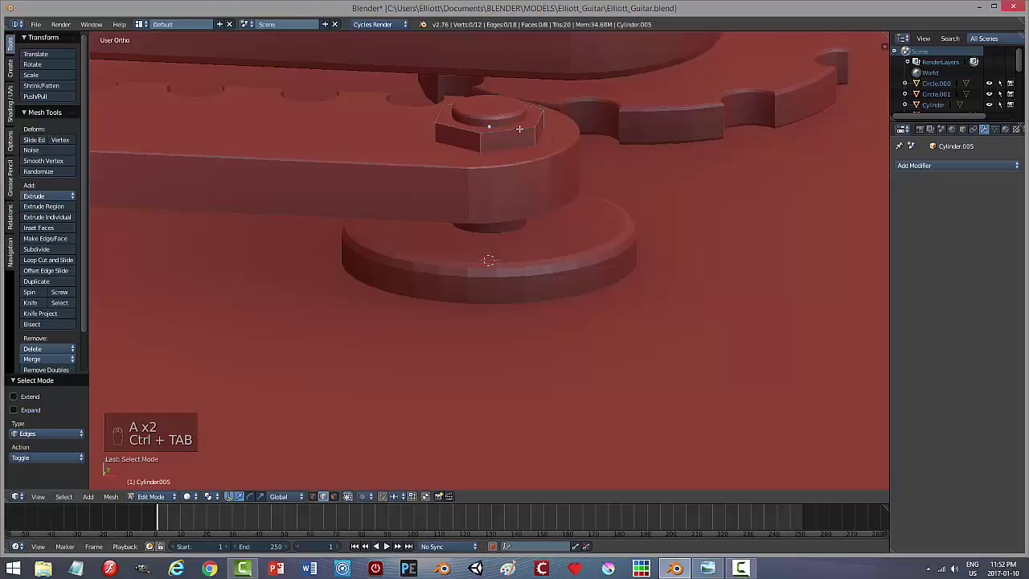
key("a")
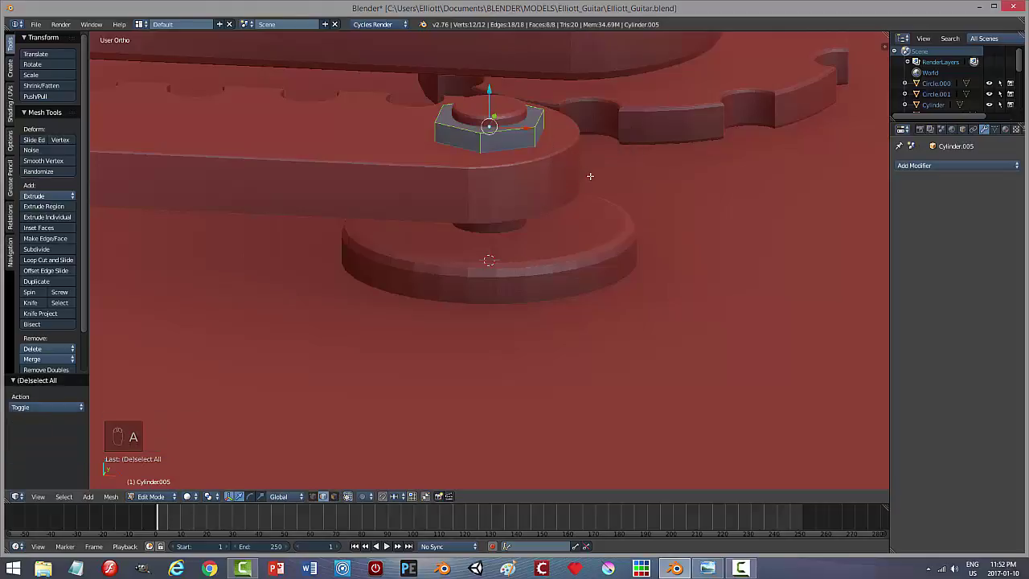
Step: Raise the hexagonal nut by 0.004 along Z in Object Mode and deselect it
key("Tab")
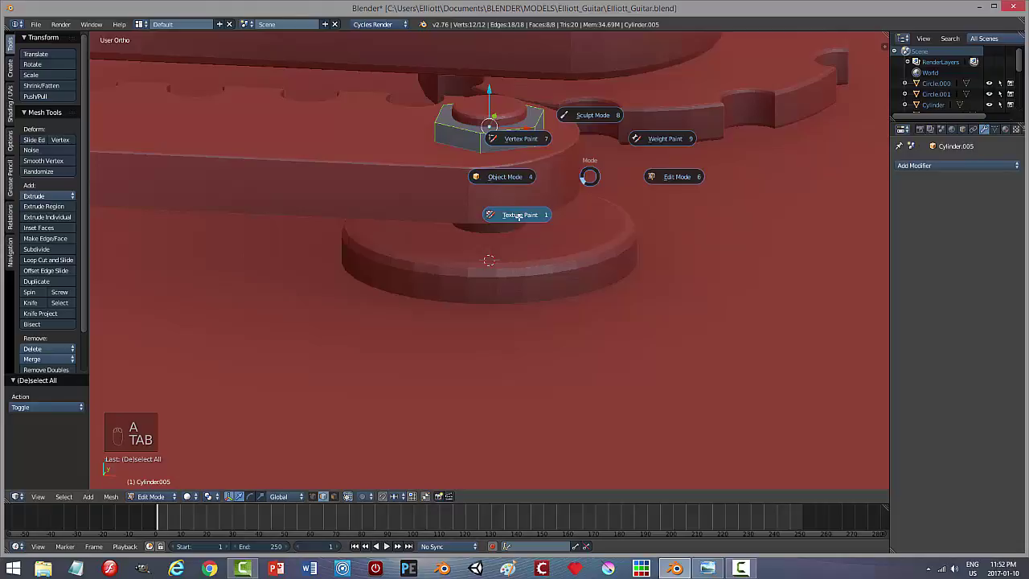
left_click(500, 176)
left_click(489, 92)
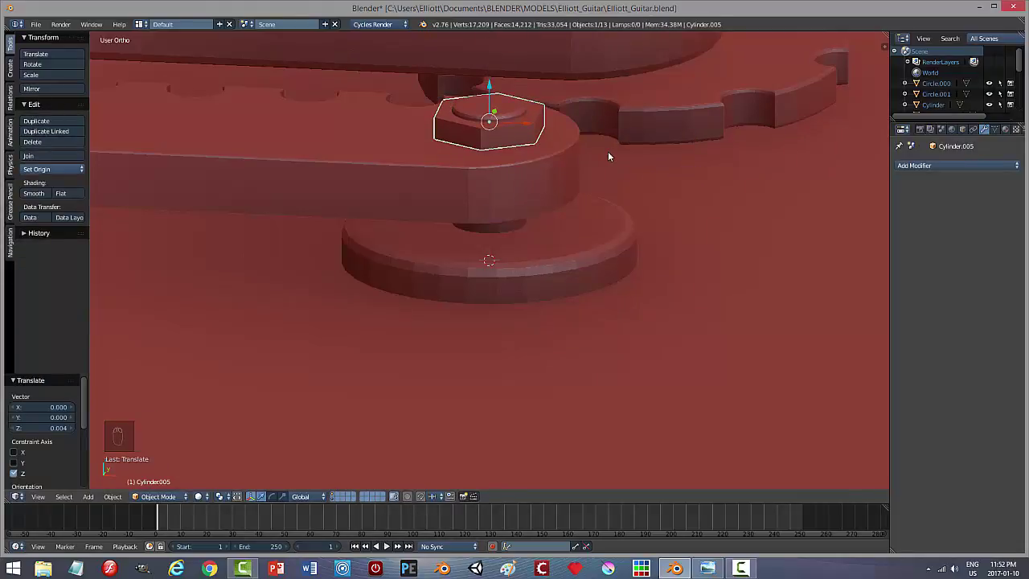
key("a")
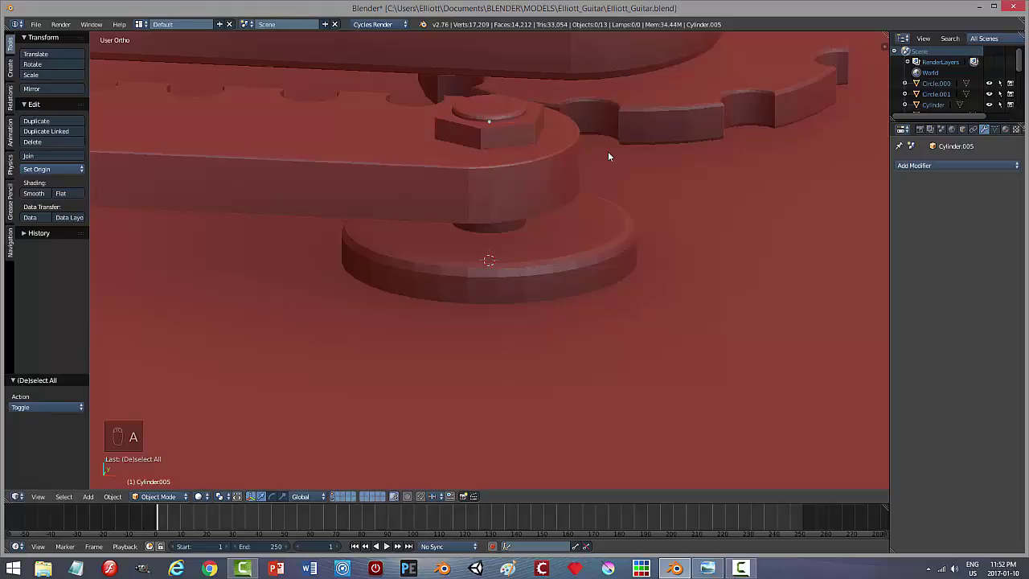
Step: Try to bevel the upper and lower edge loops of the hexagonal nut in Edit Mode with edge selection
right_click(533, 133)
key("Tab")
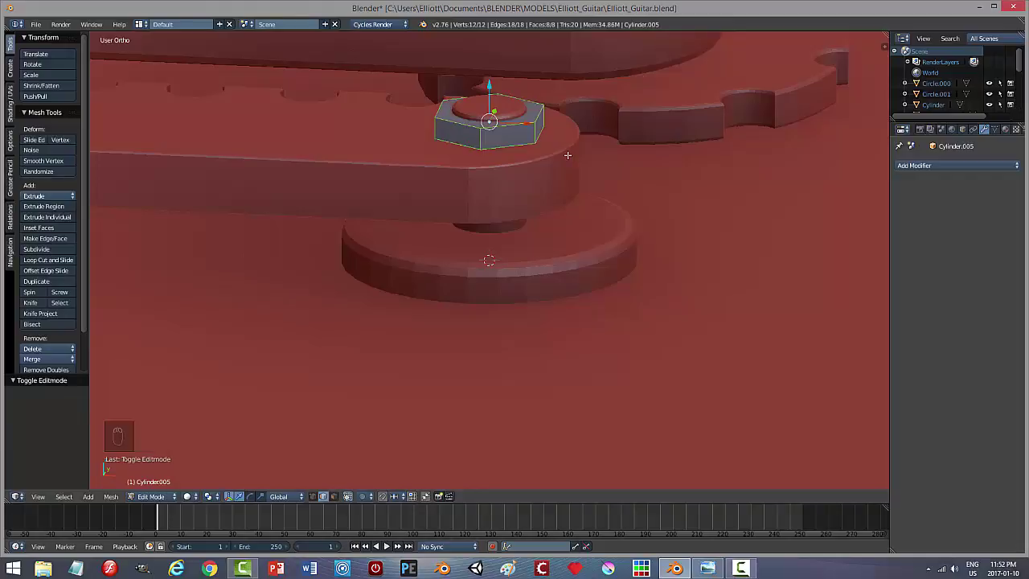
key("a")
key("ctrl+Tab")
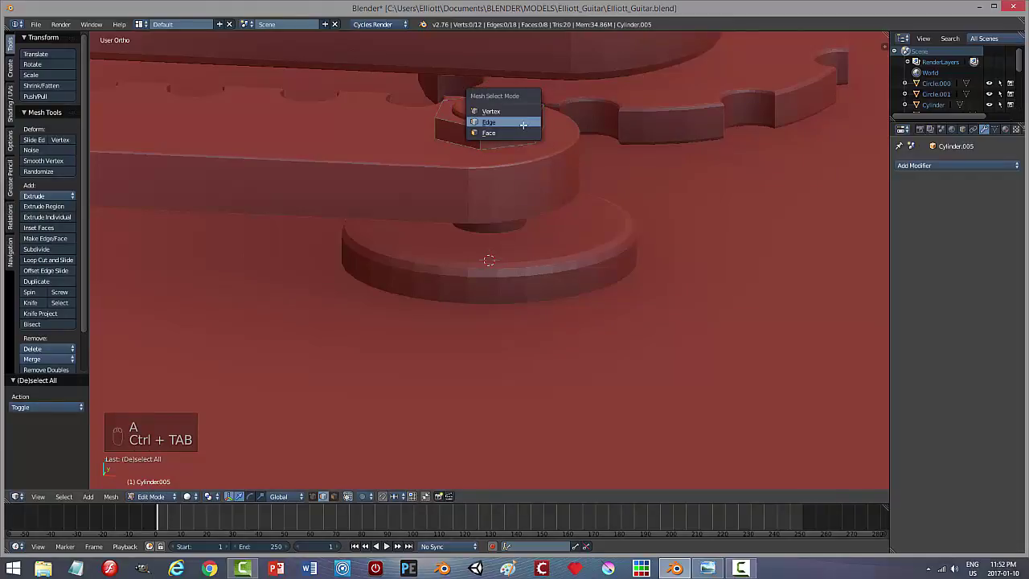
left_click(521, 125)
left_click(518, 126, "alt")
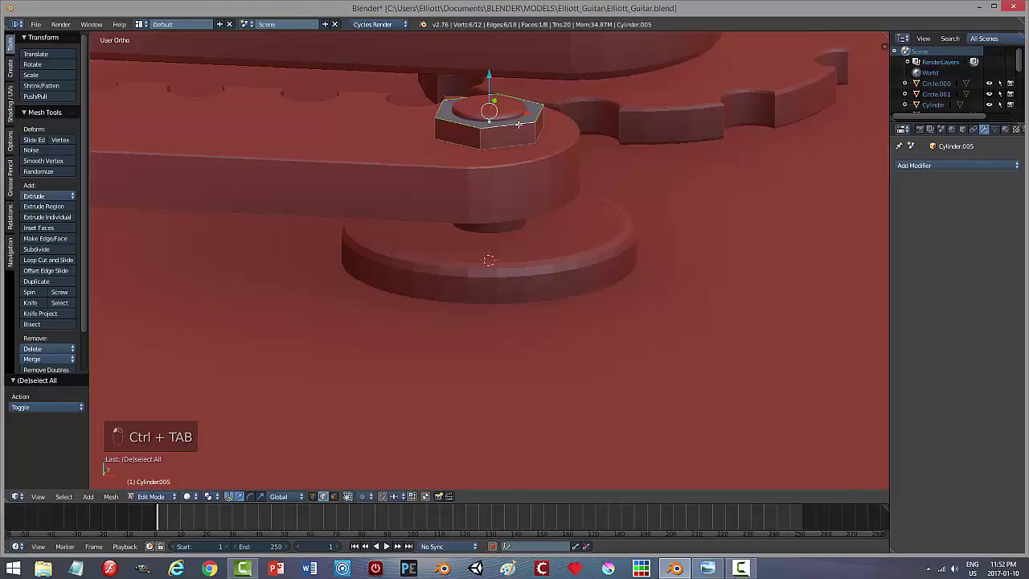
left_click(517, 145, "alt+shift")
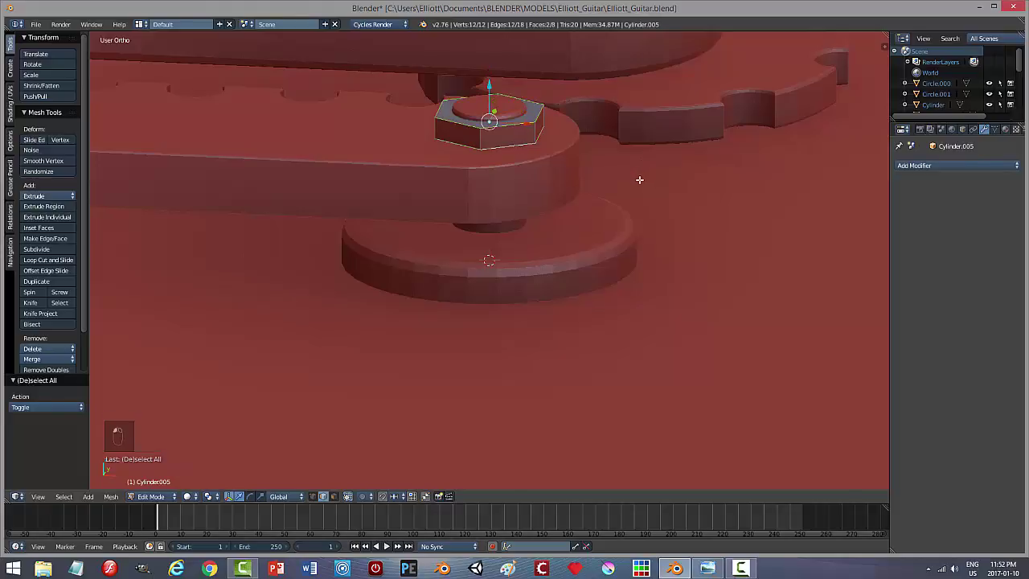
key("ctrl+b")
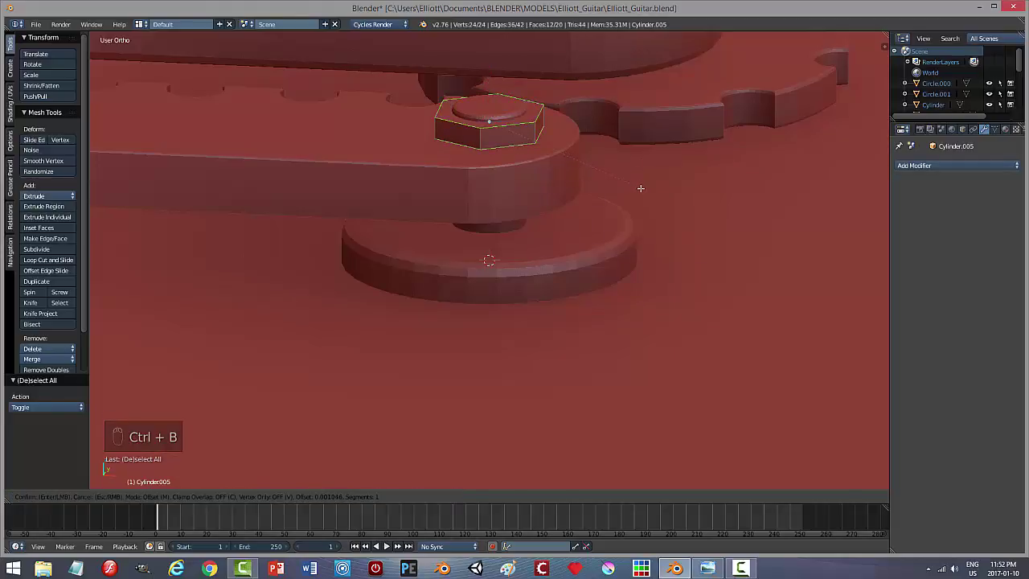
right_click(657, 233)
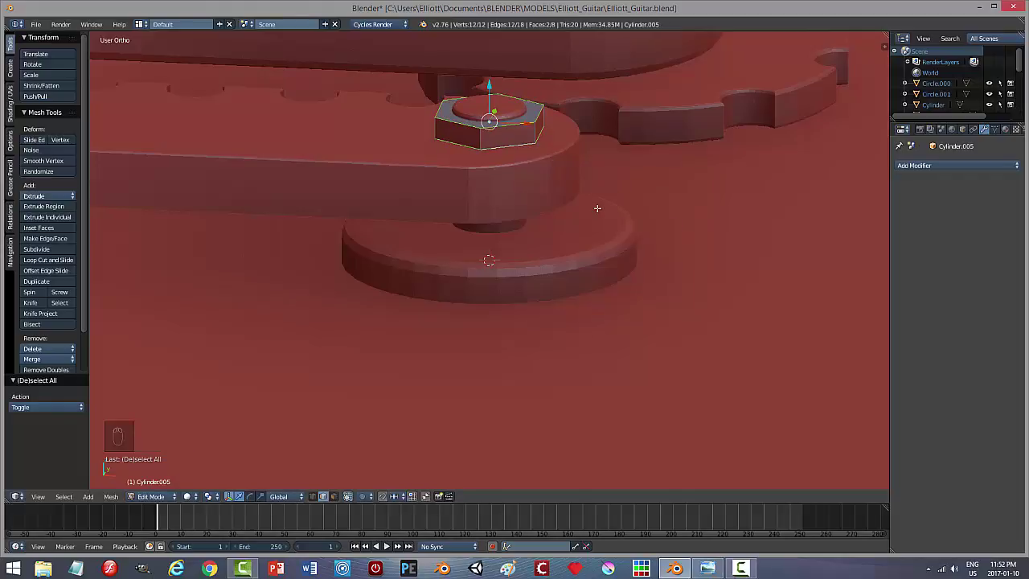
Step: Recalculate the normals of the whole hexagonal nut to face outside and return to Object Mode
key("a")
key("a")
left_click(108, 497)
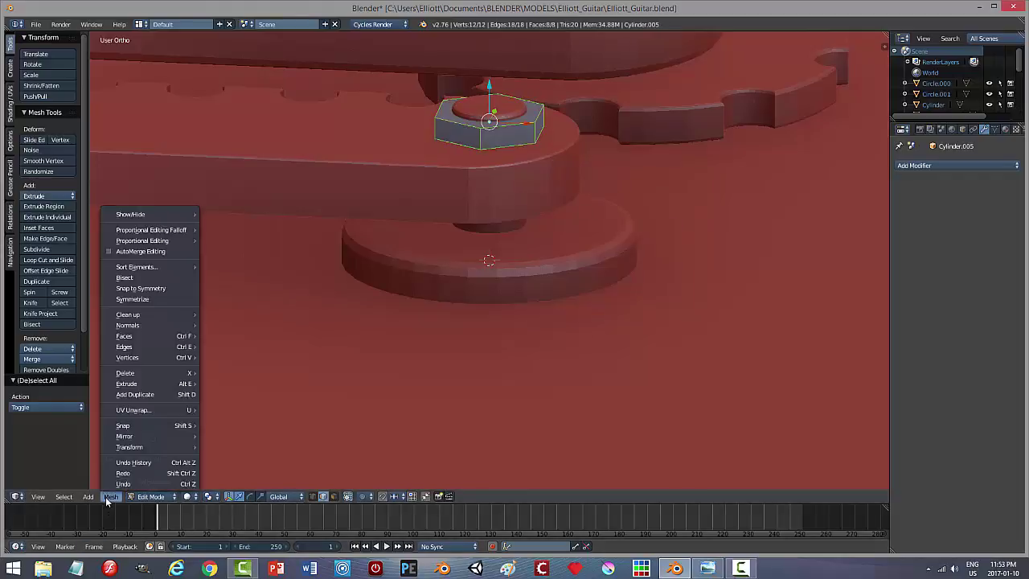
mouse_move(130, 326)
left_click(241, 326)
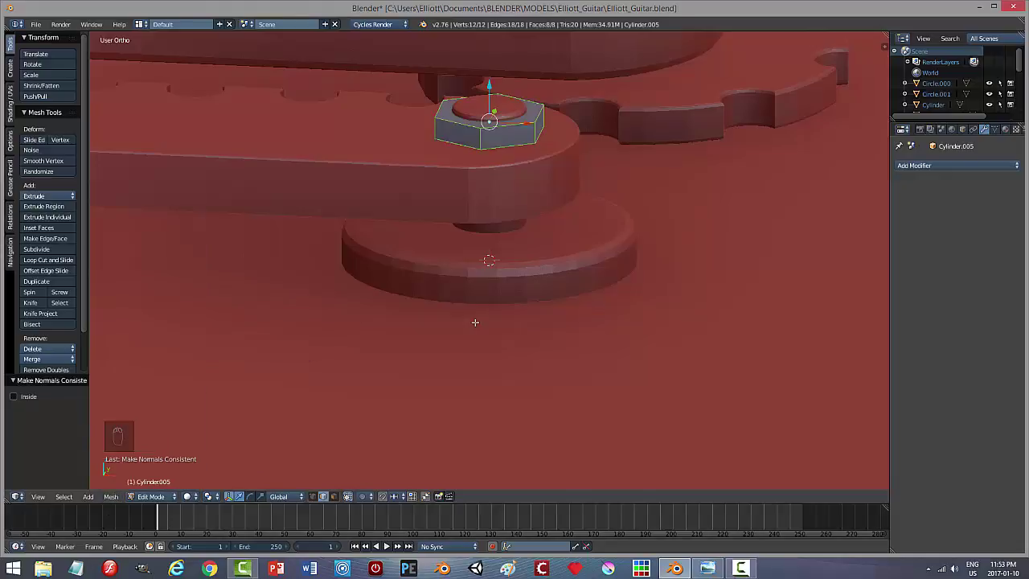
key("a")
key("Tab")
left_click(384, 324)
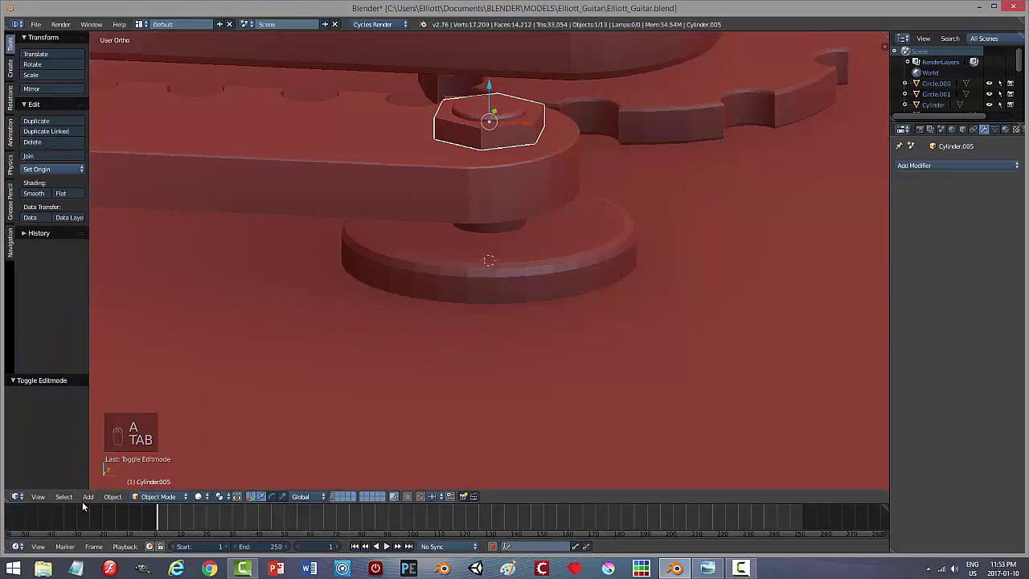
Step: Apply the rotation and scale of the hexagonal nut
left_click(112, 496)
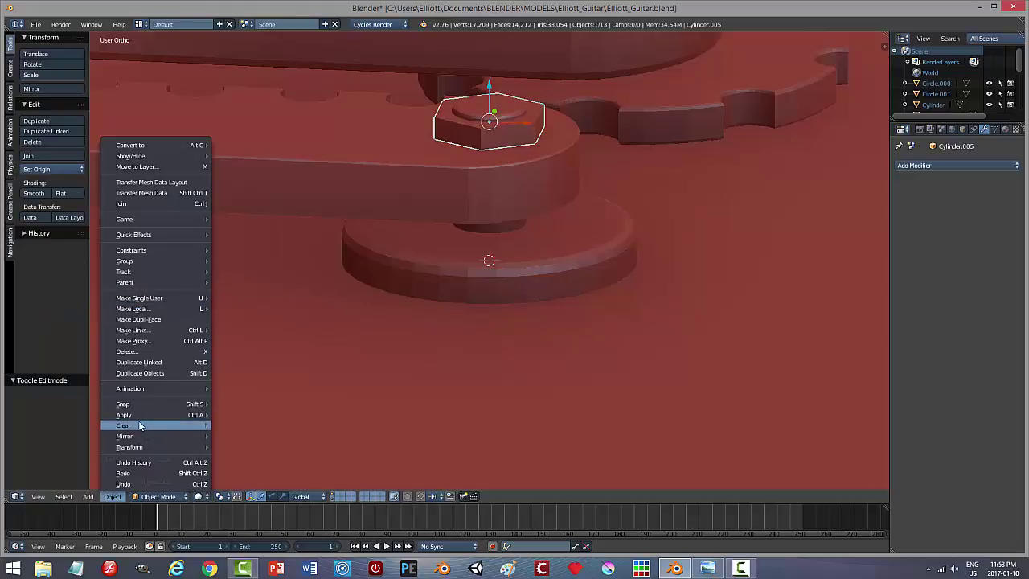
mouse_move(133, 415)
left_click(225, 447)
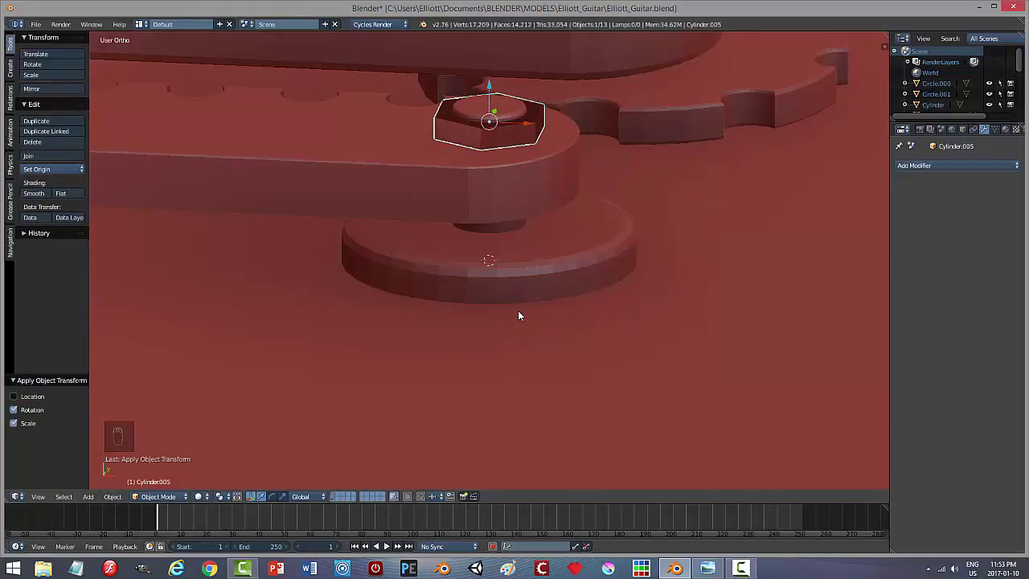
Step: Select all of the nut's geometry in Edit Mode, recalculate its normals outside once more, and go back to Object Mode
key("Tab")
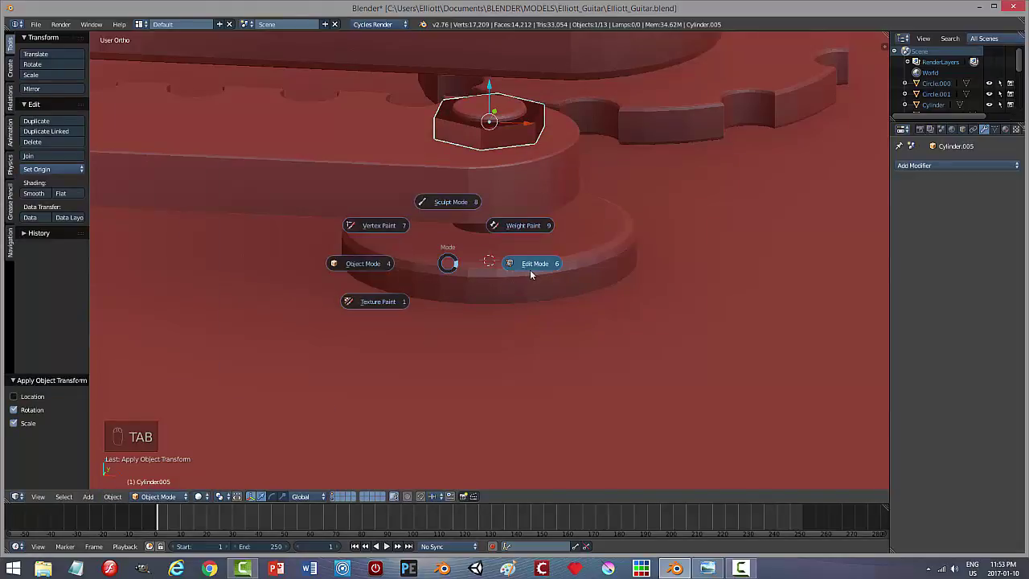
left_click(531, 269)
key("a")
key("a")
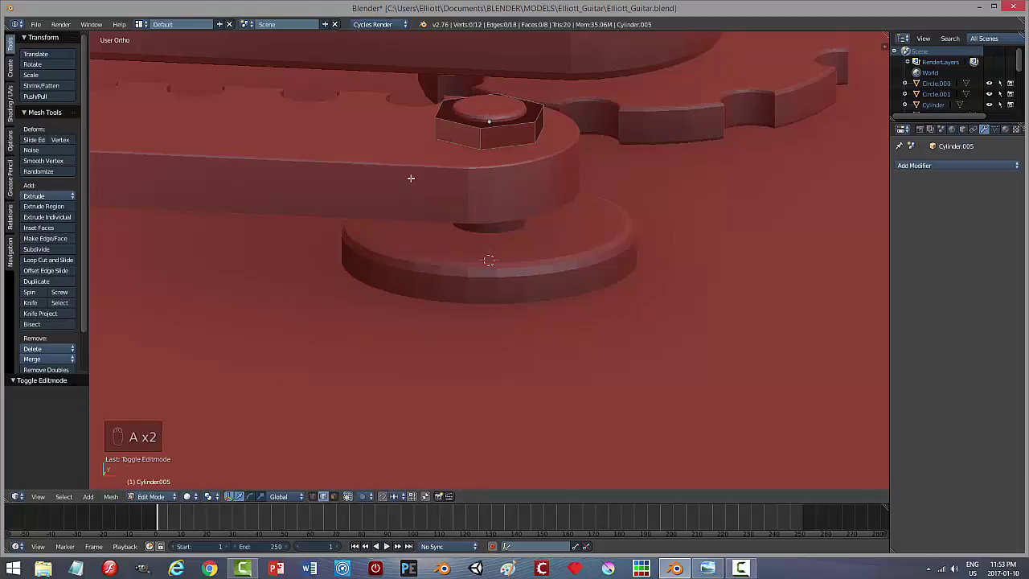
key("a")
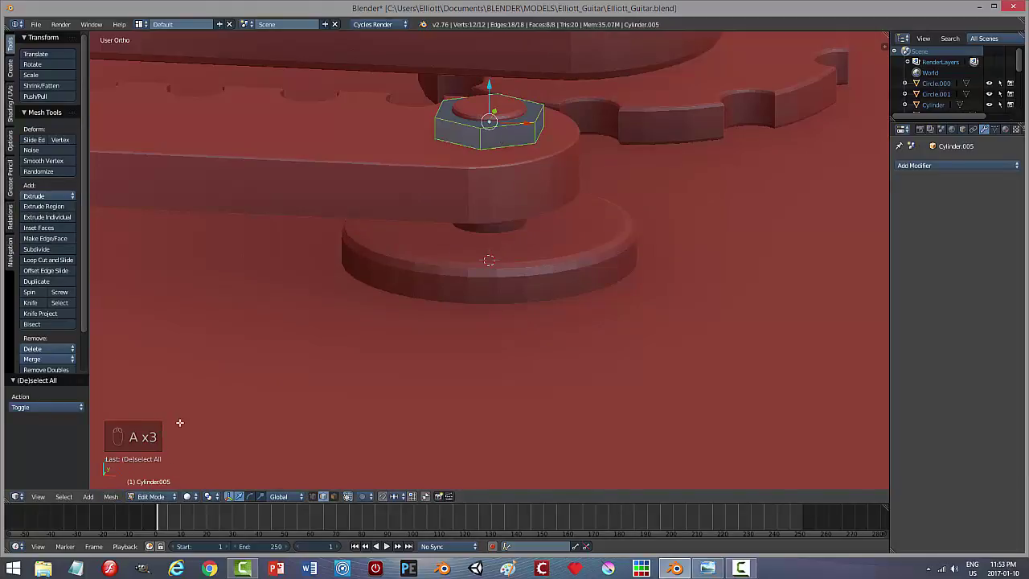
left_click(110, 496)
mouse_move(137, 332)
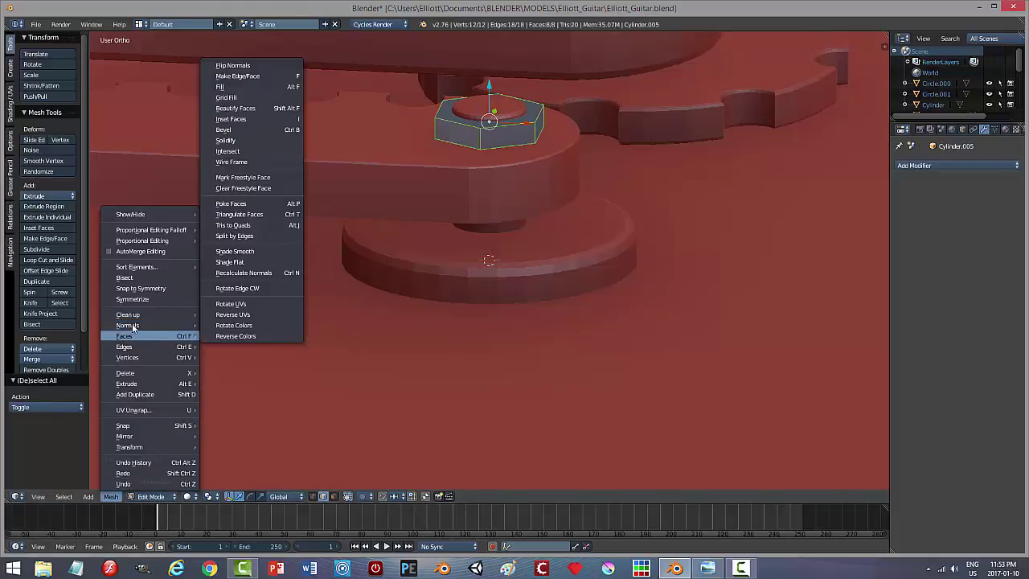
left_click(240, 326)
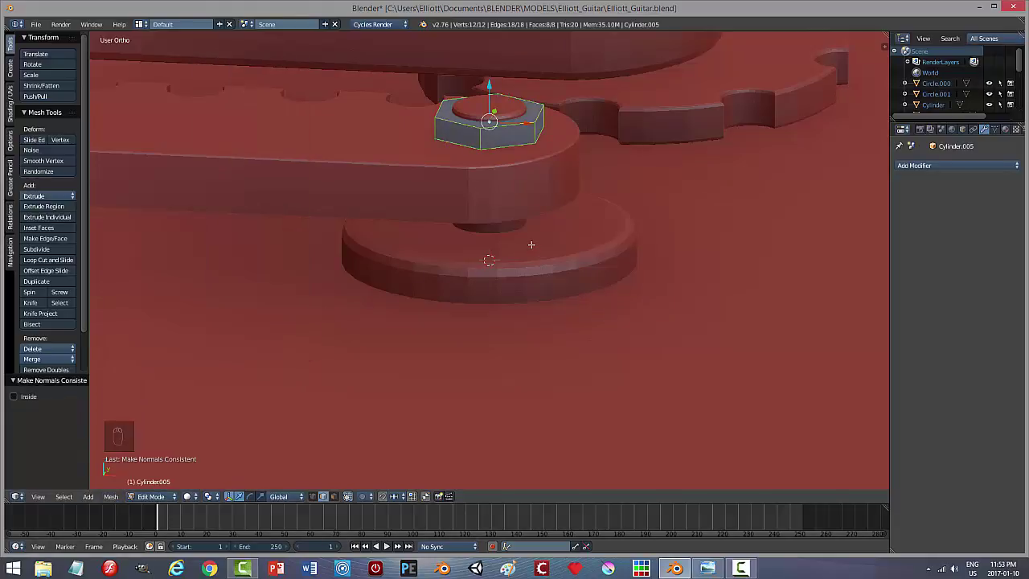
key("a")
key("Tab")
left_click(465, 245)
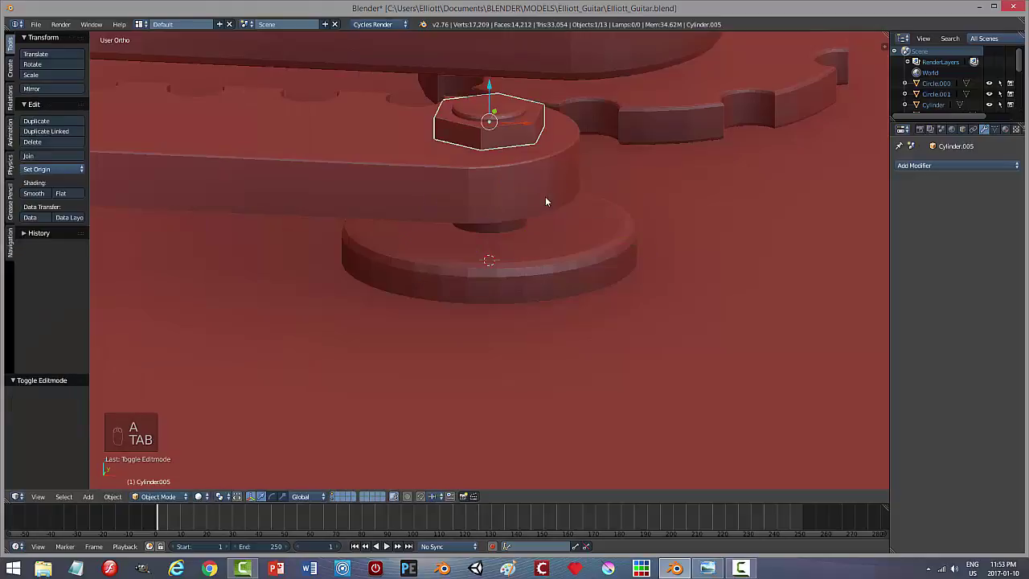
key("Tab")
key("Tab")
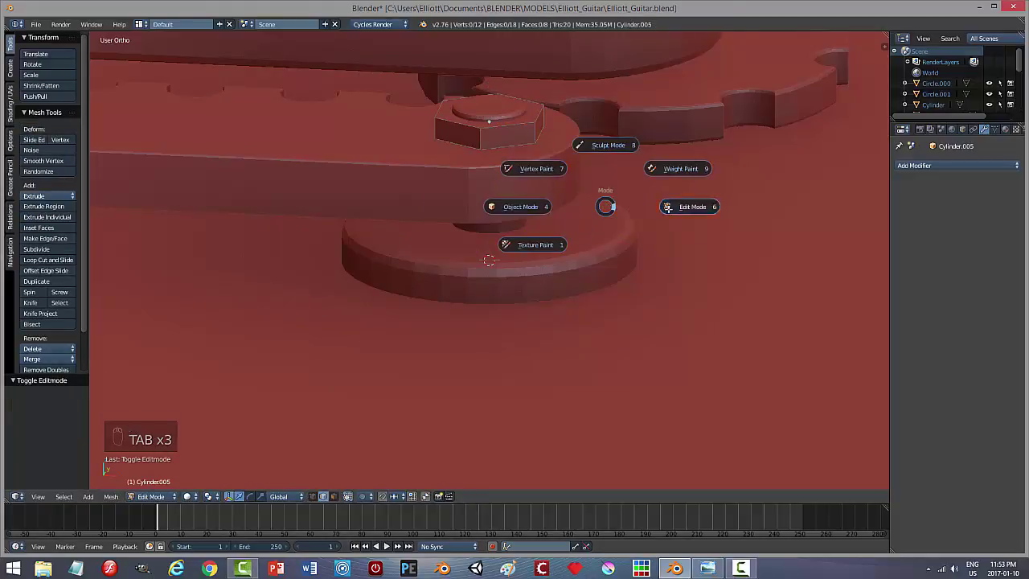
left_click(668, 208)
key("ctrl+Tab")
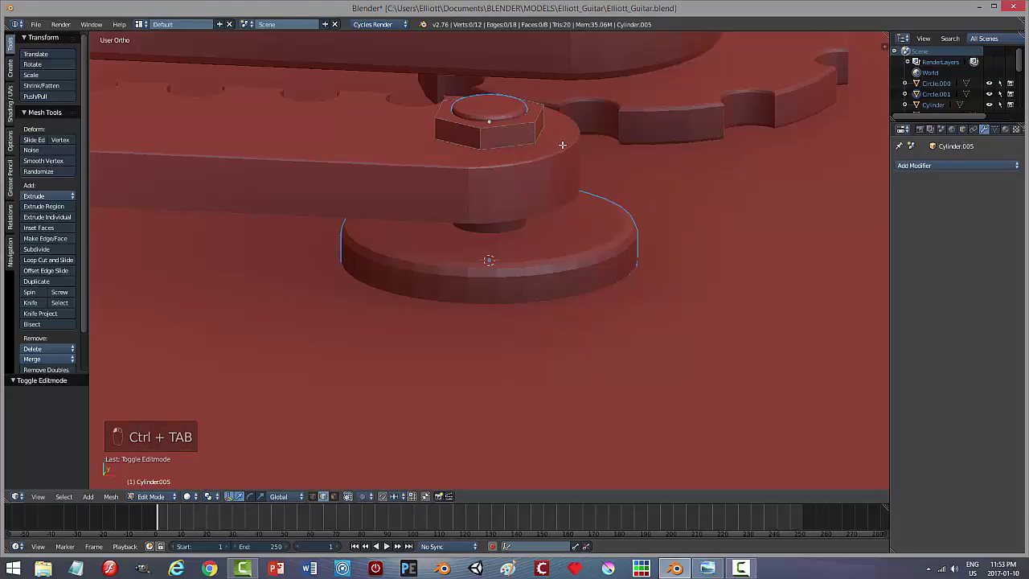
key("a")
key("a")
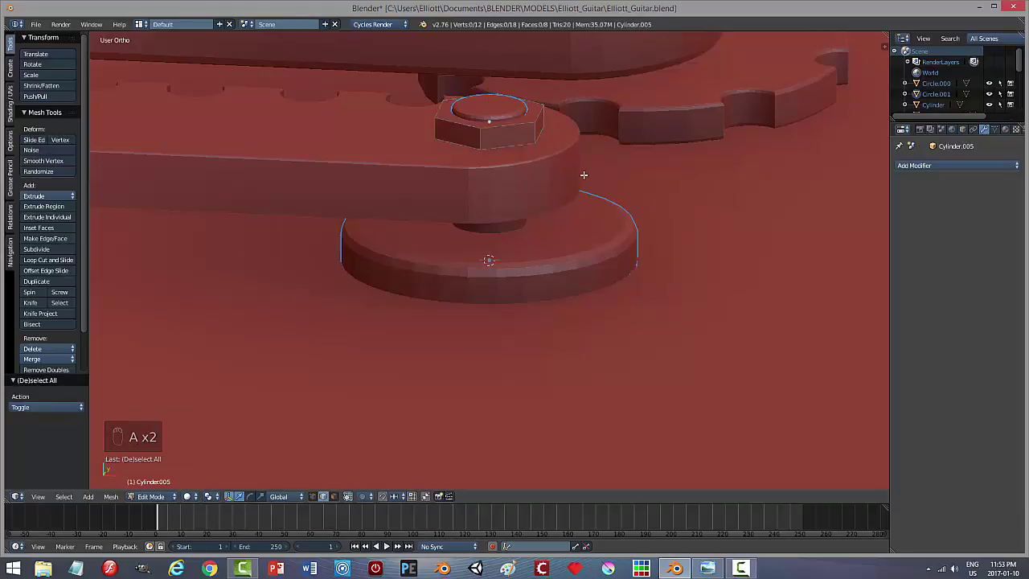
key("a")
key("a")
key("Tab")
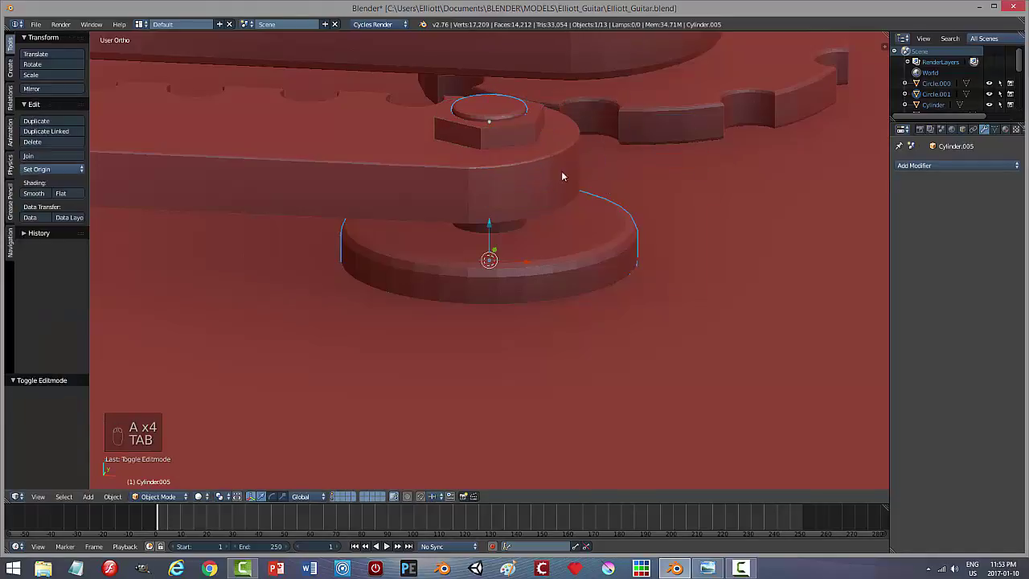
key("a")
key("a")
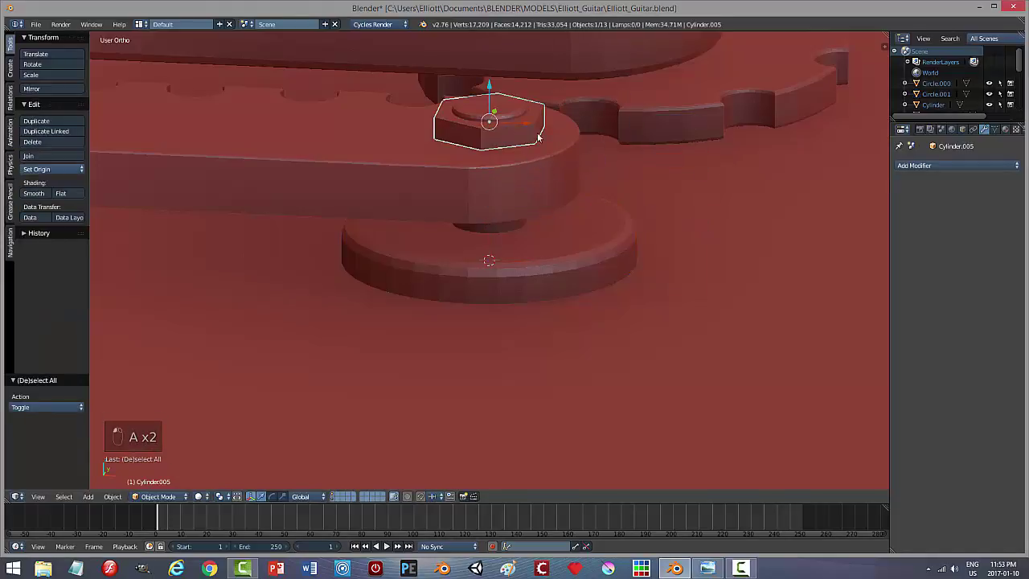
Step: Bevel the nut's upper and lower edge loops with 1 segment at an offset of about 0.0018 and return to Object Mode
key("Tab")
left_click(639, 141)
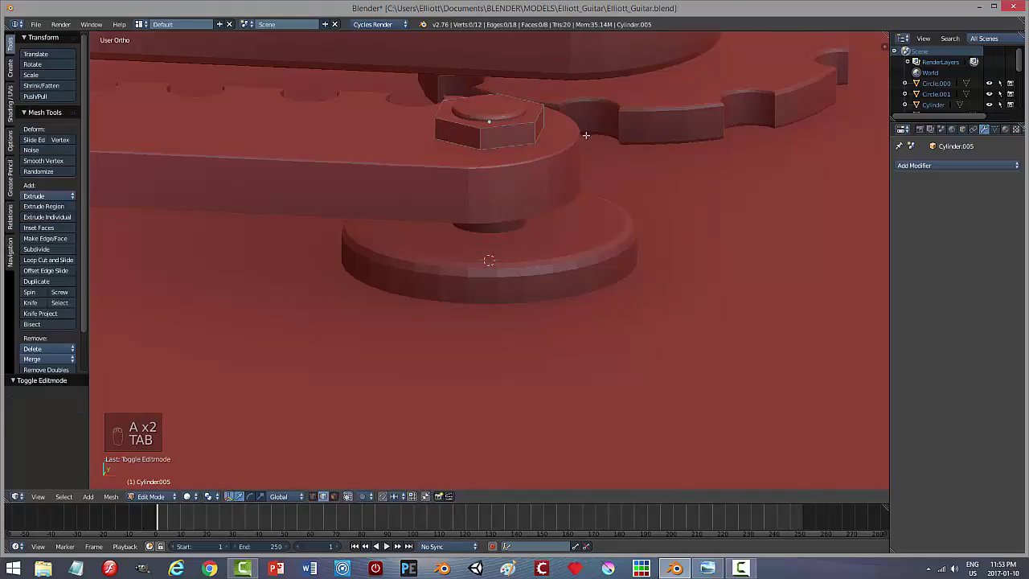
right_click(521, 125, "alt")
right_click(513, 145, "alt+shift")
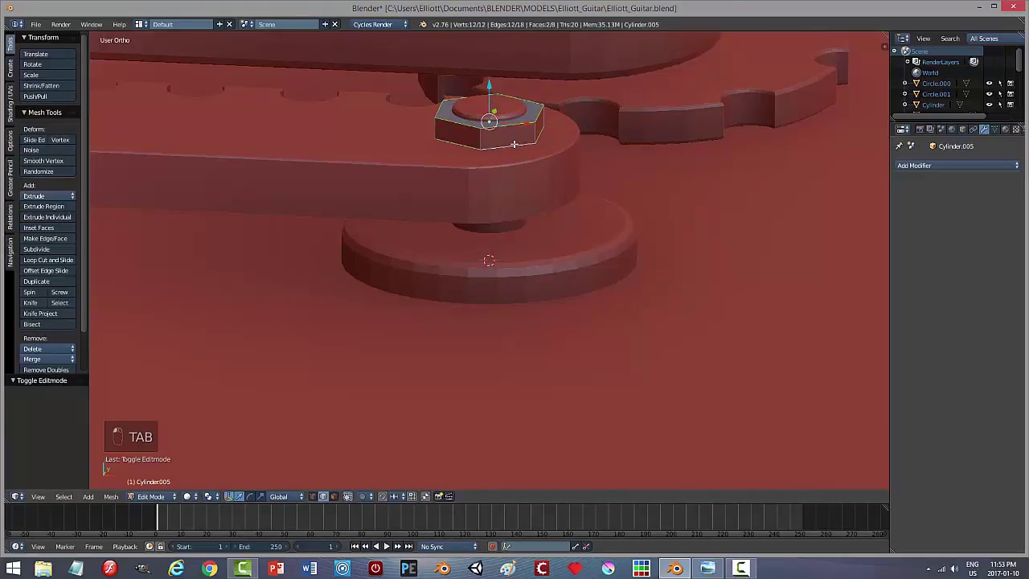
key("ctrl+b")
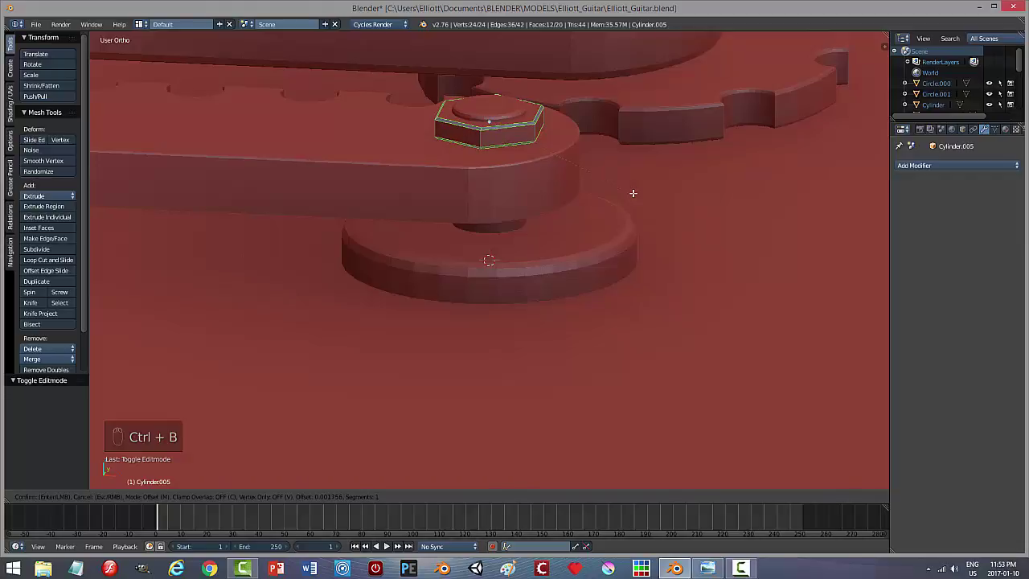
left_click(632, 193)
key("a")
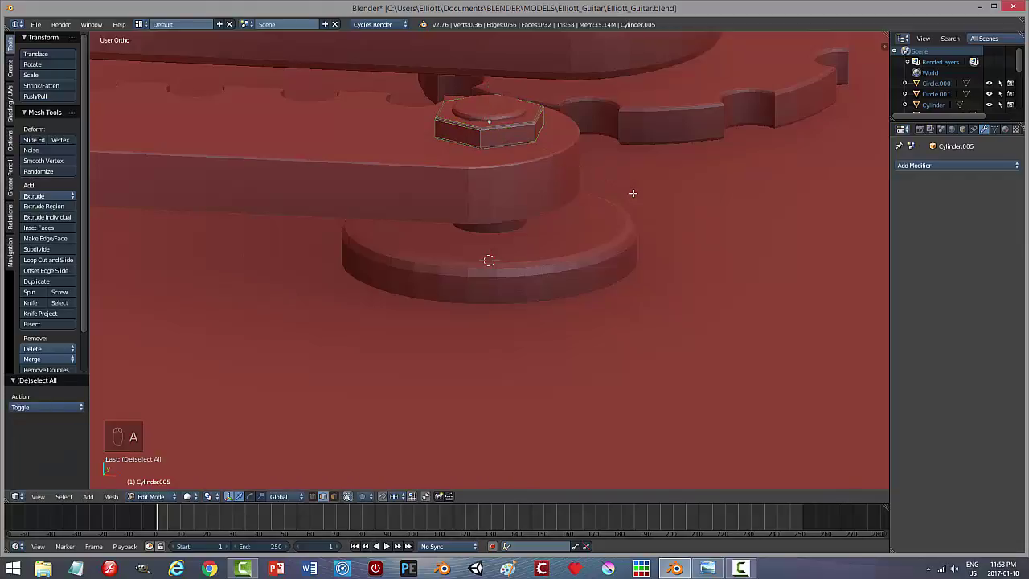
key("Tab")
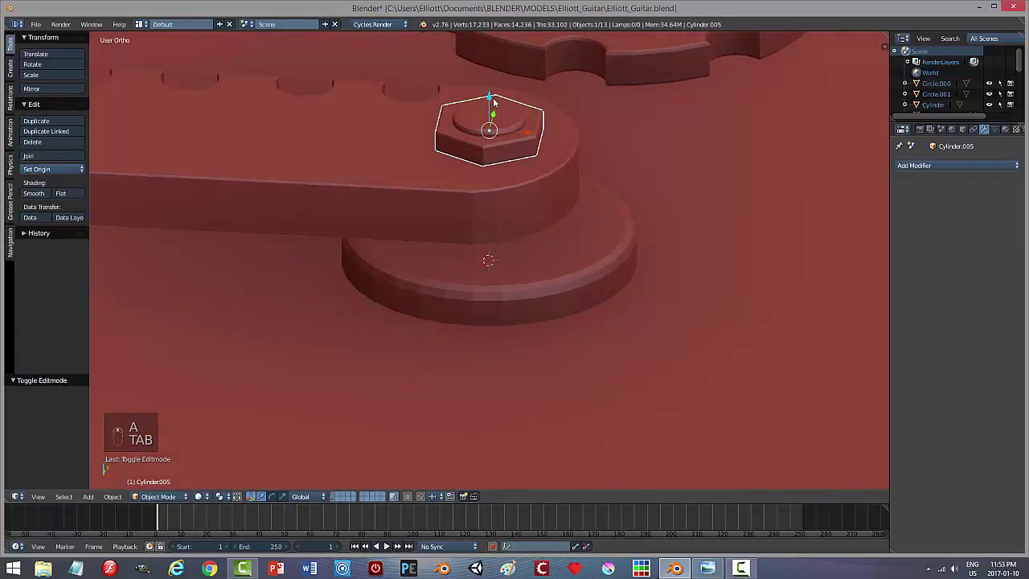
Step: Lower the bevelled hexagonal nut by 0.003 along Z, deselect it, and save over the existing file
left_click_drag(489, 96, 492, 102)
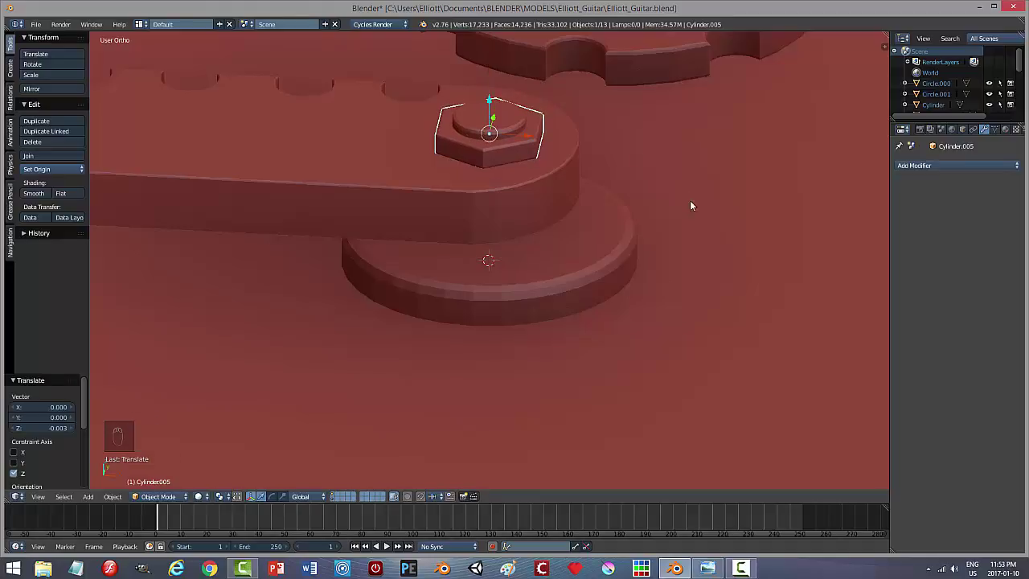
key("a")
middle_click_drag(690, 264, 584, 245)
scroll(629, 266, "down", 3)
key("ctrl+s")
left_click(629, 237)
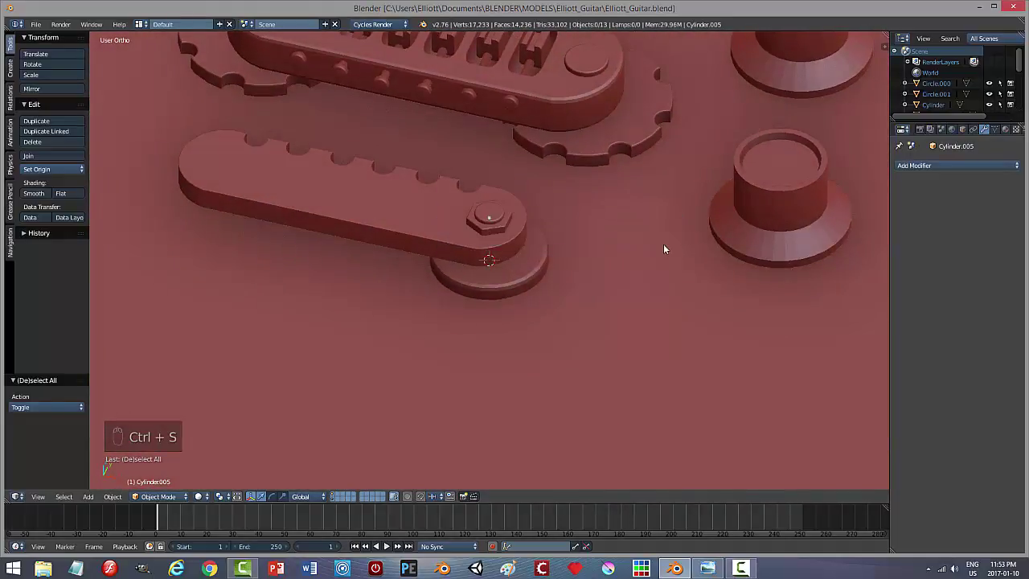
Step: Join the hexagonal nut and the round base with its post into one object, and display the model as wireframe over the reference drawing
key("KP_7")
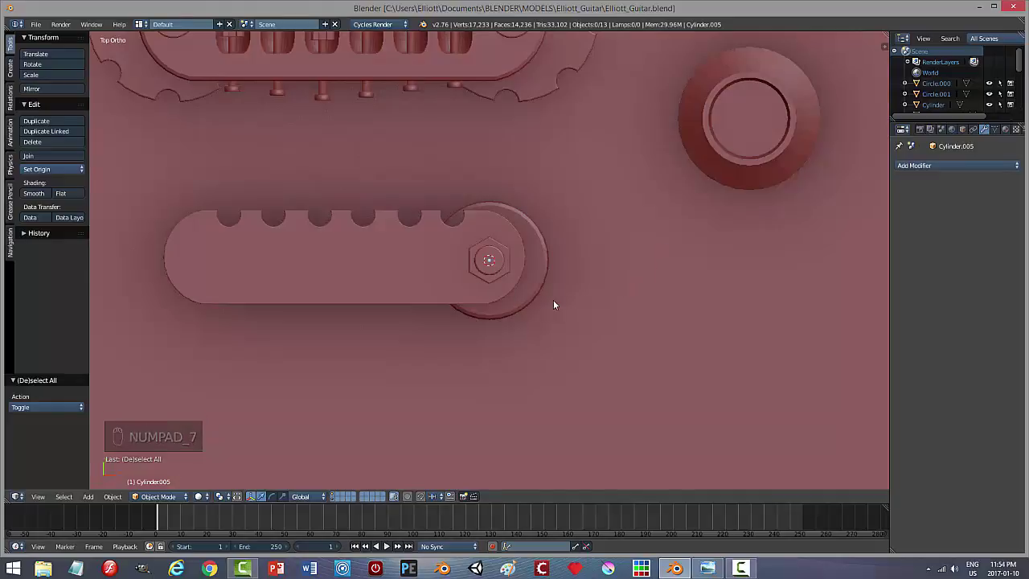
middle_click_drag(567, 344, 549, 255)
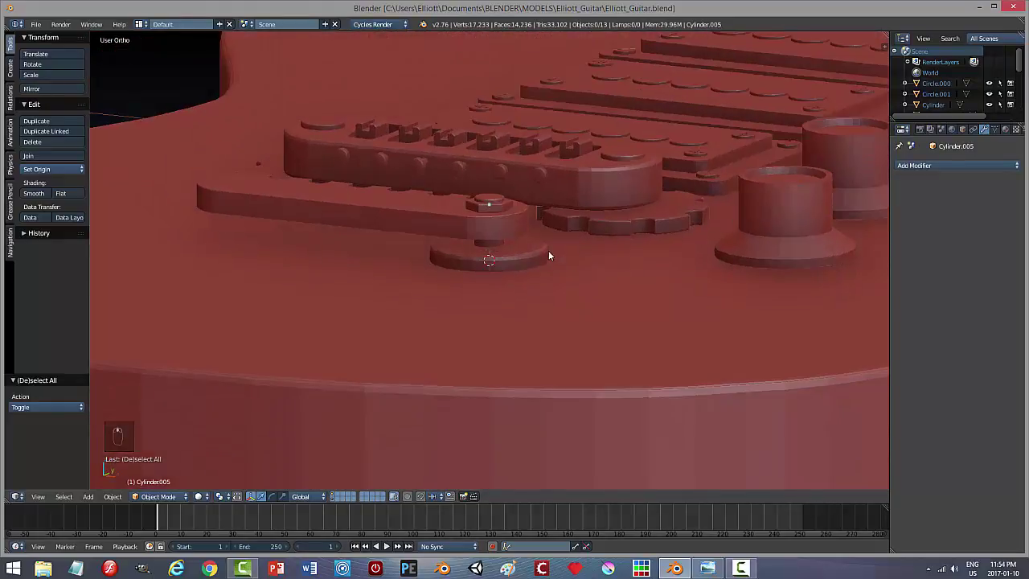
right_click(489, 198)
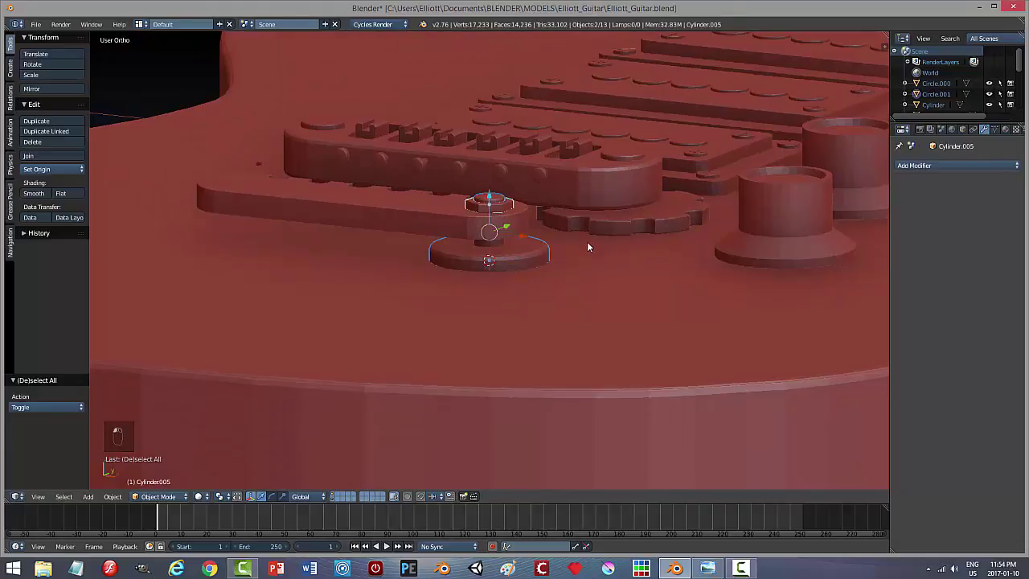
key("ctrl+j")
key("ctrl+k")
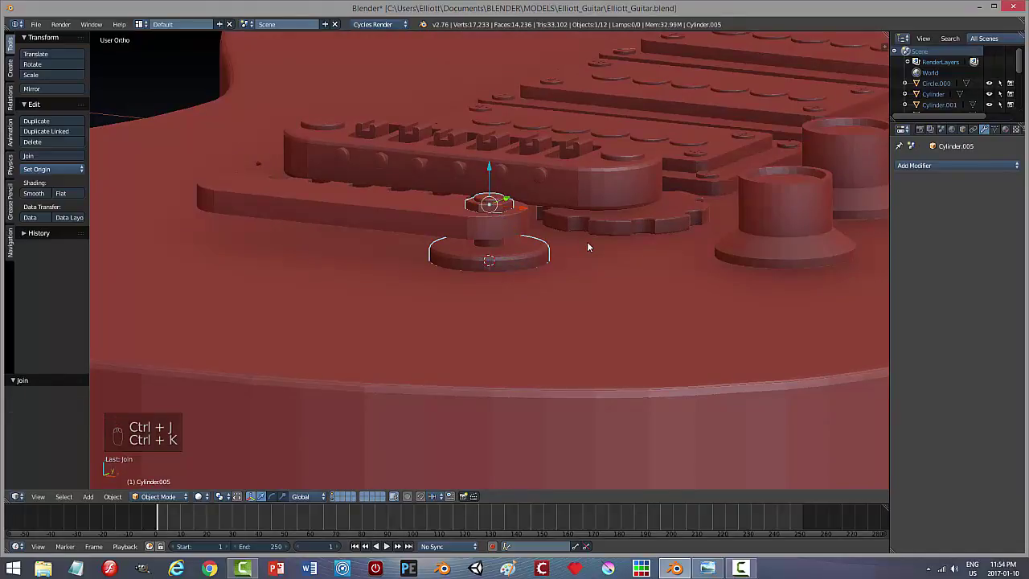
key("KP_7")
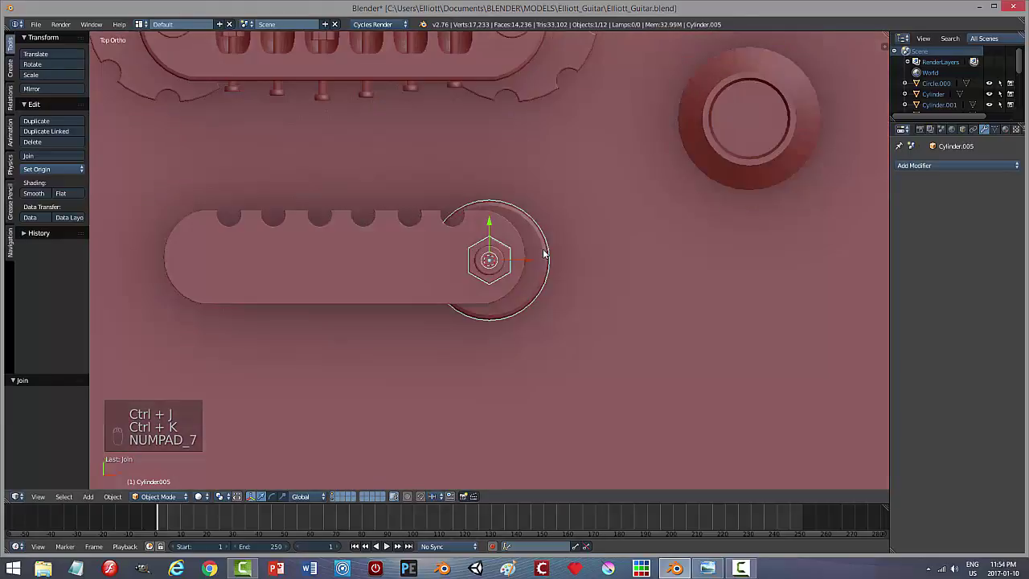
key("z")
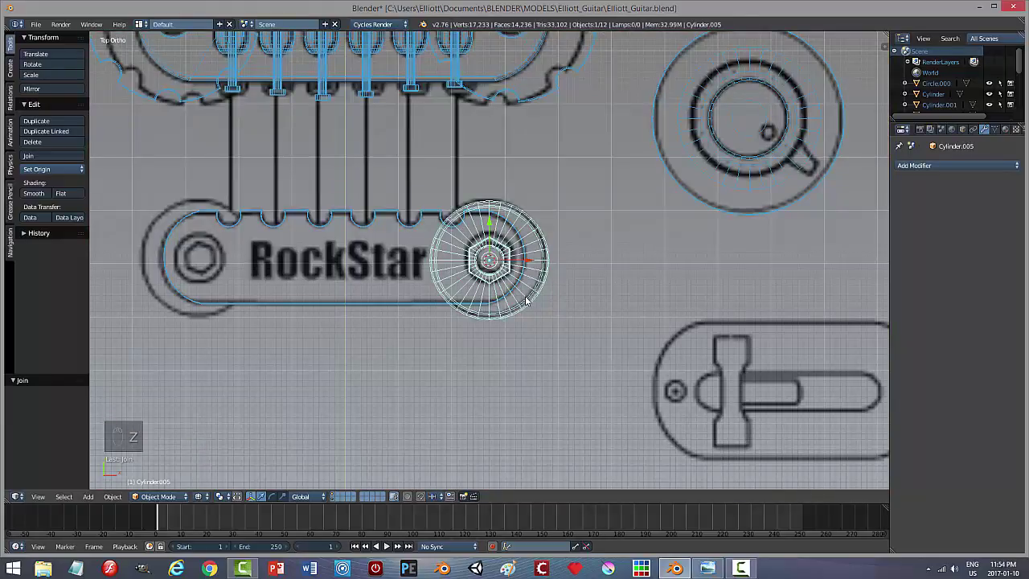
Step: Duplicate the joined nut and base, move the copy -0.544 along X to the tailpiece's other end, and rotate it about 11.6° around Z
key("shift+d")
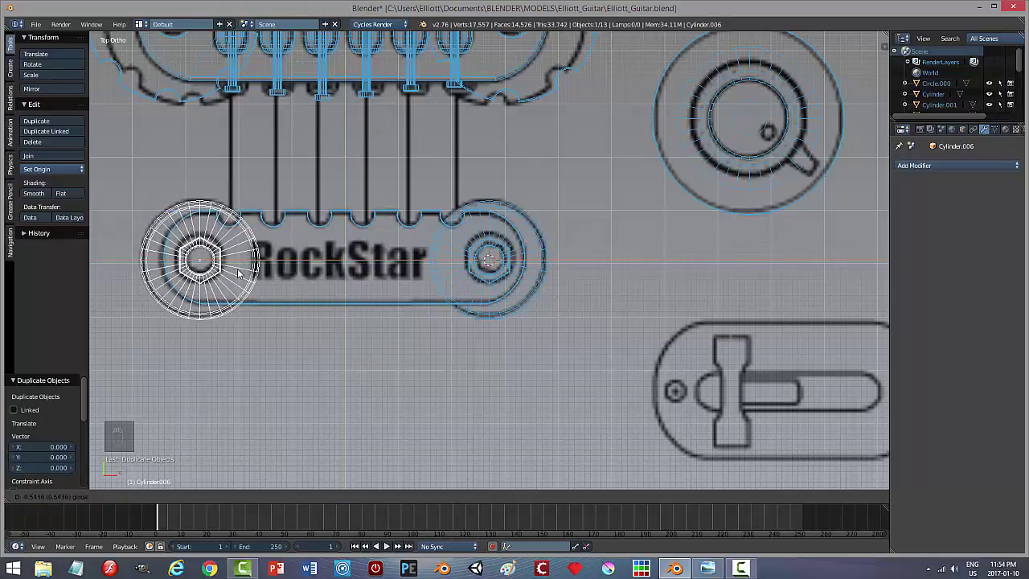
left_click(238, 273)
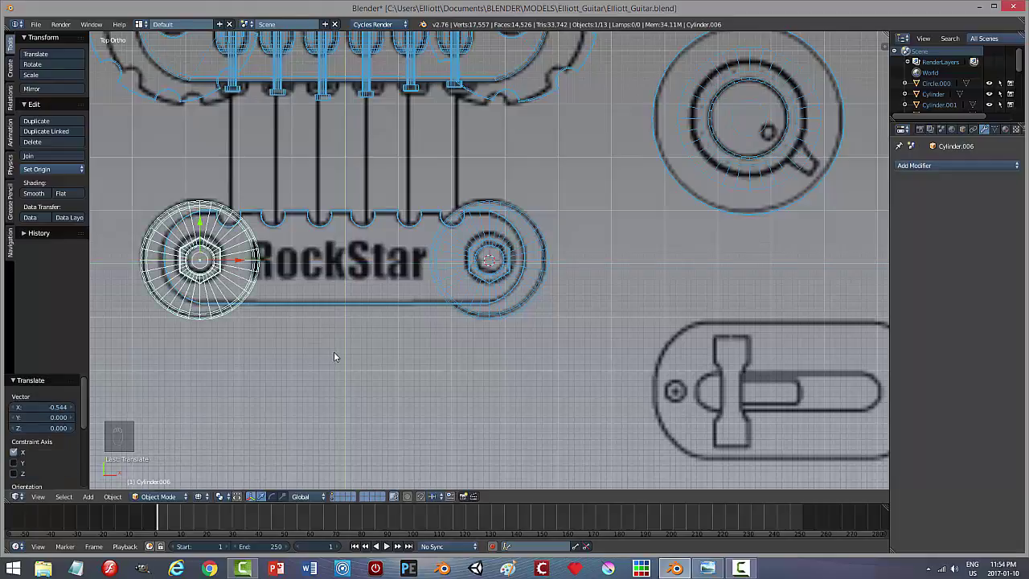
key("r")
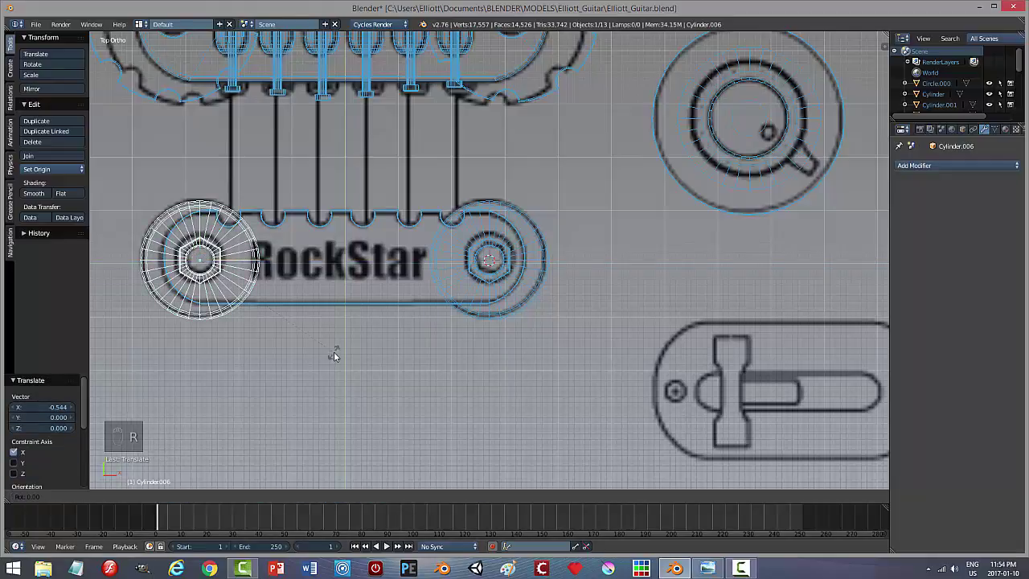
left_click(340, 318)
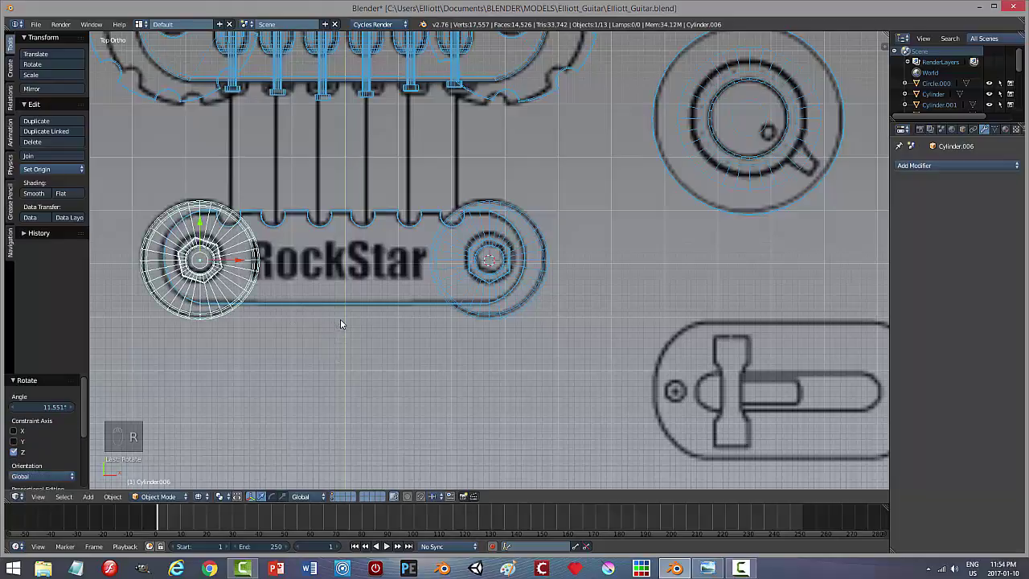
Step: Rotate the original nut and base about -39.1° around Z, followed by a further rotation of about -6.9°
right_click(496, 261)
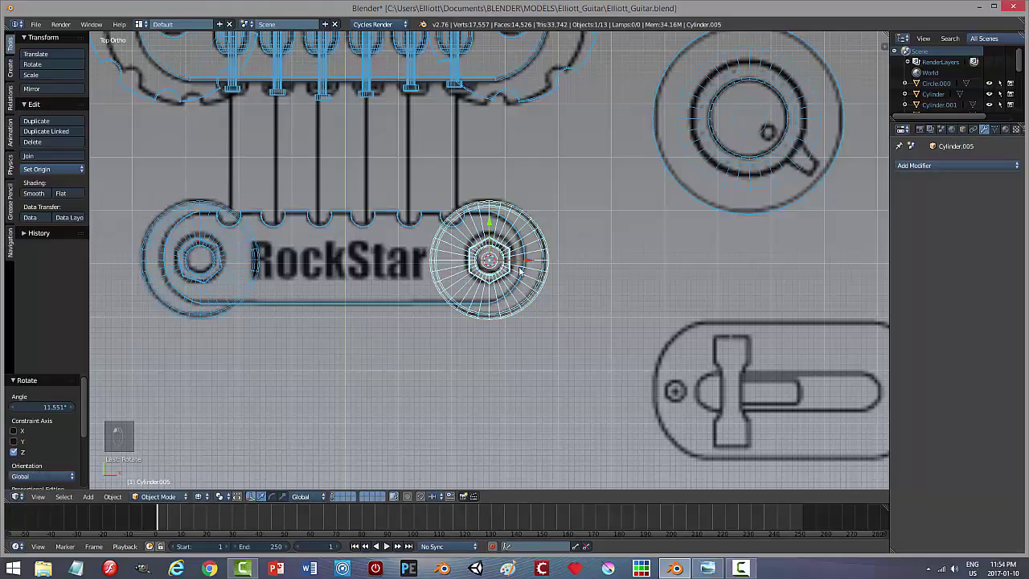
key("r")
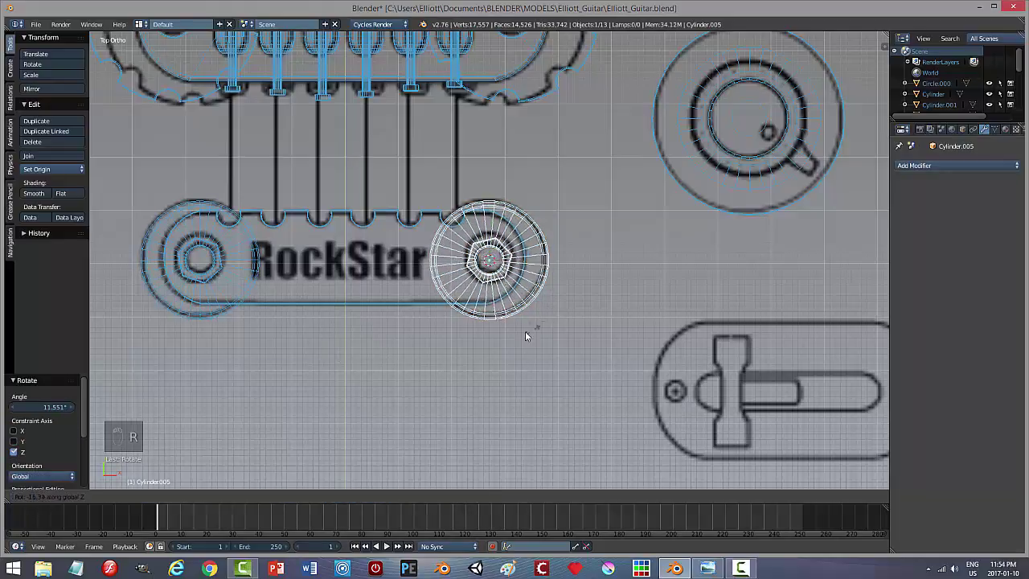
left_click(504, 341)
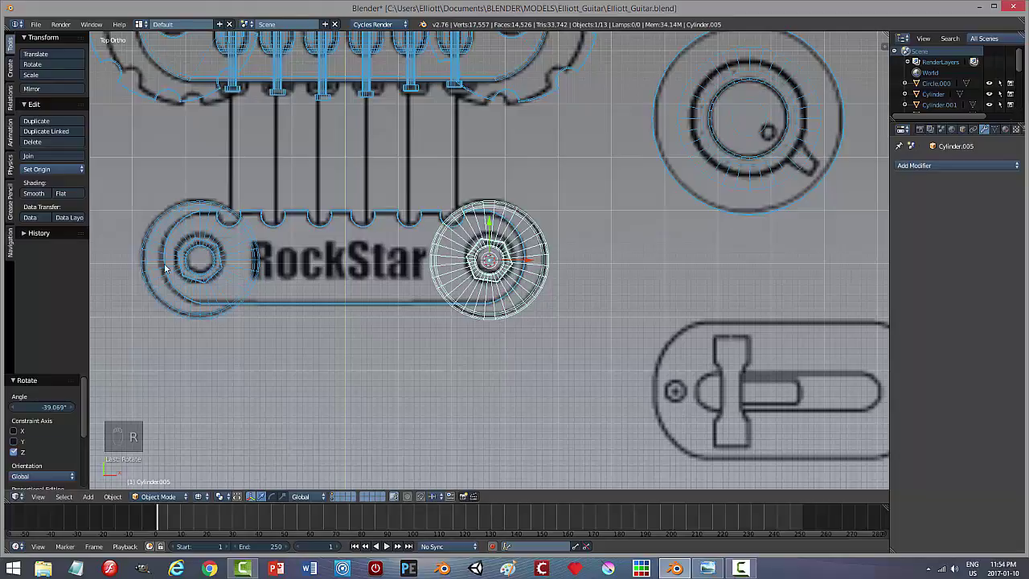
key("r")
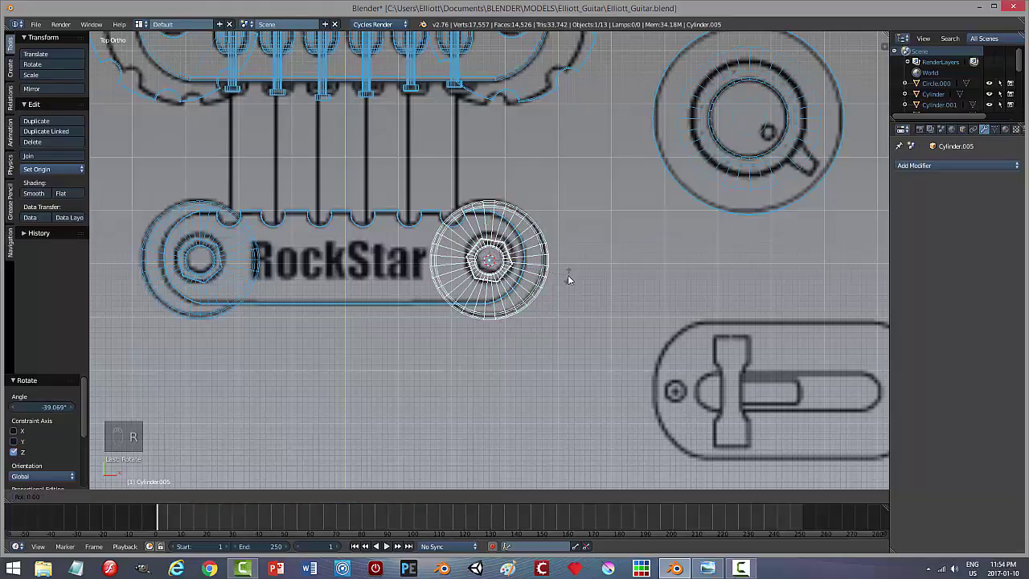
left_click(568, 265)
Step: Display the model in solid shading with nothing selected, and save over the existing file
middle_click_drag(523, 358, 508, 264)
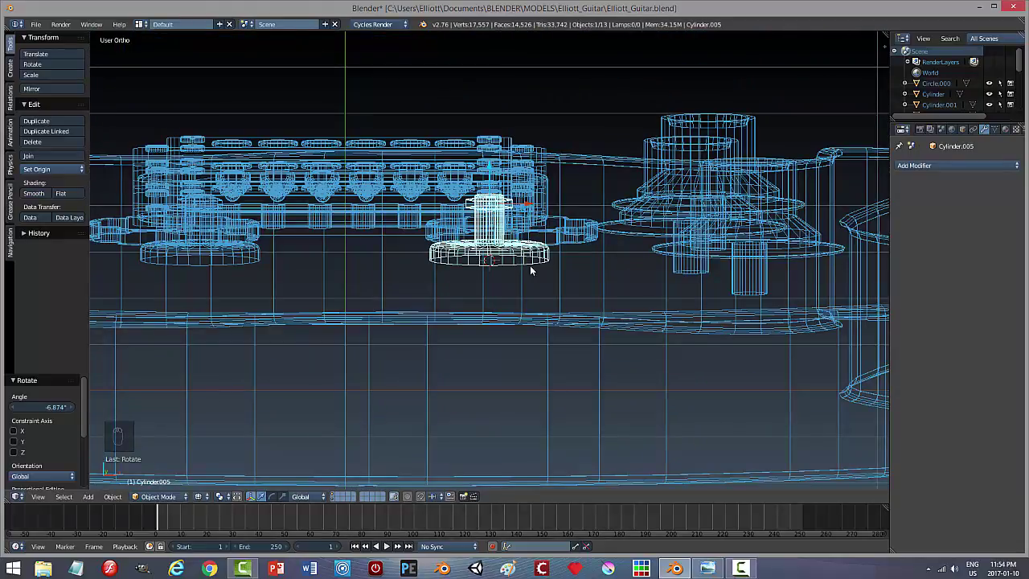
key("z")
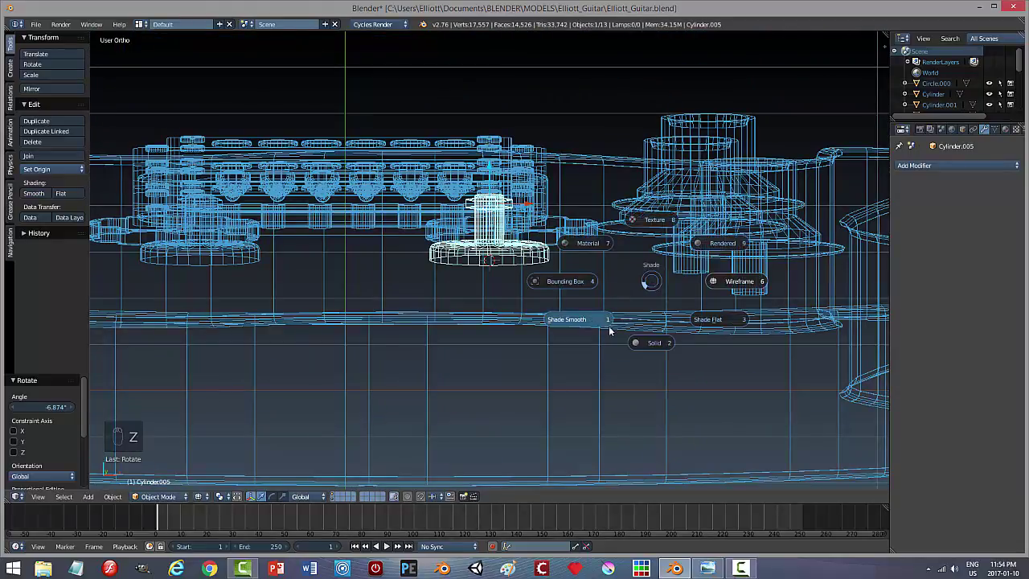
left_click(648, 339)
middle_click_drag(649, 345, 629, 353)
key("a")
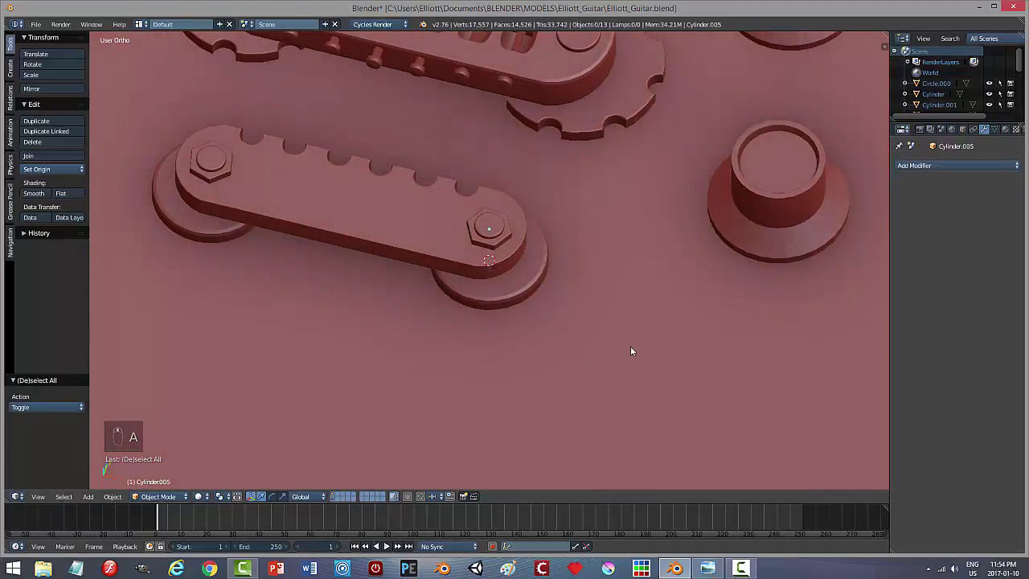
key("ctrl+s")
left_click(630, 347)
key("KP_7")
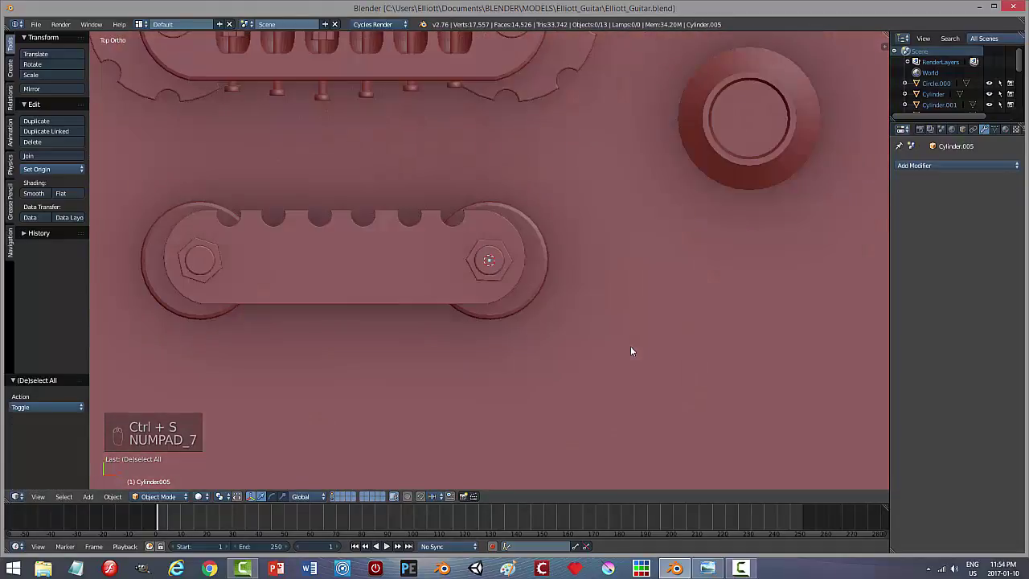
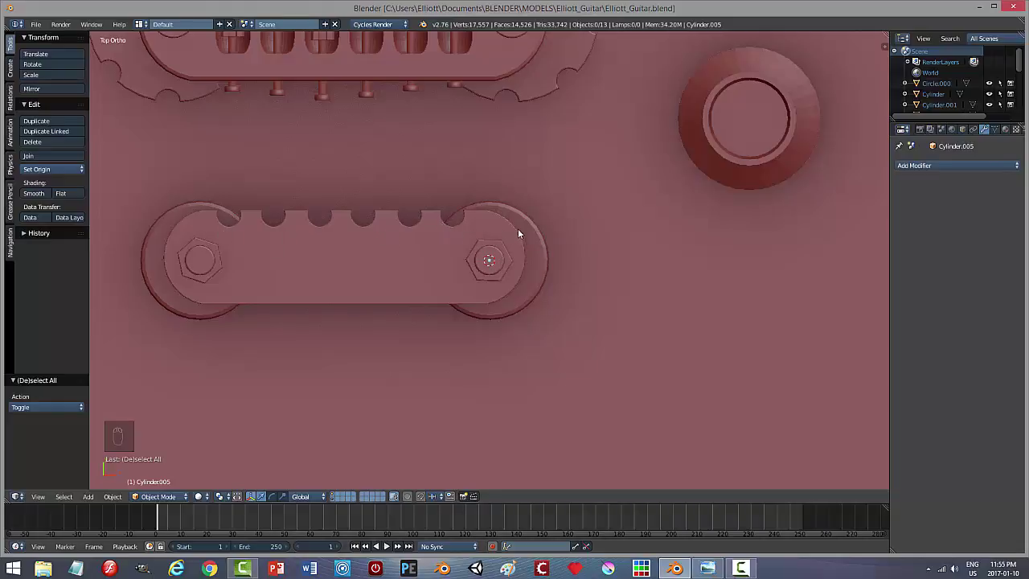
Step: Undo the last two operations and move the original nut and base, nearest the knobs, by -0.005 along X
key("ctrl+z")
key("ctrl+z")
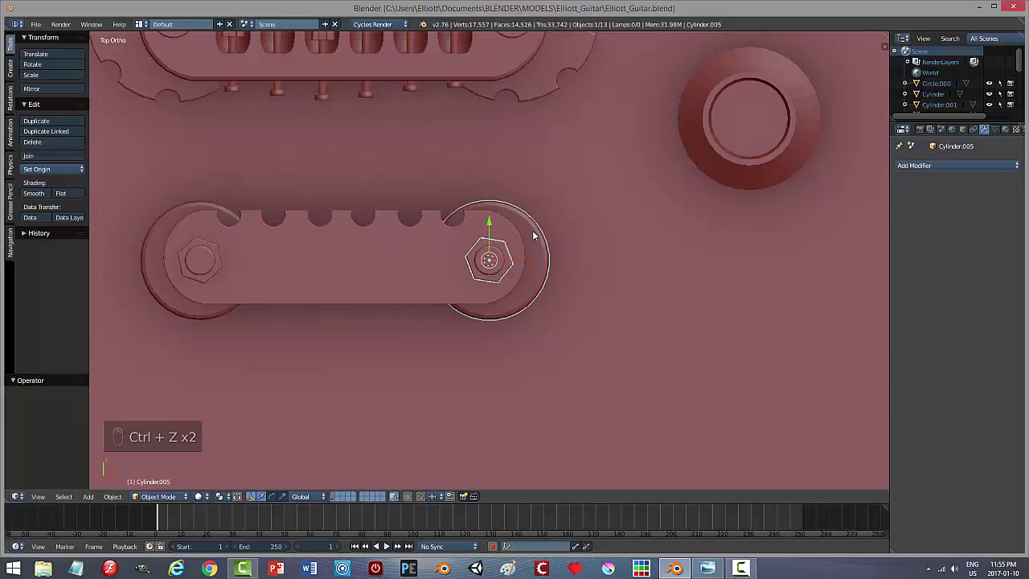
right_click(533, 232)
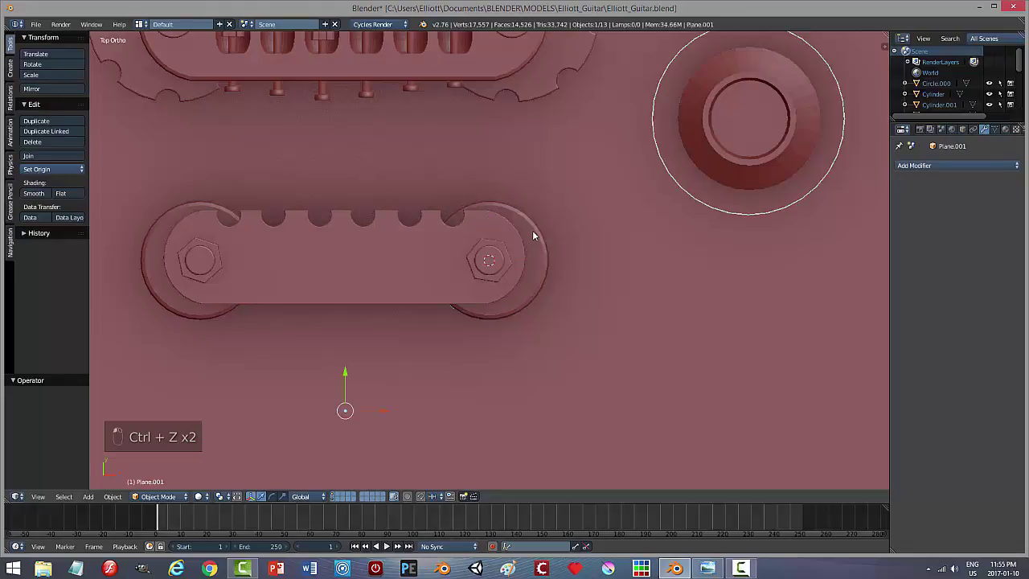
right_click(515, 248)
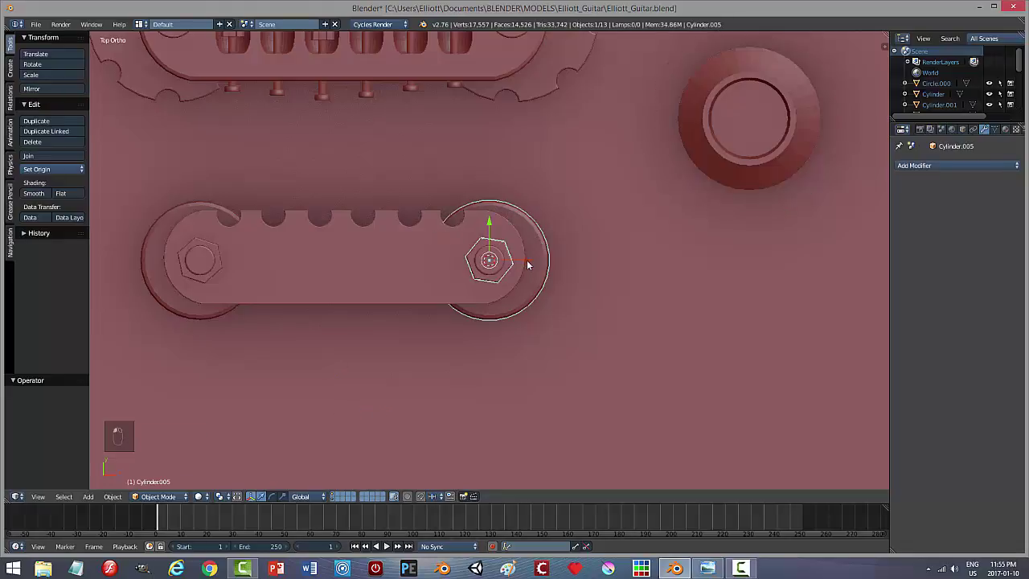
key("g")
key("x")
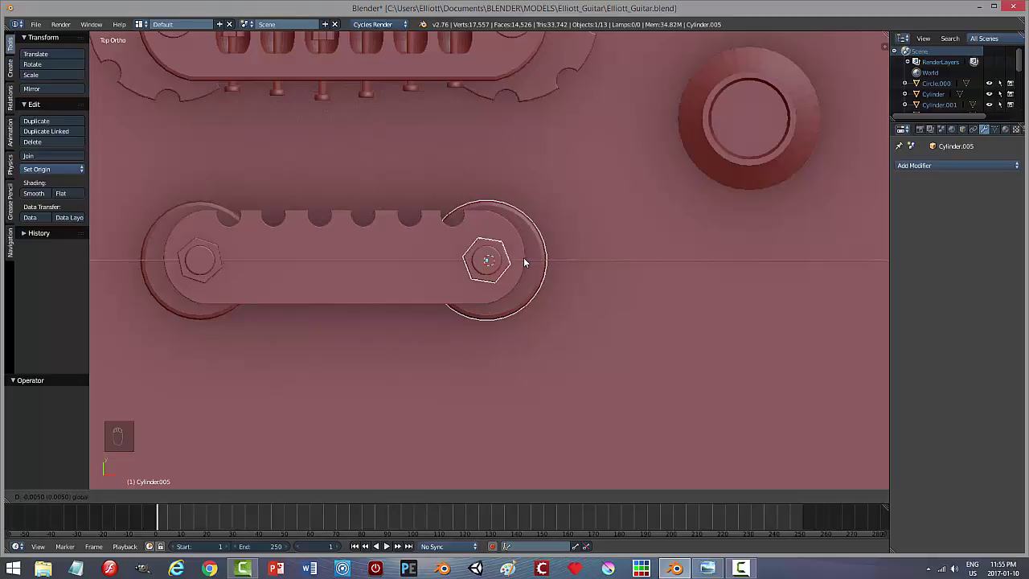
left_click(524, 262)
Step: Deselect everything and save the adjusted tailpiece over the existing file
right_click(585, 274)
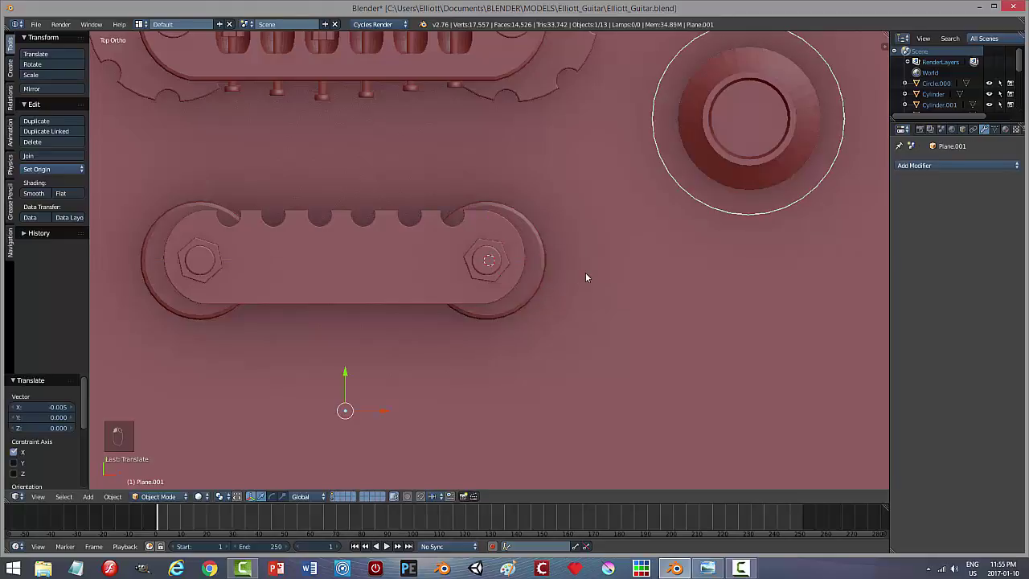
key("a")
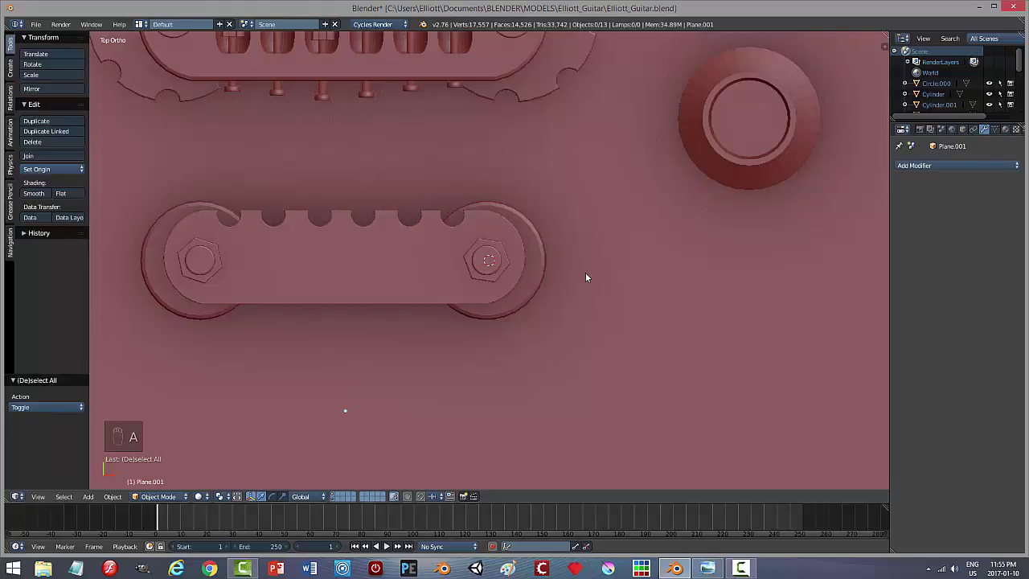
key("ctrl+s")
left_click(585, 272)
Step: Examine the whole guitar body with its tailpiece, bridge, pickups and knobs from several angles
scroll(641, 351, "down", 5)
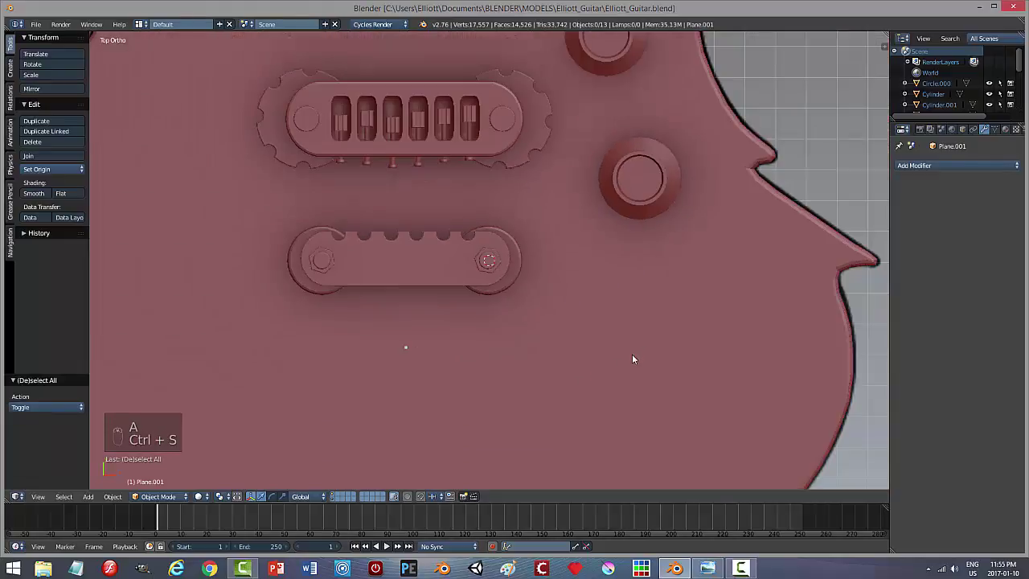
middle_click_drag(630, 395, 525, 318)
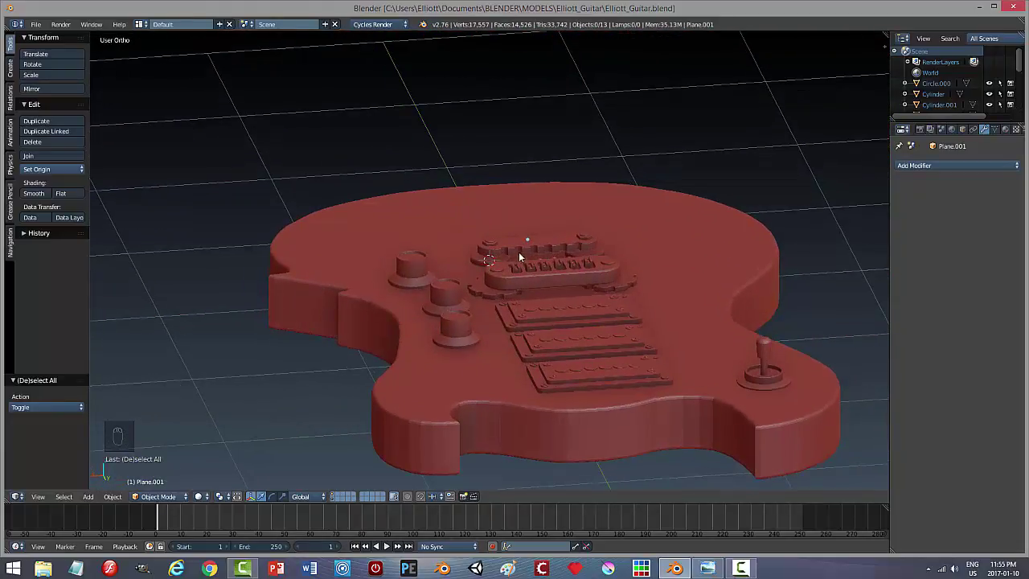
middle_click_drag(569, 275, 602, 313)
scroll(679, 338, "up", 3)
scroll(679, 338, "down", 3)
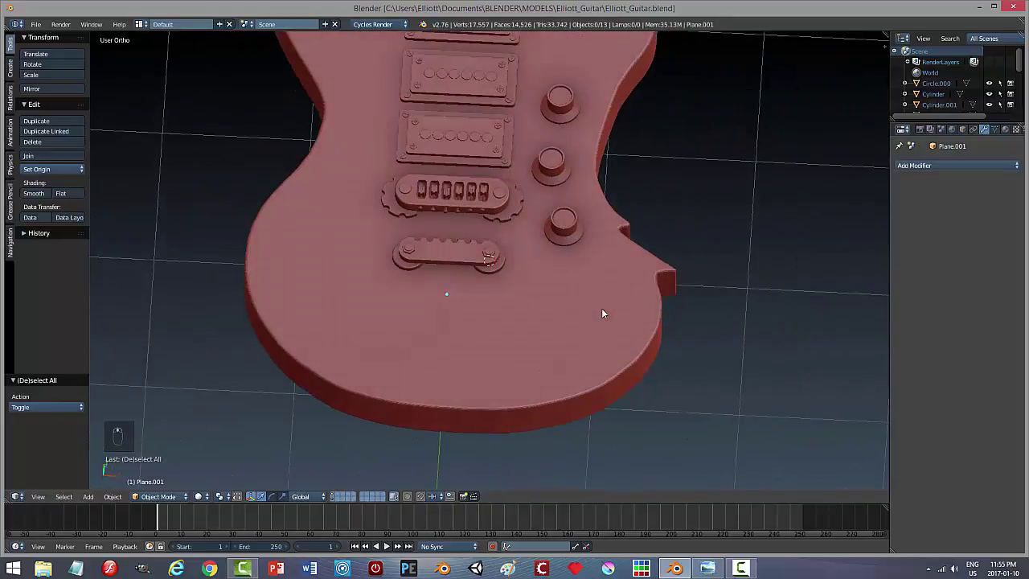
left_click(741, 569)
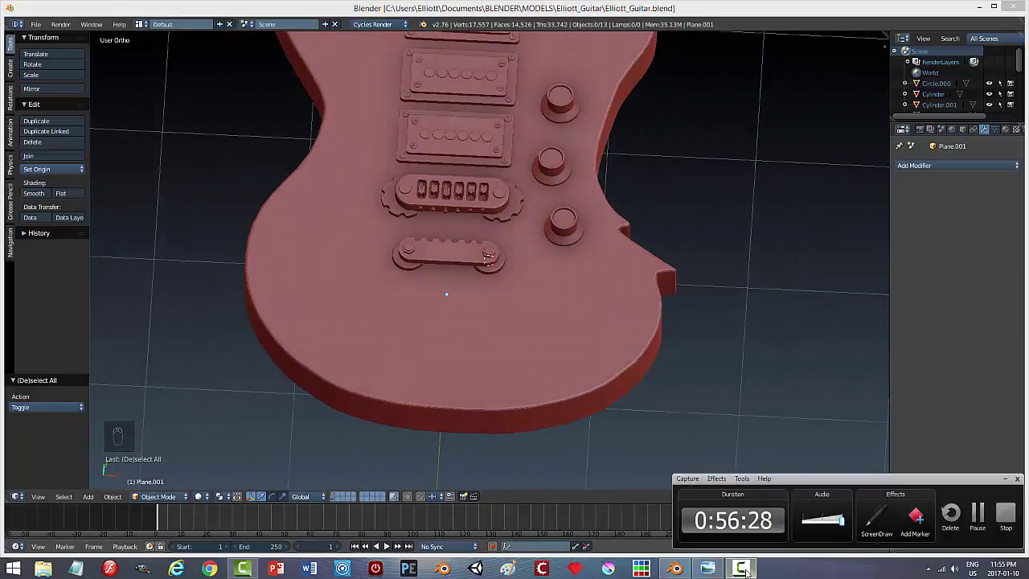
left_click(1005, 479)
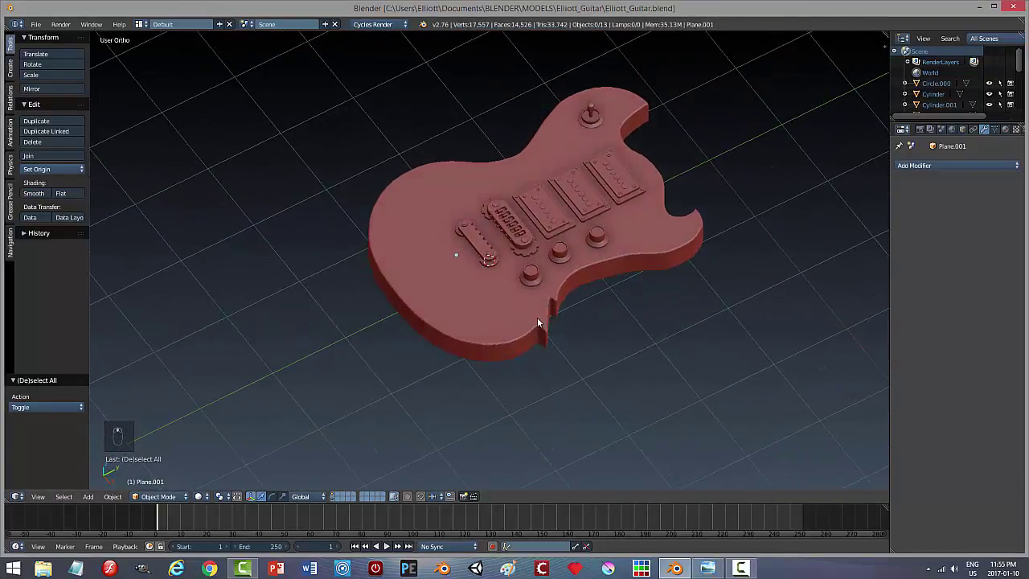
scroll(536, 317, "up", 2)
scroll(536, 317, "down", 1)
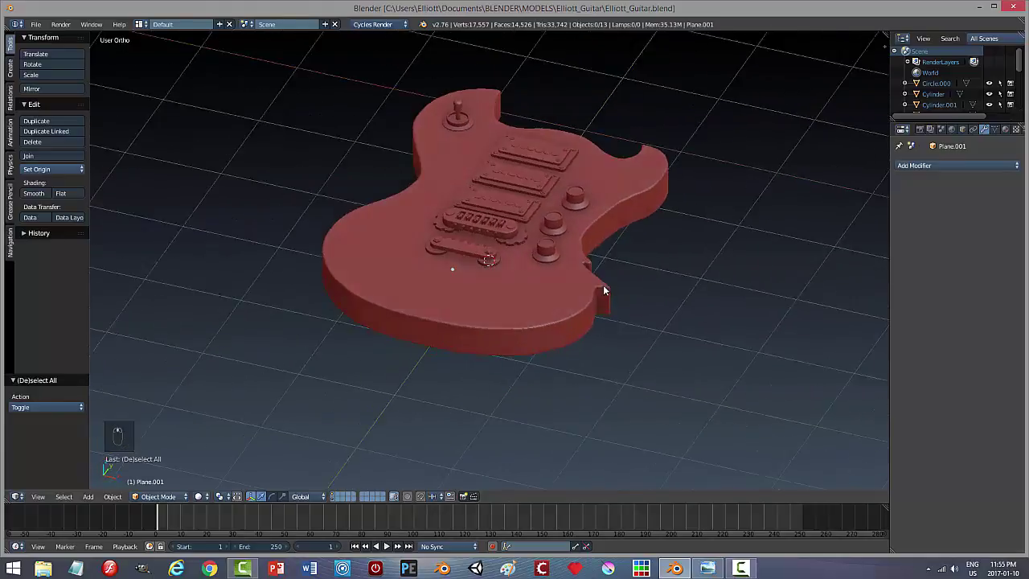